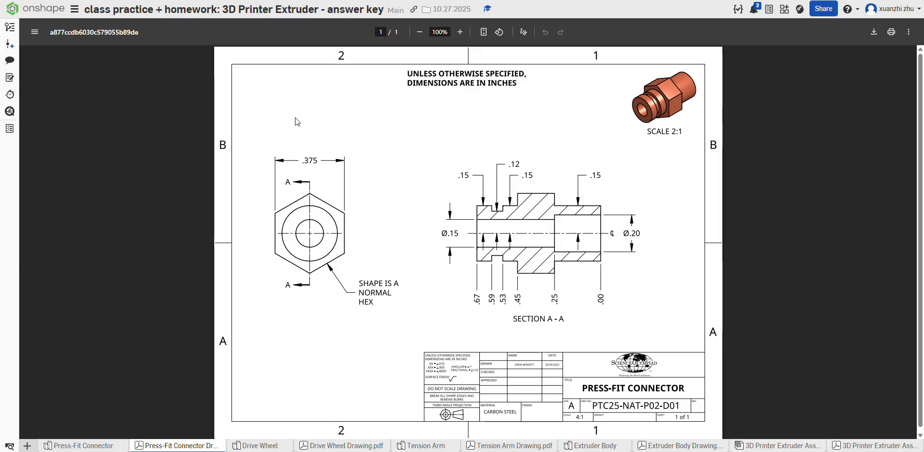
Step: Look through the Drive Wheel, Tension Arm, Extruder Body and 3D Printer Extruder assembly drawings, ending on the Press-Fit Connector drawing
mouse_move(371, 449)
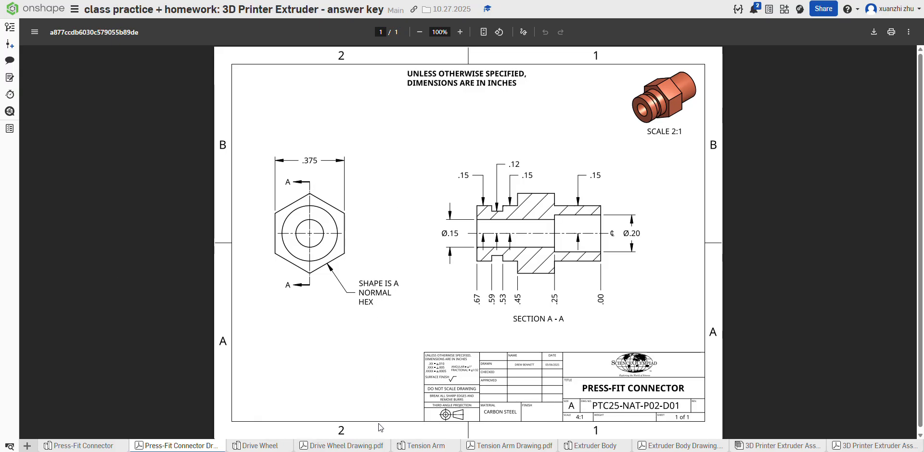
click(370, 447)
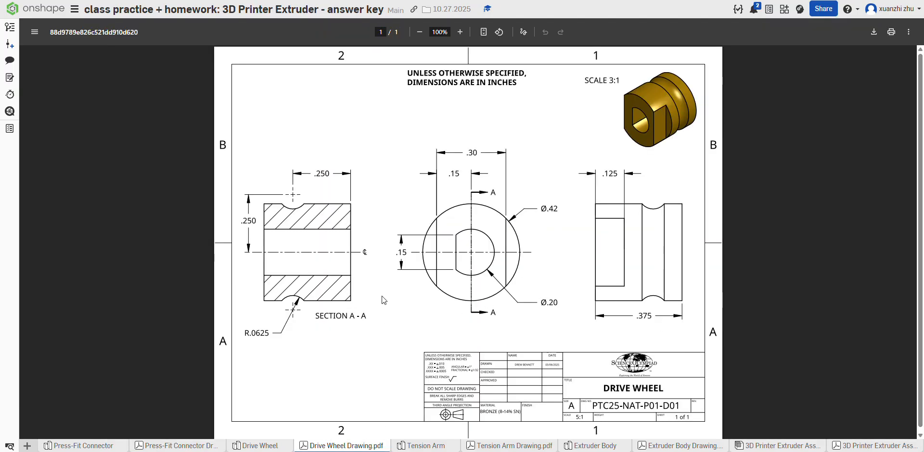
click(534, 446)
click(683, 446)
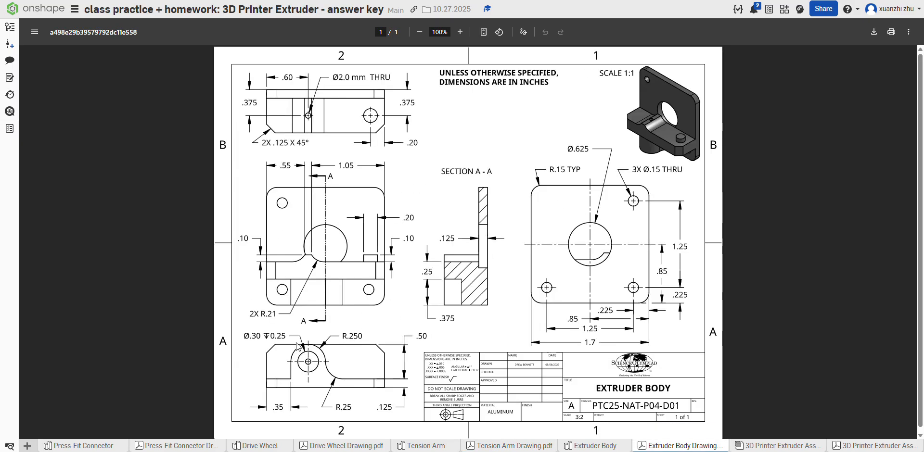
click(874, 447)
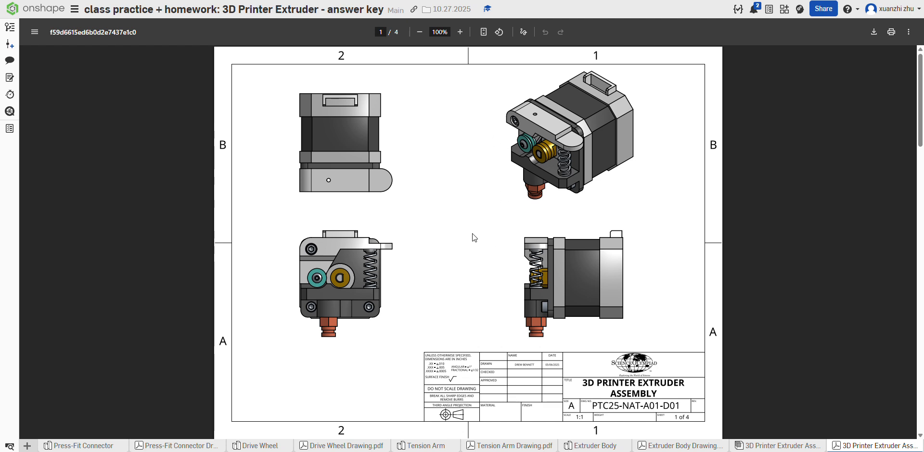
click(145, 446)
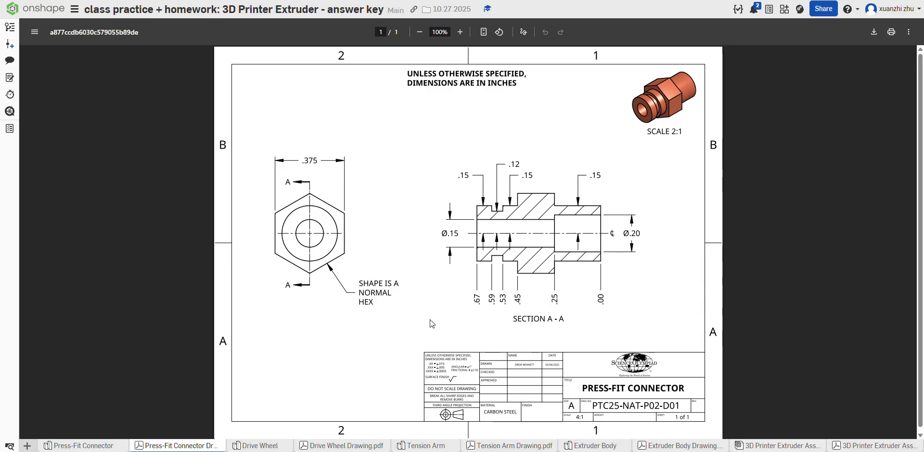
Step: Start a new sketch on the Right plane in the Press-Fit Connector part studio
mouse_move(93, 446)
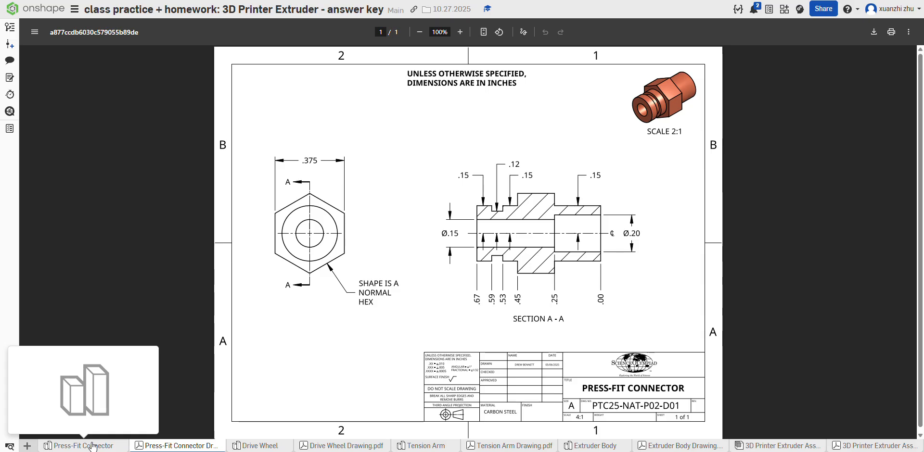
click(93, 446)
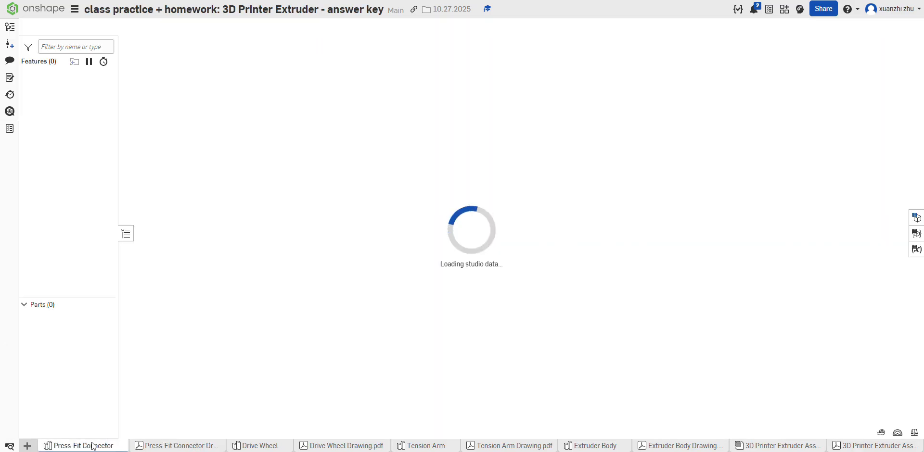
click(85, 27)
click(457, 216)
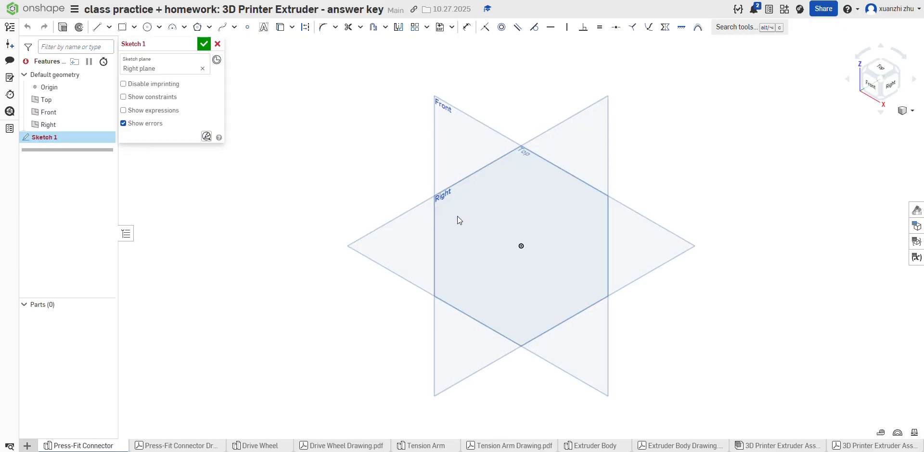
click(891, 85)
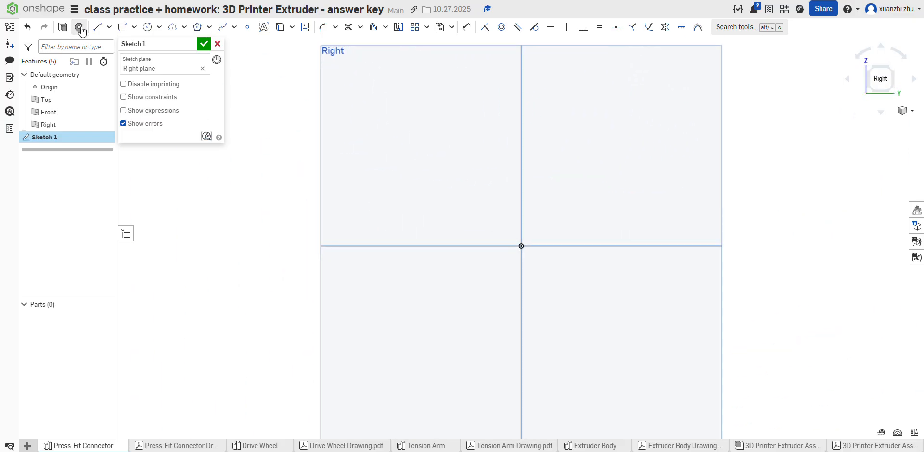
Step: Sketch a vertical line 0.15 in long upward from the origin
click(96, 27)
click(521, 246)
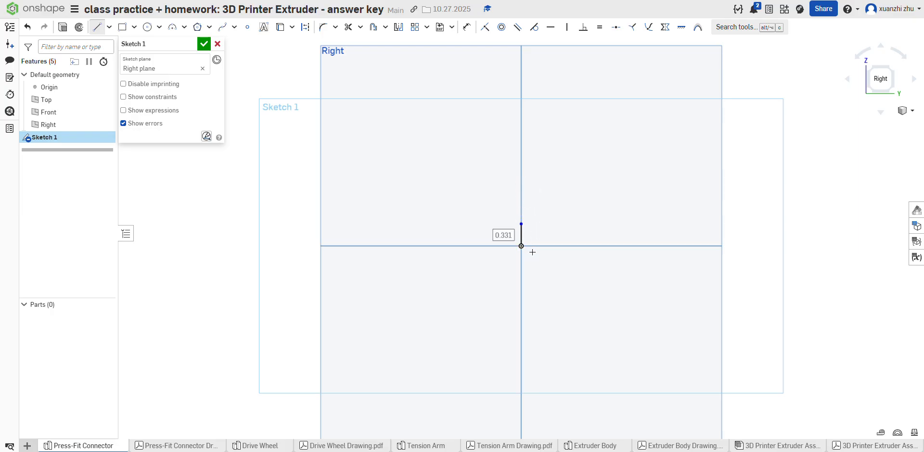
text(.15)
key(Return)
scroll(520, 246, up, 5)
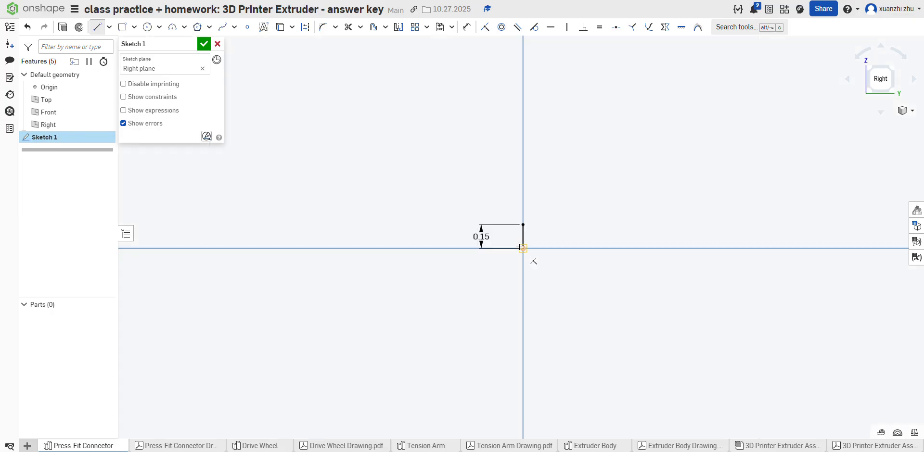
scroll(519, 247, up, 5)
scroll(627, 261, down, 4)
scroll(604, 250, up, 3)
scroll(602, 207, down, 3)
scroll(605, 219, up, 3)
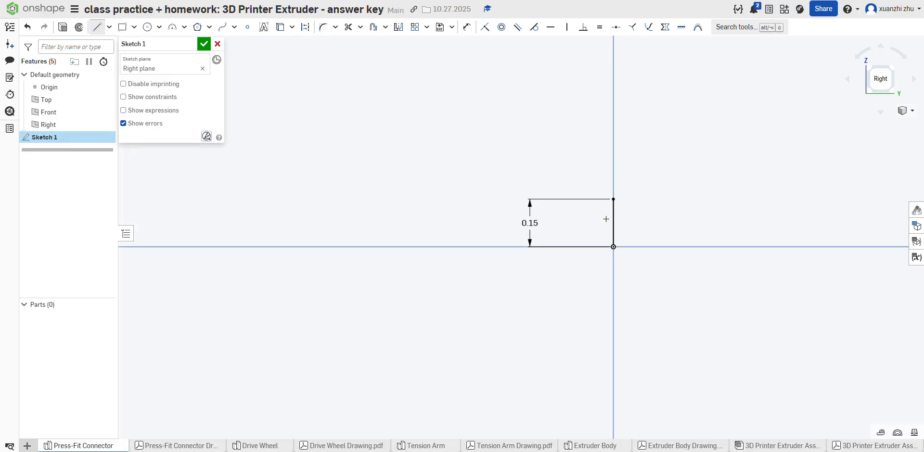
scroll(606, 220, up, 1)
Step: Sketch a horizontal line leftward from the top of the vertical line with a length of 0.25 in
click(614, 195)
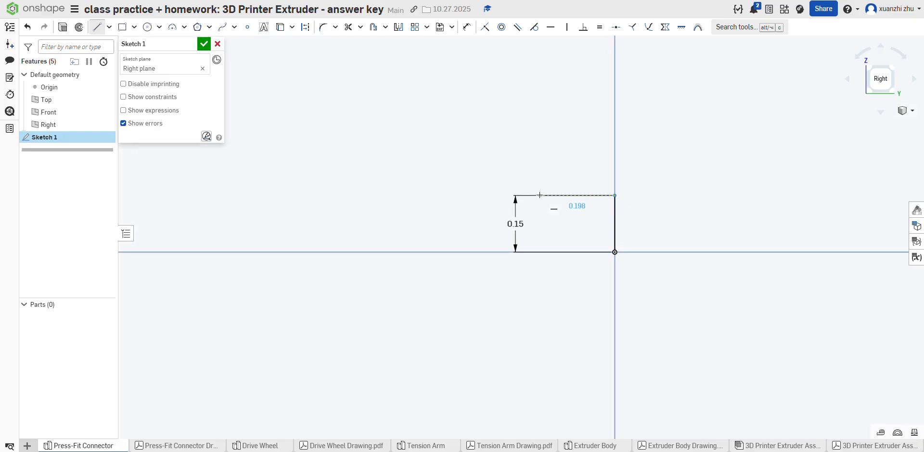
click(540, 195)
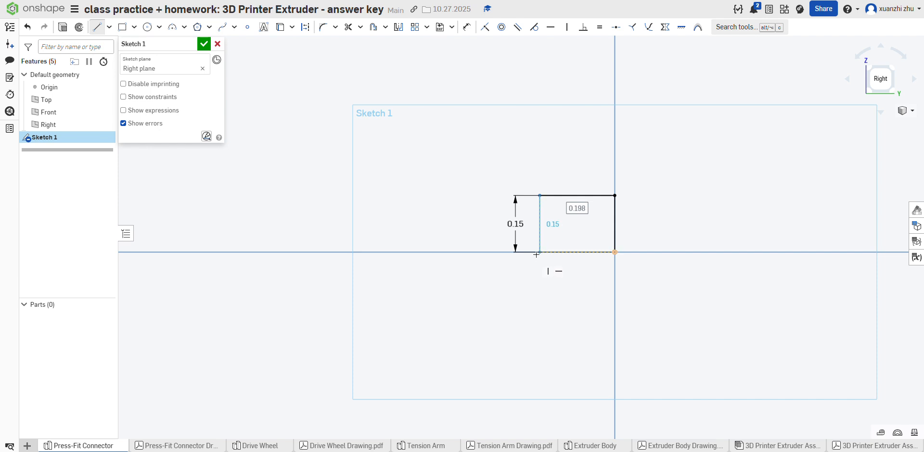
text(0.25)
key(Return)
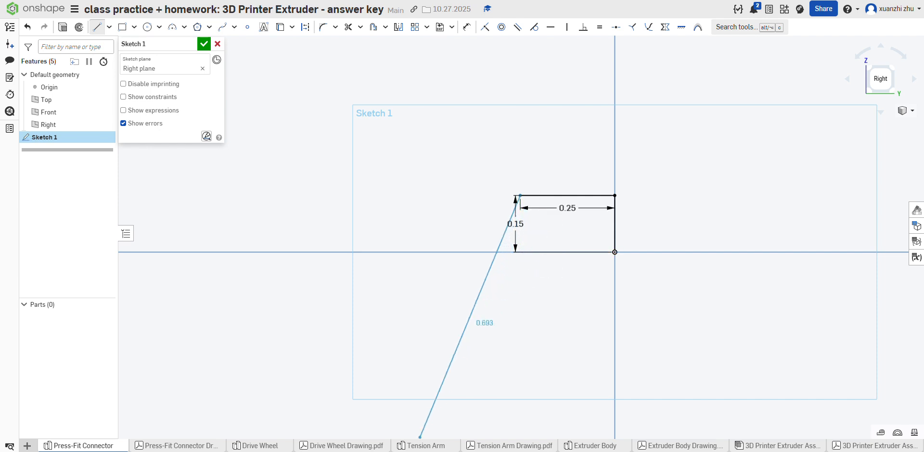
Step: Check the Press-Fit Connector drawing's section lengths and set the horizontal line's length to 0.53 in
click(221, 445)
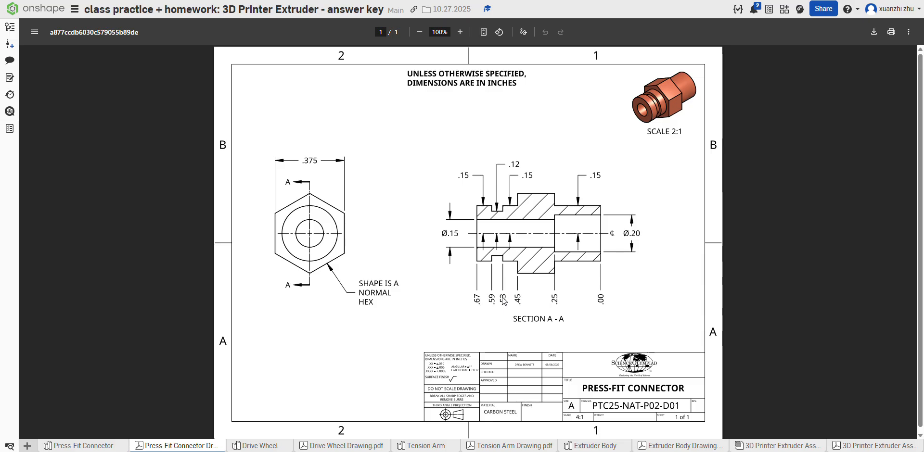
click(78, 445)
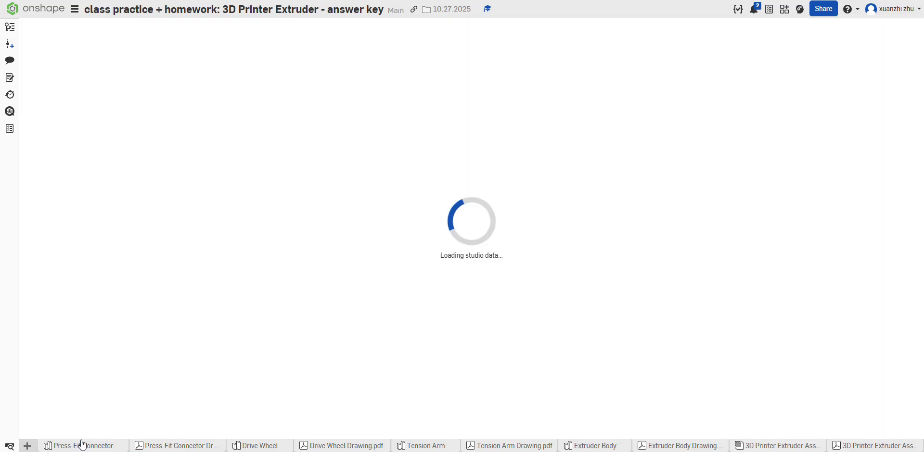
double_click(567, 205)
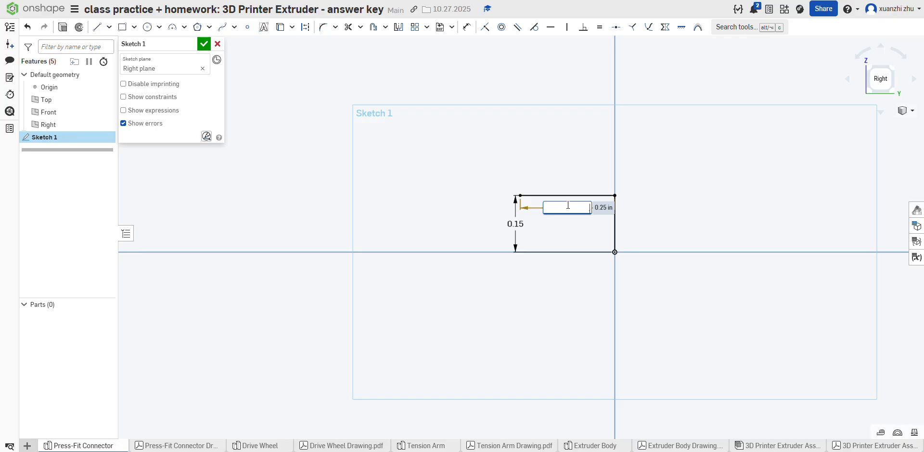
text(.5)
key(Return)
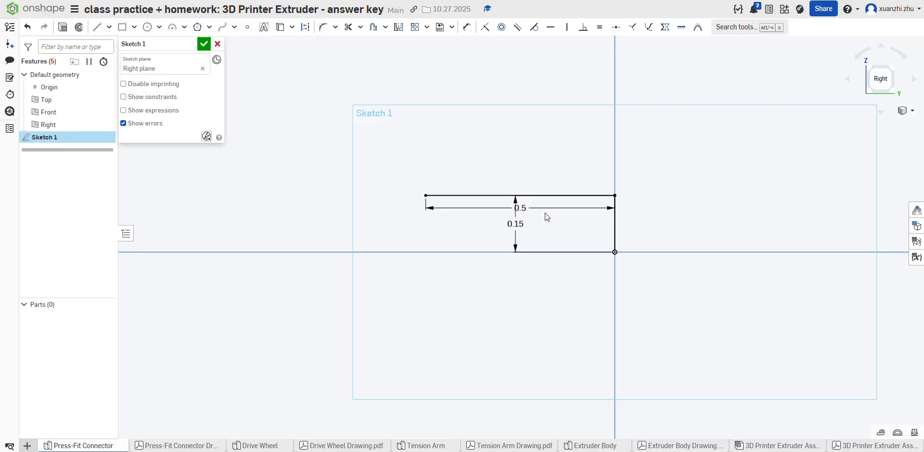
double_click(556, 208)
text(.53)
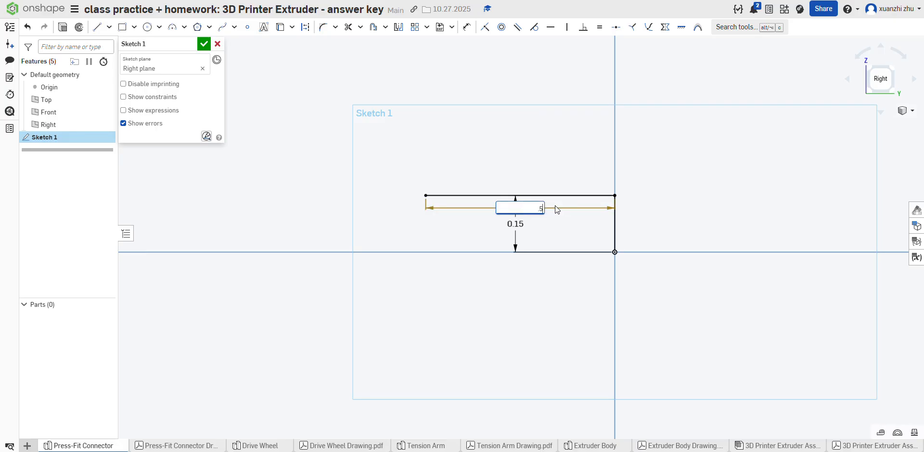
key(Return)
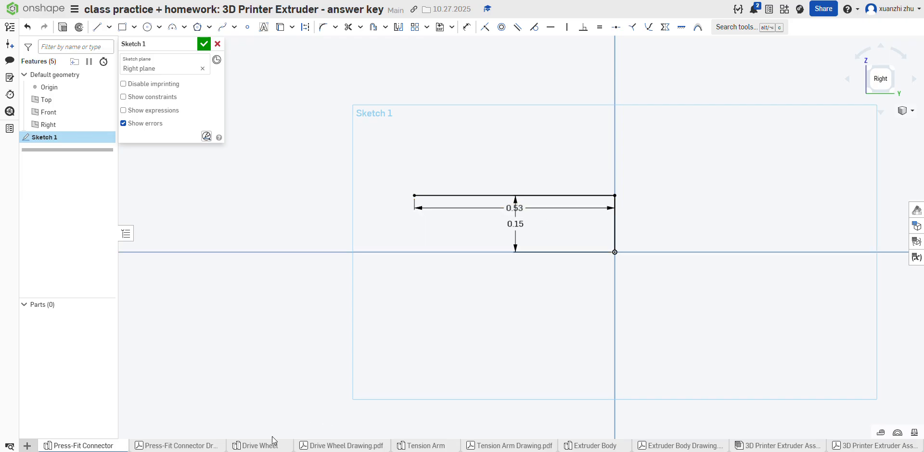
Step: Consult the connector drawing and sketch a vertical line 0.03 in long downward from the horizontal line's left end
click(212, 446)
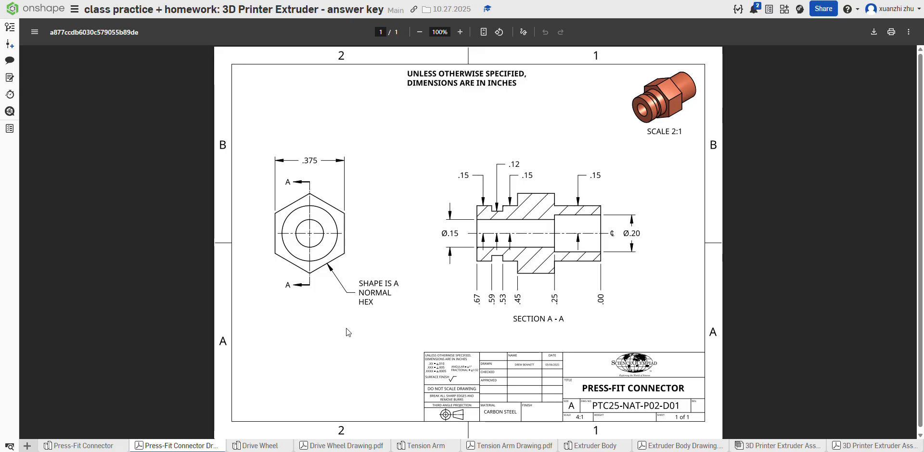
click(110, 445)
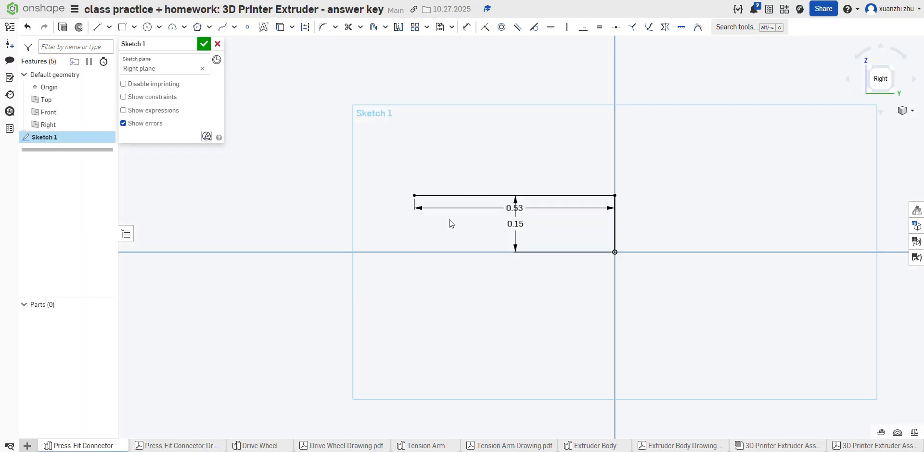
click(97, 27)
click(415, 196)
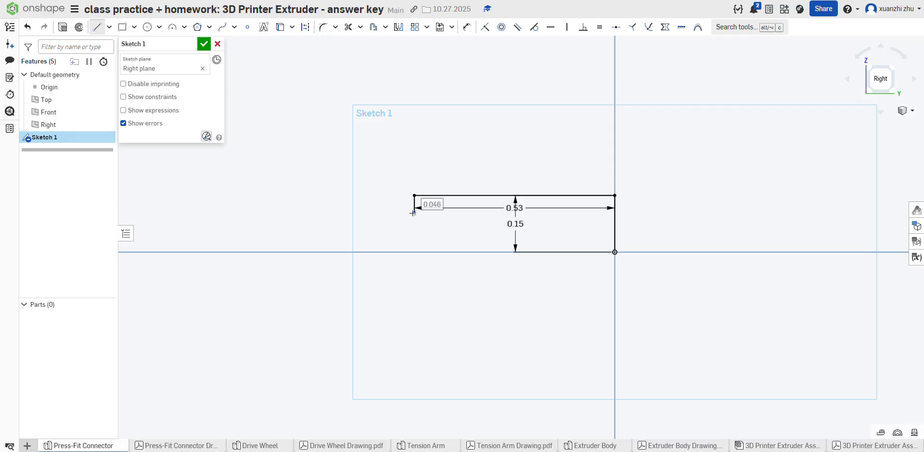
text(.0)
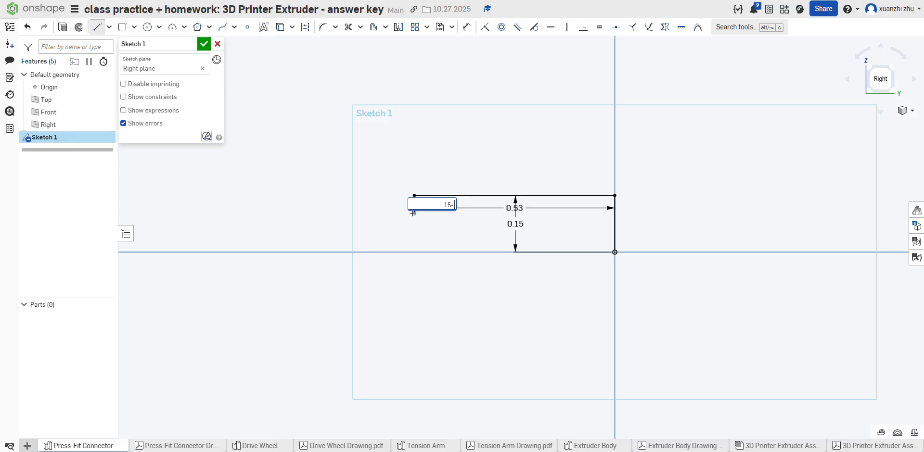
key(Return)
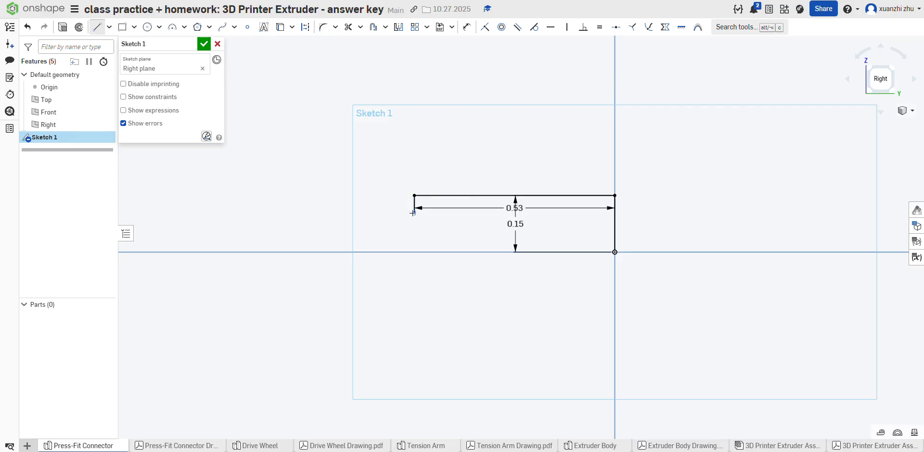
key(t)
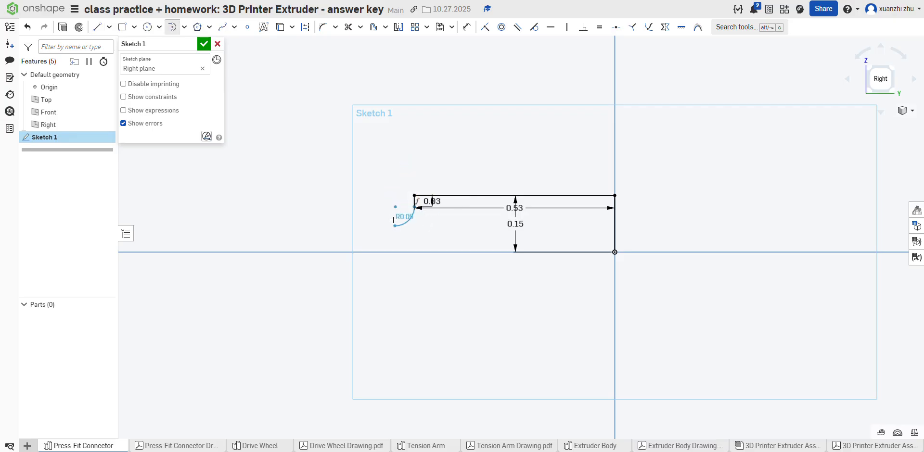
Step: Consult the connector drawing and sketch the groove's 0.06 in floor leftward and its 0.03 in far wall upward
click(206, 444)
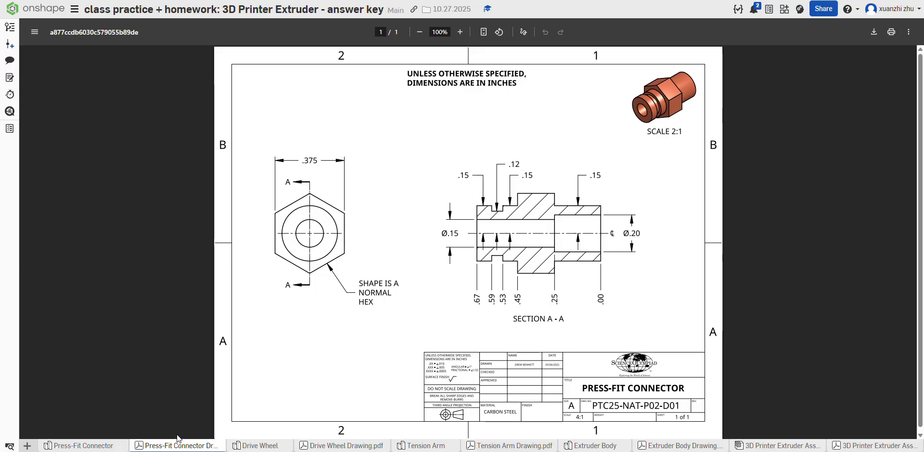
click(121, 446)
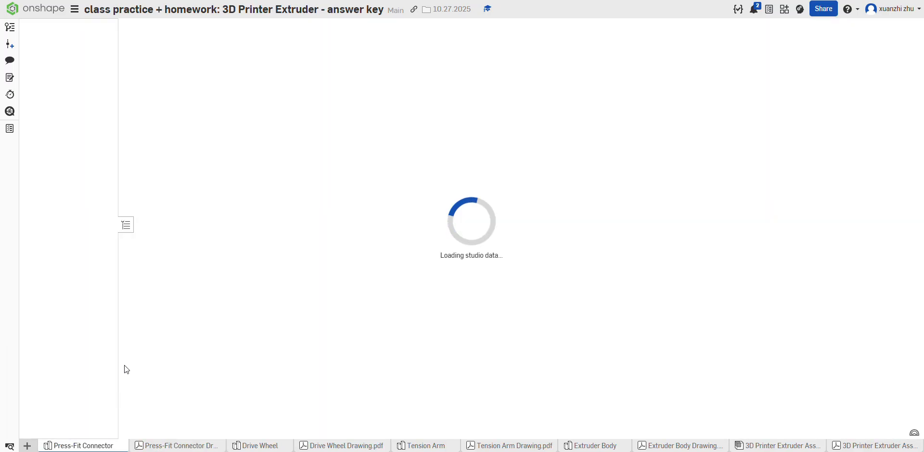
click(96, 28)
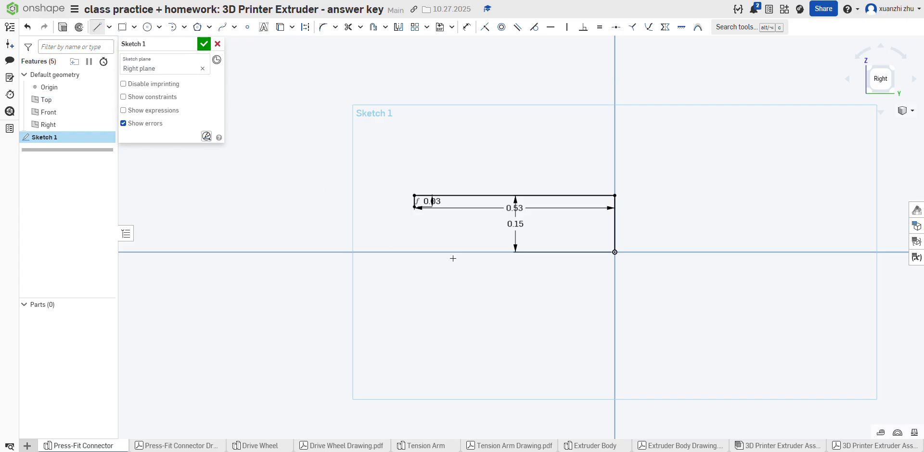
click(413, 208)
text(0.06)
key(Return)
click(392, 207)
text(0.03)
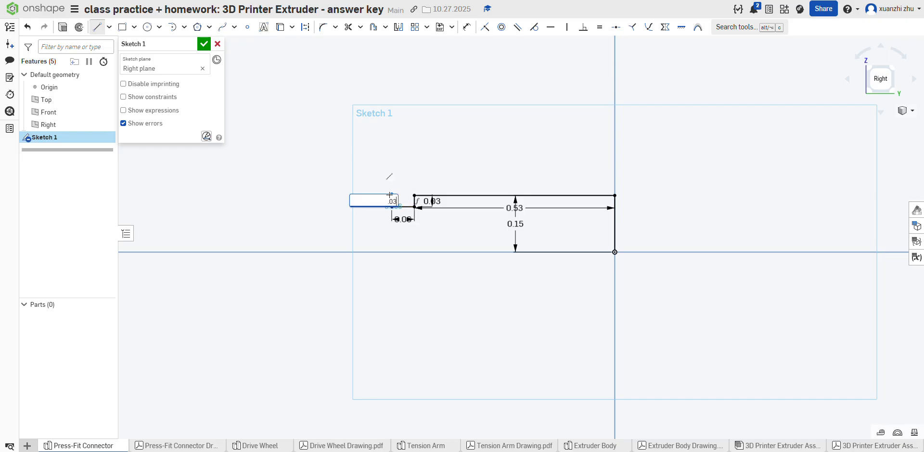
key(Return)
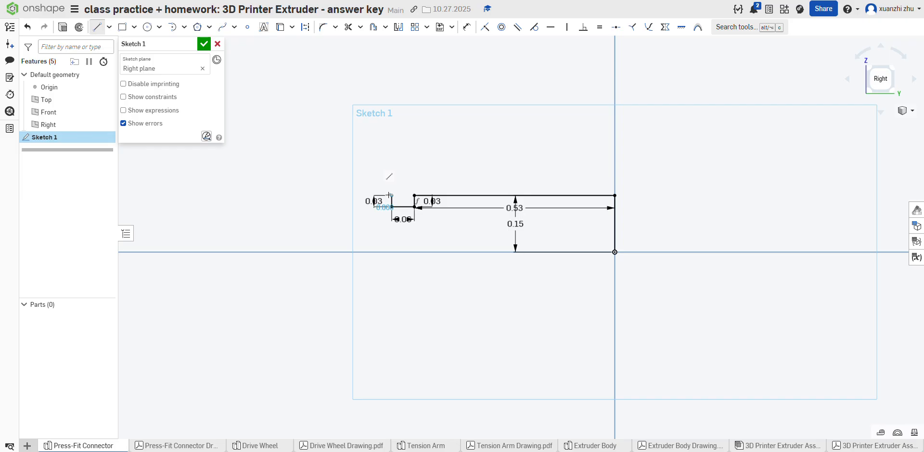
Step: Consult the connector drawing and sketch a 0.08 in horizontal line leftward from the top of the groove's far wall
click(160, 446)
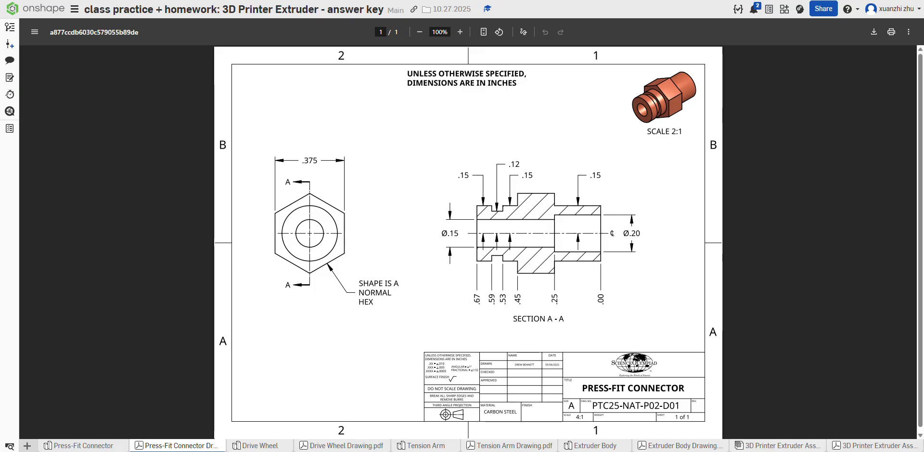
click(77, 446)
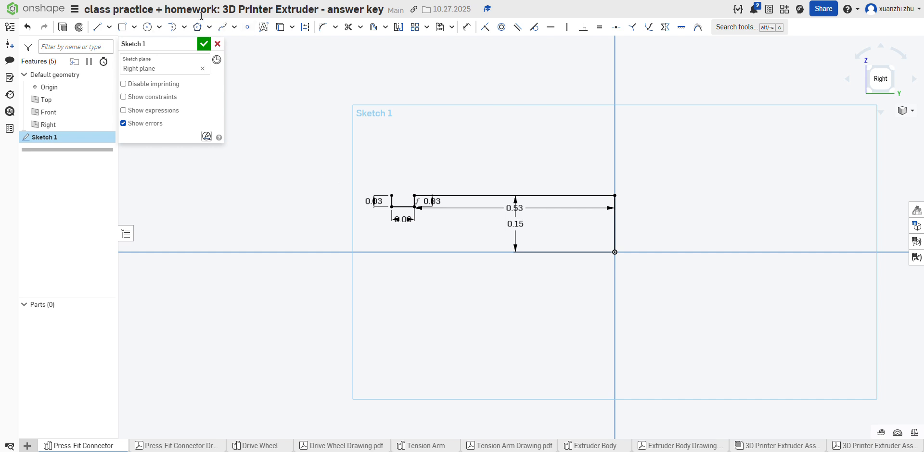
click(96, 27)
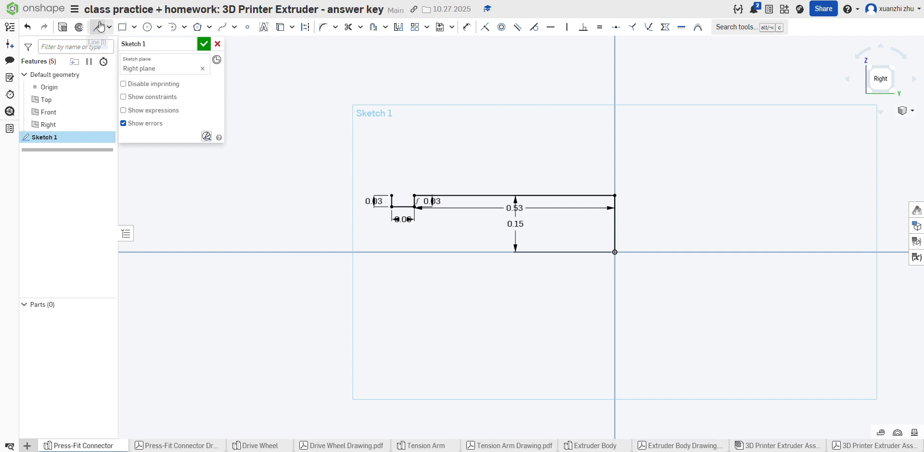
click(392, 196)
text(0.08)
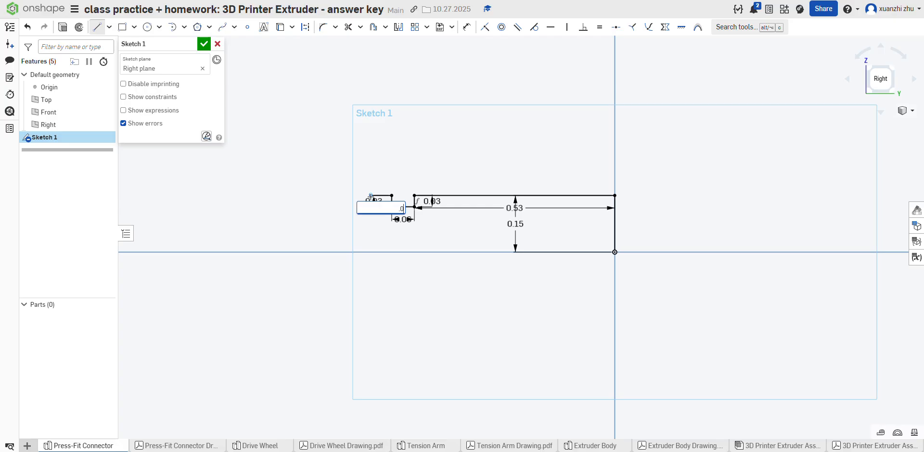
key(Return)
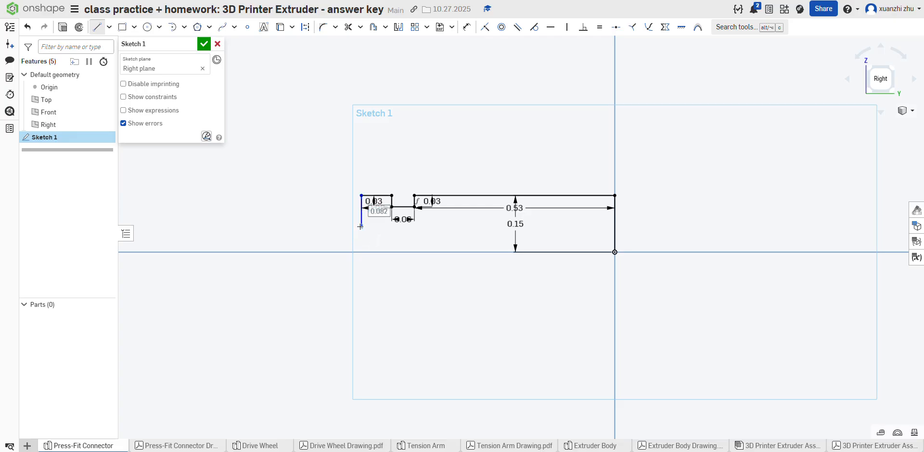
Step: Sketch the far end wall 0.075 in downward and close the profile with a horizontal line to the vertical line above the origin
text(.15)
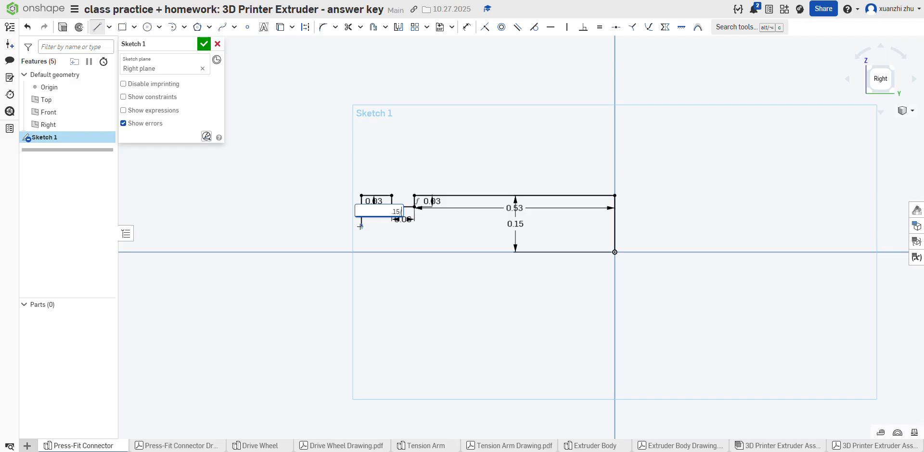
key(Return)
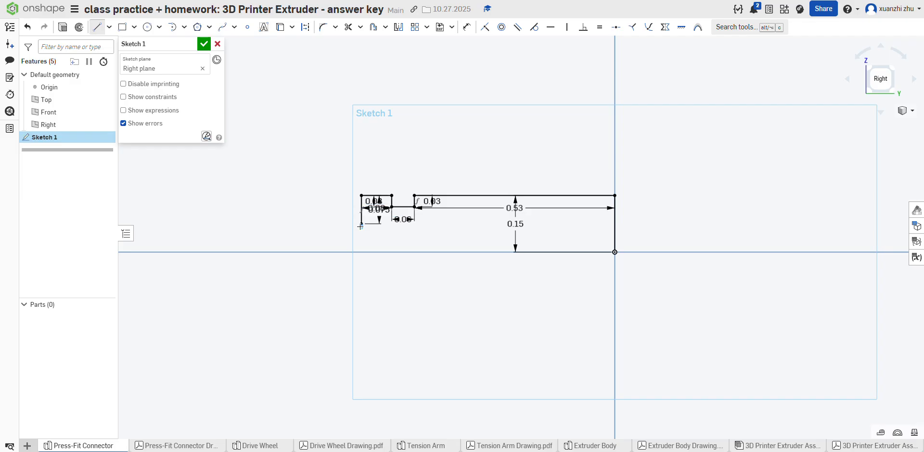
click(362, 224)
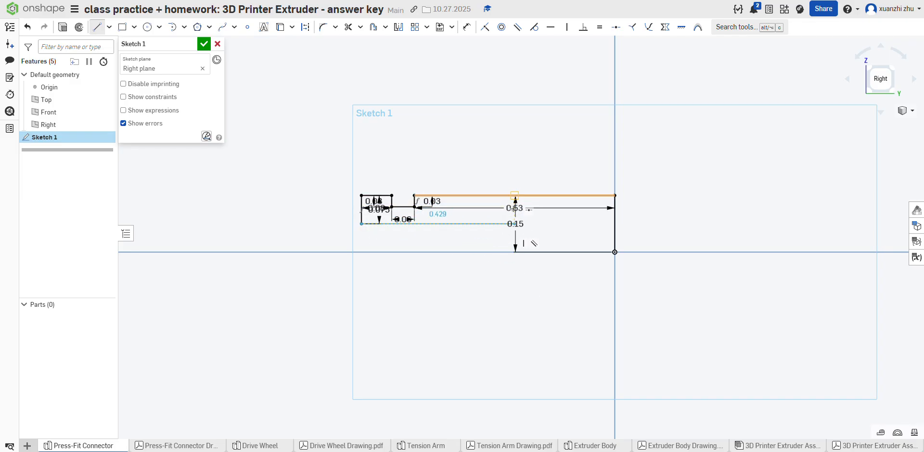
key(t)
click(362, 224)
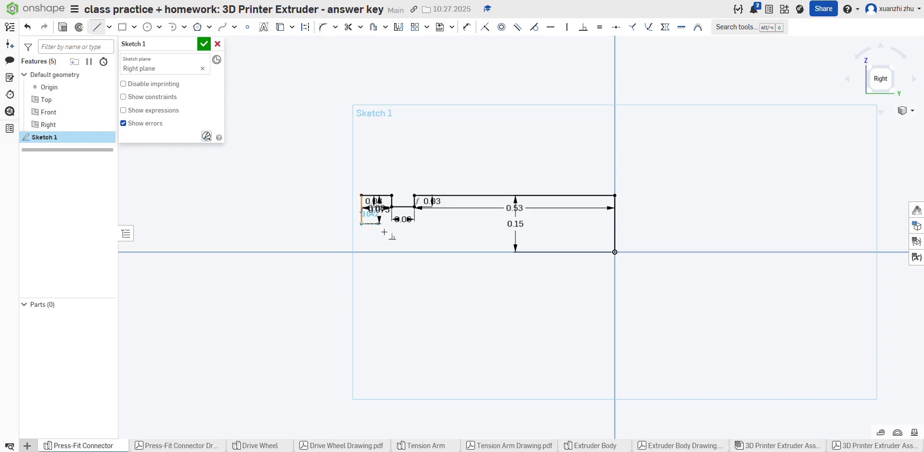
click(614, 224)
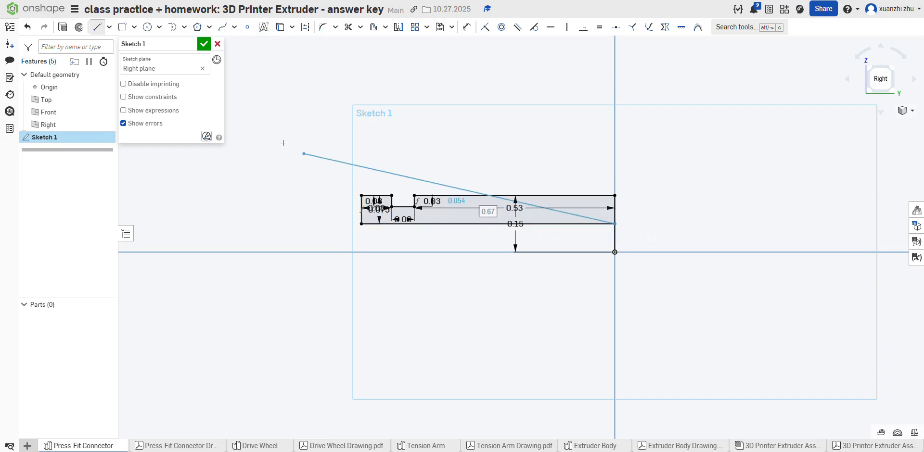
Step: Sketch a horizontal axis line about 0.327 in long leftward from the origin and leave the sketch
click(107, 28)
click(110, 44)
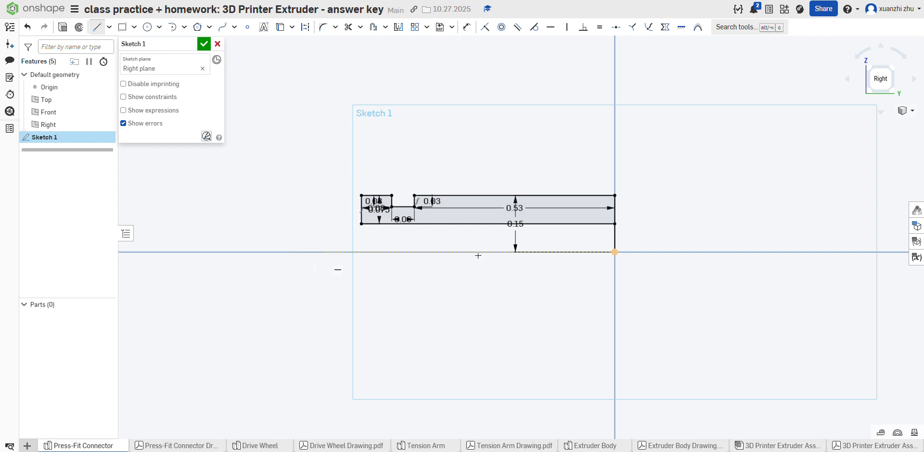
click(614, 252)
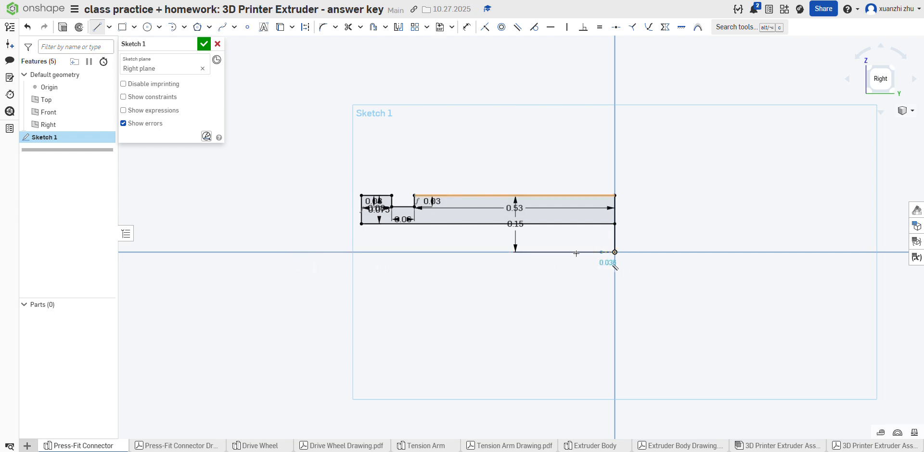
click(490, 253)
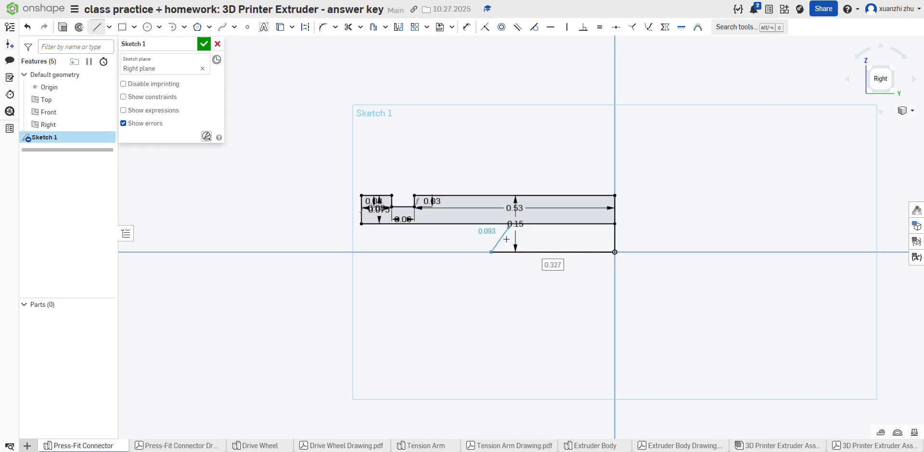
click(218, 44)
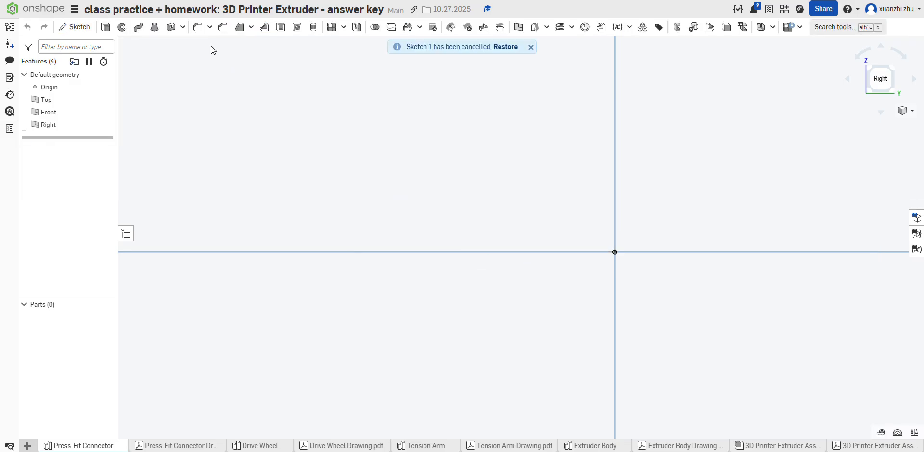
Step: Start a Revolve feature and restore the cancelled profile sketch
click(121, 27)
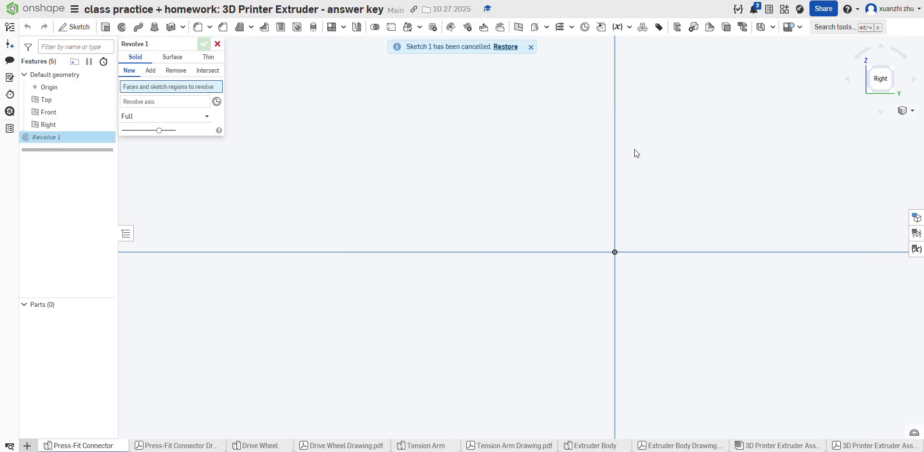
scroll(475, 169, down, 3)
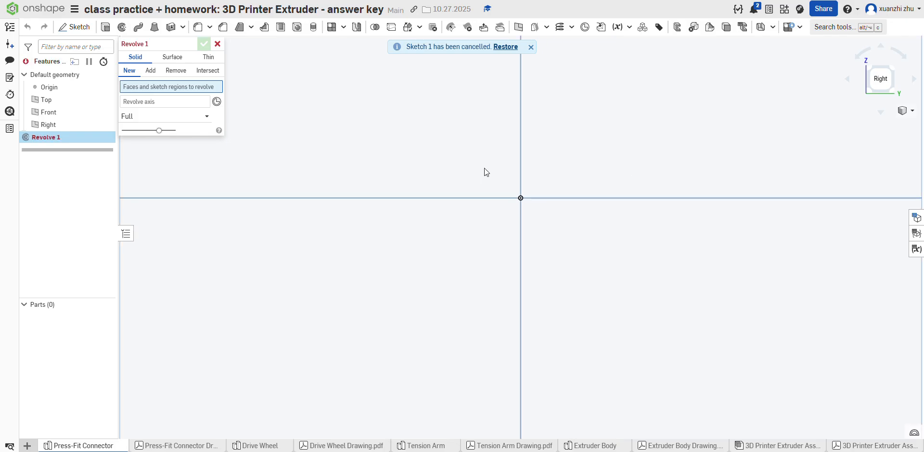
click(503, 46)
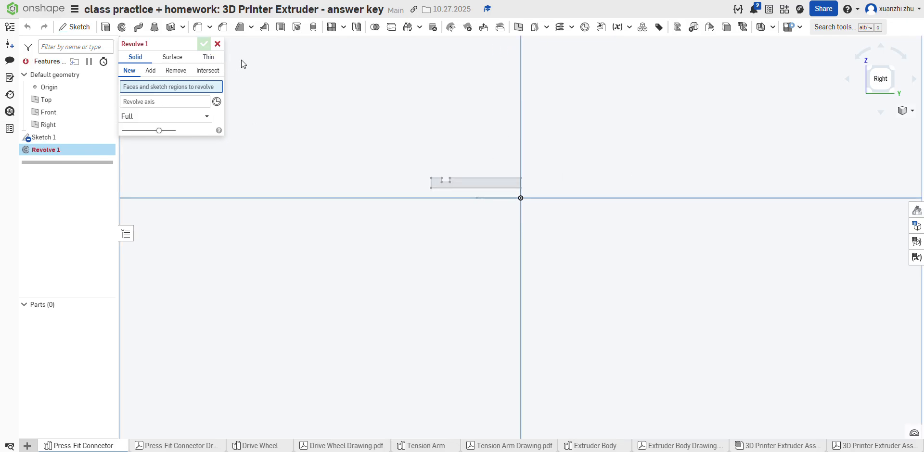
Step: Revolve the closed profile region a full turn around the horizontal axis line as a new solid
mouse_move(596, 186)
right_down()
mouse_move(521, 177)
mouse_move(494, 203)
right_up()
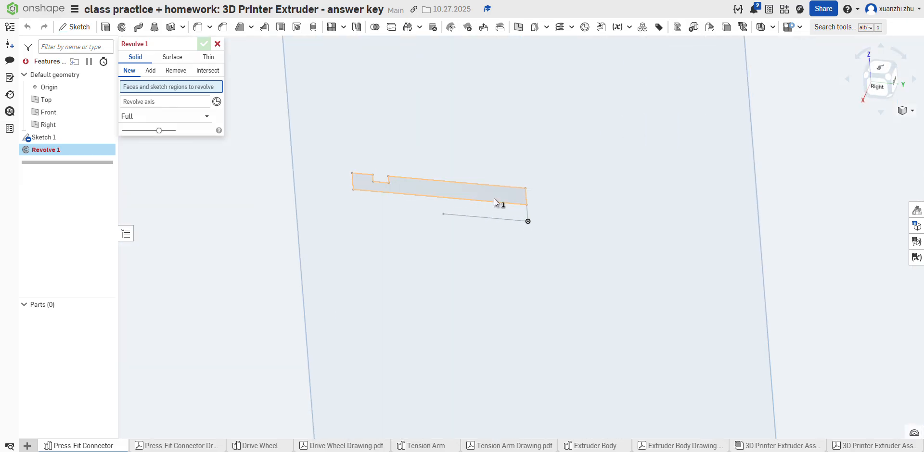
click(495, 202)
click(166, 110)
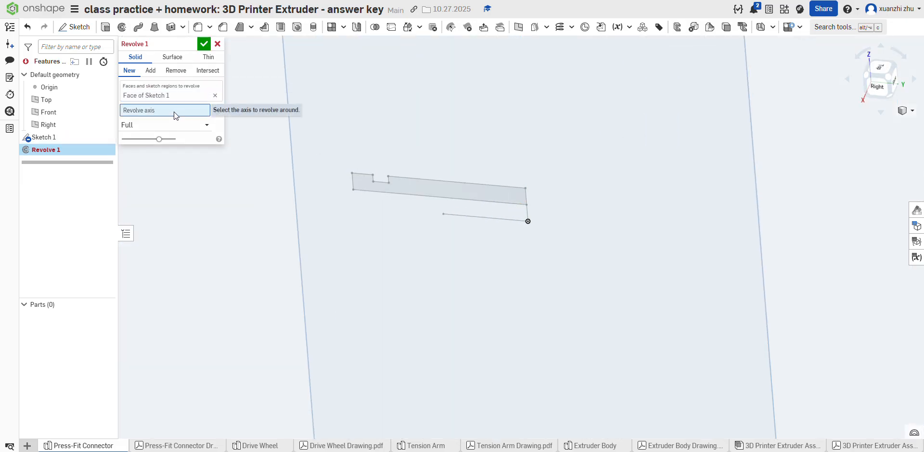
click(458, 216)
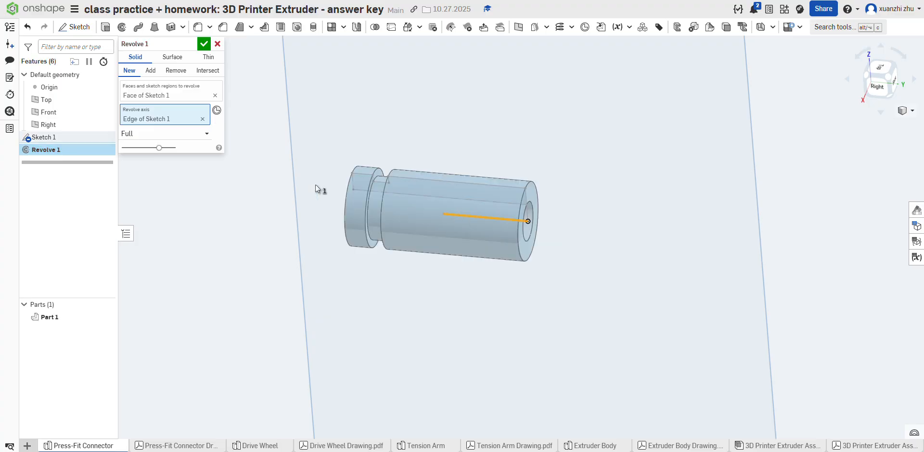
right_drag(316, 190, 466, 198)
scroll(465, 199, up, 4)
scroll(464, 199, down, 7)
scroll(463, 198, up, 2)
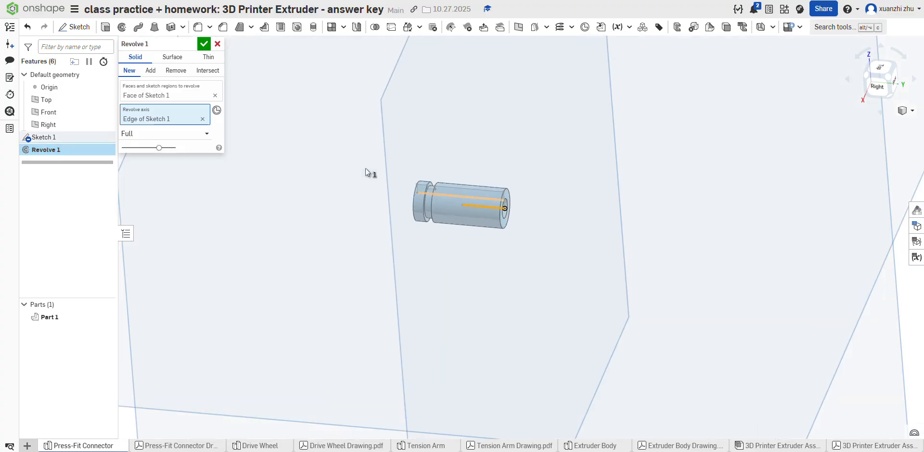
click(204, 45)
scroll(374, 263, up, 3)
scroll(330, 303, down, 3)
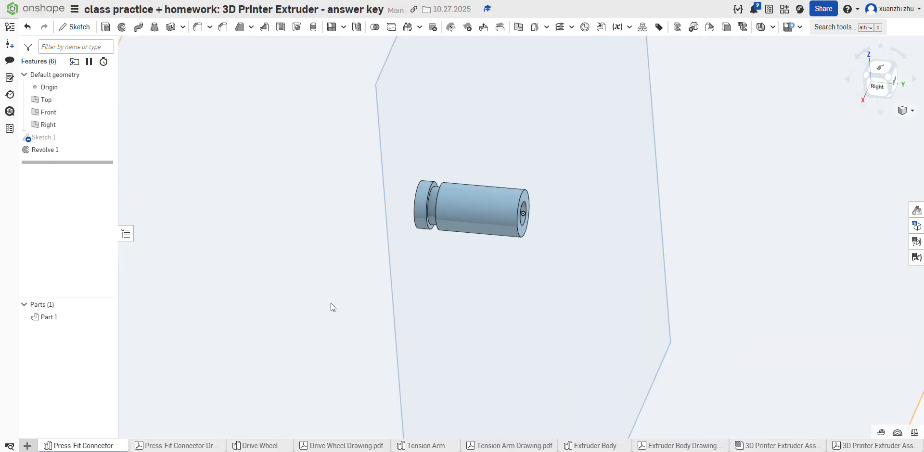
scroll(451, 201, up, 3)
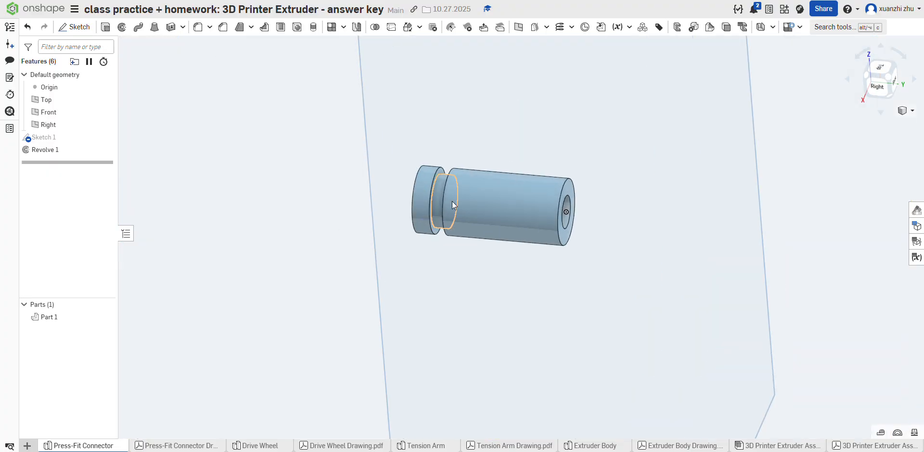
Step: Consult the connector drawing and sketch a 0.20 in diameter circle concentric with the bore on the ungrooved end face
click(212, 446)
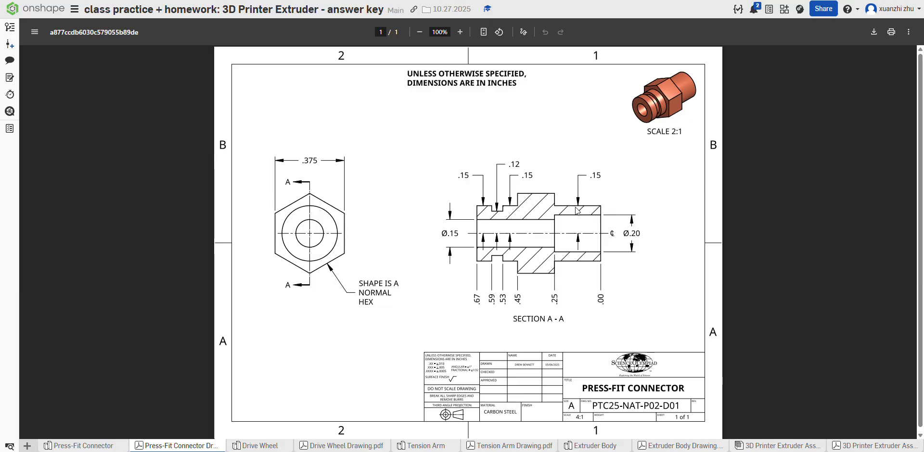
click(85, 446)
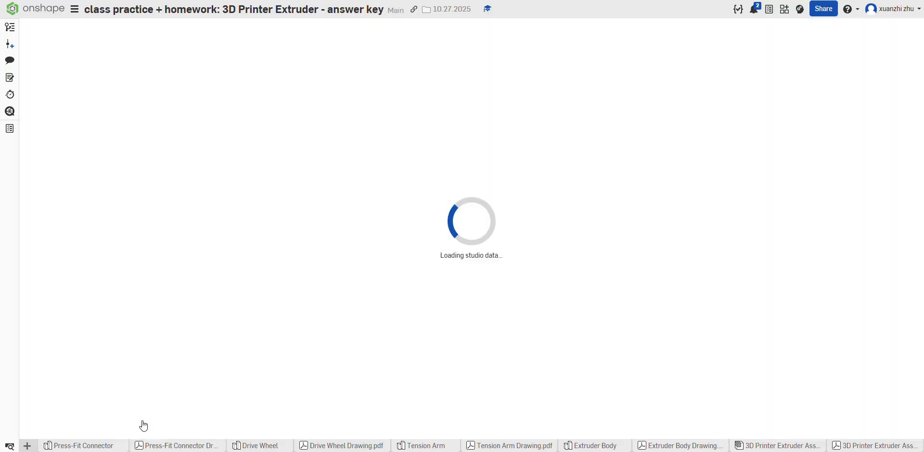
click(571, 200)
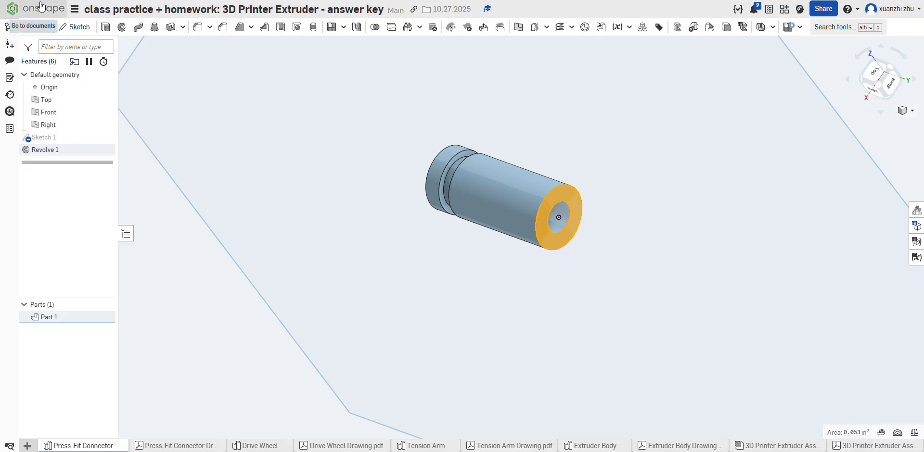
click(74, 26)
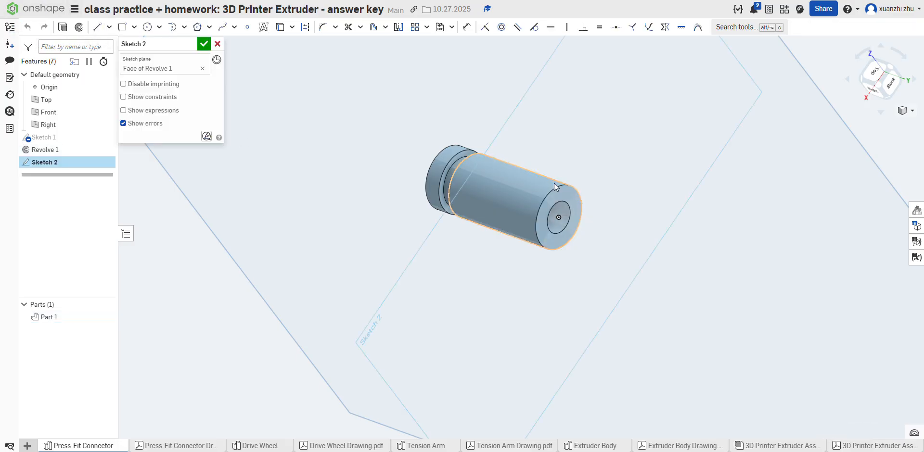
click(147, 27)
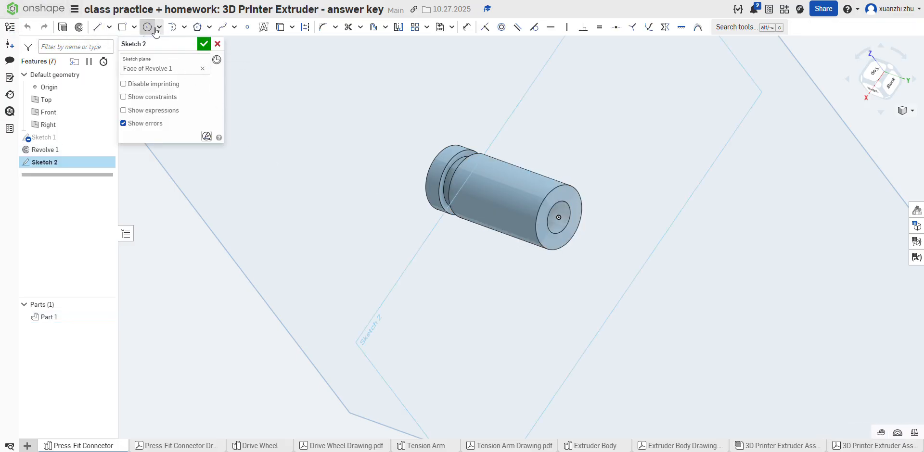
click(567, 201)
text(0.2)
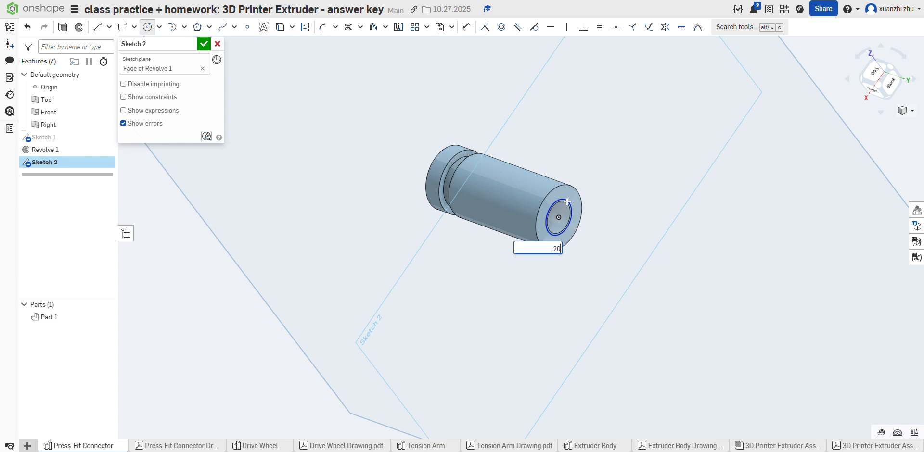
key(Return)
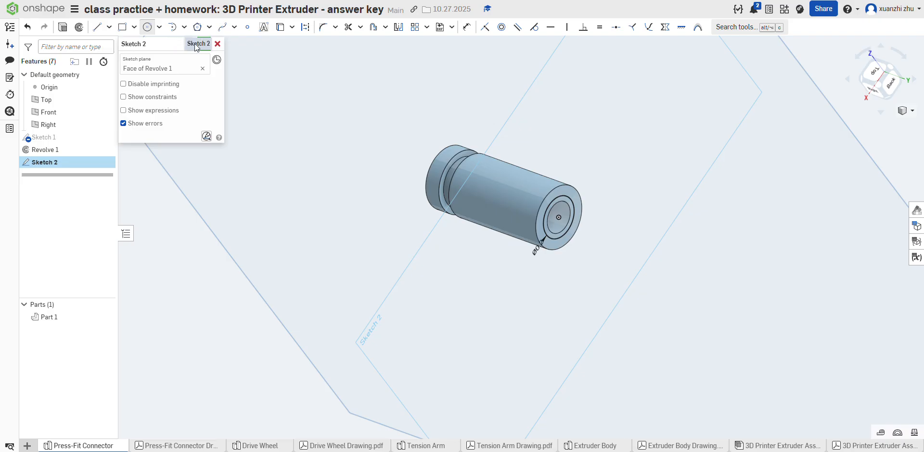
click(204, 44)
Step: Check the counterbore depth in the drawing and cut the ring between the circle and the bore 0.25 in deep with a remove Extrude
key(shift+e)
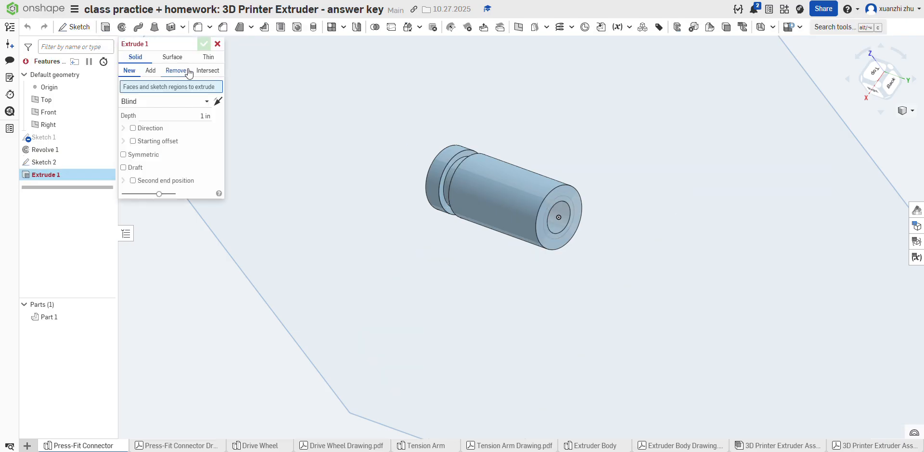
click(176, 70)
click(568, 201)
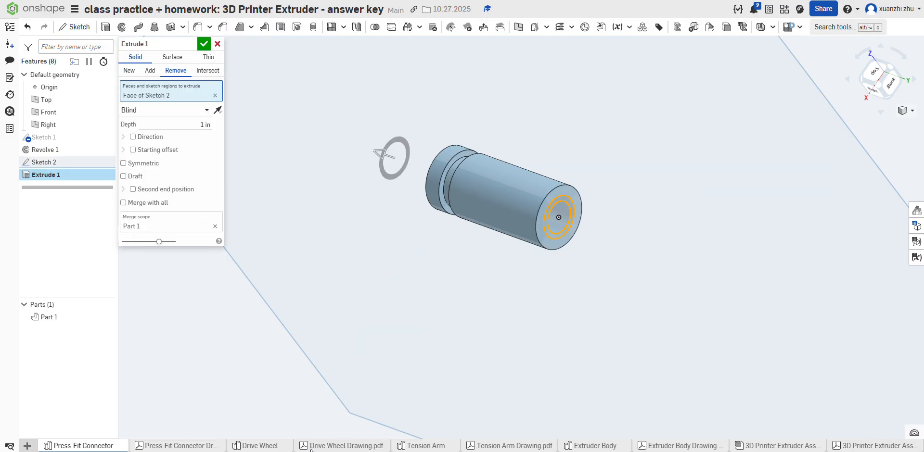
click(207, 445)
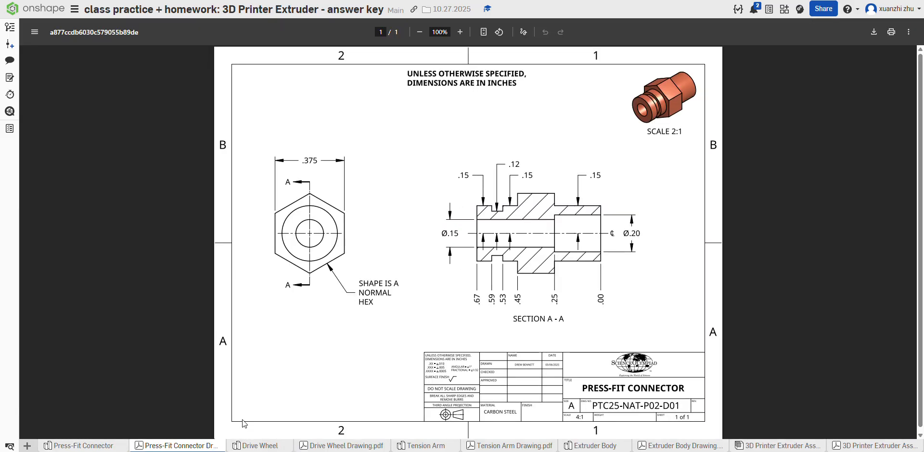
click(85, 446)
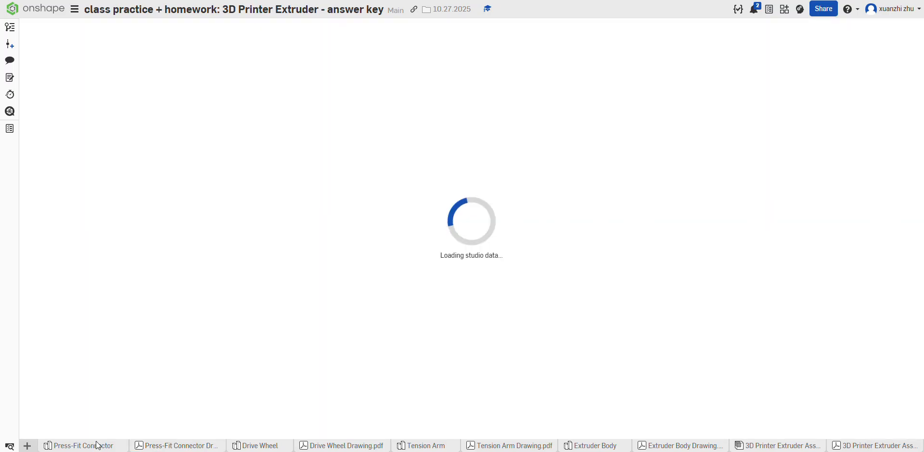
click(193, 125)
text(.)
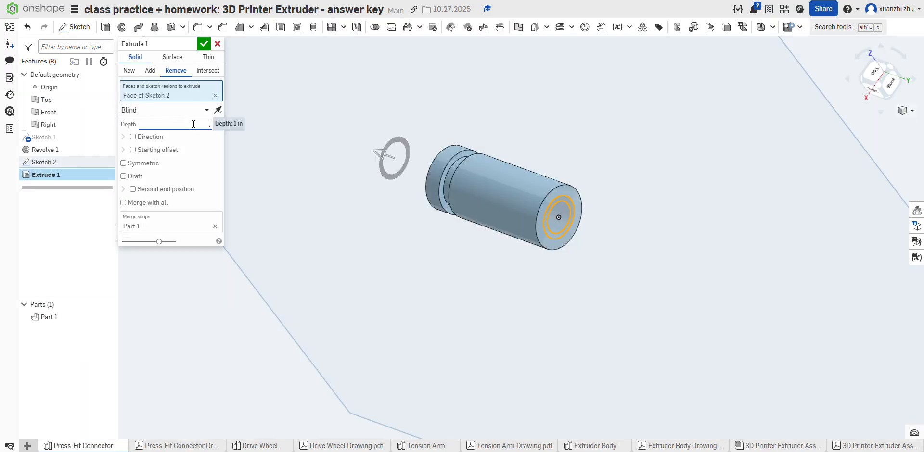
text(25)
key(Return)
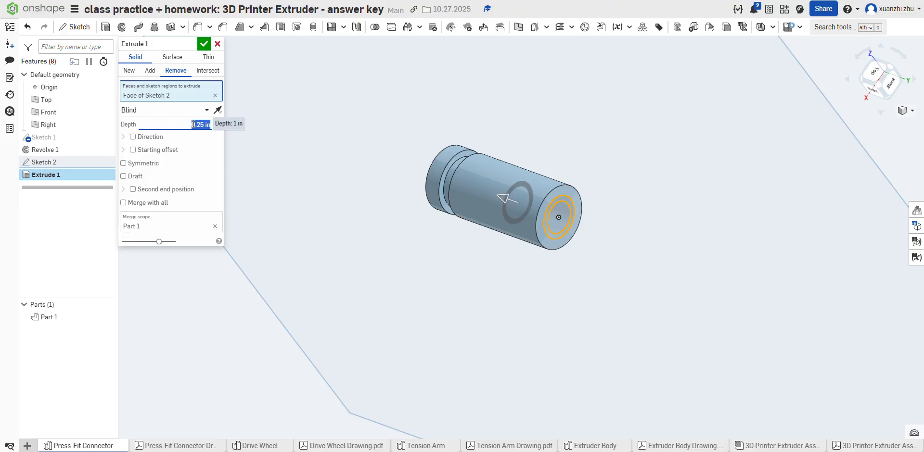
click(206, 44)
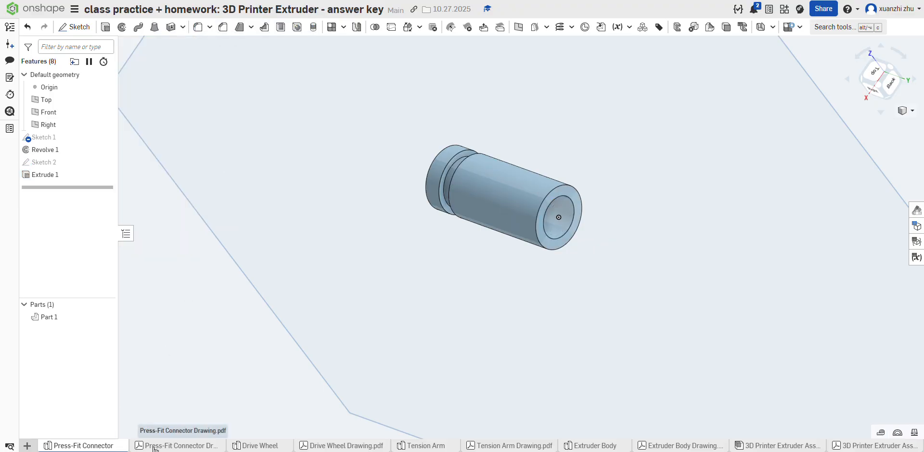
Step: Check the hex section's position and size in the Press-Fit Connector drawing, then inspect the counterbored end of the part
click(176, 446)
mouse_move(112, 446)
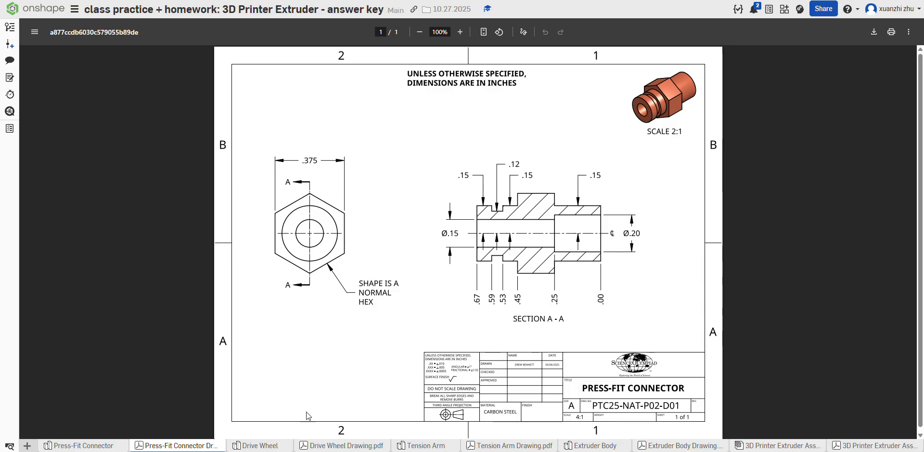
click(118, 446)
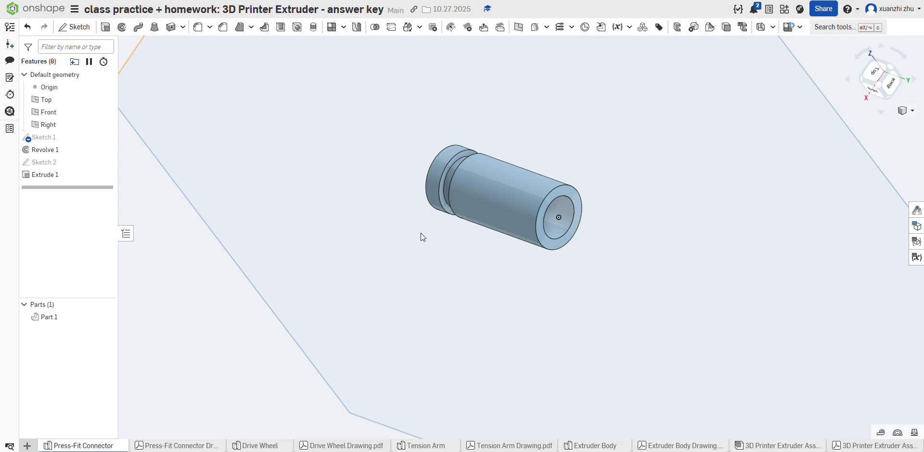
mouse_move(606, 258)
right_down()
mouse_move(582, 256)
mouse_move(567, 236)
mouse_move(597, 261)
right_up()
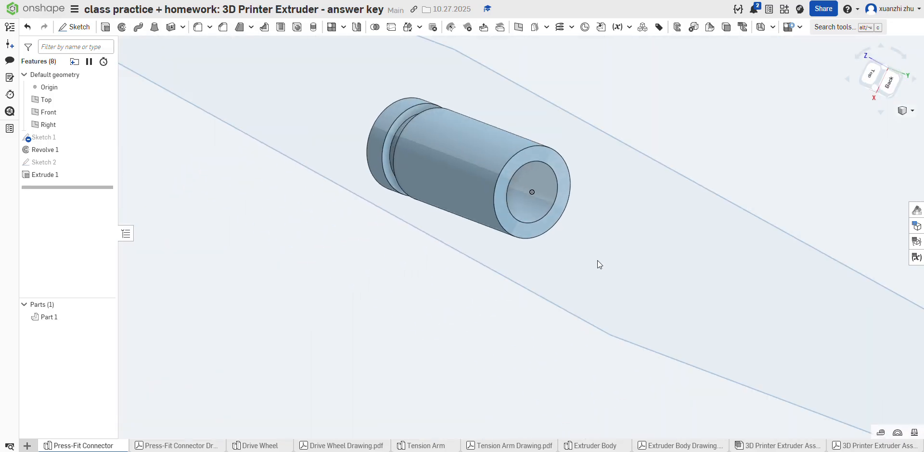
scroll(419, 206, down, 5)
scroll(465, 196, up, 5)
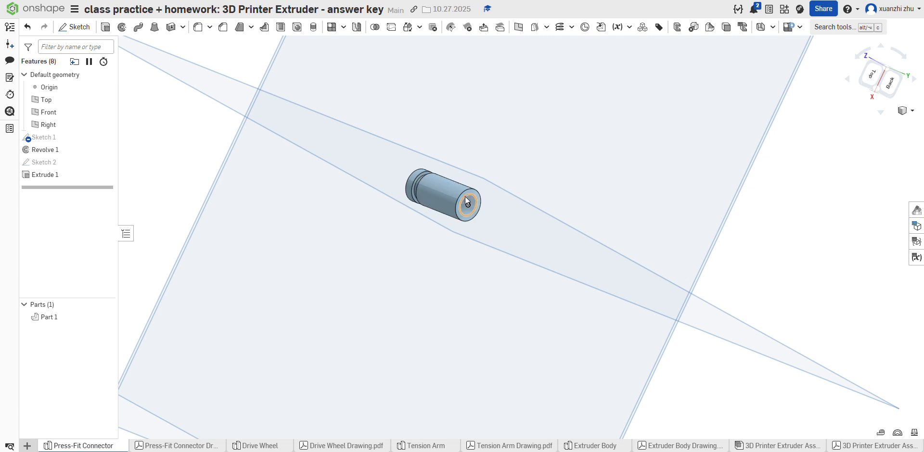
right_click(475, 192)
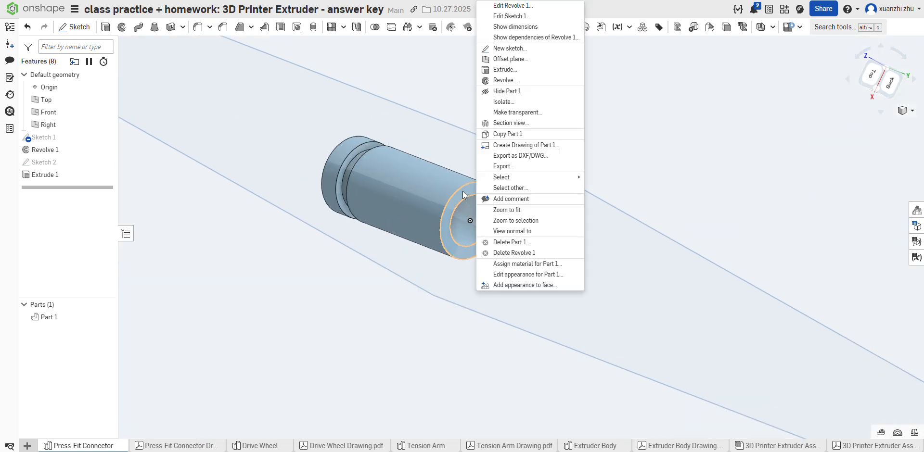
click(483, 187)
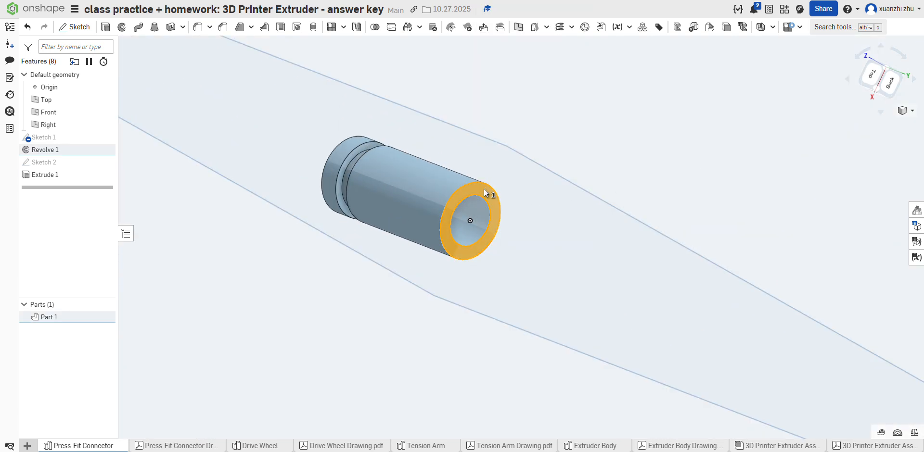
right_click(484, 193)
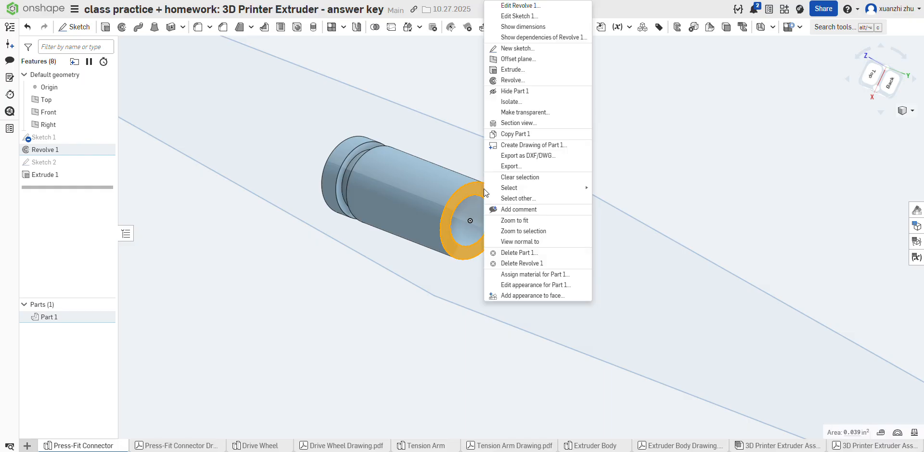
click(495, 60)
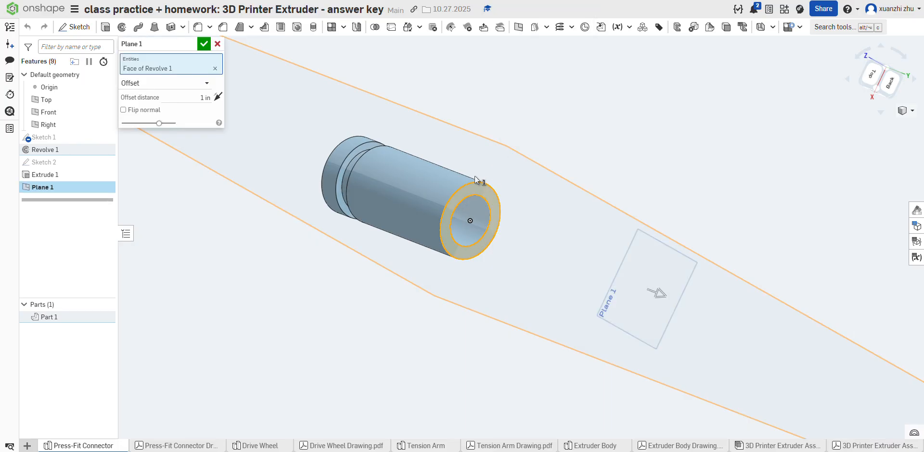
scroll(475, 176, down, 5)
right_drag(483, 193, 490, 230)
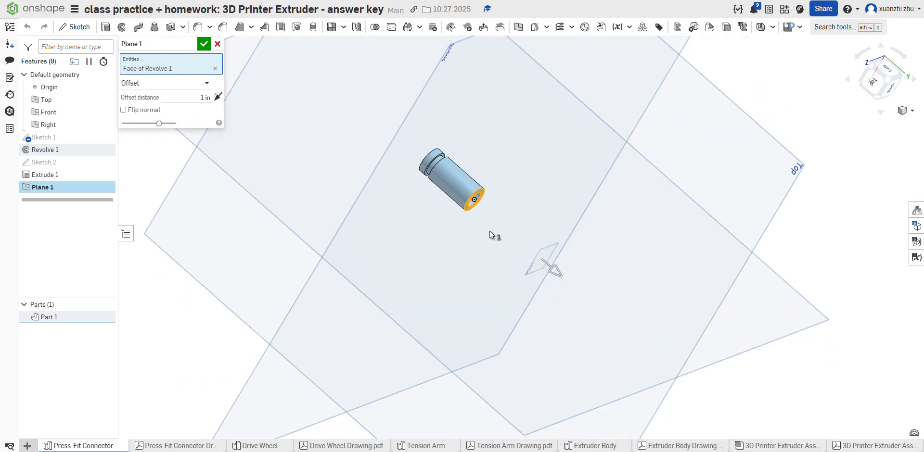
click(217, 44)
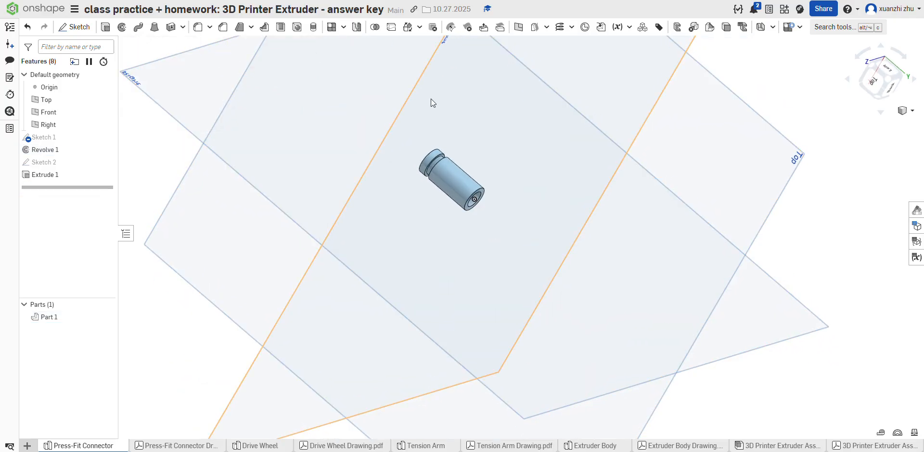
Step: Create an offset surface 0.25 in inward from the counterbored end face, checking the distance in the connector drawing
click(535, 28)
click(481, 191)
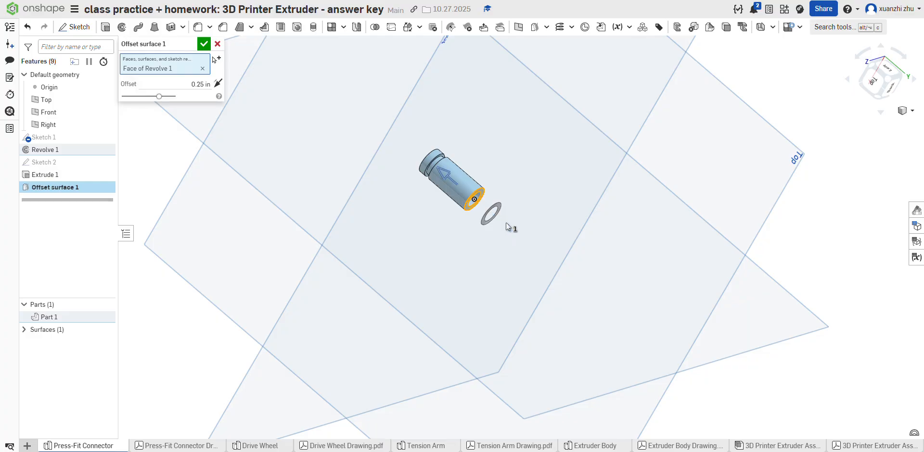
click(507, 224)
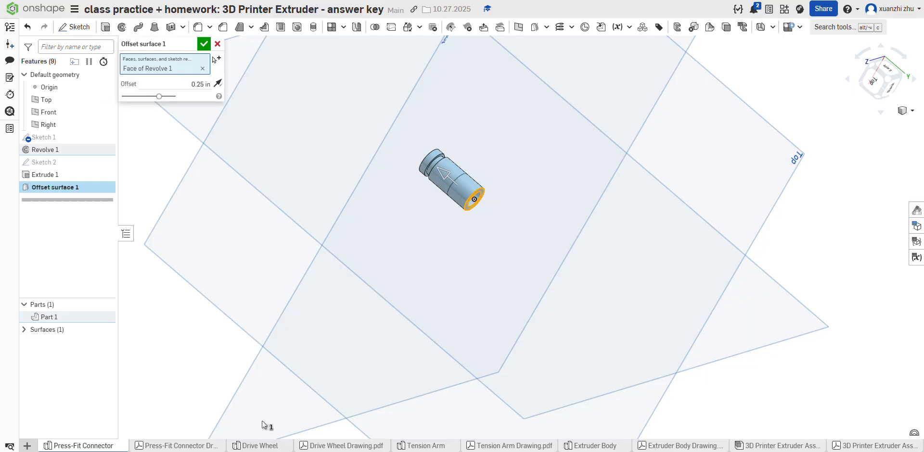
click(176, 446)
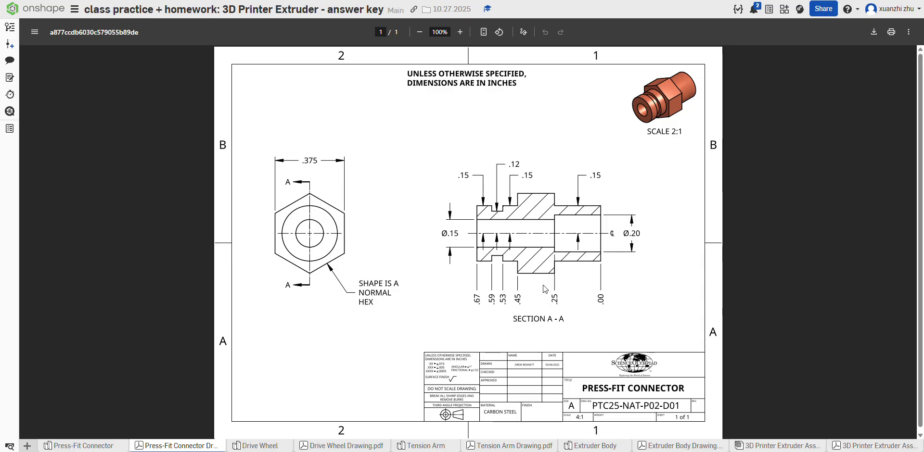
click(102, 447)
click(203, 44)
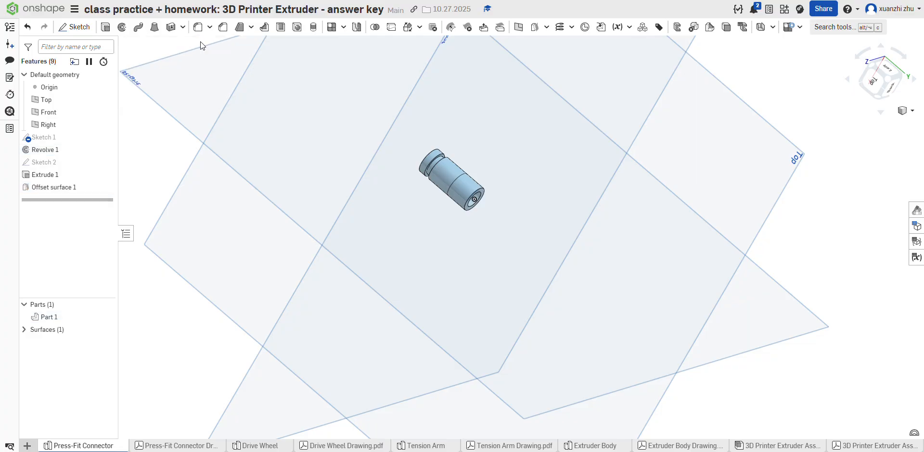
scroll(519, 195, down, 5)
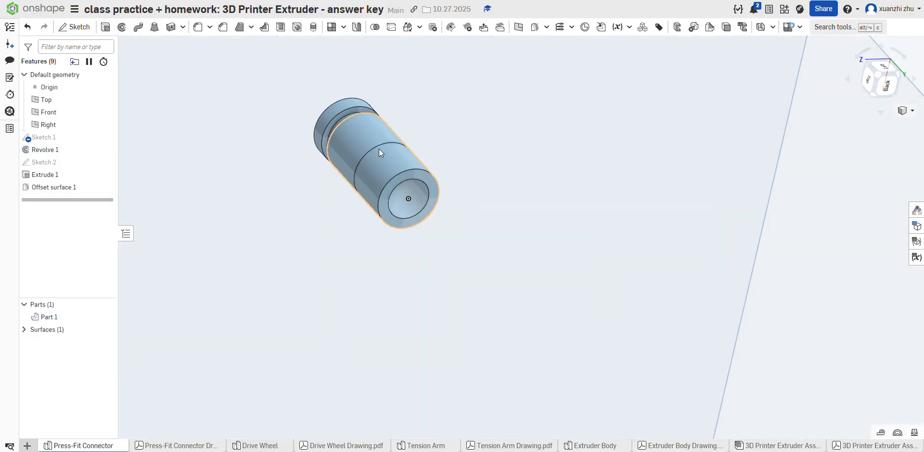
right_click(80, 186)
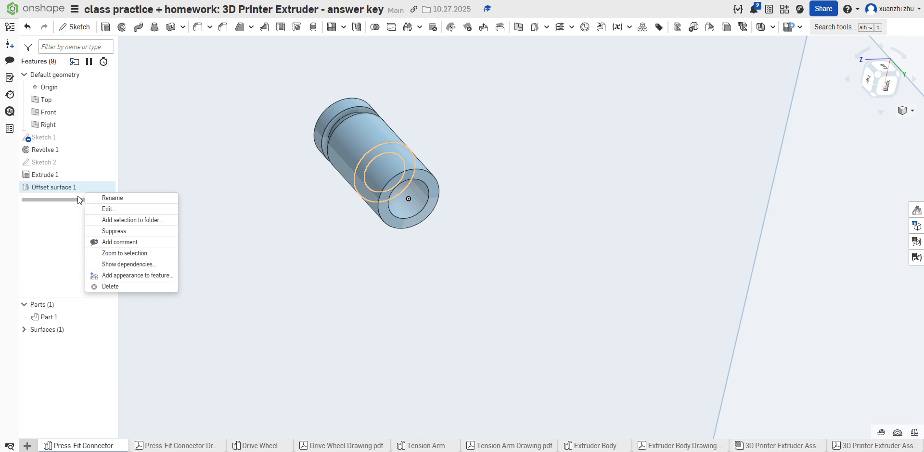
click(74, 34)
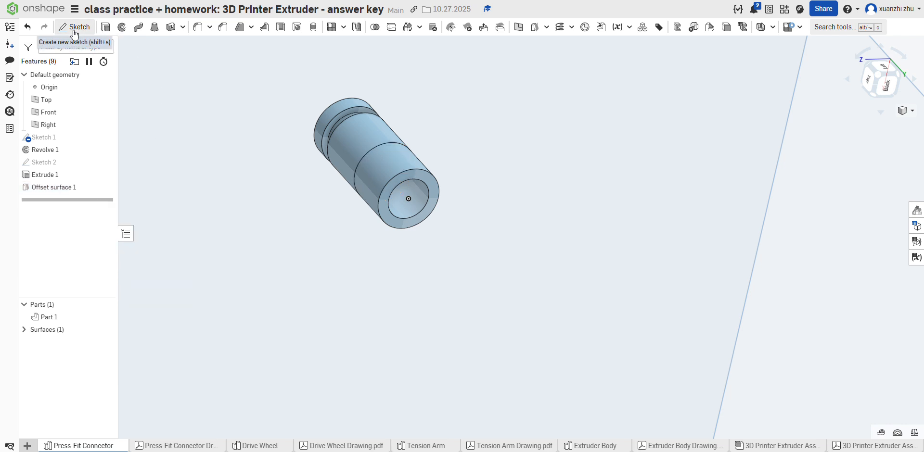
click(91, 186)
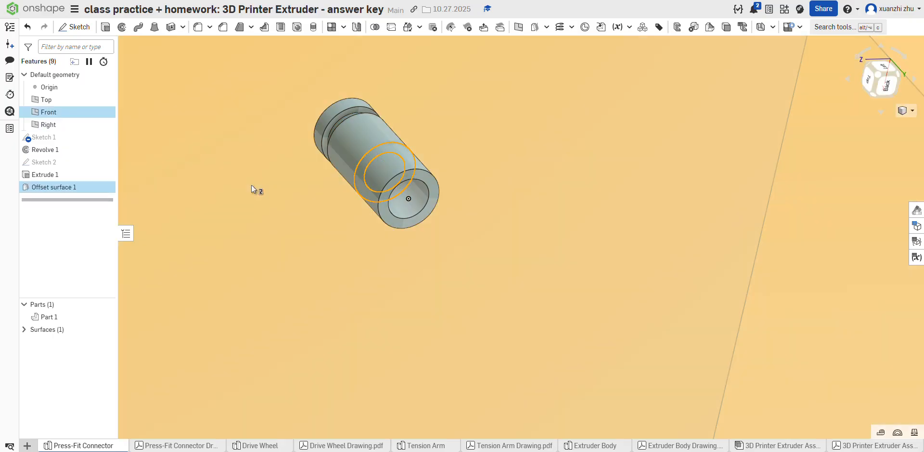
right_click(107, 191)
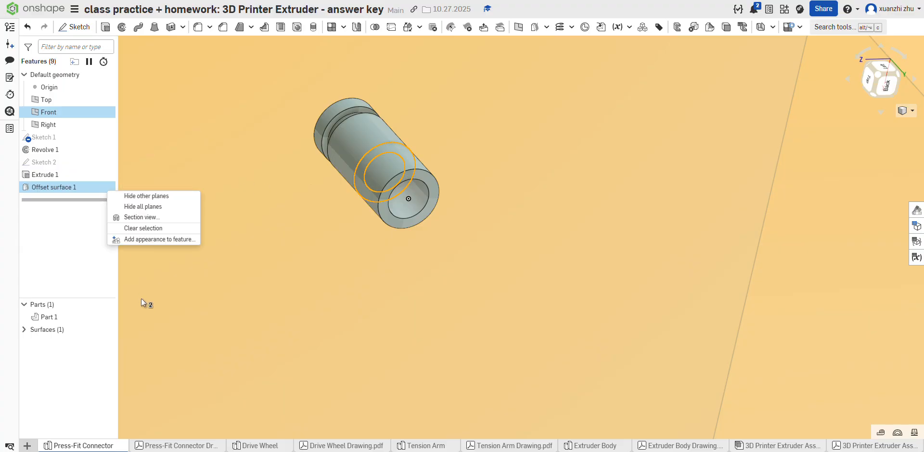
click(137, 247)
scroll(241, 243, down, 7)
click(494, 228)
scroll(235, 232, up, 4)
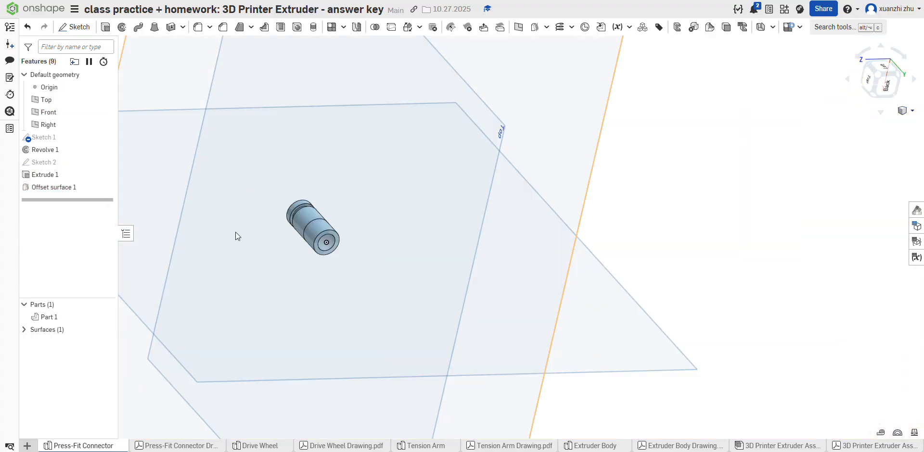
scroll(235, 232, up, 2)
right_click(87, 188)
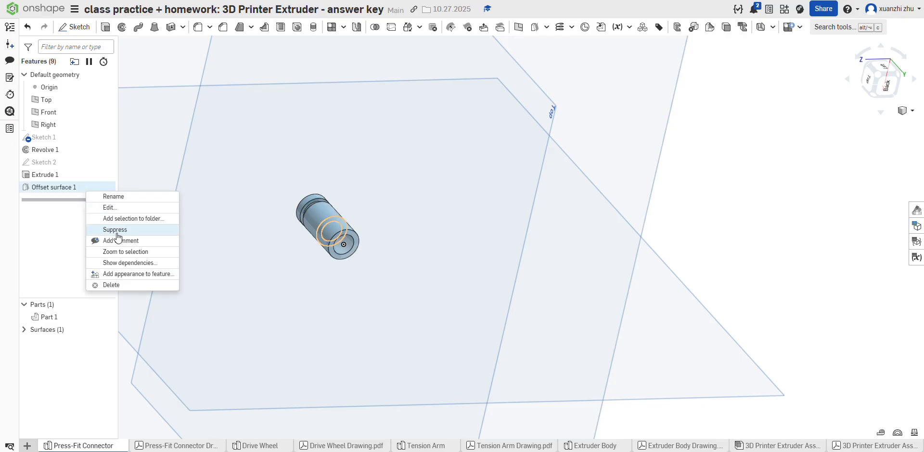
click(74, 183)
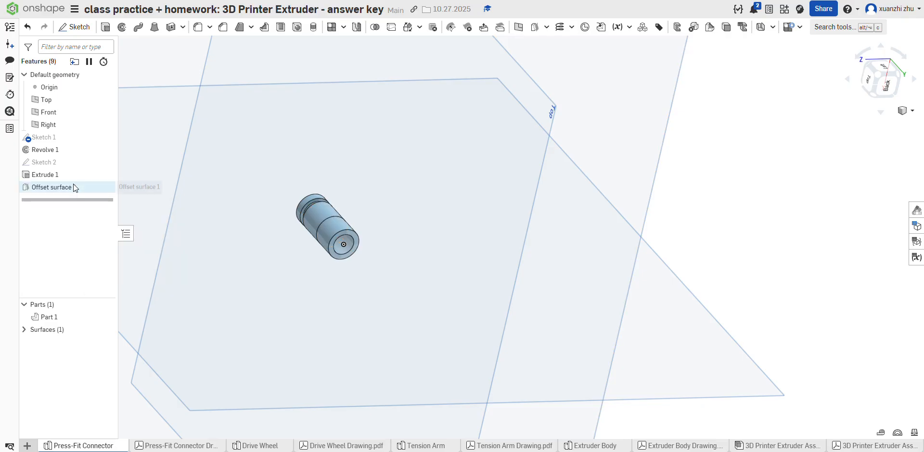
right_click(325, 221)
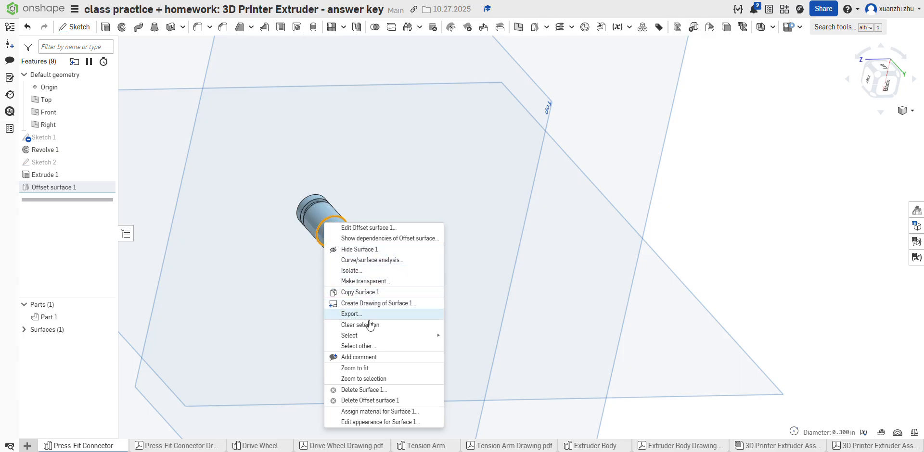
click(65, 28)
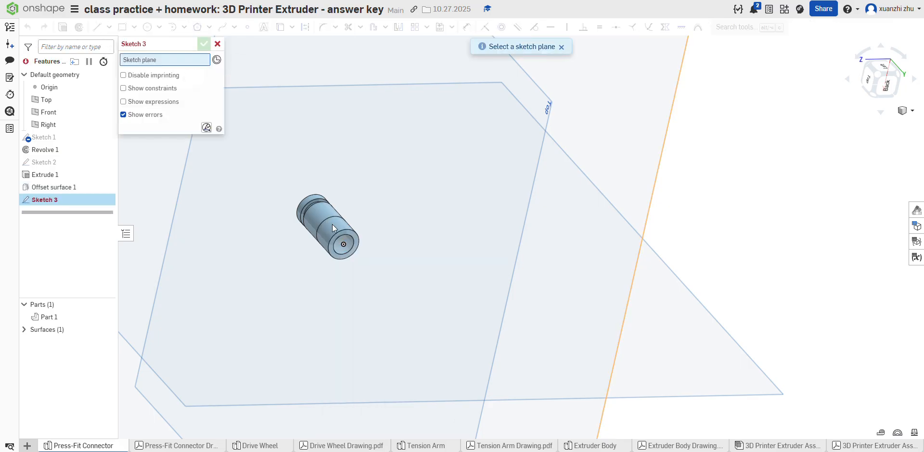
scroll(338, 241, up, 5)
right_drag(342, 244, 389, 213)
scroll(305, 221, up, 1)
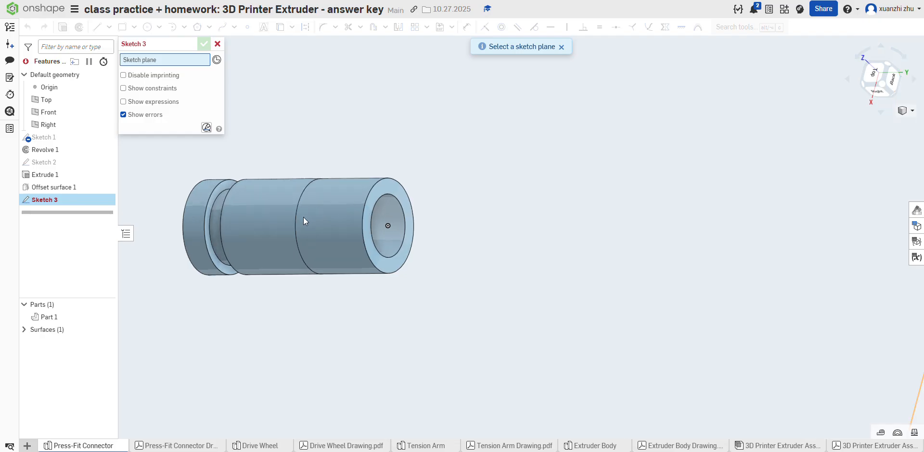
scroll(306, 212, down, 2)
click(218, 44)
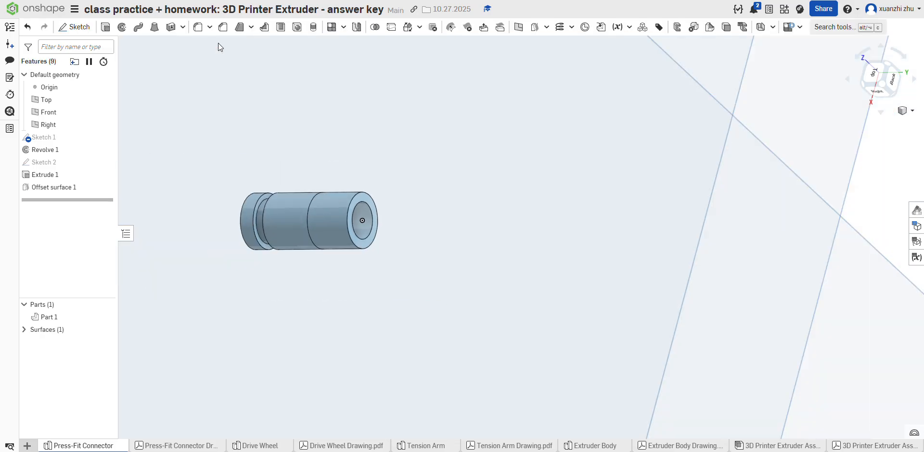
Step: Delete the offset surface feature
right_click(86, 189)
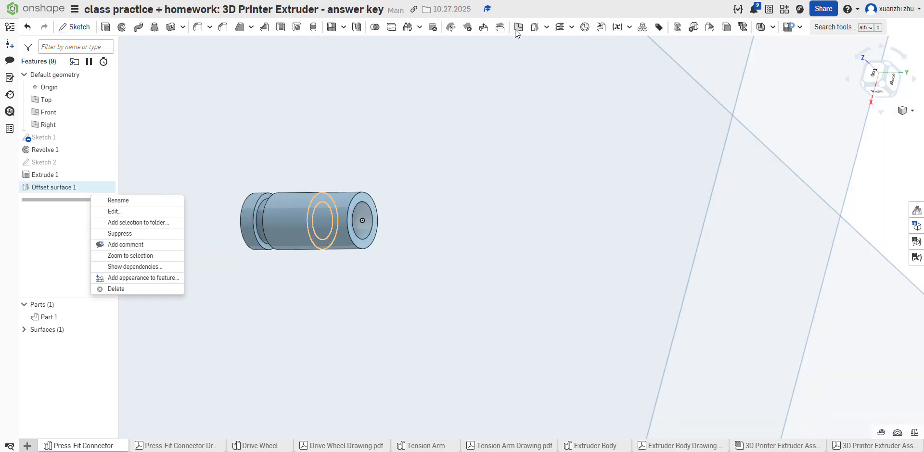
key(Escape)
right_click(48, 190)
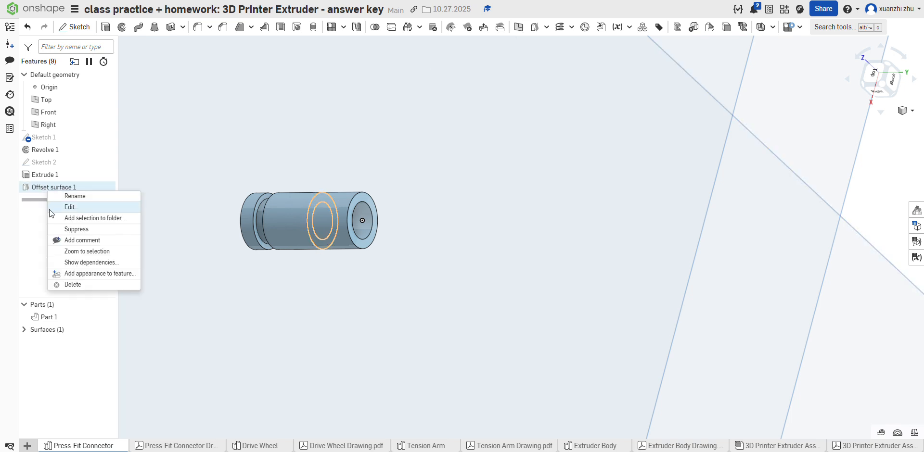
click(71, 284)
Step: Create a reference plane offset 0.25 in inward from the counterbored end face of the part
scroll(469, 223, down, 3)
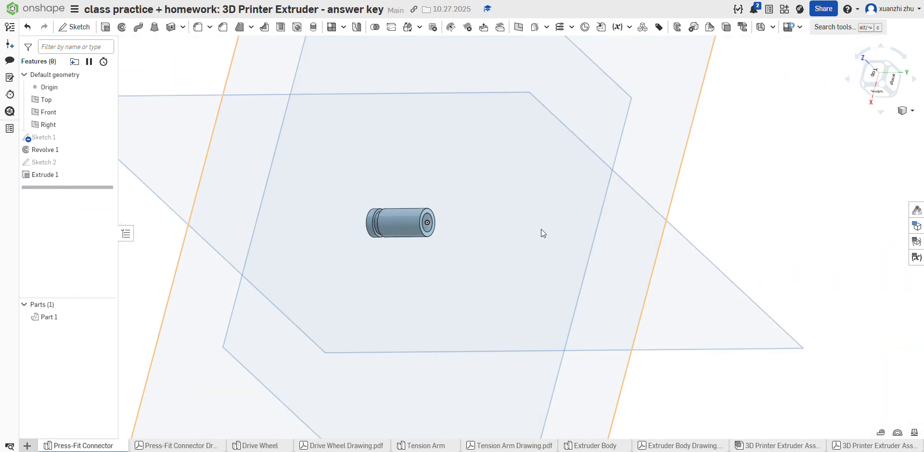
scroll(439, 184, up, 3)
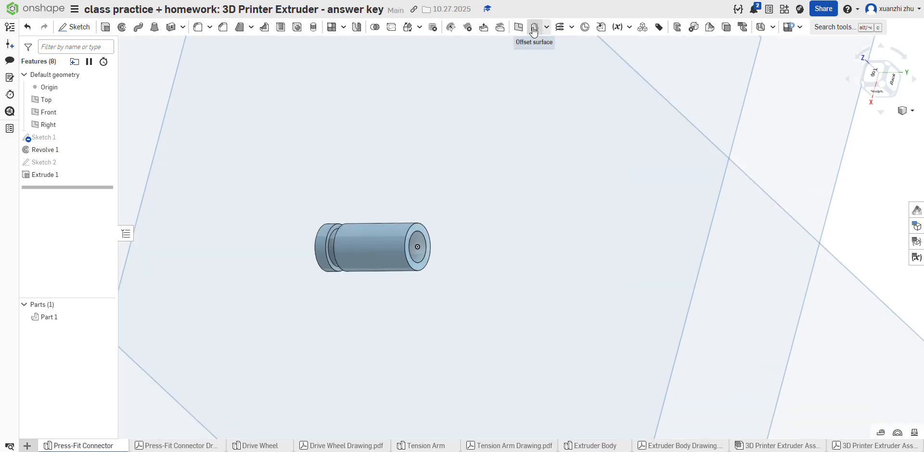
click(517, 31)
right_drag(546, 106, 539, 139)
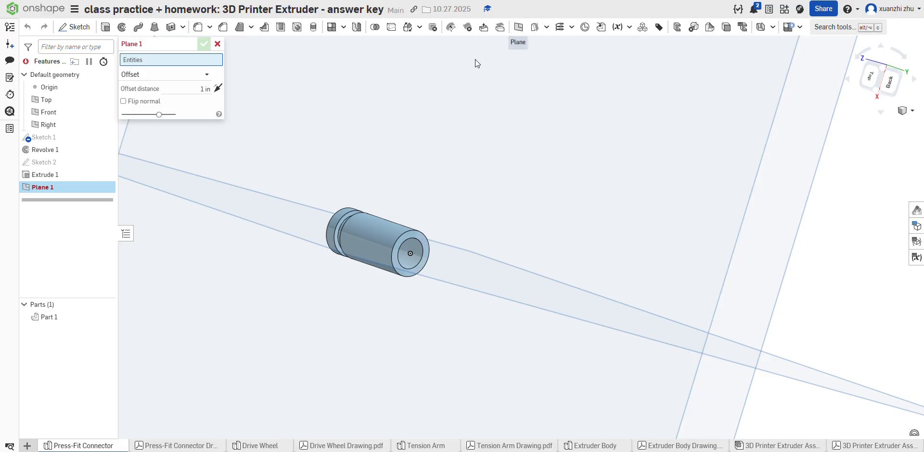
click(415, 245)
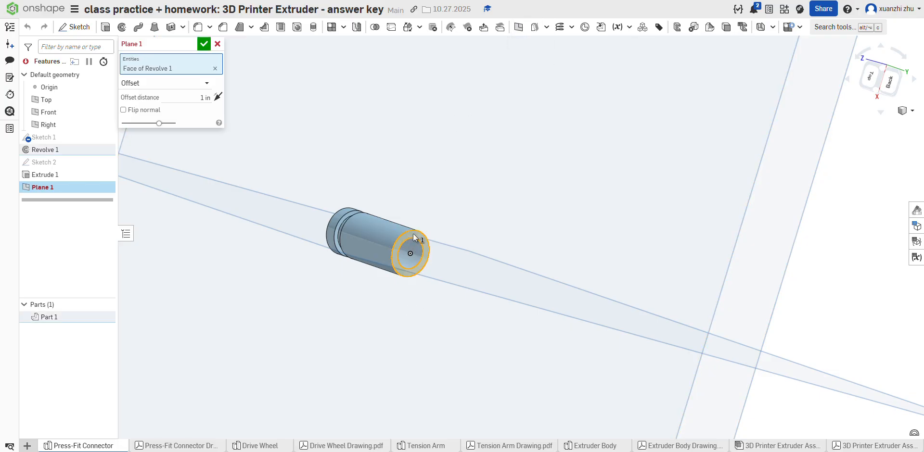
drag(518, 291, 296, 222)
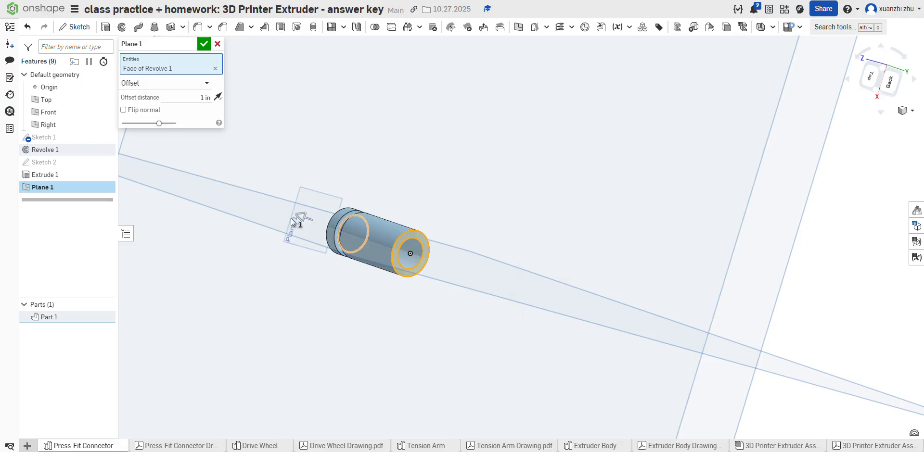
click(193, 99)
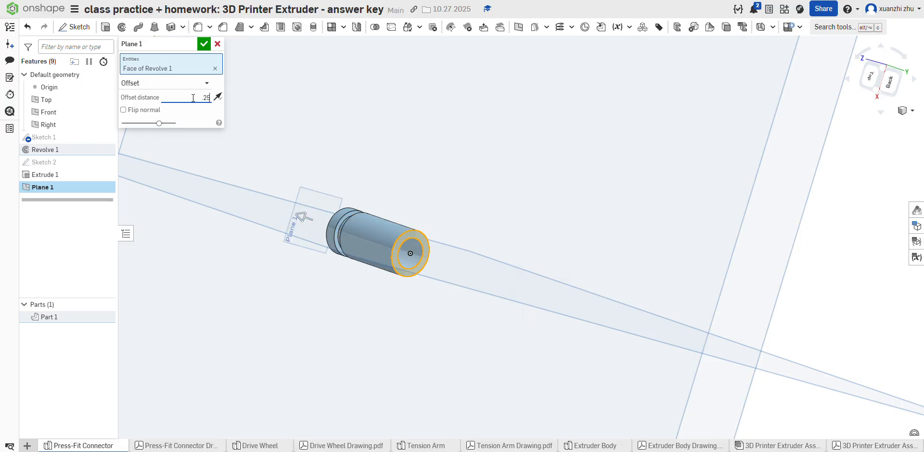
key(Return)
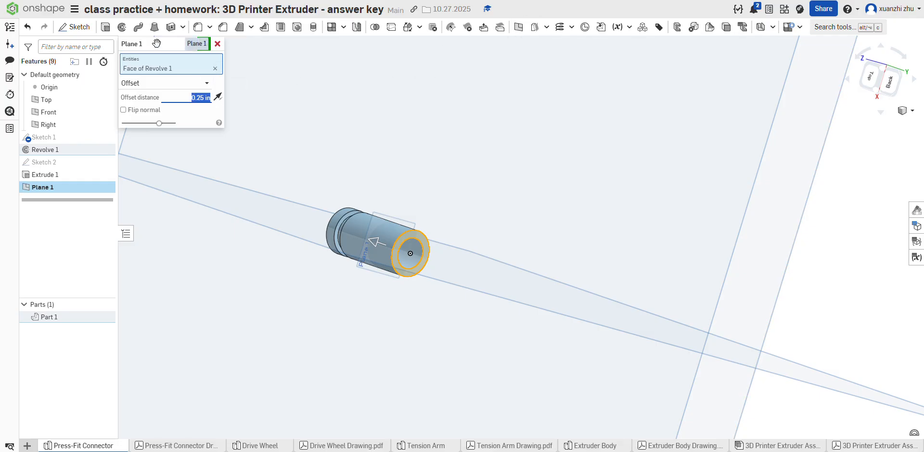
click(204, 47)
scroll(406, 292, up, 3)
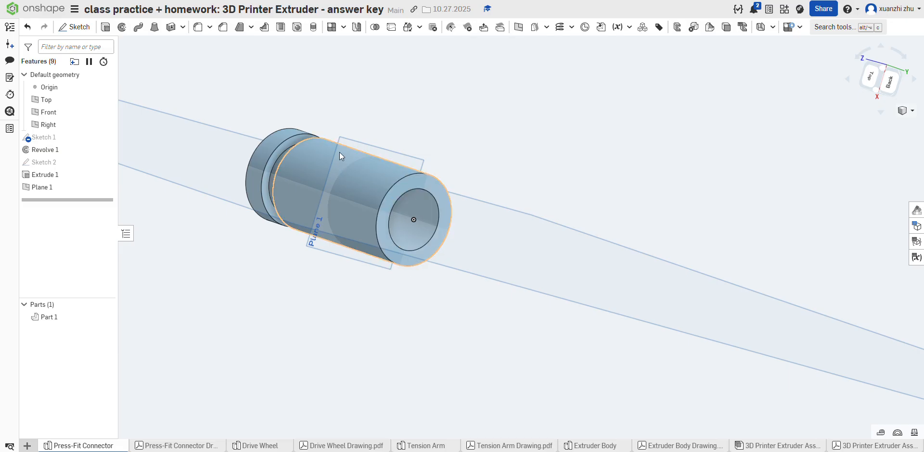
click(75, 26)
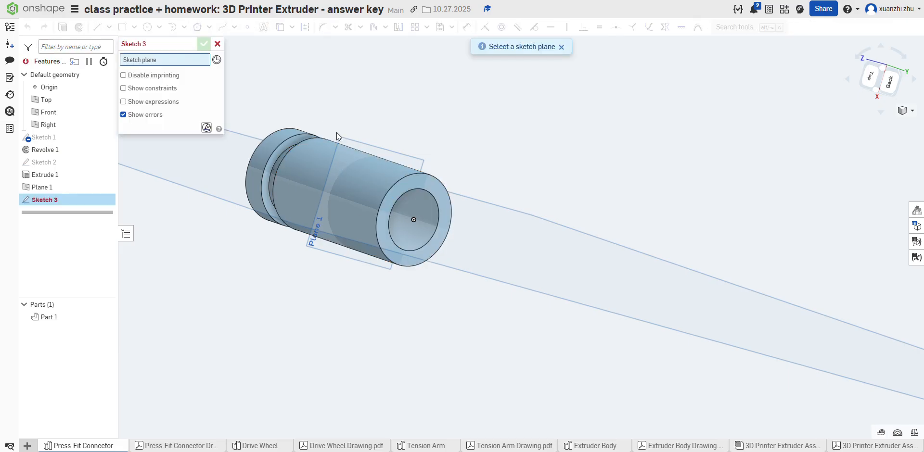
click(217, 44)
click(74, 28)
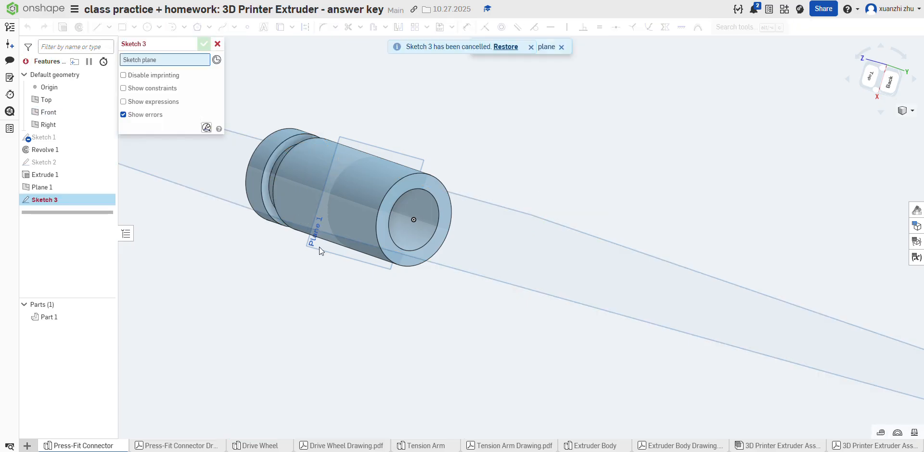
scroll(350, 218, up, 3)
scroll(319, 238, down, 5)
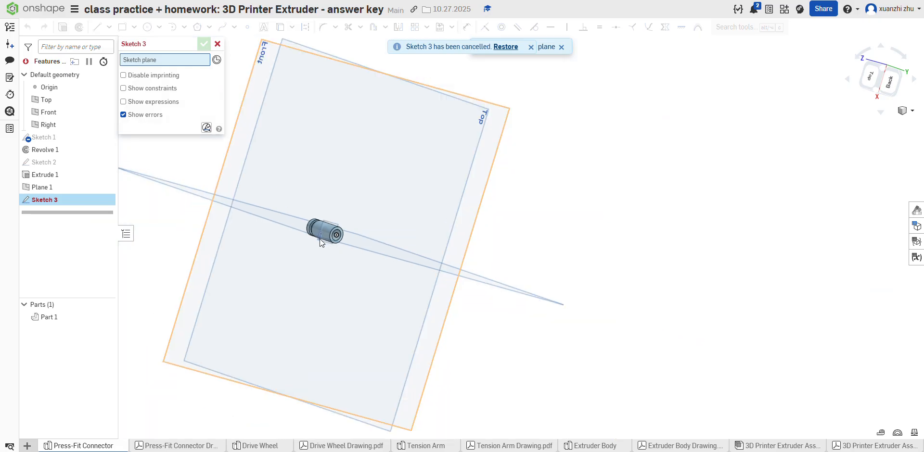
scroll(320, 238, up, 2)
scroll(335, 207, up, 5)
scroll(332, 209, down, 2)
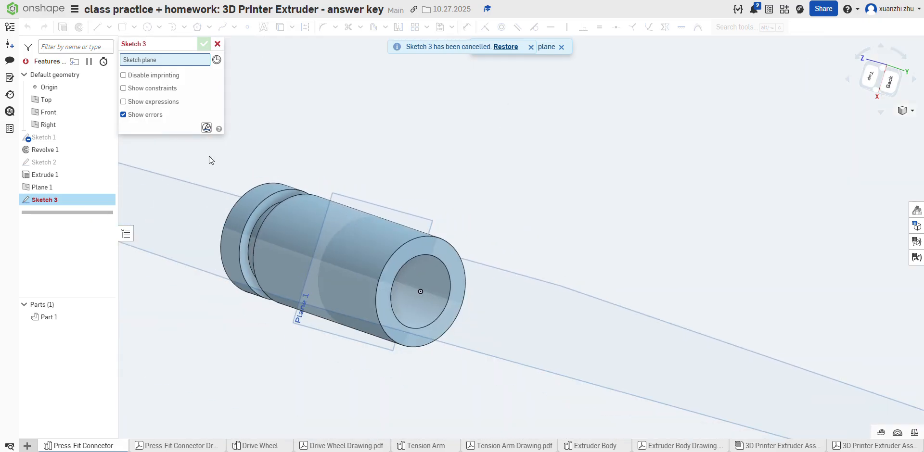
click(217, 44)
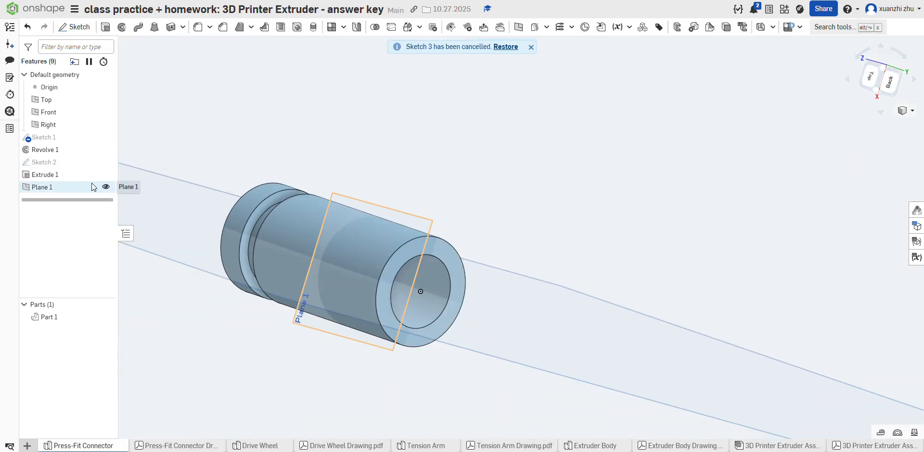
Step: Start a sketch on the new offset plane, view it squarely from the back, and check the hex width in the connector drawing
click(73, 27)
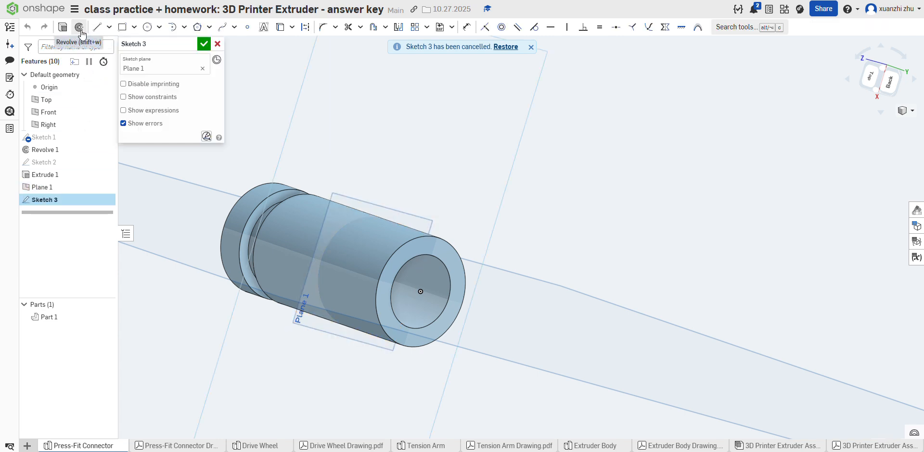
click(889, 82)
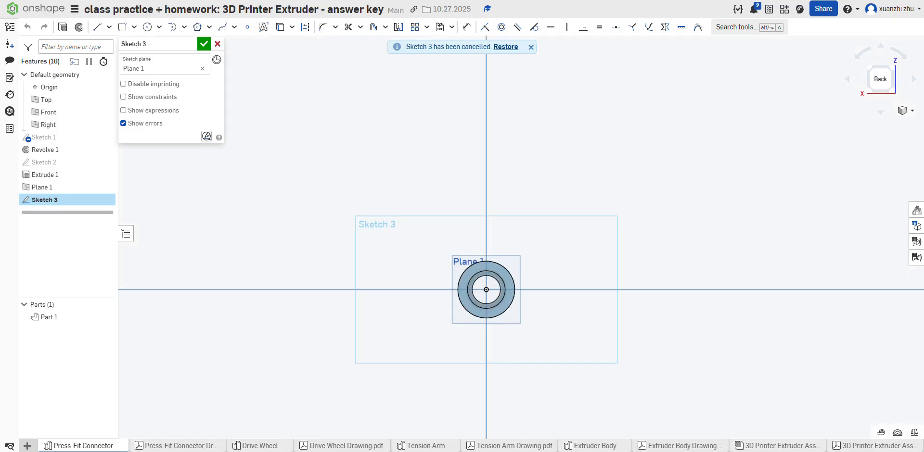
click(197, 447)
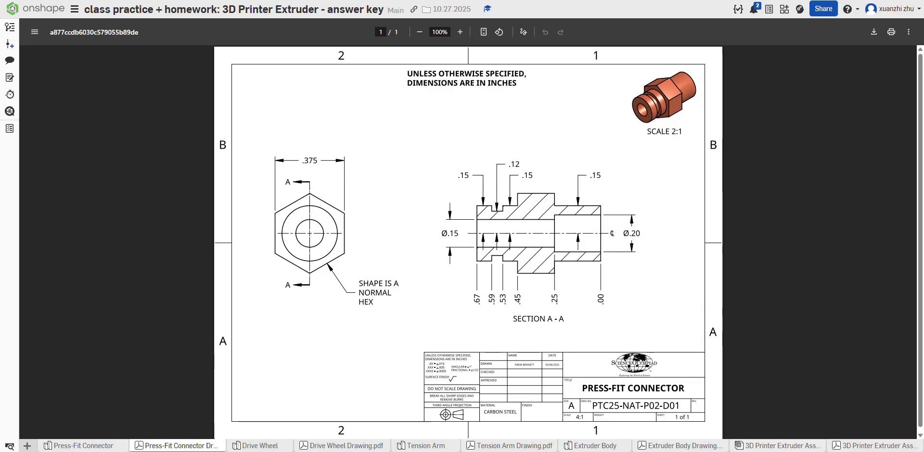
click(117, 449)
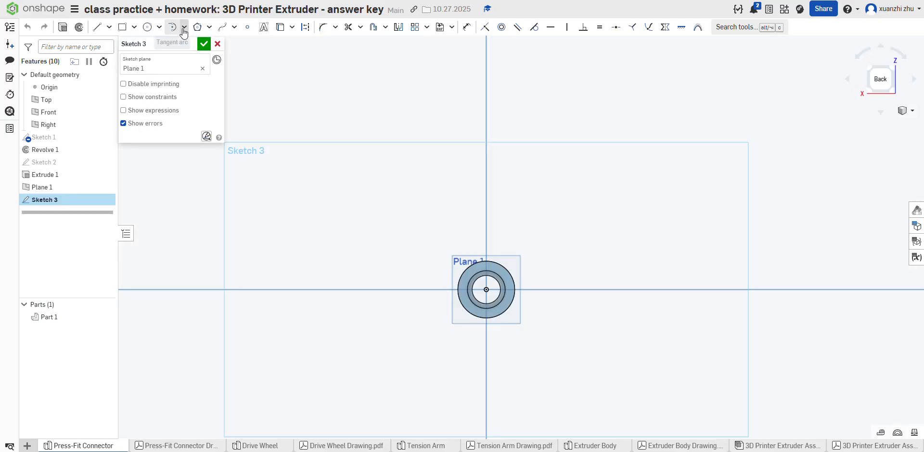
Step: Sketch a regular hexagon centered on the origin around a 0.375 in diameter construction circle, and finish the sketch
click(210, 28)
click(207, 43)
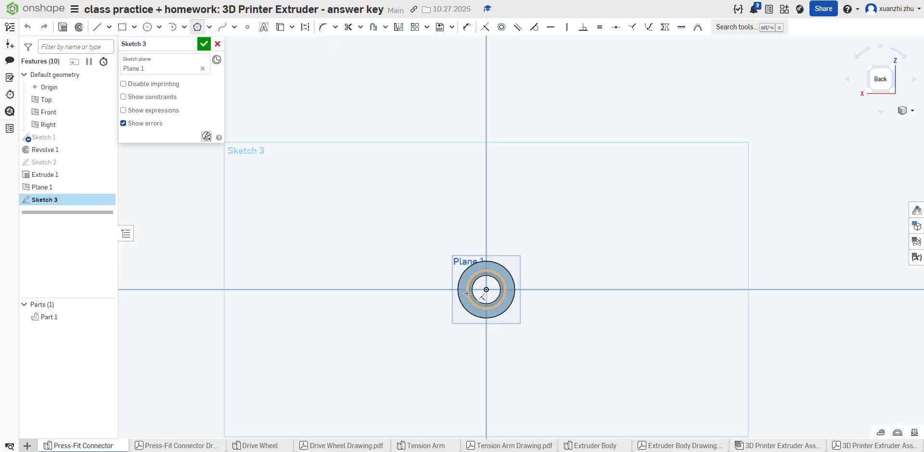
click(485, 289)
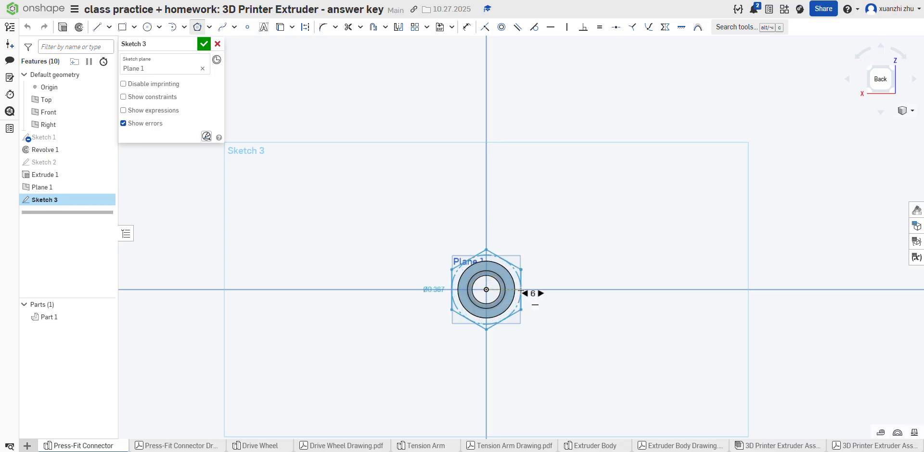
click(521, 290)
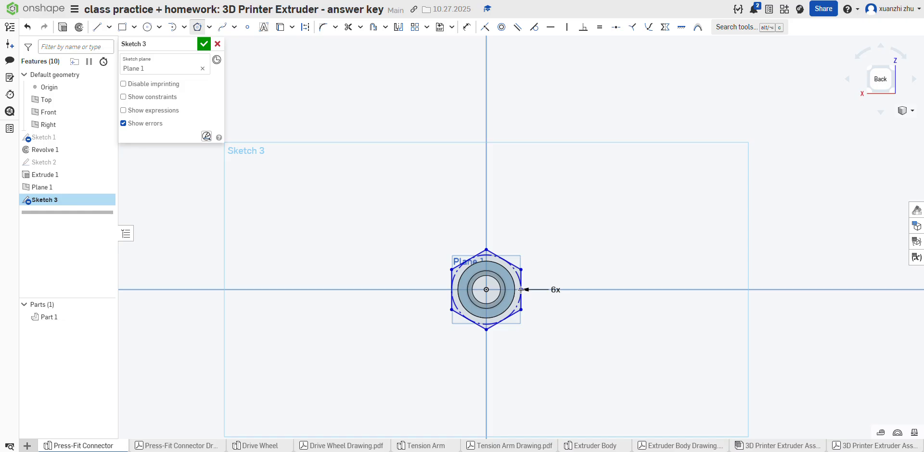
text(.375)
key(Return)
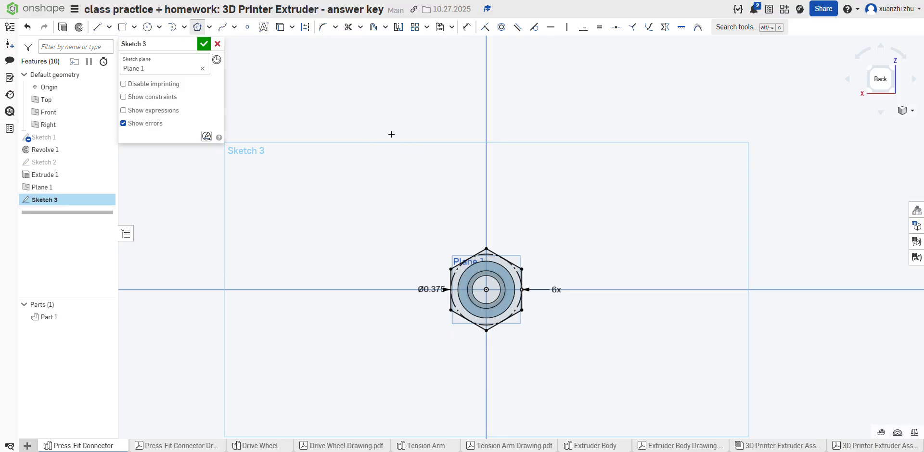
click(352, 136)
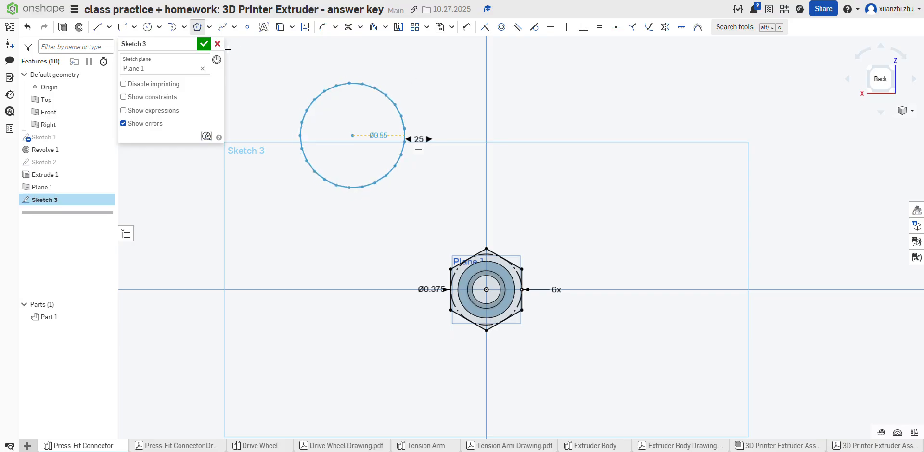
key(Escape)
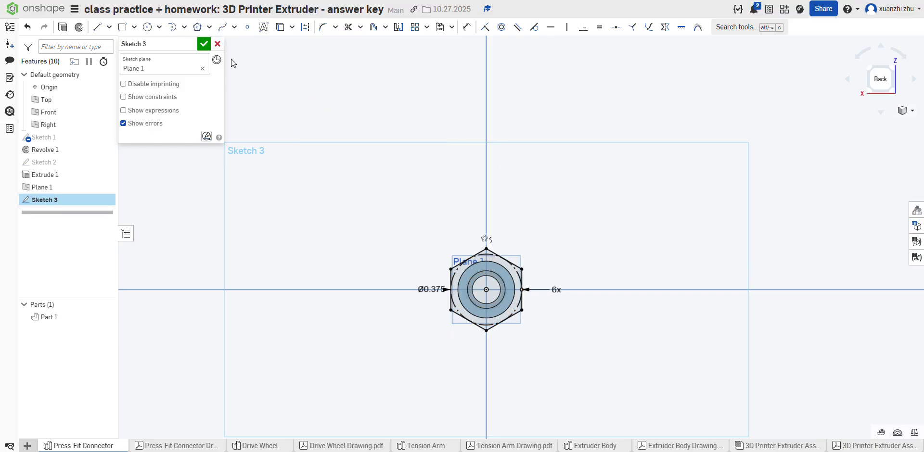
click(204, 44)
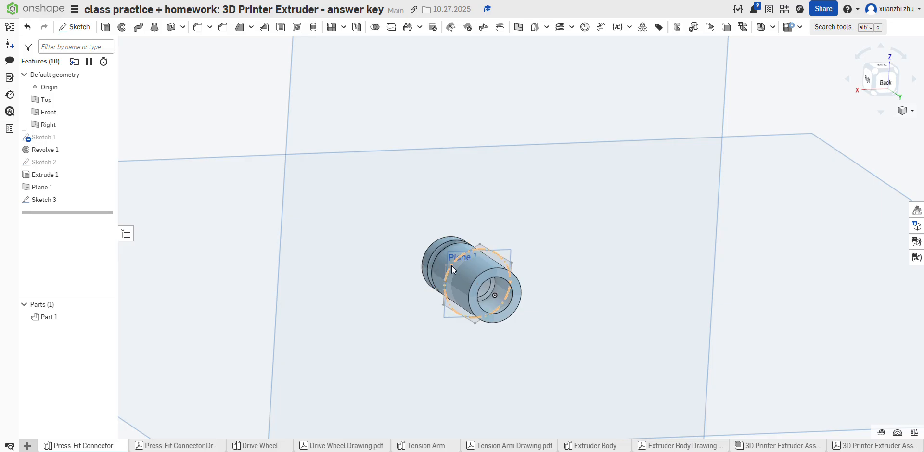
click(458, 264)
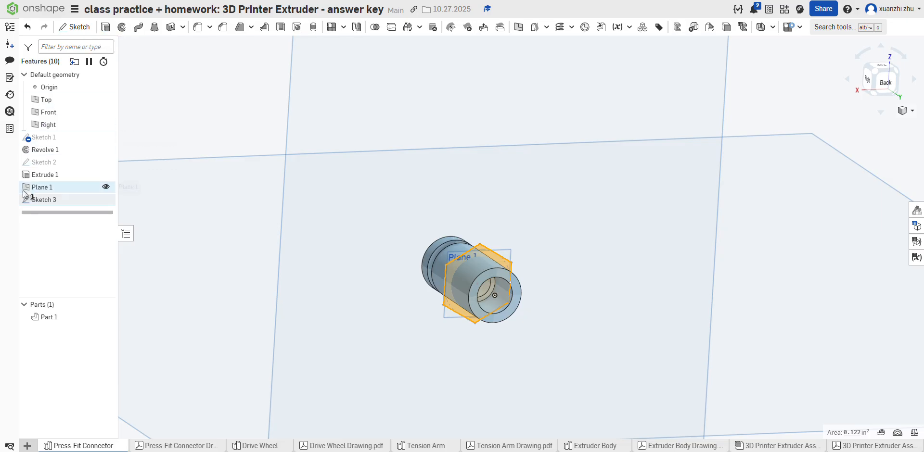
click(159, 114)
right_click(73, 203)
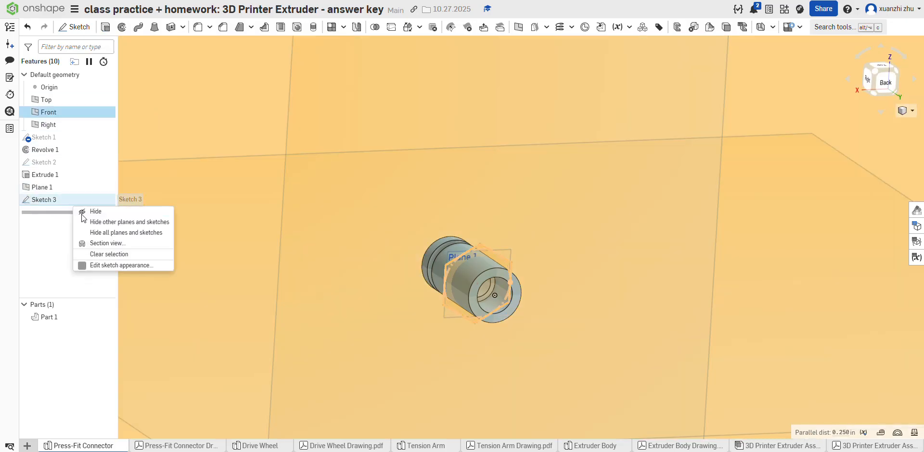
click(30, 236)
scroll(120, 215, down, 1)
scroll(148, 215, down, 4)
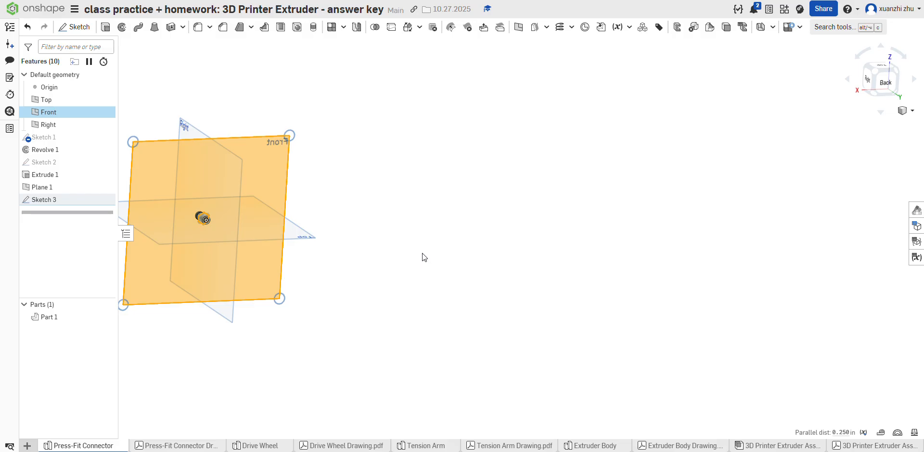
click(423, 258)
Step: Reopen the hexagon sketch, add a 0.15 in diameter circle centered on the origin along the bore edge, and finish the sketch
right_click(51, 200)
click(77, 217)
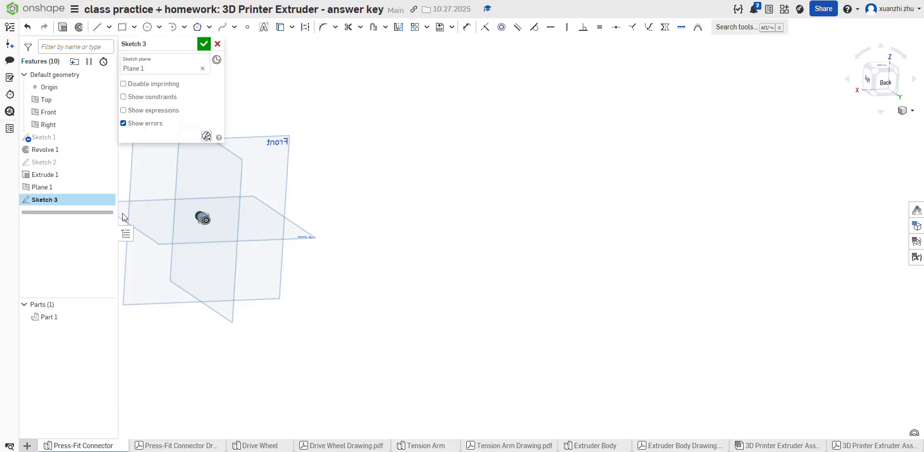
click(885, 82)
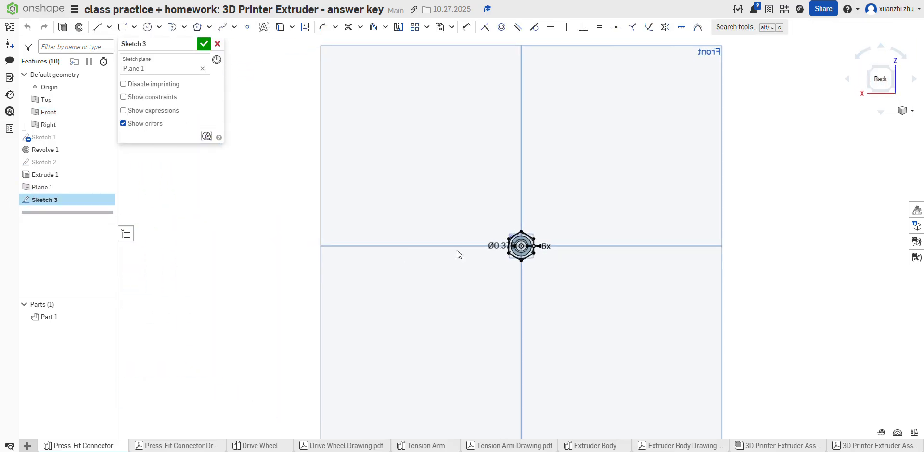
scroll(529, 240, up, 5)
scroll(487, 224, up, 2)
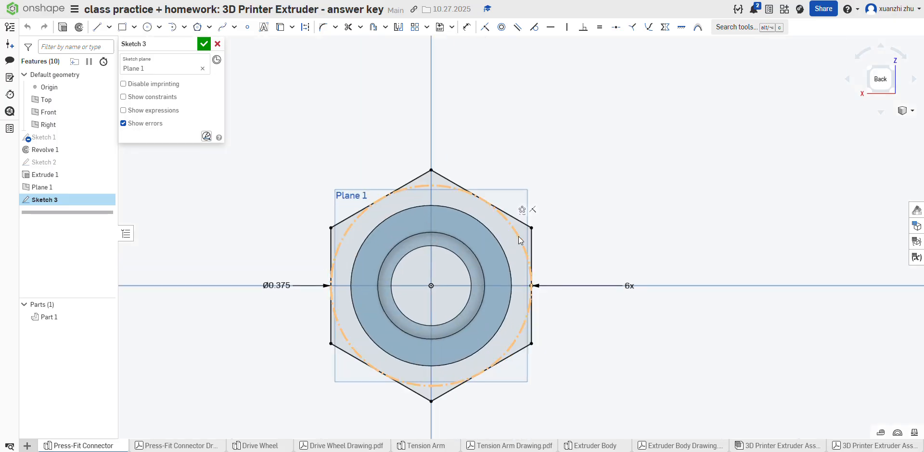
click(147, 27)
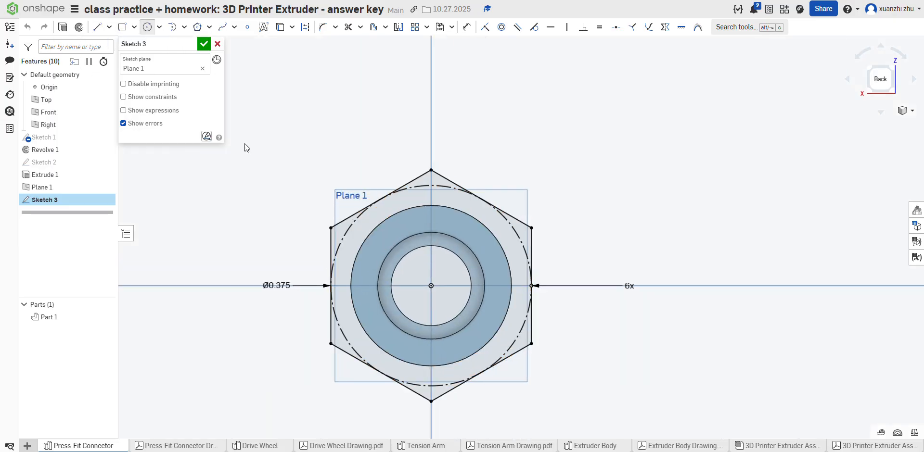
click(431, 286)
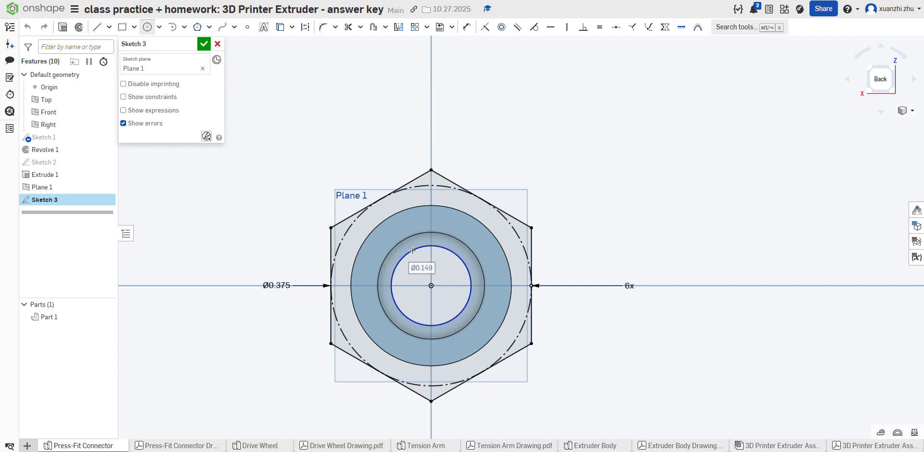
click(413, 251)
text(.15)
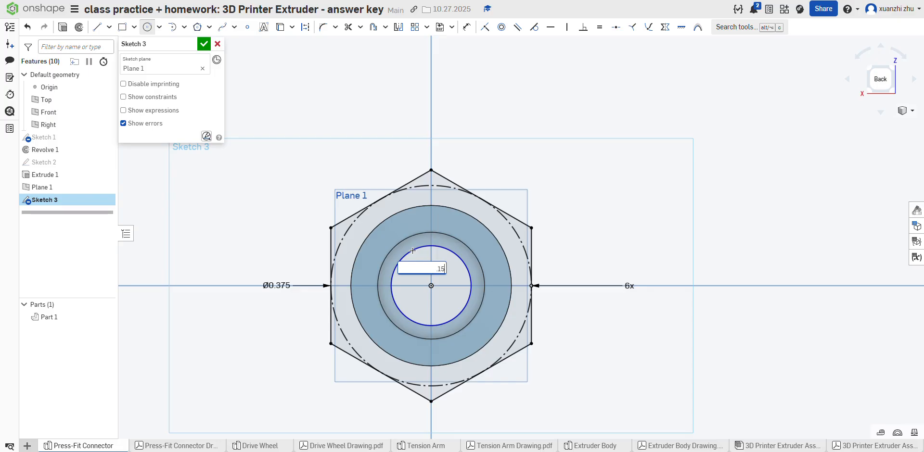
key(Return)
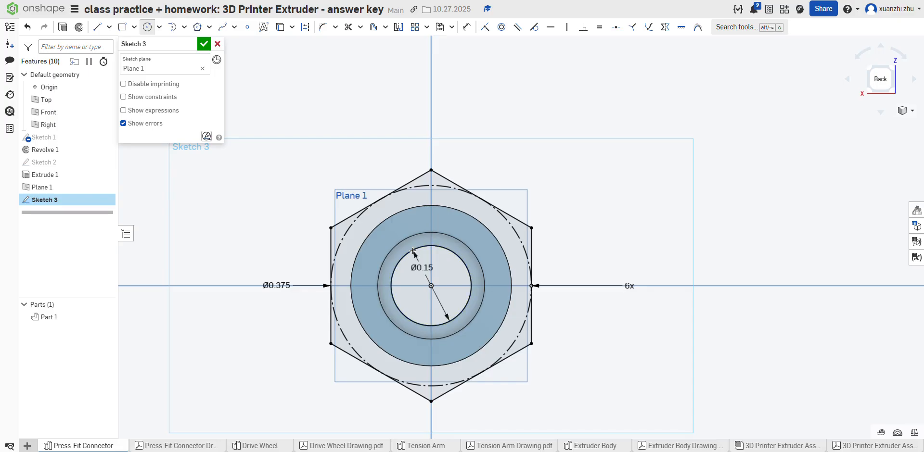
click(204, 44)
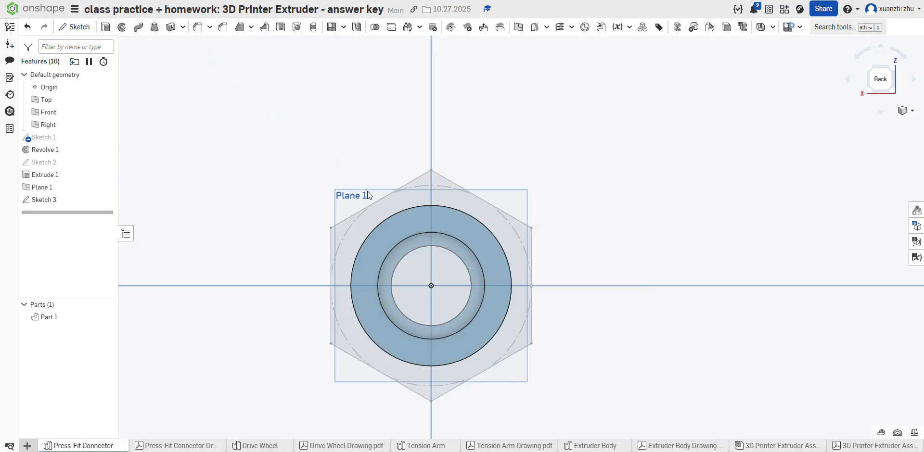
Step: Extrude the hexagonal ring around the bore 0.2 in from the offset plane toward the grooved end, adding it to the existing part
click(408, 196)
click(105, 26)
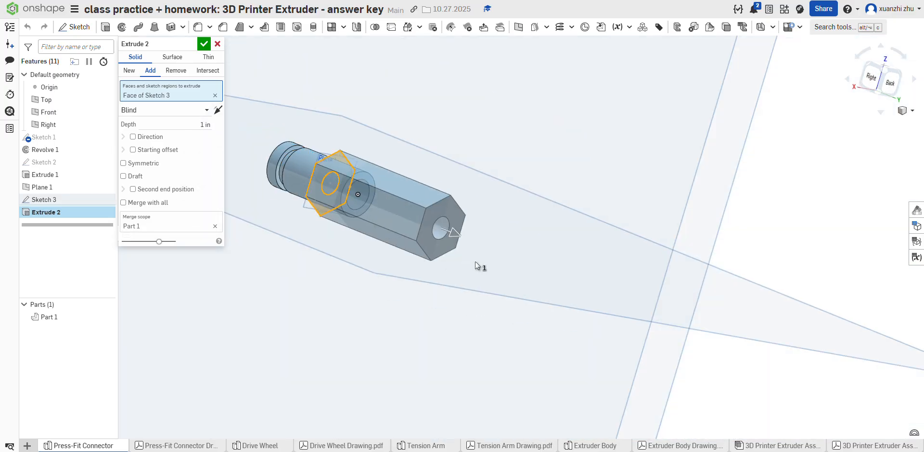
click(204, 121)
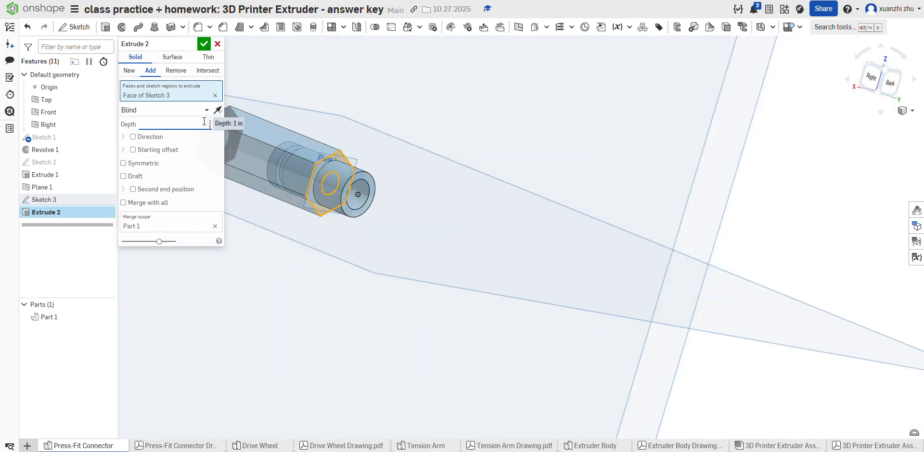
text(0.2)
key(Return)
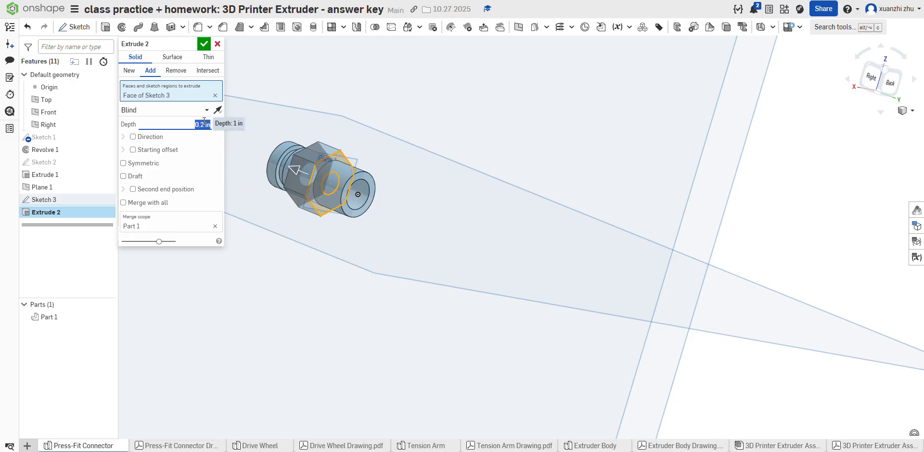
click(204, 46)
scroll(395, 203, up, 3)
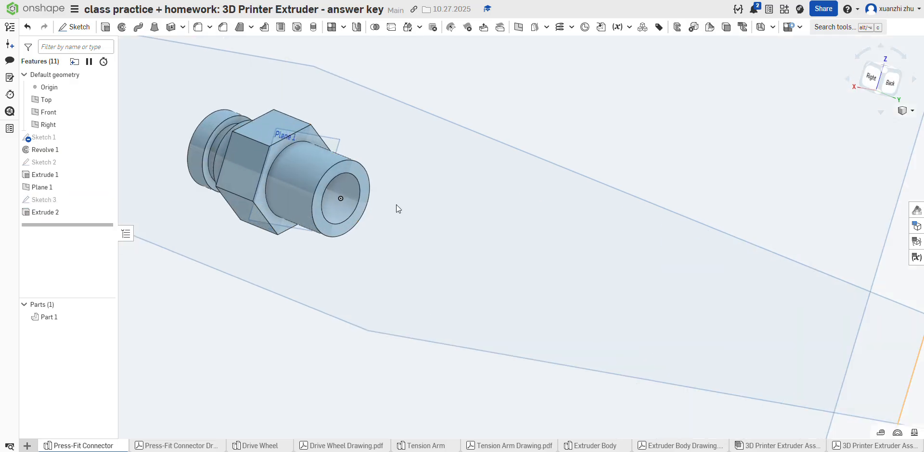
mouse_move(396, 204)
right_down()
mouse_move(348, 175)
mouse_move(432, 217)
mouse_move(385, 269)
right_up()
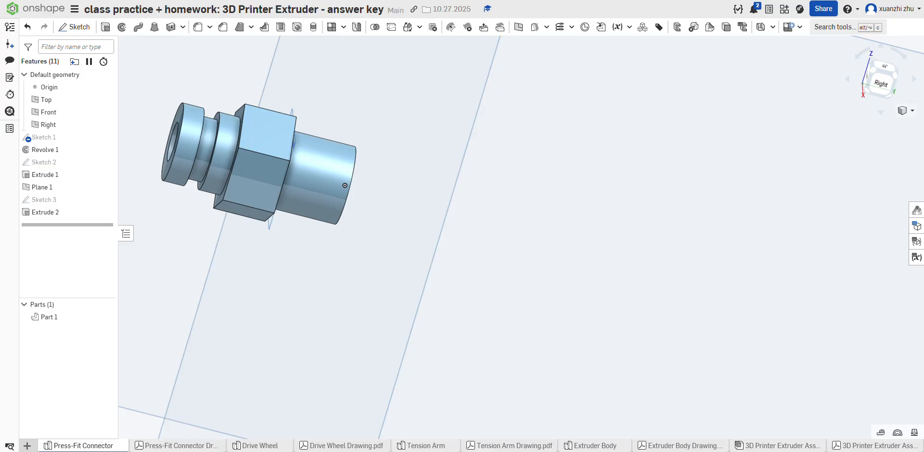
Step: Check the material in the Press-Fit Connector drawing and assign Carbon Steel from the Onshape Material Library to the part
click(202, 446)
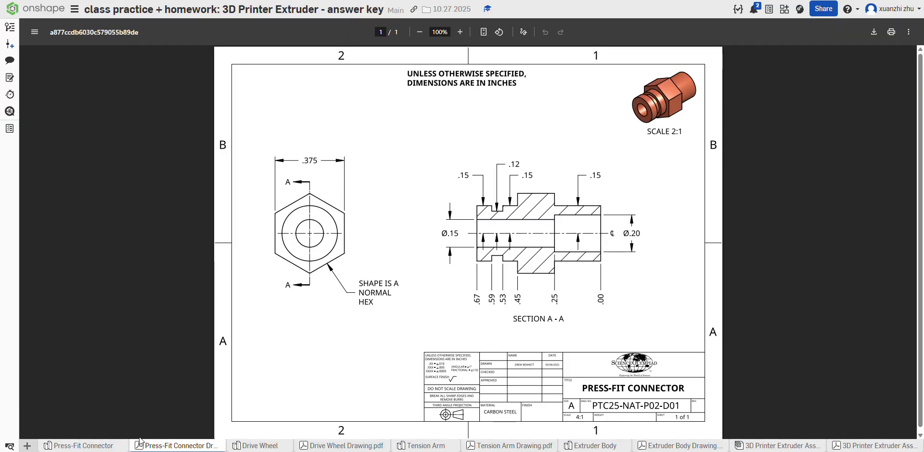
click(115, 447)
right_click(58, 327)
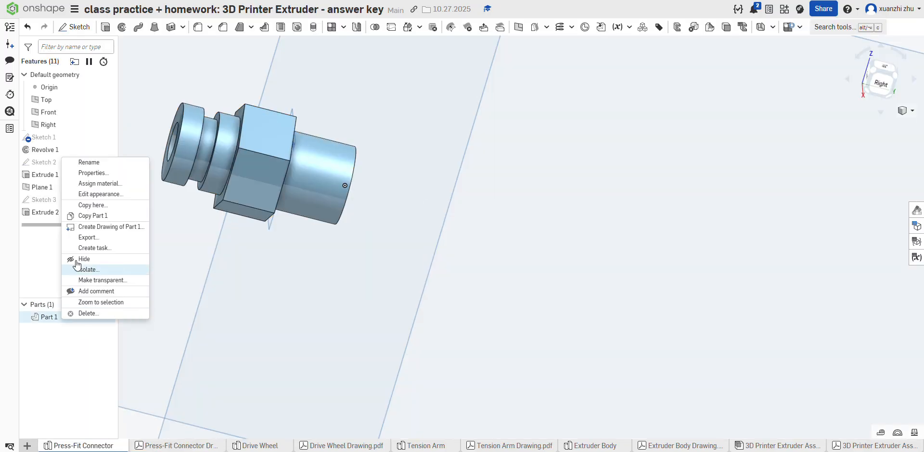
click(87, 183)
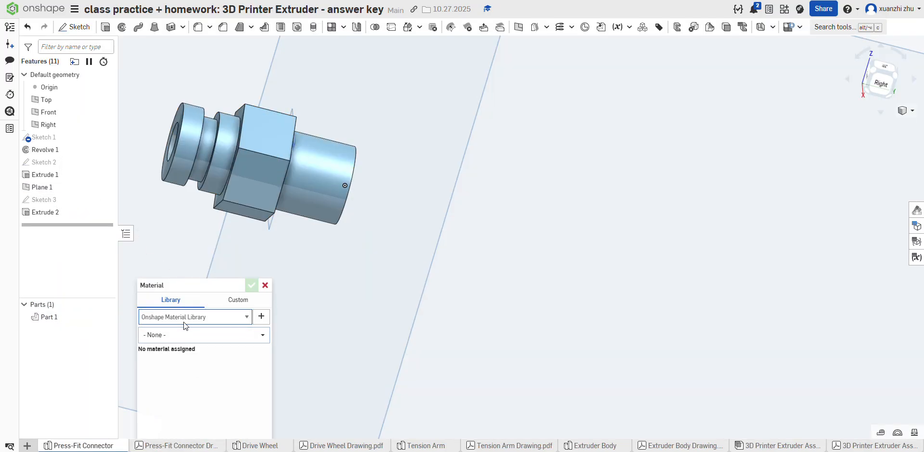
click(180, 336)
text(c)
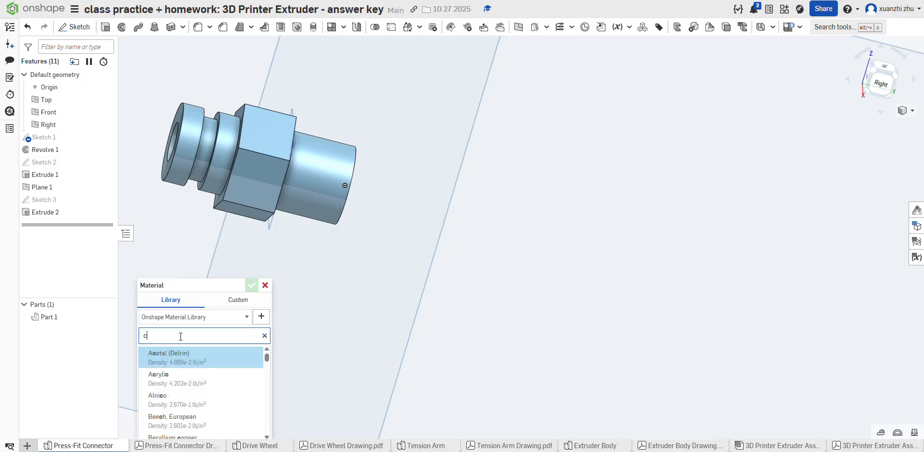
text(arbon st)
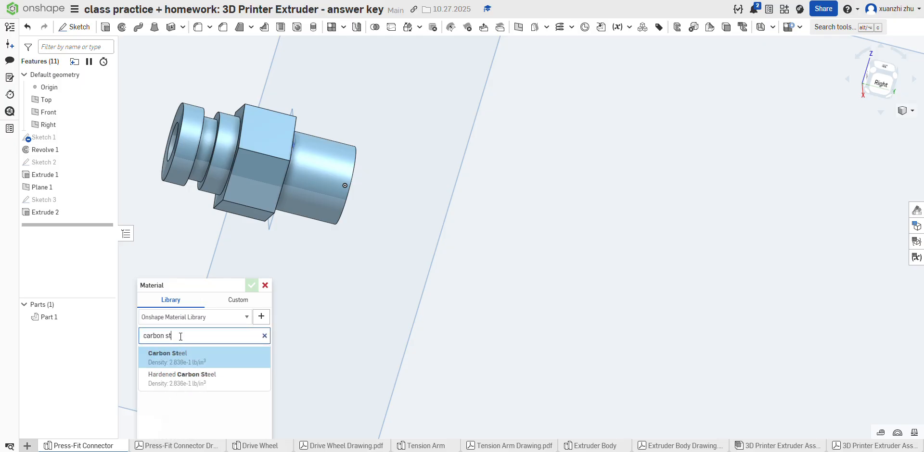
click(179, 358)
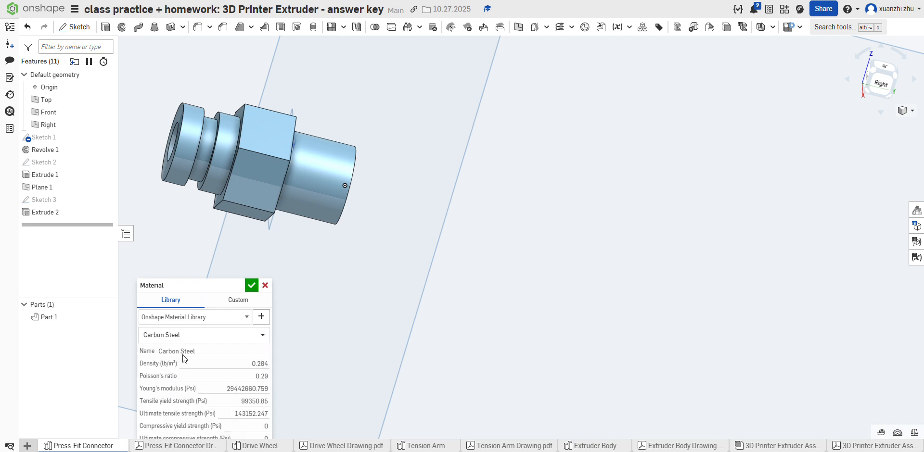
click(250, 283)
scroll(444, 140, down, 5)
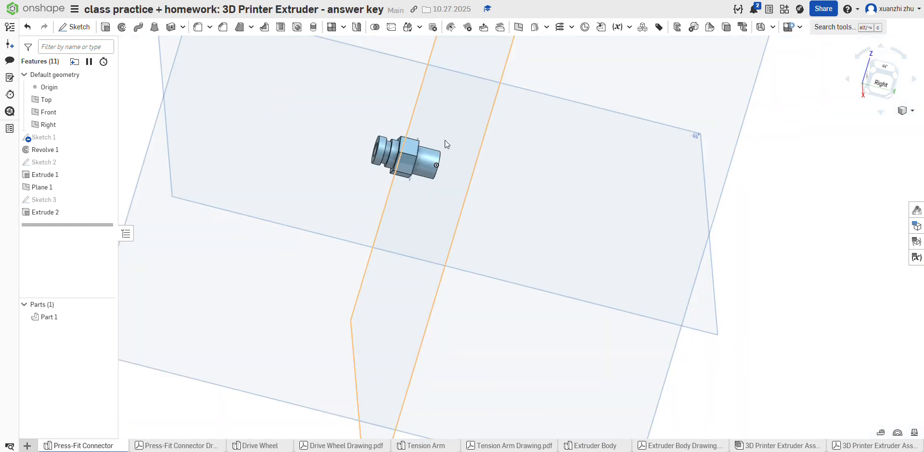
scroll(364, 107, up, 4)
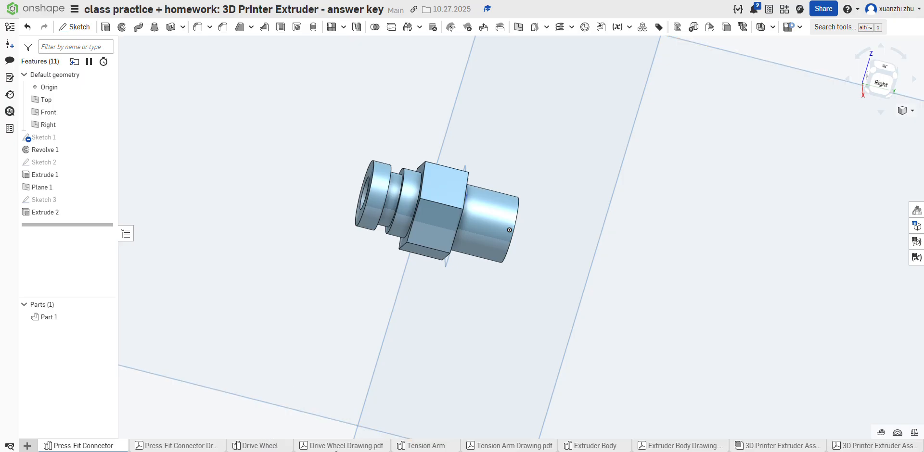
Step: In the Drive Wheel part studio, delete all existing sketches and features, keeping only the default geometry
click(335, 446)
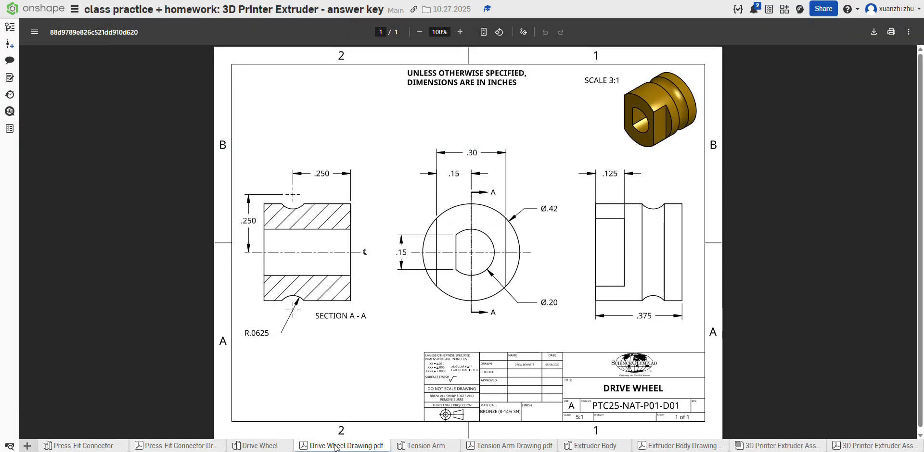
click(243, 446)
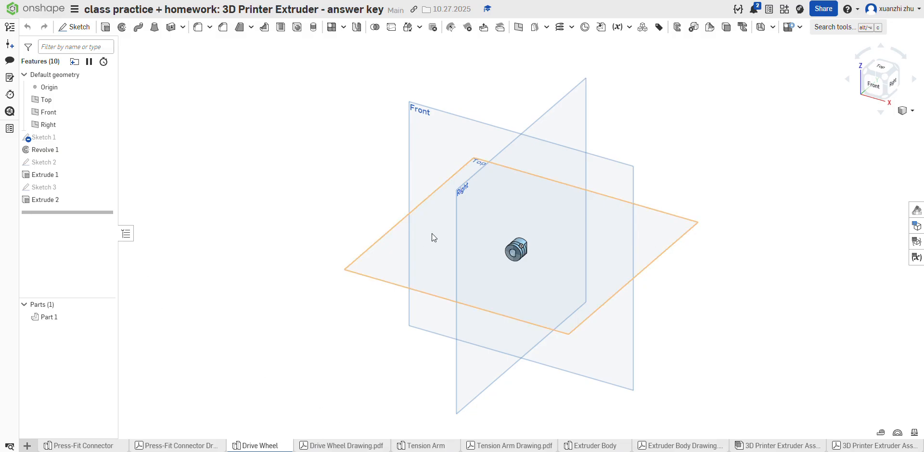
drag(423, 186, 621, 341)
key(Delete)
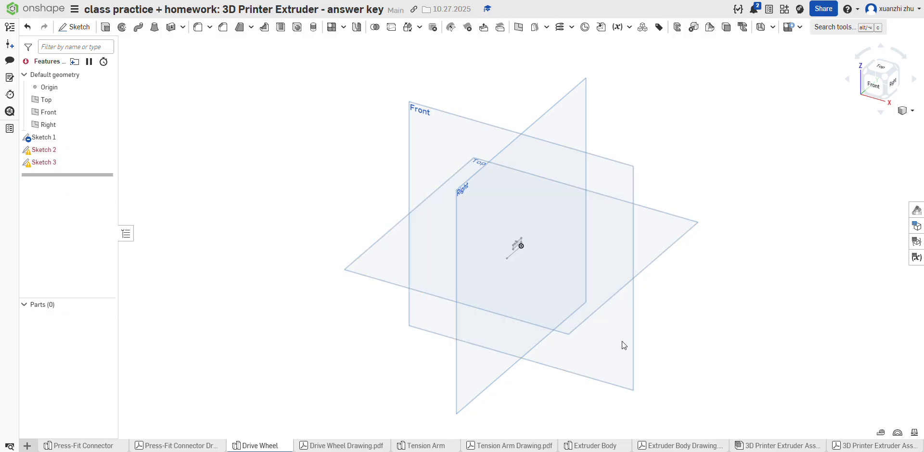
click(43, 137)
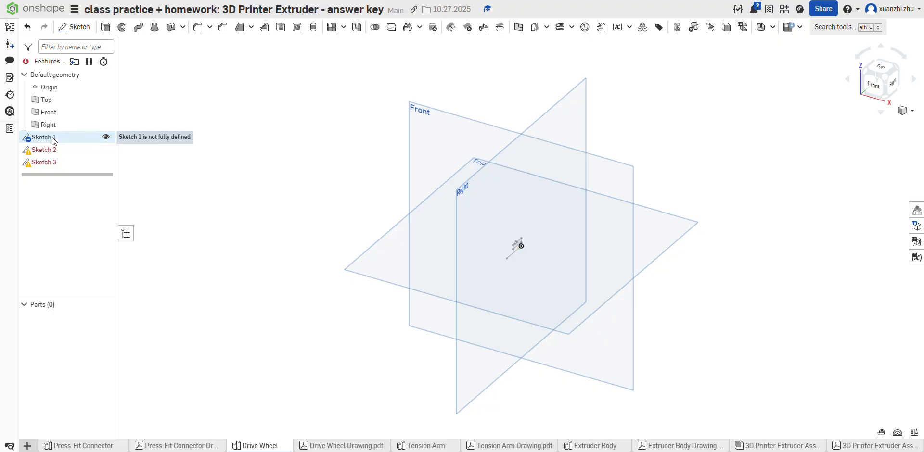
key(Delete)
click(48, 138)
key(Delete)
click(48, 138)
key(Delete)
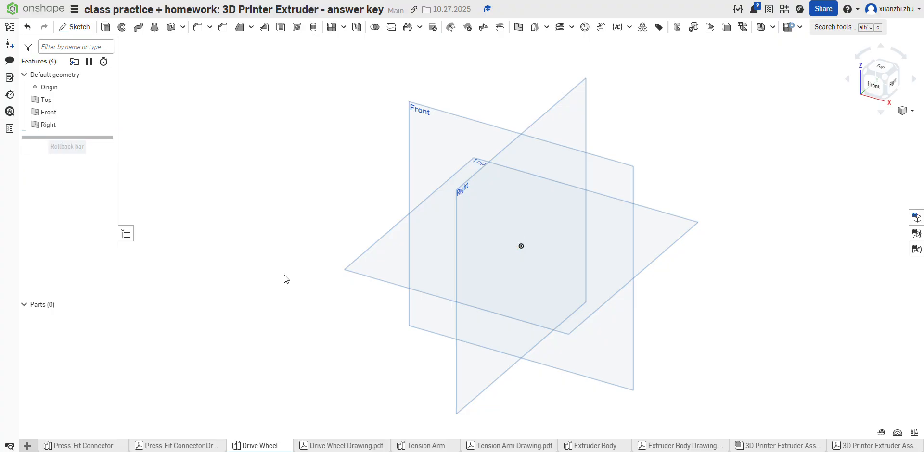
Step: Review the Drive Wheel and Press-Fit Connector drawings, and start a Drive Wheel sketch on the Right plane, viewed squarely
click(337, 446)
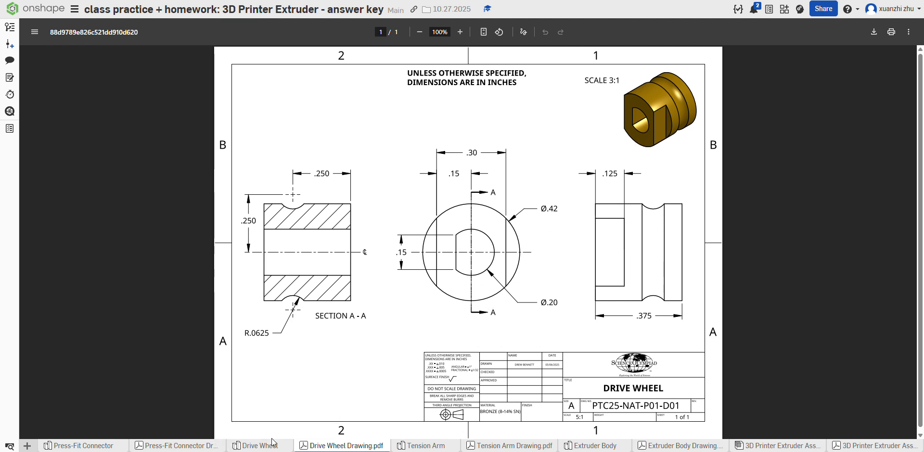
mouse_move(258, 448)
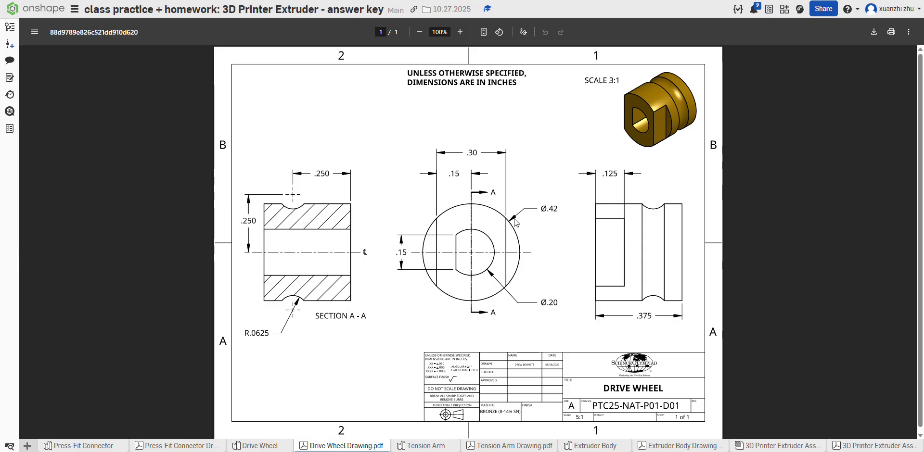
click(192, 444)
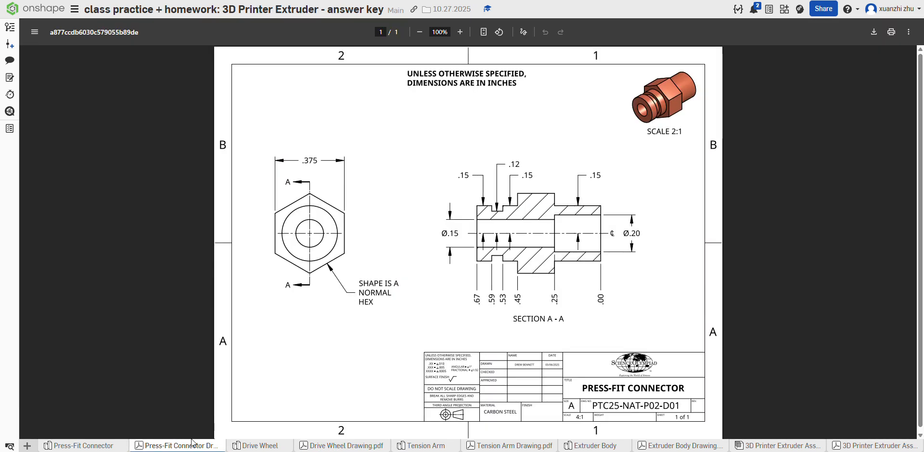
click(260, 445)
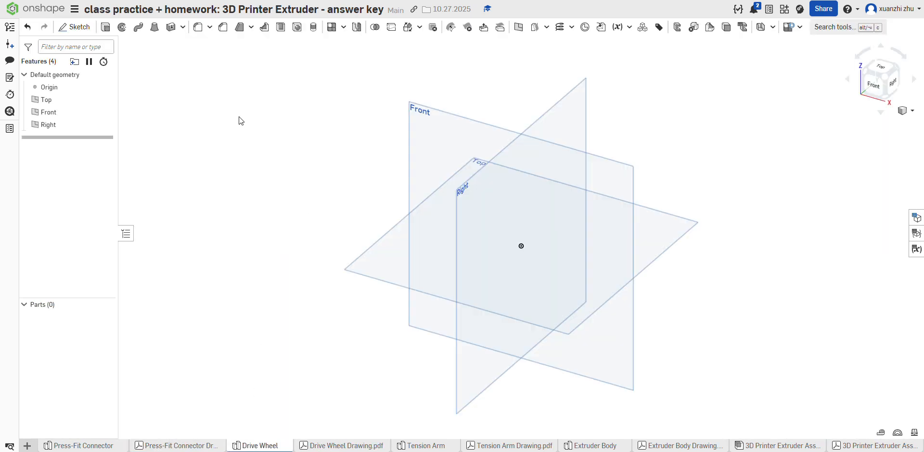
click(345, 444)
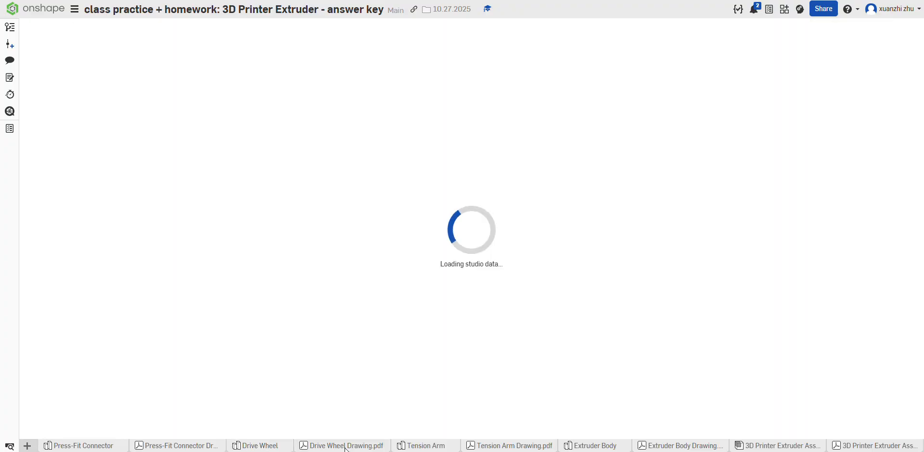
click(269, 446)
click(513, 200)
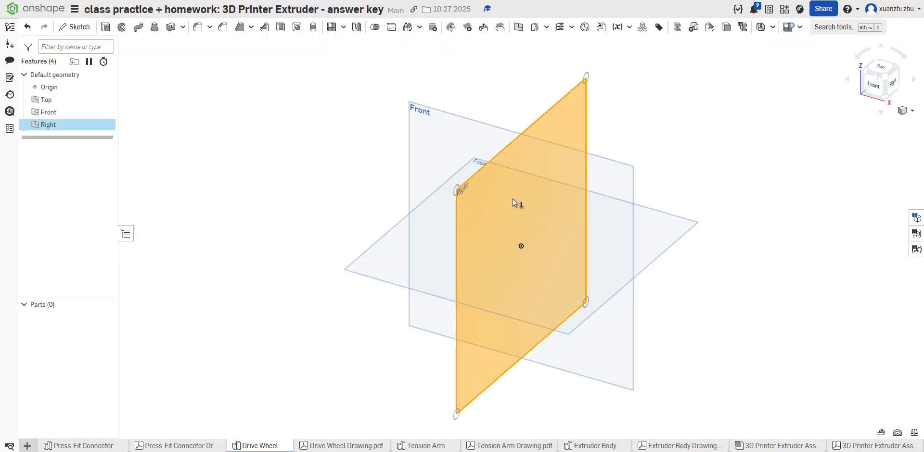
click(75, 26)
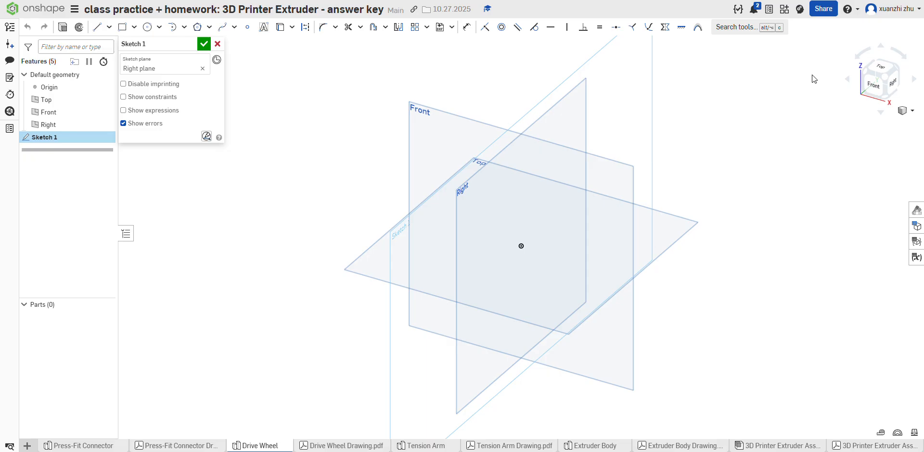
click(892, 82)
Step: Draw a vertical line 0.42 in long upward from the origin
key(l)
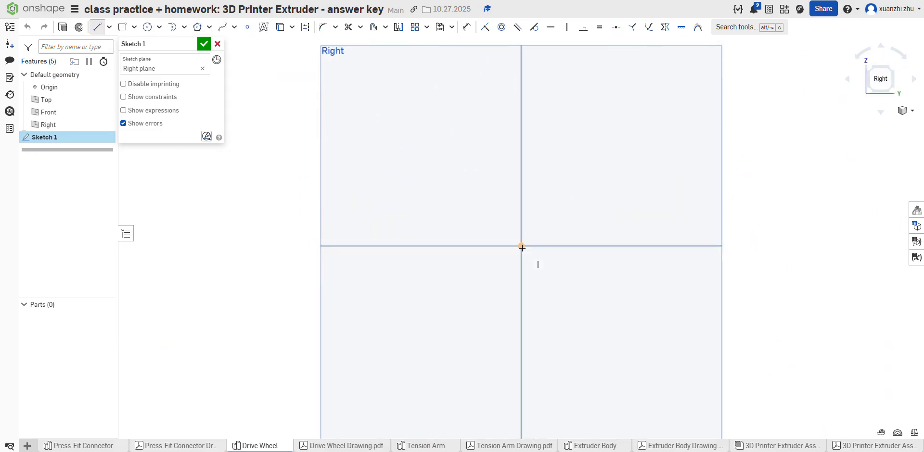
click(521, 246)
text(0.42)
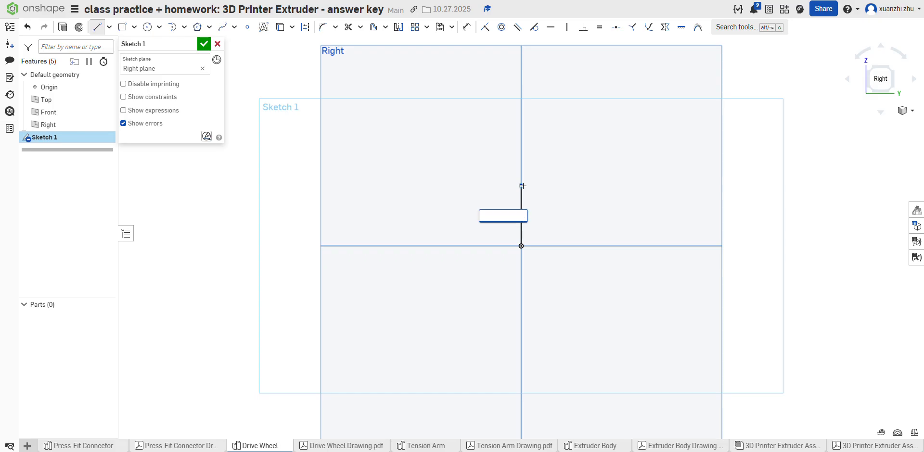
key(Return)
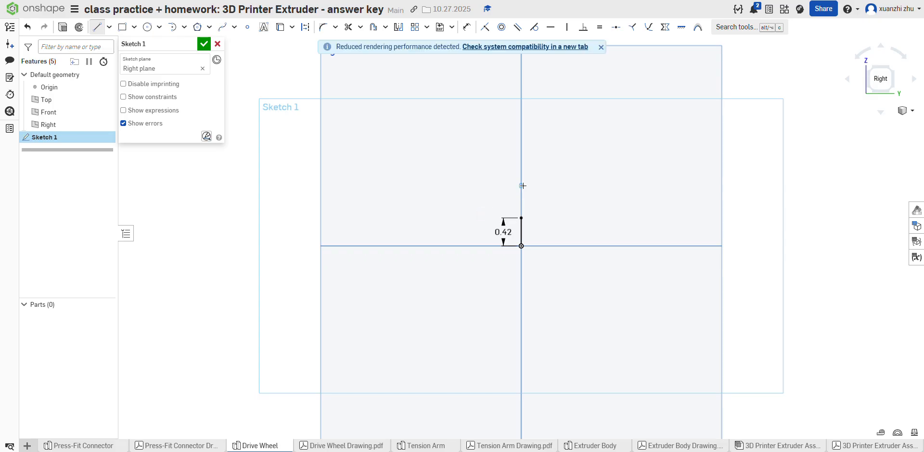
Step: Check the wheel width in the drawing and draw a horizontal line 0.375 in long from the vertical line's upper end toward negative Y
click(313, 446)
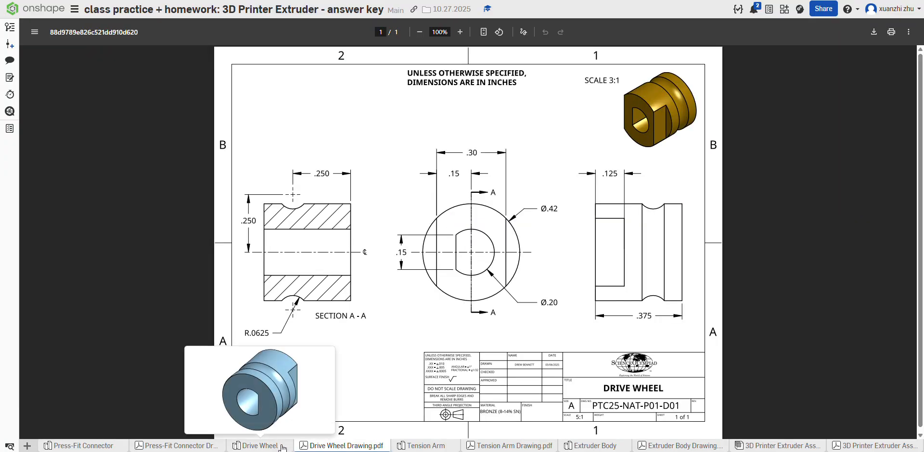
click(283, 447)
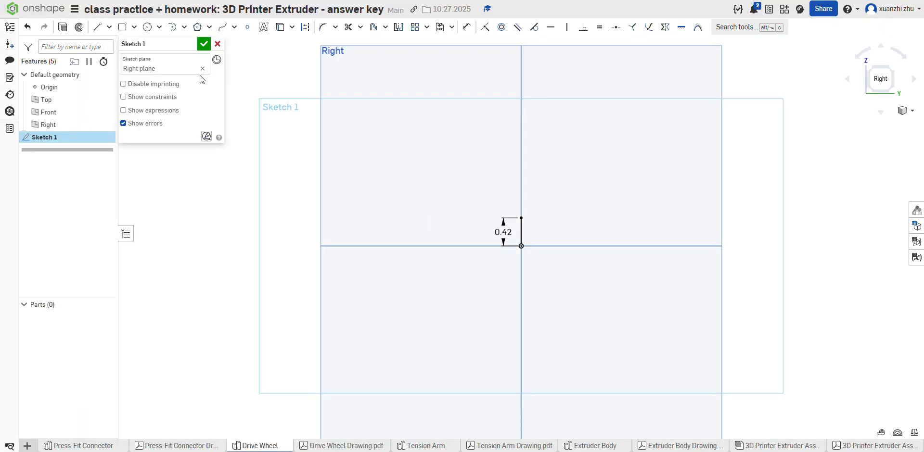
click(97, 27)
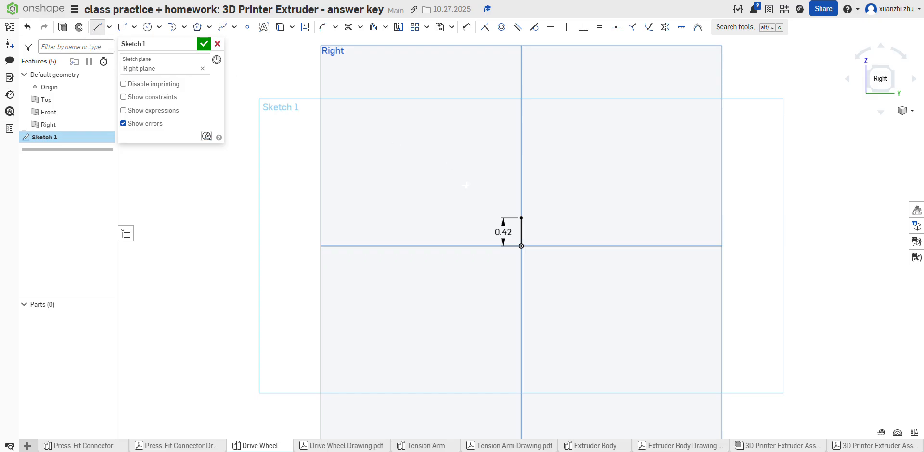
click(520, 218)
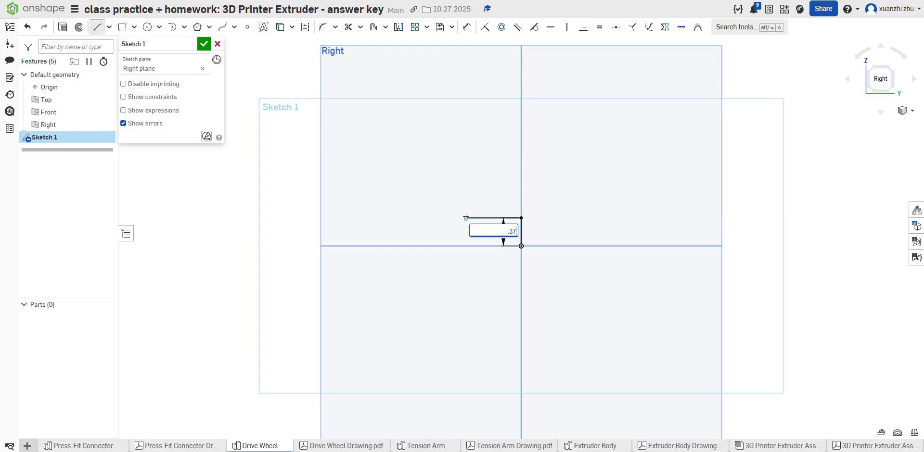
key(Return)
scroll(521, 235, up, 6)
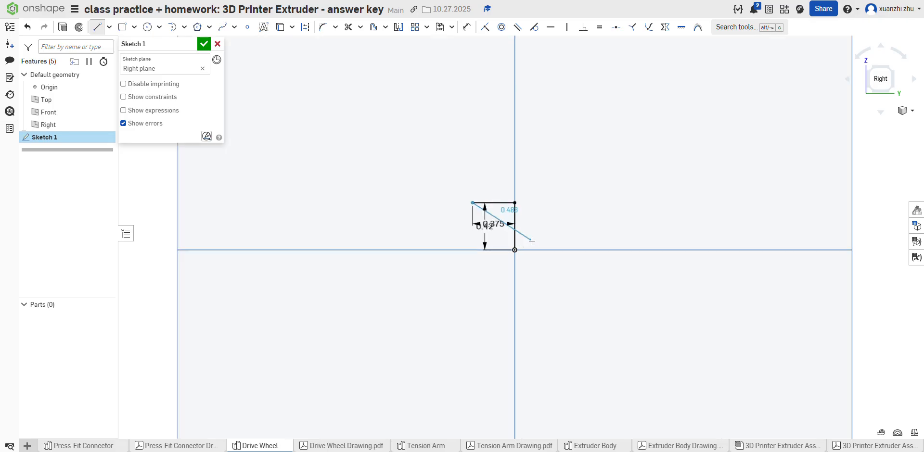
Step: Draw a vertical line downward from the horizontal line's free end with length .42-.2 in, and check the diameters in the Drive Wheel drawing
click(359, 203)
text(.2)
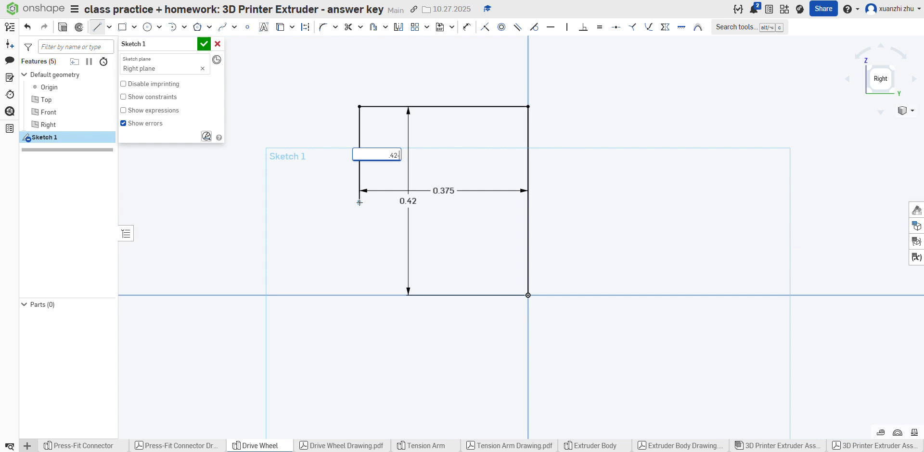
key(Return)
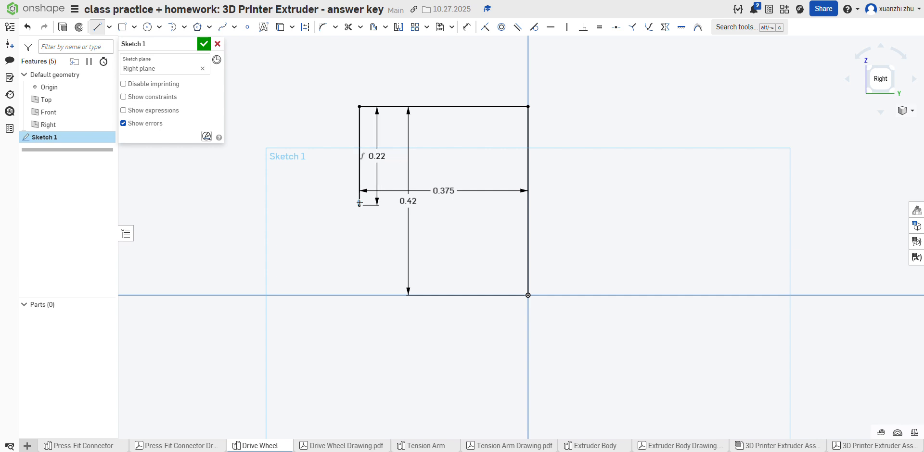
click(300, 445)
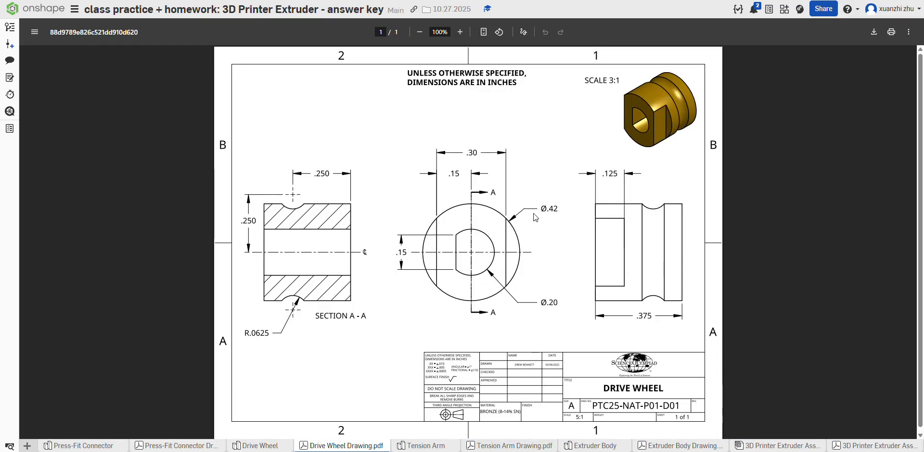
Step: Change the vertical dimension from the origin to the profile's upper edge to 0.42/2 in
click(261, 445)
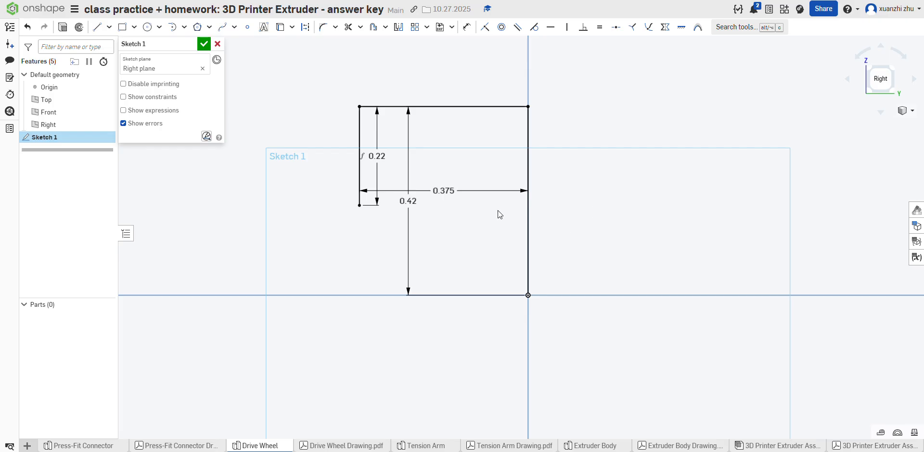
double_click(408, 201)
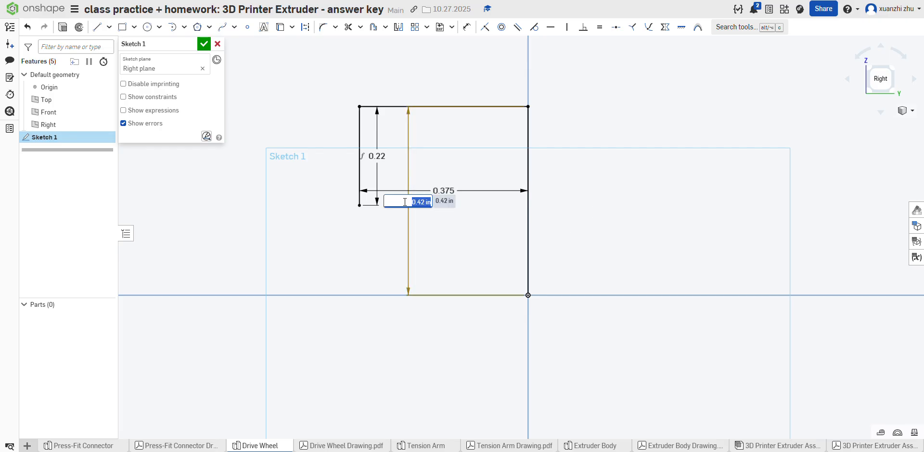
click(405, 202)
key(BackSpace)
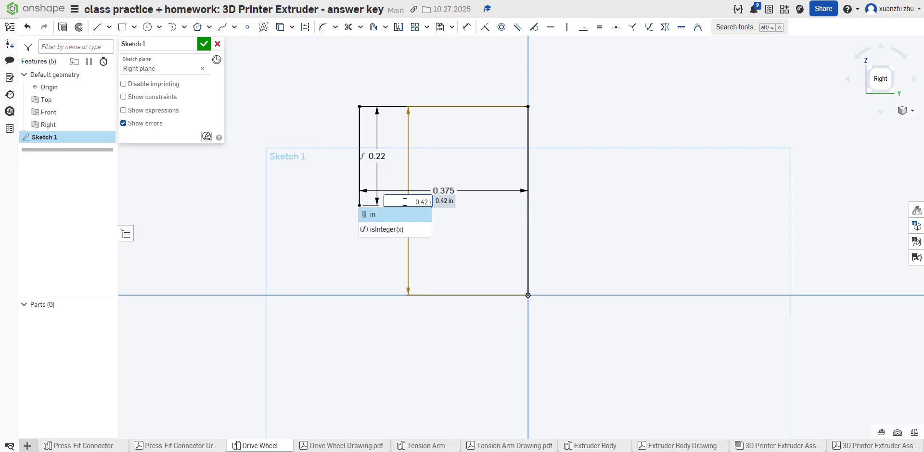
key(BackSpace)
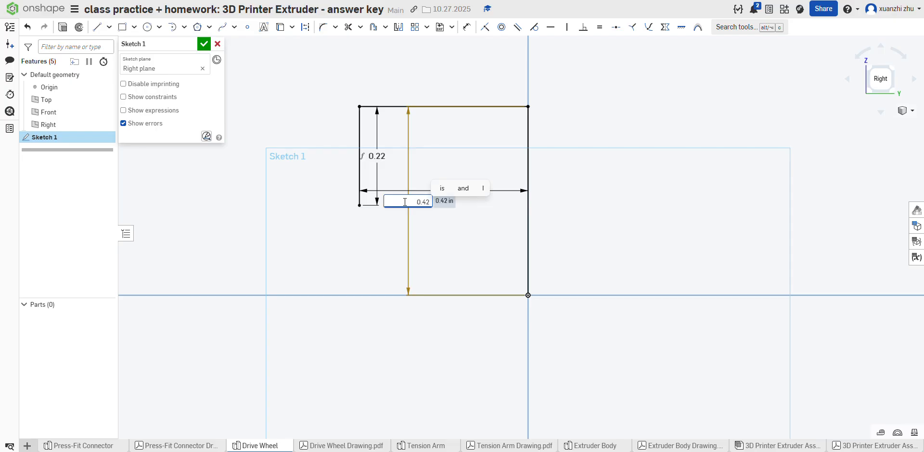
text(/2)
key(Return)
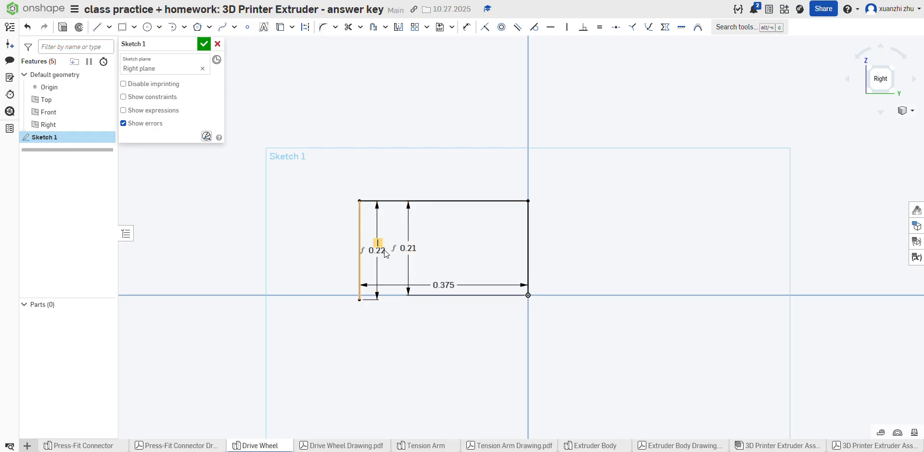
Step: Set the length of the short vertical line at the profile's negative-Y end to (.42-.2)/2 in
double_click(370, 249)
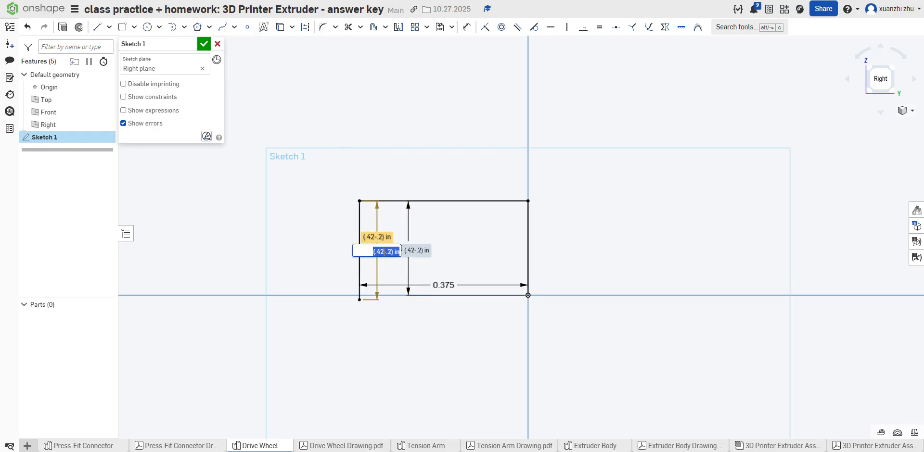
click(384, 252)
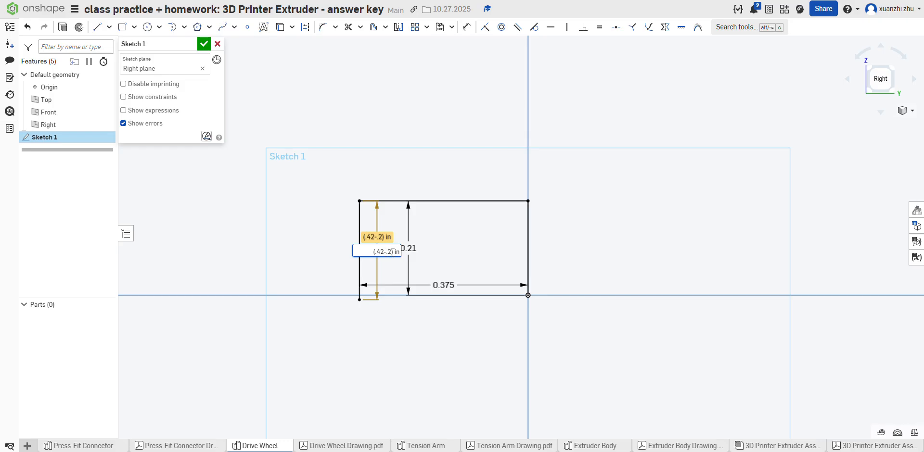
text(/2)
key(Return)
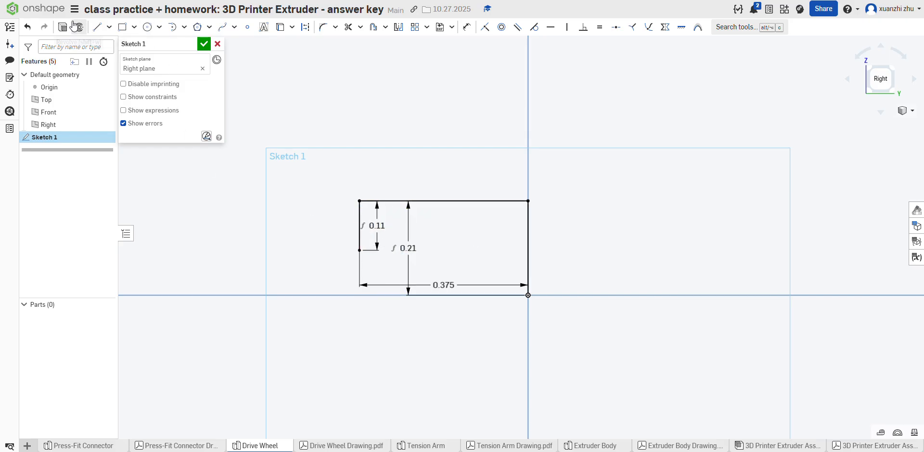
Step: Close the profile with a horizontal line from the short vertical line's lower end to the vertical line above the origin
click(97, 27)
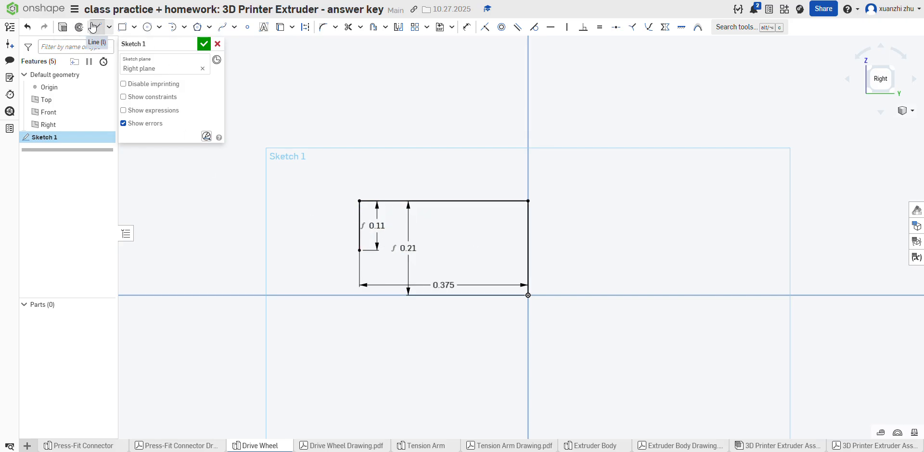
click(359, 250)
click(528, 251)
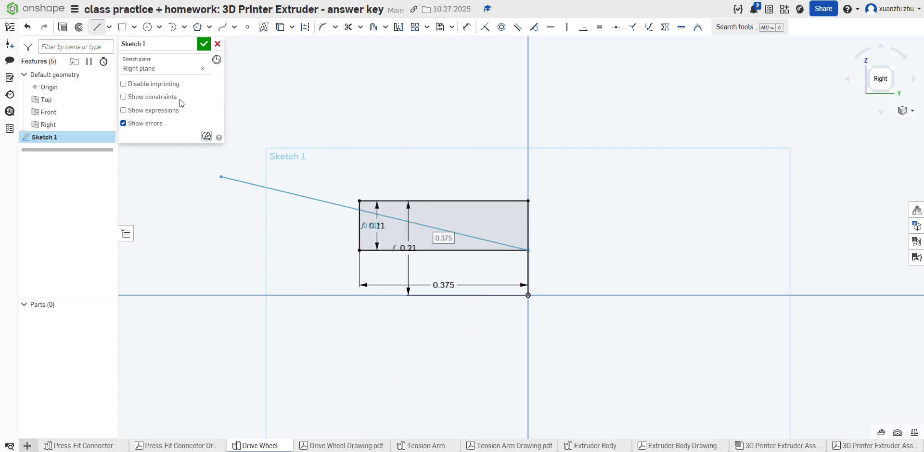
Step: Draw a horizontal line about 0.15 in long from the origin toward negative Y as the revolve axis
click(97, 27)
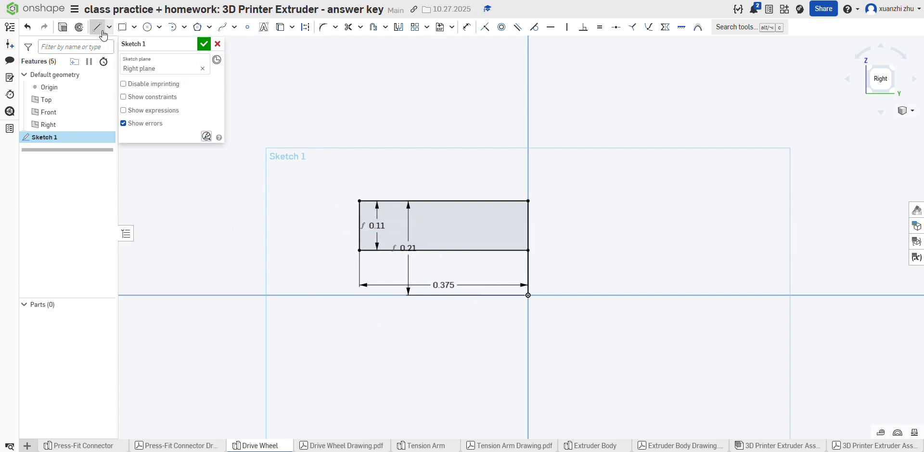
click(527, 295)
click(459, 295)
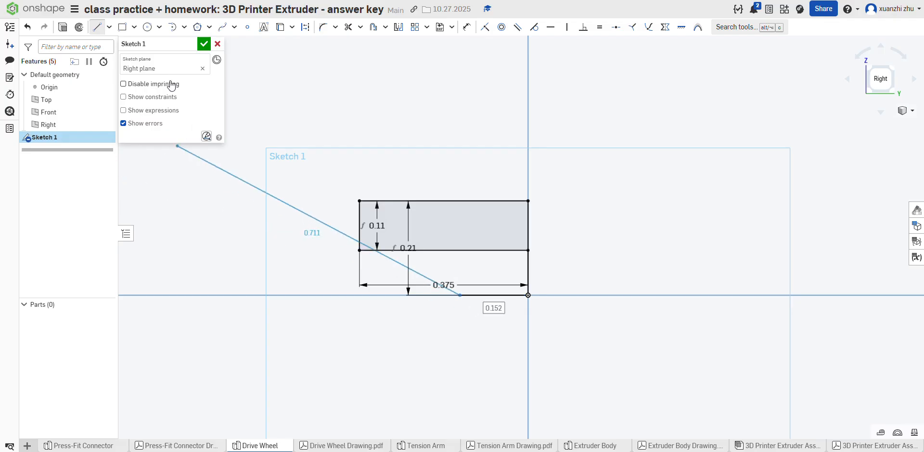
click(97, 27)
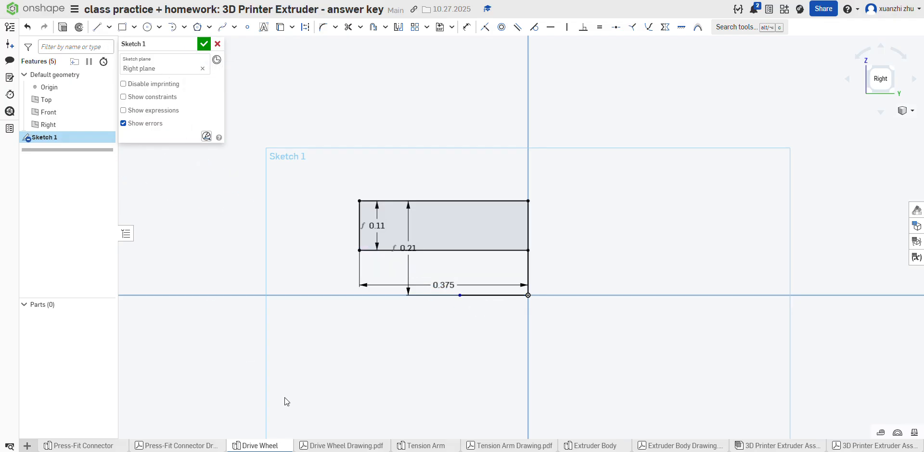
Step: Check the groove radius in the Drive Wheel drawing and draw a circle of diameter .0625*2 in above the profile
click(320, 446)
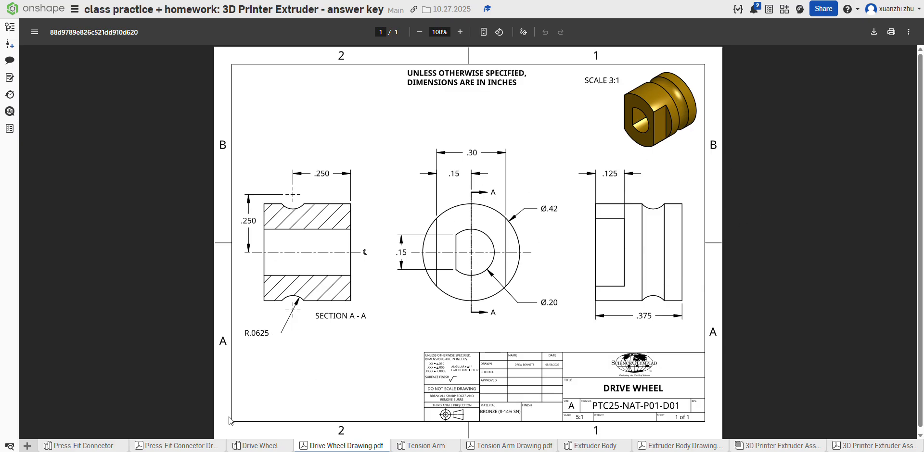
click(255, 446)
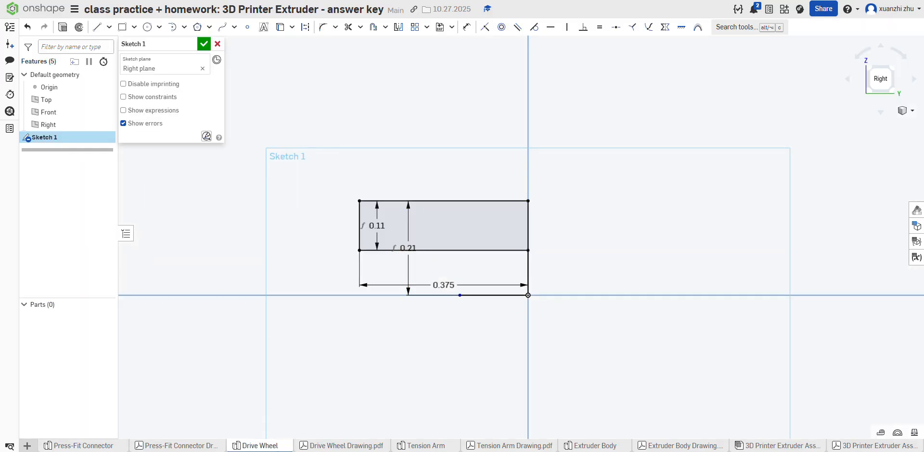
click(310, 446)
click(267, 445)
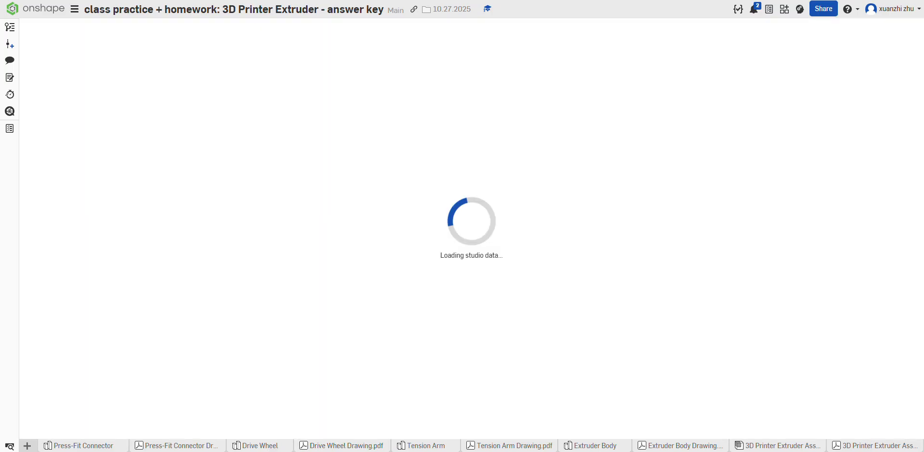
click(147, 27)
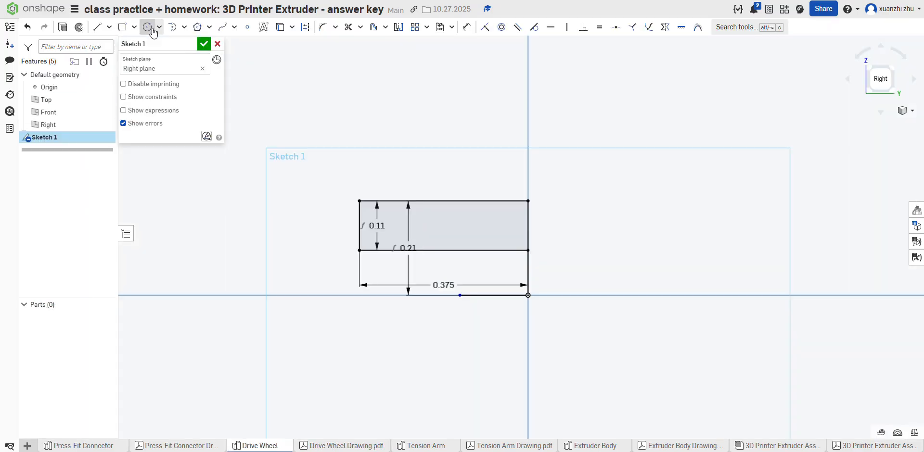
click(501, 171)
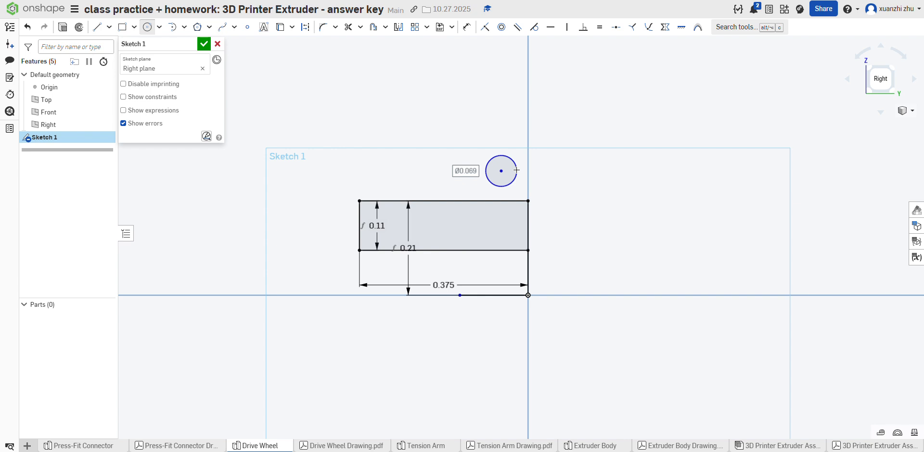
click(516, 171)
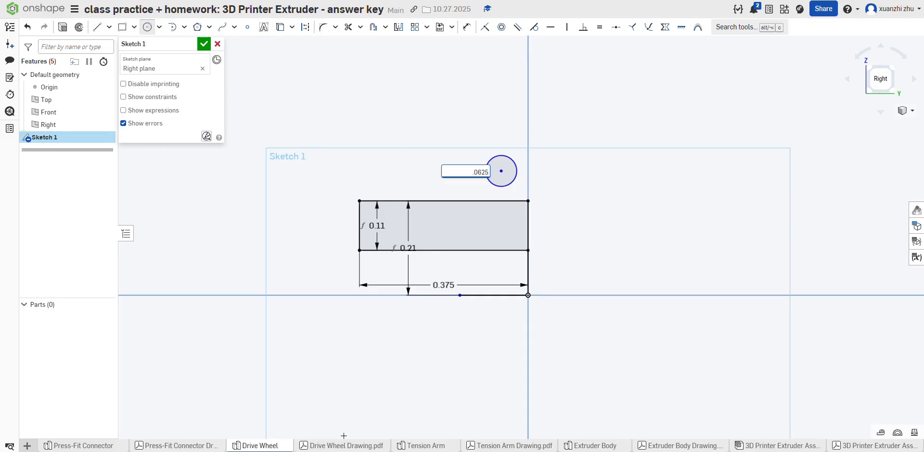
text(*2)
key(Return)
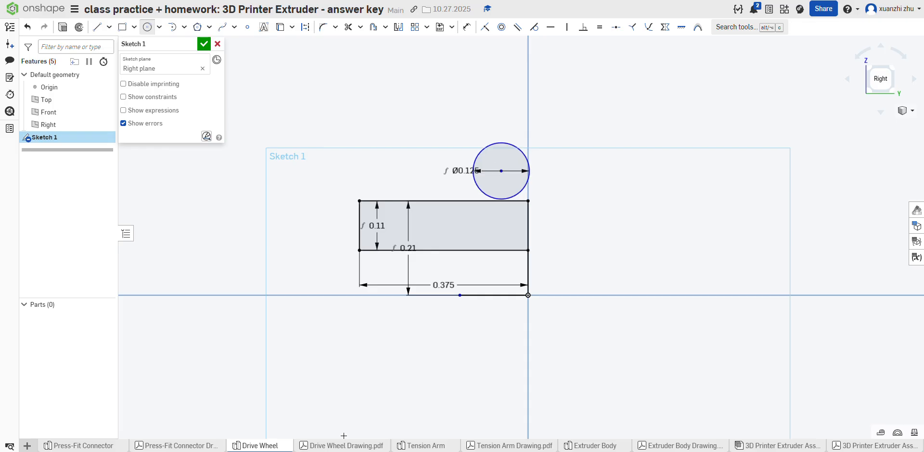
Step: Check the groove position in the drawing and dimension the circle's center 0.25 in above the horizontal axis
click(341, 446)
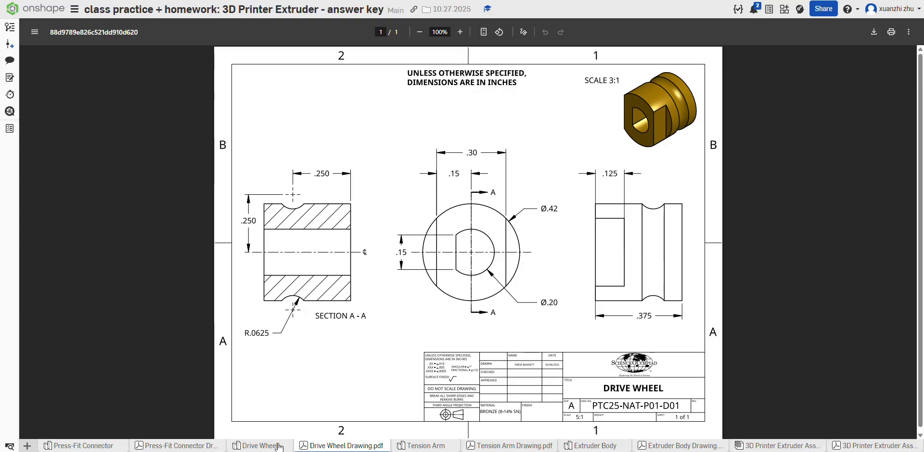
click(260, 446)
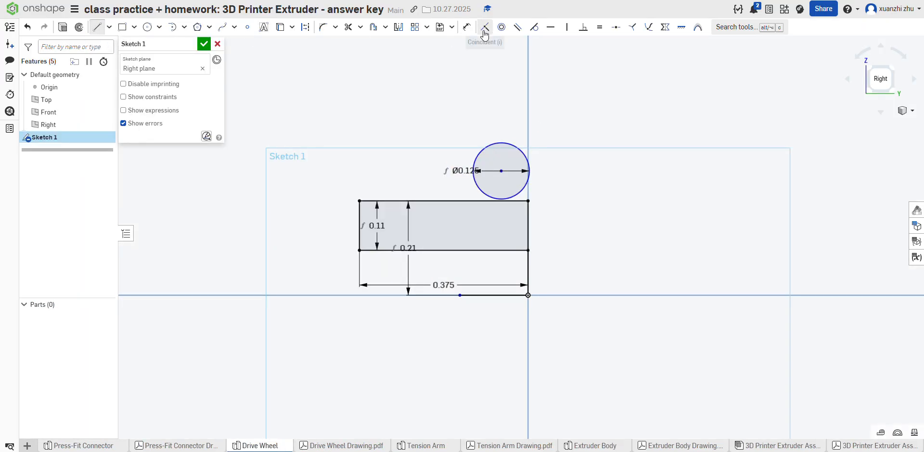
click(466, 27)
click(501, 171)
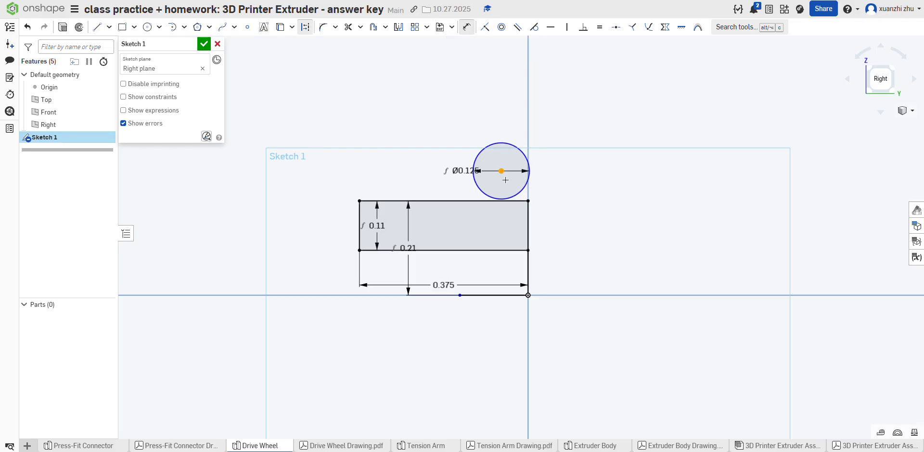
click(484, 295)
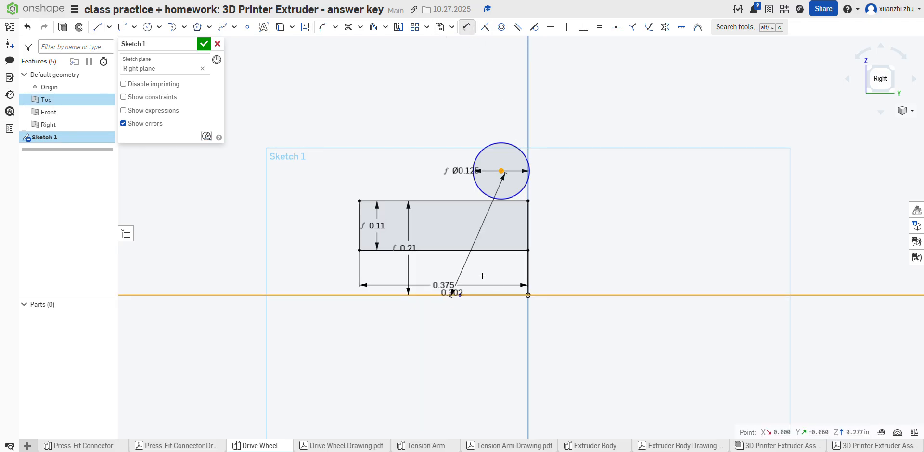
click(541, 238)
click(323, 447)
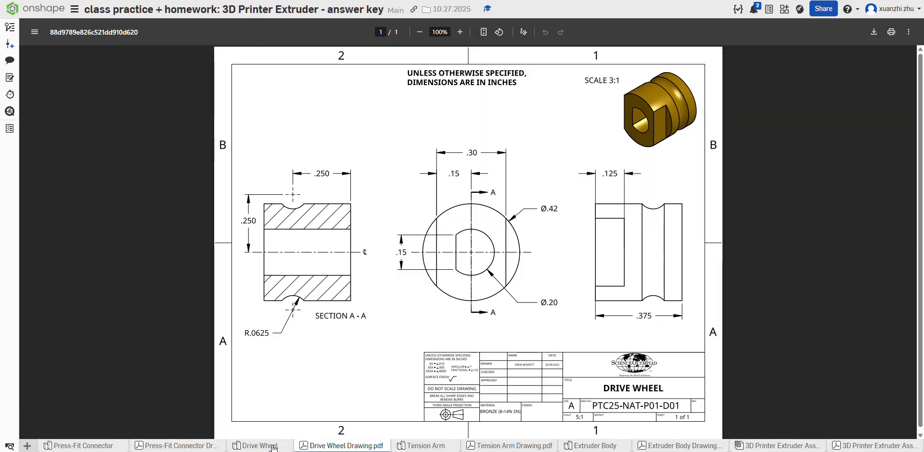
click(273, 447)
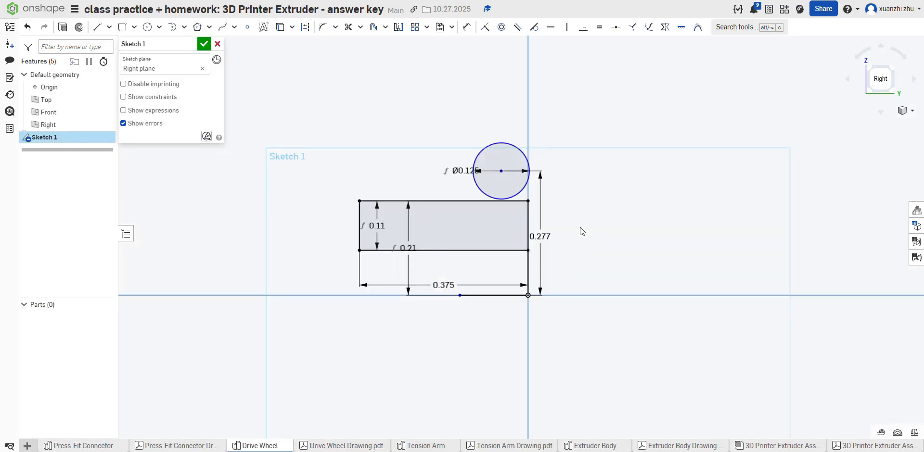
double_click(541, 236)
text(.2)
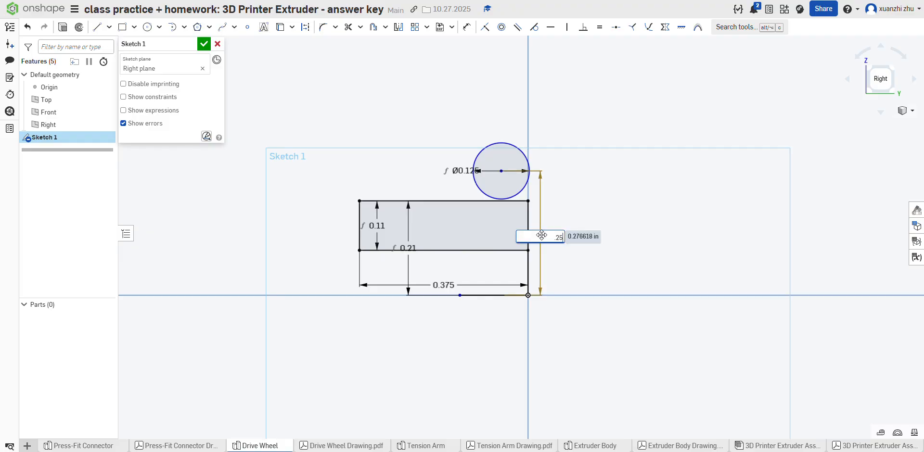
text(5)
key(Return)
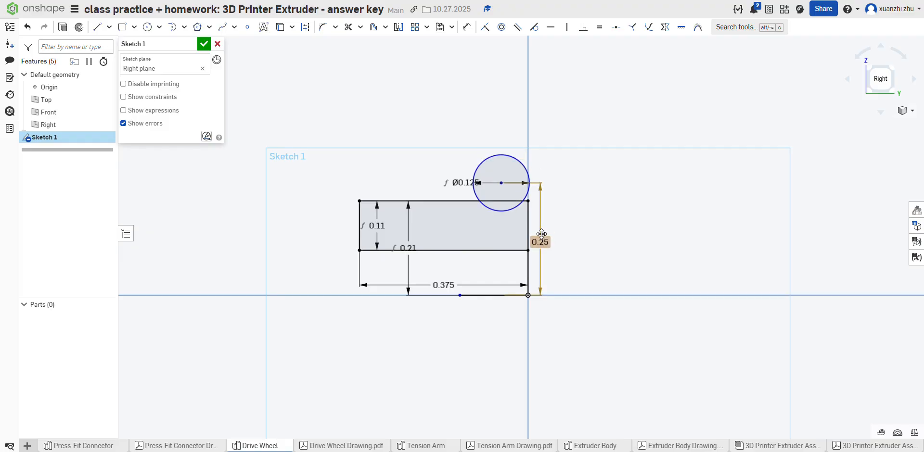
key(d)
click(501, 183)
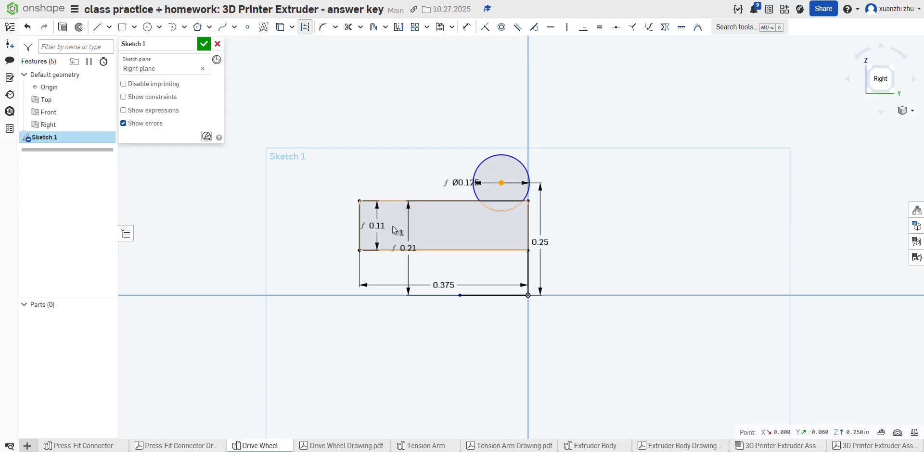
click(360, 224)
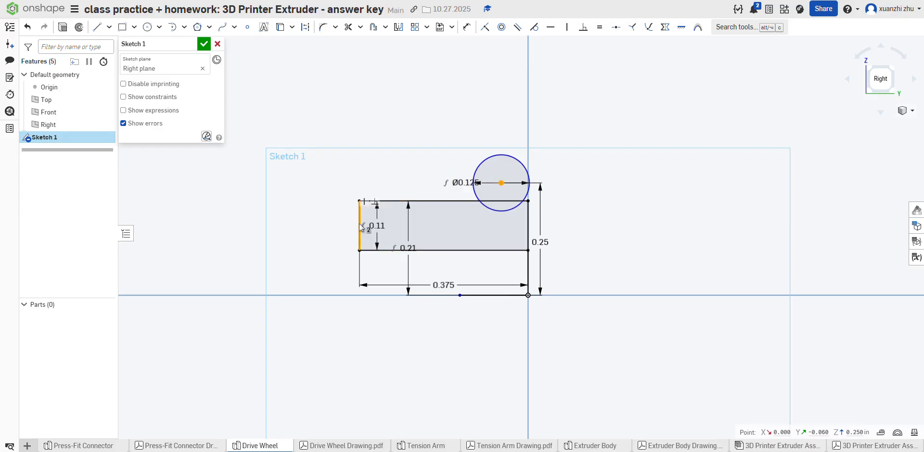
Step: Dimension the circle's center 0.25 in horizontally from the profile's short vertical edge at the negative-Y end
click(466, 27)
click(501, 183)
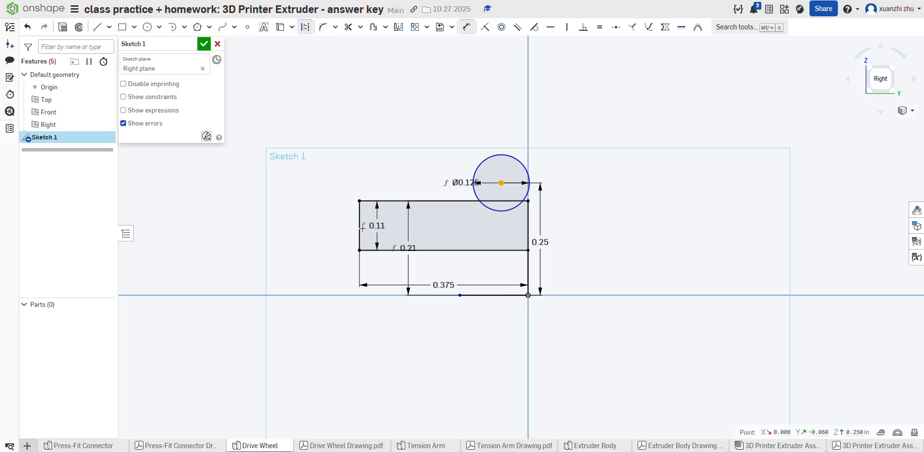
click(361, 228)
click(428, 111)
text(.2)
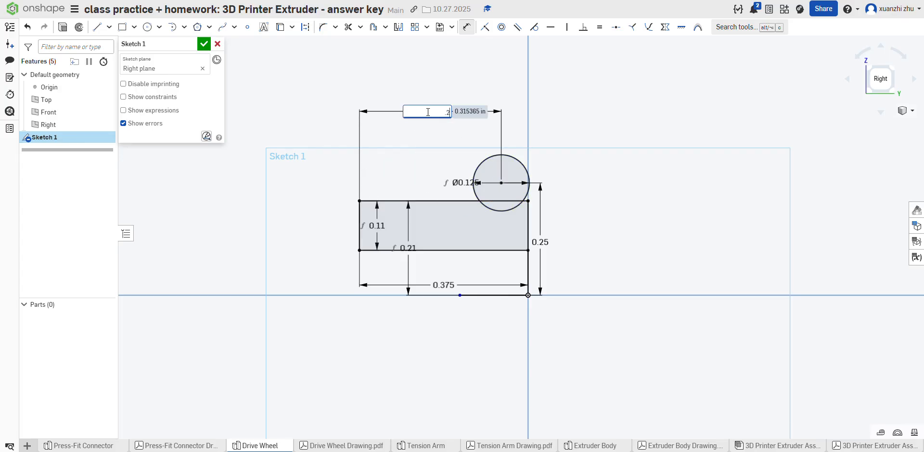
text(5)
key(Return)
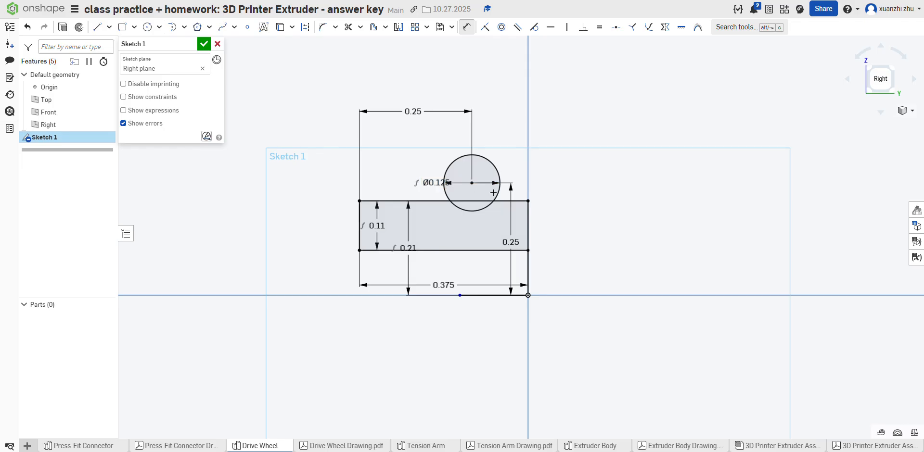
Step: Trim the circle's part outside the profile and the upper edge segment inside the circle, leaving a concave groove arc
click(348, 26)
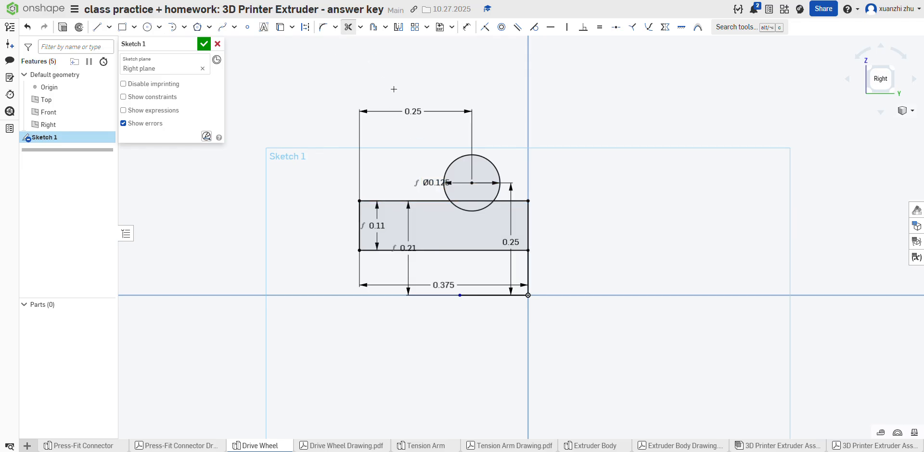
click(465, 156)
click(465, 201)
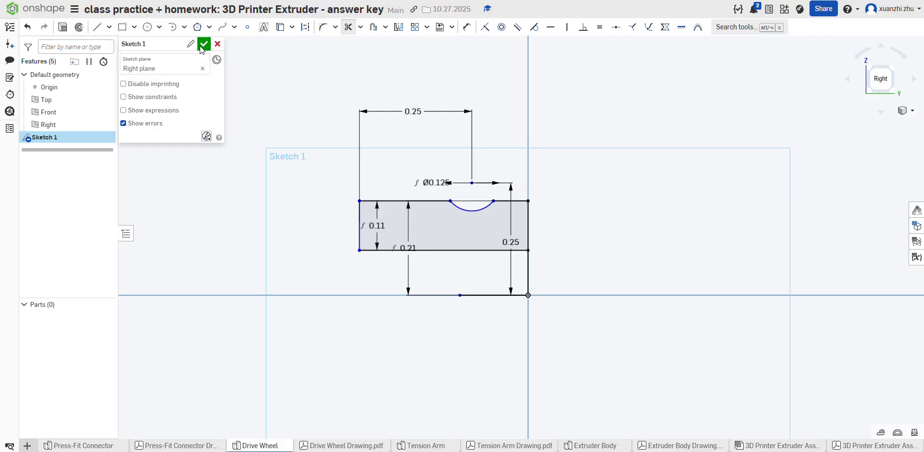
Step: Revolve the grooved half-profile a full turn around the horizontal axis line as a new solid
click(79, 27)
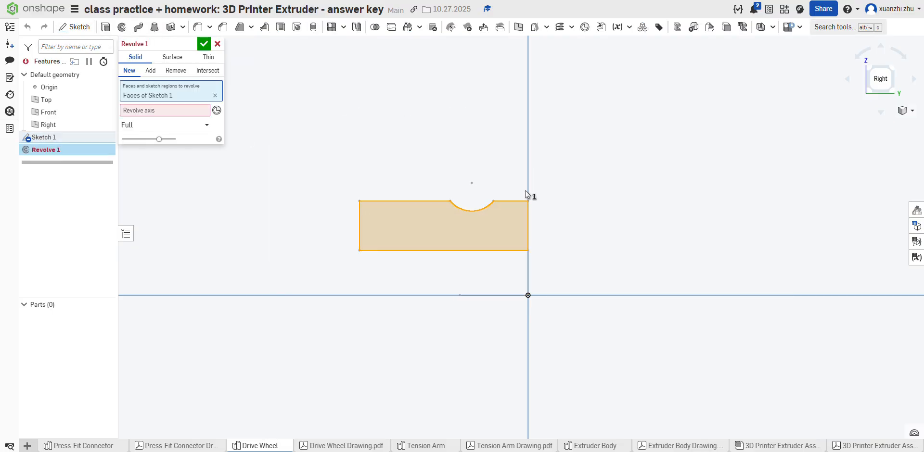
click(490, 295)
mouse_move(604, 244)
right_down()
mouse_move(567, 249)
mouse_move(619, 249)
right_up()
scroll(576, 248, down, 4)
click(194, 43)
key(shift+7)
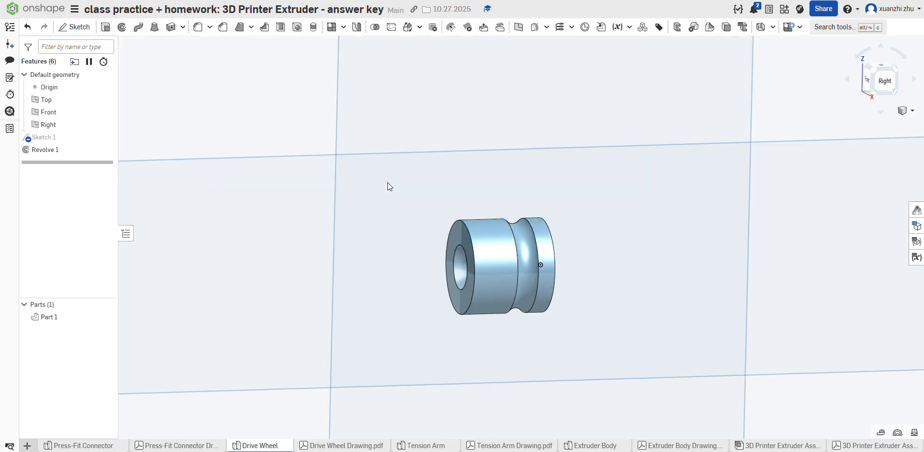
Step: Check the flats in the Drive Wheel drawing and start a sketch on the ring-shaped end face away from the groove
click(340, 445)
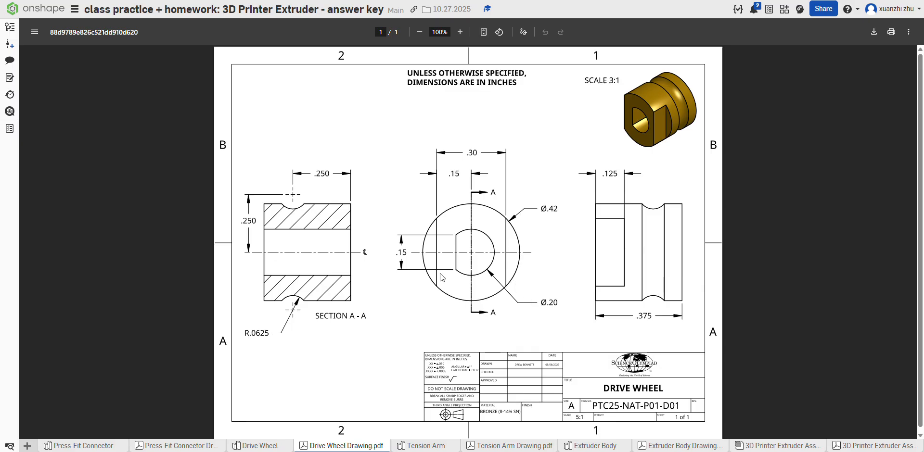
click(257, 447)
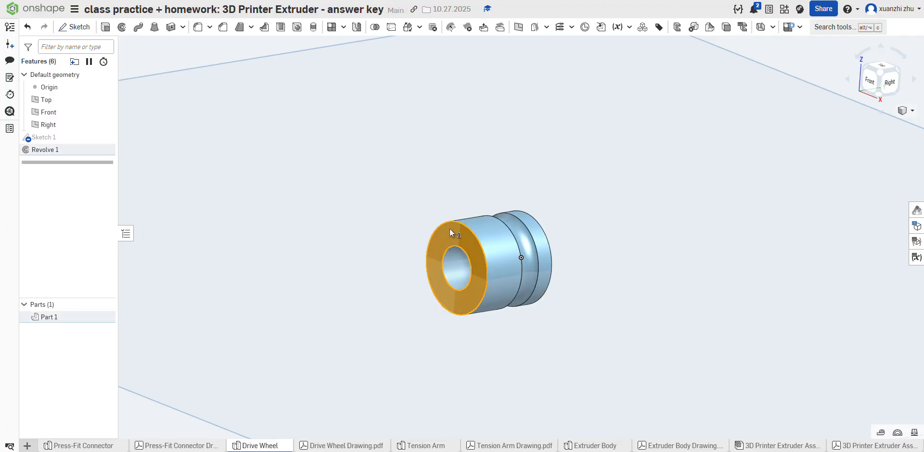
click(451, 233)
click(74, 26)
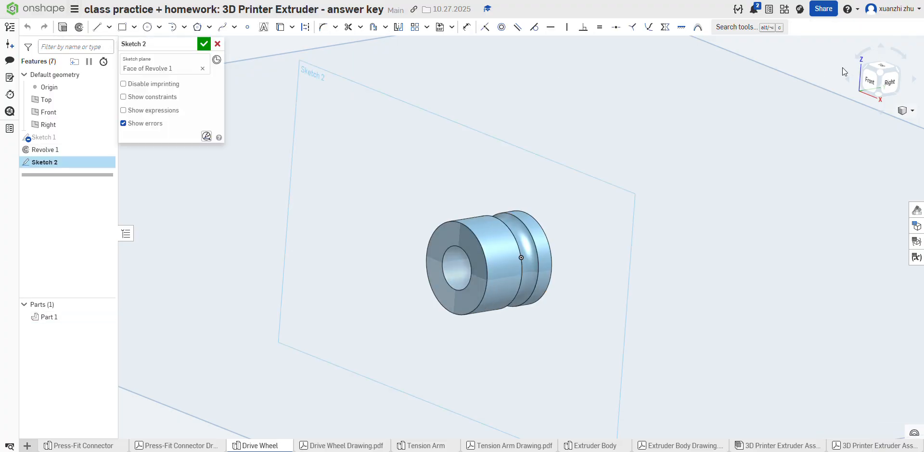
click(874, 83)
Step: Draw a circle of diameter .42 in centered on the origin, over the wheel's outer edge
scroll(557, 218, up, 5)
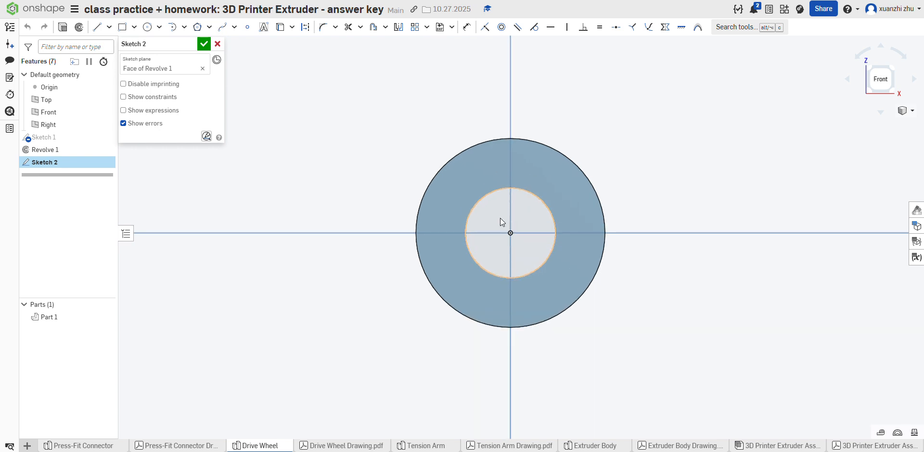
scroll(376, 206, down, 4)
scroll(477, 212, up, 5)
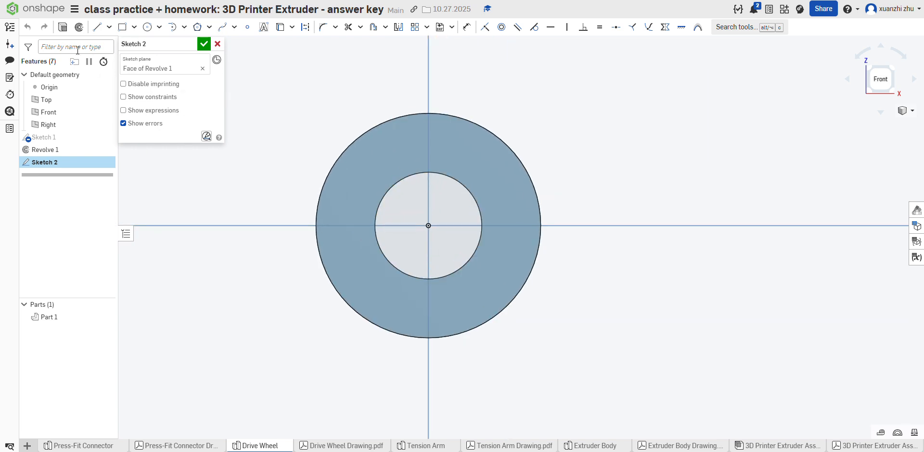
click(148, 27)
click(429, 226)
click(340, 159)
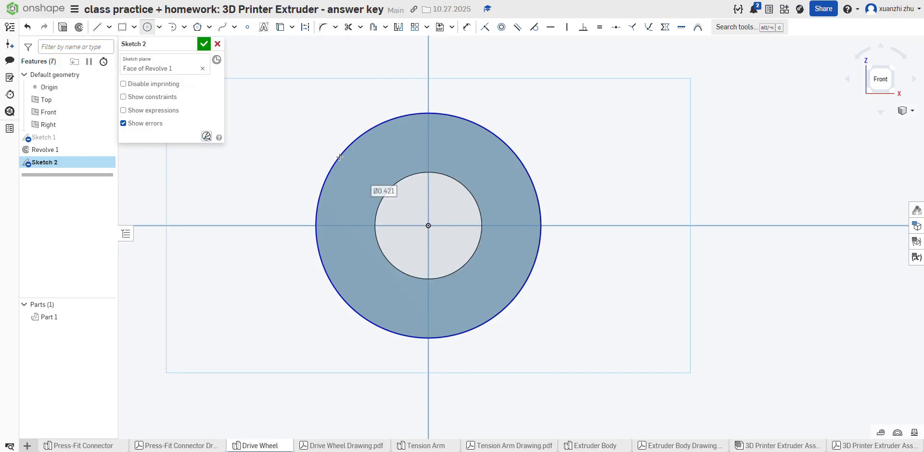
text(.)
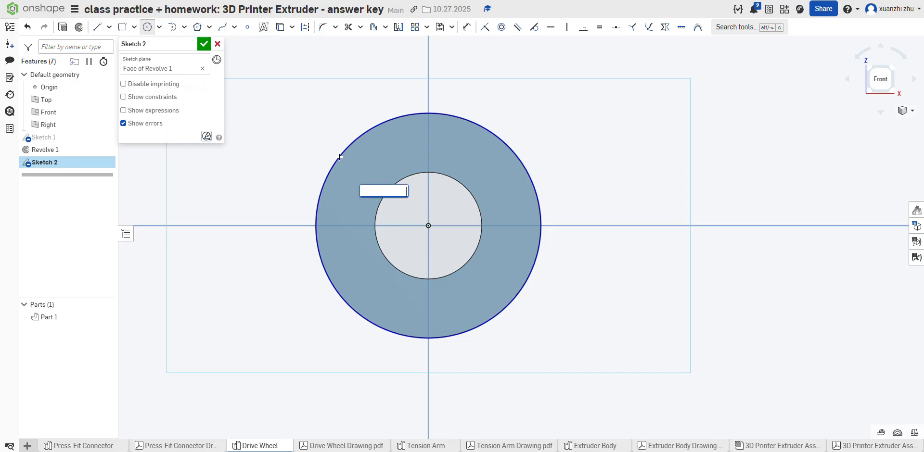
text(42)
key(Return)
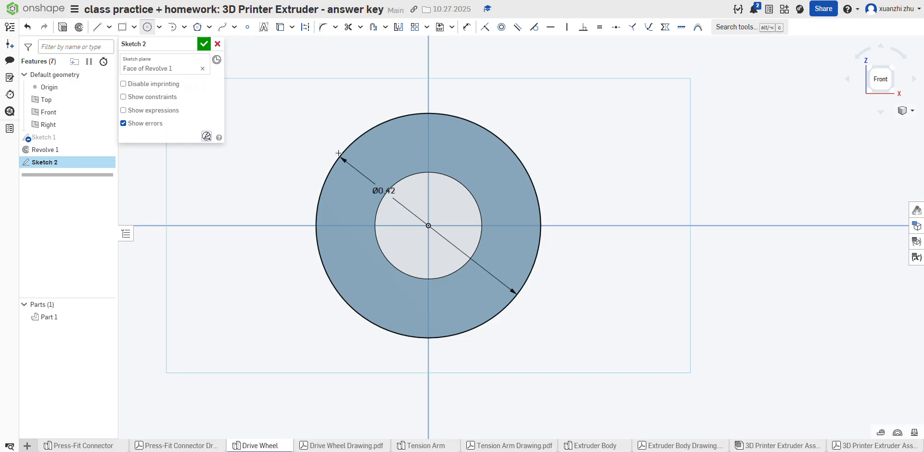
Step: Draw a vertical line about 0.459 in long across the circle on its negative-X side, extending past both edges
click(97, 27)
click(351, 106)
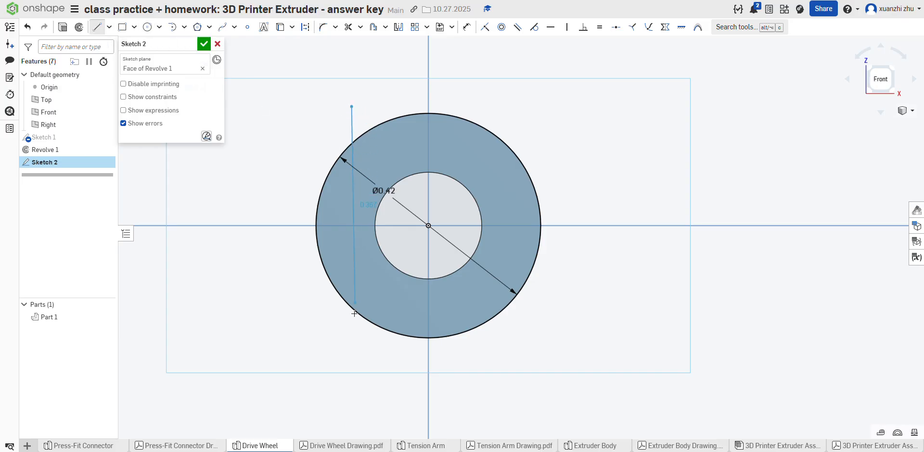
click(351, 351)
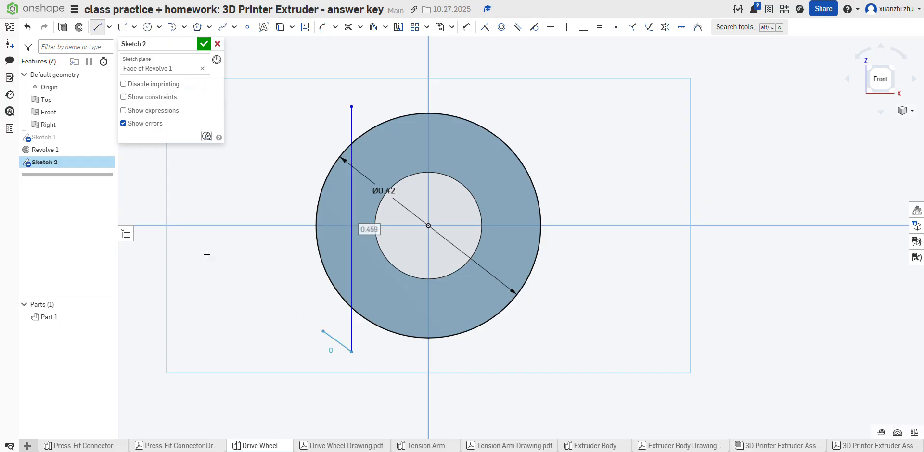
click(96, 29)
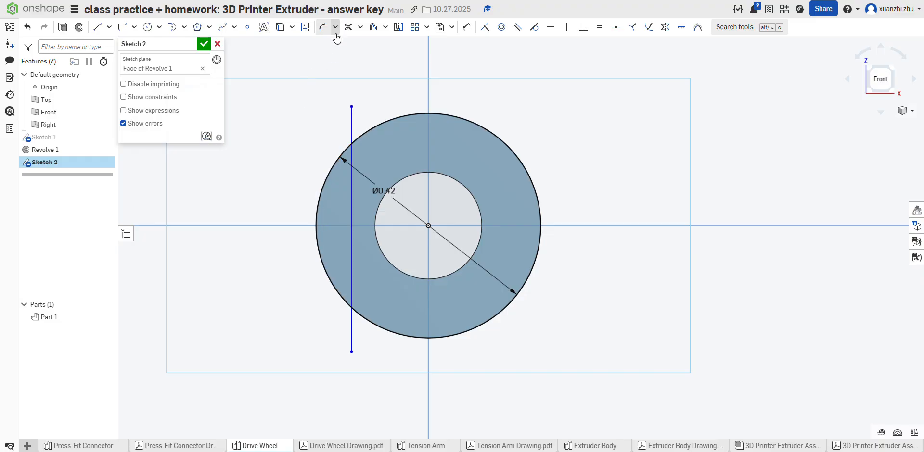
Step: Dimension the vertical line .15 in from the vertical axis through the origin
click(465, 27)
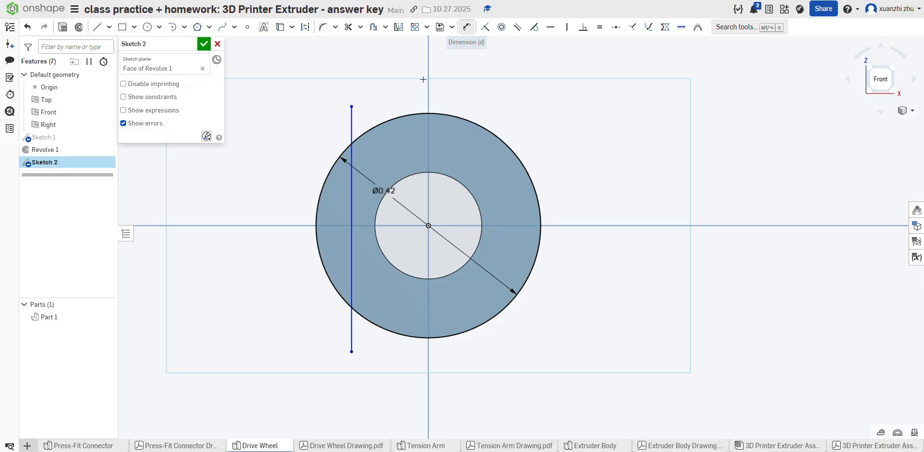
click(352, 123)
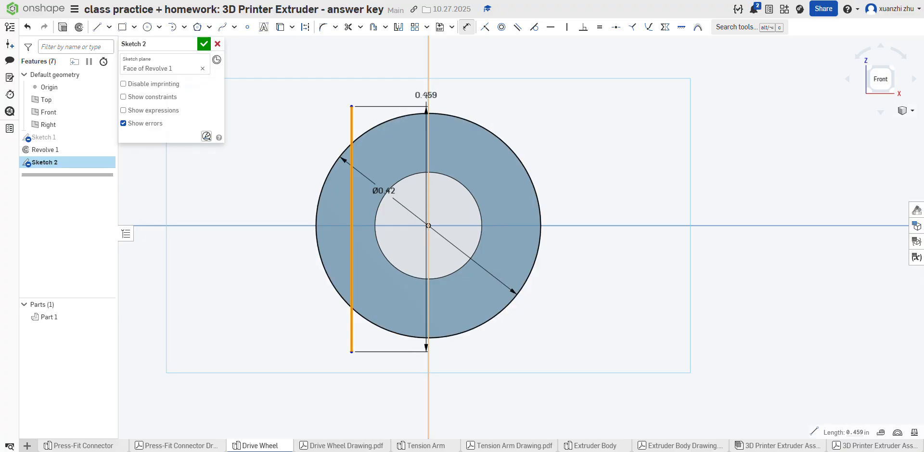
click(428, 94)
click(391, 73)
key(BackSpace)
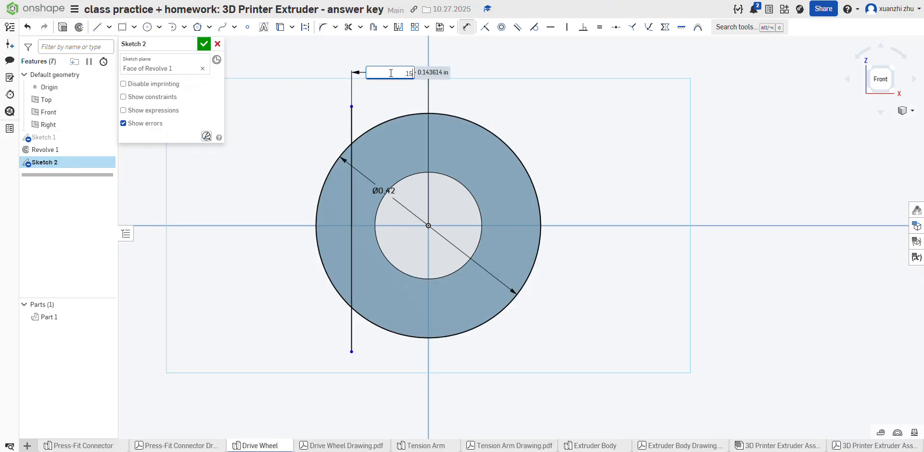
text(.15)
key(Return)
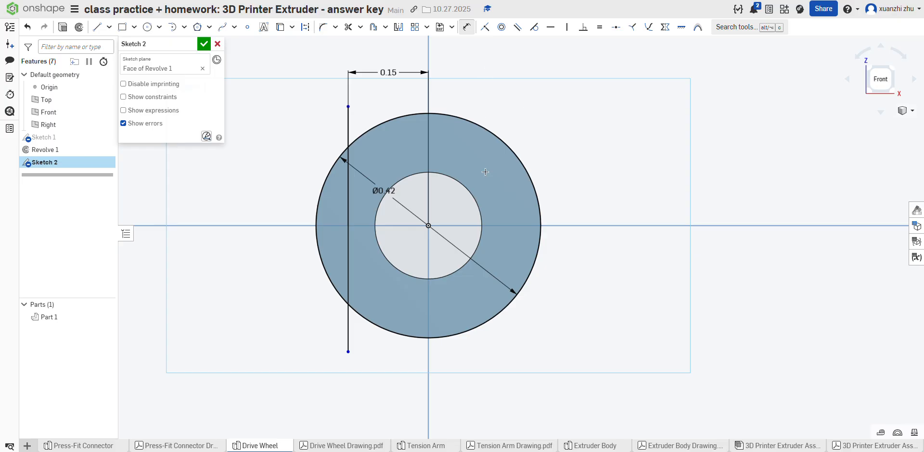
Step: Mirror the vertical line about the vertical axis and check the flats in the Drive Wheel drawing
click(399, 27)
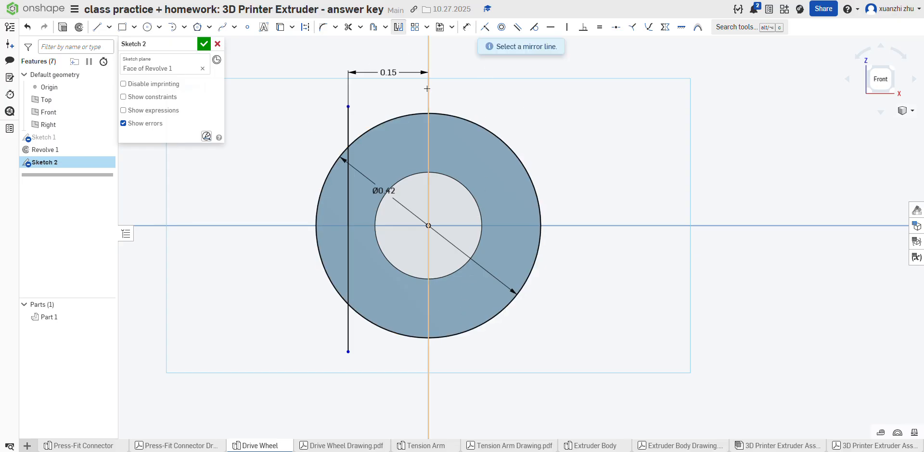
click(427, 88)
click(348, 135)
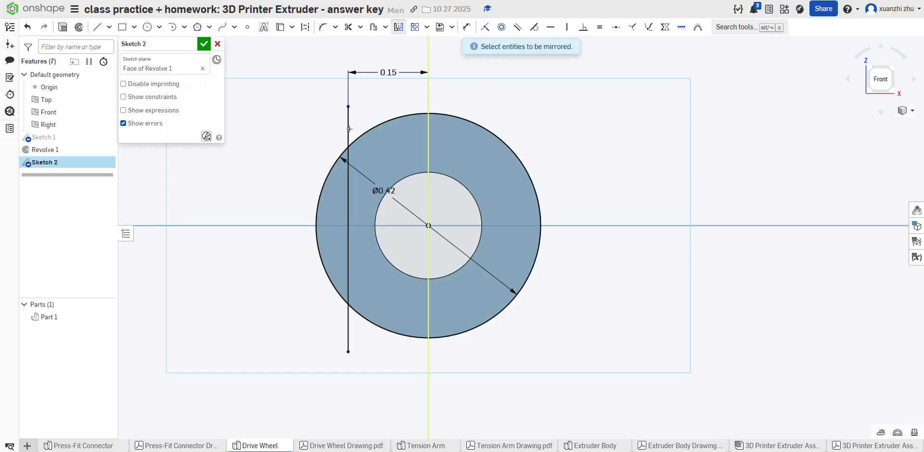
click(398, 27)
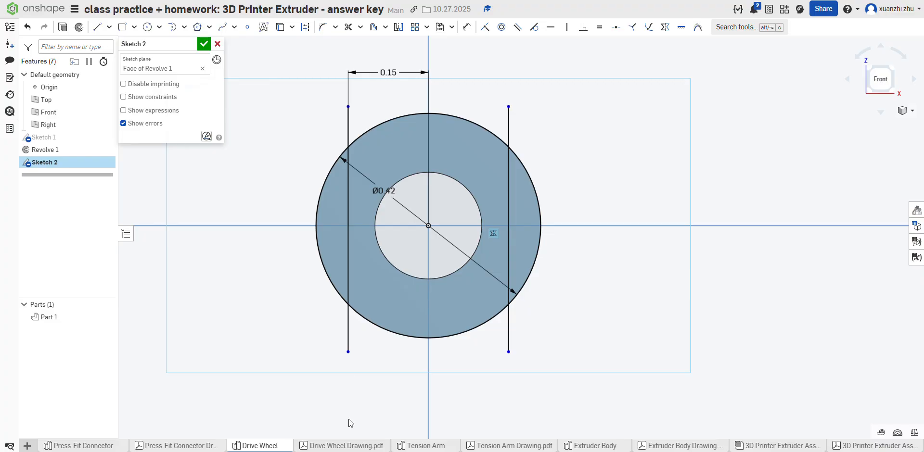
click(316, 447)
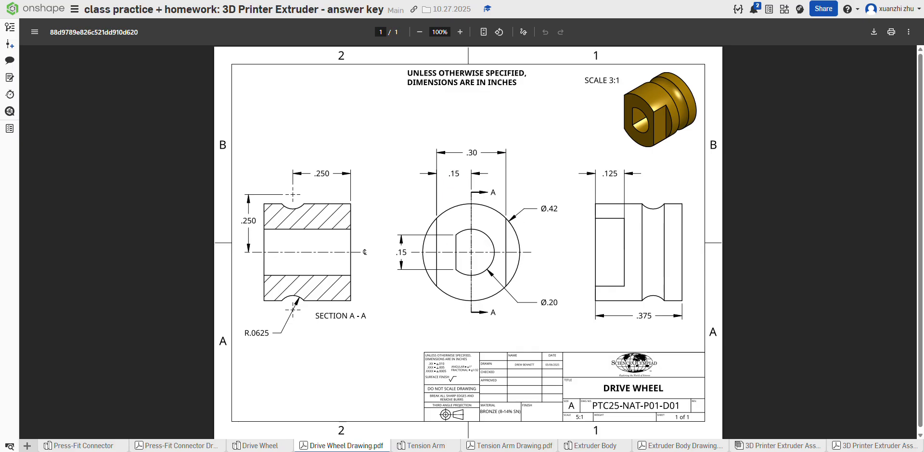
click(262, 446)
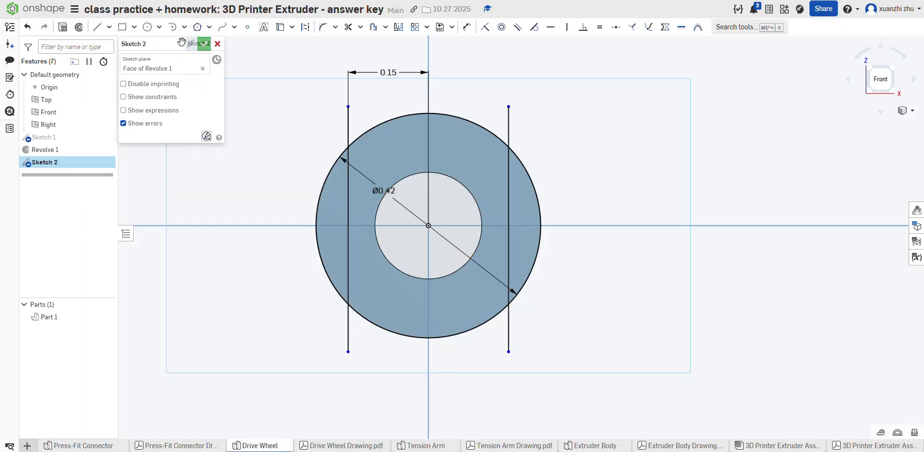
Step: Finish the sketch and set up a Remove extrude of the two circle segments outside the vertical lines
click(201, 43)
click(106, 27)
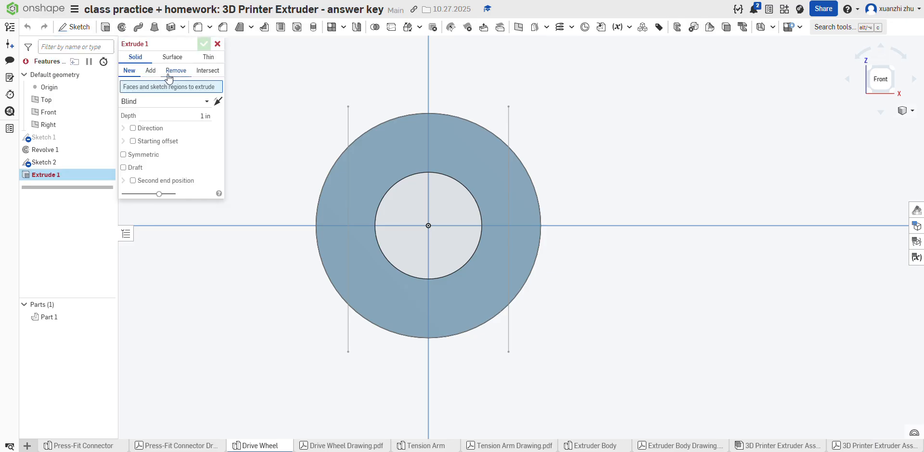
click(168, 77)
click(328, 207)
click(523, 211)
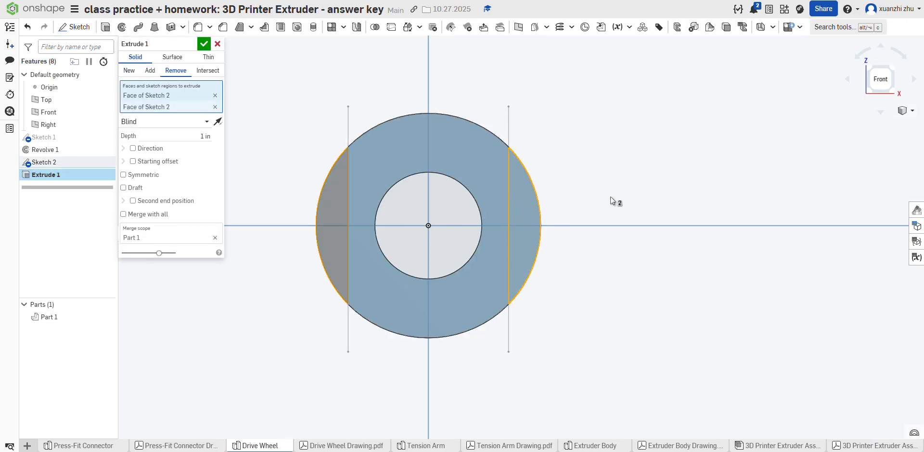
right_drag(610, 198, 601, 219)
scroll(601, 220, down, 3)
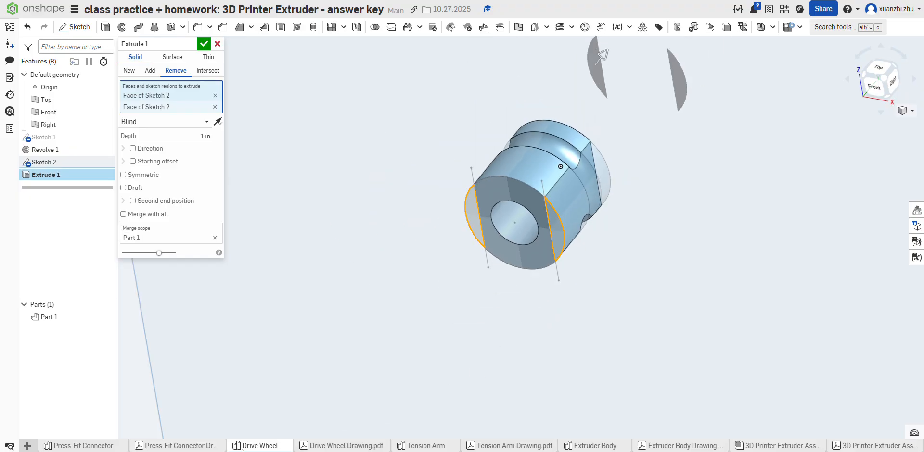
Step: Check the flats' depth in the drawing and complete the blind Remove extrude with a depth of 0.125 in
click(312, 446)
click(260, 446)
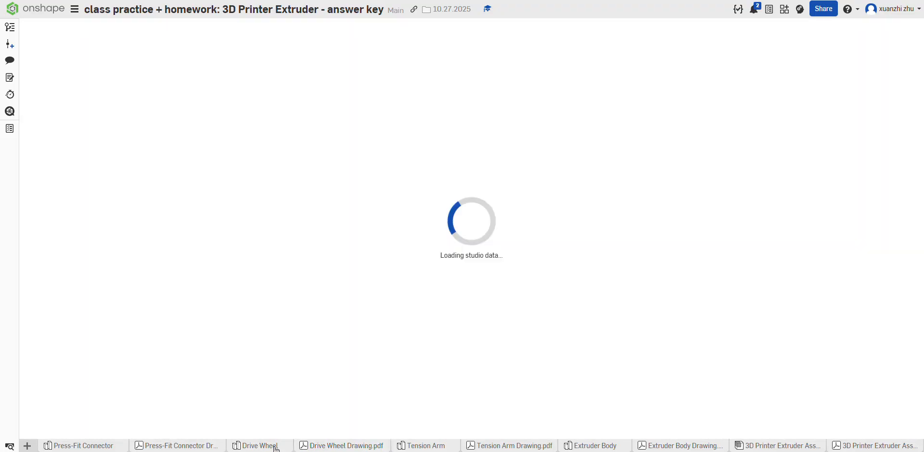
click(197, 126)
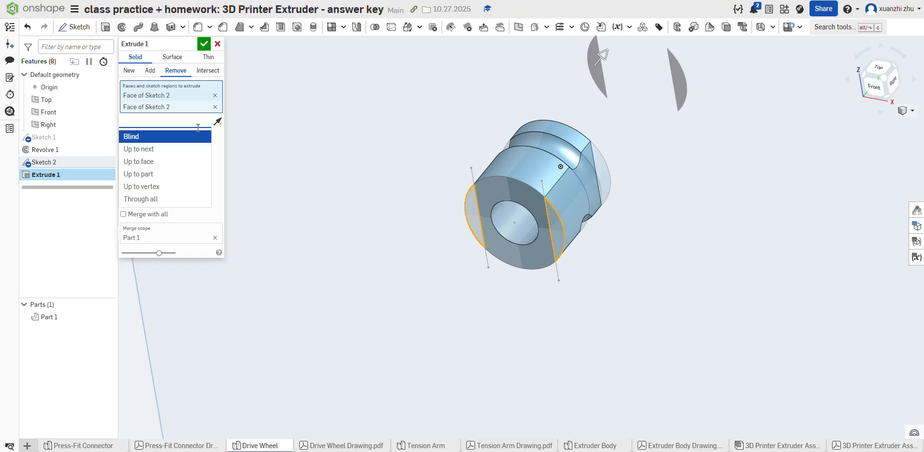
click(223, 134)
click(211, 137)
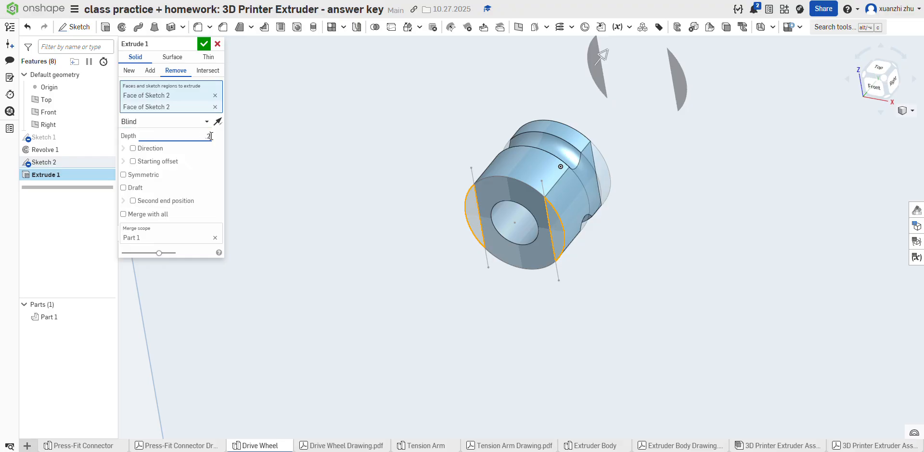
text(0.125)
key(Return)
click(204, 43)
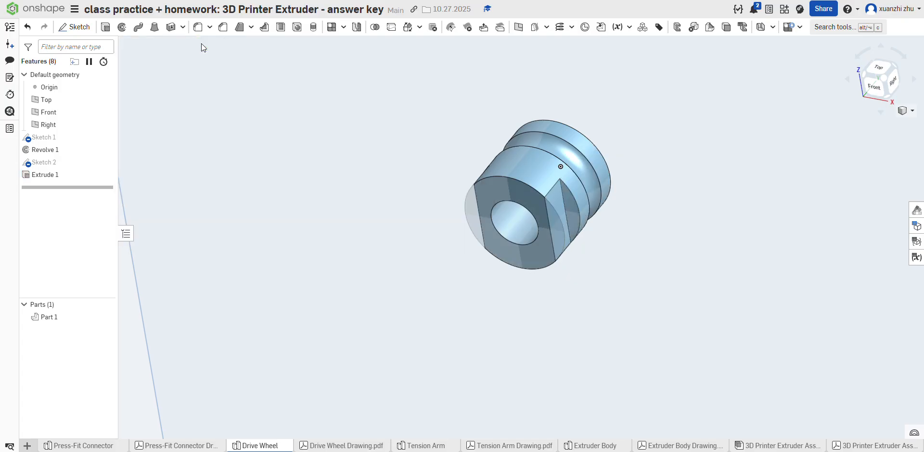
Step: Check the bore's flat in the Drive Wheel drawing and start a sketch on the end face between the two flats
scroll(398, 265, down, 3)
scroll(459, 226, up, 3)
scroll(334, 201, down, 3)
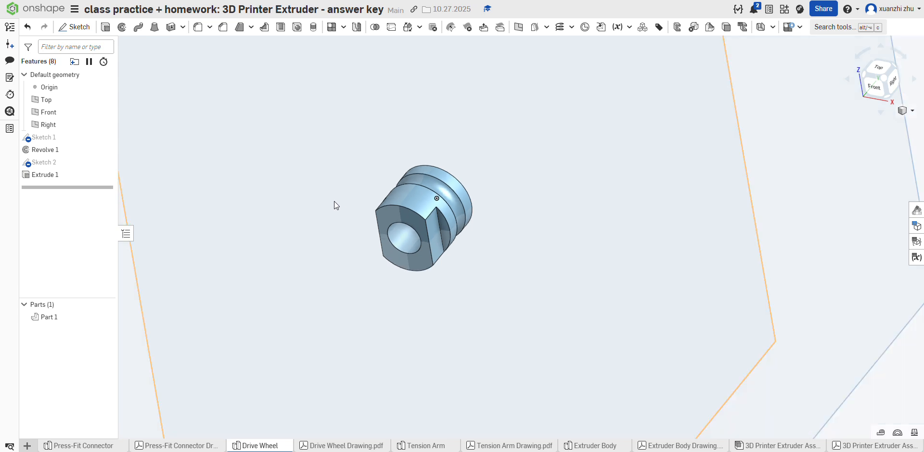
scroll(394, 208, up, 3)
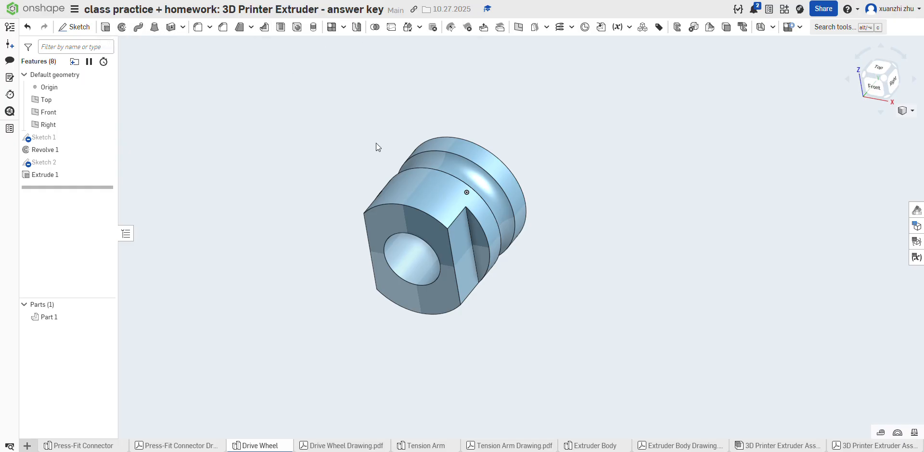
right_drag(376, 143, 371, 126)
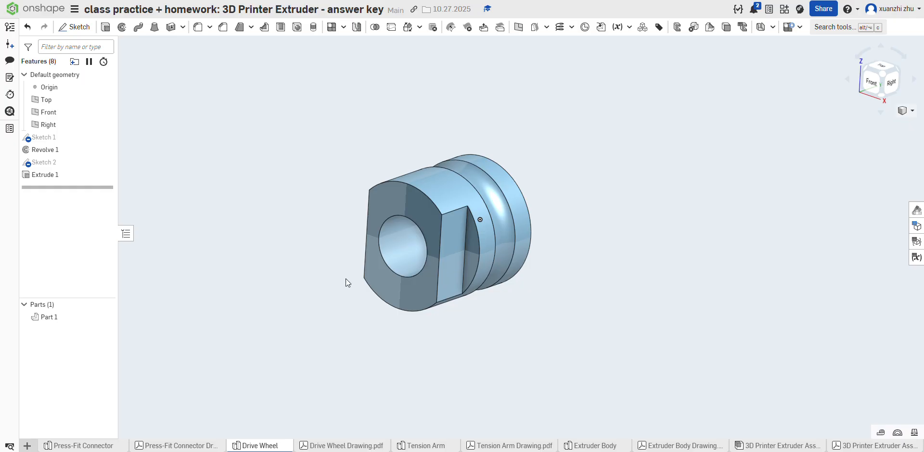
click(330, 446)
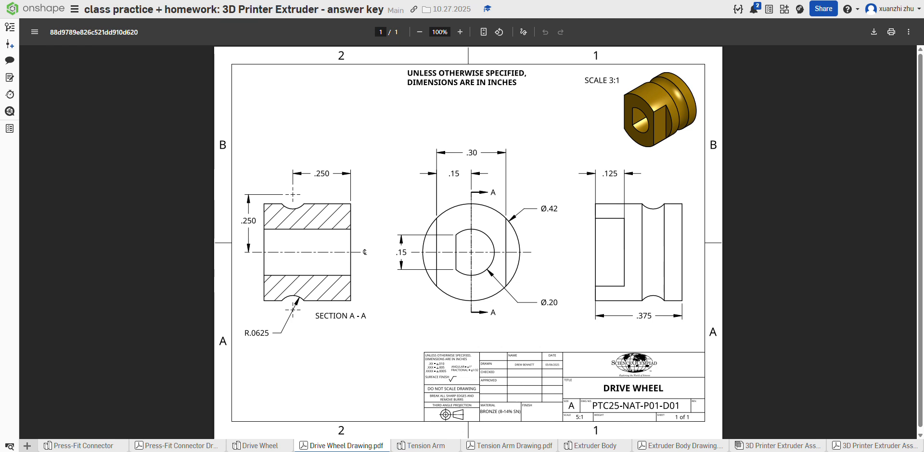
click(270, 446)
click(423, 213)
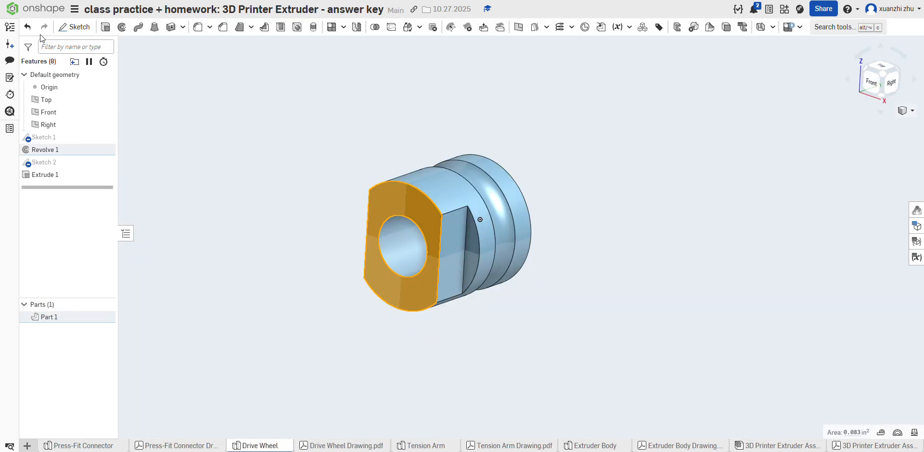
click(75, 26)
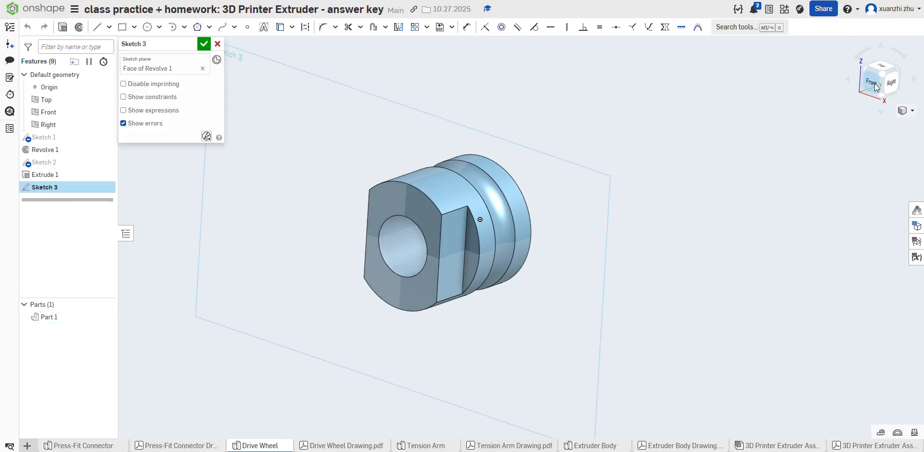
Step: Draw a circle of 0.2 in diameter centred on the origin in the end-face sketch
key(n)
key(c)
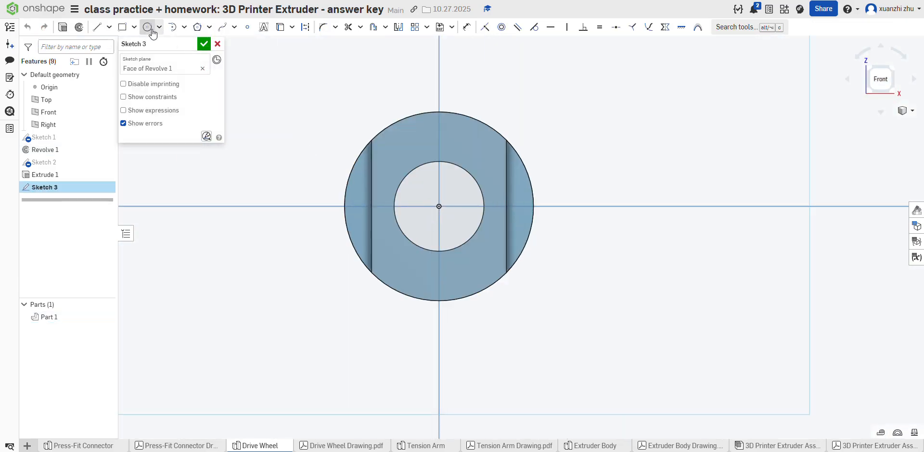
click(439, 206)
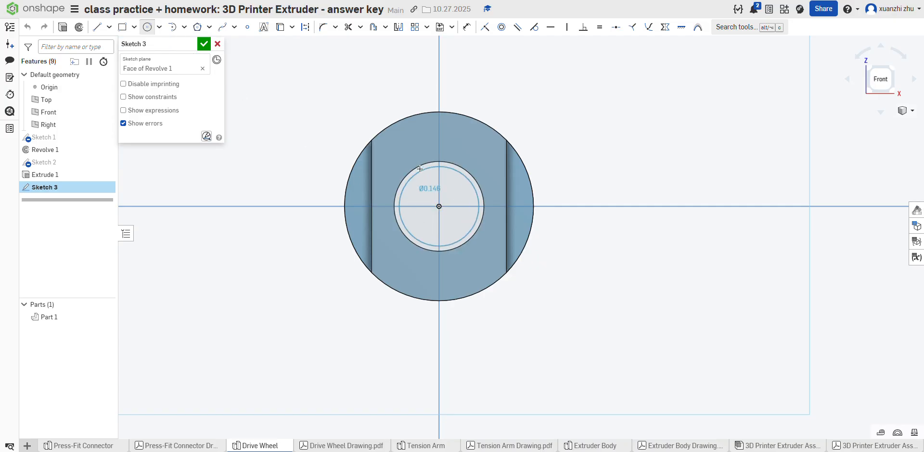
click(420, 169)
text(0.2)
key(Return)
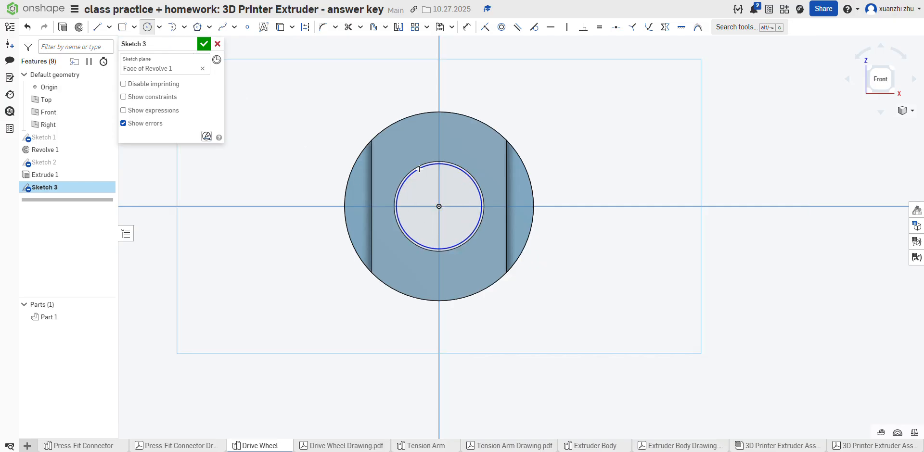
Step: Draw a vertical line about 0.28 in long across the circle, left of its centre, and trim both ends to the circle
click(98, 27)
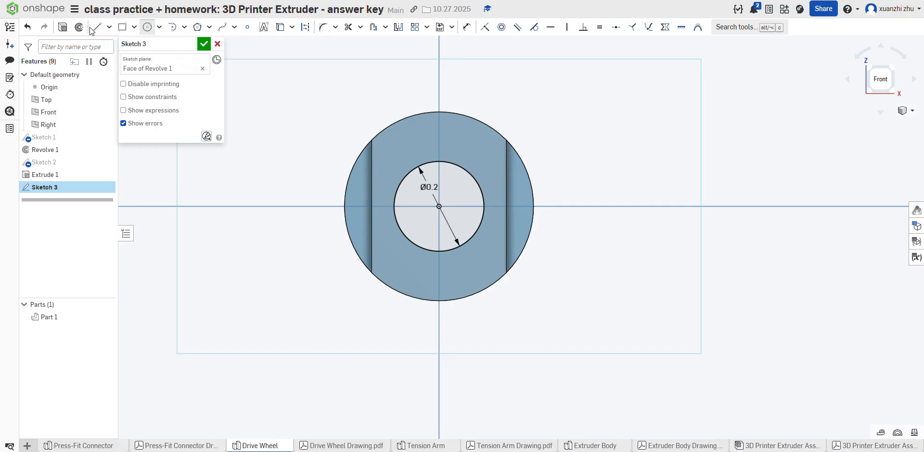
click(414, 148)
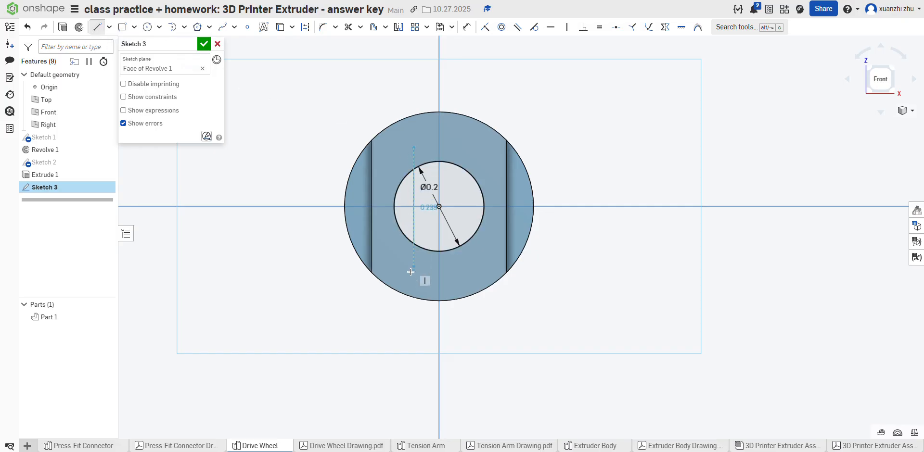
click(413, 274)
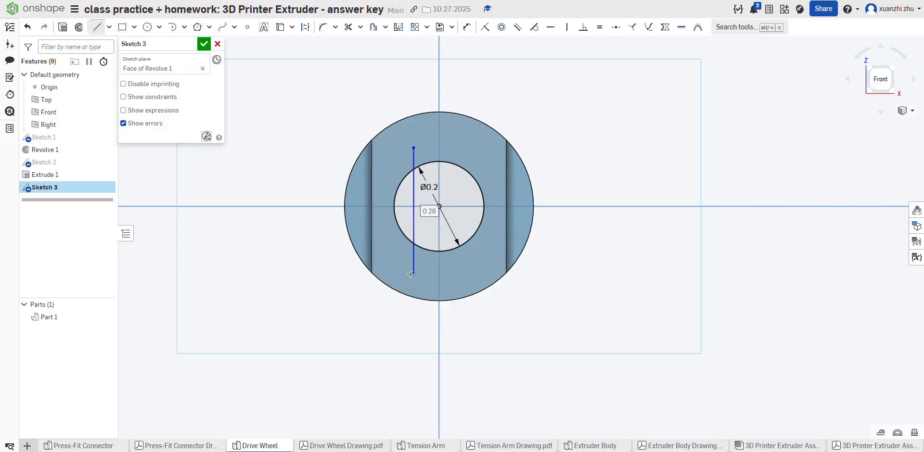
click(98, 27)
click(567, 28)
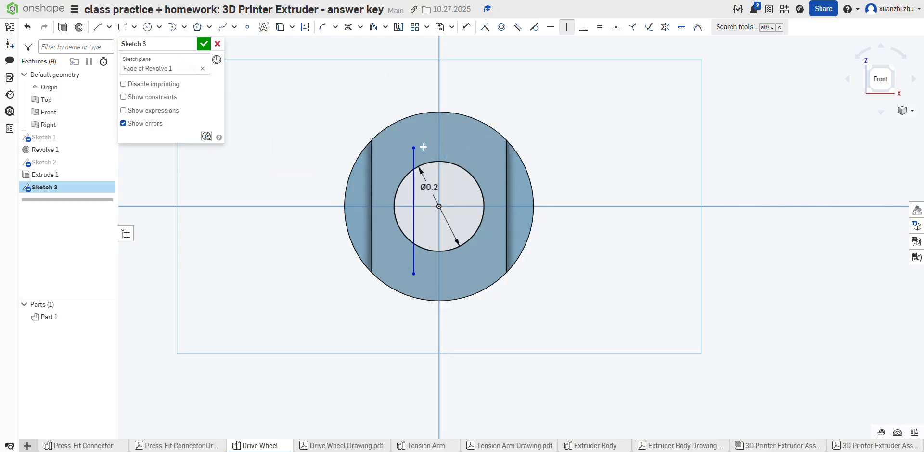
click(98, 27)
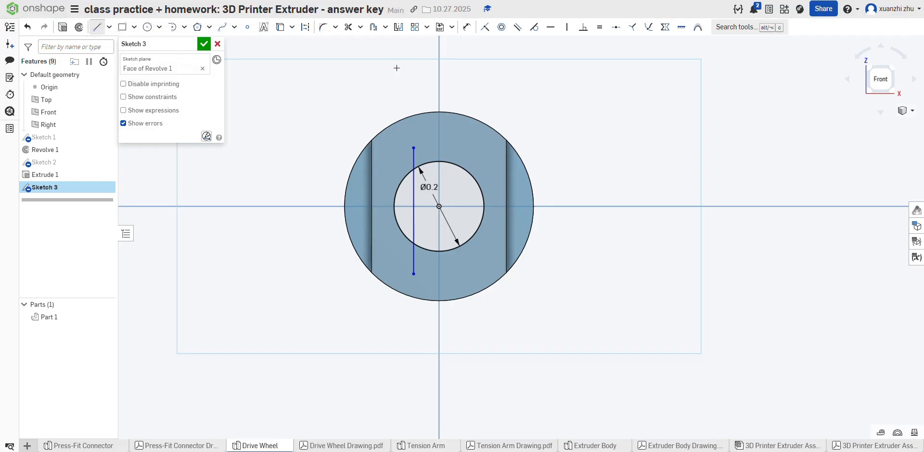
click(348, 26)
click(413, 260)
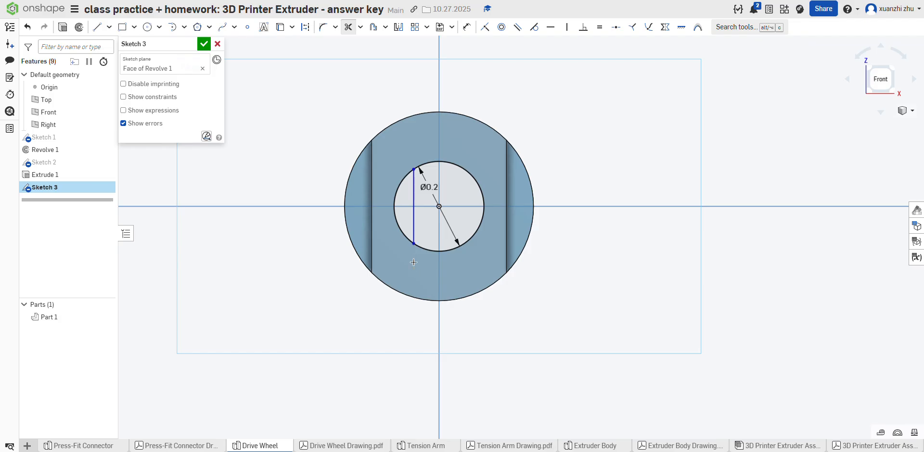
click(350, 27)
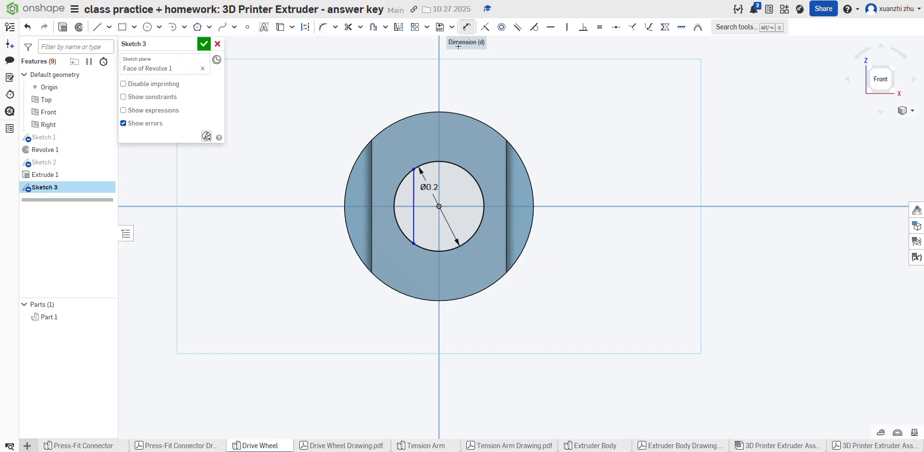
Step: Dimension the vertical line's length to 0.15 in and finish the sketch
click(466, 27)
click(411, 195)
click(327, 207)
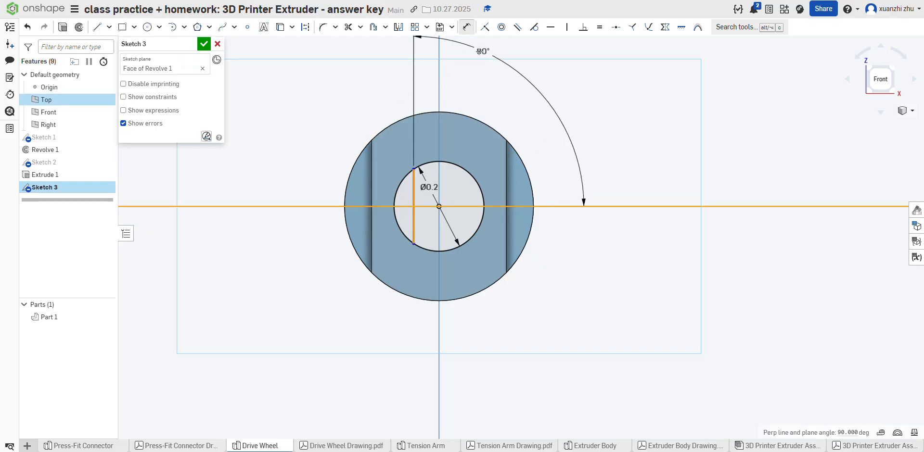
click(466, 27)
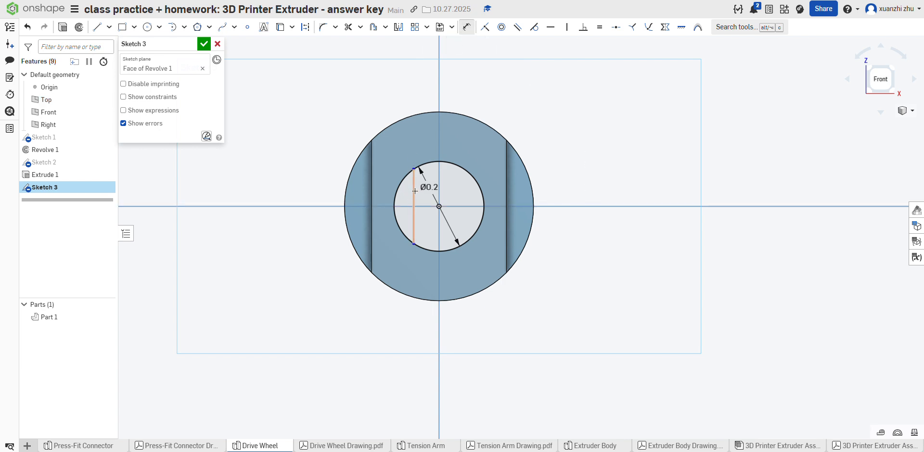
click(414, 207)
click(319, 130)
key(BackSpace)
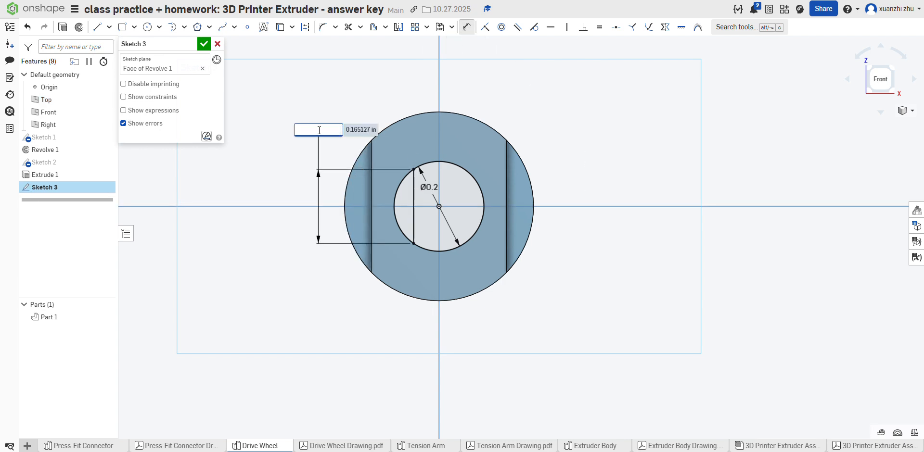
text(.15)
key(Return)
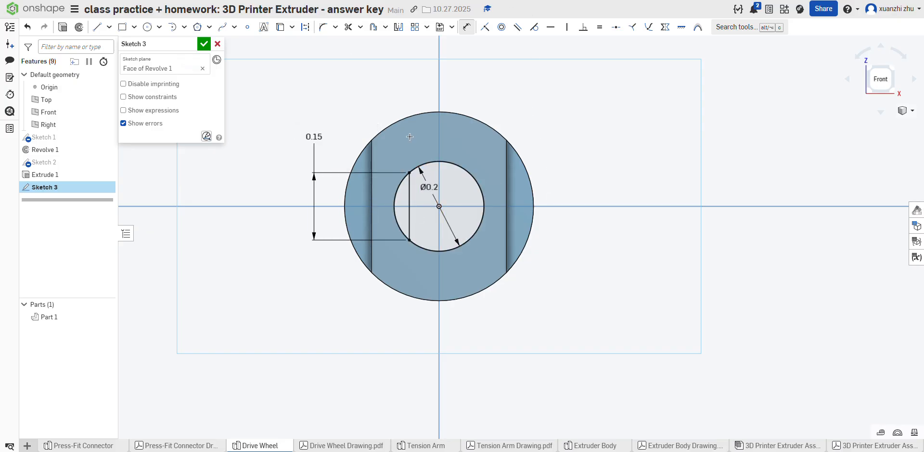
click(205, 44)
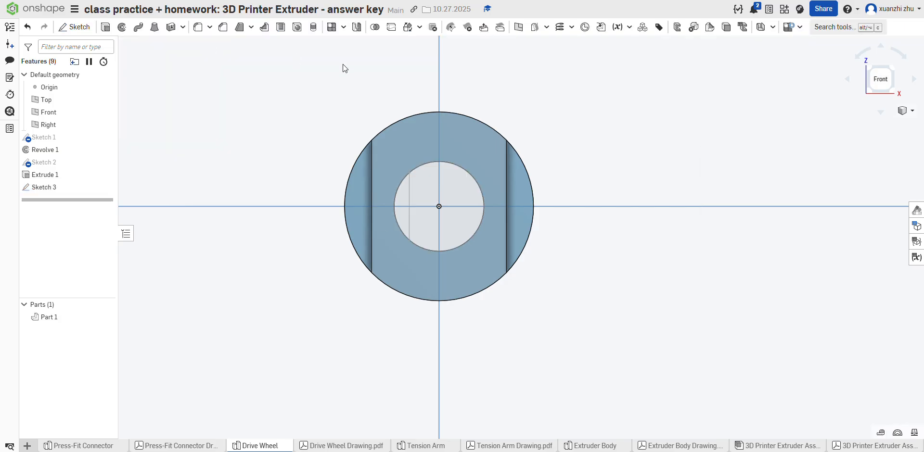
Step: Set up an extrude of the small circle segment left of the line, with its direction reversed into the bore
click(106, 27)
right_drag(231, 77, 308, 113)
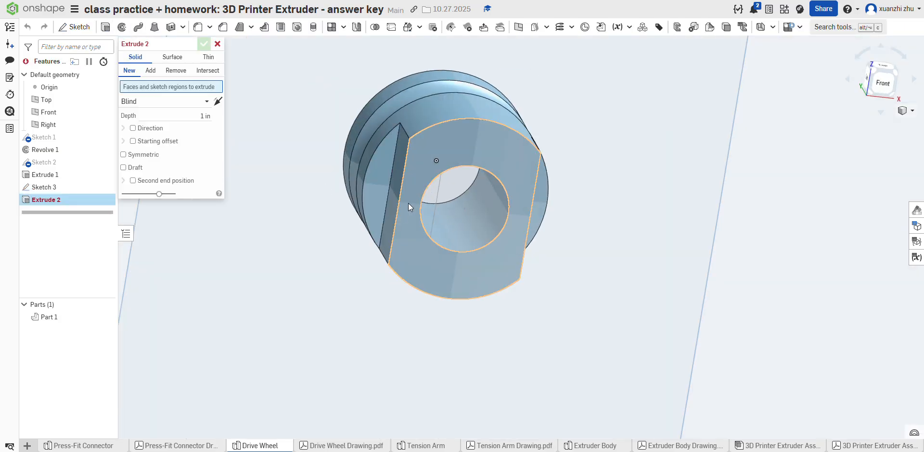
click(429, 198)
right_drag(599, 187, 558, 192)
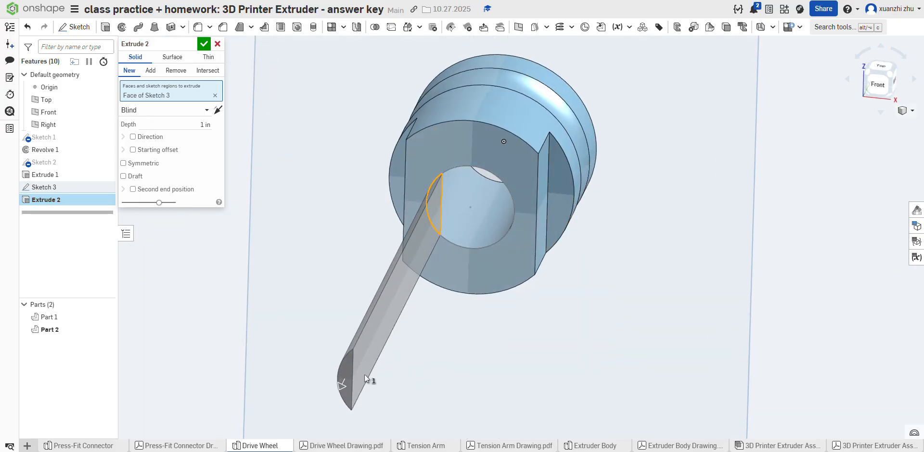
right_drag(578, 278, 628, 229)
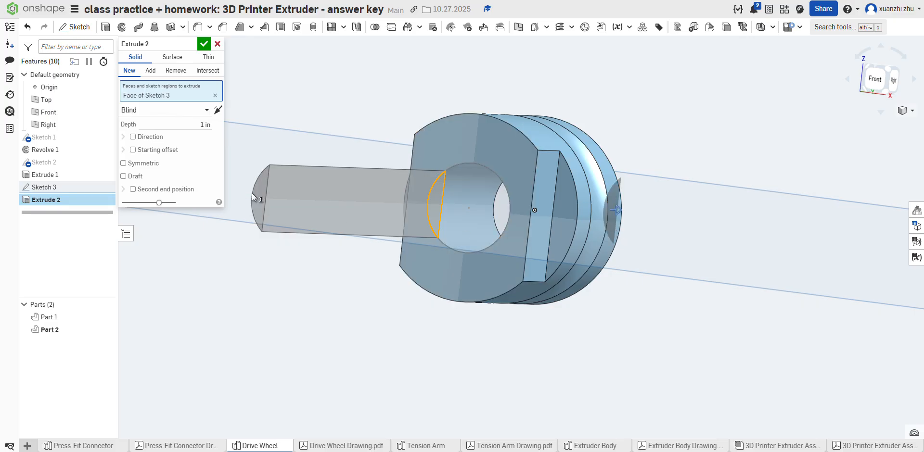
right_drag(620, 258, 572, 305)
scroll(605, 274, down, 5)
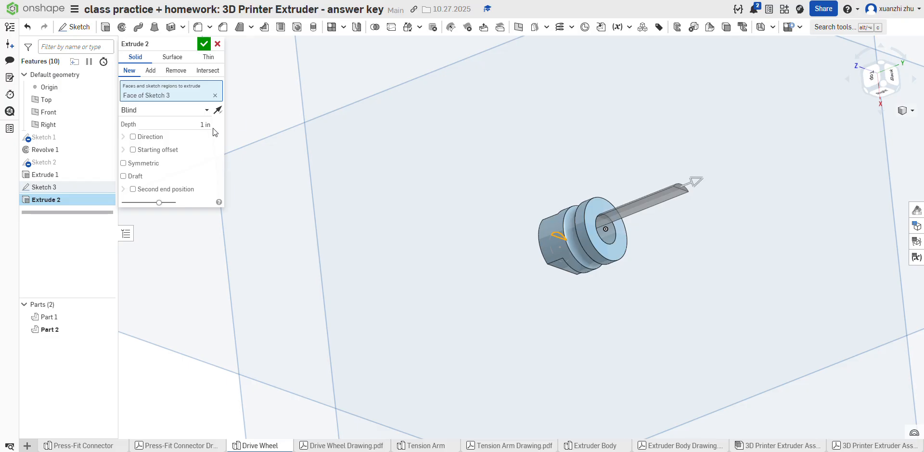
Step: Set the extrude depth to 0.375 in, add it to Part 1 and complete the feature
click(210, 125)
key(BackSpace)
text(.375)
key(Return)
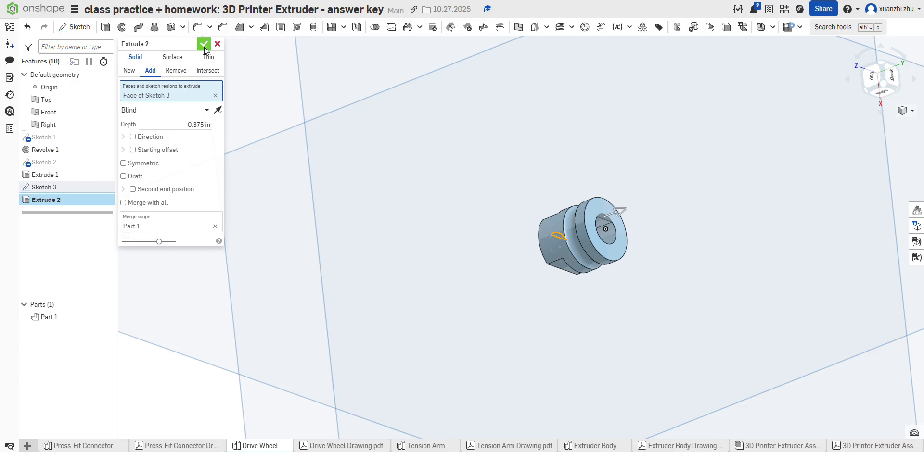
click(204, 44)
scroll(596, 286, up, 3)
right_drag(595, 282, 657, 252)
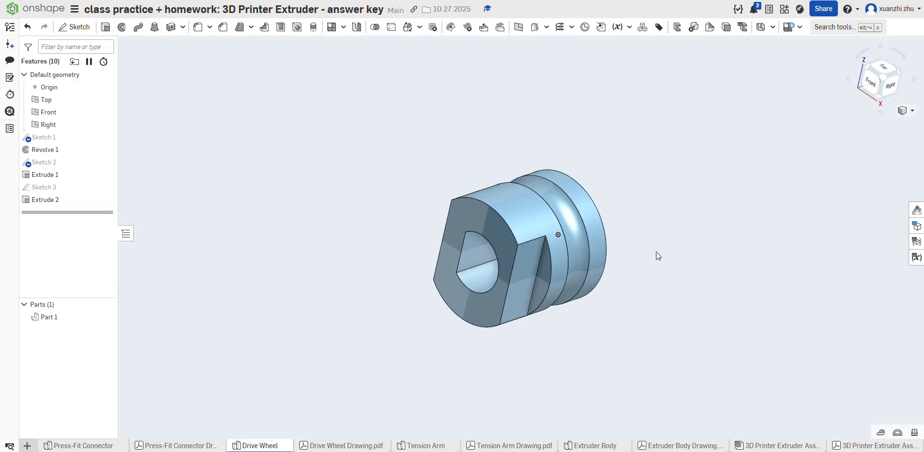
Step: Check the material in the Drive Wheel drawing and assign Bronze (8-14% Sn) to the part
click(339, 447)
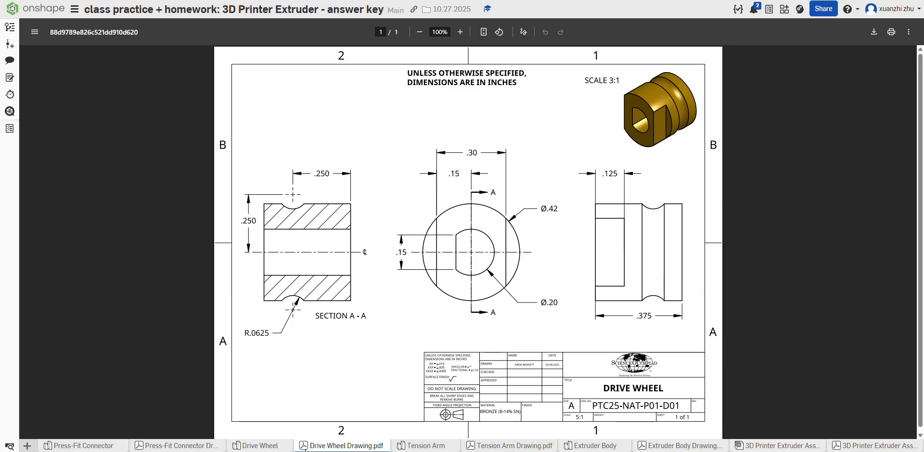
click(285, 447)
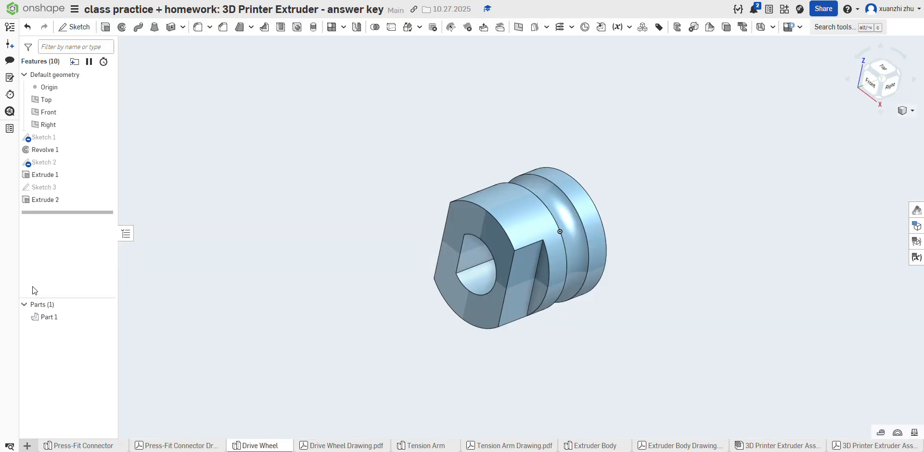
right_click(70, 316)
click(120, 178)
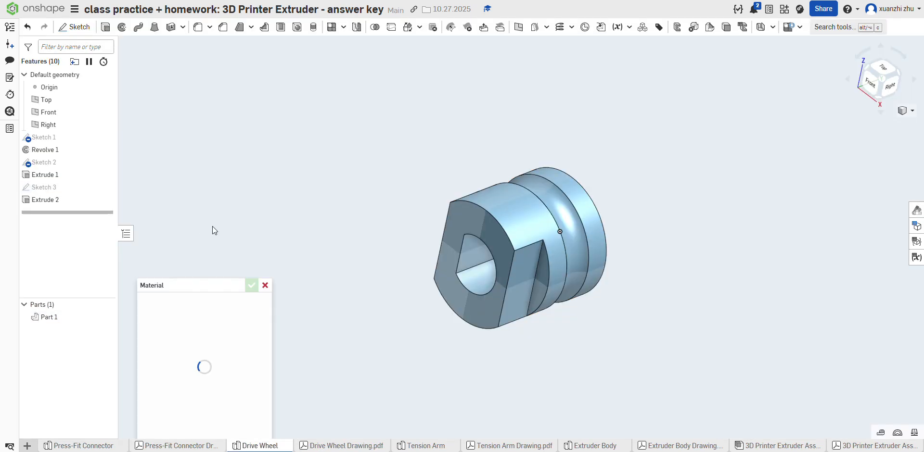
text(bronze)
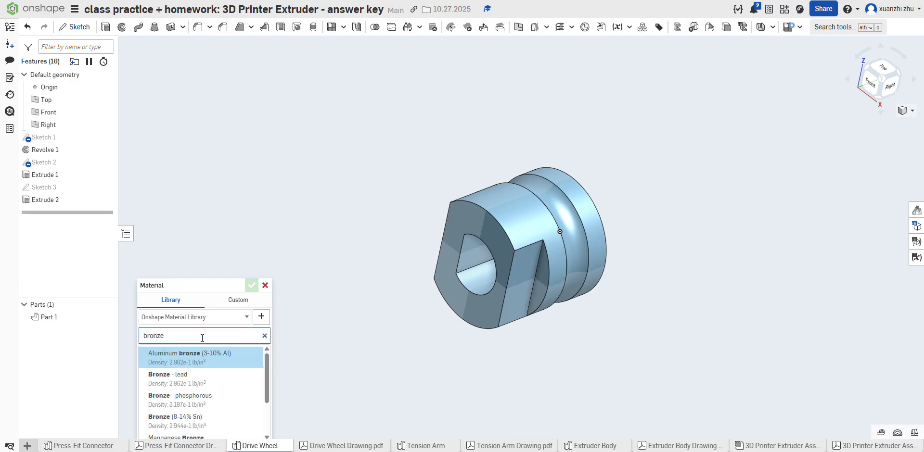
scroll(203, 377, down, 1)
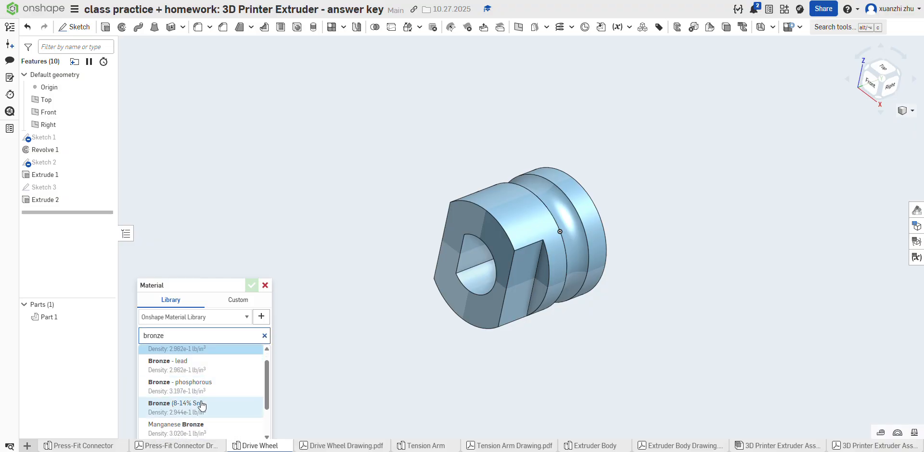
click(202, 407)
Step: Compare the part's assigned material with the material given in the Drive Wheel drawing
click(349, 446)
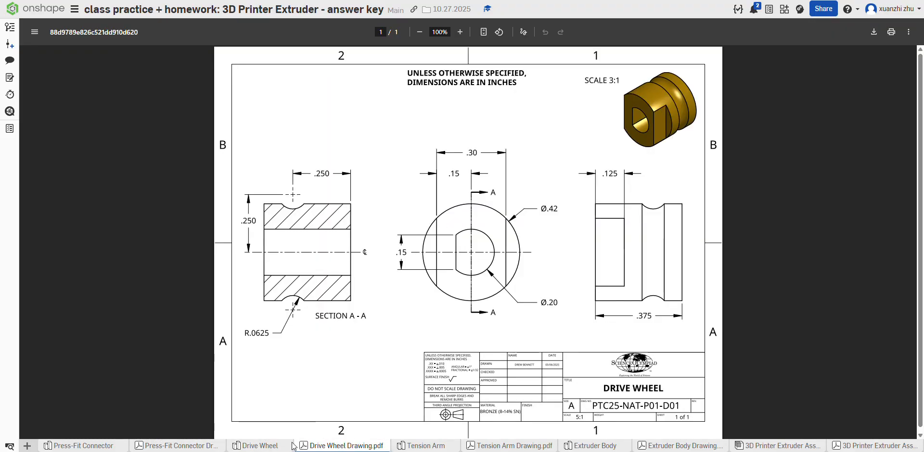
click(270, 446)
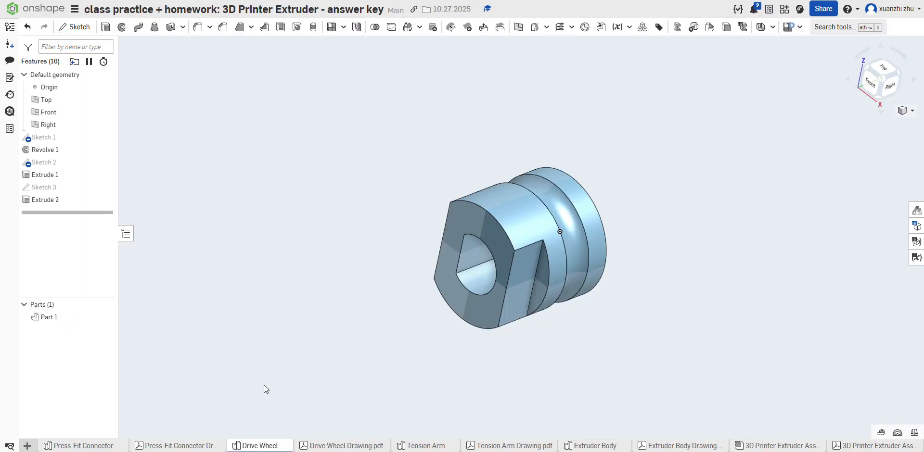
click(81, 317)
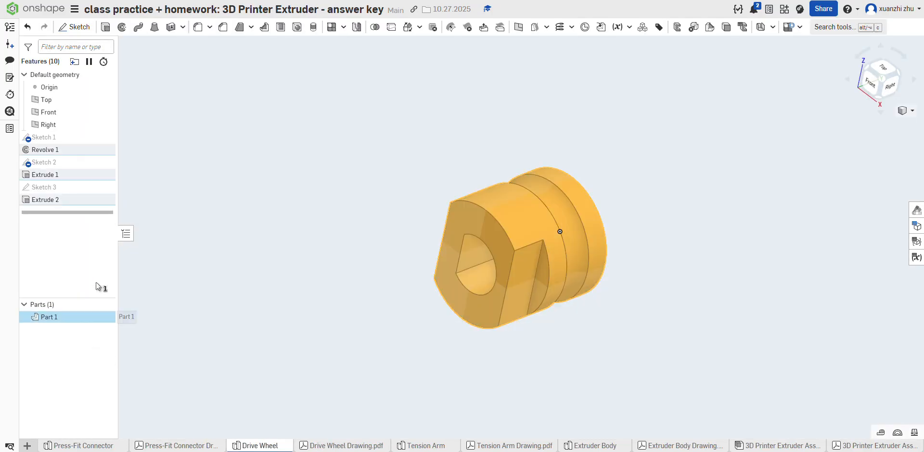
click(214, 256)
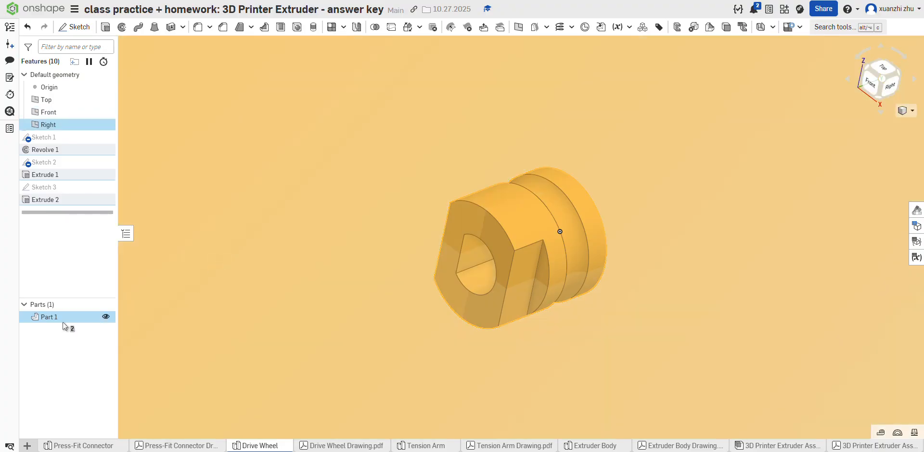
scroll(194, 293, down, 5)
click(642, 318)
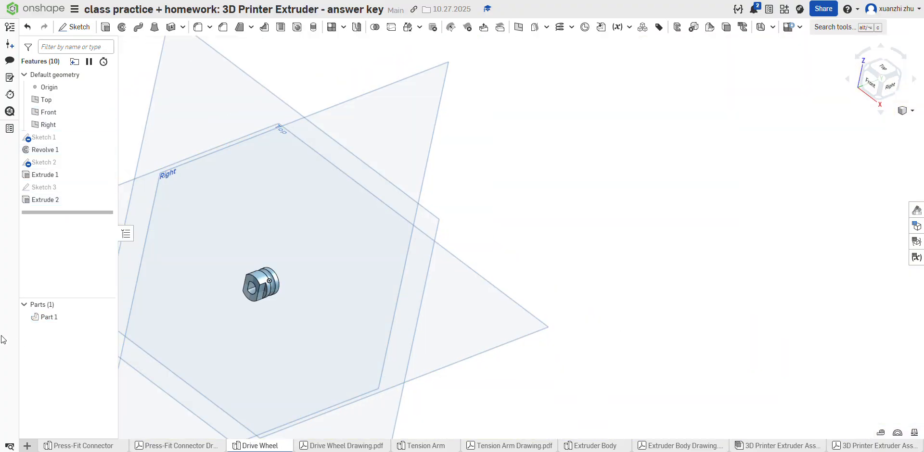
right_click(35, 317)
click(75, 177)
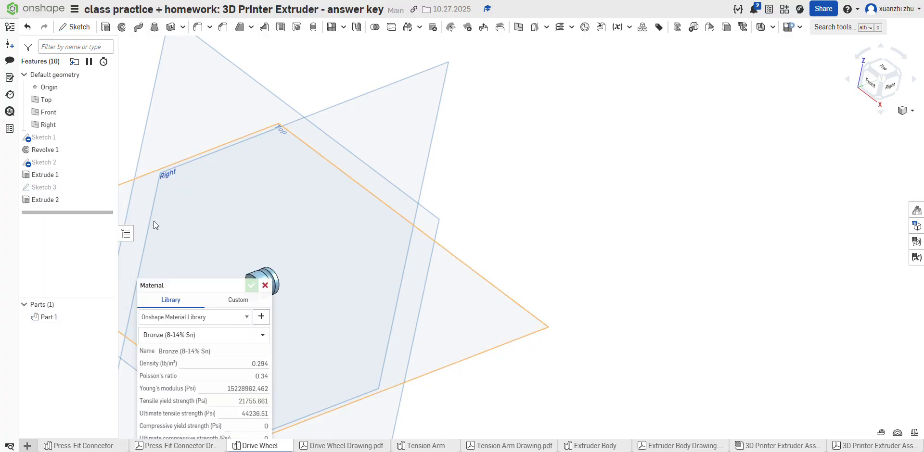
click(195, 335)
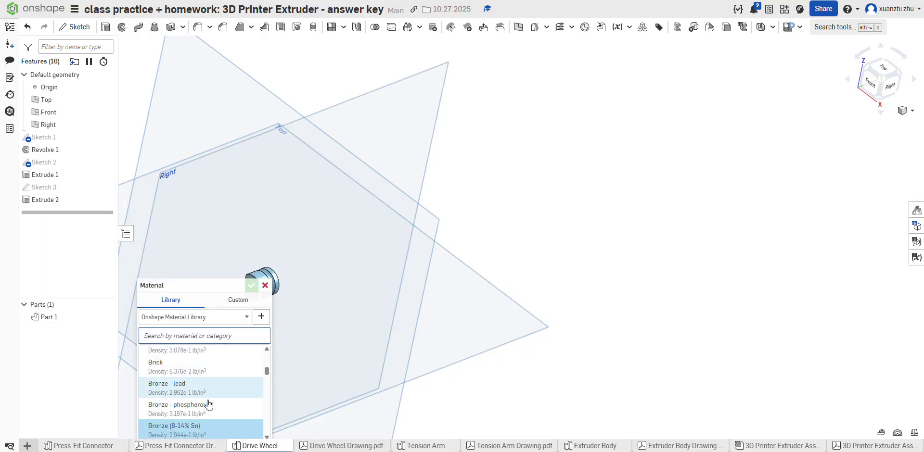
click(196, 431)
click(375, 305)
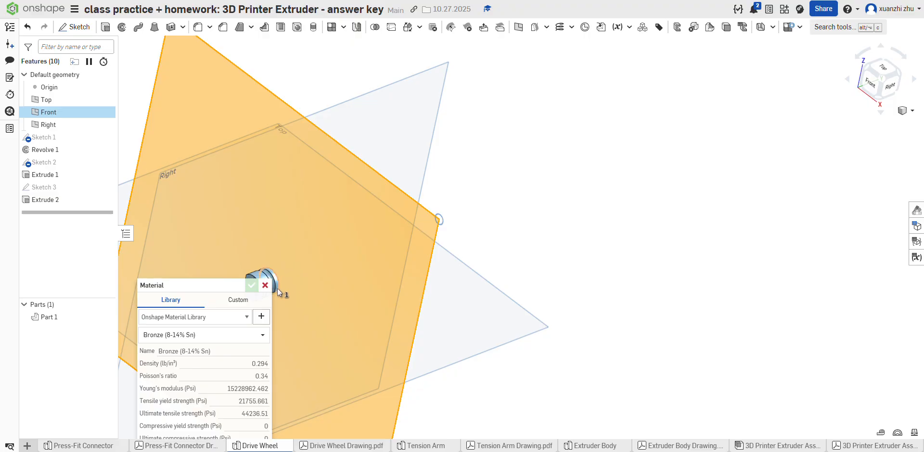
click(265, 285)
Step: Clear the selection and show the Drive Wheel in the isometric view
click(545, 369)
scroll(535, 264, down, 4)
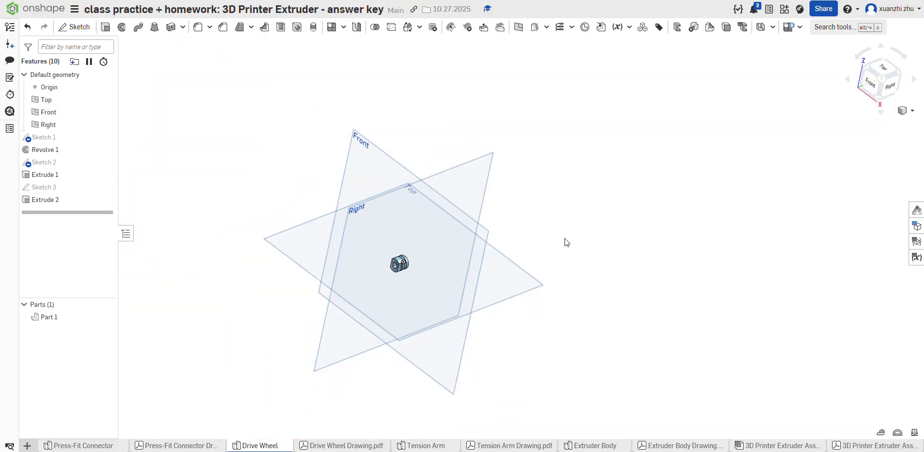
scroll(568, 245, up, 3)
scroll(714, 249, down, 5)
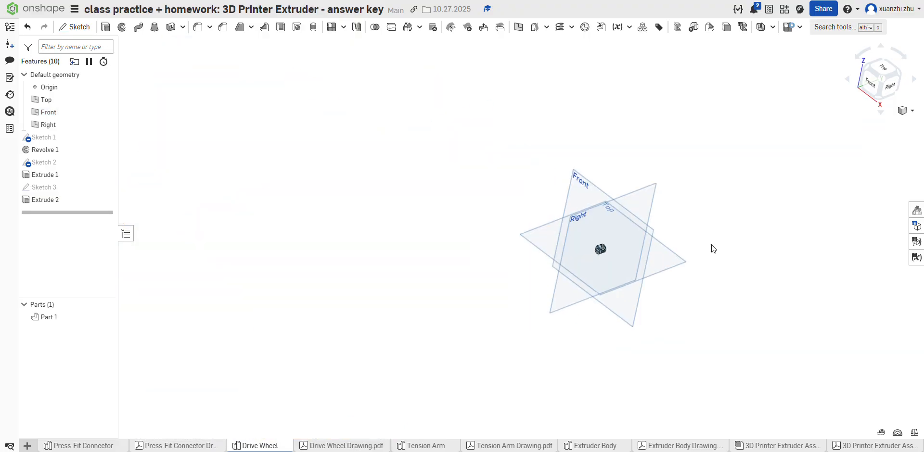
click(906, 110)
click(880, 124)
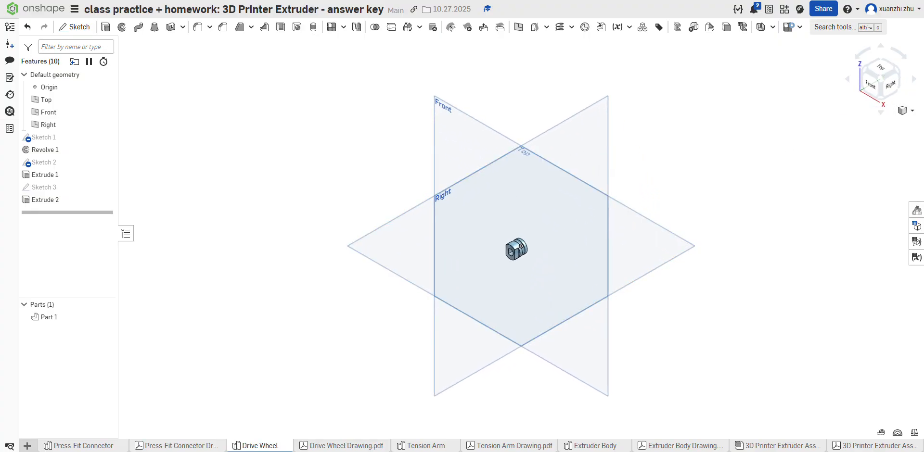
Step: Open the Tension Arm part studio and the Tension Arm drawing
click(424, 445)
click(510, 446)
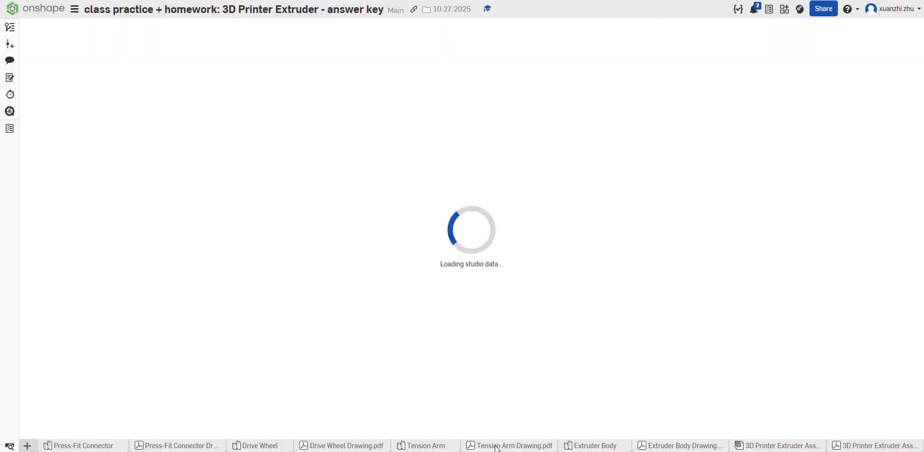
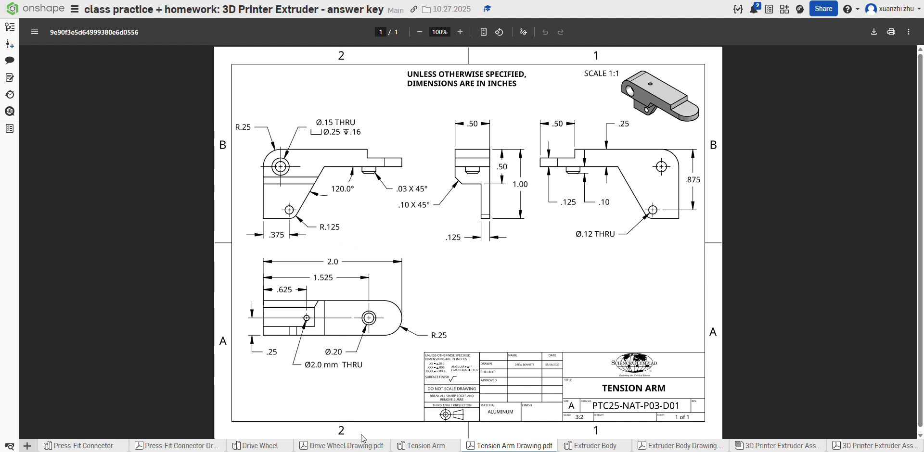
Step: Review the Tension Arm drawing and start a sketch on the Front plane of the Tension Arm part studio
mouse_move(418, 448)
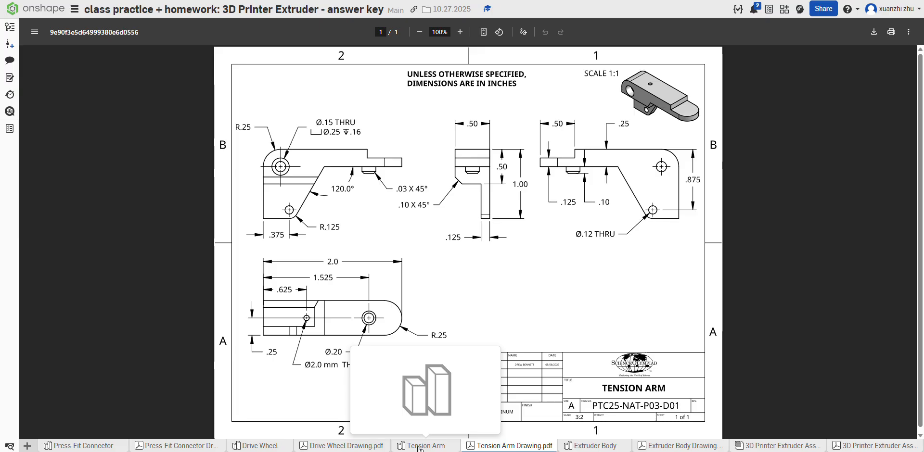
click(418, 447)
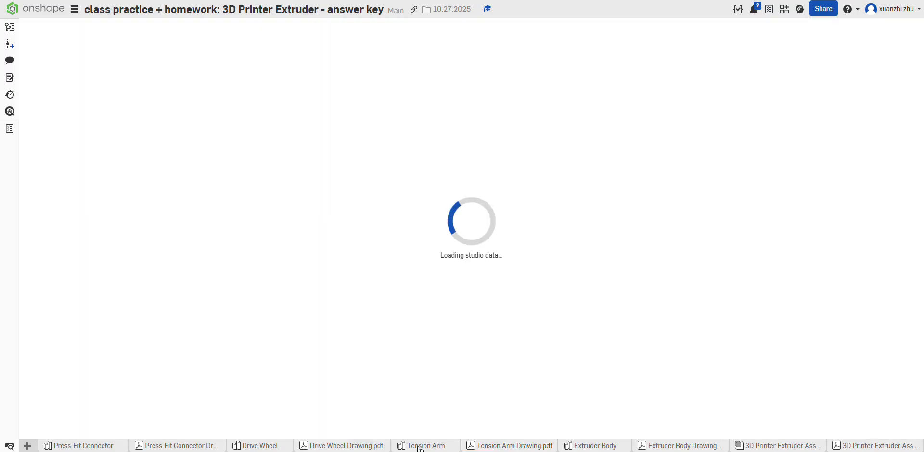
click(475, 447)
mouse_move(426, 448)
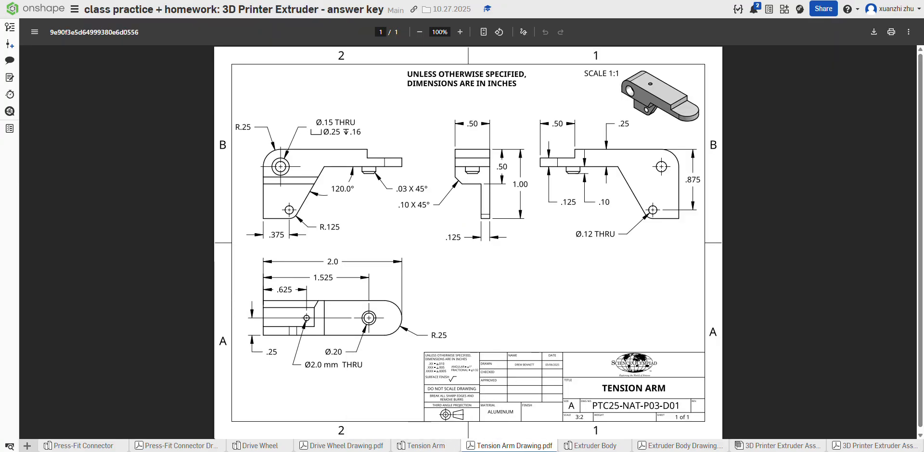
click(430, 447)
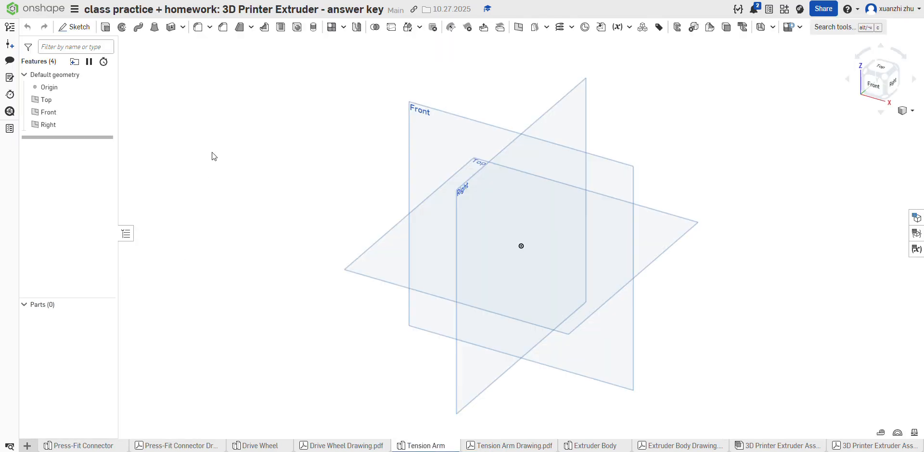
click(532, 448)
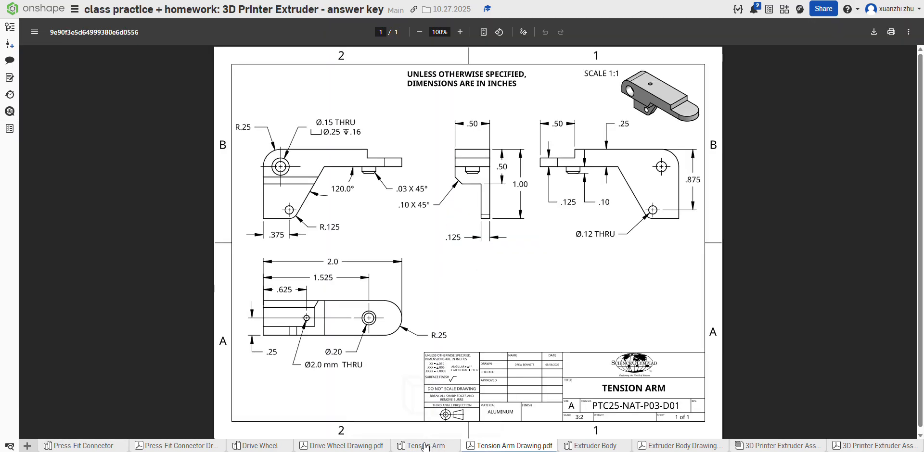
click(425, 447)
click(422, 128)
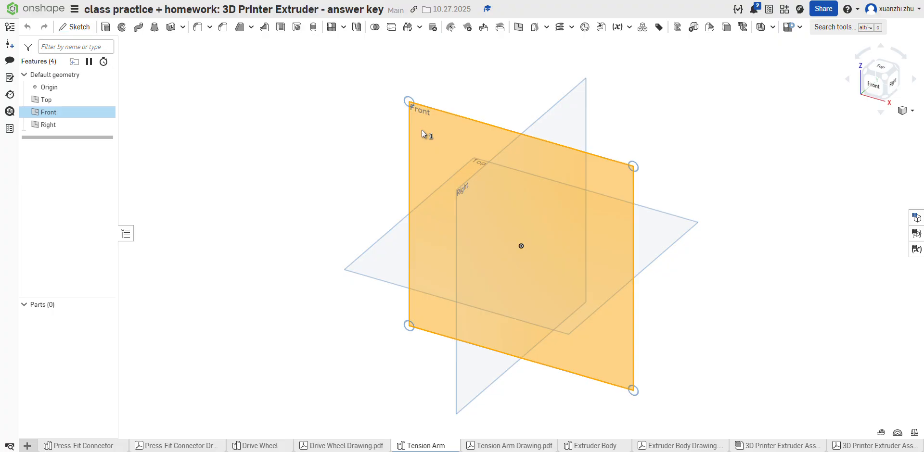
click(74, 27)
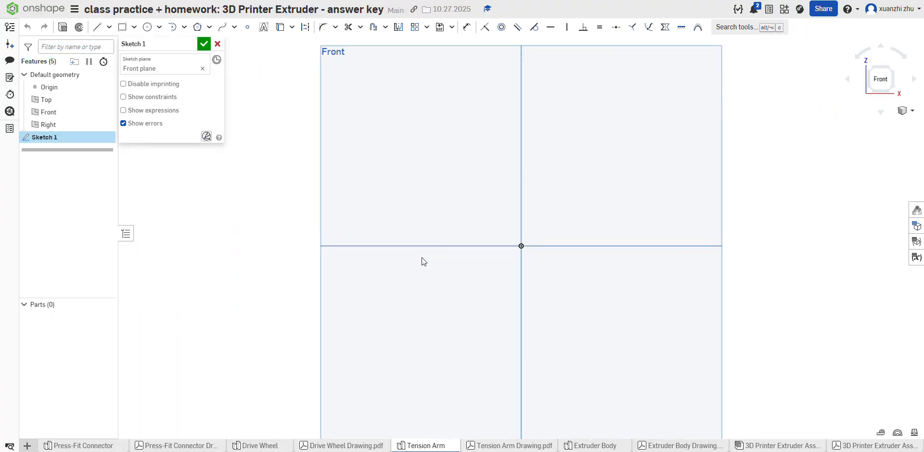
Step: Sketch a 1 in vertical line up from the origin and a 2 in horizontal line rightward from its upper end
key(l)
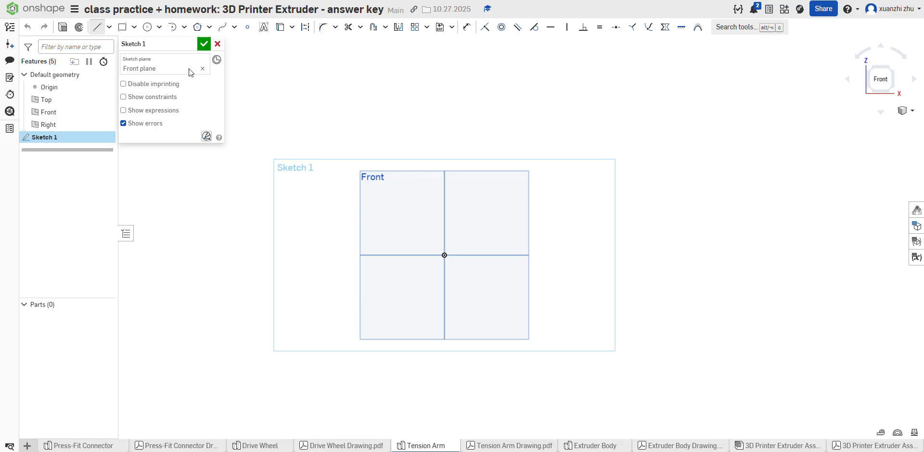
click(444, 255)
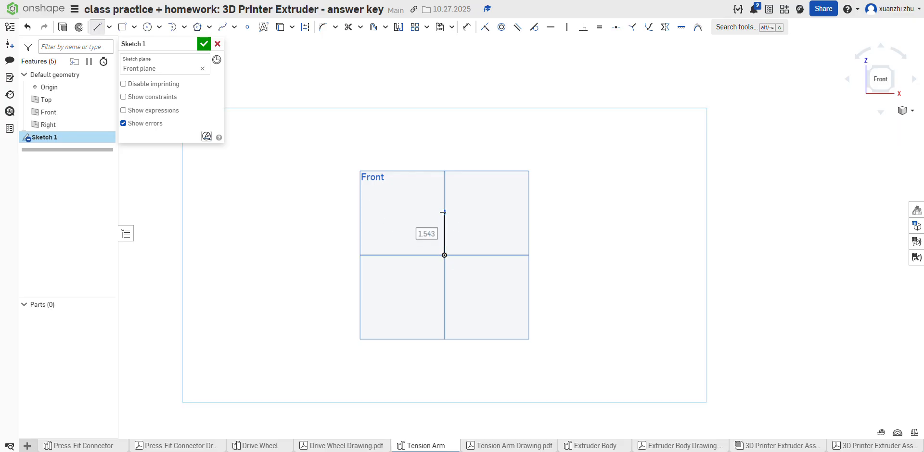
text(1)
key(Return)
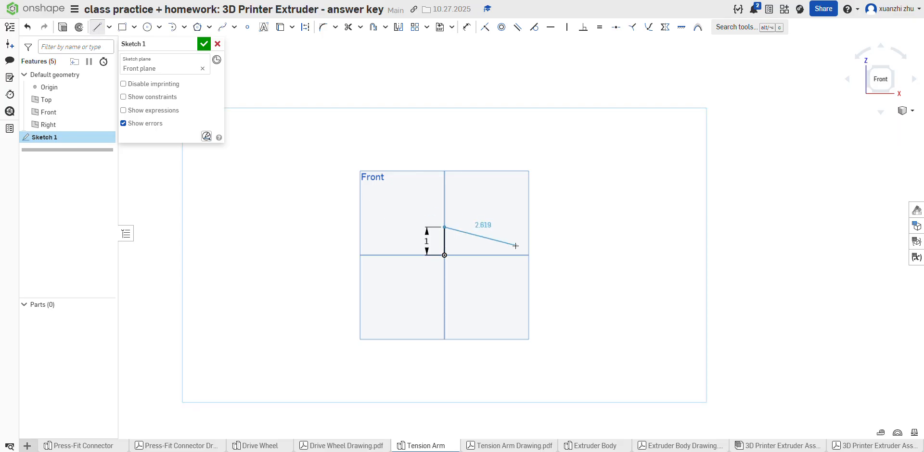
text(2)
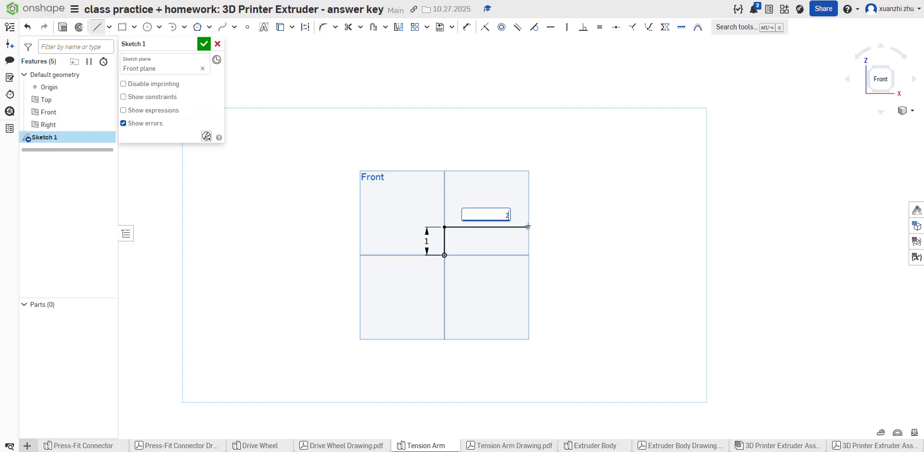
key(Return)
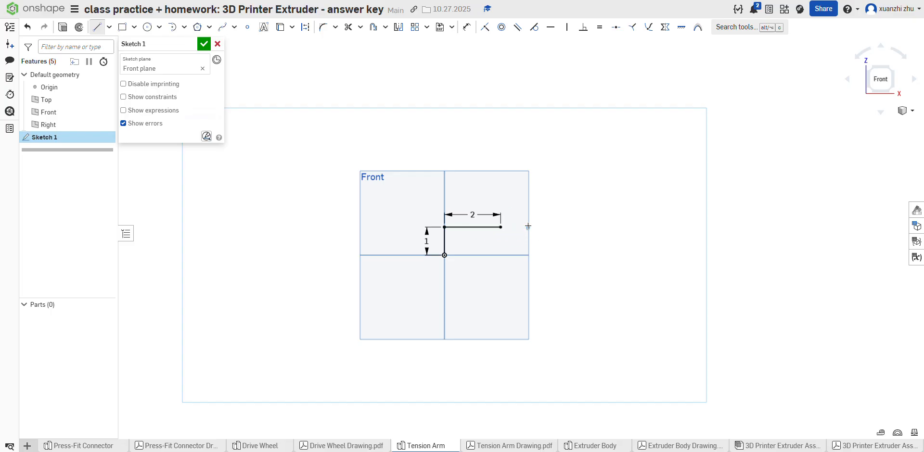
Step: Check the stepped end in the Tension Arm drawing and set the upper horizontal line's length to 2-.5 in
click(488, 445)
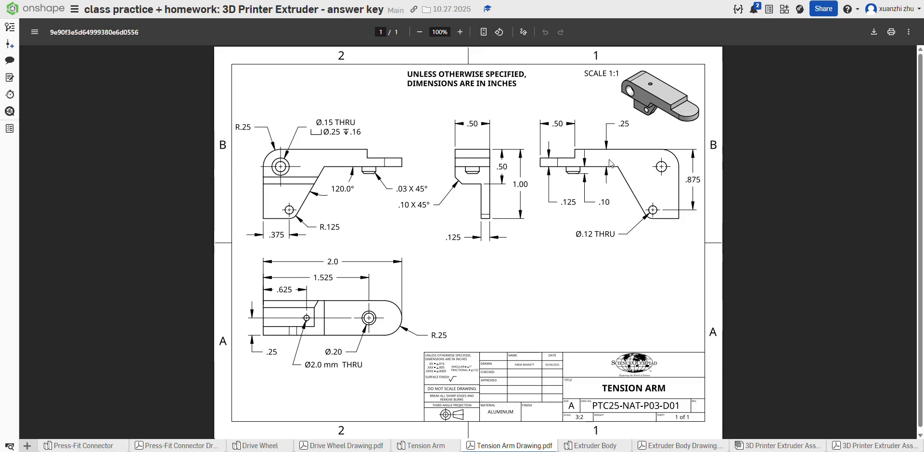
mouse_move(417, 448)
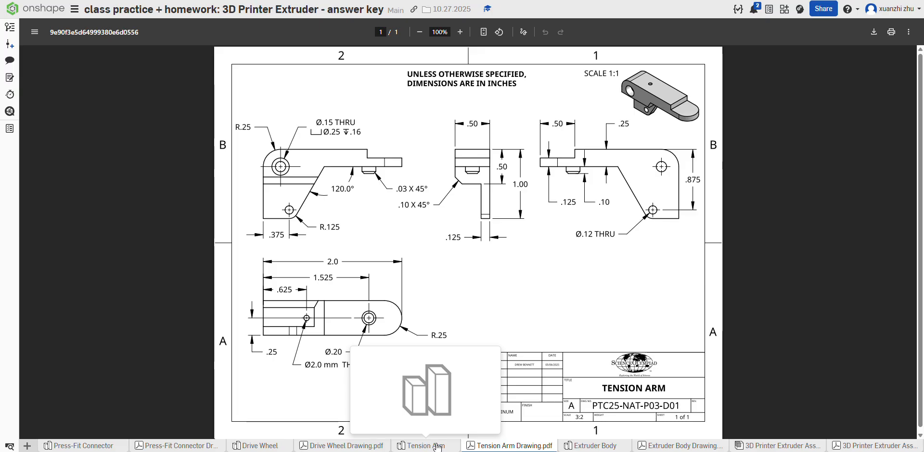
click(435, 446)
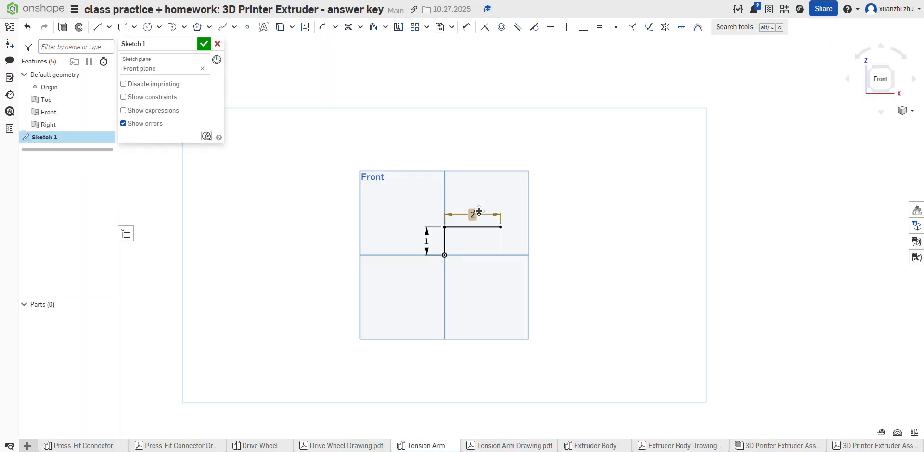
scroll(231, 220, down, 5)
scroll(328, 241, up, 4)
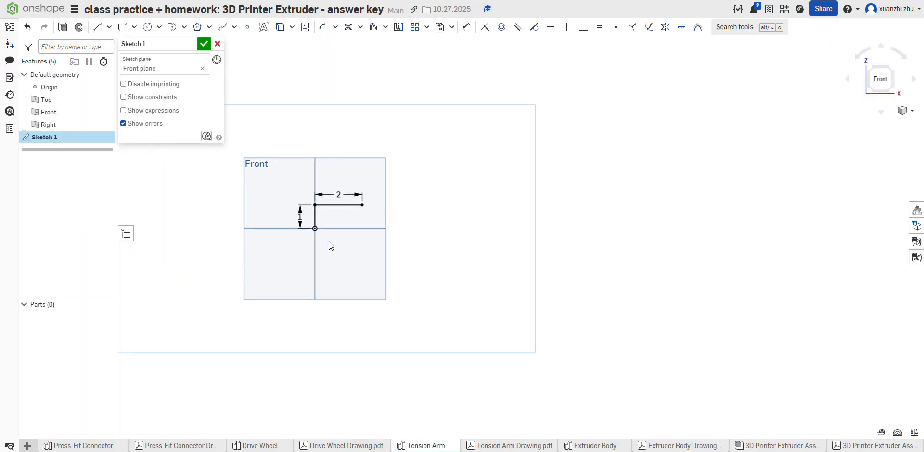
click(497, 447)
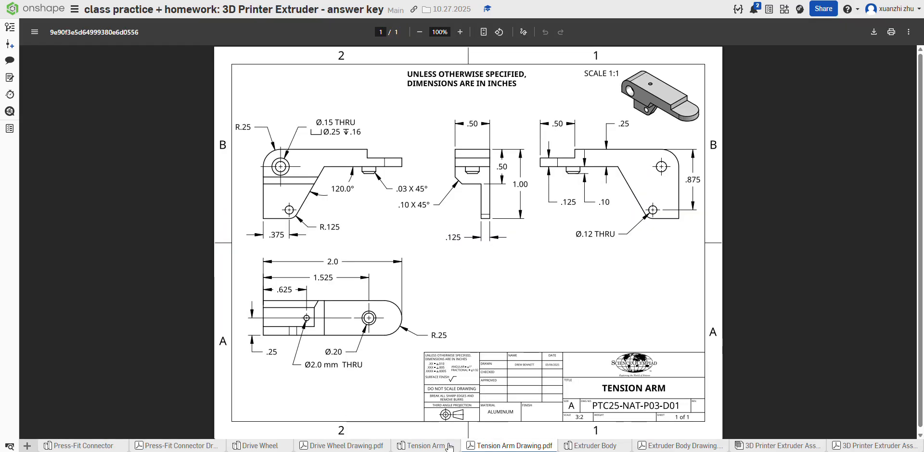
click(447, 446)
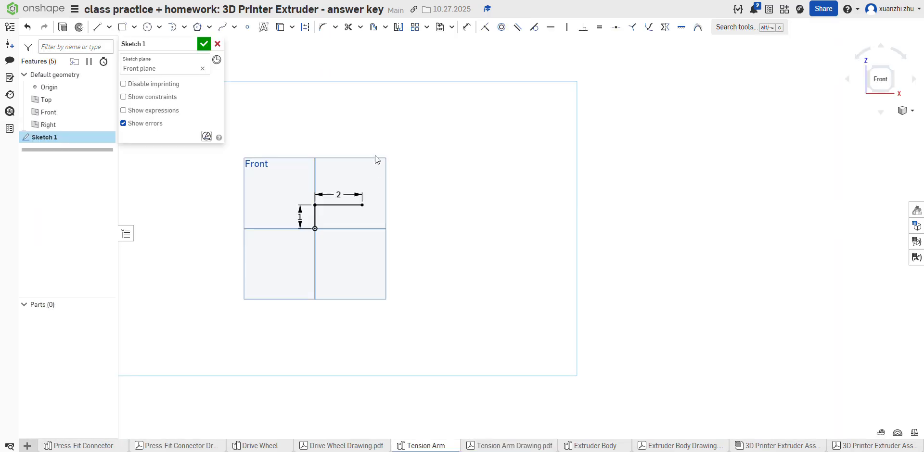
double_click(334, 193)
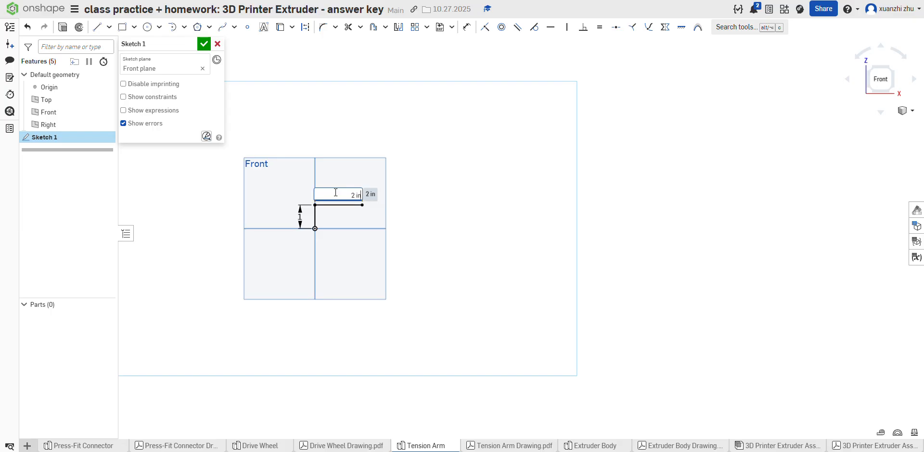
key(BackSpace)
key(BackSpace)
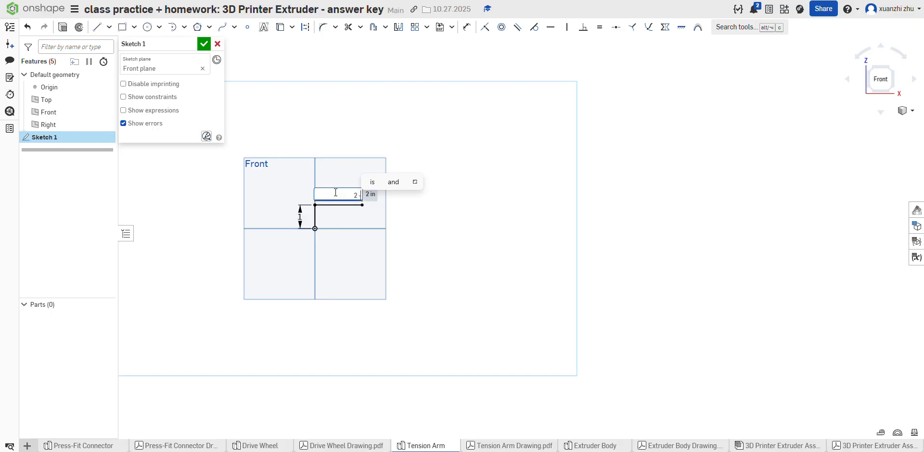
key(Return)
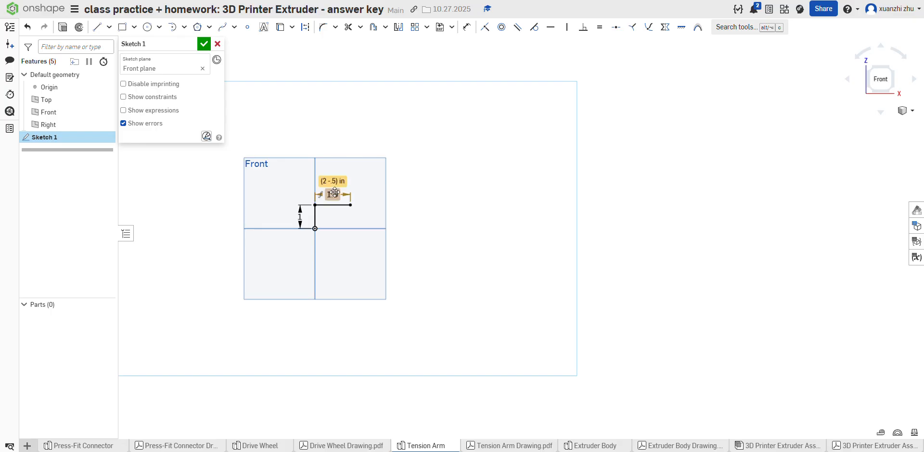
Step: Check the step height in the drawing and sketch a 0.125 in vertical line down from the upper line's right end
scroll(336, 193, up, 5)
scroll(345, 193, down, 3)
scroll(400, 223, up, 5)
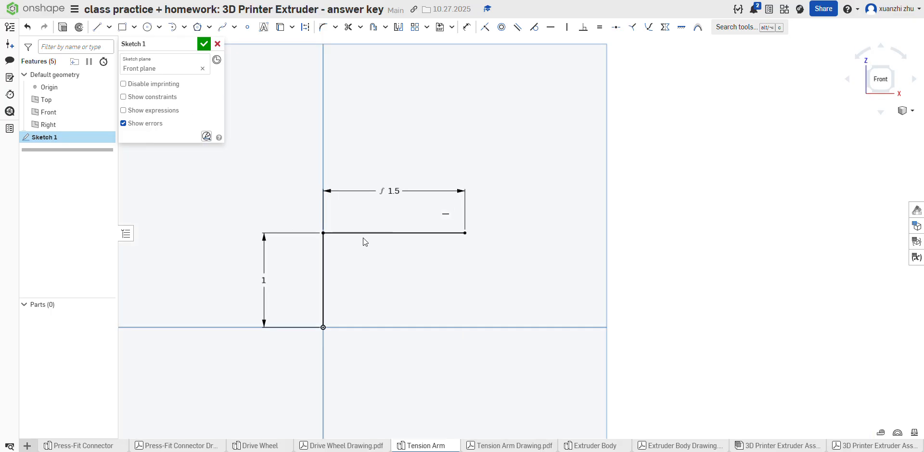
click(97, 27)
click(470, 446)
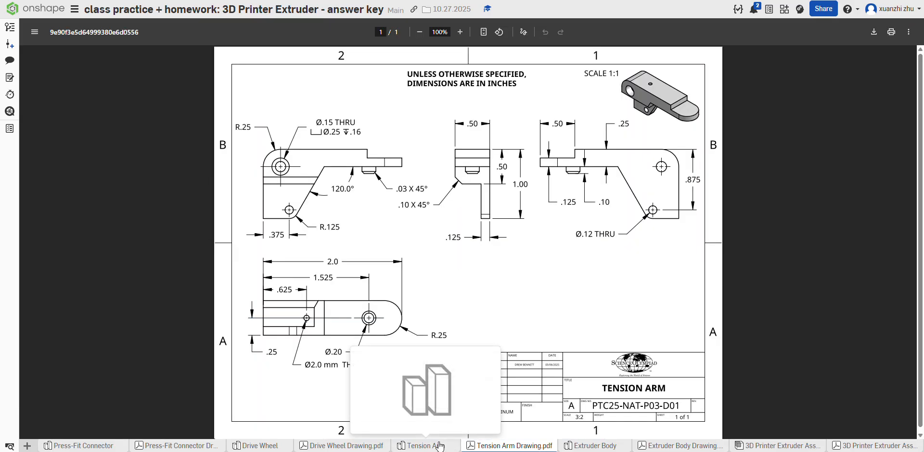
click(439, 447)
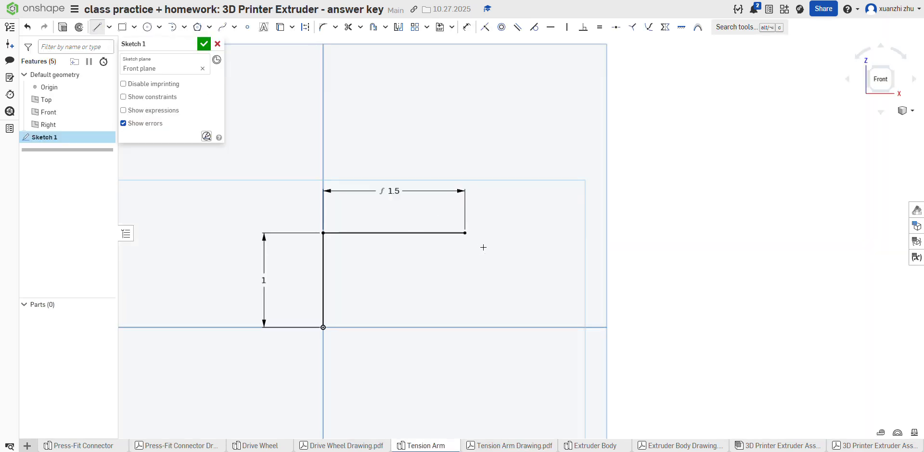
click(465, 233)
text(.1)
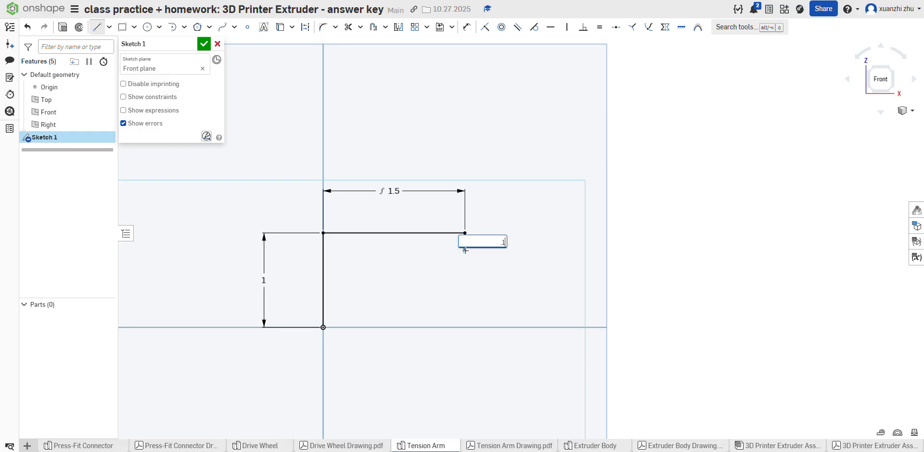
text(25)
key(Return)
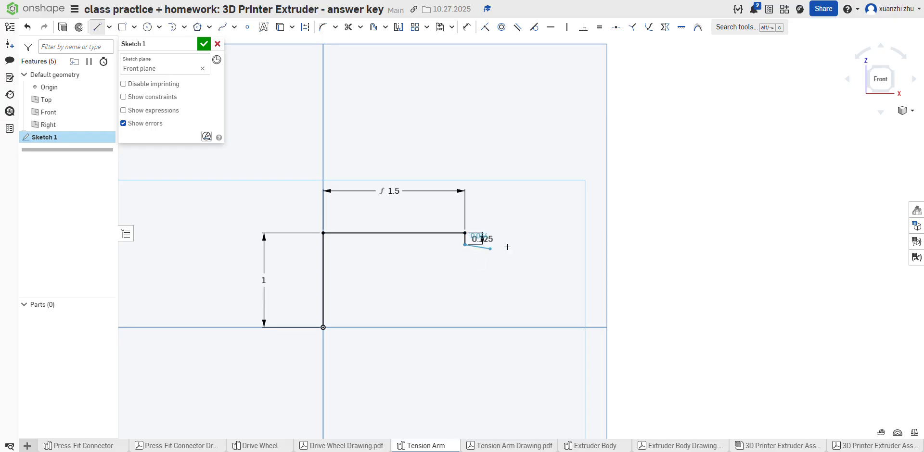
Step: Continue the profile with a 0.5 in line to the right and a 0.125 in line down, and consult the drawing for the lower edge
text(.5)
key(Return)
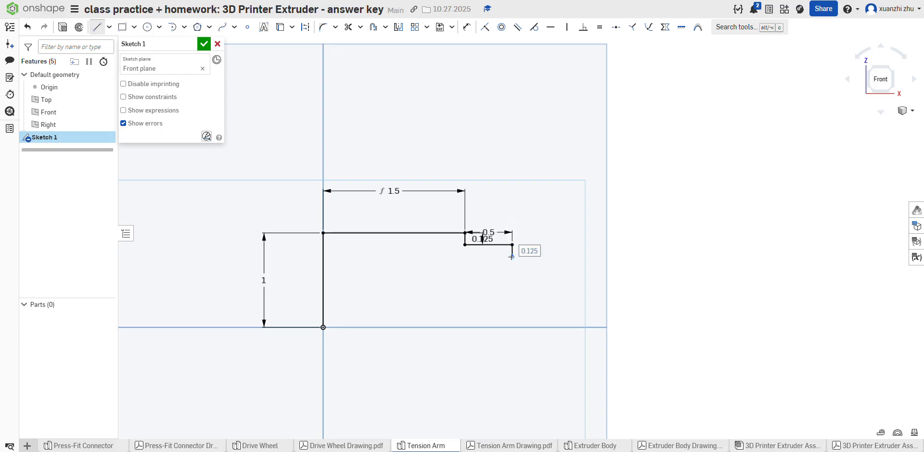
text(.125)
key(Return)
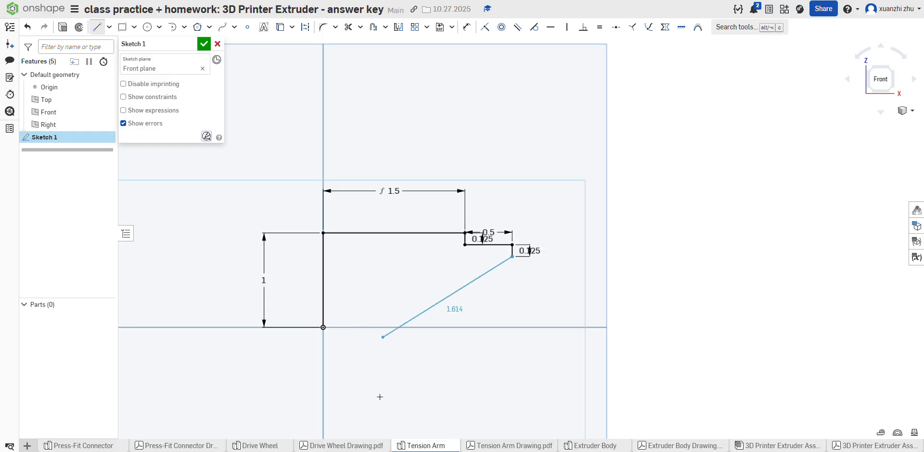
click(498, 447)
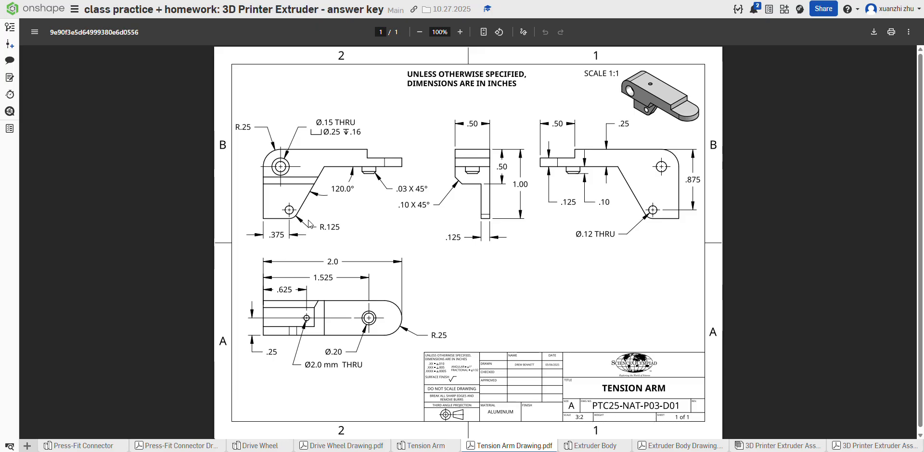
click(437, 447)
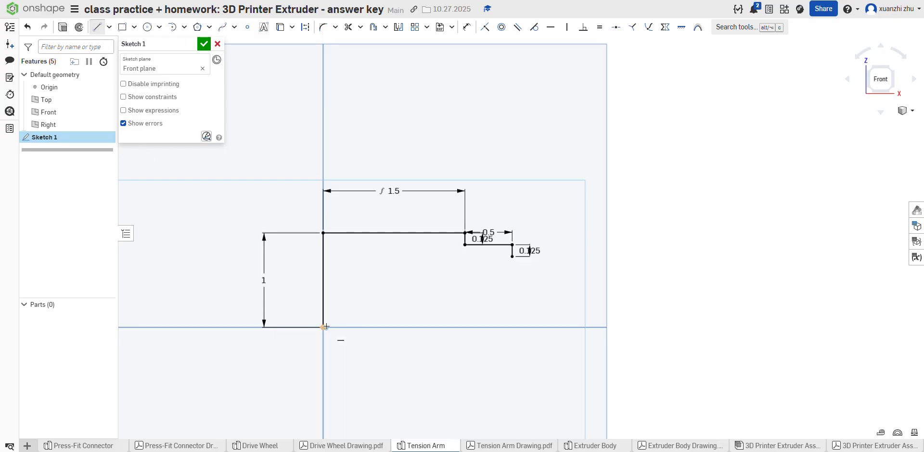
click(324, 328)
click(358, 327)
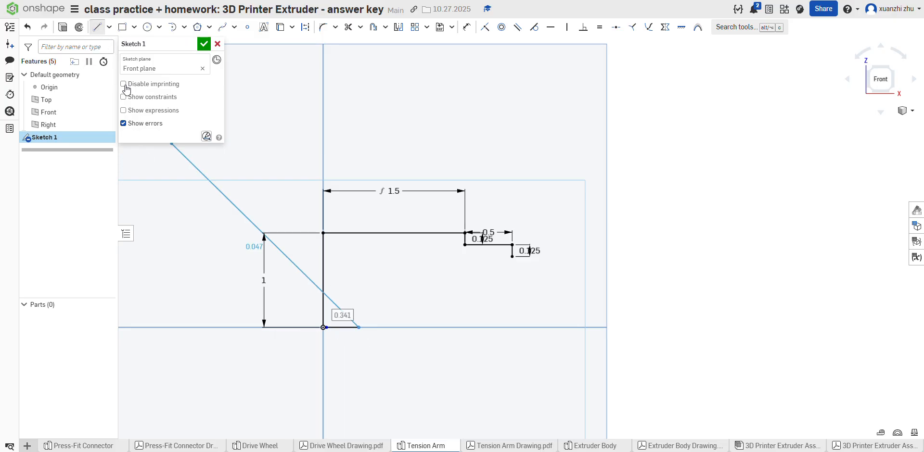
click(102, 32)
click(27, 27)
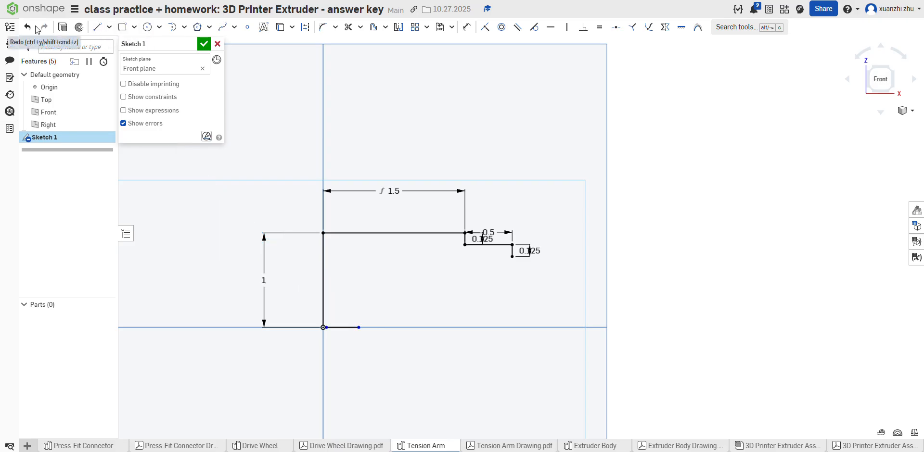
Step: Sketch a 0.375 in horizontal line to the right from the origin as the profile's lower edge
click(97, 27)
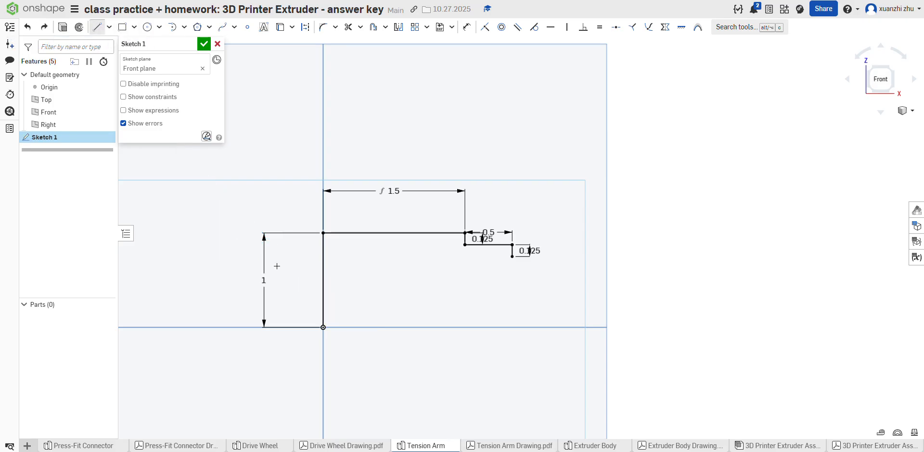
click(323, 328)
key(Tab)
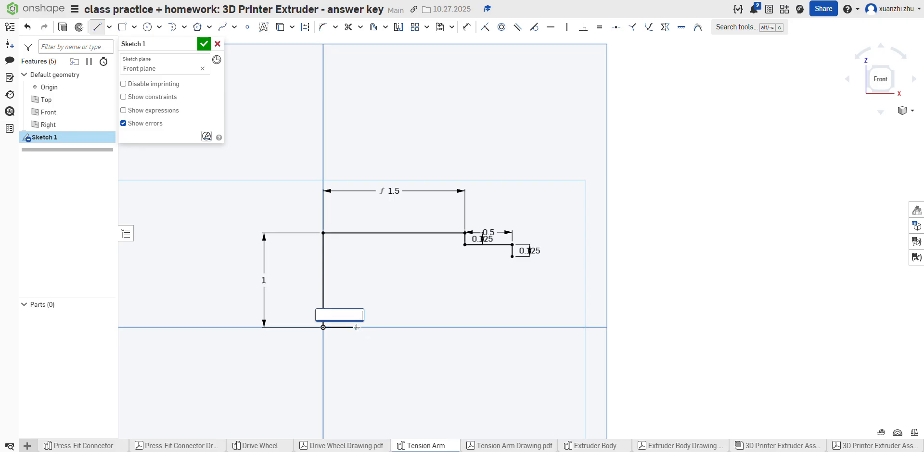
key(Return)
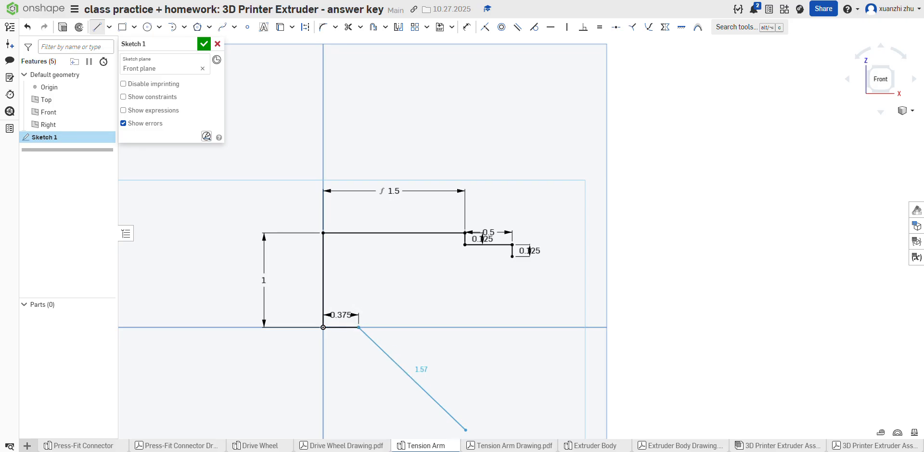
Step: Check the lower end in the Tension Arm drawing and extend the profile's lower edge with a 0.125 in horizontal line
click(493, 446)
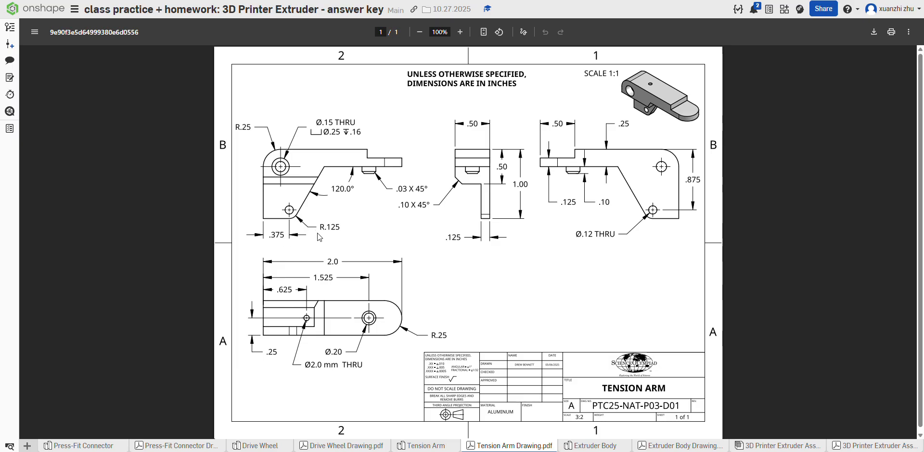
click(428, 447)
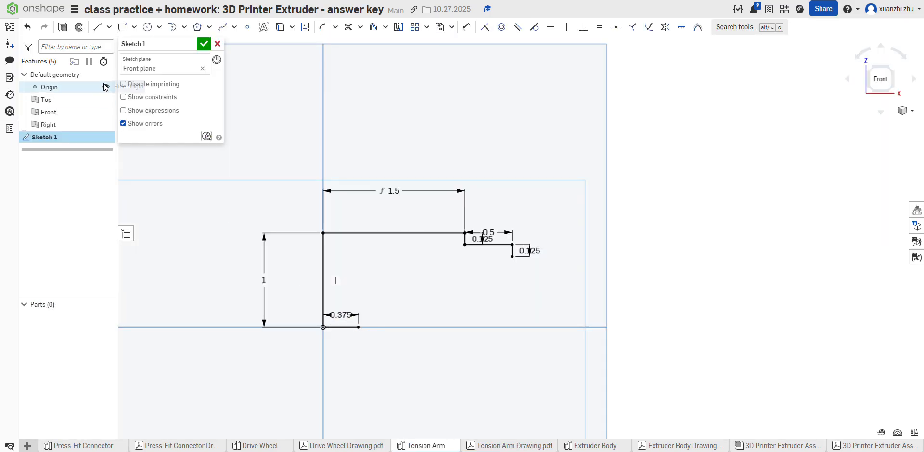
click(94, 27)
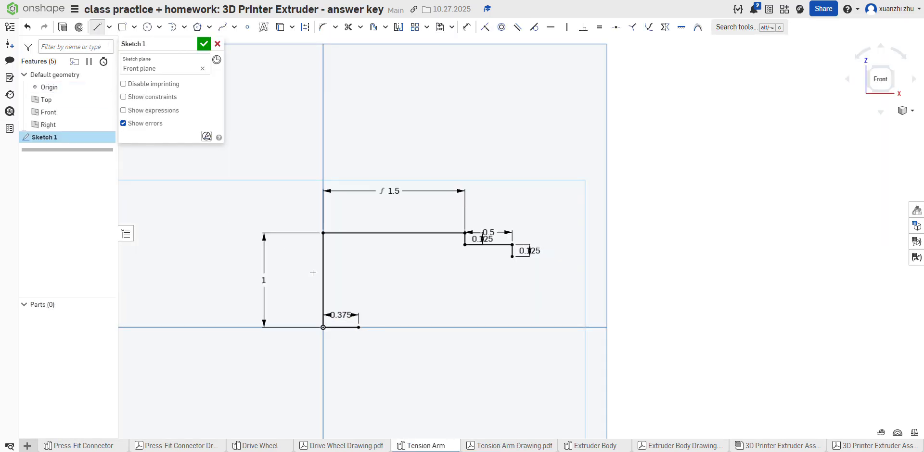
click(359, 327)
text(15)
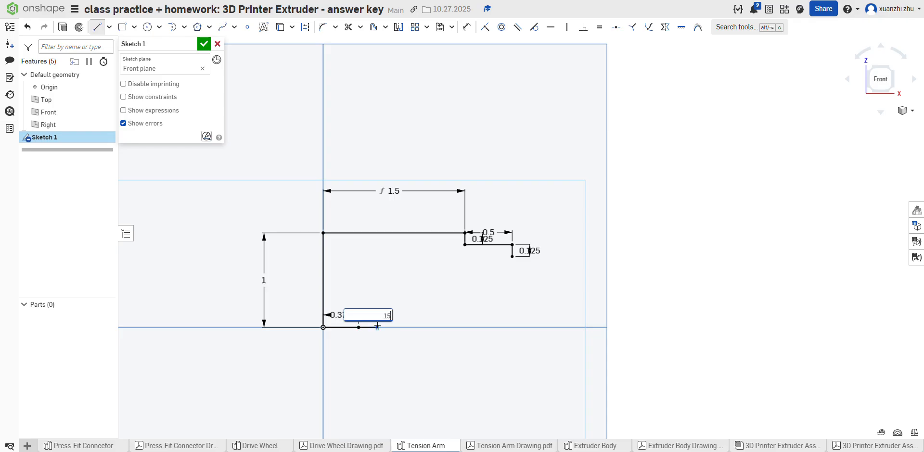
text(25)
key(Return)
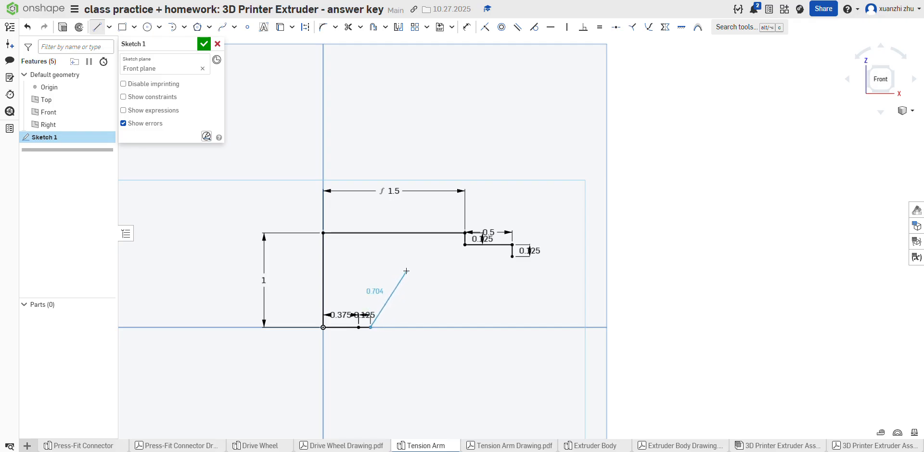
Step: Sketch a slanted line about 0.991 in long up from the lower edge, and close the arm's underside with a horizontal line about 1.014 in long
click(421, 249)
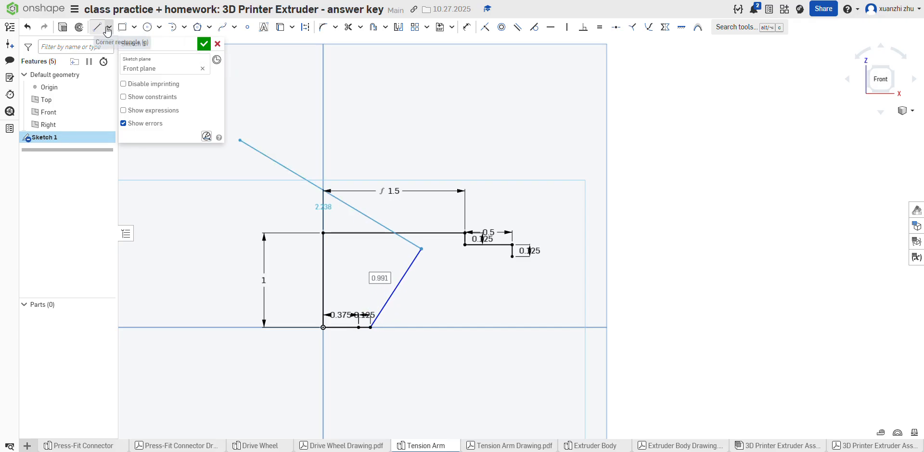
click(97, 28)
click(98, 28)
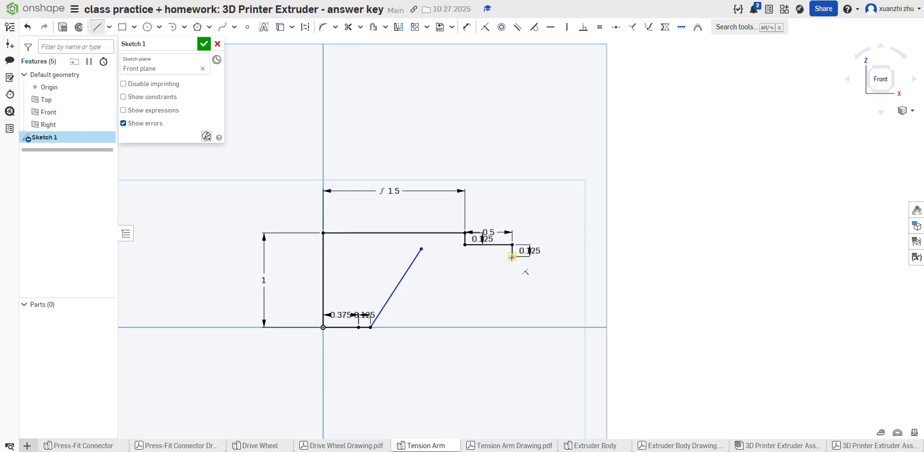
click(512, 257)
click(417, 256)
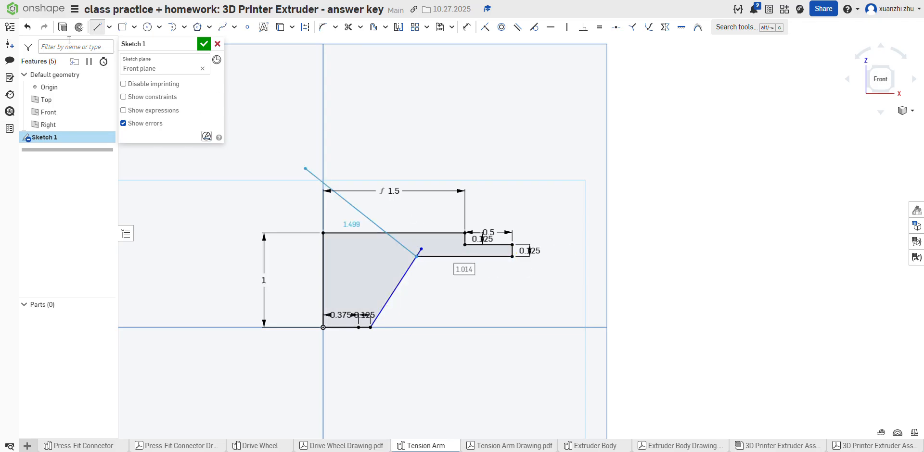
click(91, 27)
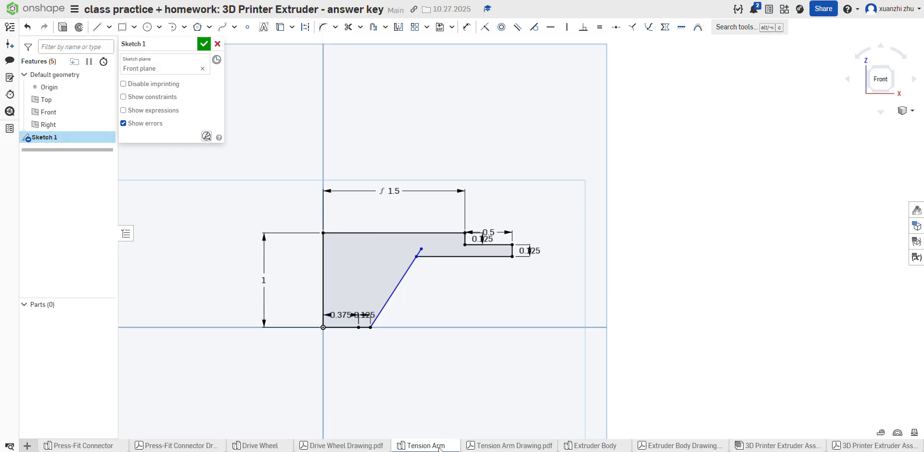
Step: Check the slant angle in the drawing and set the angle between the slanted line and the lower edge to 120 degrees
click(491, 446)
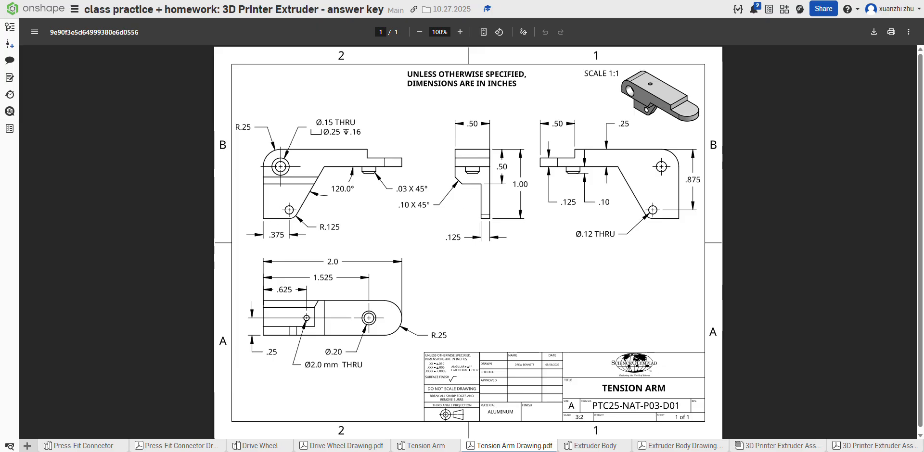
click(439, 446)
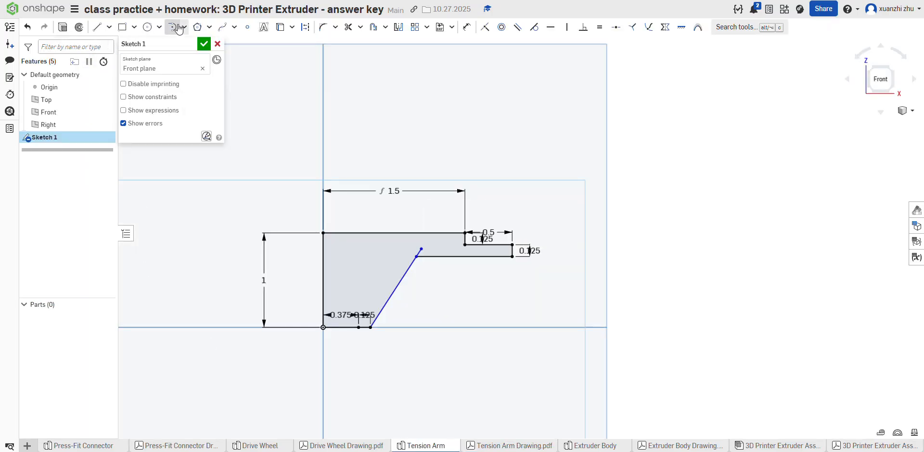
click(466, 27)
click(396, 288)
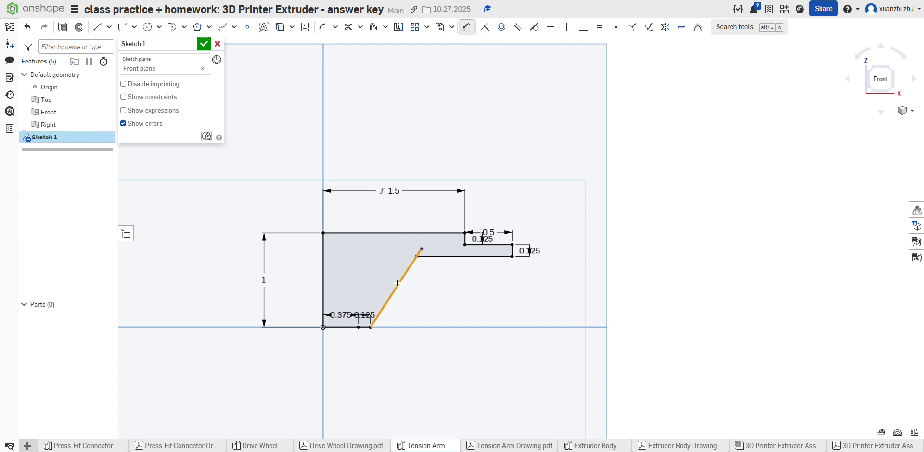
click(348, 328)
click(360, 286)
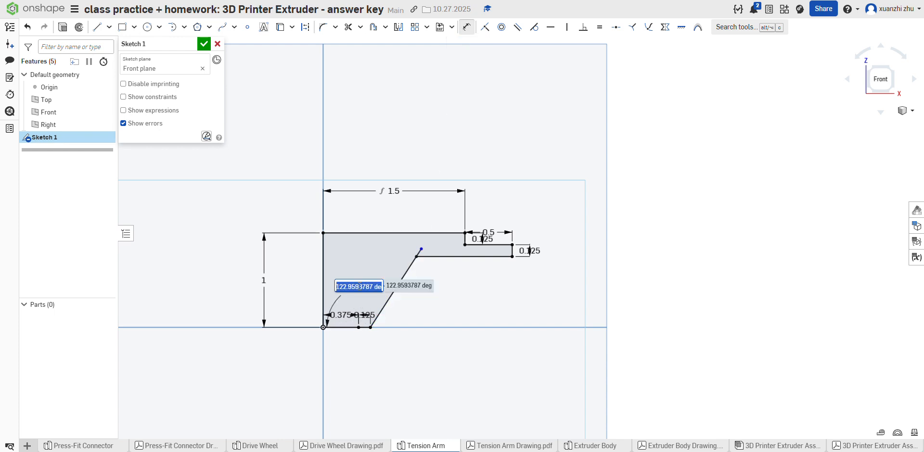
text(120)
key(Return)
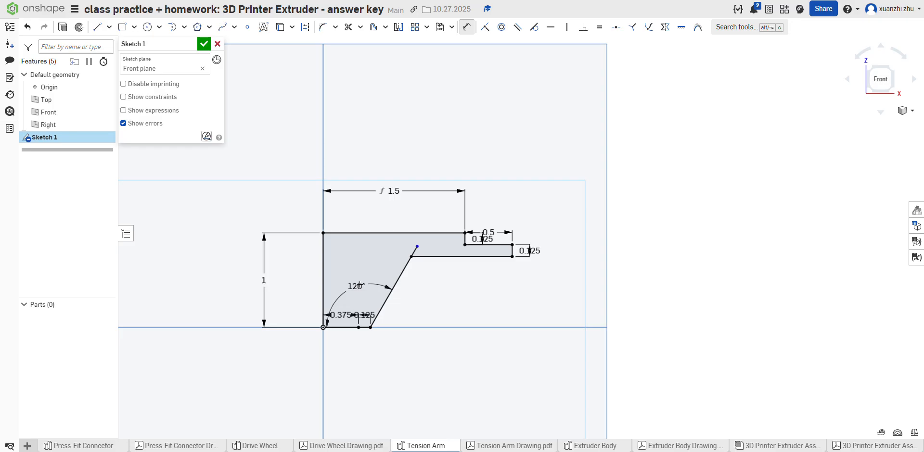
Step: Add a driven angle dimension between the slanted line and the arm's underside, and trim the slanted line's overhang past the underside
click(423, 256)
click(407, 264)
click(426, 278)
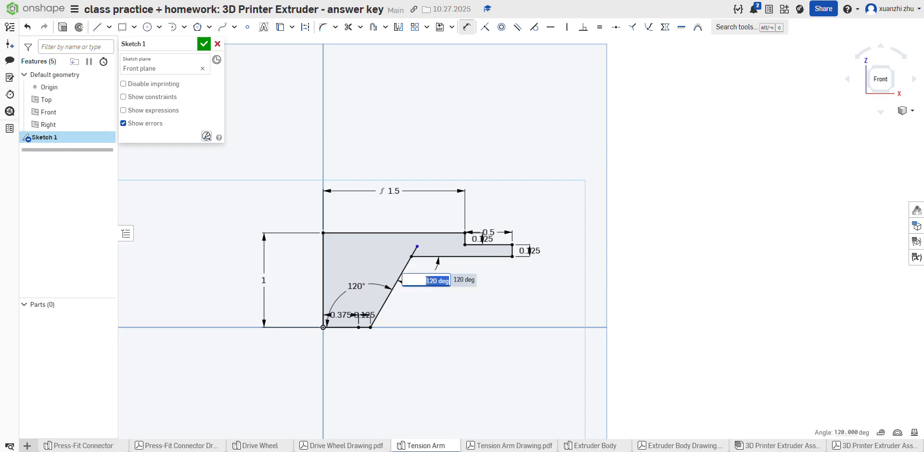
key(Return)
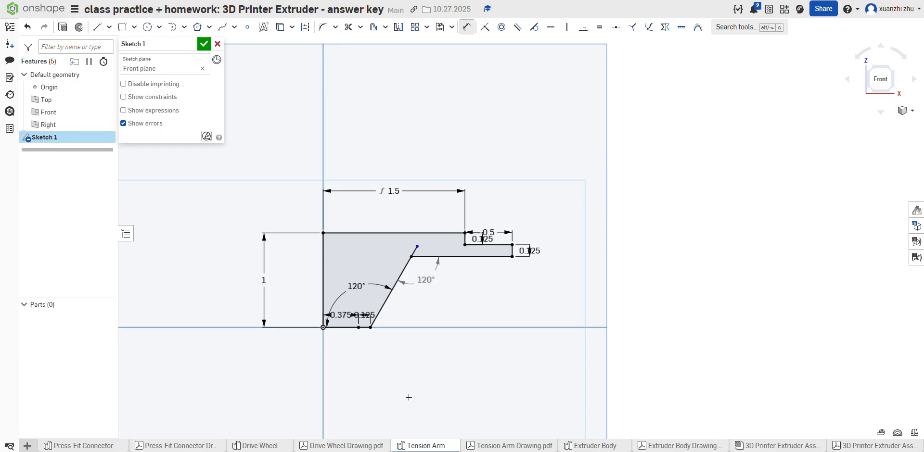
click(348, 27)
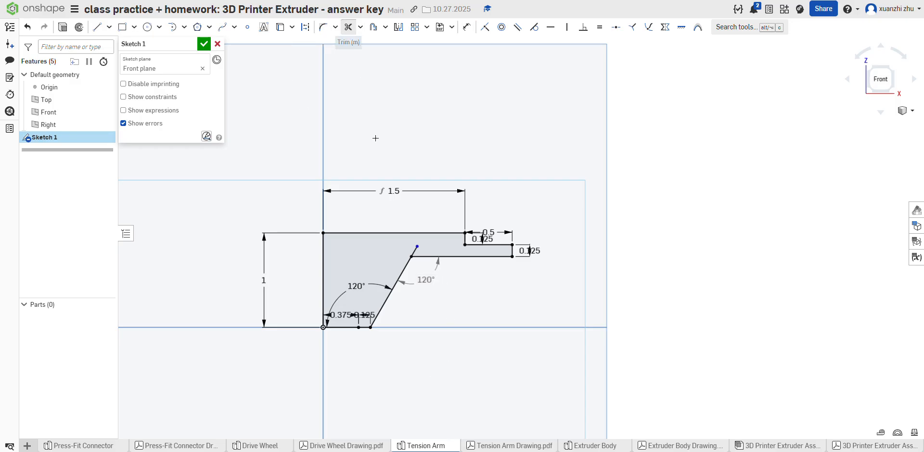
click(415, 249)
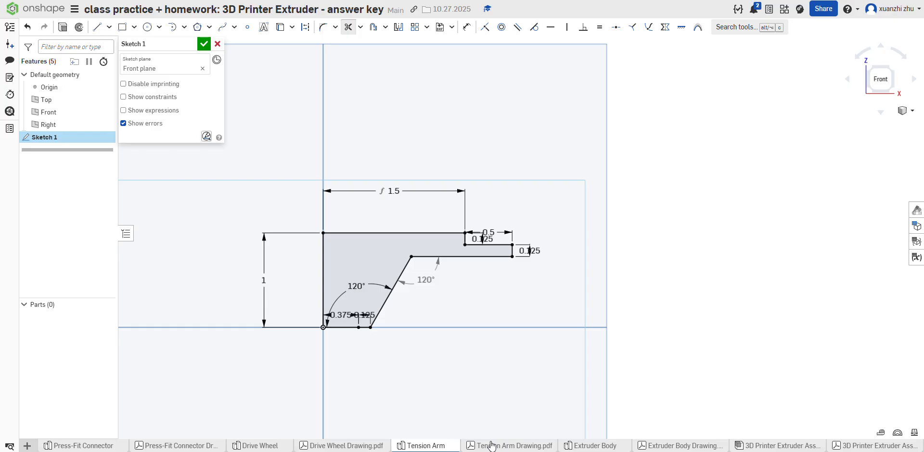
Step: Check the corner radius in the drawing and fillet the profile's upper-left corner with a 0.25 in radius
click(510, 446)
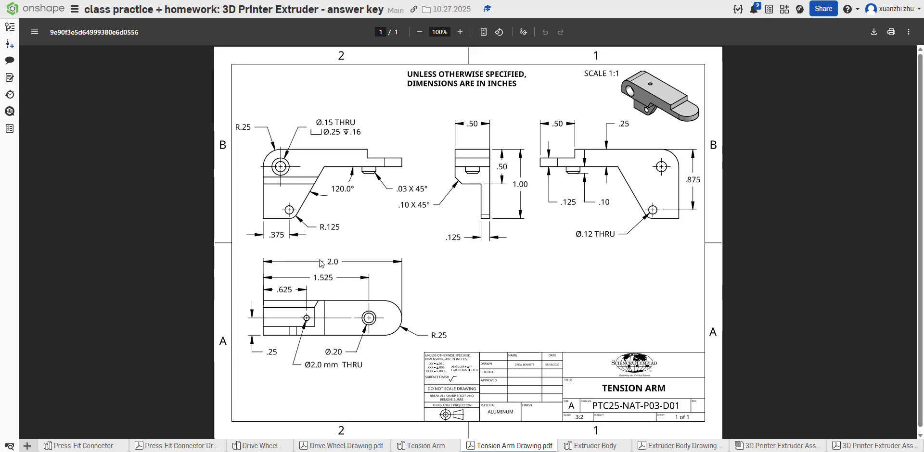
click(423, 446)
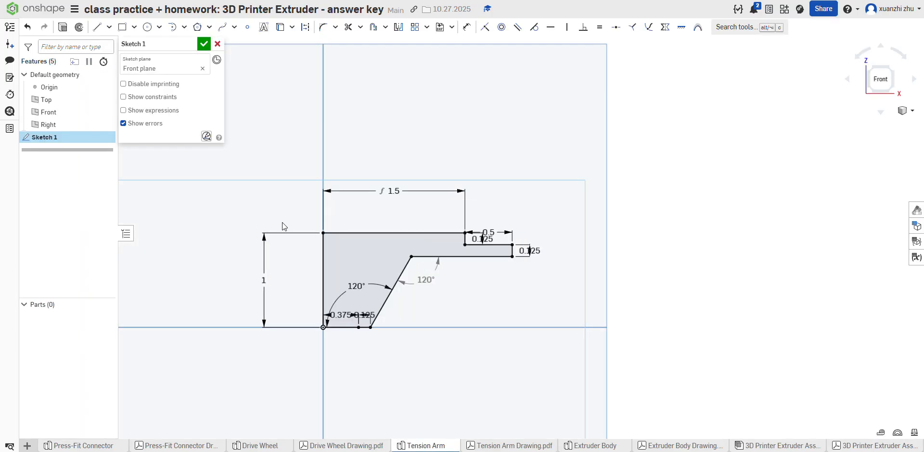
scroll(268, 208, down, 3)
scroll(306, 216, up, 5)
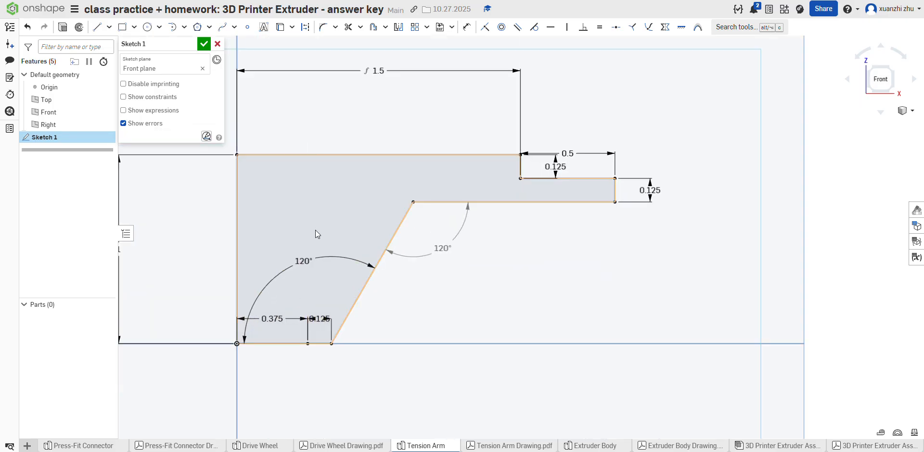
scroll(316, 230, down, 3)
scroll(312, 245, up, 3)
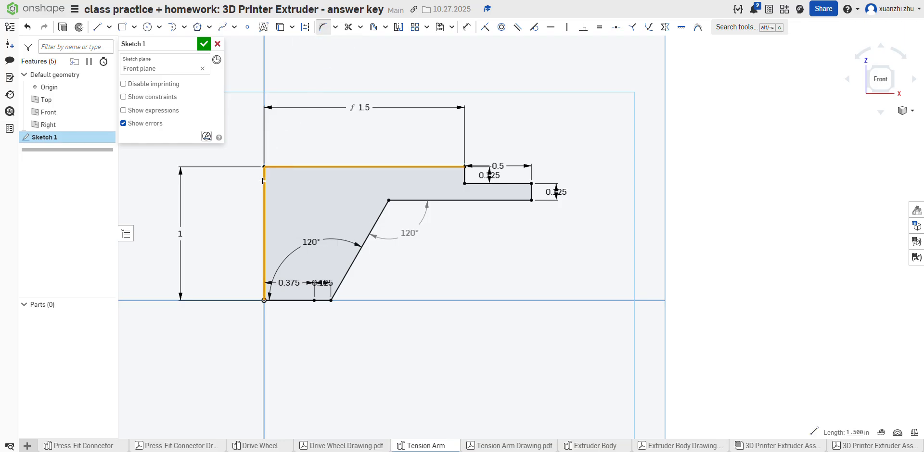
click(293, 179)
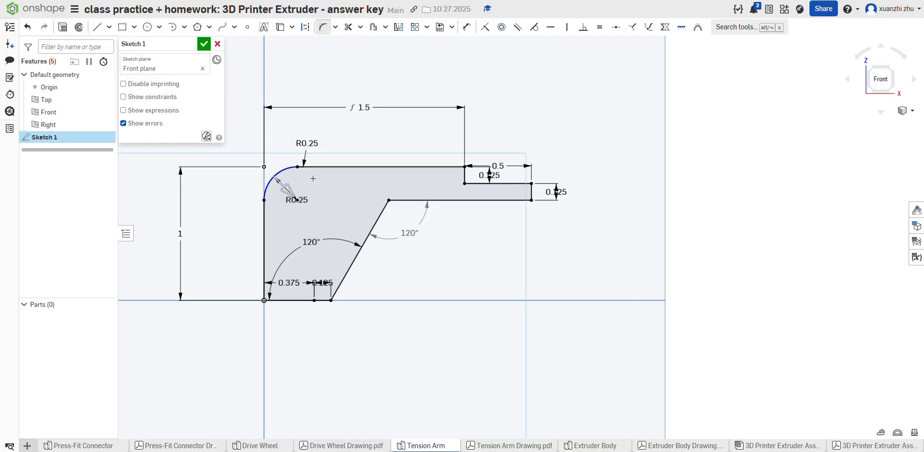
Step: Fillet the corner between the slanted line and the lower edge with a 0.125 in radius
click(324, 28)
click(342, 282)
click(321, 300)
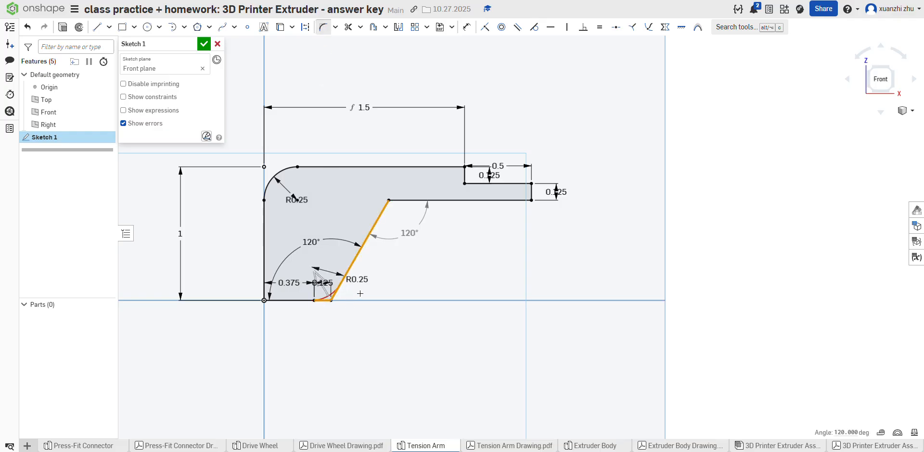
click(338, 287)
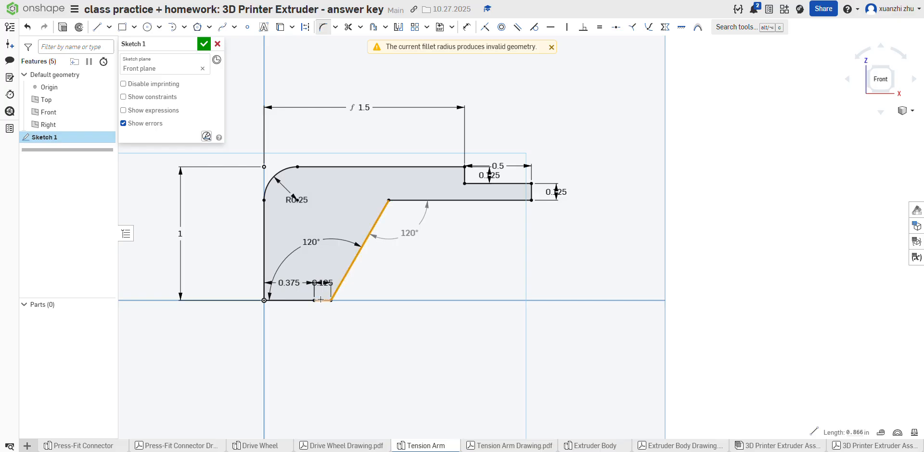
click(322, 300)
double_click(357, 280)
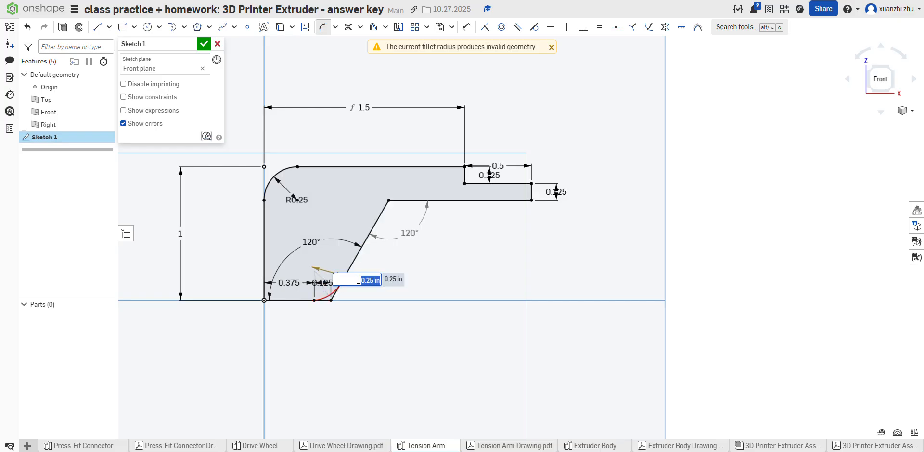
text(125)
key(Return)
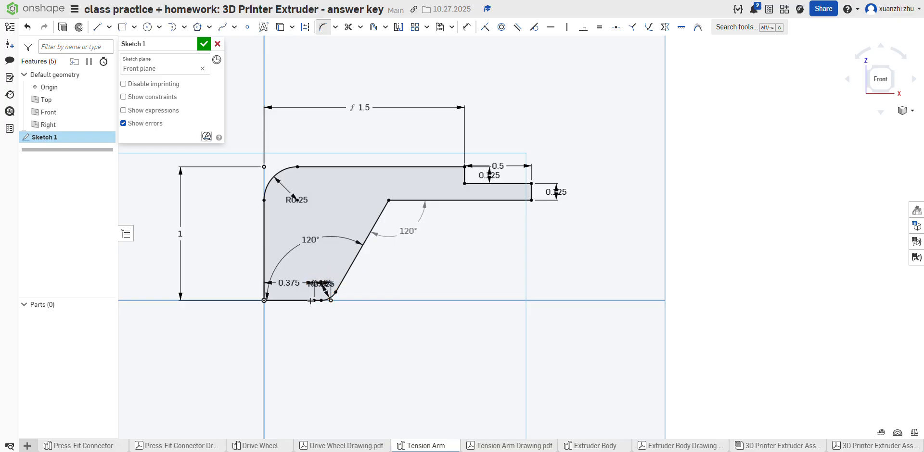
Step: Examine the lower corner fillet and the overall side profile up close
scroll(310, 301, up, 5)
scroll(333, 307, down, 7)
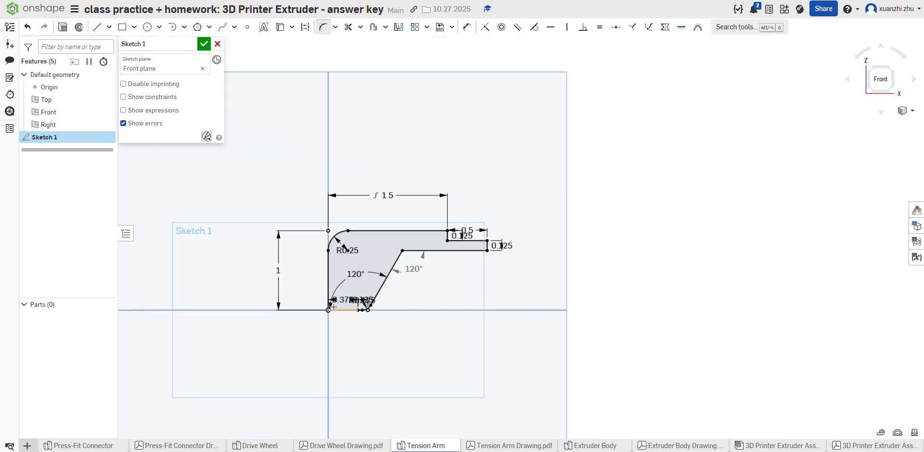
scroll(333, 307, up, 6)
scroll(386, 330, up, 2)
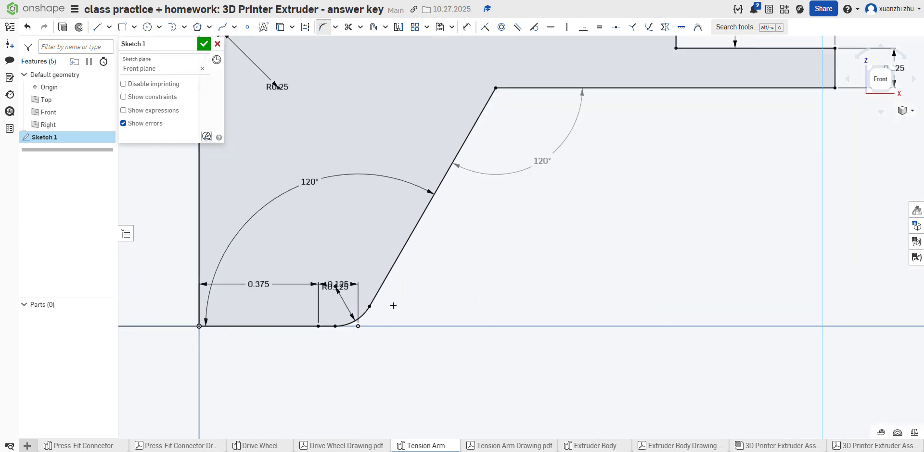
scroll(383, 304, down, 5)
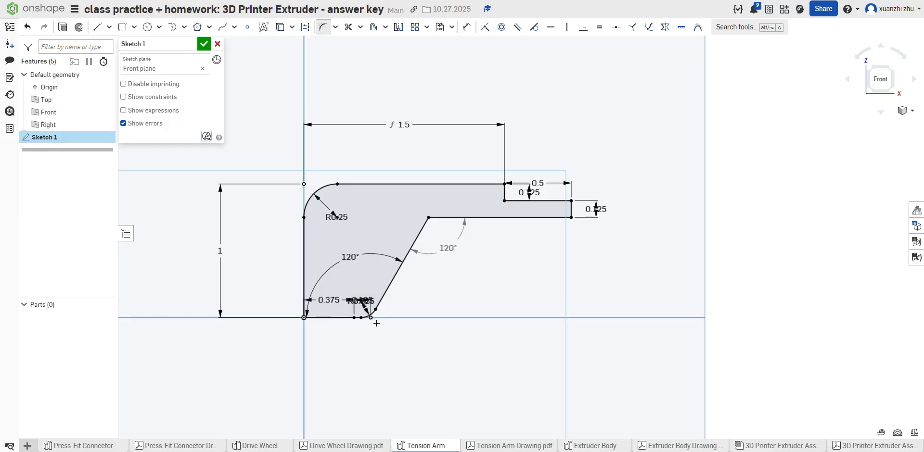
scroll(377, 323, up, 1)
scroll(336, 262, down, 3)
scroll(353, 276, up, 3)
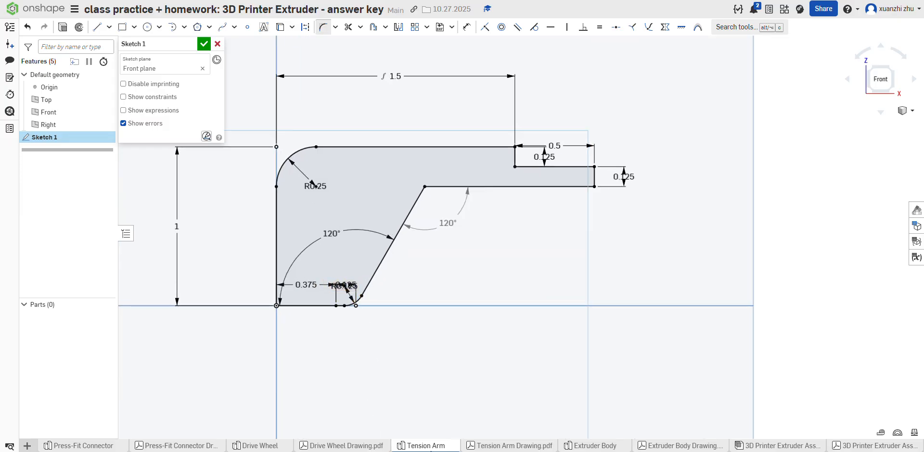
Step: Compare the finished side profile with the views and dimensions in the Tension Arm drawing
click(496, 447)
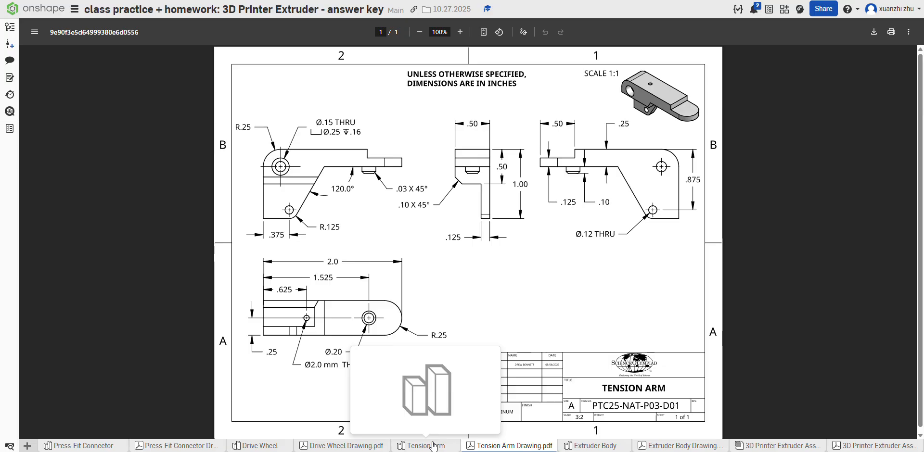
click(434, 446)
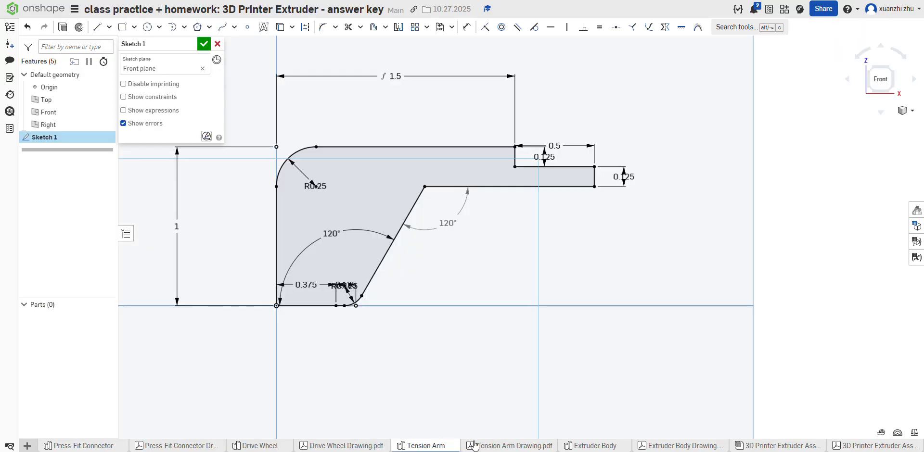
click(476, 446)
mouse_move(439, 448)
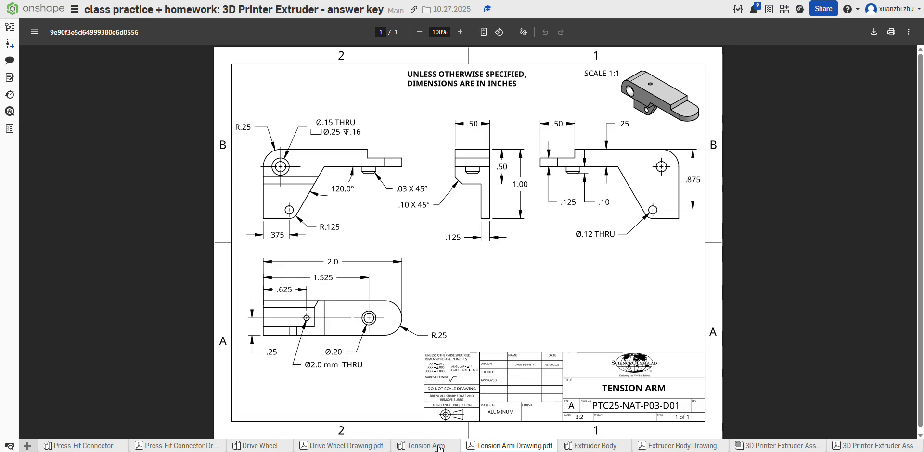
click(438, 448)
click(477, 446)
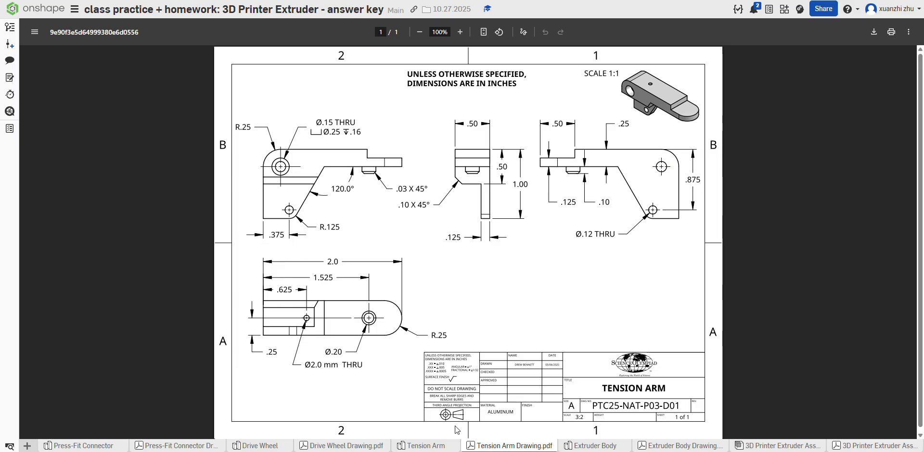
click(434, 447)
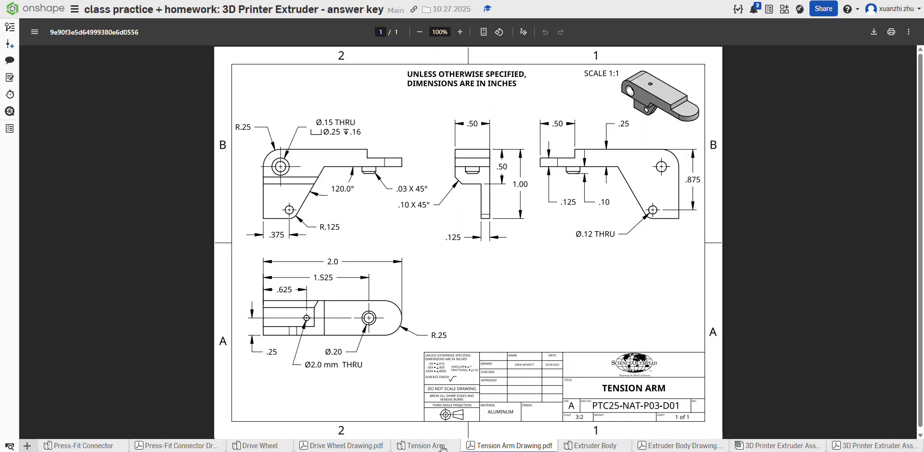
Step: Sketch a 0.12 in diameter circle inside the profile, just above its lower fillet
click(443, 447)
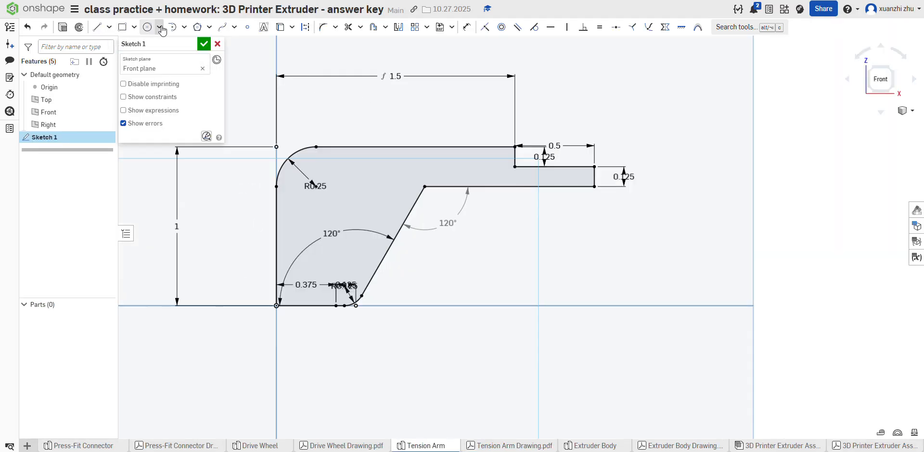
click(147, 27)
click(343, 269)
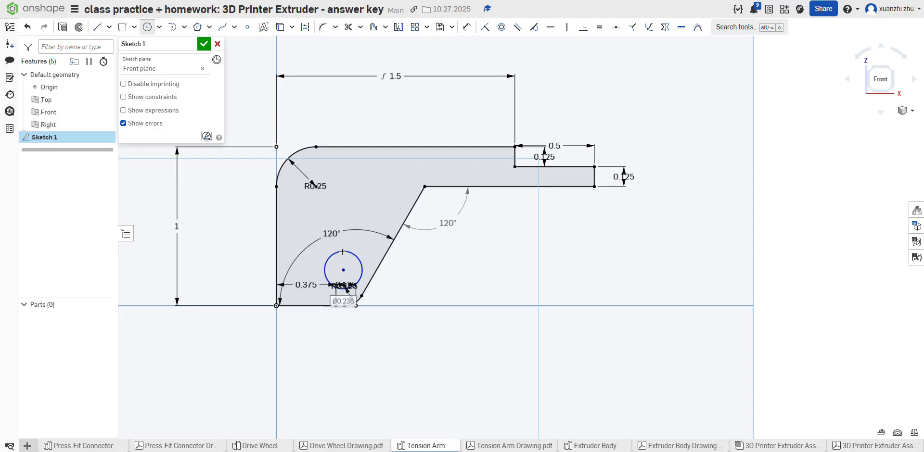
text(0.125)
key(Return)
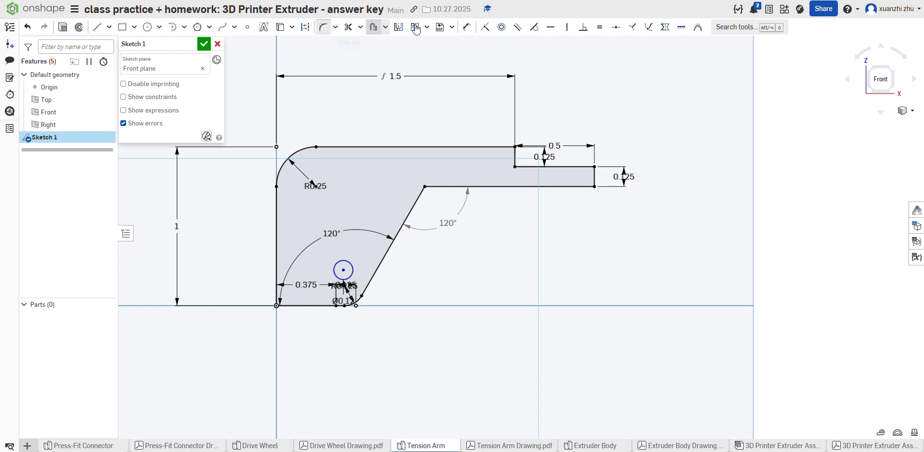
Step: Dimension the circle's center 0.875 in below the profile's upper edge
click(466, 27)
click(343, 270)
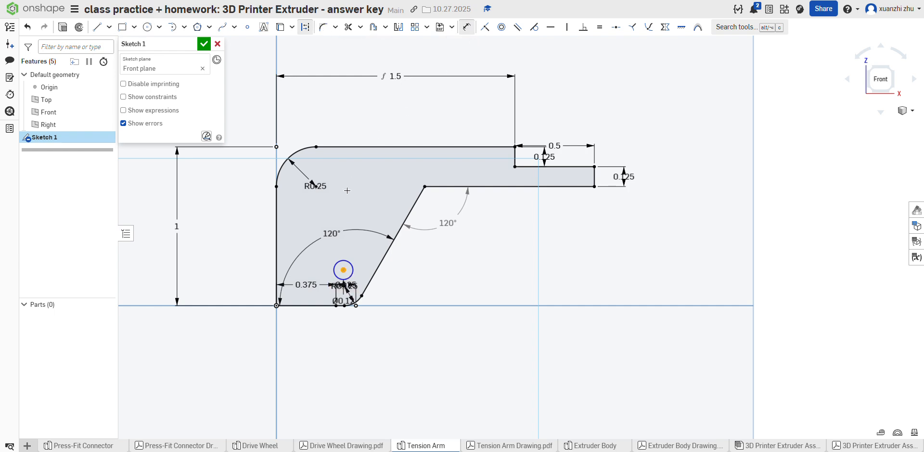
click(341, 146)
click(341, 196)
key(BackSpace)
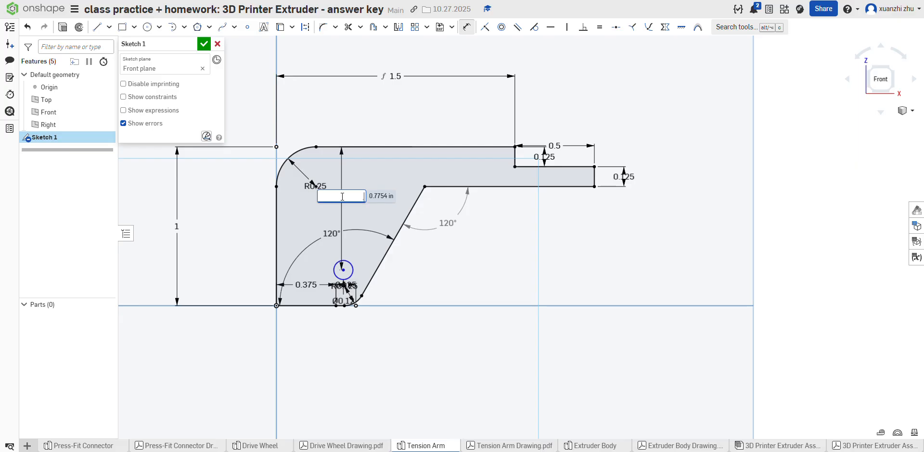
key(Return)
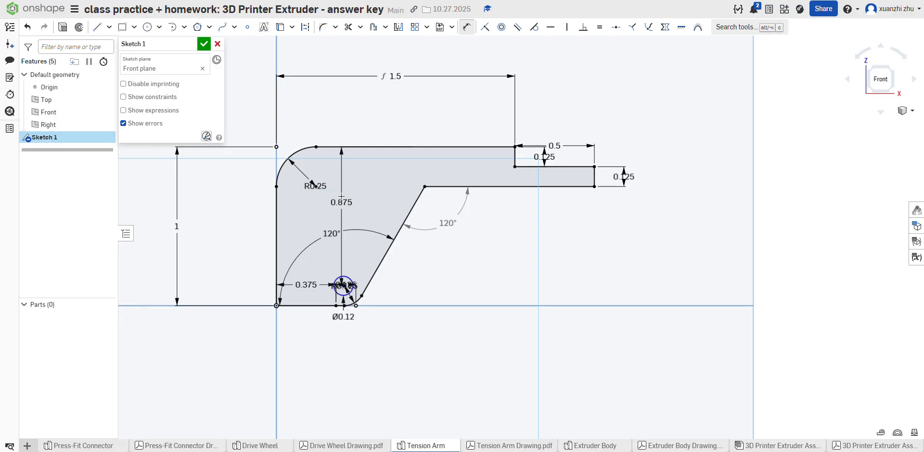
Step: Check the hole's horizontal location in the drawing and dimension its center 0.375 in from the profile's vertical edge
click(473, 446)
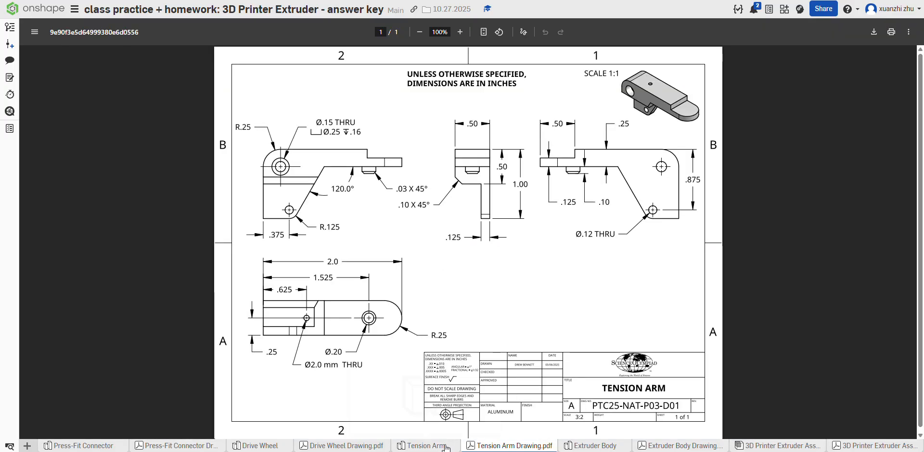
click(446, 448)
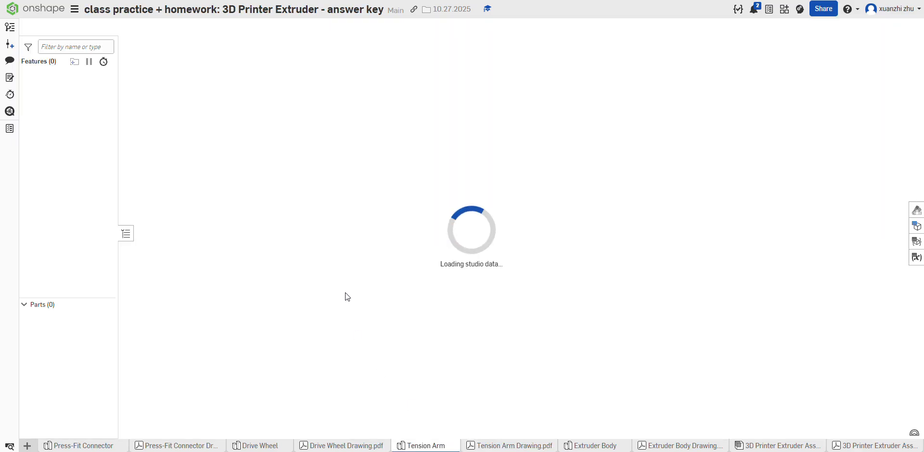
click(468, 28)
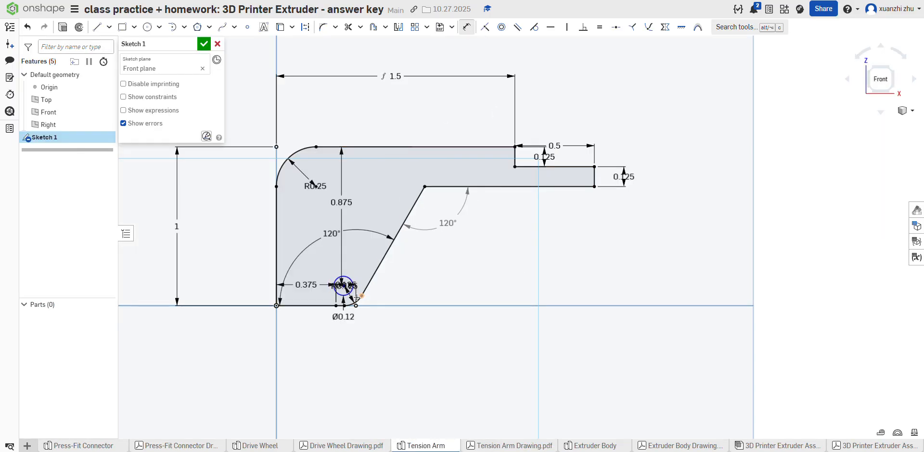
click(276, 238)
click(295, 336)
text(.37)
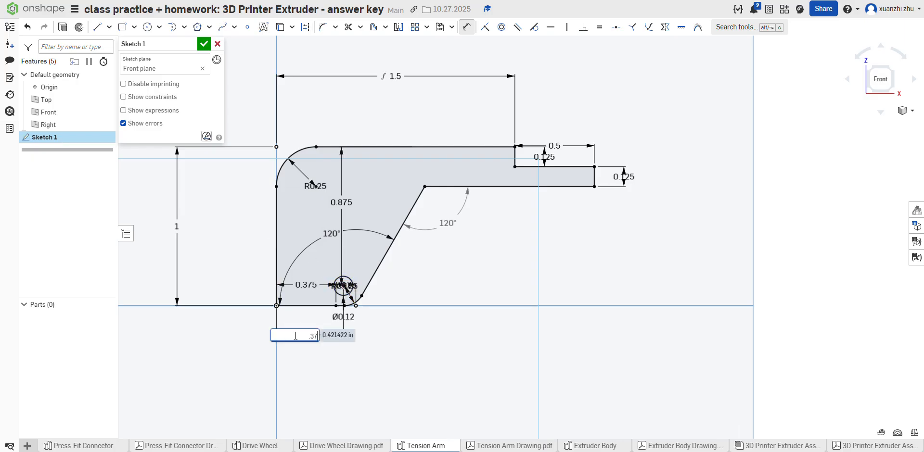
text(5)
key(Return)
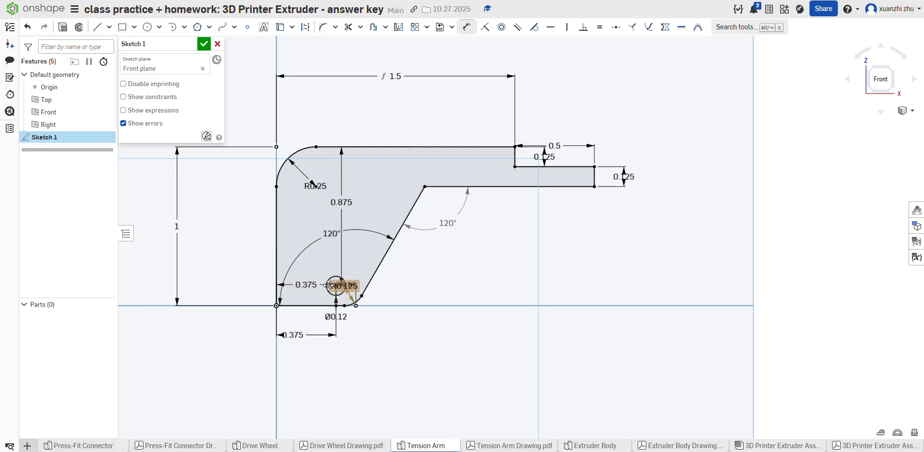
Step: Examine the Tension Arm drawing enlarged to 175%, checking the lower hole and the rounded corner around it
click(474, 448)
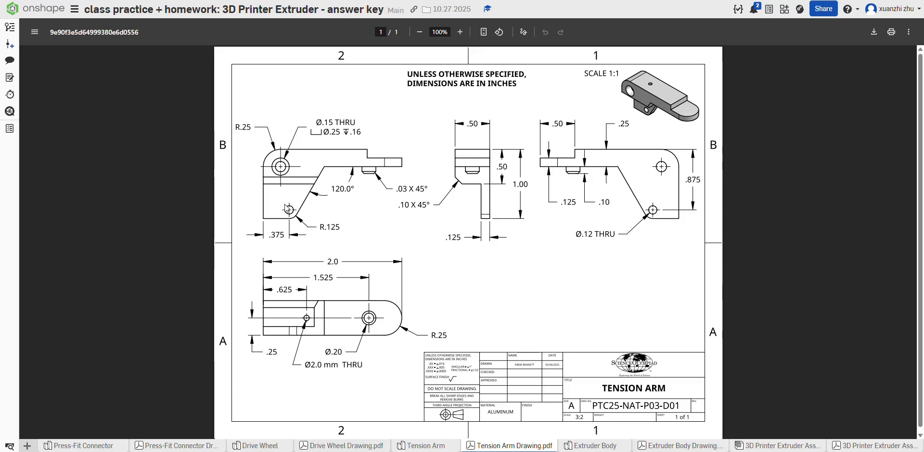
click(461, 32)
click(461, 32)
click(461, 32)
click(461, 33)
scroll(737, 346, down, 1)
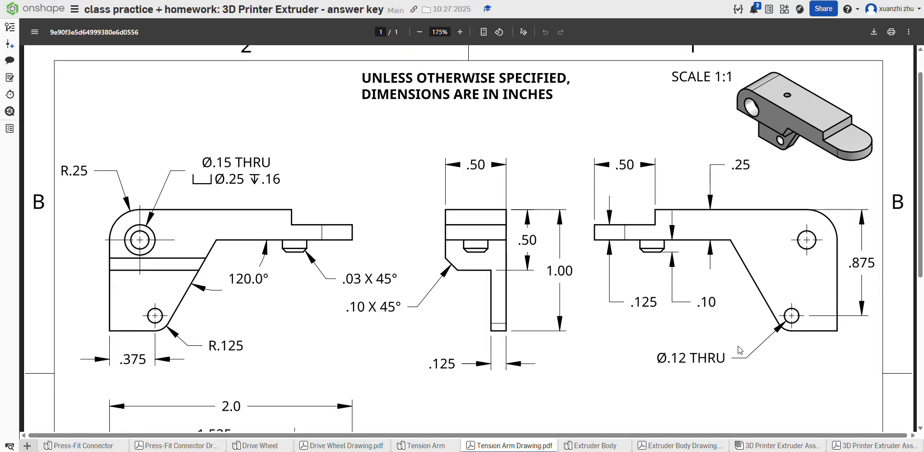
scroll(737, 346, down, 5)
scroll(182, 233, up, 4)
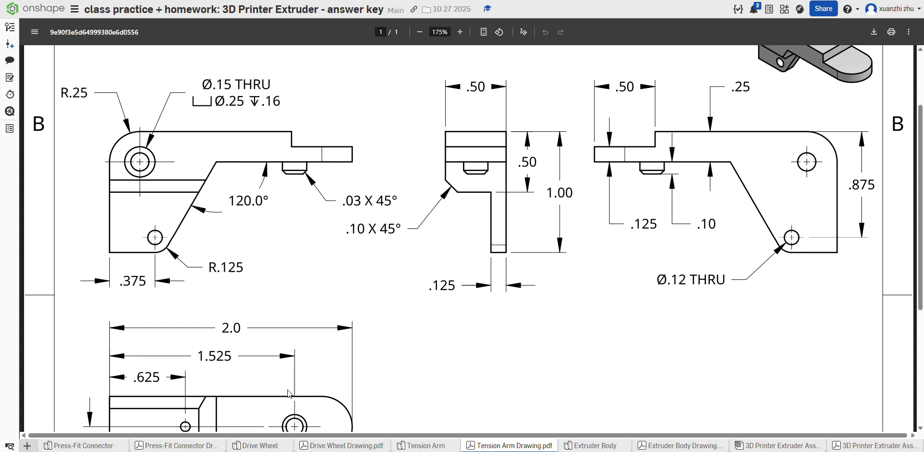
click(425, 447)
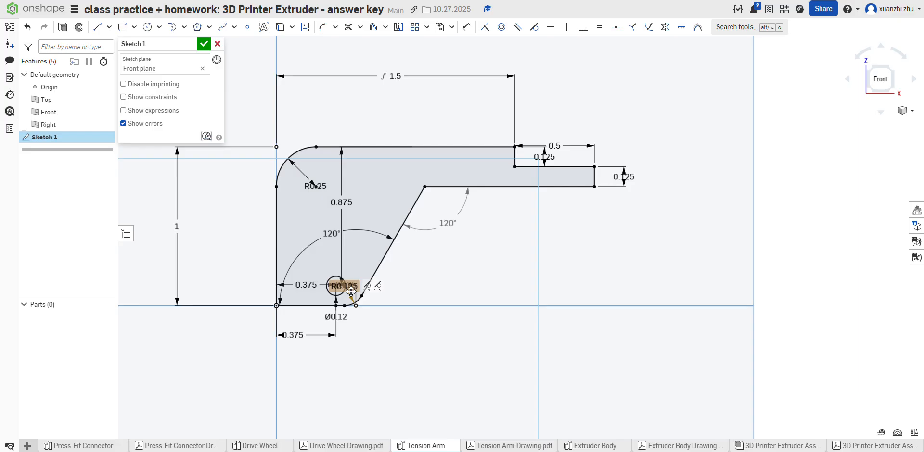
Step: Delete the lower corner fillet, the slanted line and the arm's lower horizontal edge from the profile
click(356, 303)
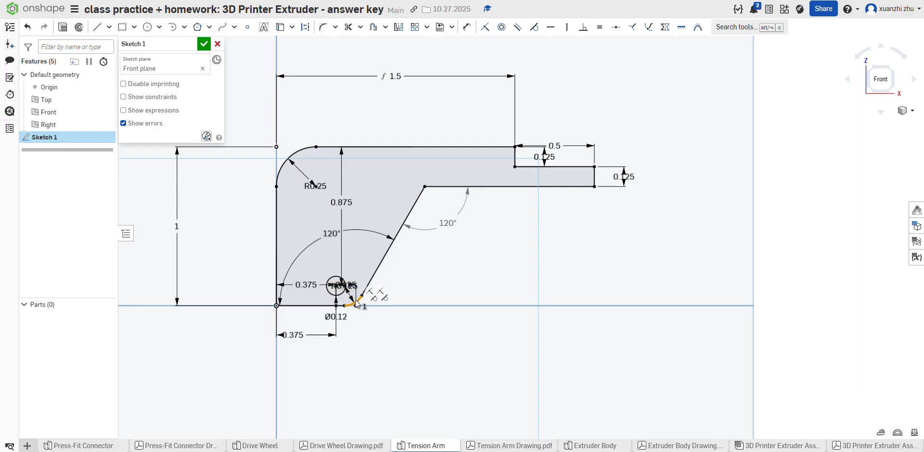
key(Delete)
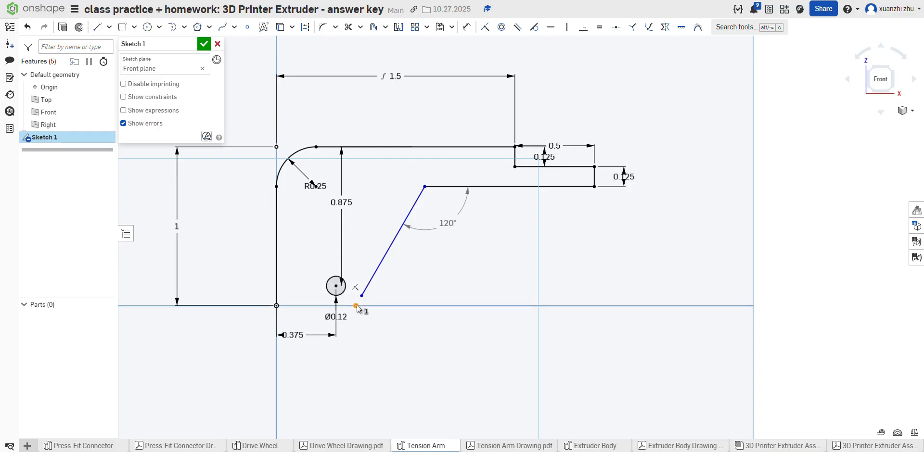
click(371, 281)
key(Delete)
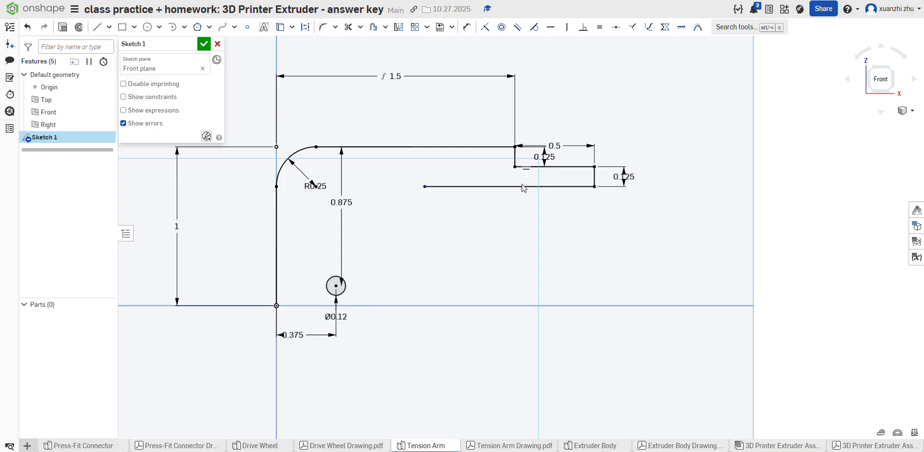
click(483, 186)
key(Delete)
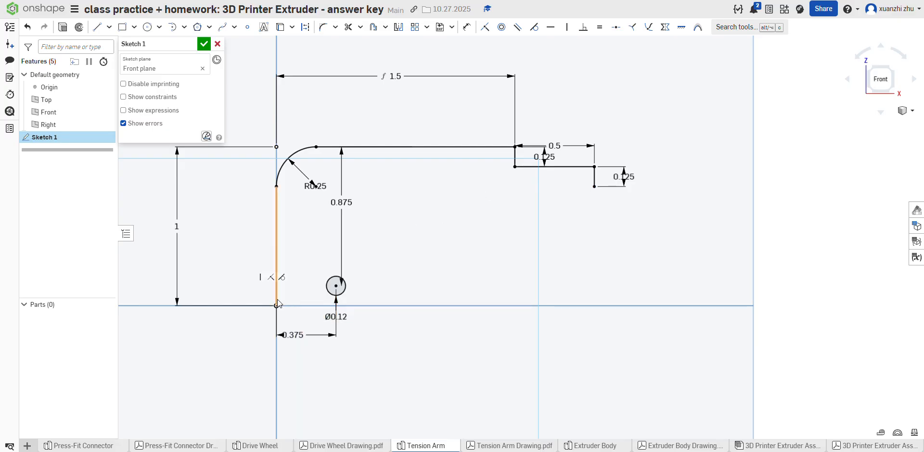
Step: Draw a 0.25 in diameter circle concentric with the small lower hole
click(148, 27)
click(335, 287)
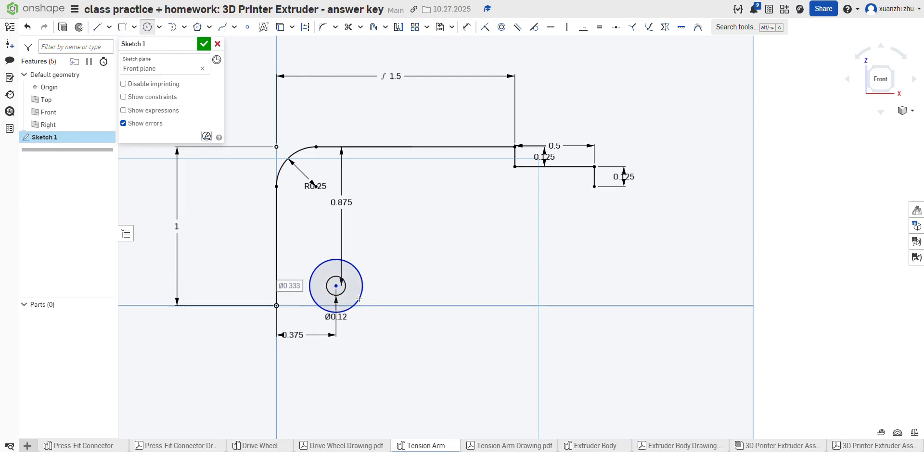
text(.125*2)
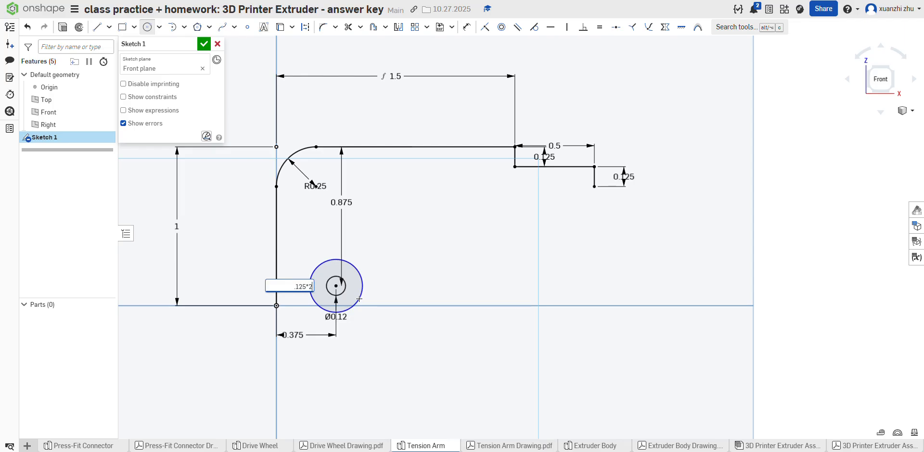
key(Return)
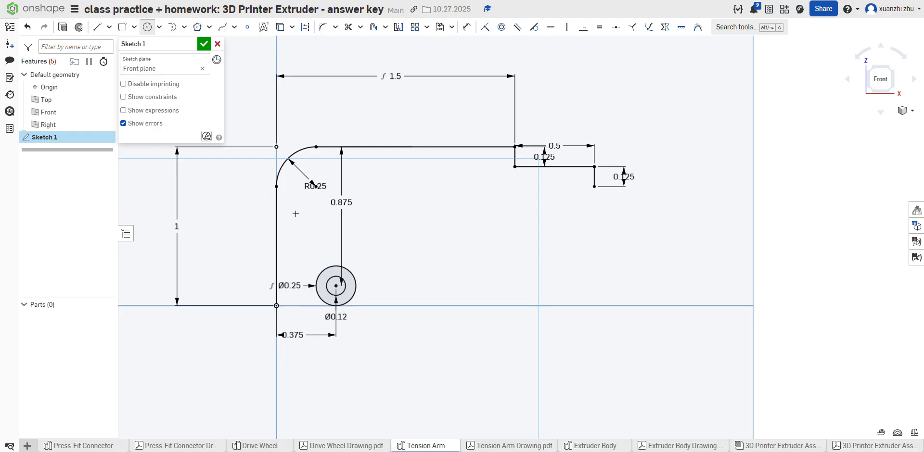
Step: Draw the lower edge from the origin to the outer circle's lowest point, plus a separate slanted line about 1.06 in long beside the circle
click(98, 27)
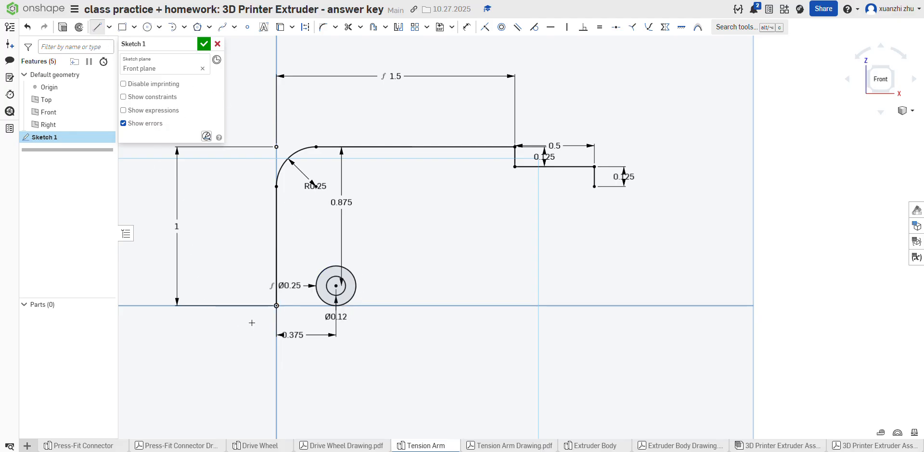
click(335, 306)
click(98, 27)
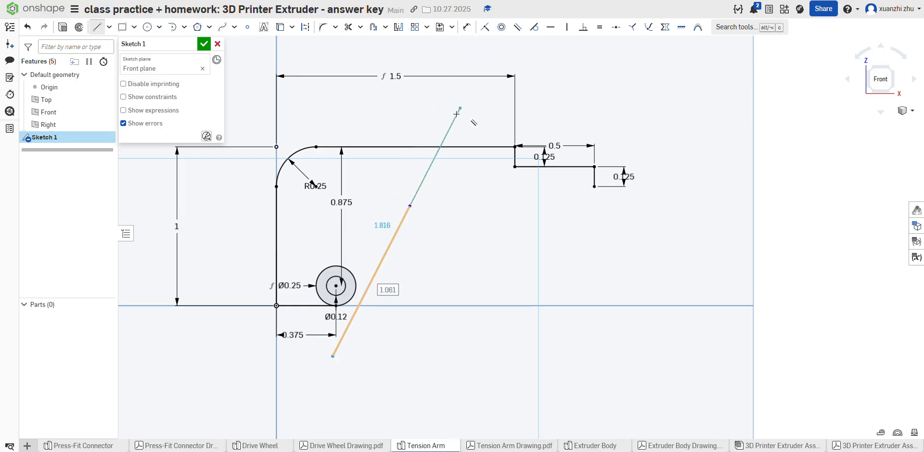
Step: Set the angle between the slanted line and the lower edge to 120°
click(463, 29)
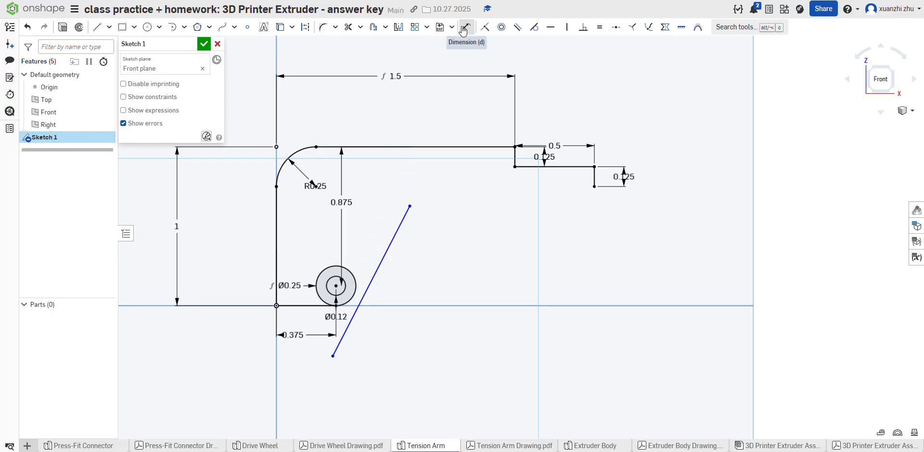
click(372, 290)
click(308, 306)
click(315, 261)
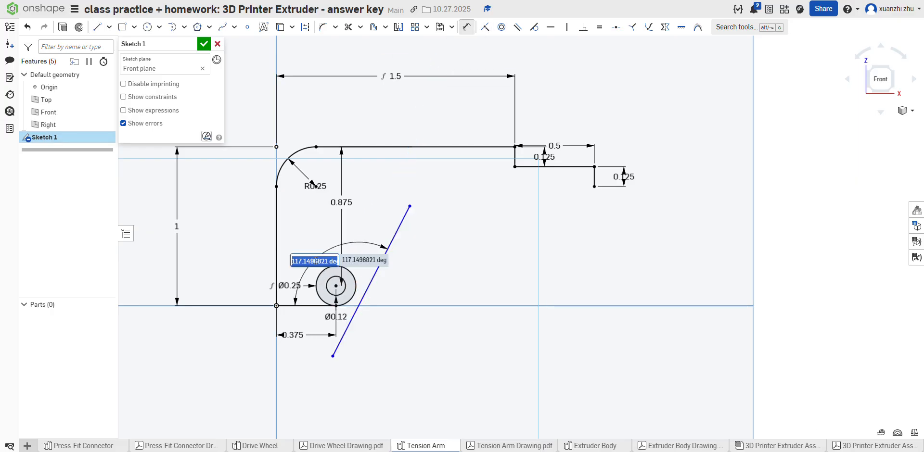
text(120)
key(Return)
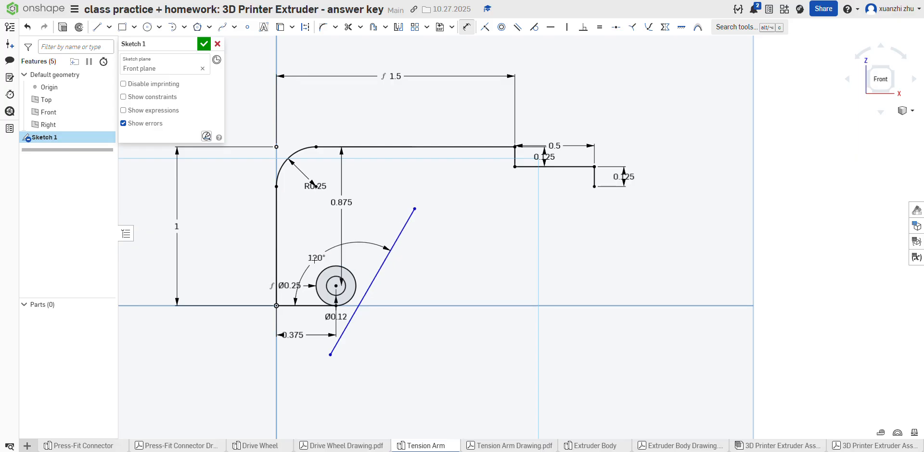
Step: Make the slanted line tangent to the 0.25 in circle
click(534, 27)
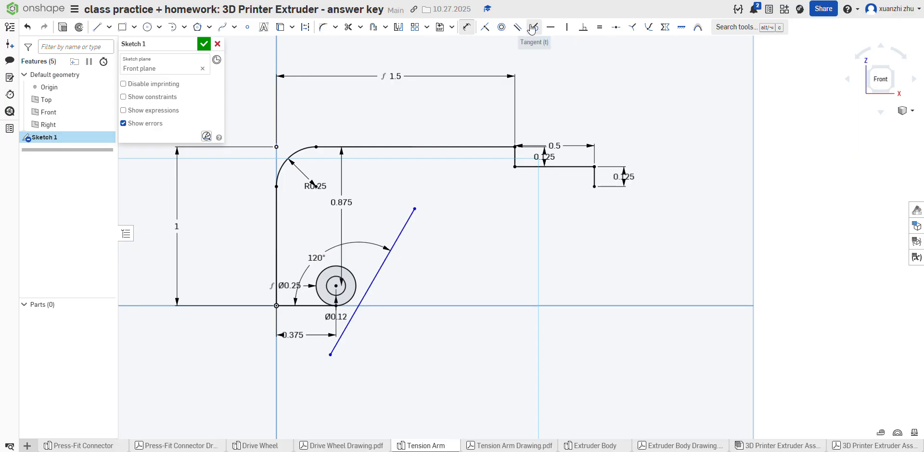
click(383, 263)
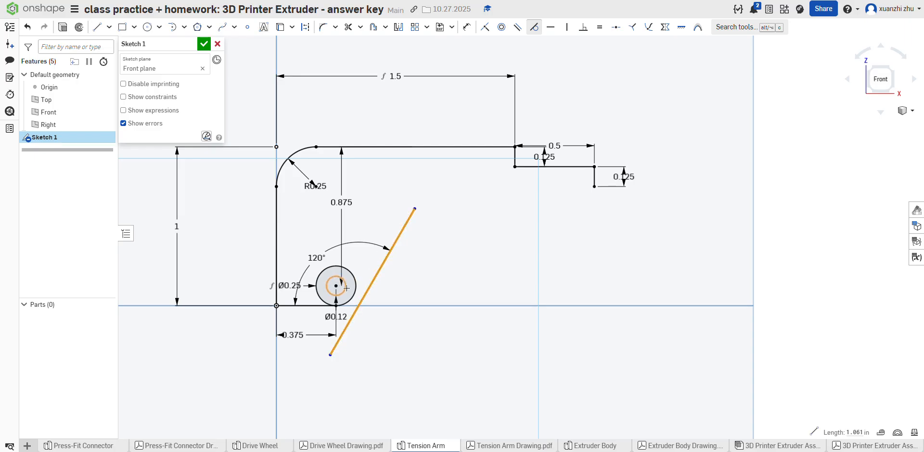
click(356, 288)
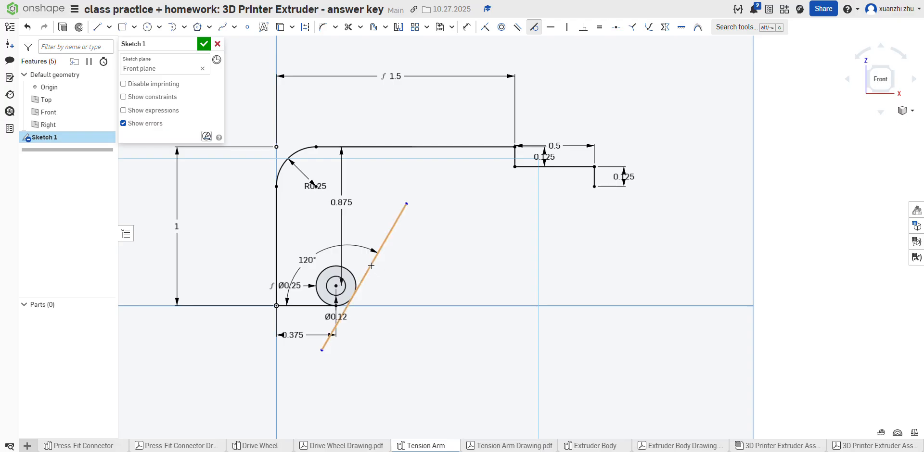
drag(375, 259, 386, 243)
click(533, 28)
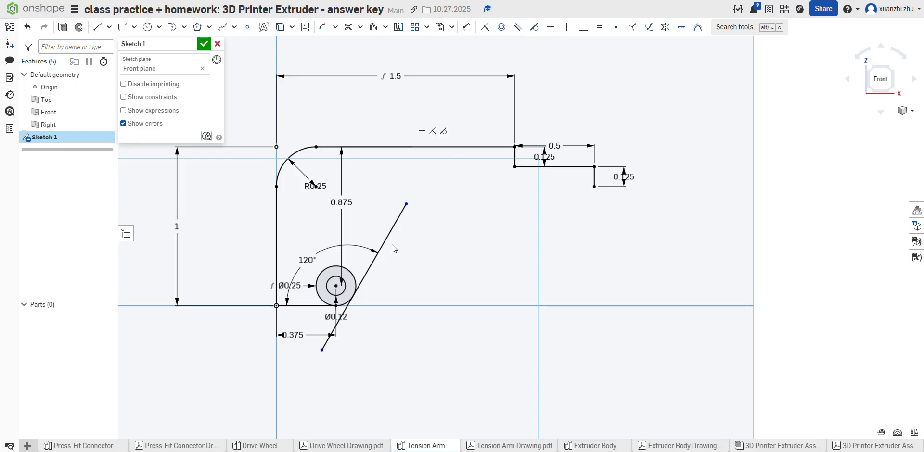
drag(405, 211, 406, 212)
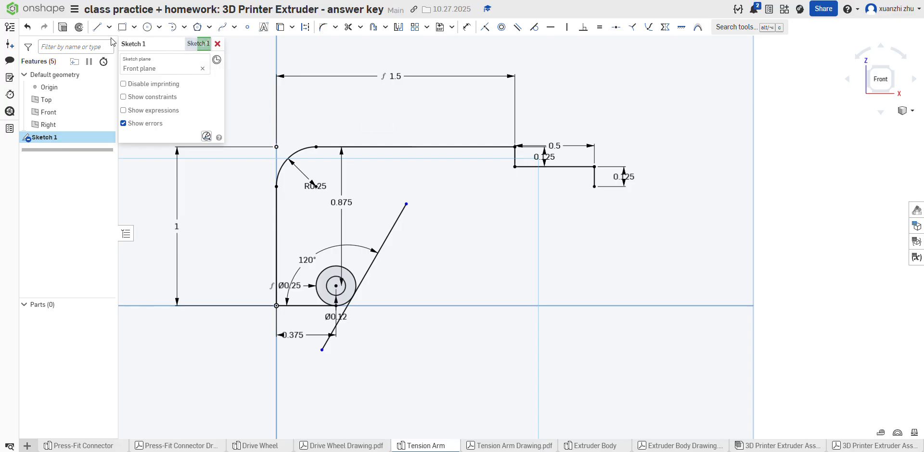
key(l)
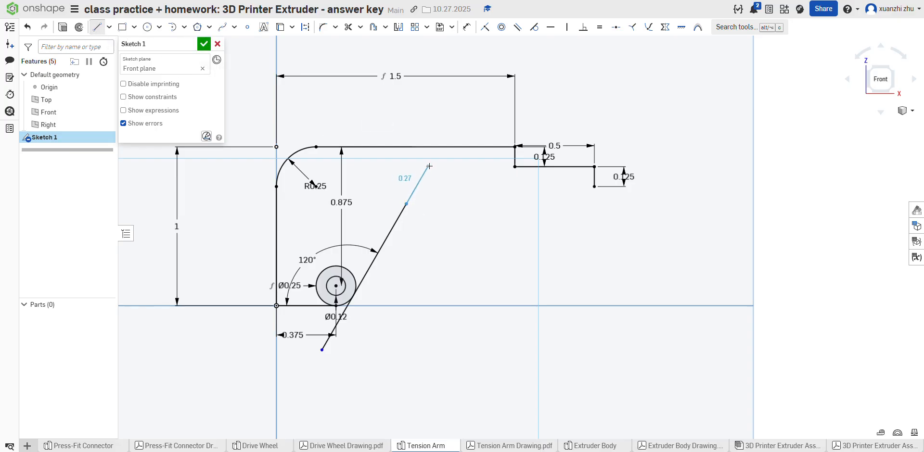
key(a)
key(l)
click(406, 205)
click(97, 26)
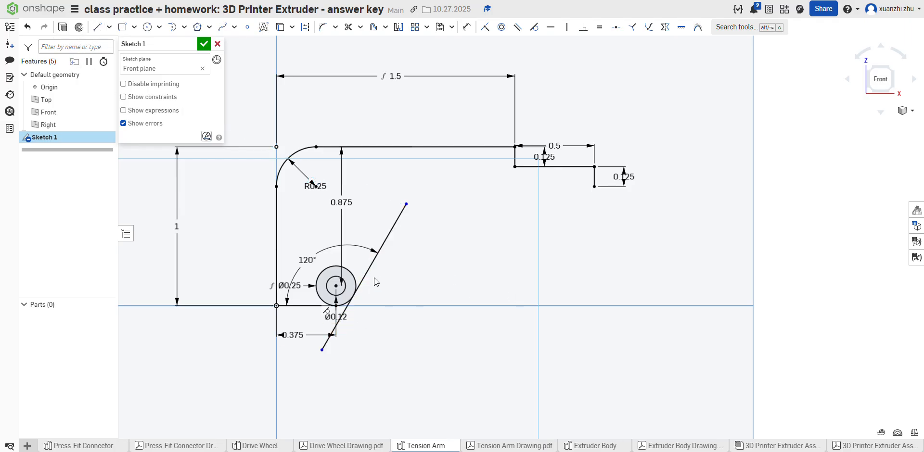
drag(385, 250, 397, 245)
click(97, 27)
click(406, 204)
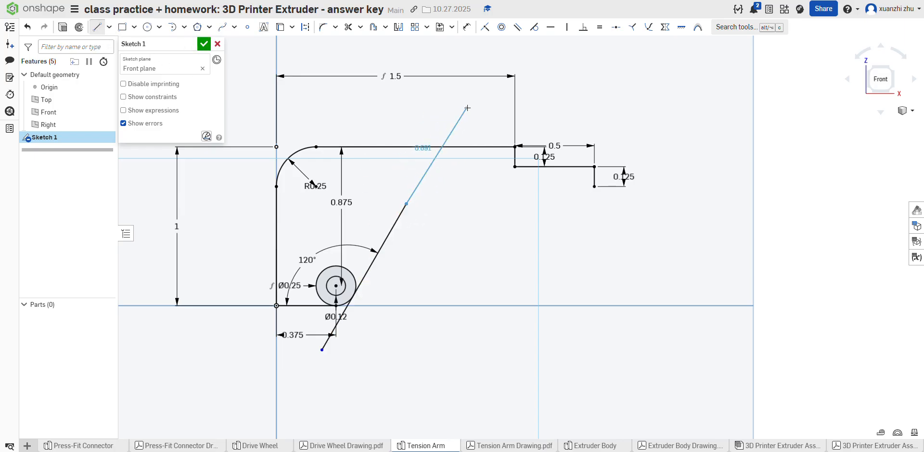
click(27, 28)
click(97, 27)
click(406, 204)
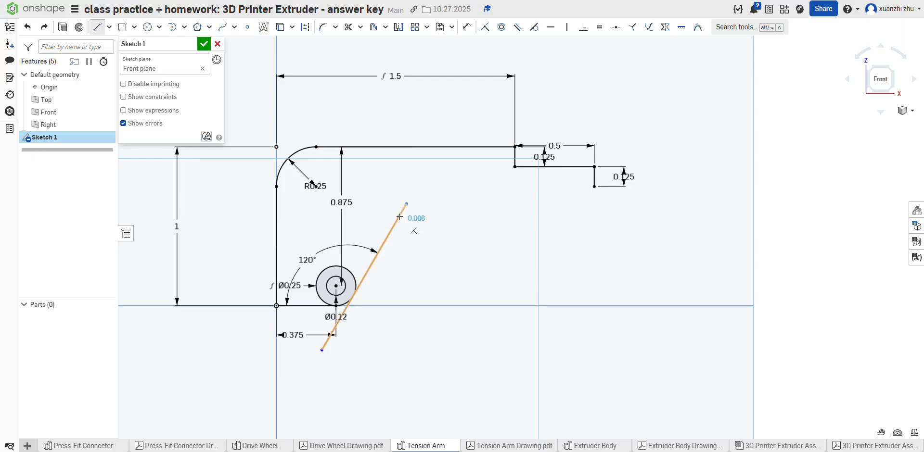
key(t)
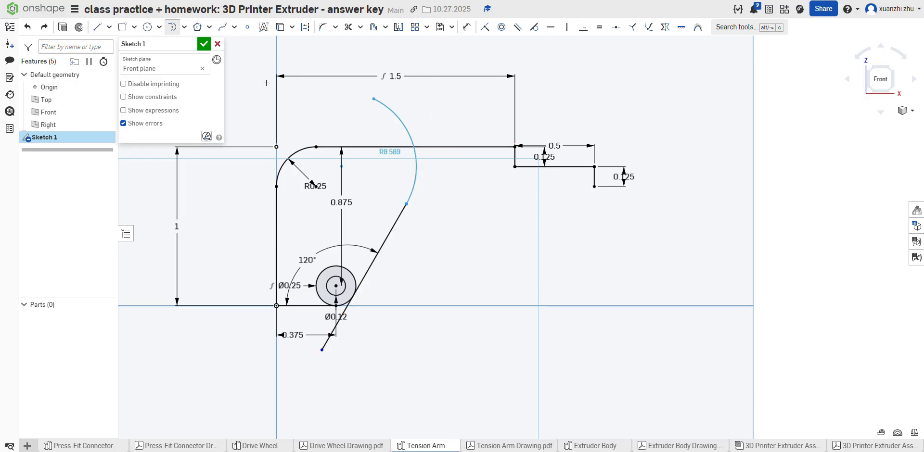
Step: Extend the slanted edge from its upper endpoint with a collinear line about 0.561 in long, reaching past the top edge
click(97, 27)
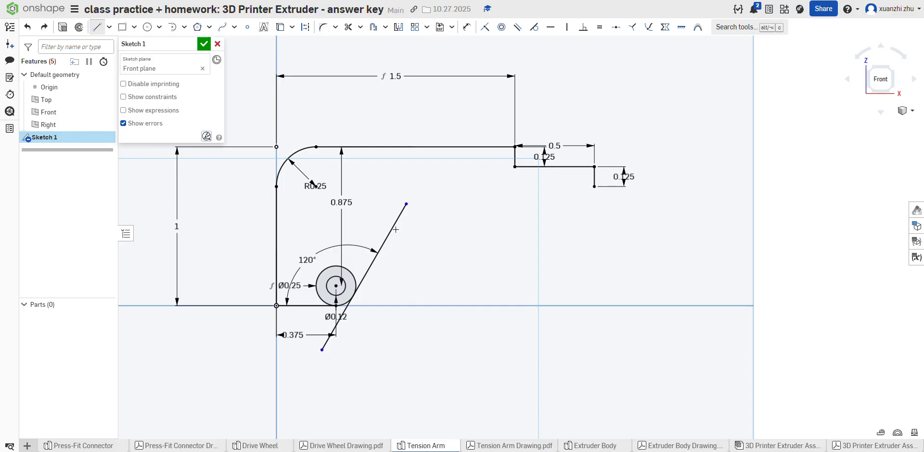
click(406, 204)
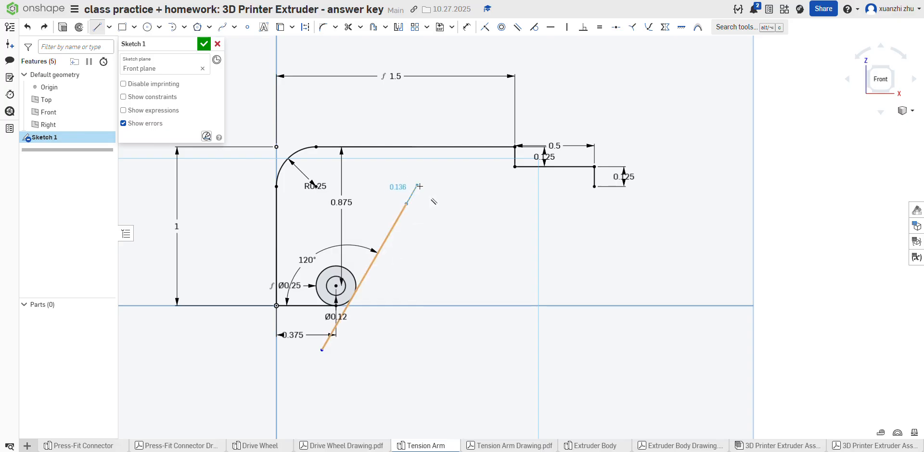
click(451, 127)
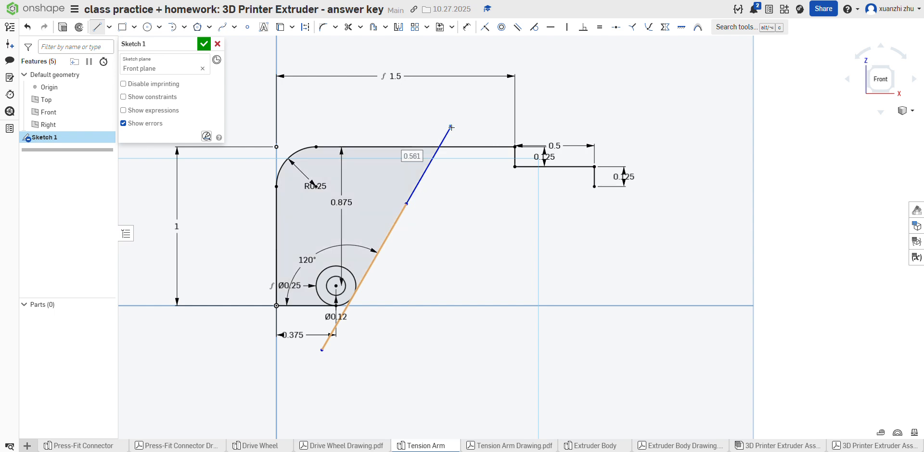
click(96, 27)
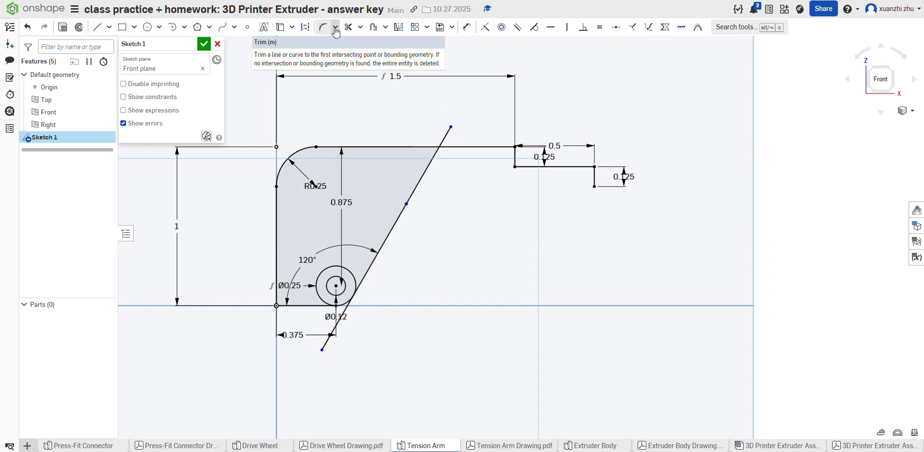
Step: Draw the arm's horizontal underside about 1.12 in long, from the lower corner of the stepped tip to the slanted line
key(l)
click(594, 187)
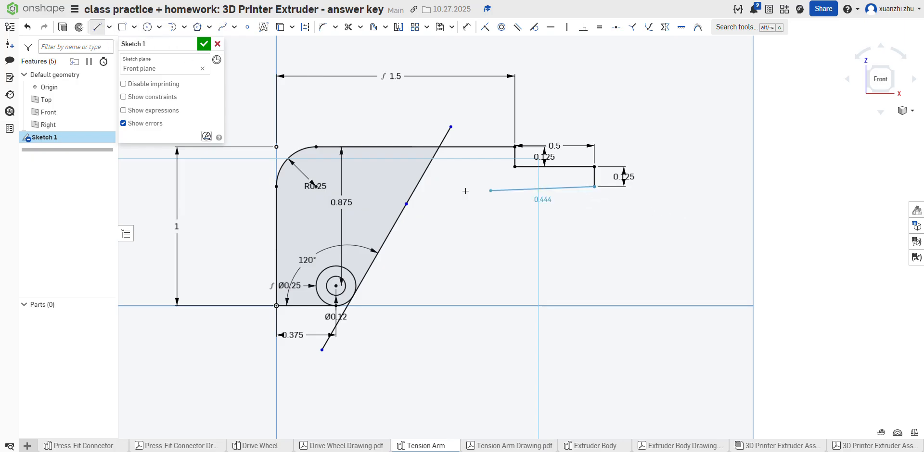
click(416, 187)
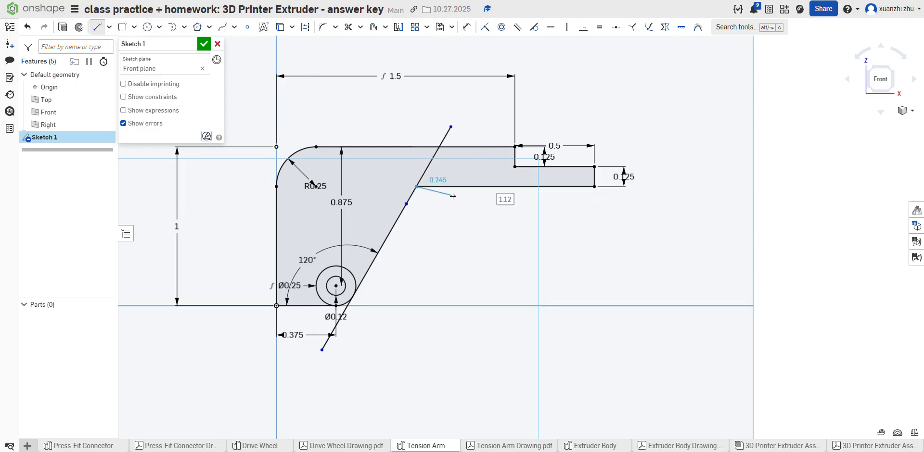
click(91, 29)
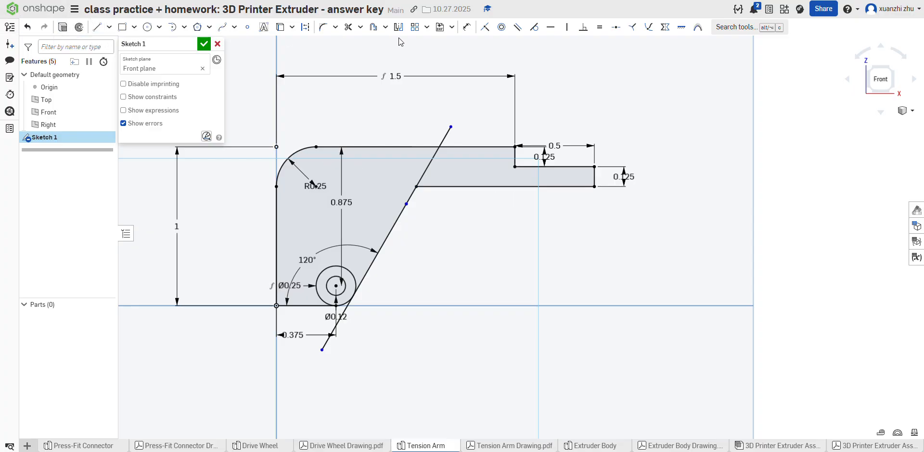
Step: Trim the slanted line above the underside and below the outer circle, and trim the circle down to the rounded corner arc
click(347, 27)
click(427, 167)
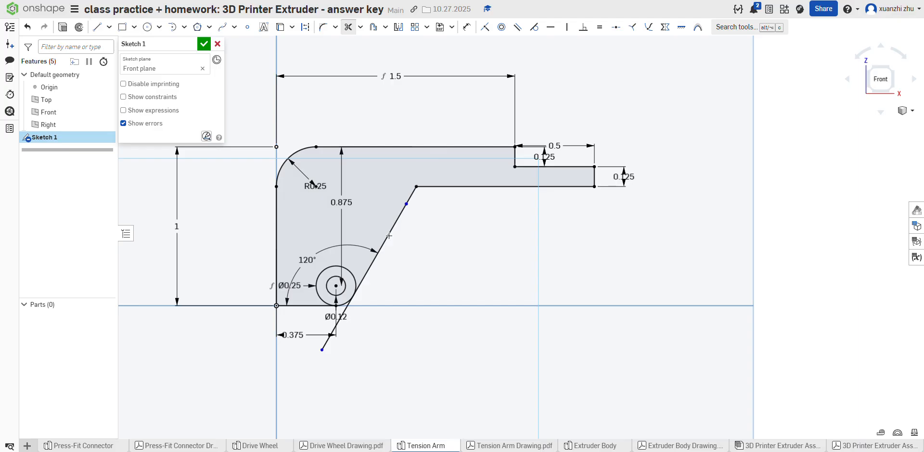
scroll(347, 305, up, 4)
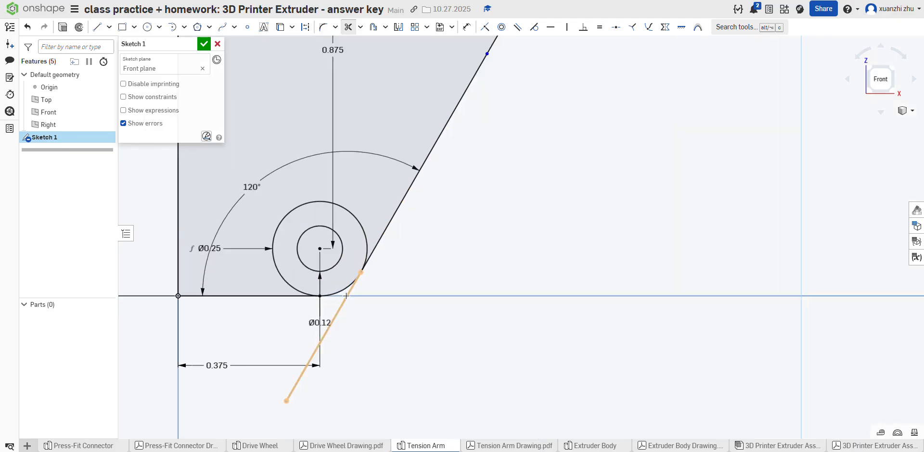
click(347, 296)
click(364, 246)
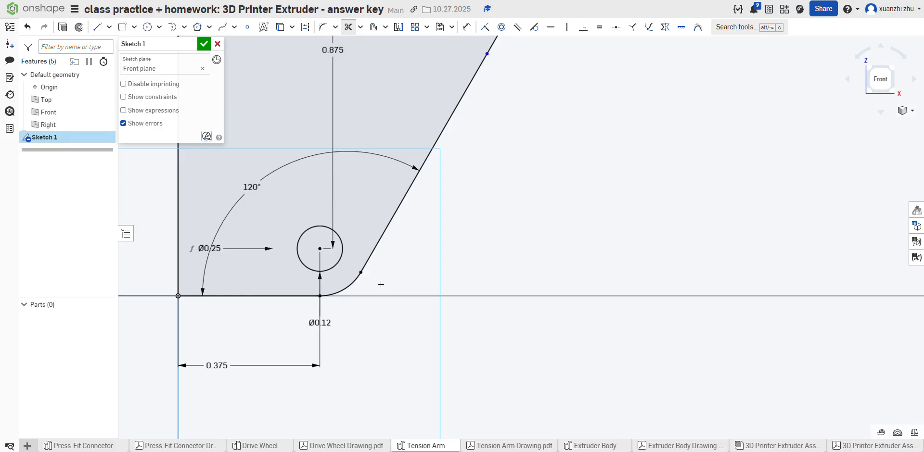
scroll(381, 285, down, 4)
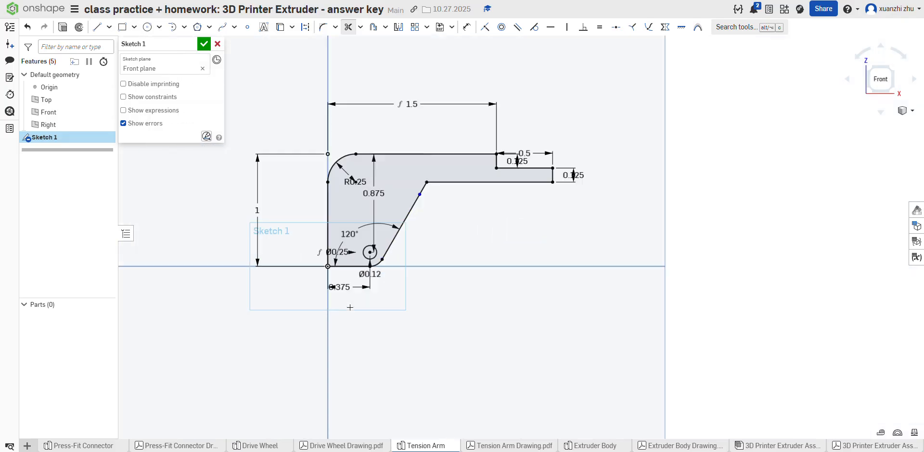
scroll(341, 316, up, 2)
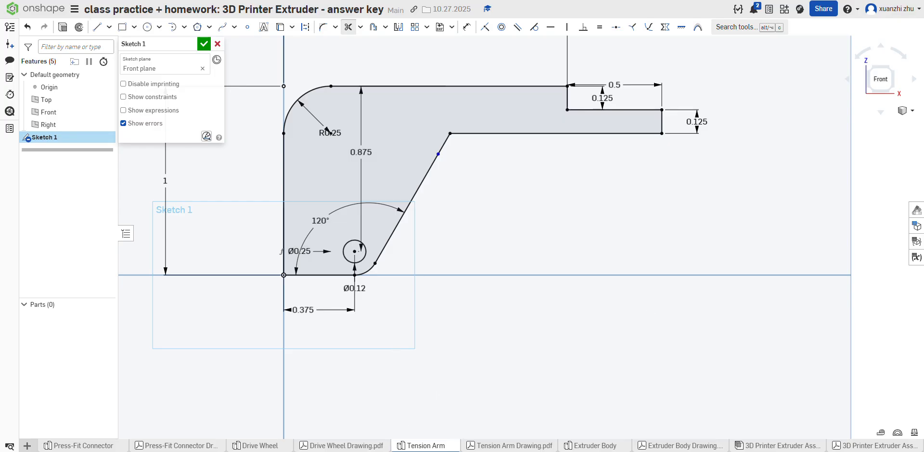
Step: Consult the Tension Arm drawing and draw a horizontal line about 0.79 in long across the body, from the vertical edge to the slanted edge
click(480, 444)
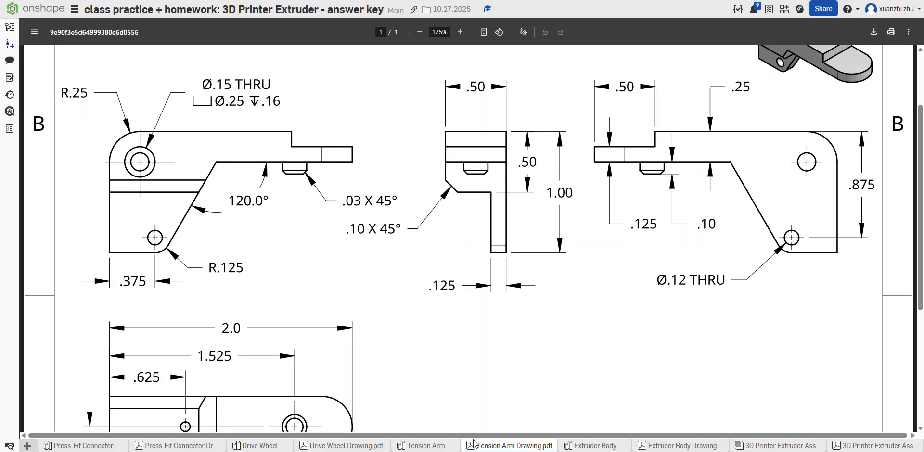
scroll(353, 223, down, 3)
click(419, 32)
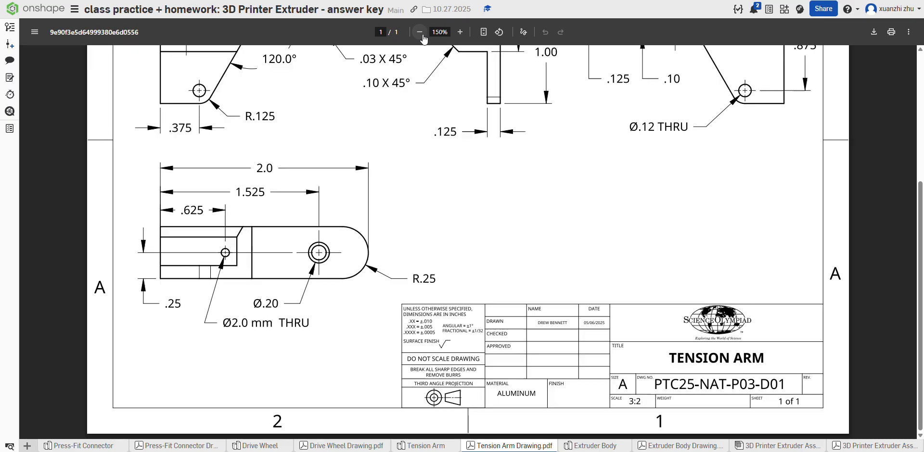
click(420, 32)
click(420, 32)
click(419, 32)
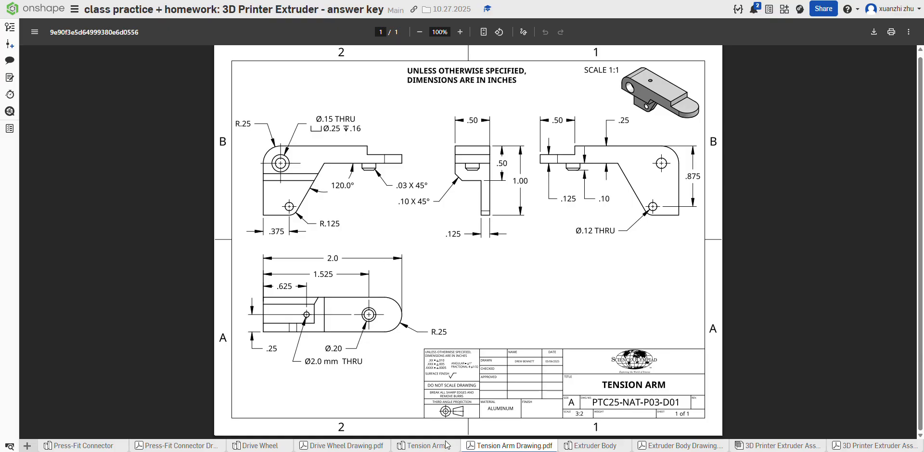
click(424, 446)
click(97, 27)
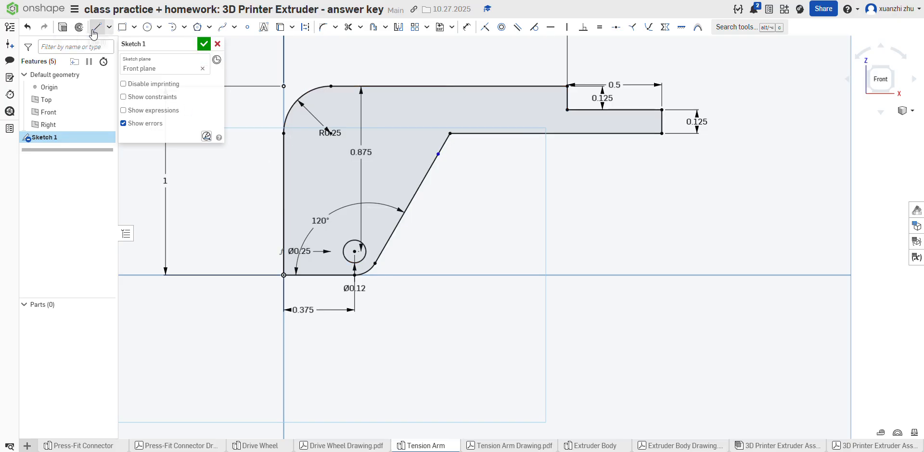
click(284, 162)
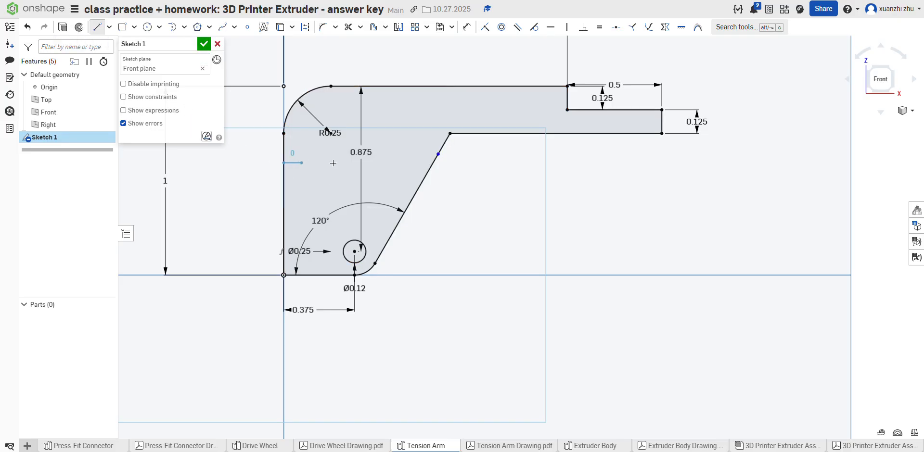
click(433, 162)
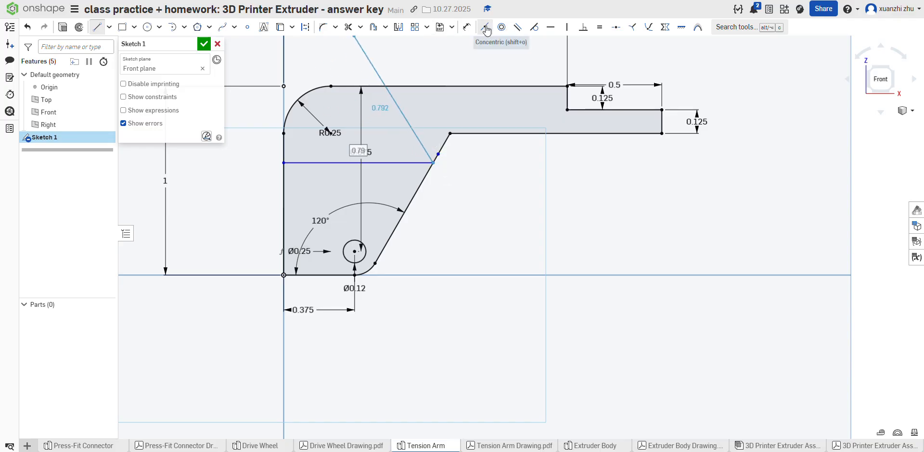
Step: Dimension the distance between the horizontal dividing line and the lower edge as 0.5 in
click(467, 27)
click(322, 163)
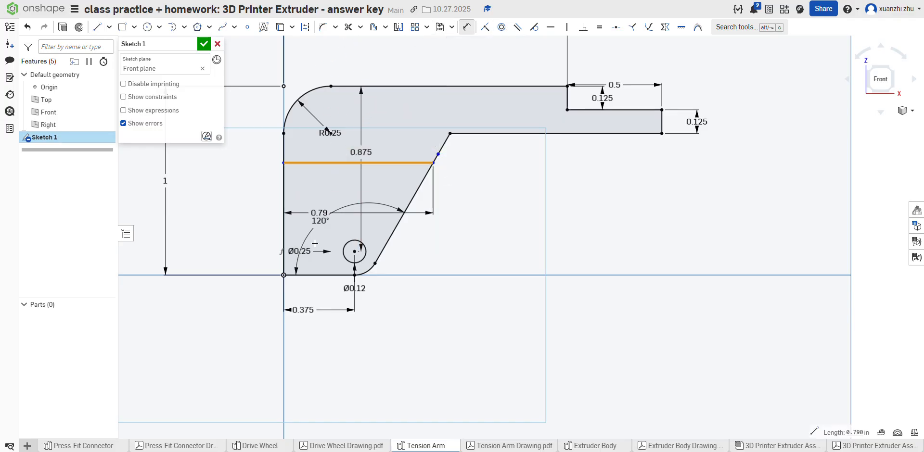
click(303, 275)
click(231, 240)
key(BackSpace)
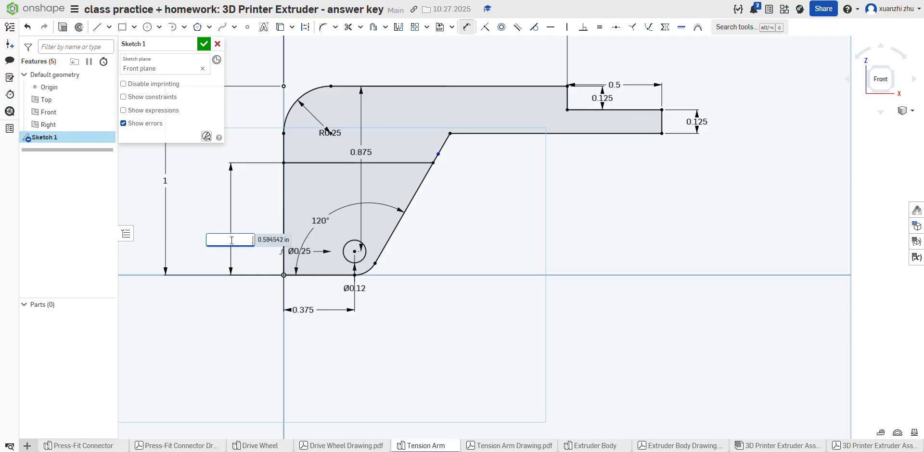
key(Return)
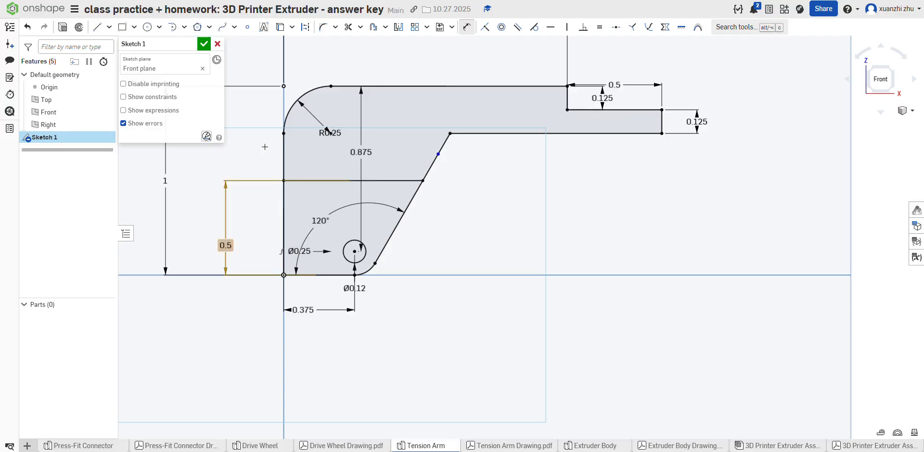
Step: Check the Tension Arm drawing and finish the side profile sketch
click(465, 446)
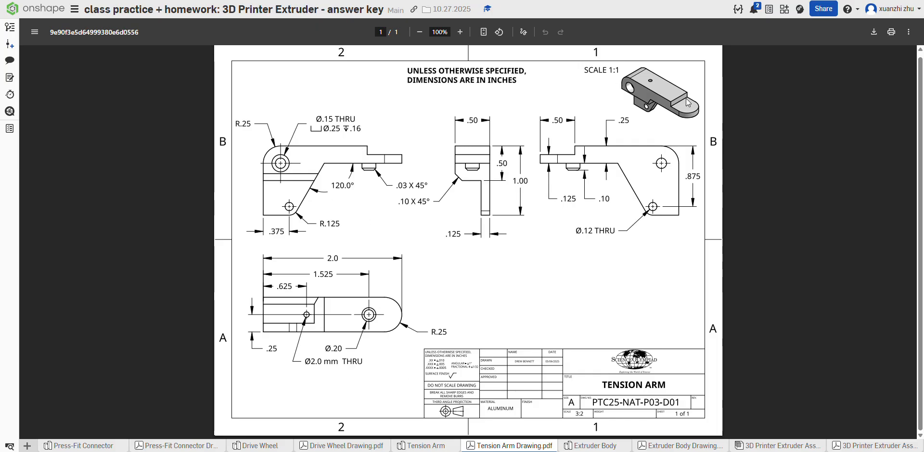
click(416, 447)
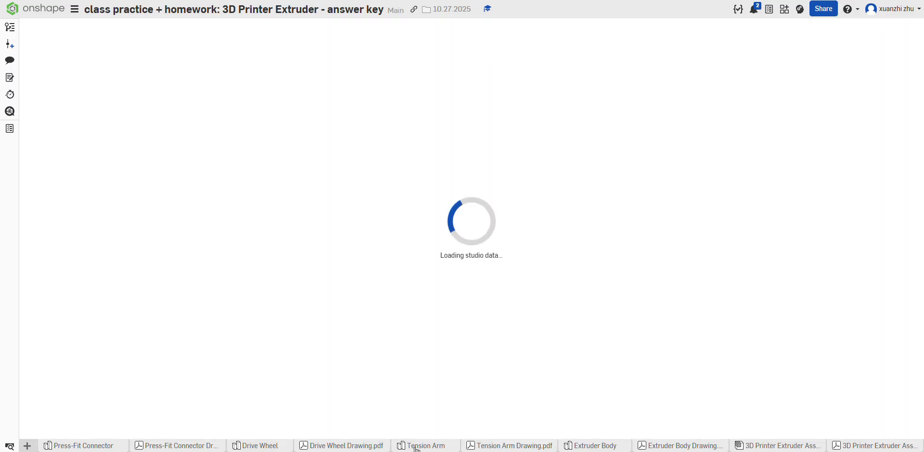
click(203, 44)
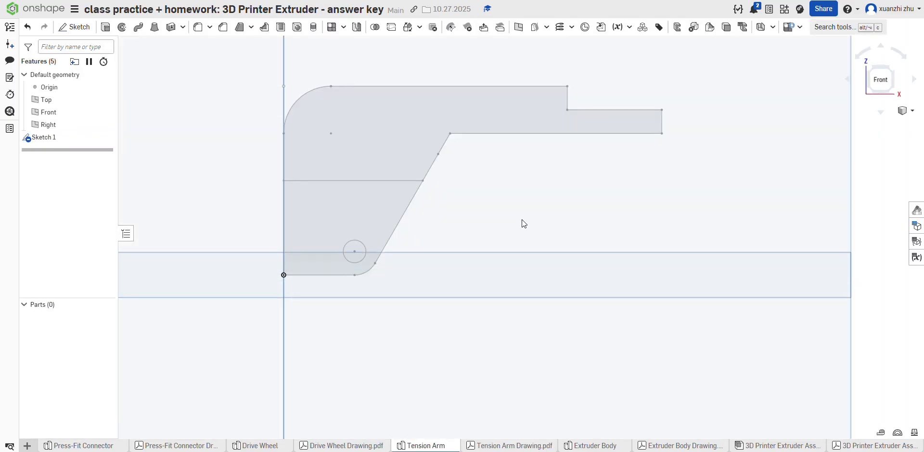
Step: Start a new solid extrusion of the profile's upper and lower regions, leaving out the small hole
right_drag(521, 219, 490, 230)
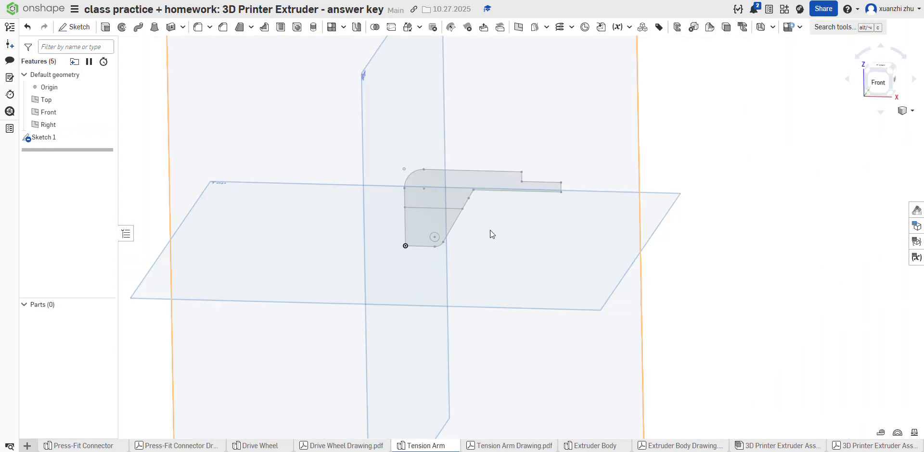
click(105, 27)
click(418, 210)
click(437, 178)
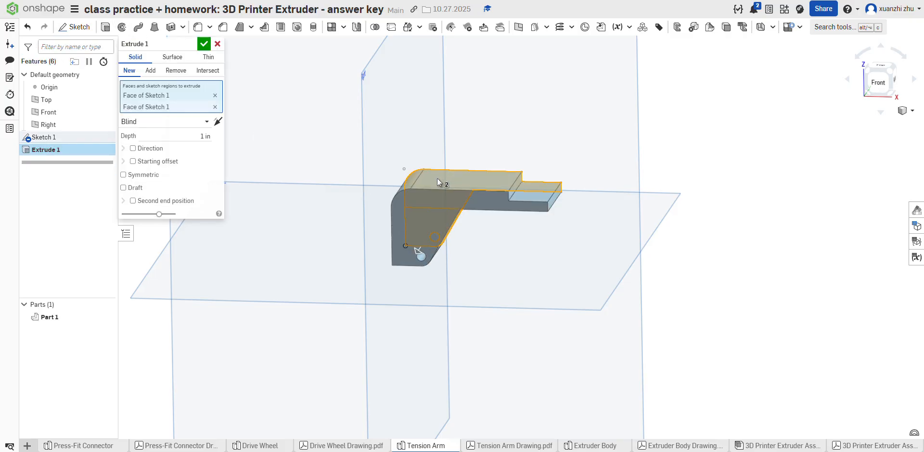
click(421, 203)
click(428, 217)
click(437, 205)
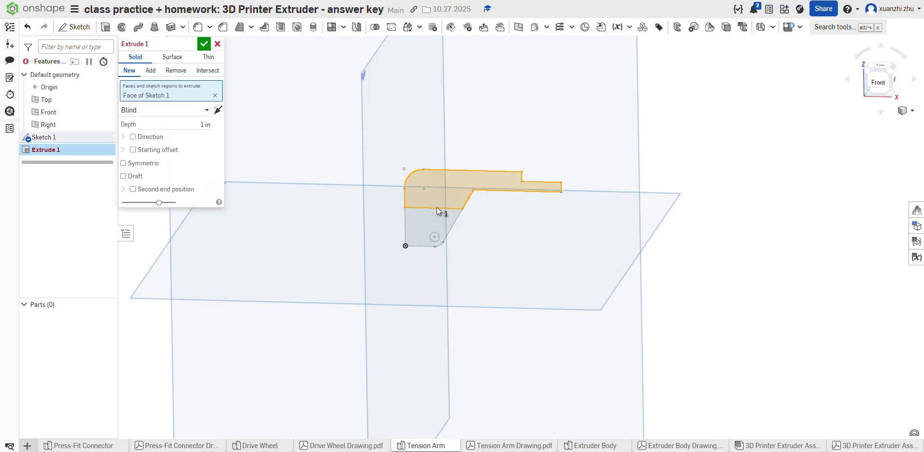
click(420, 219)
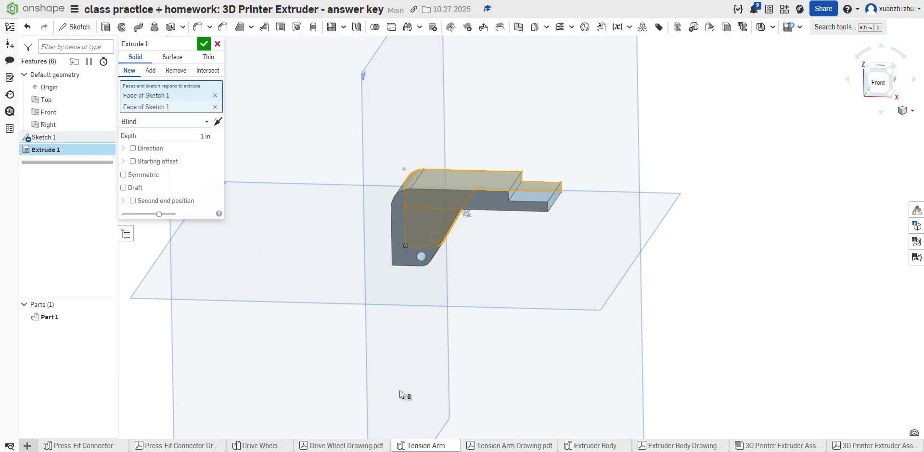
Step: Check the Tension Arm drawing, set the extrusion depth of both profile regions to 0.125 in, and accept the extrusion
click(481, 445)
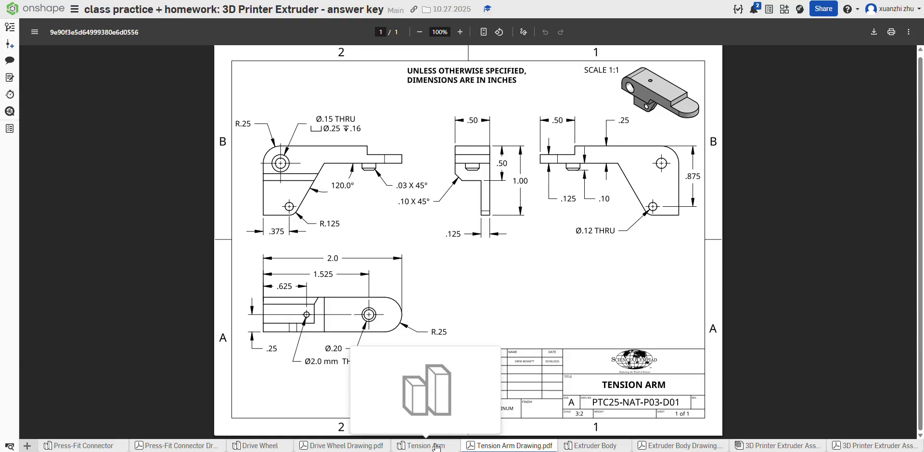
click(419, 446)
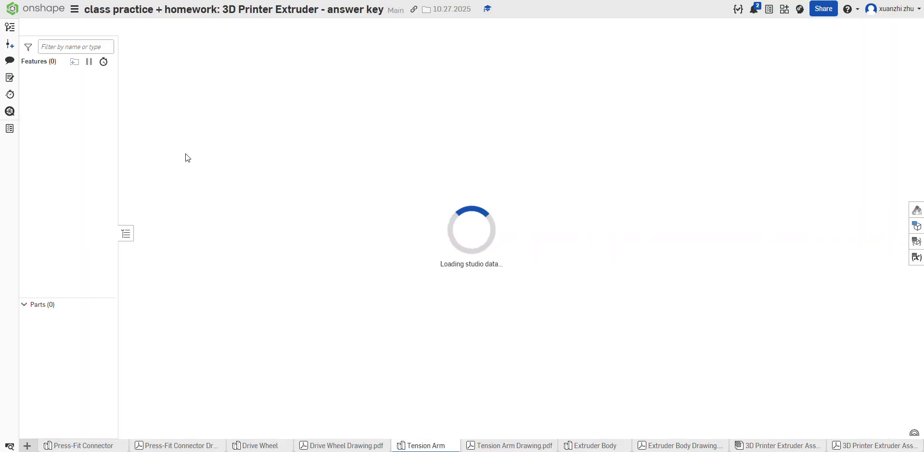
key(BackSpace)
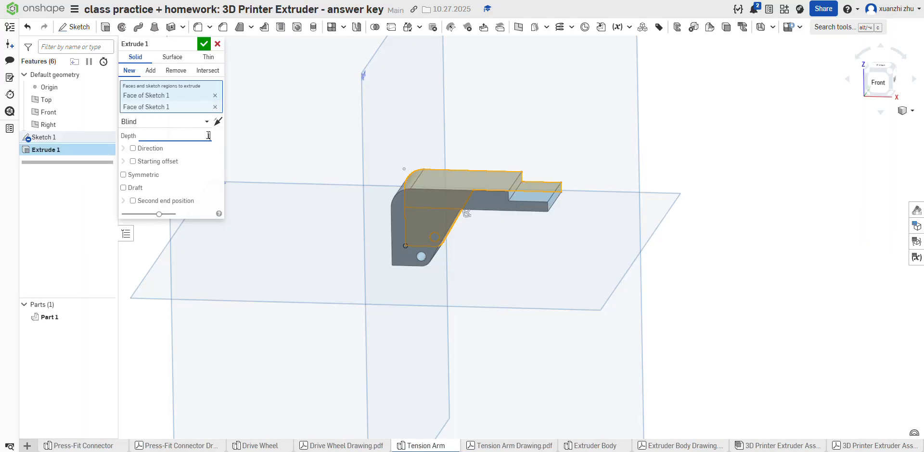
text(.125)
key(Return)
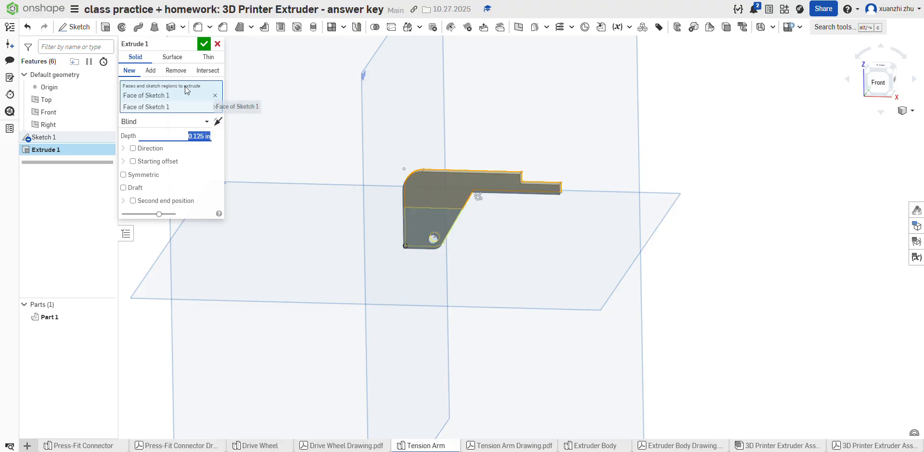
click(204, 44)
Step: Show Sketch 1, start an extrusion of its upper region that adds to the part, and consult the Tension Arm drawing
click(106, 138)
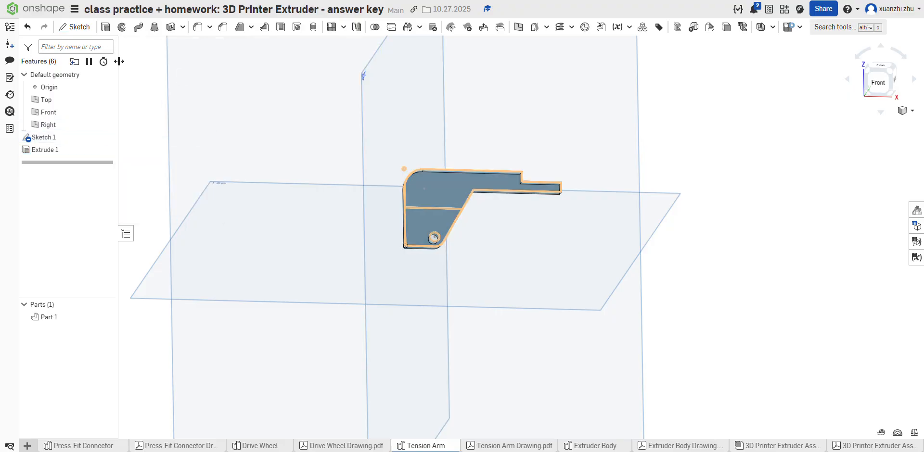
click(105, 27)
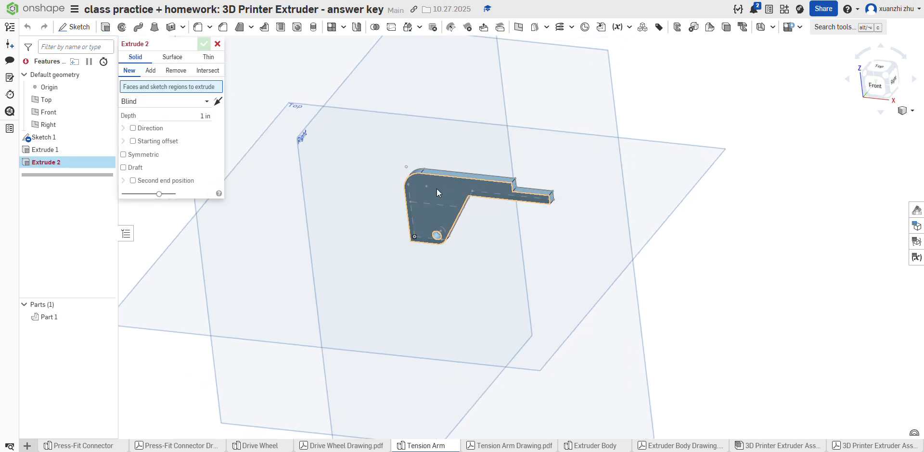
mouse_move(437, 189)
right_down()
mouse_move(559, 192)
mouse_move(471, 175)
right_up()
click(472, 175)
right_drag(550, 200, 642, 129)
click(511, 445)
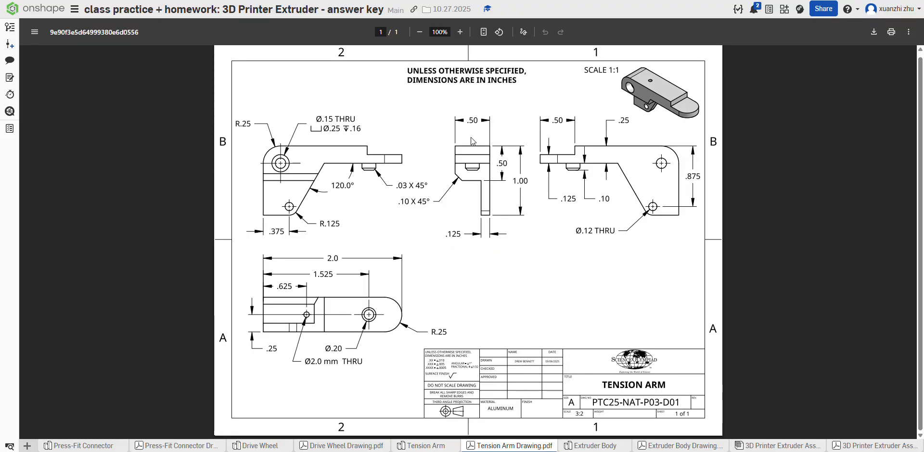
key(super+Tab)
click(417, 436)
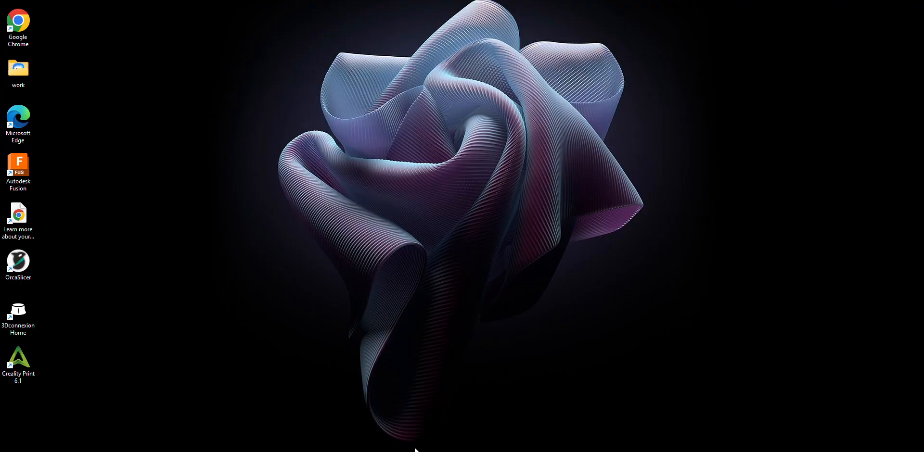
key(super+Tab)
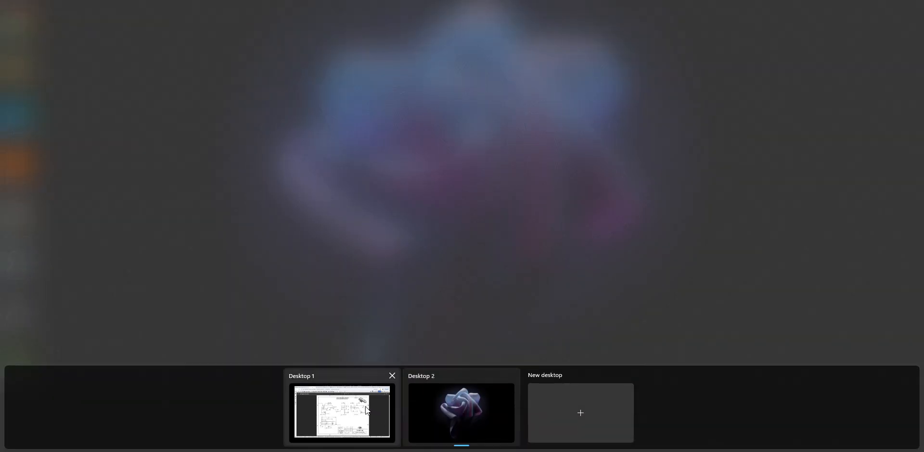
click(366, 406)
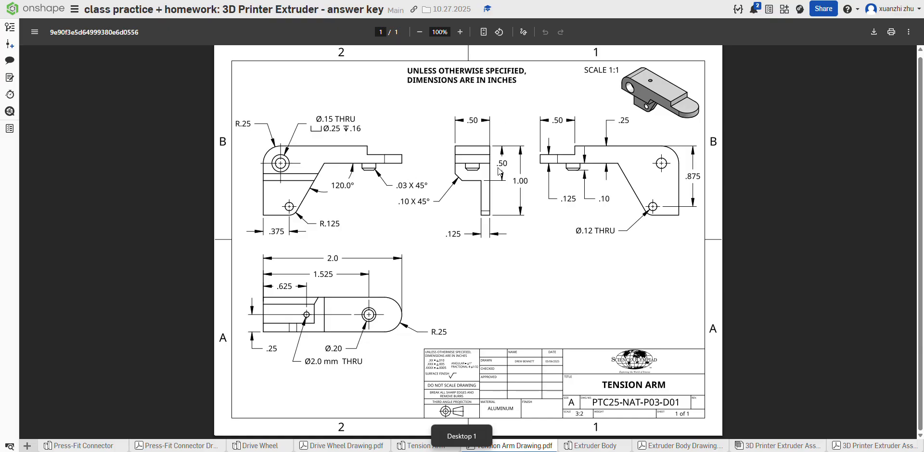
Step: Set the upper region's extrusion depth to 0.5 in, accept the extrusion, and hide Sketch 1
click(419, 445)
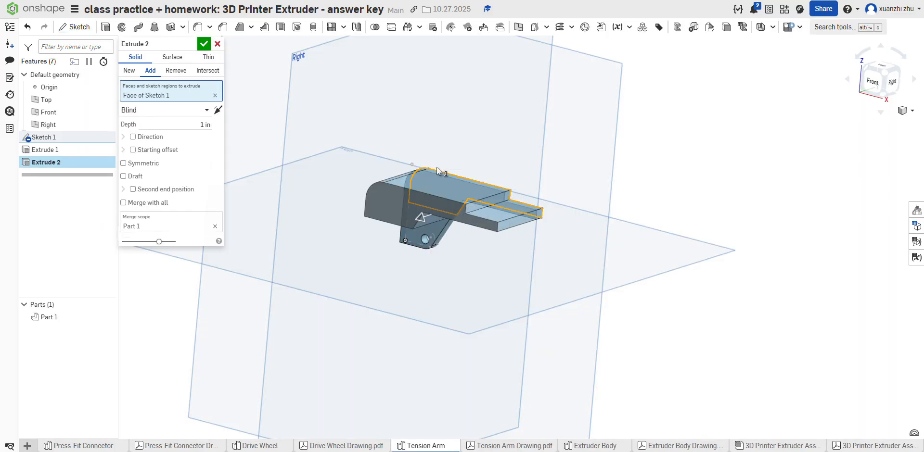
click(202, 125)
key(BackSpace)
text(.5)
key(Return)
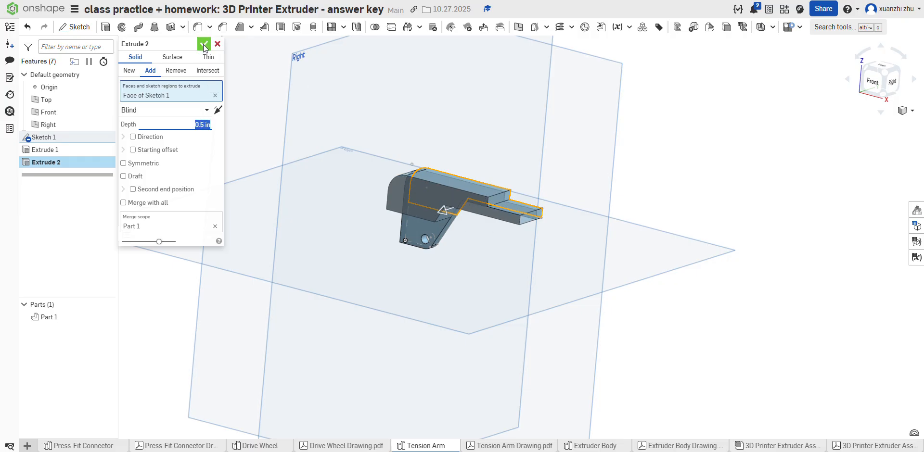
click(204, 44)
mouse_move(378, 184)
right_down()
mouse_move(510, 214)
mouse_move(463, 246)
mouse_move(474, 232)
right_up()
click(105, 137)
Step: Consult the Tension Arm drawing and chamfer the outer lower edge of the thick upper body by 0.1 in
mouse_move(379, 222)
right_down()
mouse_move(429, 218)
mouse_move(400, 229)
mouse_move(407, 194)
right_up()
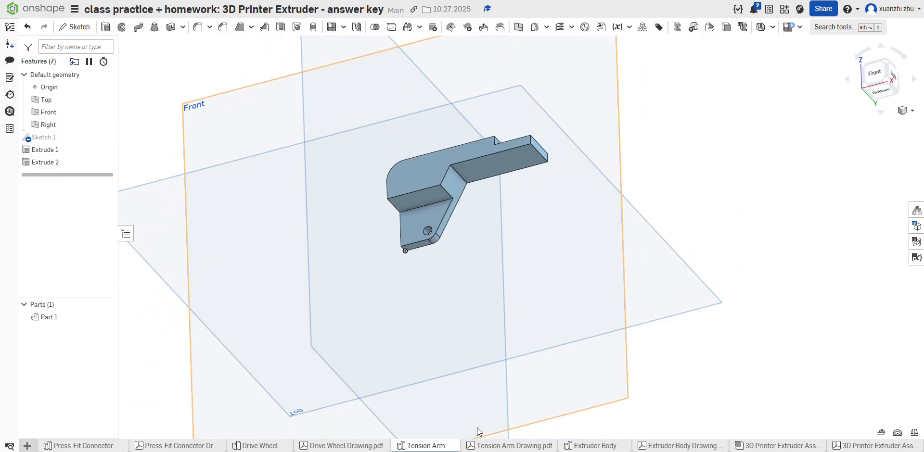
click(487, 445)
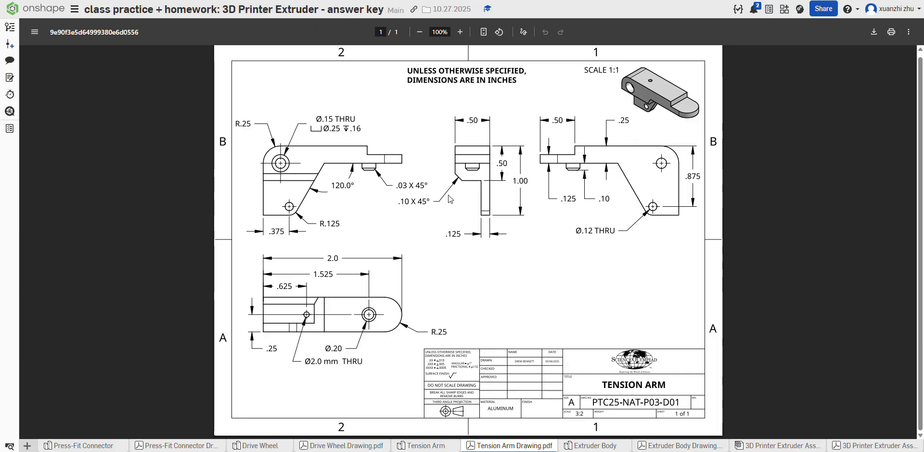
click(433, 447)
click(223, 27)
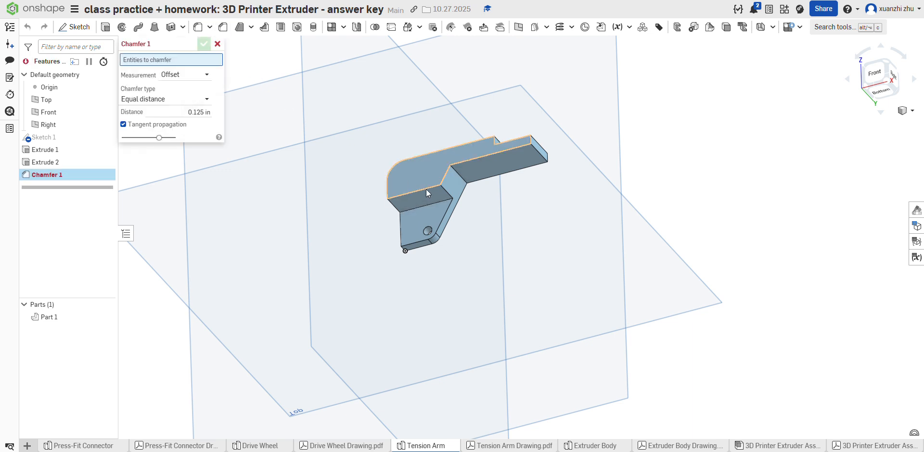
click(426, 189)
click(195, 120)
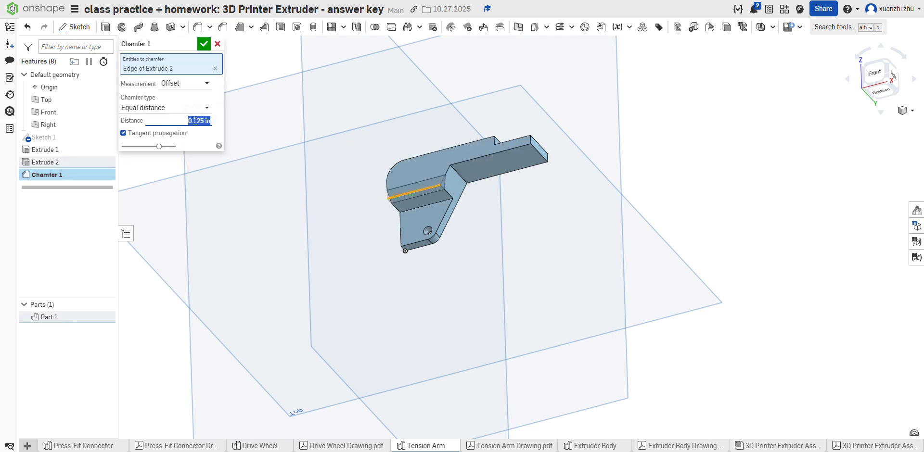
text(0.1)
key(Return)
click(204, 44)
Step: Check the Tension Arm drawing and start a sketch on the front face of the thick upper body, viewed straight on
scroll(377, 272, down, 3)
scroll(405, 216, up, 4)
right_drag(439, 174, 431, 211)
click(485, 447)
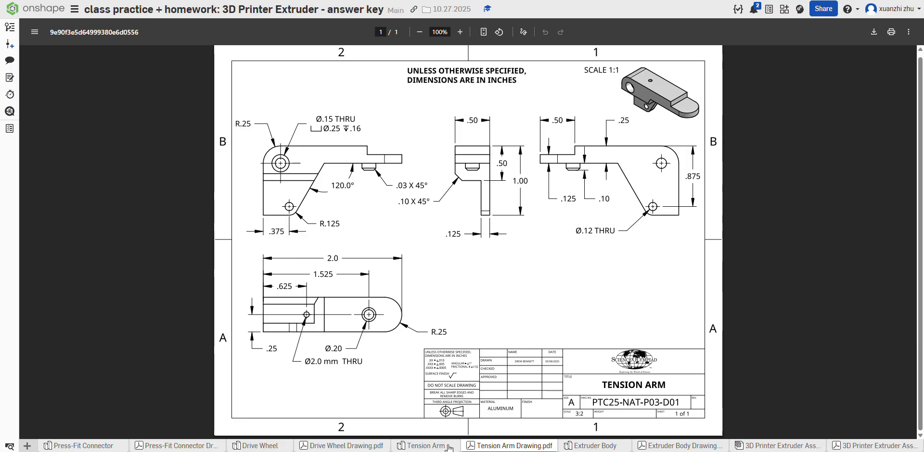
click(433, 446)
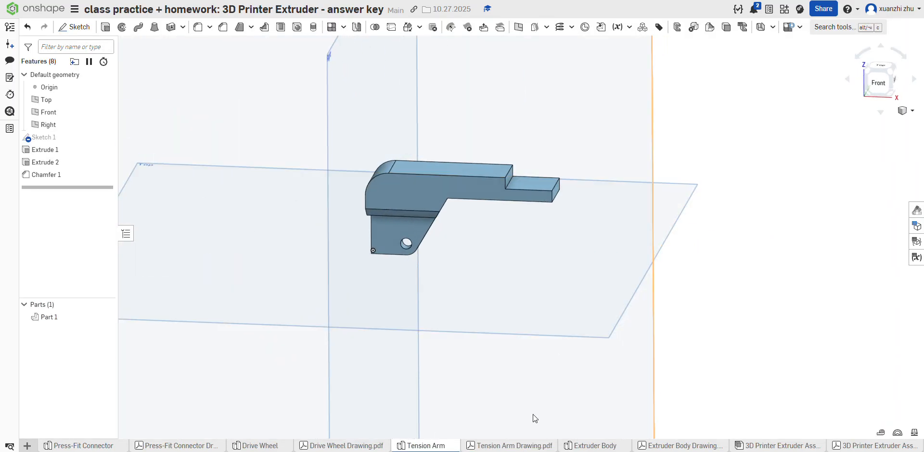
click(526, 447)
mouse_move(409, 449)
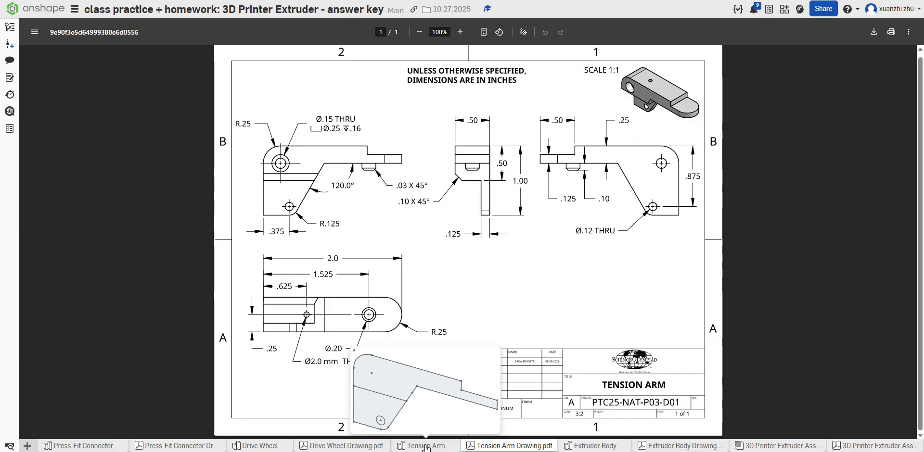
click(426, 447)
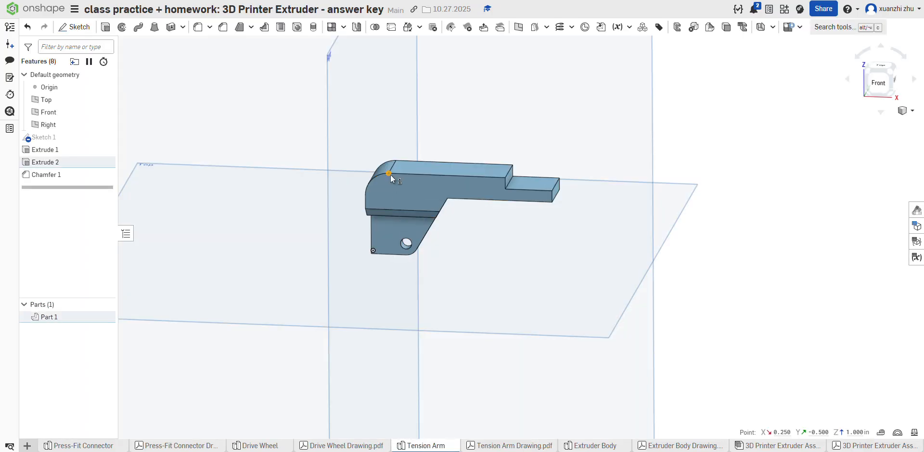
click(386, 186)
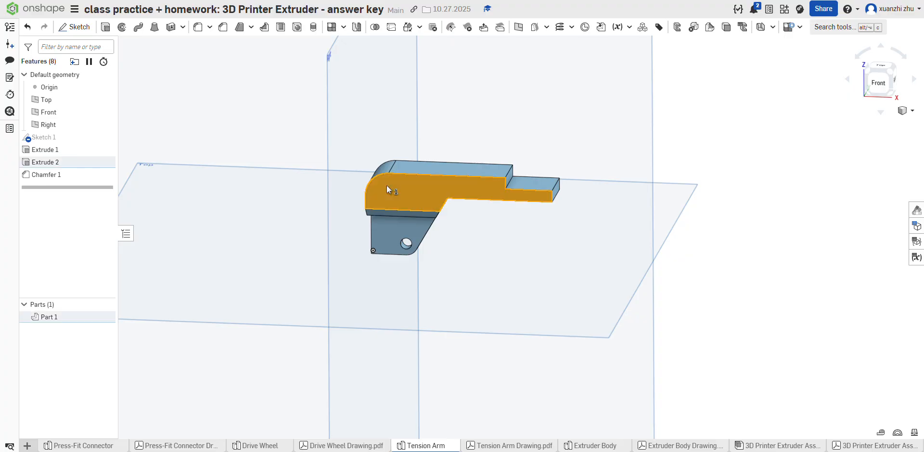
click(74, 27)
click(863, 89)
scroll(554, 201, up, 8)
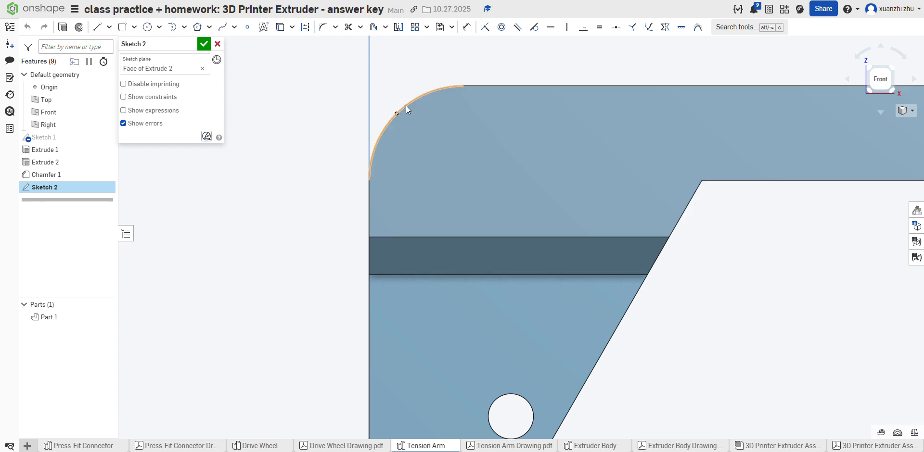
Step: Place a sketch point near the rounded corner and dimension it 0.25 in below the upper edge
click(406, 106)
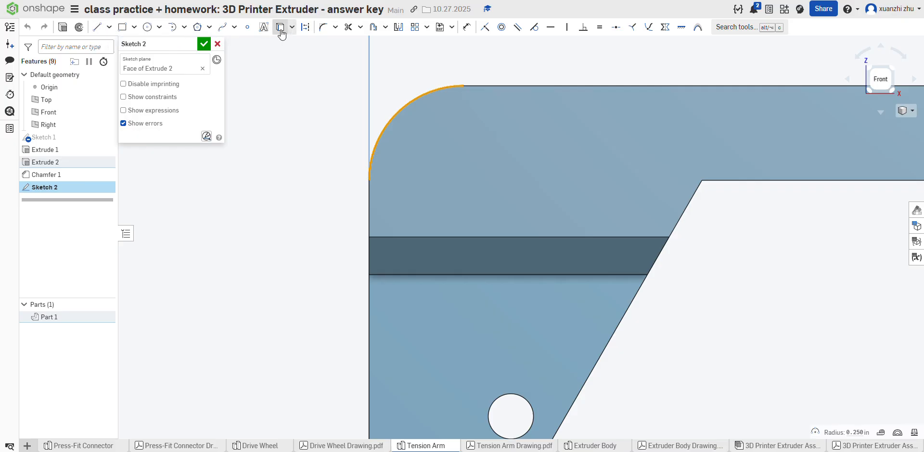
click(247, 27)
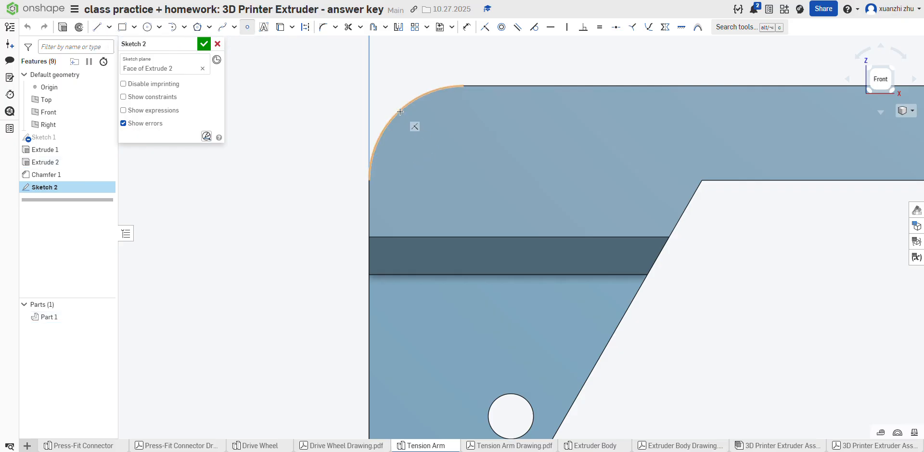
click(448, 171)
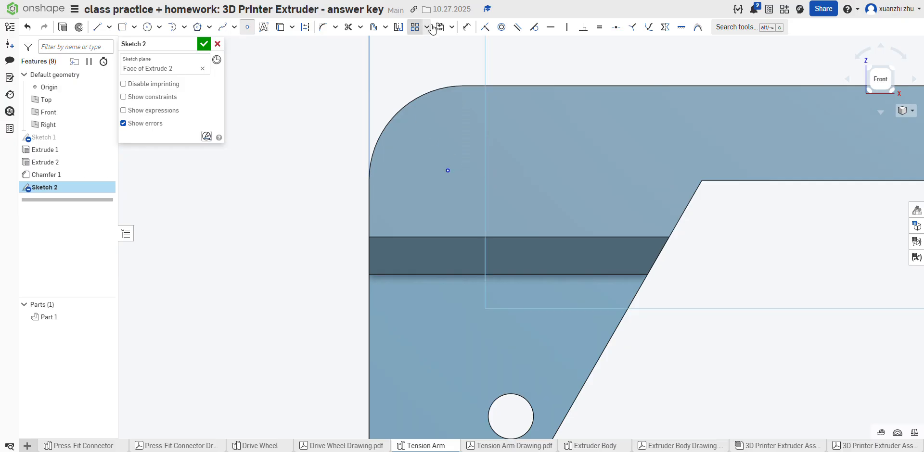
click(470, 28)
click(448, 169)
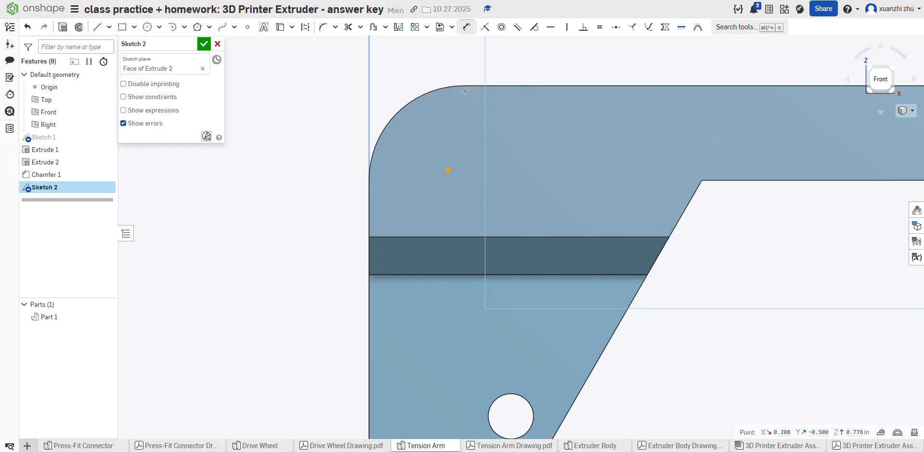
click(471, 86)
click(492, 127)
text(.2)
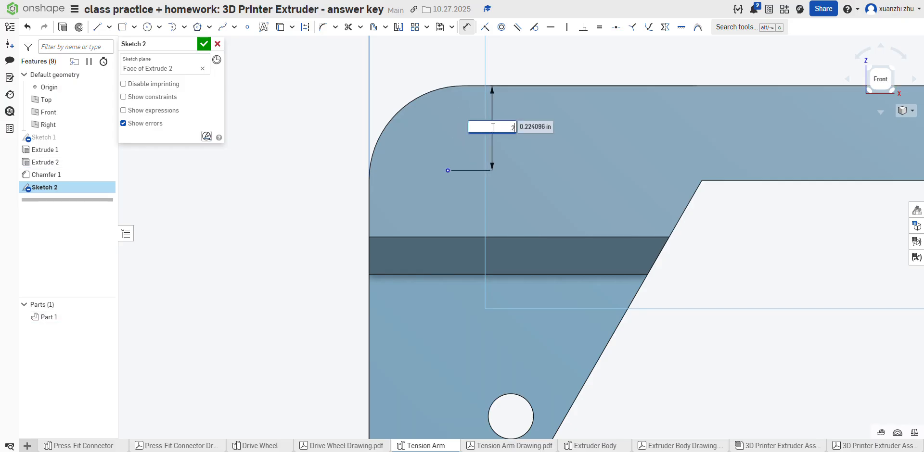
text(5)
key(Return)
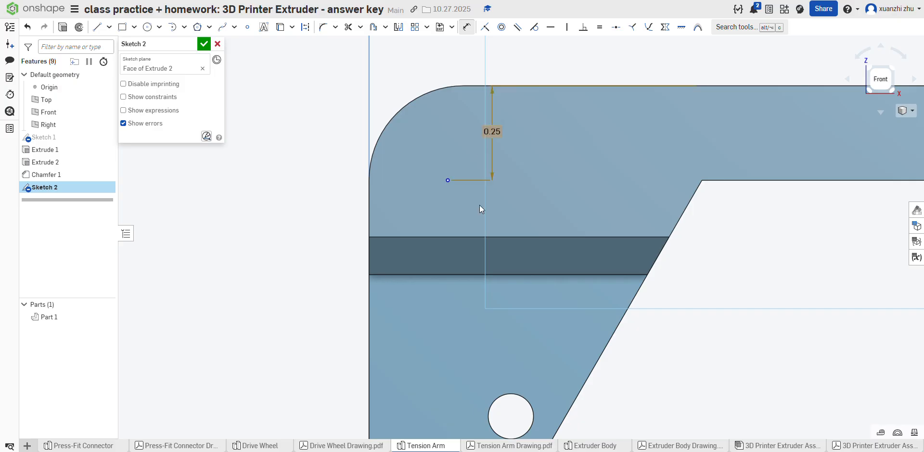
Step: Dimension the point's horizontal distance from the body's vertical edge as 0.14 in
click(448, 181)
click(370, 193)
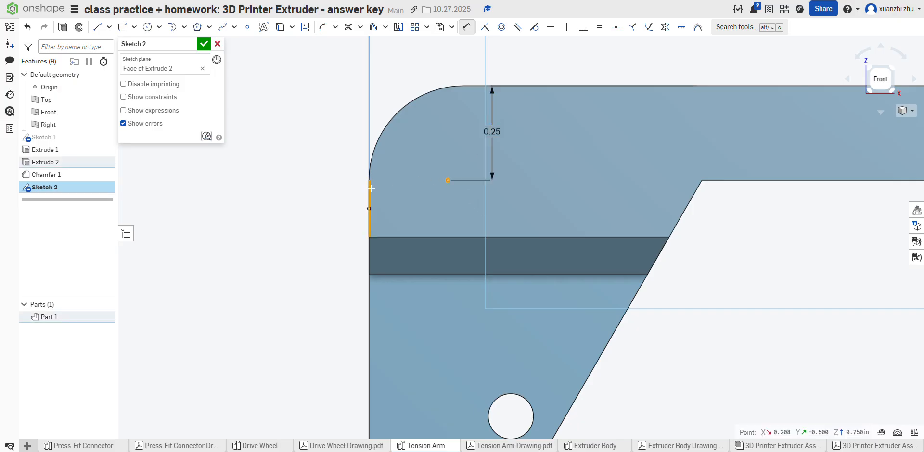
click(402, 160)
key(BackSpace)
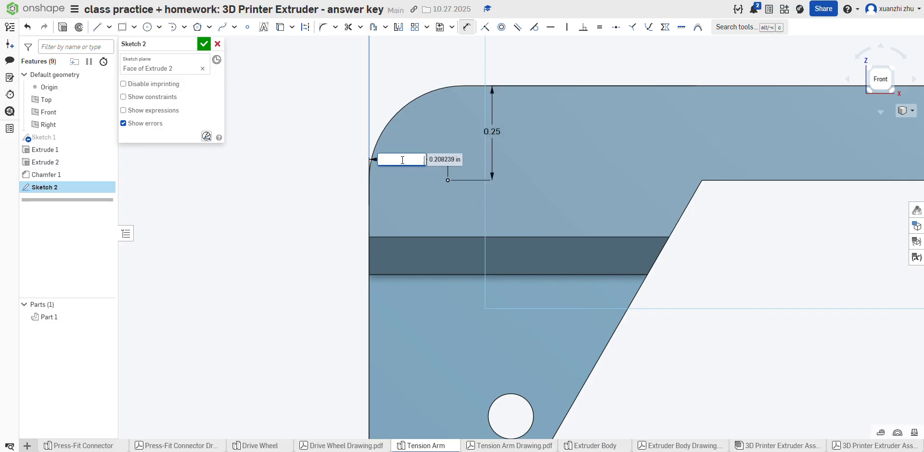
text(.14)
key(Return)
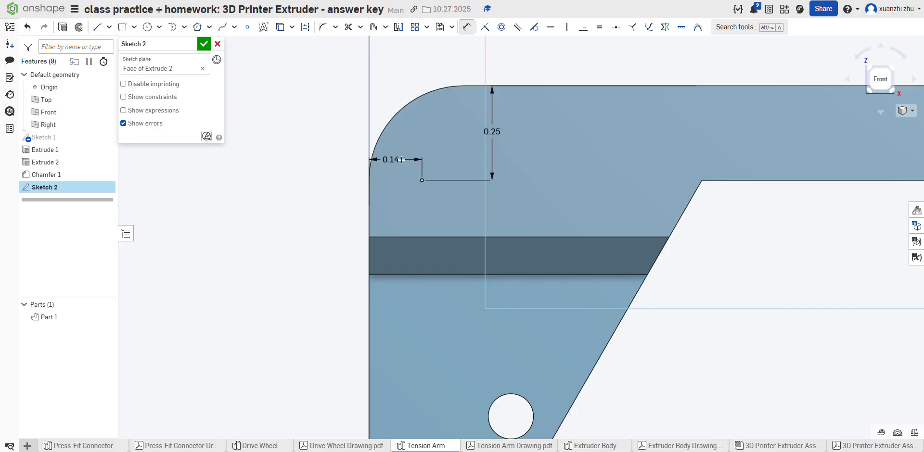
Step: Correct the point's horizontal distance from the vertical edge to 0.25 in
double_click(389, 160)
text(2)
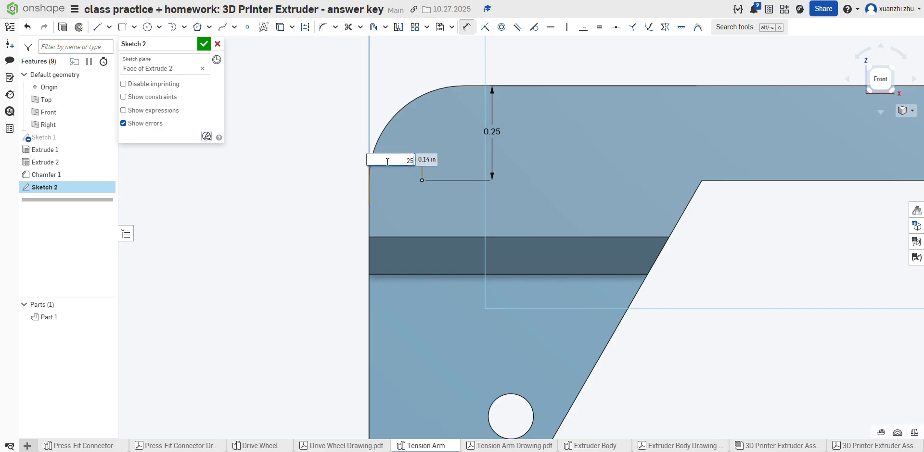
text(5)
key(Return)
scroll(387, 161, down, 6)
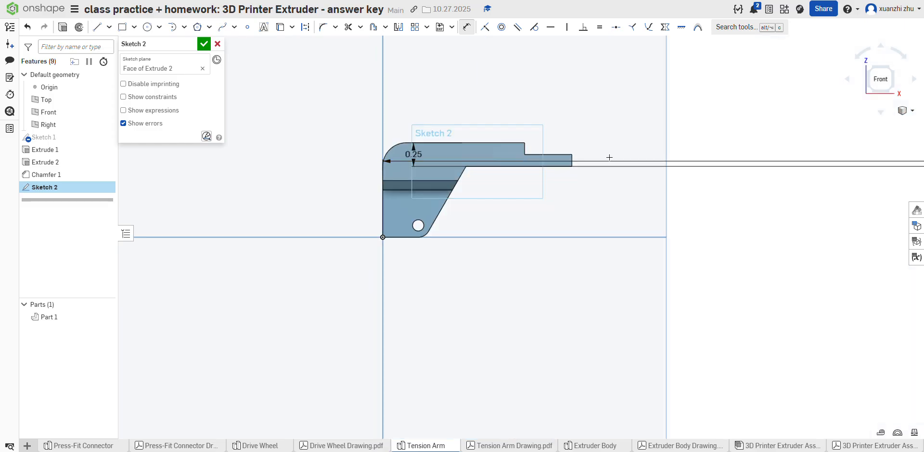
double_click(604, 161)
key(BackSpace)
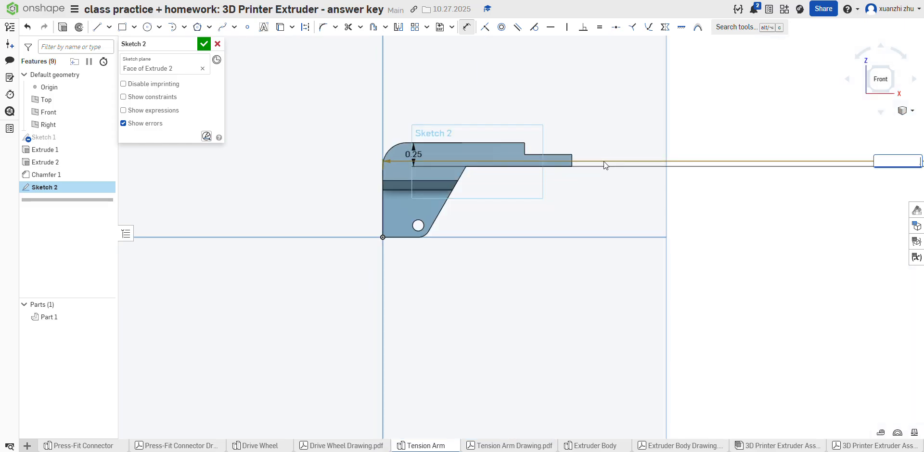
key(Return)
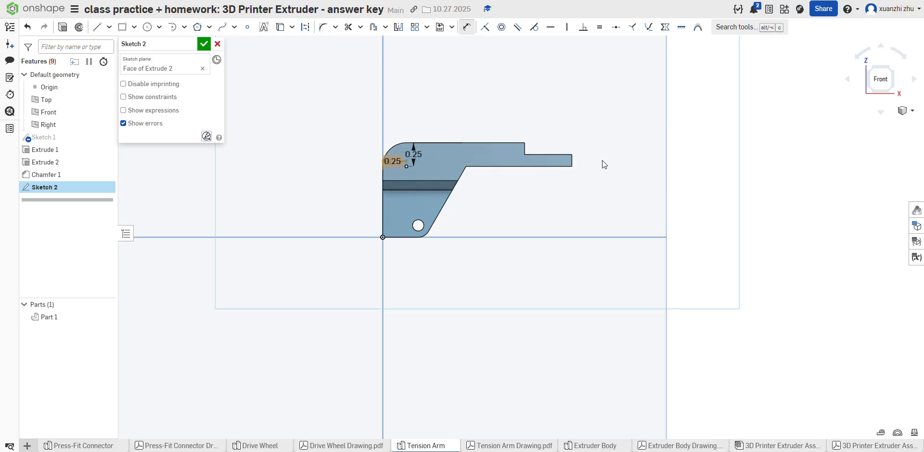
Step: Check the point's location against the drawing, finish the sketch, and start a counterbore hole on that point
scroll(423, 144, up, 8)
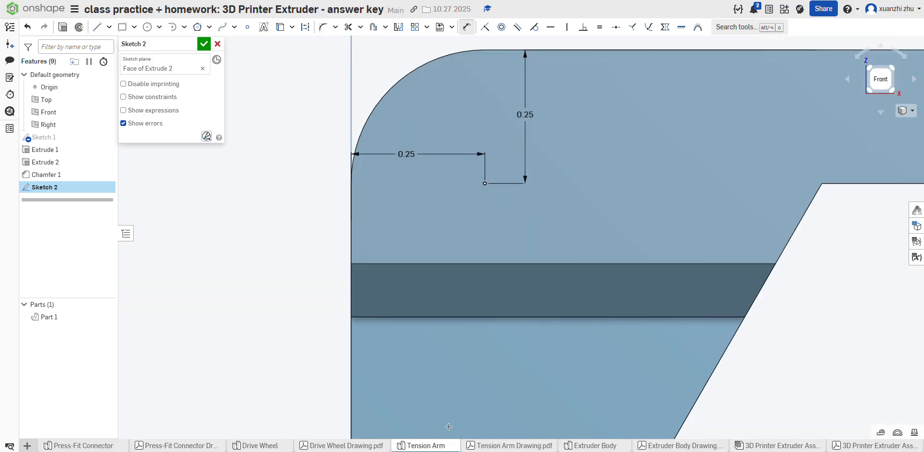
click(497, 446)
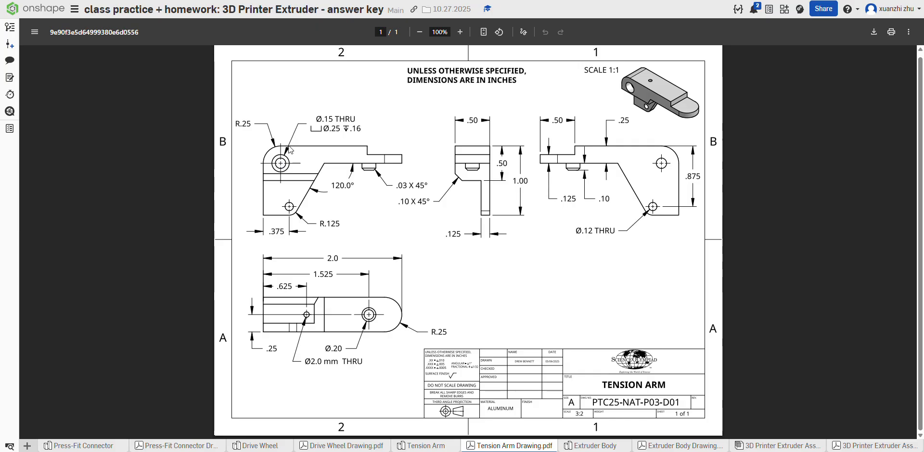
click(418, 446)
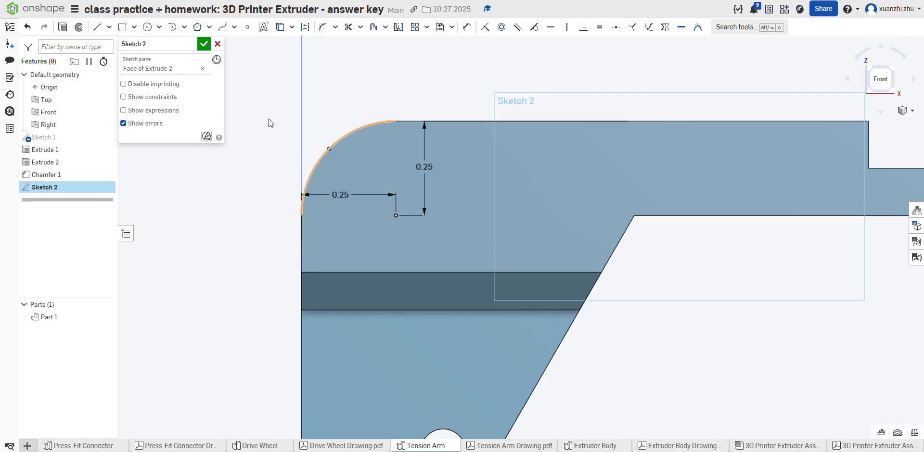
click(205, 44)
click(396, 216)
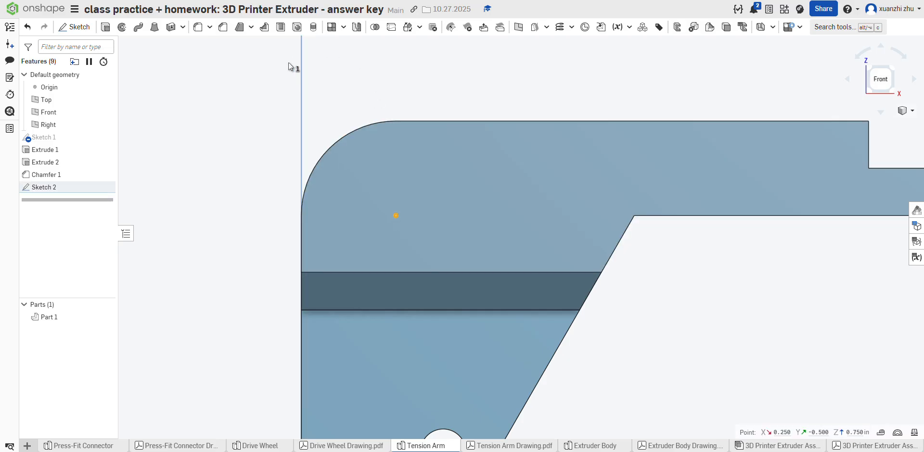
click(298, 27)
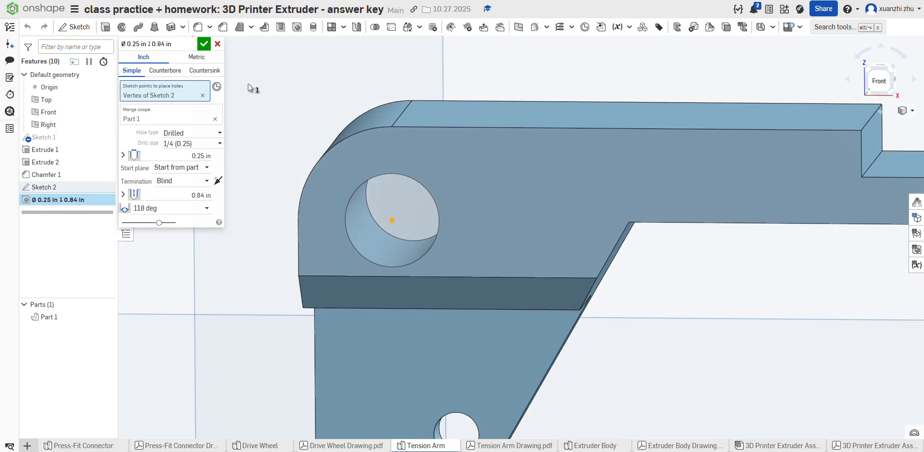
click(165, 71)
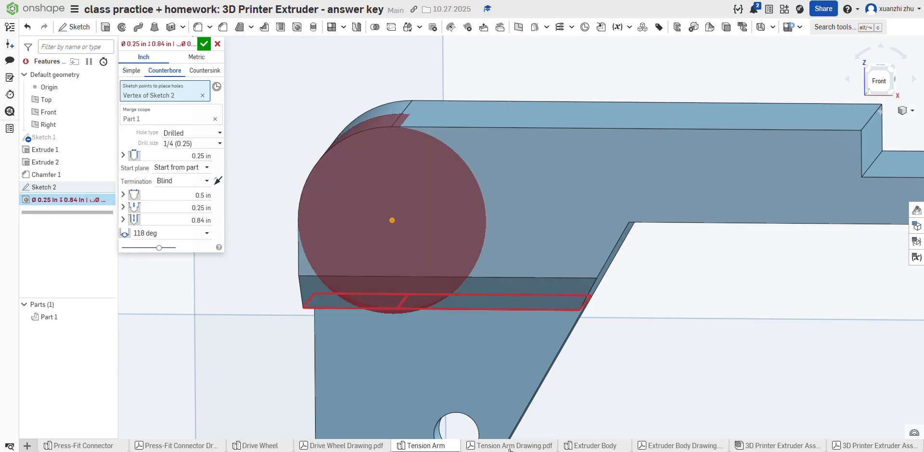
Step: Check the hole callout on the Tension Arm drawing and set the blind hole's depth to 0.15 in
click(510, 447)
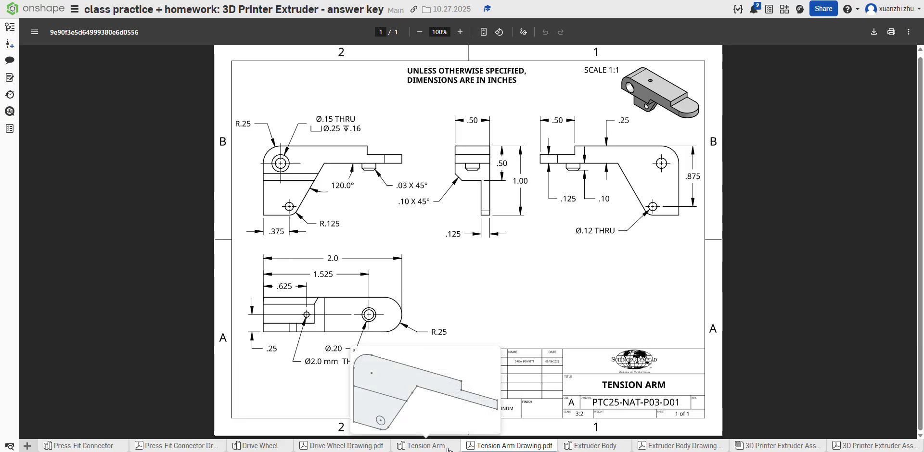
click(448, 448)
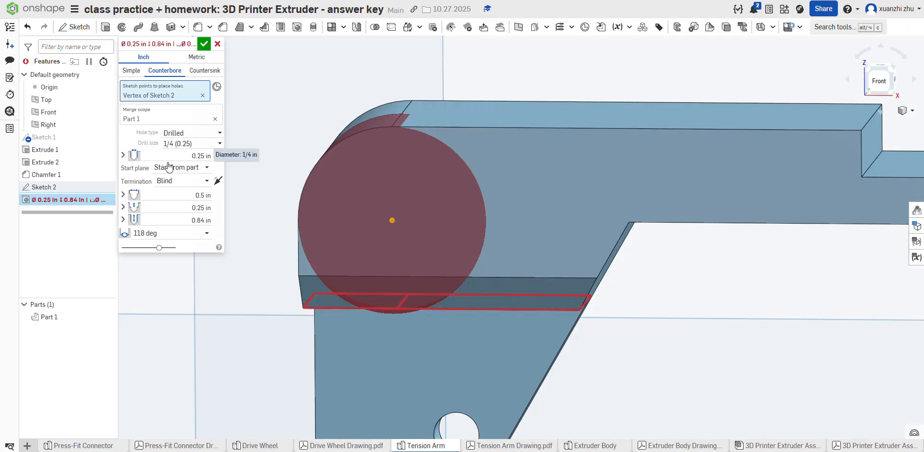
click(192, 155)
click(196, 218)
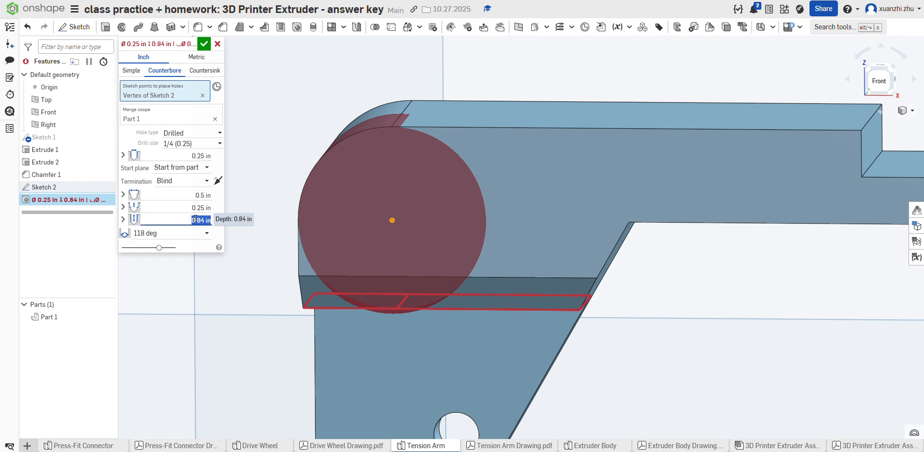
key(BackSpace)
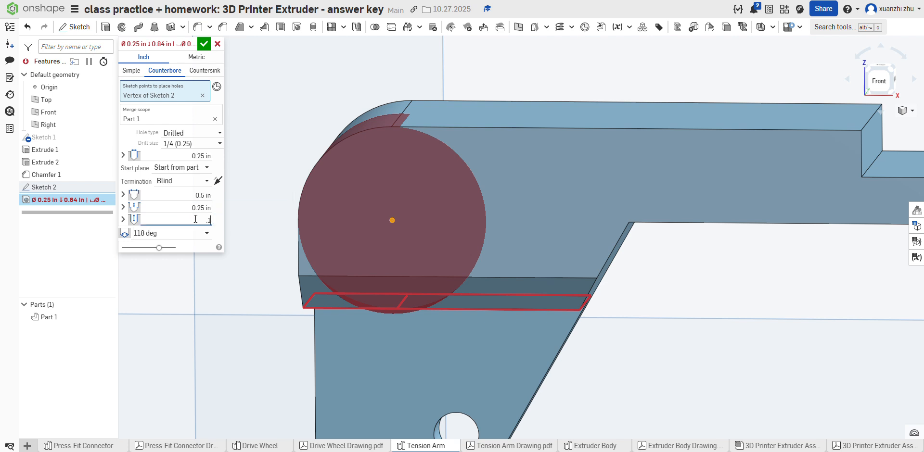
text(.15)
key(Return)
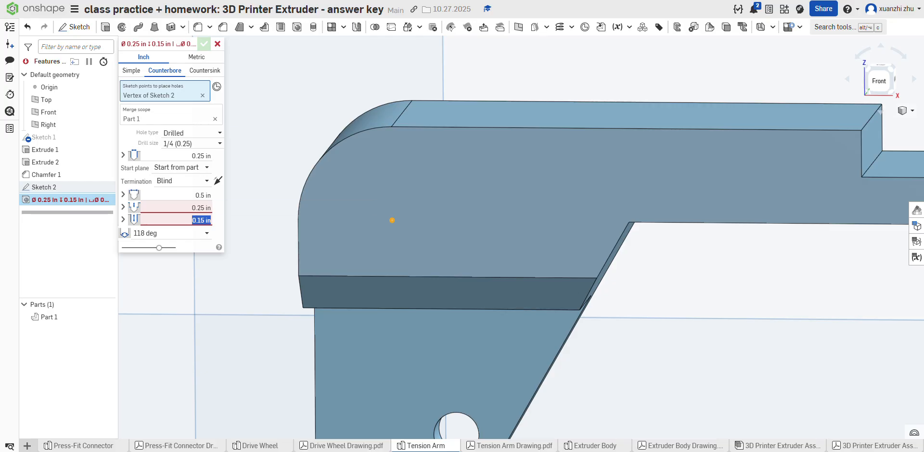
Step: Recheck the drawing and set the counterbore's diameter to 0.25 in and its depth to 0.16 in
mouse_move(195, 208)
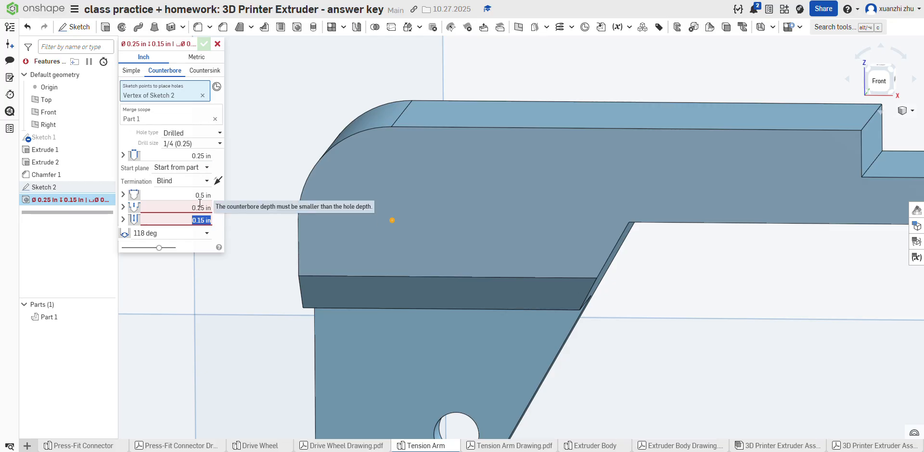
click(481, 446)
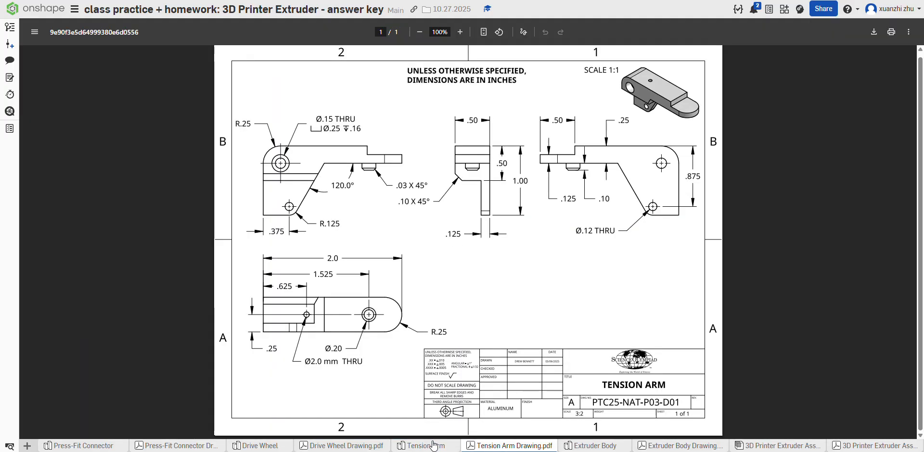
click(423, 446)
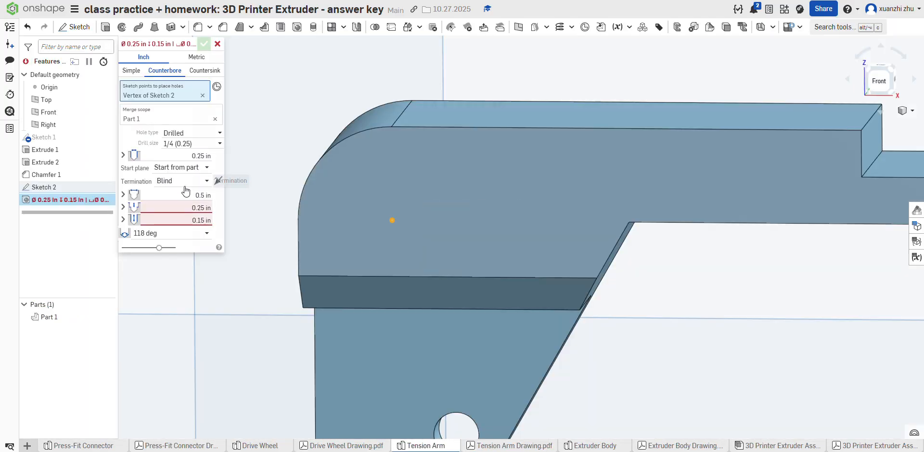
click(201, 193)
text(.25)
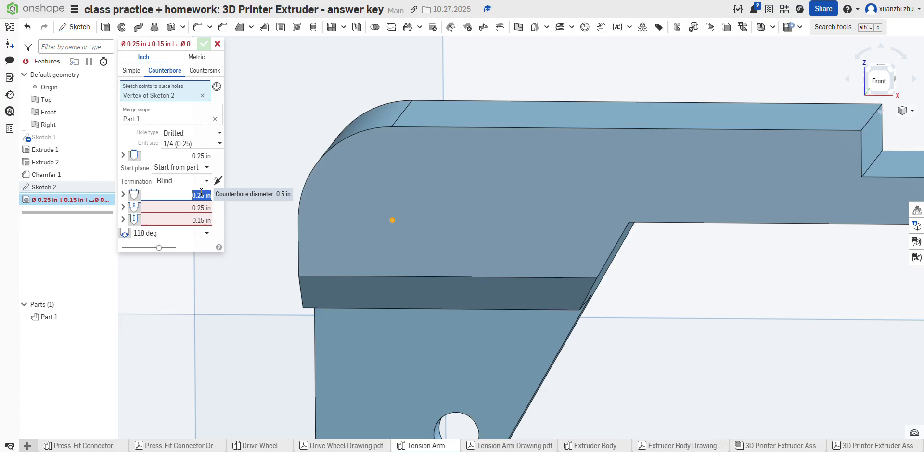
click(197, 208)
text(.16)
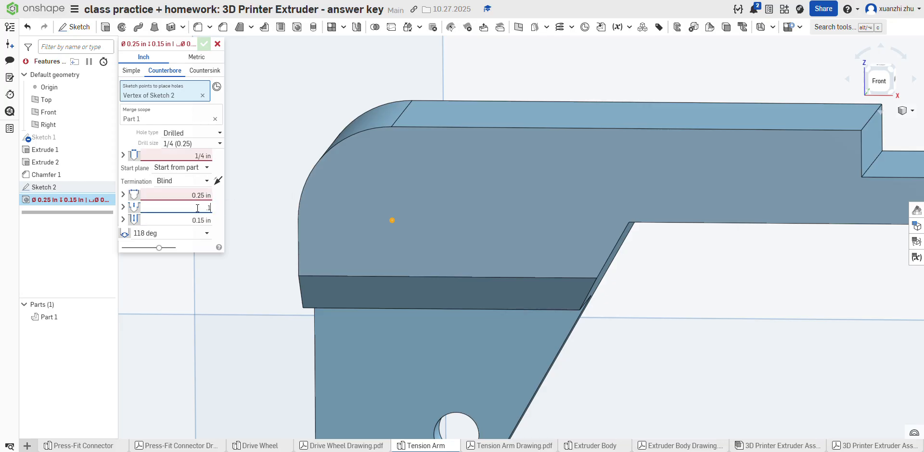
key(Return)
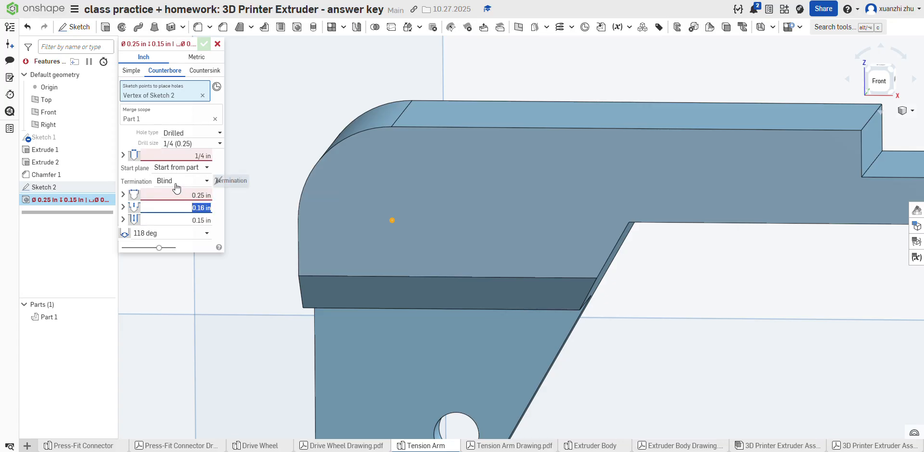
Step: Set the hole's drill diameter to 0.15 in according to the drawing and its termination to Through all
click(124, 156)
click(124, 156)
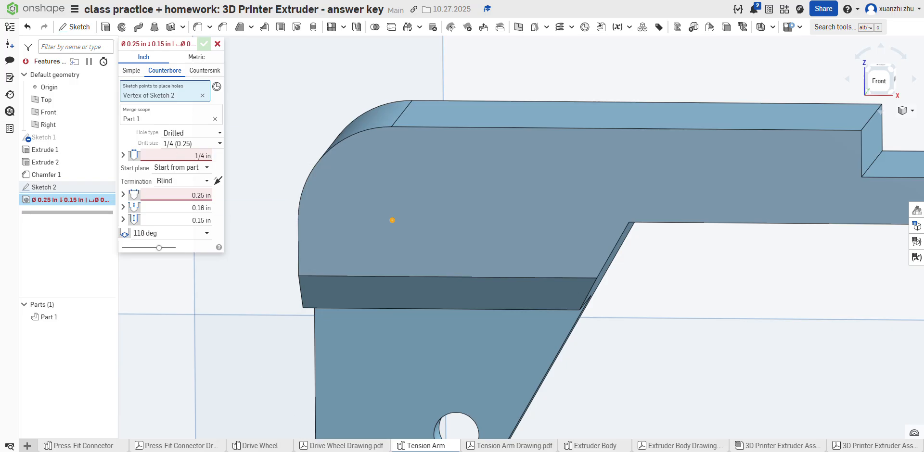
click(484, 446)
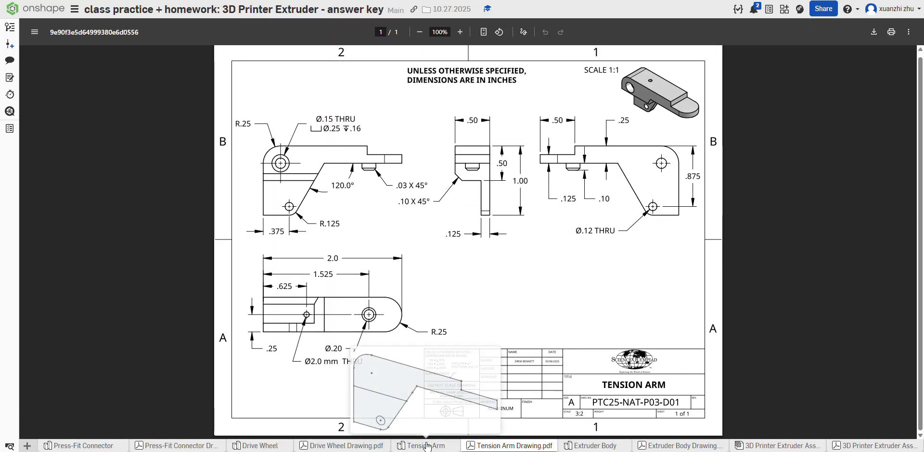
click(430, 446)
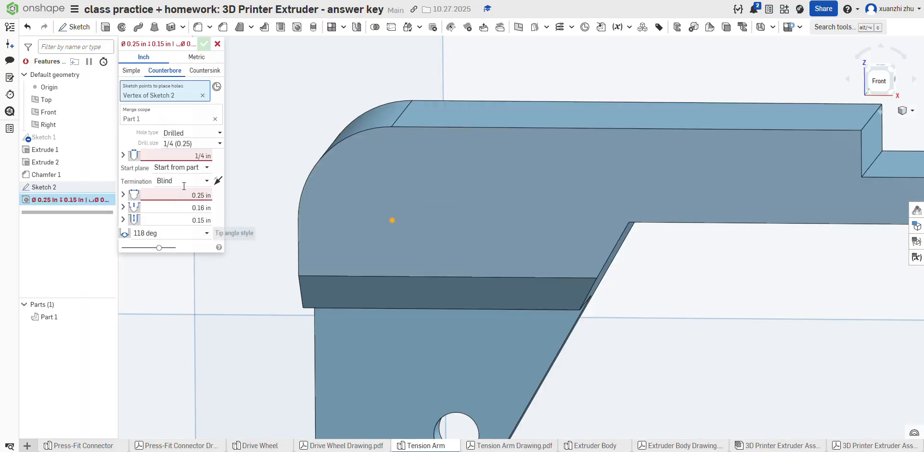
click(197, 155)
text(.15)
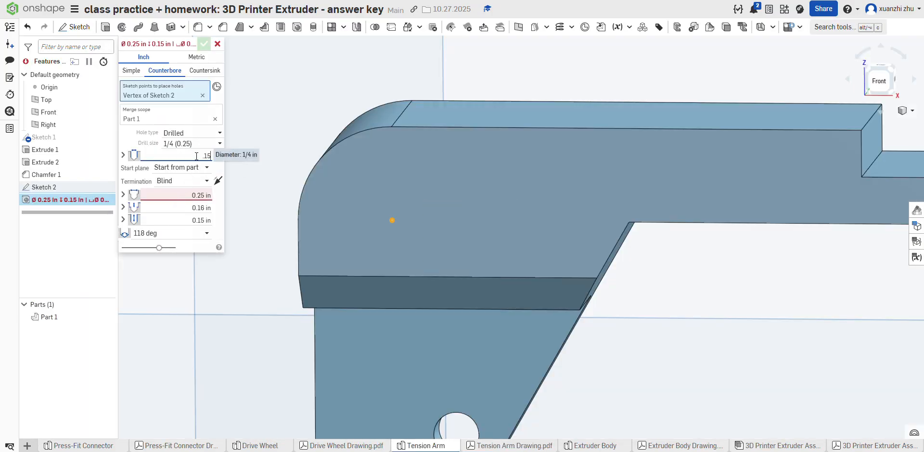
key(Return)
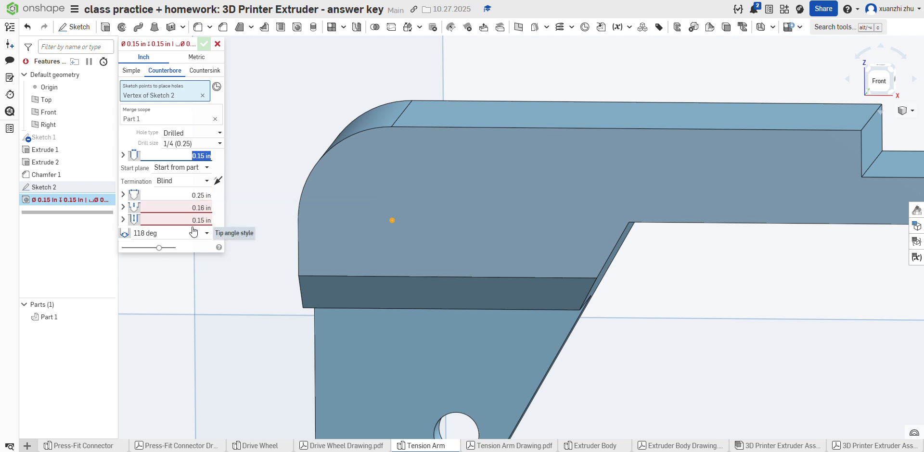
click(195, 181)
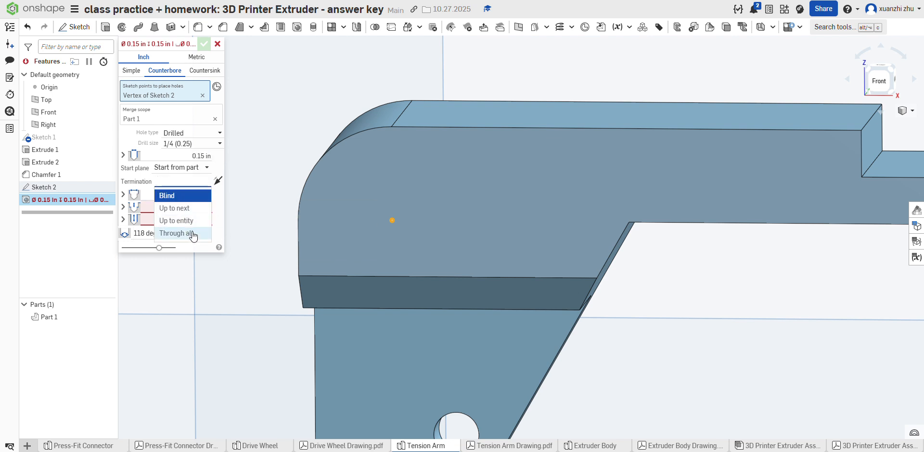
click(193, 234)
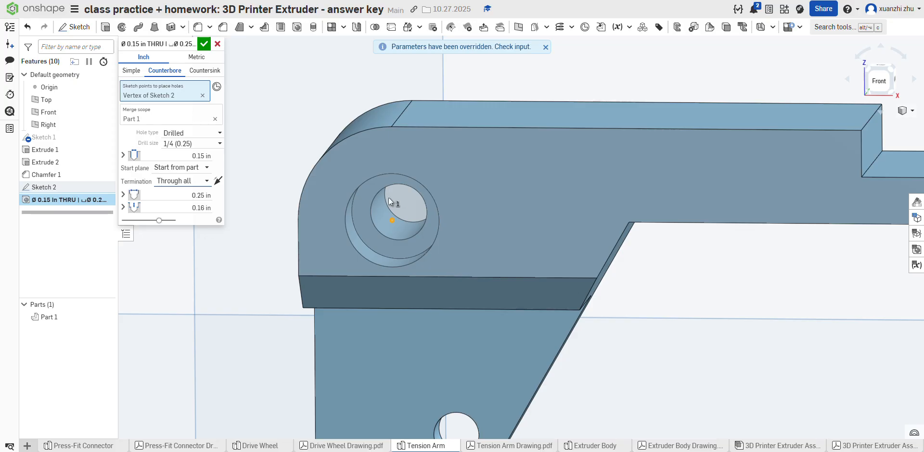
Step: Compare the counterbored hole with the Tension Arm drawing and accept the hole feature
right_drag(443, 255, 431, 231)
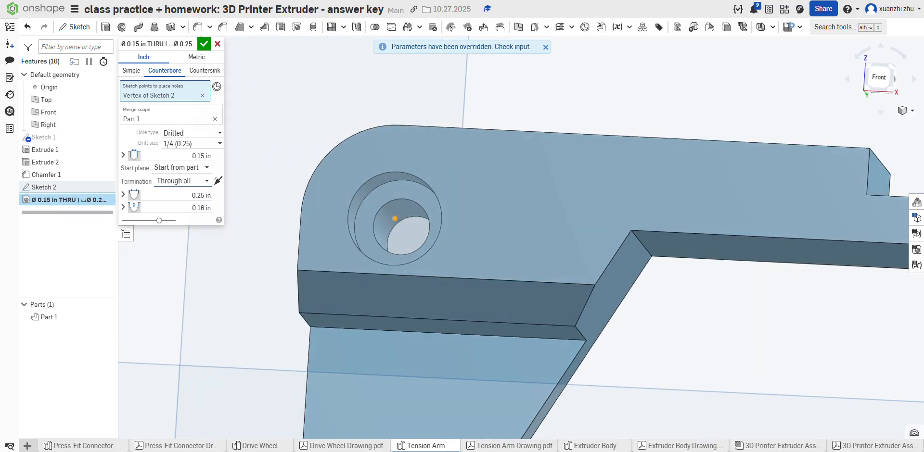
click(486, 446)
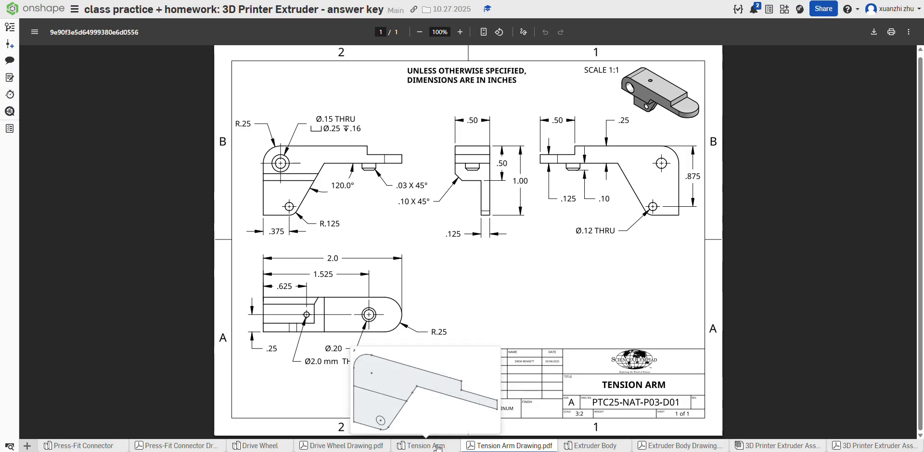
click(437, 447)
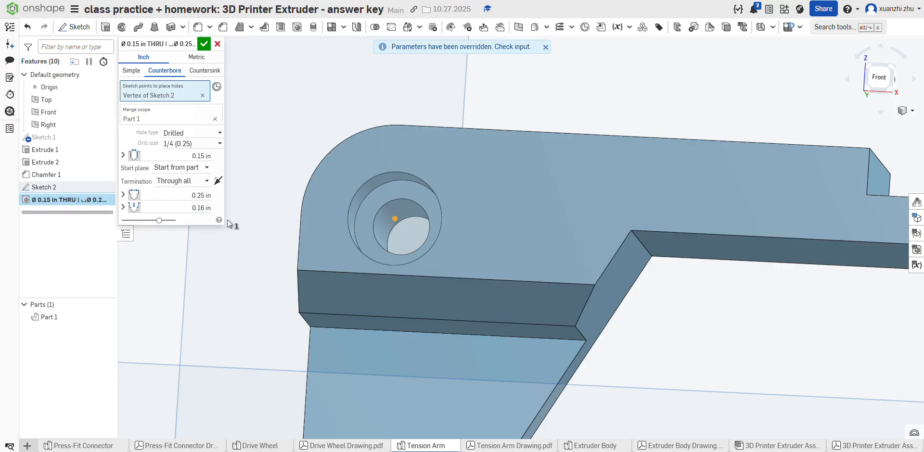
click(472, 446)
click(445, 447)
click(204, 43)
Step: Inspect the Tension Arm model and check the thin end's corner radius on its drawing
scroll(253, 140, down, 3)
scroll(401, 190, up, 2)
right_drag(402, 191, 485, 236)
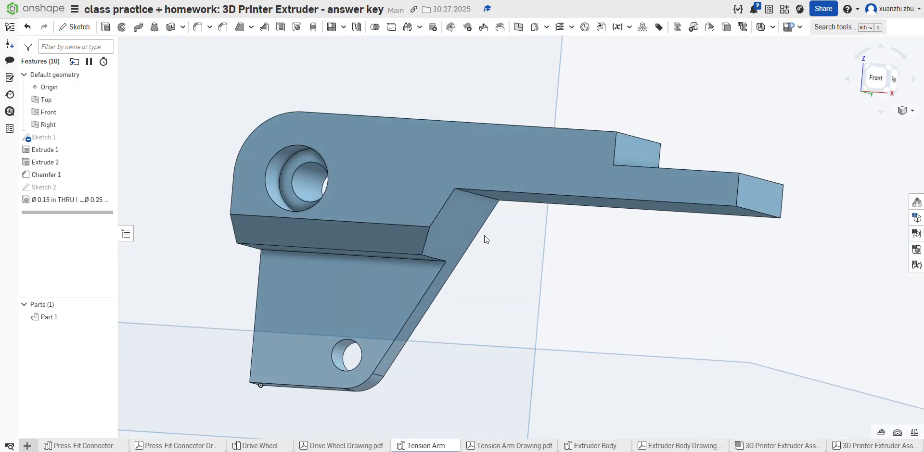
click(480, 446)
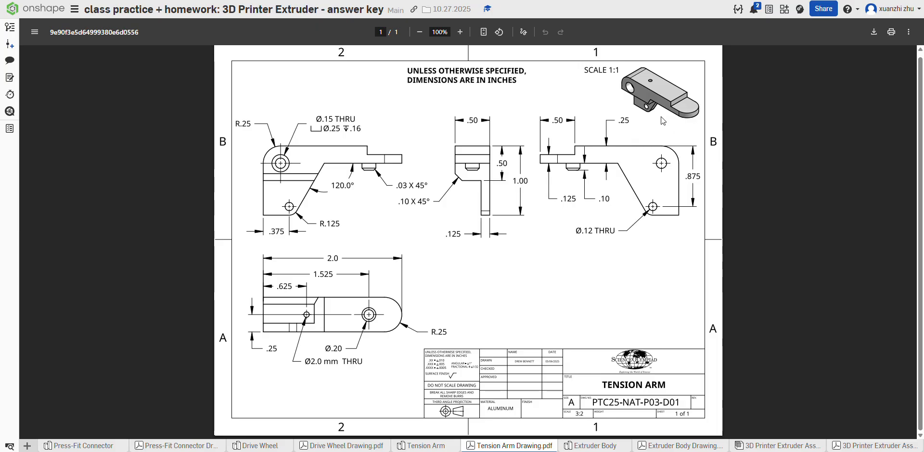
click(436, 447)
click(486, 446)
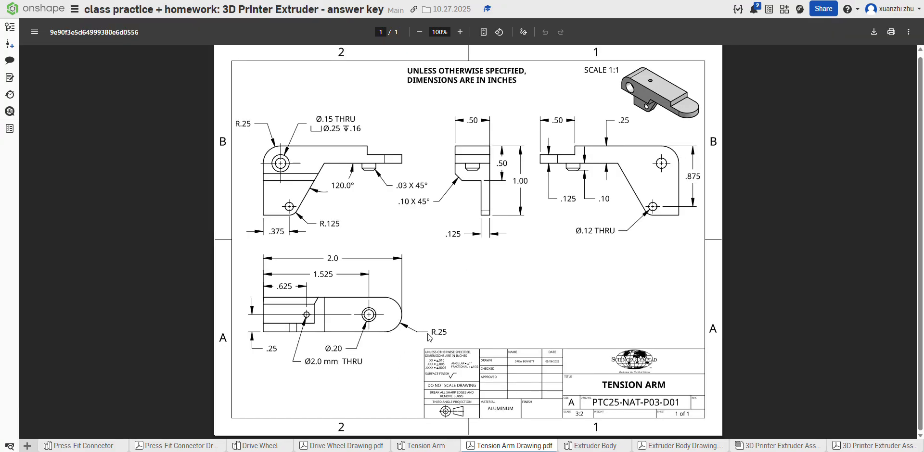
click(420, 446)
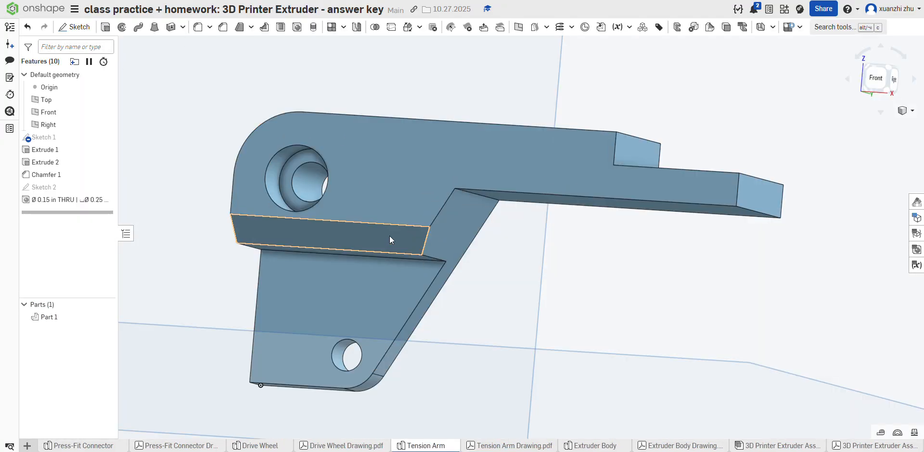
Step: Fillet the two vertical edges at the Tension Arm's thin end with a 0.25 in radius
scroll(387, 235, down, 2)
right_drag(450, 224, 443, 289)
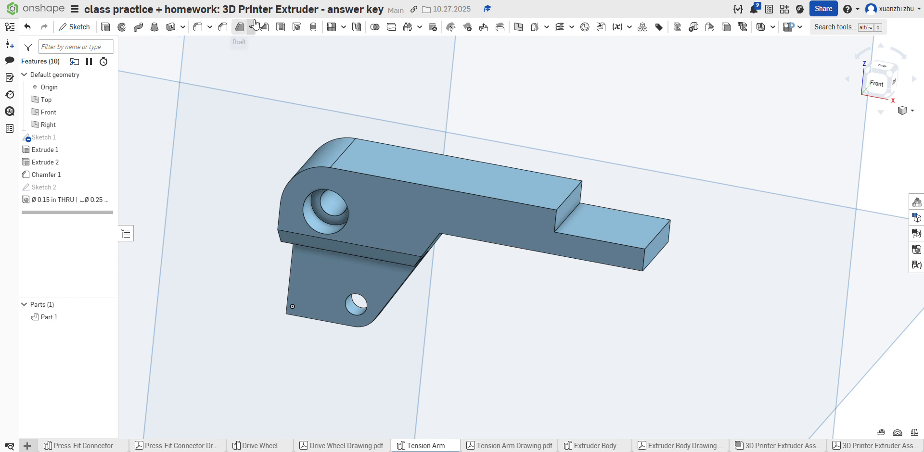
click(198, 26)
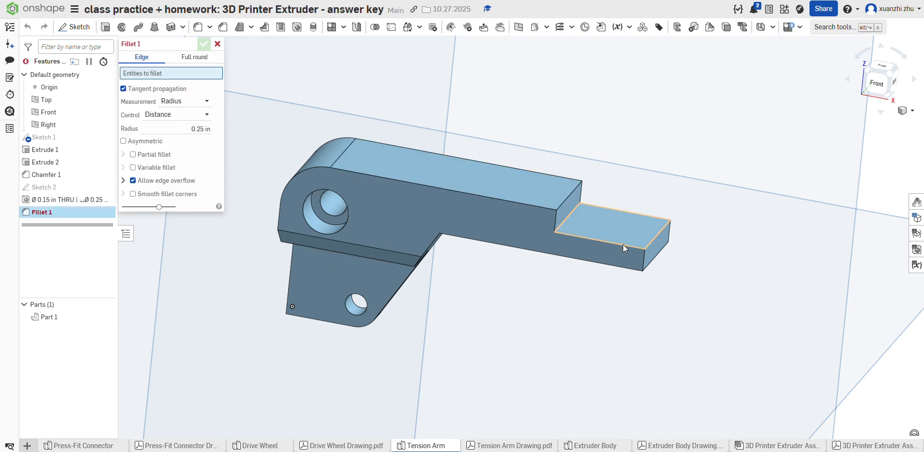
click(643, 259)
click(668, 236)
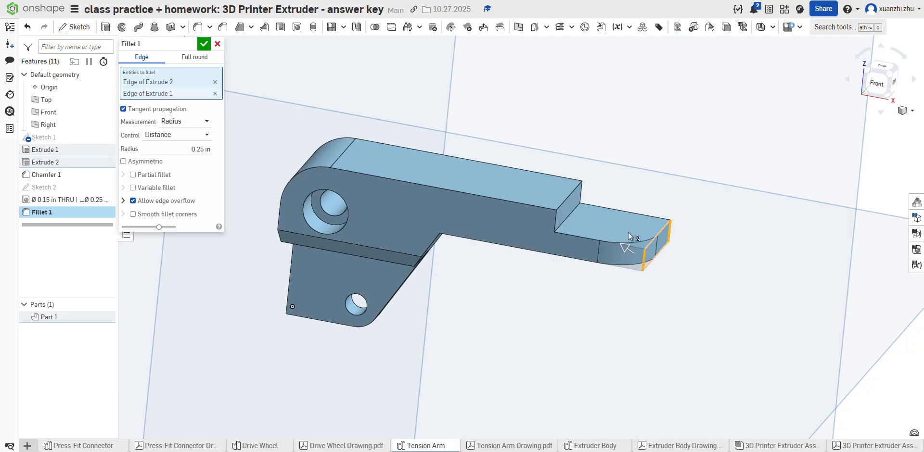
right_drag(620, 243, 580, 255)
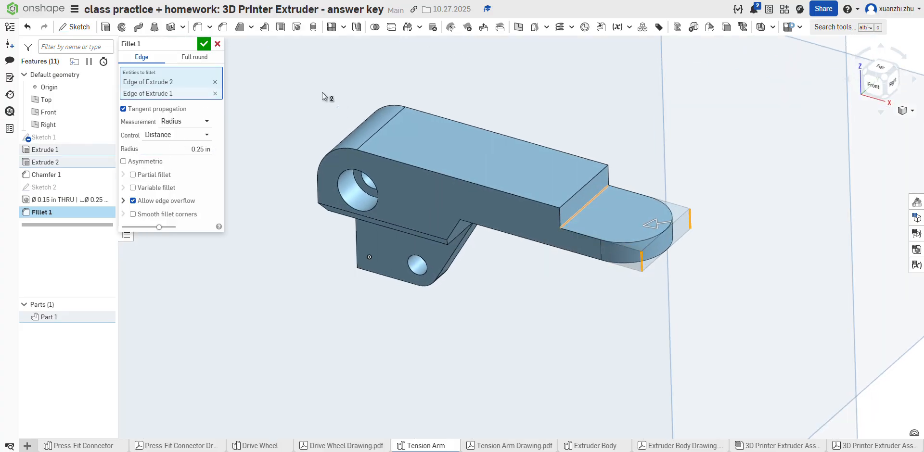
click(206, 45)
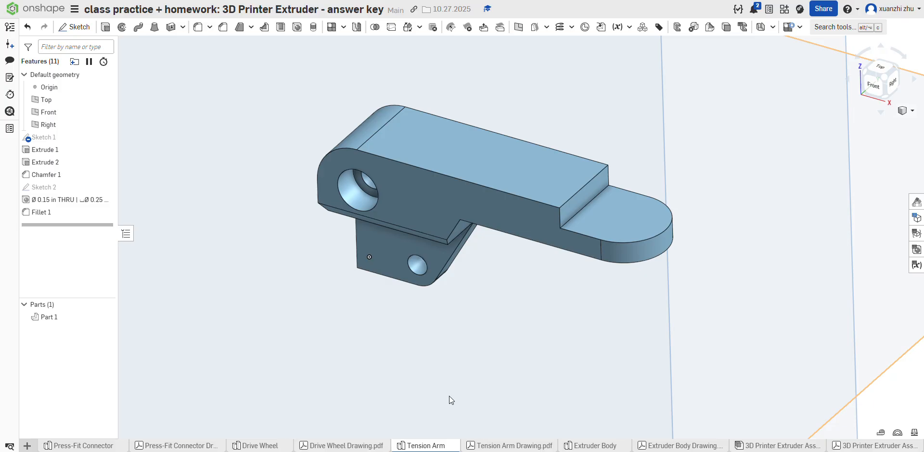
Step: Check the Tension Arm drawing for remaining features and start a sketch on the thick block's underside face, viewed from the bottom
right_drag(482, 429, 505, 376)
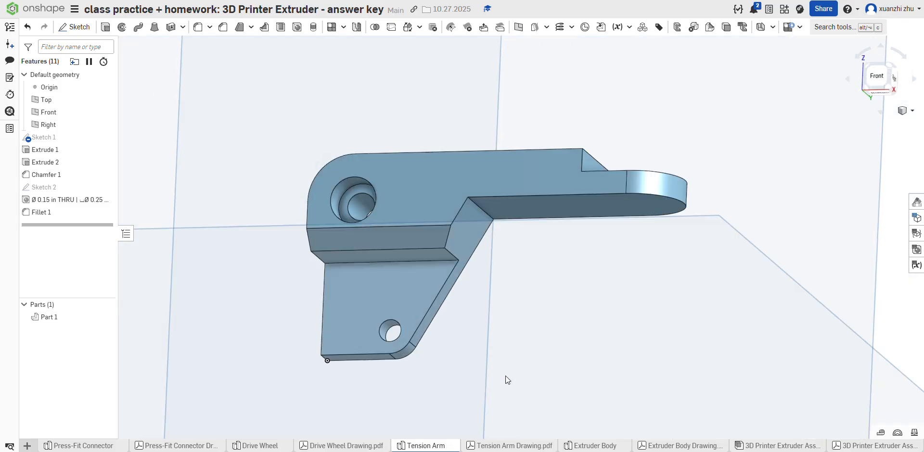
click(505, 446)
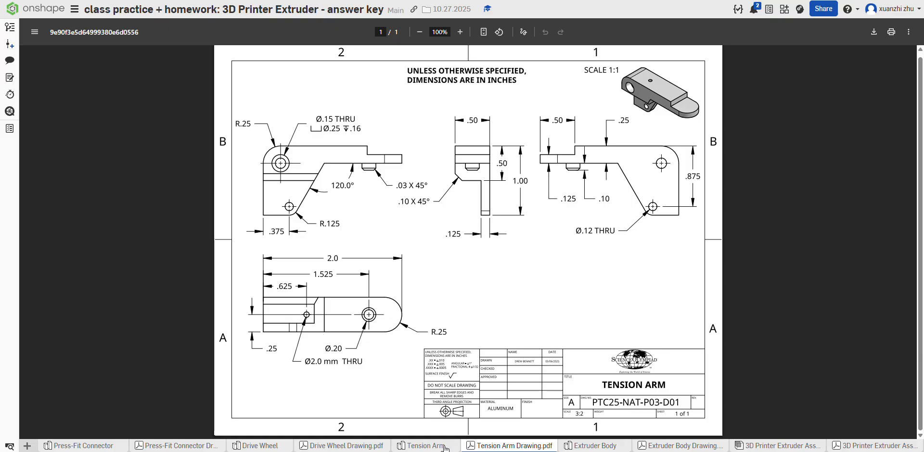
mouse_move(445, 449)
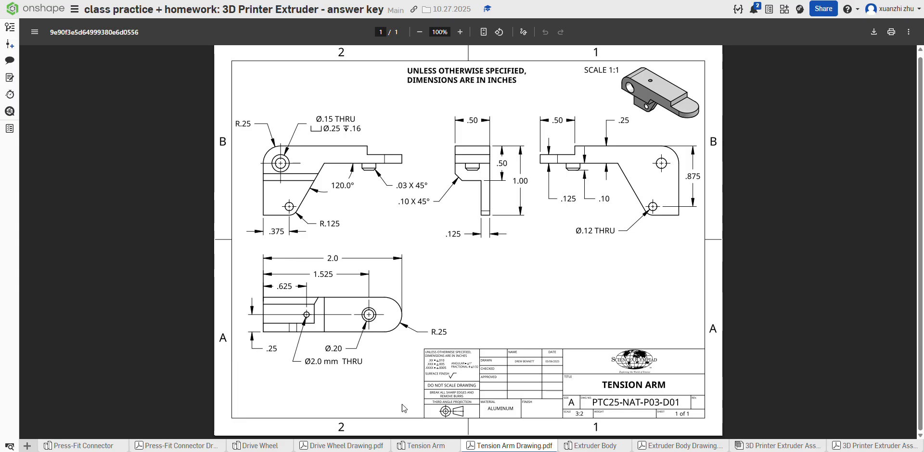
click(421, 446)
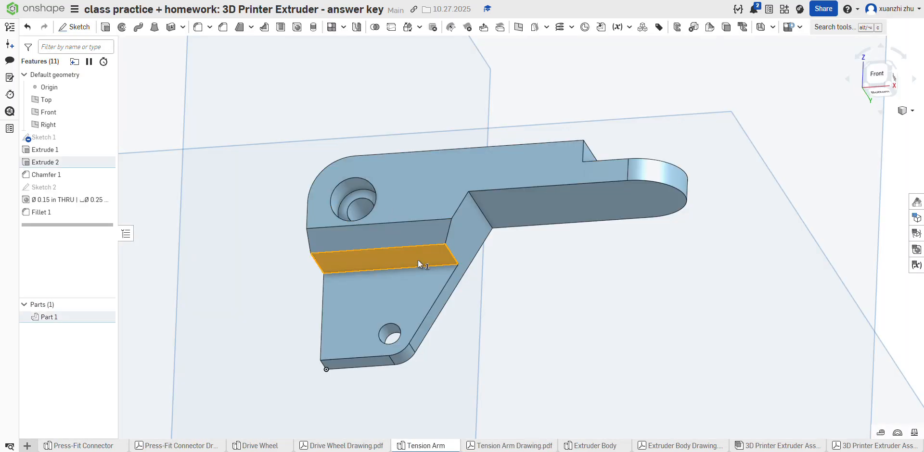
click(417, 260)
click(74, 26)
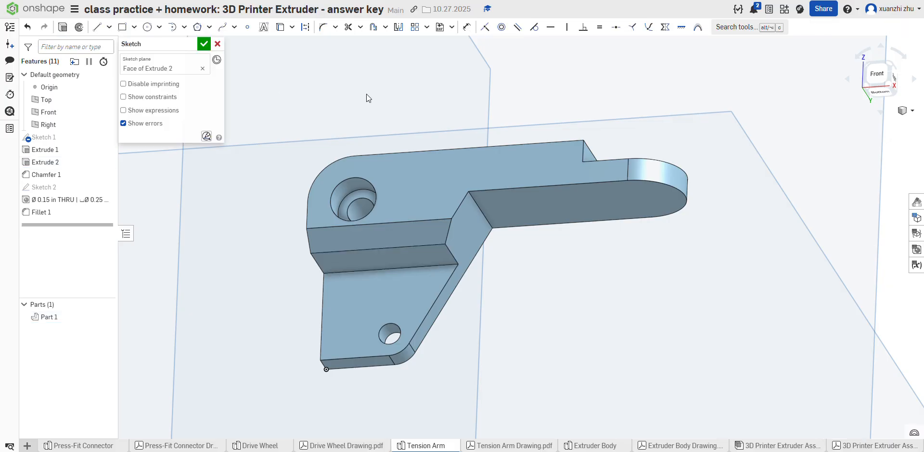
click(884, 93)
scroll(535, 222, up, 5)
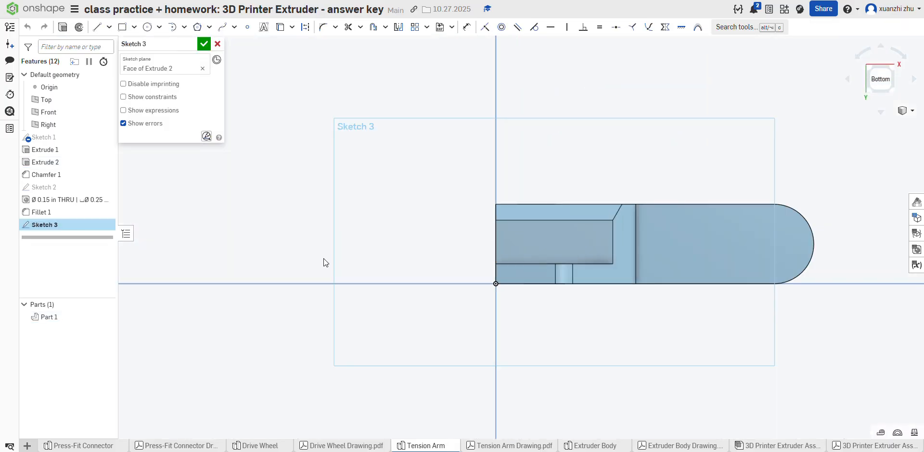
scroll(324, 259, down, 4)
scroll(509, 247, up, 5)
scroll(508, 248, up, 2)
Step: Consult the drawing's bottom-left view and sketch a 0.2 in diameter circle on the block's underside face
click(516, 447)
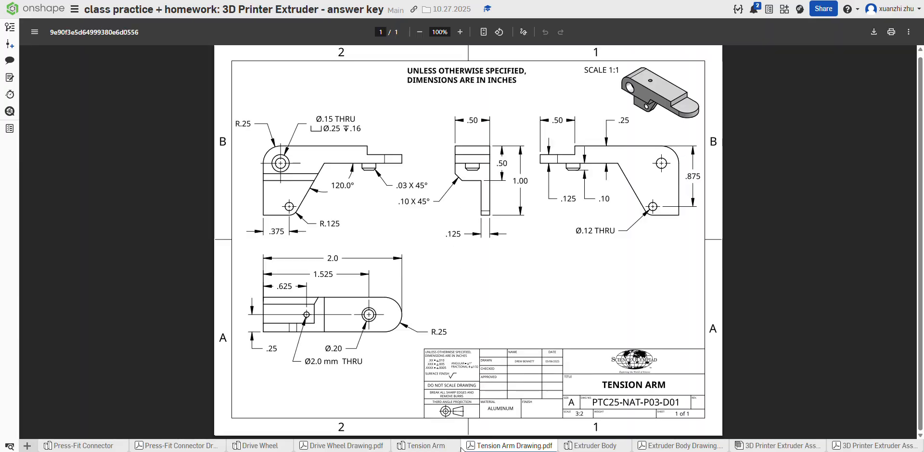
mouse_move(445, 448)
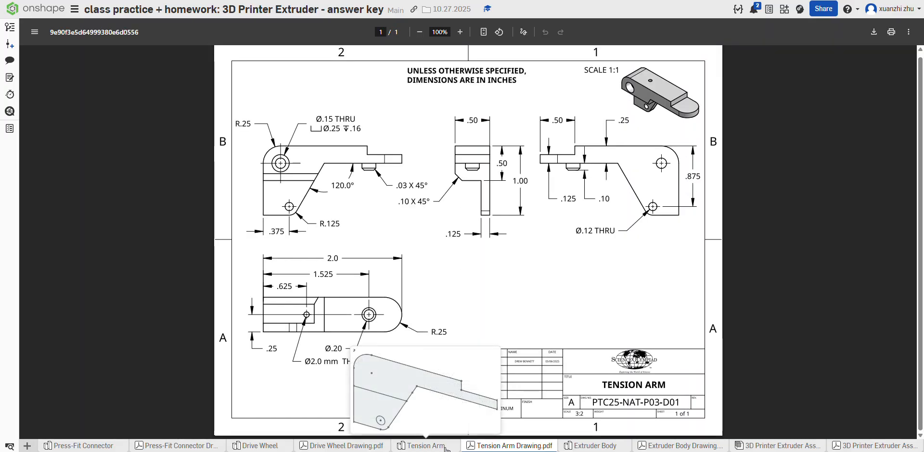
click(422, 447)
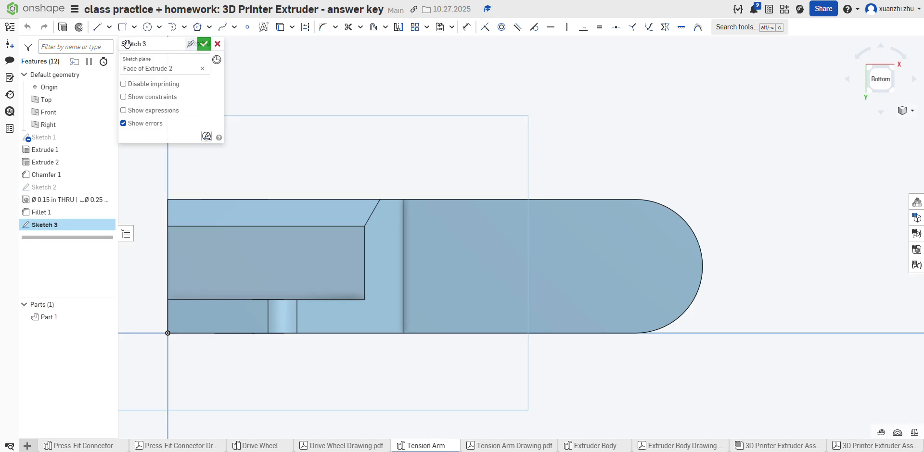
click(248, 28)
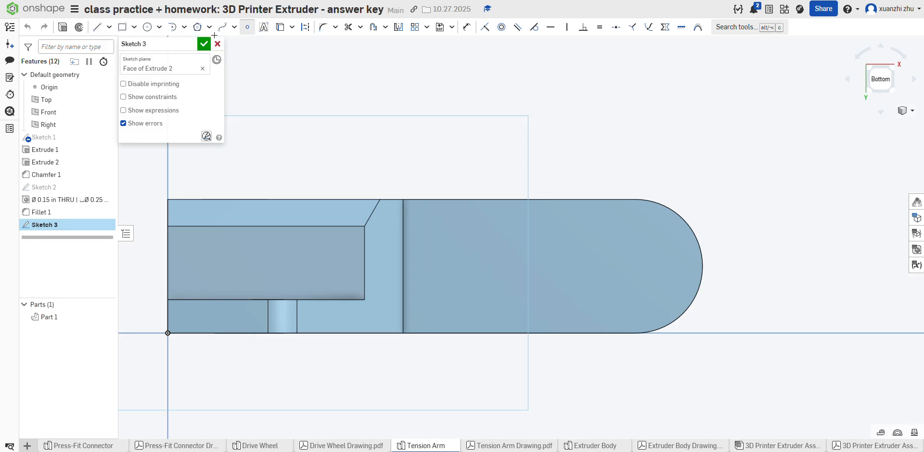
click(148, 27)
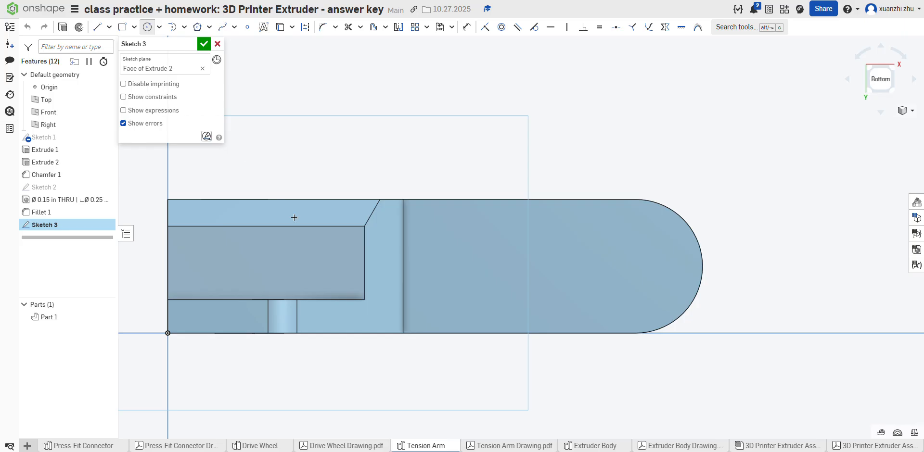
click(330, 266)
text(0.2)
key(Return)
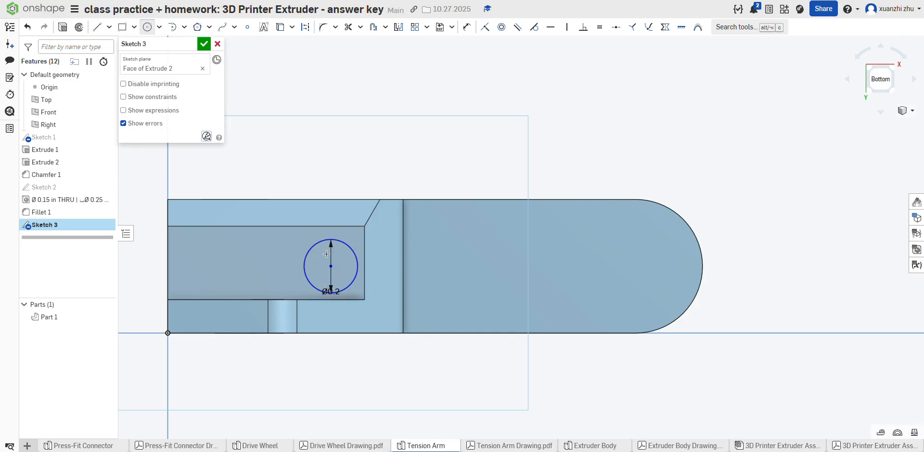
Step: Recheck the small through hole's callout on the Tension Arm drawing and set the circle's diameter to 2 mm
click(510, 447)
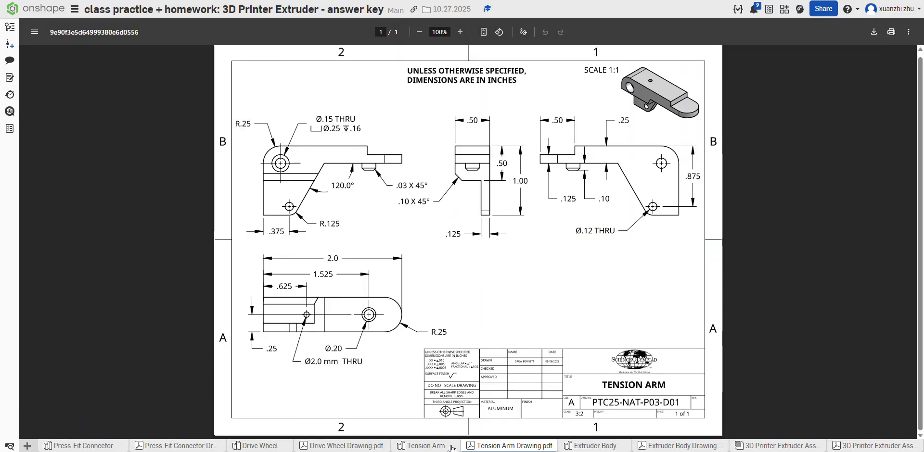
click(433, 447)
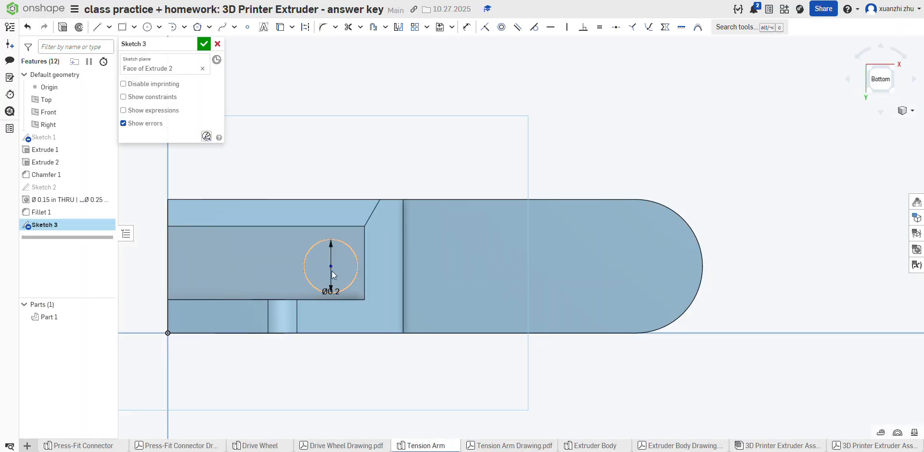
click(497, 446)
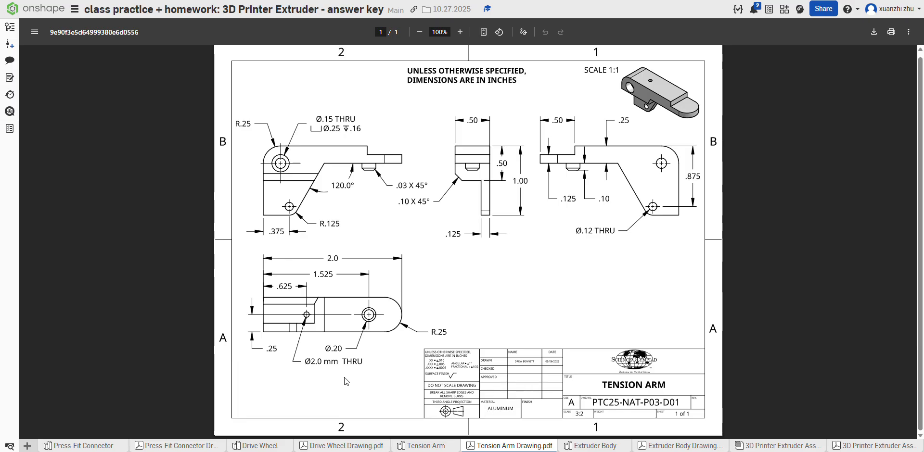
click(437, 447)
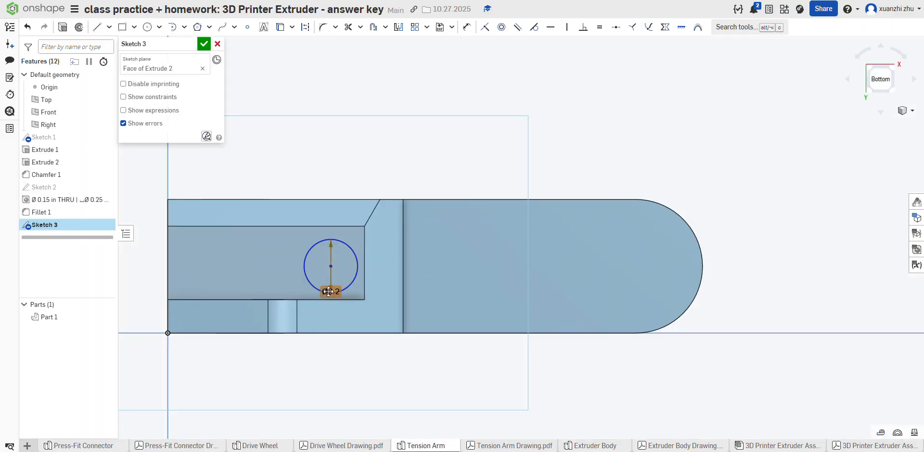
double_click(328, 292)
text(2mm)
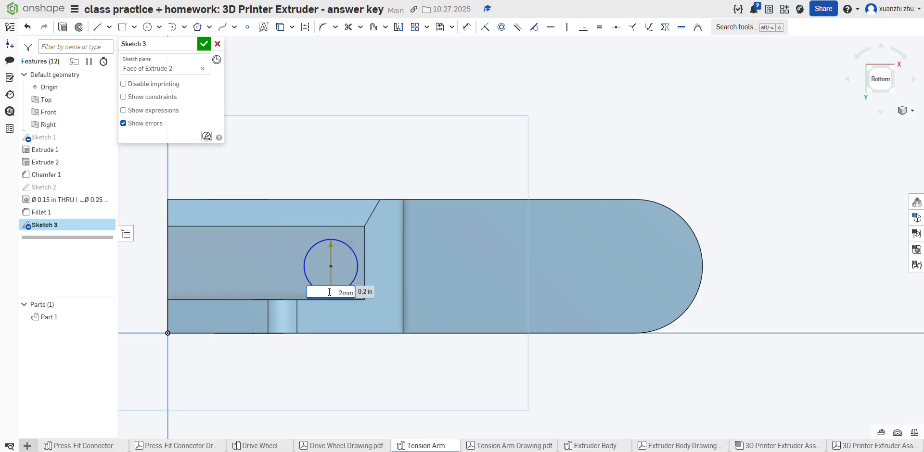
key(Return)
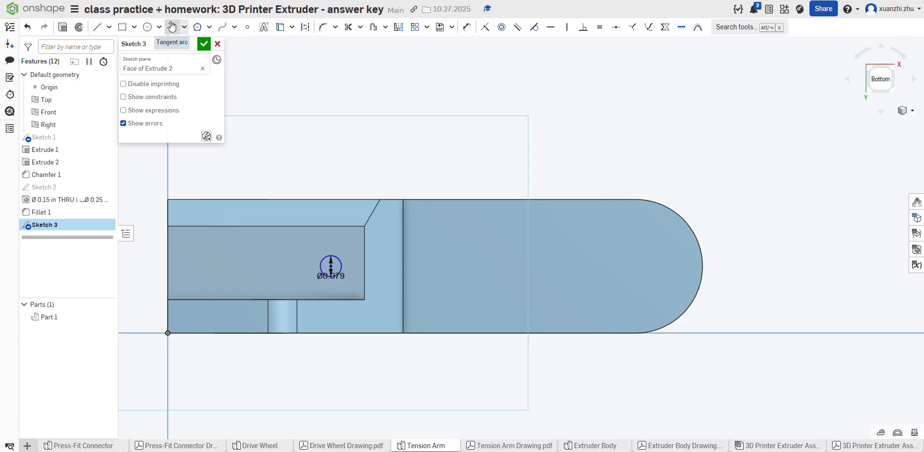
Step: Check the hole's location on the drawing and dimension the circle's center 0.625 in horizontally from the block's end edge
click(489, 447)
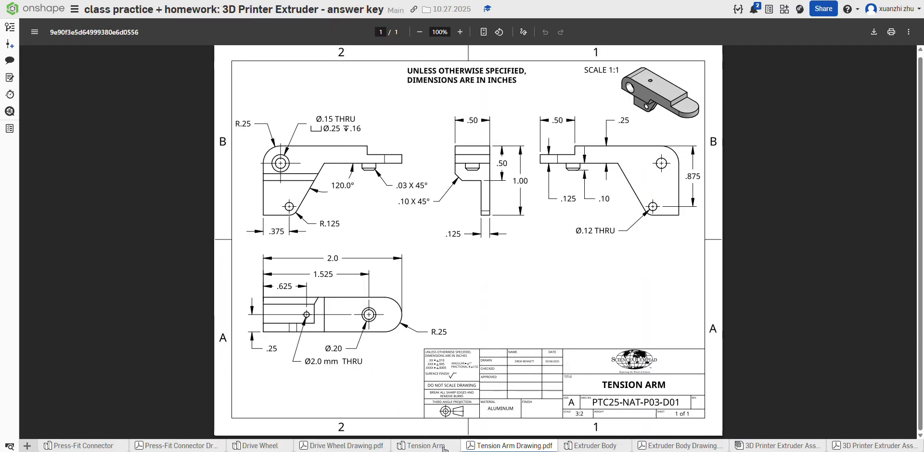
click(421, 446)
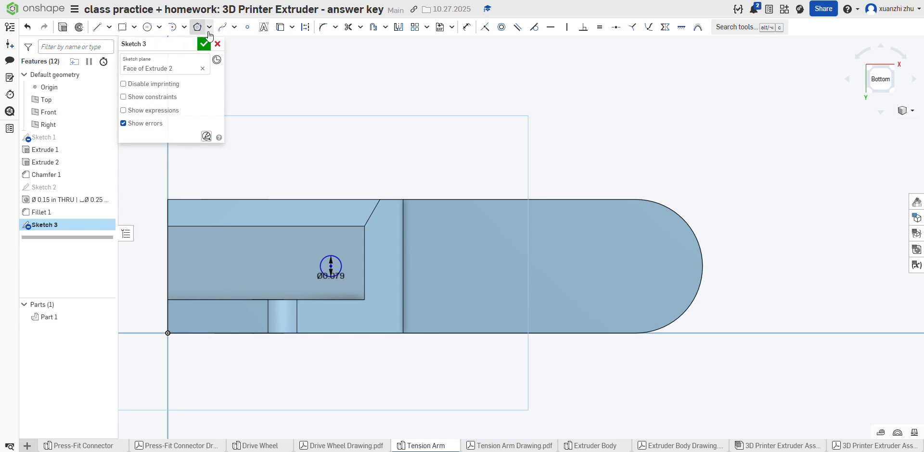
click(331, 265)
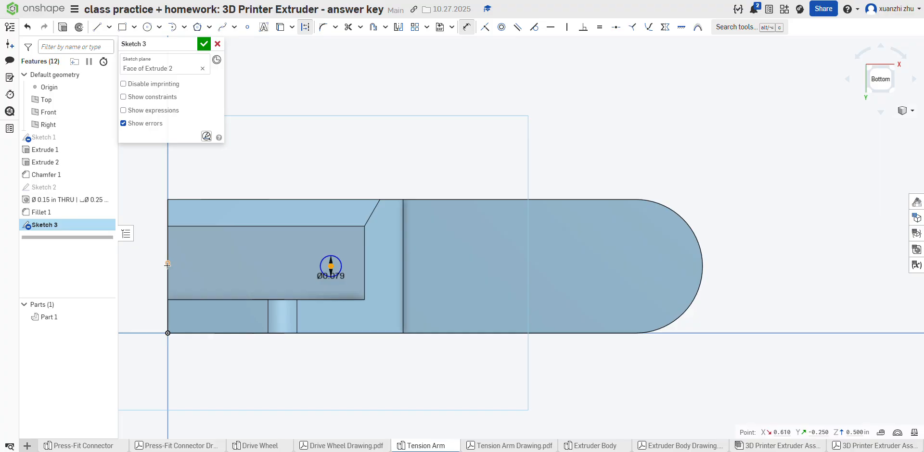
click(167, 264)
click(217, 245)
text(.6)
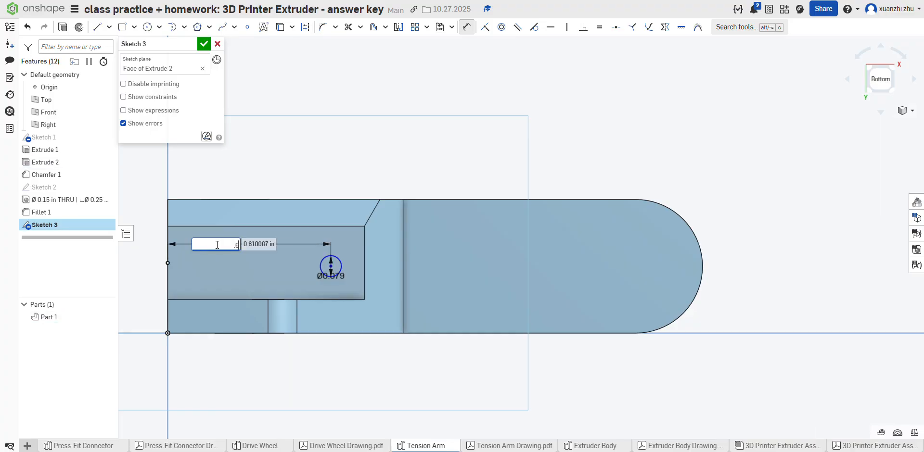
text(25)
key(Return)
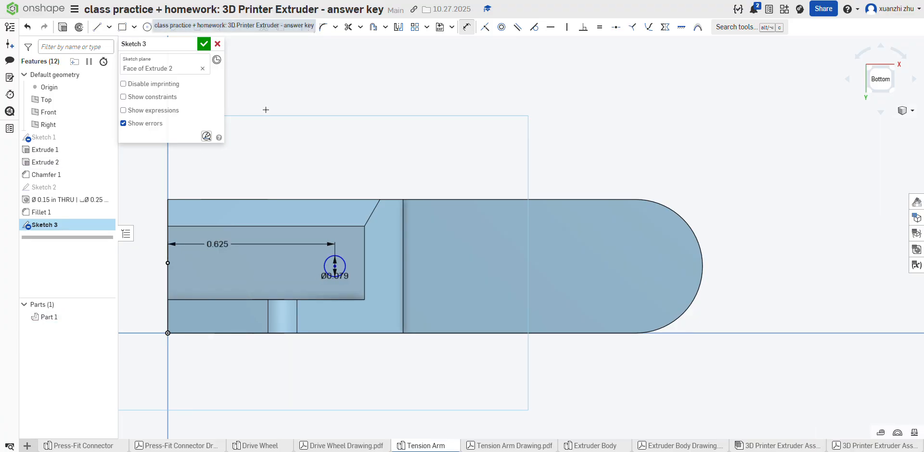
Step: Dimension the circle's center 0.25 in vertically from the origin
click(335, 266)
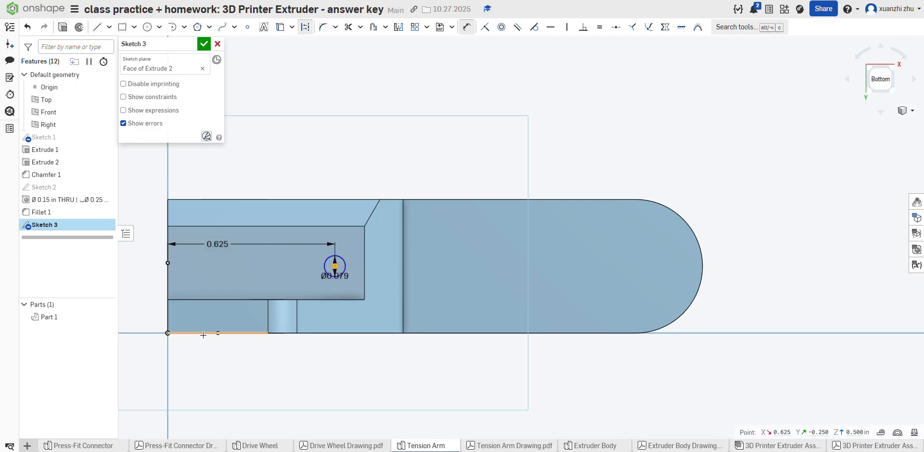
click(168, 333)
click(194, 299)
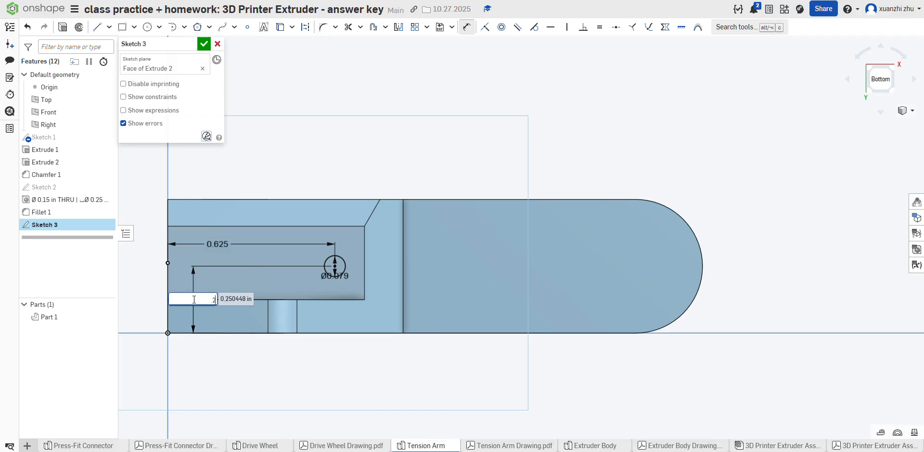
text(.25)
key(Return)
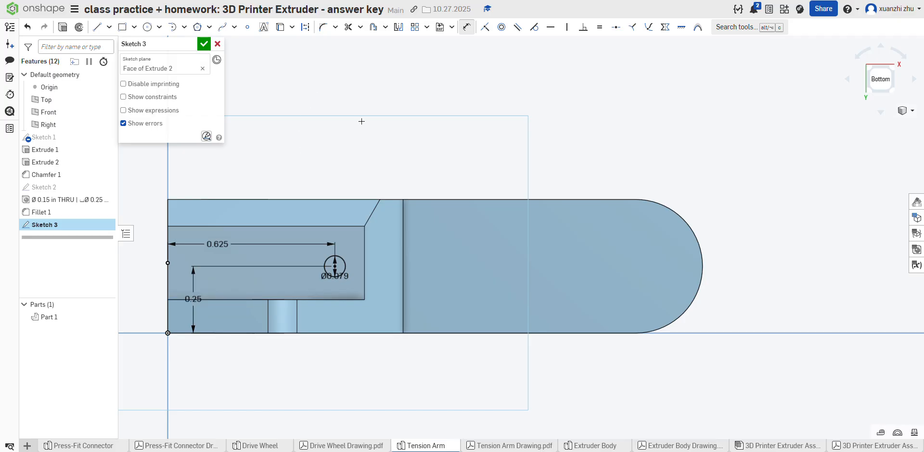
Step: Finish the sketch and extrude its small circle as a Through all removal to cut the hole through the block
click(204, 43)
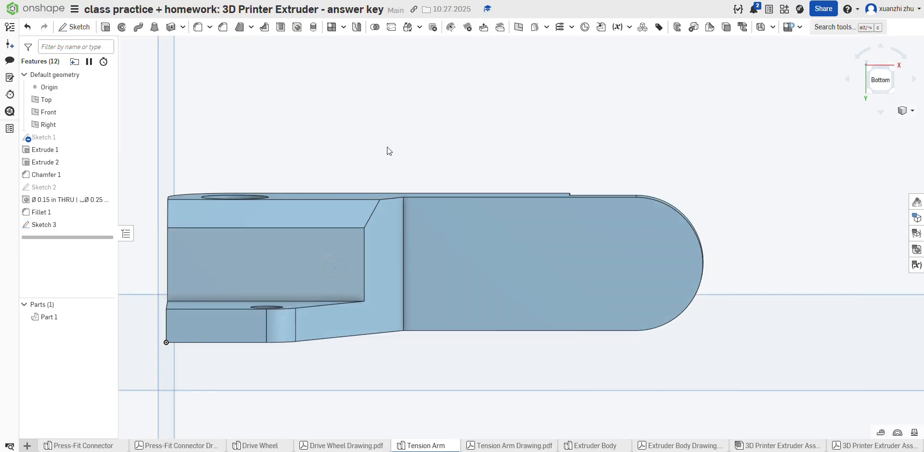
click(105, 27)
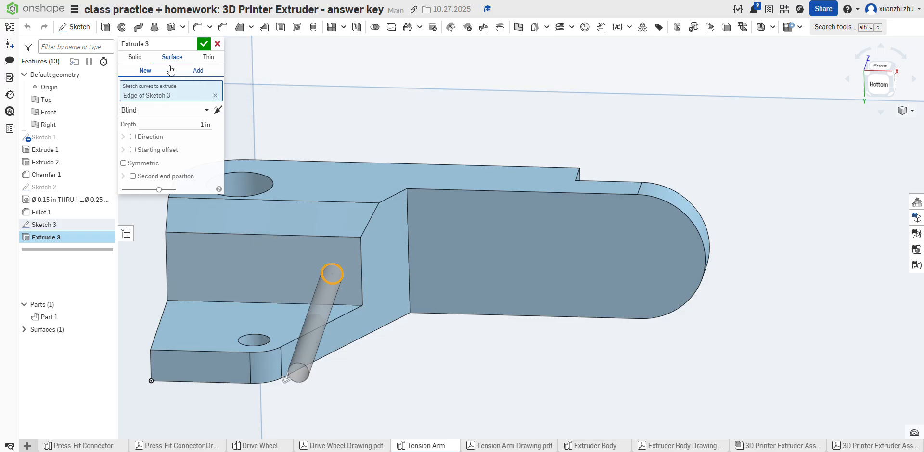
click(137, 57)
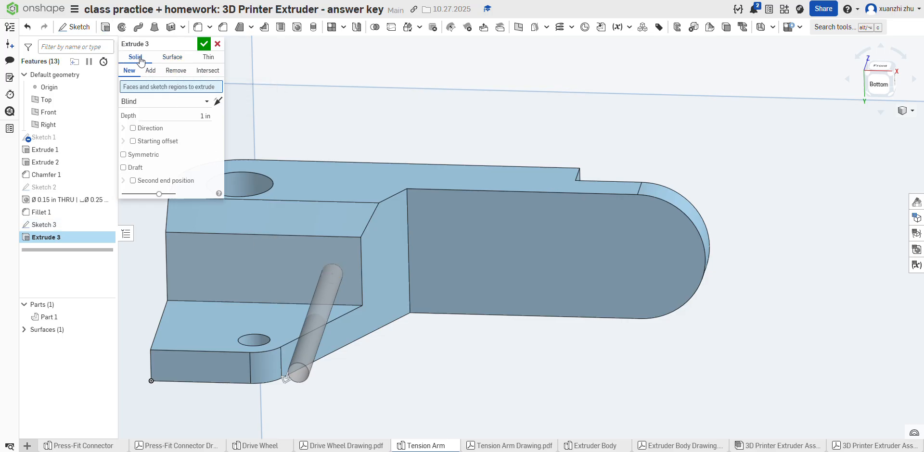
click(175, 70)
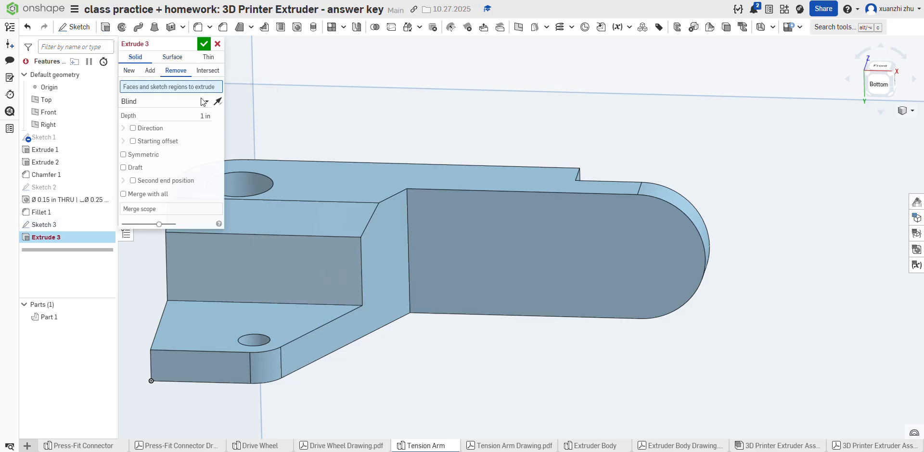
click(332, 272)
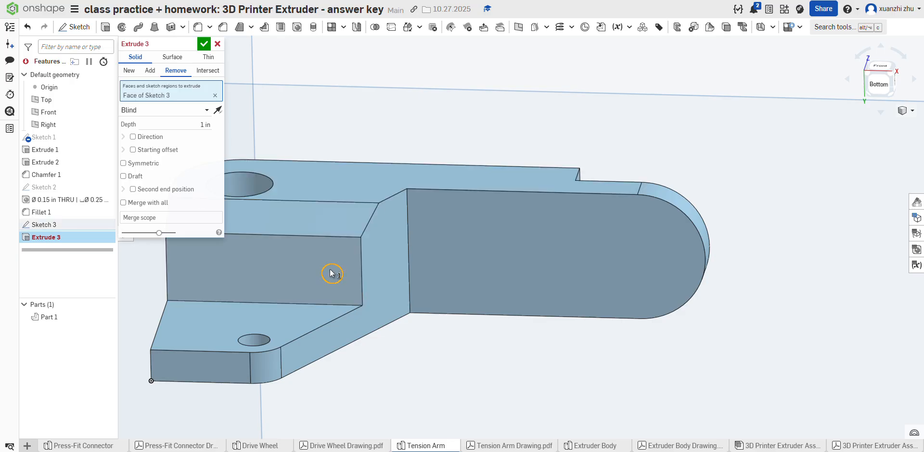
click(164, 111)
click(160, 187)
right_drag(342, 112, 304, 202)
click(190, 44)
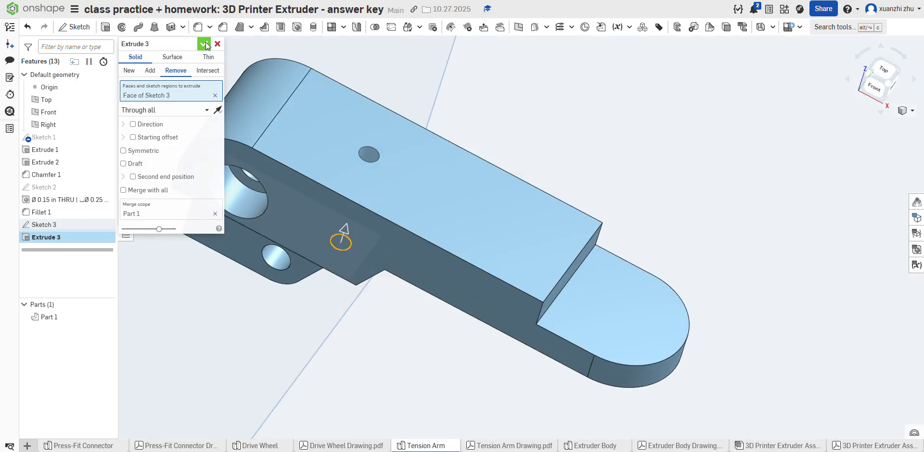
click(204, 43)
Step: Consult the Tension Arm drawing and sketch a circle about 0.28 in in diameter on the underside of the arm's rounded end
click(514, 445)
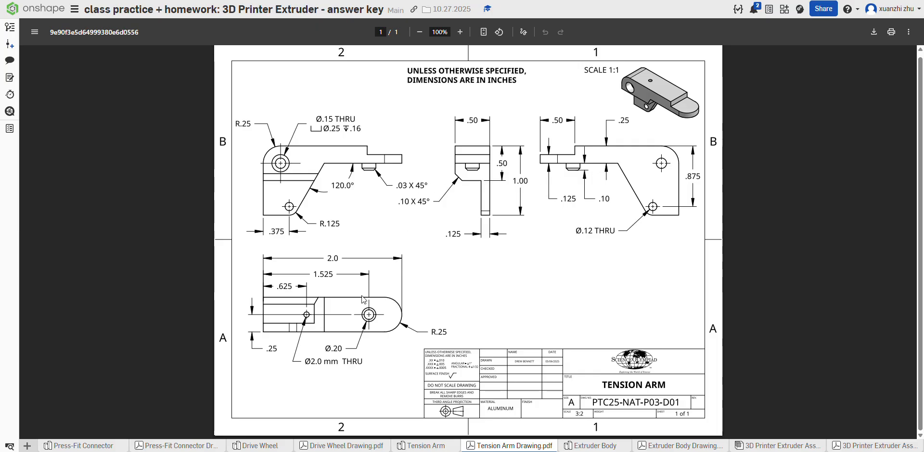
click(415, 446)
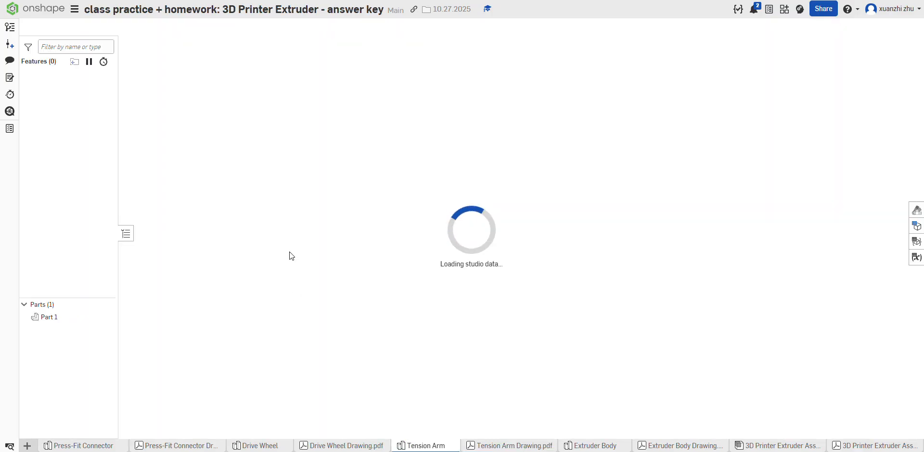
right_drag(328, 269, 422, 241)
click(468, 296)
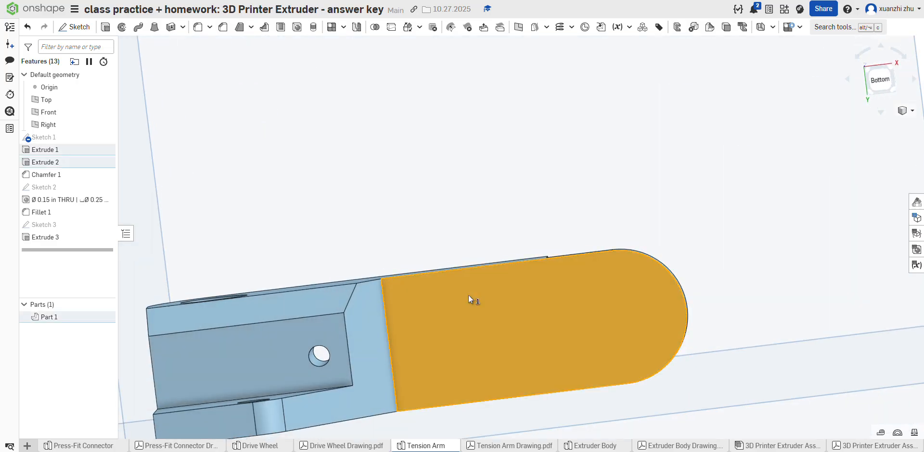
click(75, 26)
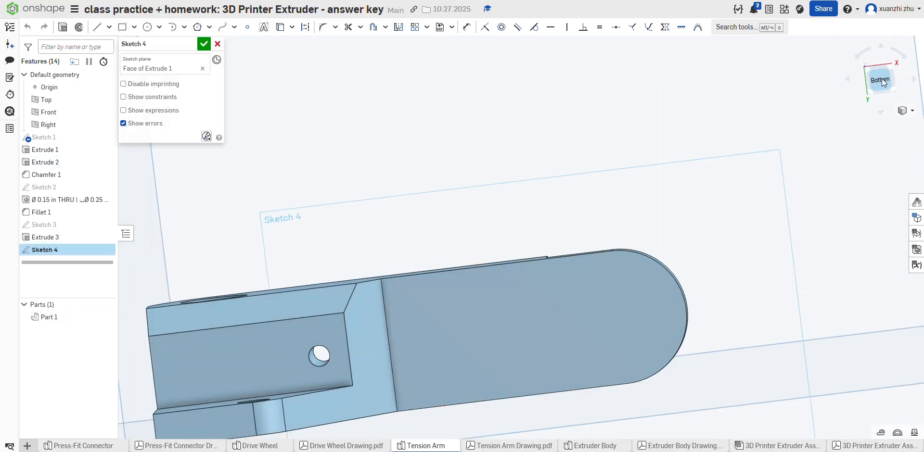
click(880, 79)
scroll(348, 255, down, 3)
scroll(454, 251, up, 3)
scroll(385, 231, up, 2)
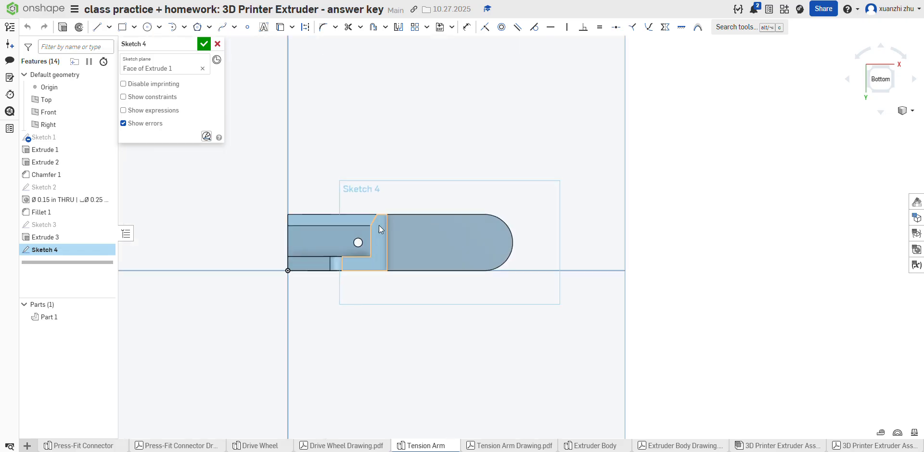
click(147, 27)
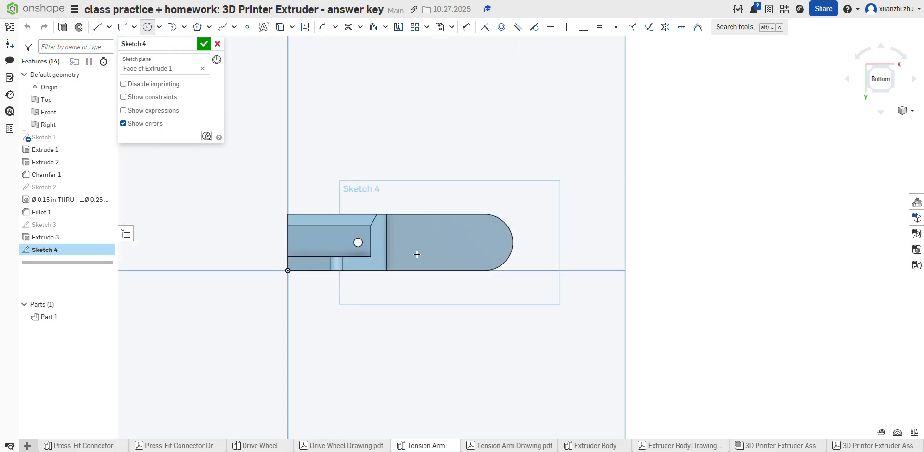
click(461, 242)
click(472, 254)
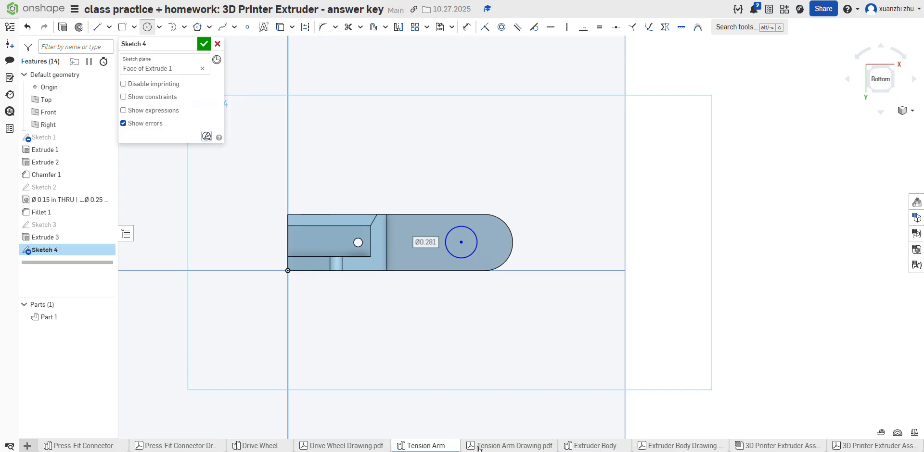
Step: Check the boss diameter on the Tension Arm drawing and set the circle's diameter to 0.2 in
click(479, 446)
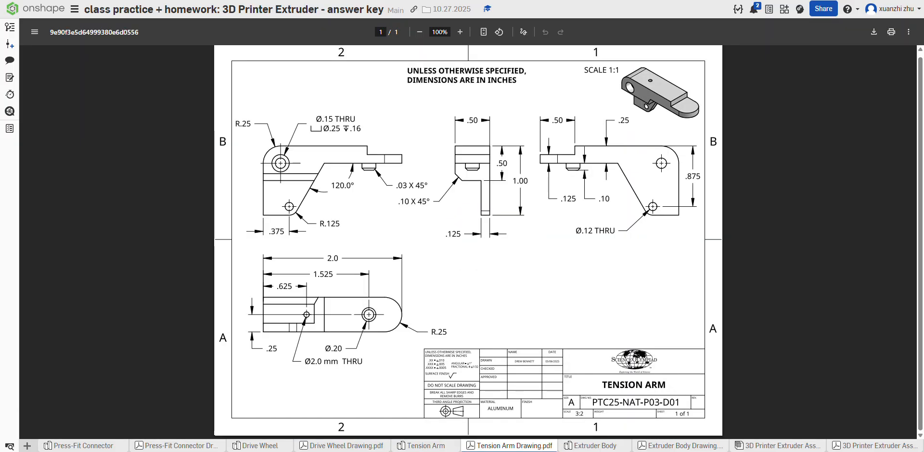
click(421, 446)
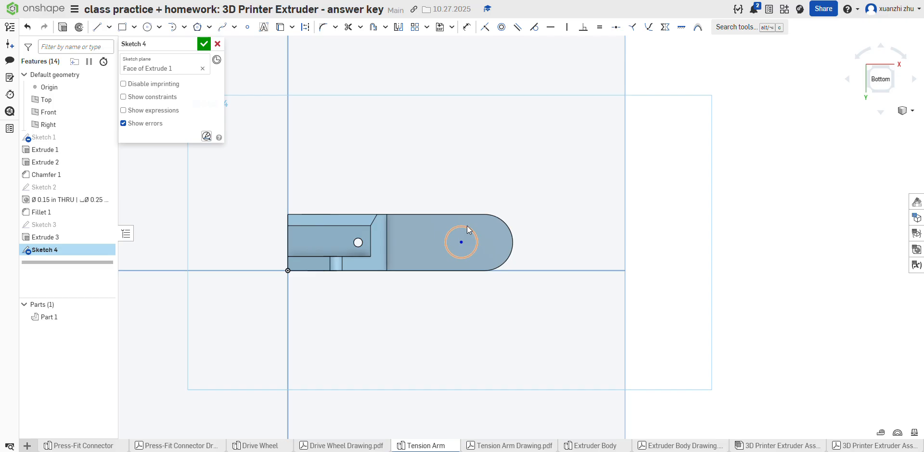
click(466, 27)
click(477, 231)
click(475, 187)
text(.2)
key(Return)
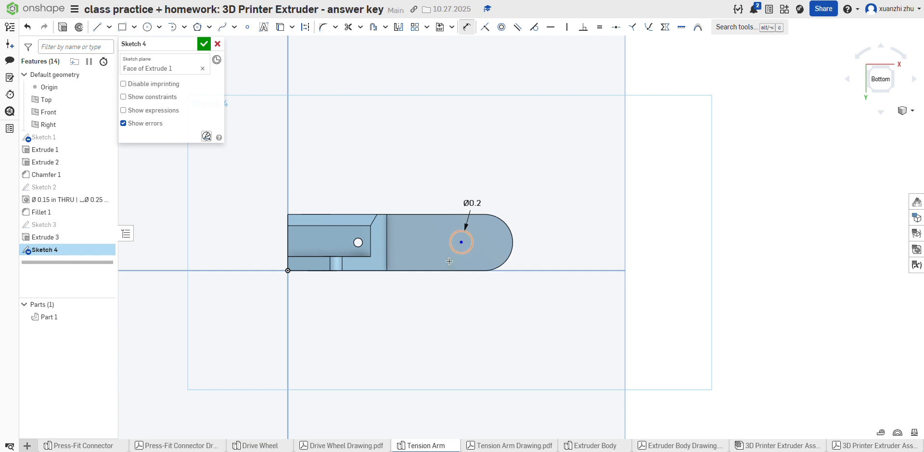
Step: Check the boss location on the drawing and dimension the circle's center 1.525 in horizontally from the block's end edge
click(481, 446)
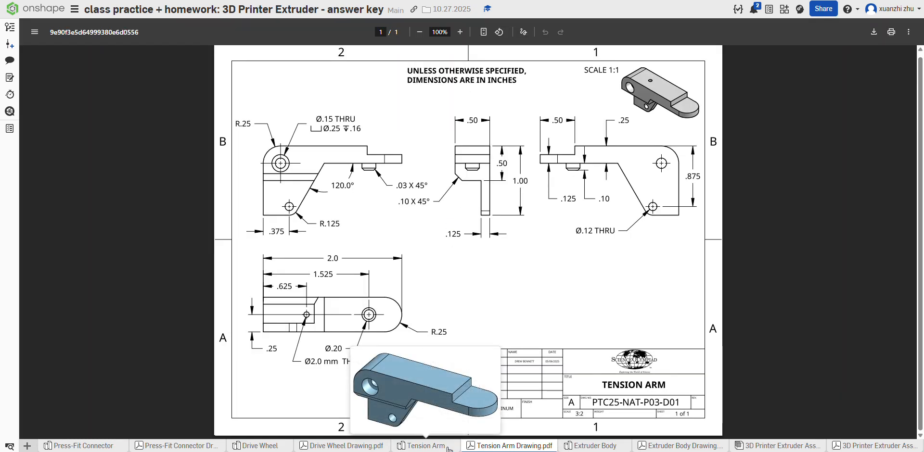
click(423, 446)
click(467, 31)
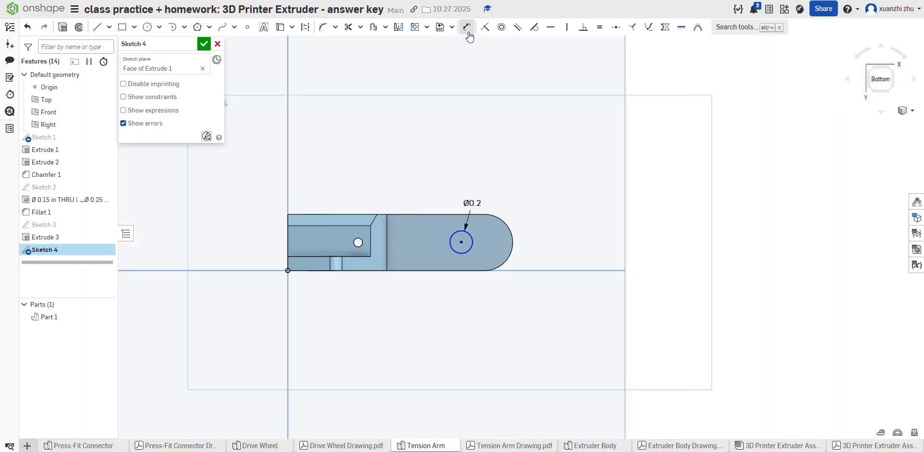
click(462, 242)
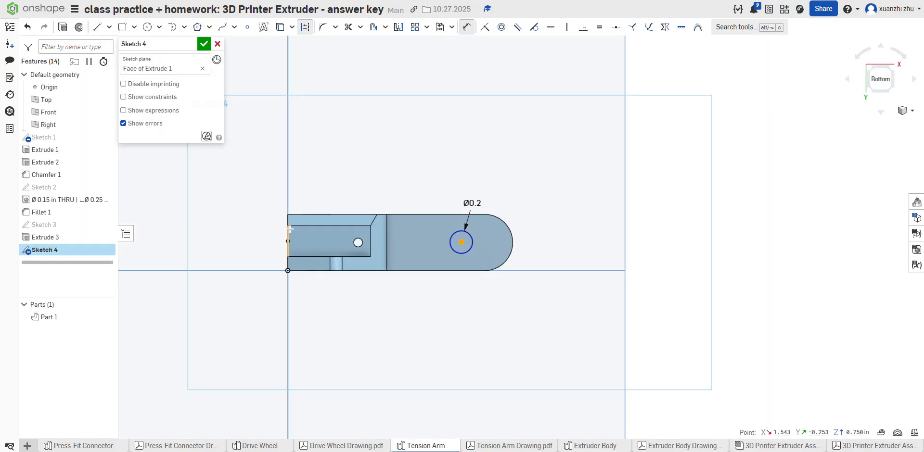
click(288, 236)
click(324, 182)
text(1.5)
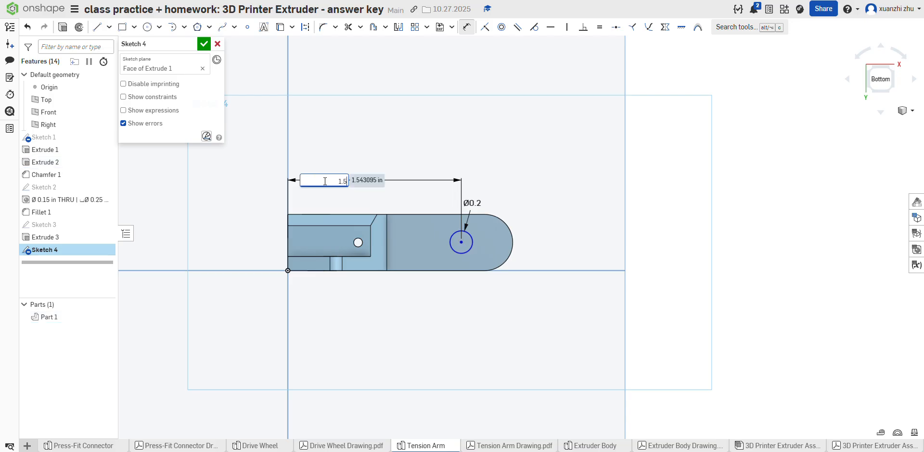
text(25)
key(Return)
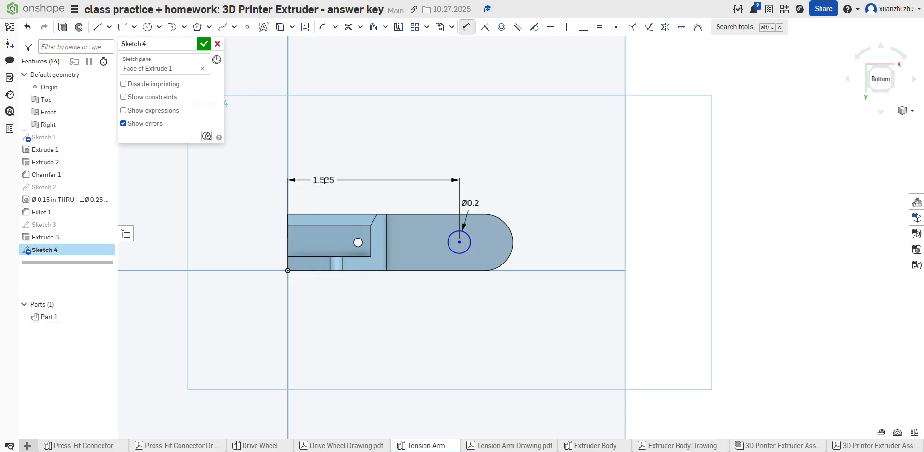
Step: Dimension the circle's center 0.25 in vertically from the long side edge at the origin and finish the sketch
click(459, 242)
click(293, 271)
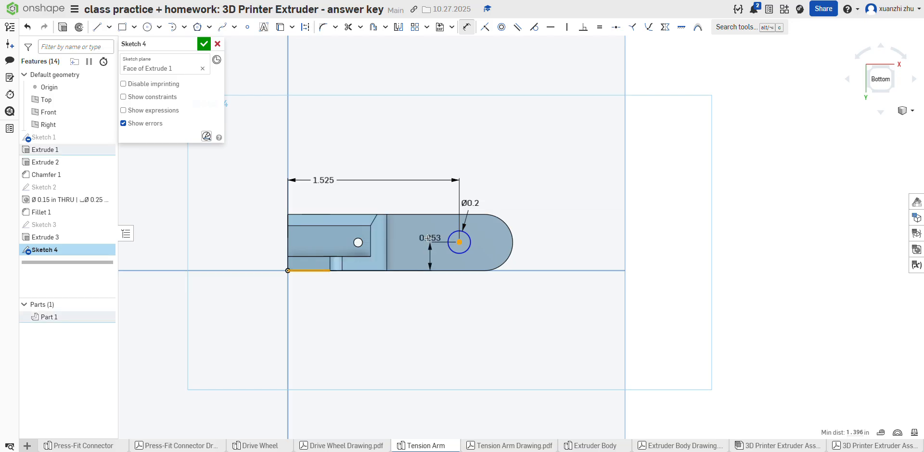
click(421, 240)
text(2)
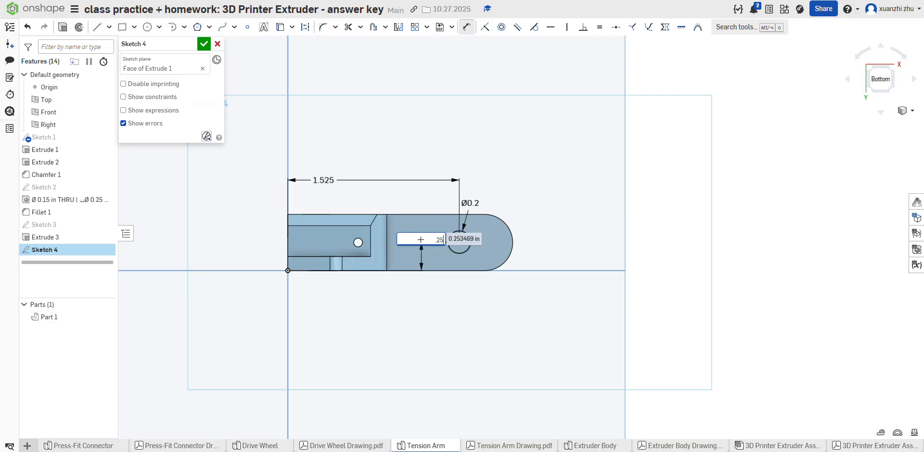
text(5)
key(Return)
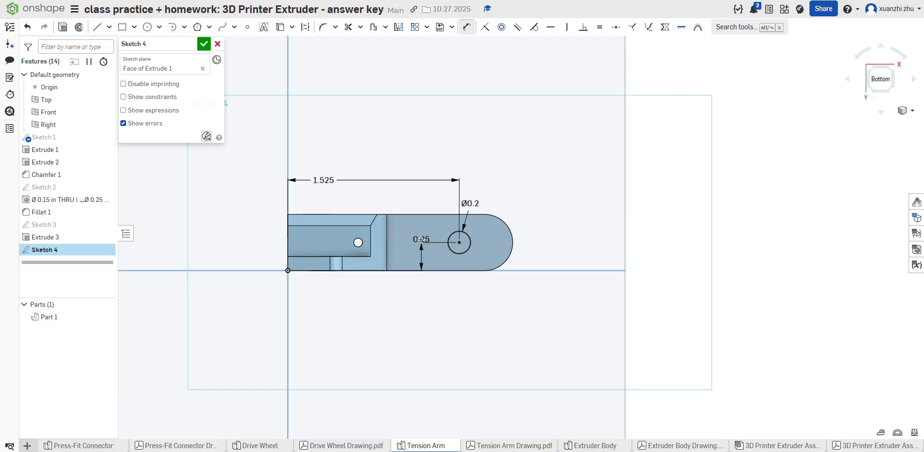
click(204, 44)
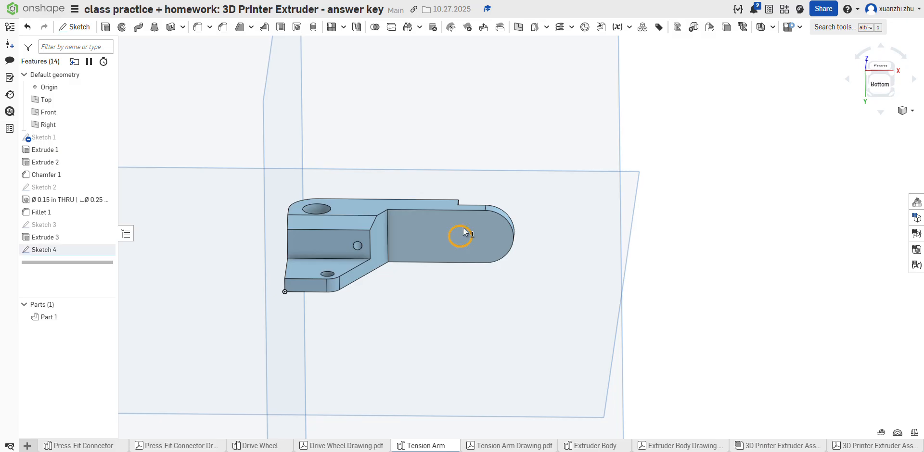
Step: Extrude the circle 0.1 in outward from the arm's underside as a boss added to the part
click(461, 246)
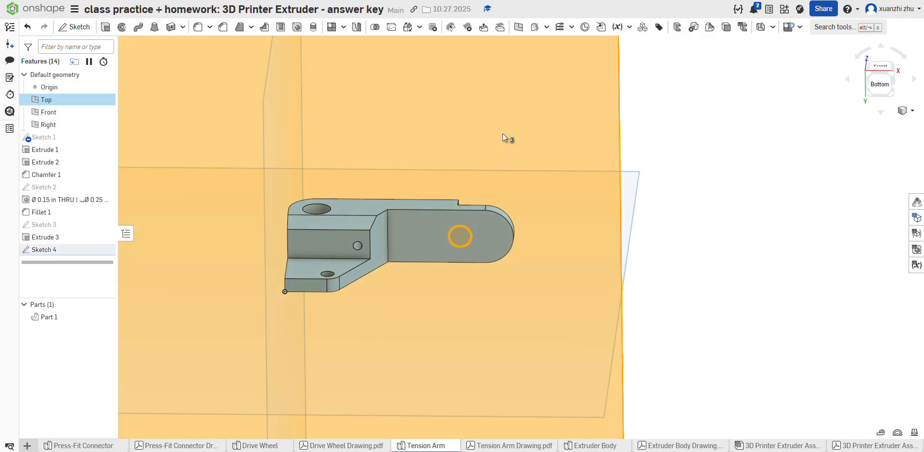
click(713, 184)
click(466, 235)
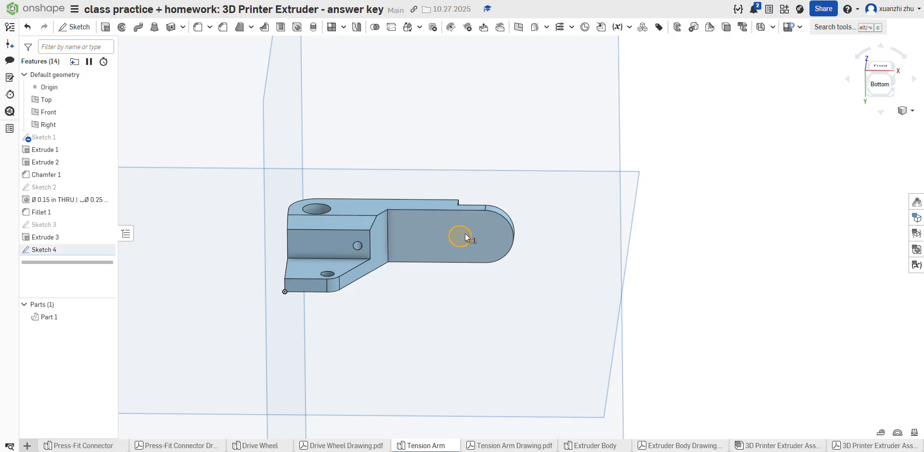
click(105, 27)
click(195, 124)
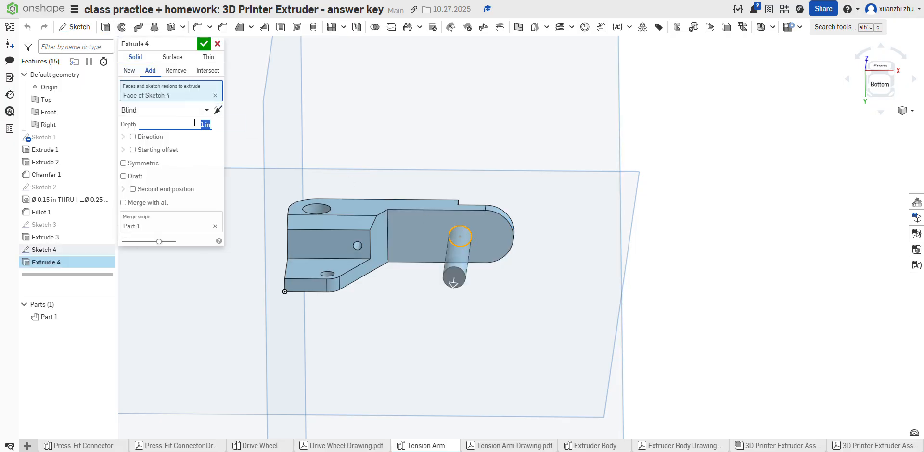
text(.1)
key(Return)
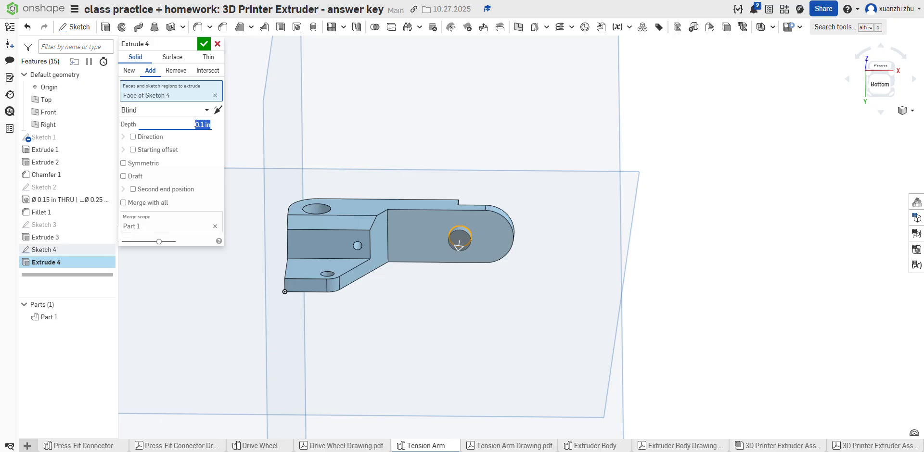
click(204, 43)
Step: Check the boss chamfer on the drawing and chamfer the boss's outer edge with an equal distance of 0.03 in
click(508, 444)
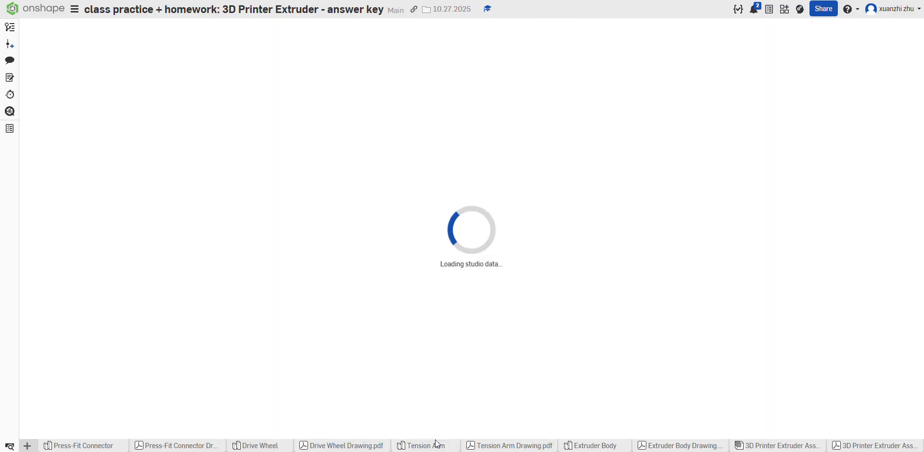
mouse_move(434, 439)
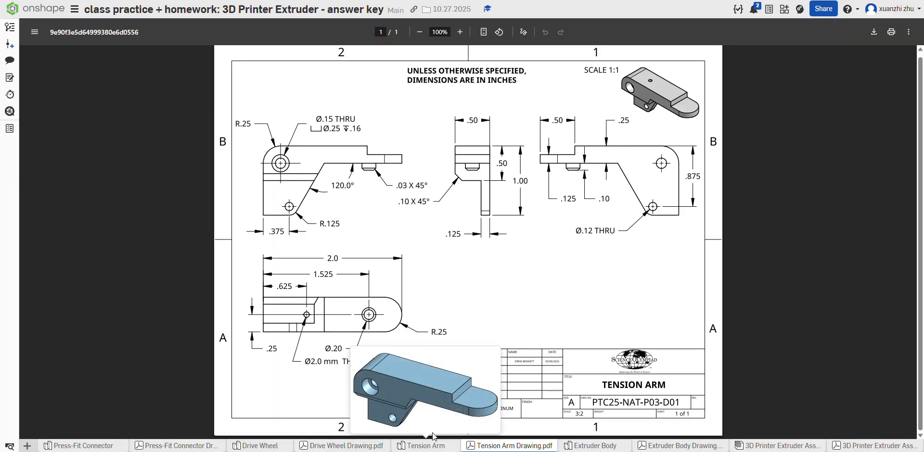
click(447, 445)
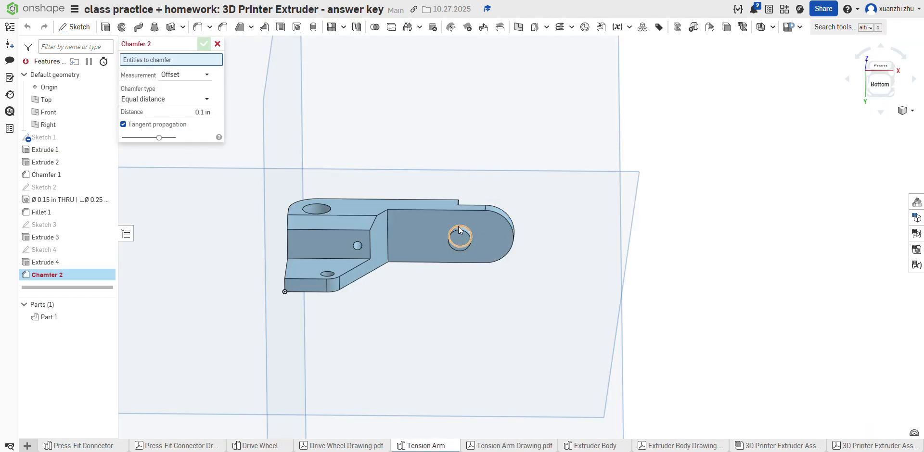
click(458, 229)
click(184, 122)
key(BackSpace)
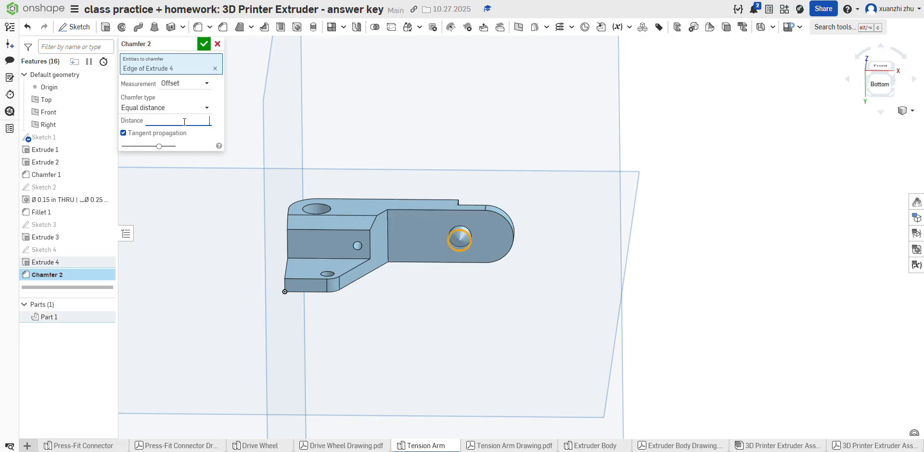
text(.03)
key(Return)
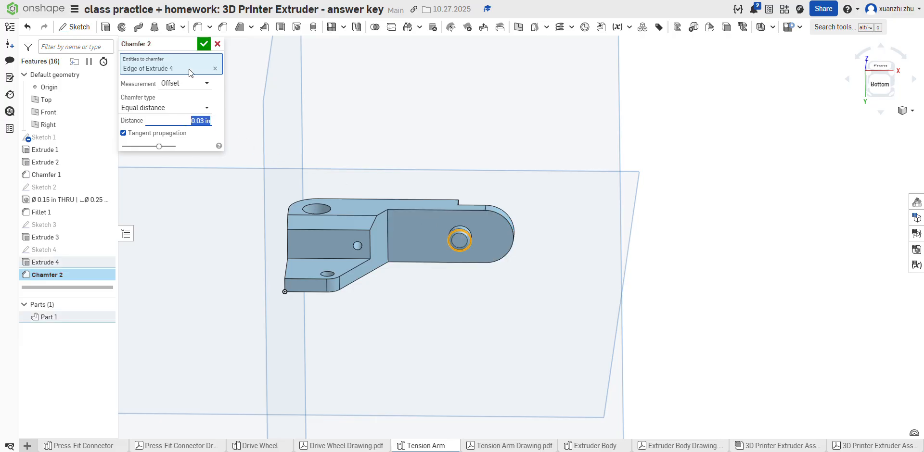
click(205, 45)
Step: Set the Tension Arm to the isometric view and inspect the finished shape of its block, holes and rounded end
scroll(379, 71, down, 3)
right_drag(453, 127, 470, 231)
scroll(624, 217, down, 3)
click(911, 110)
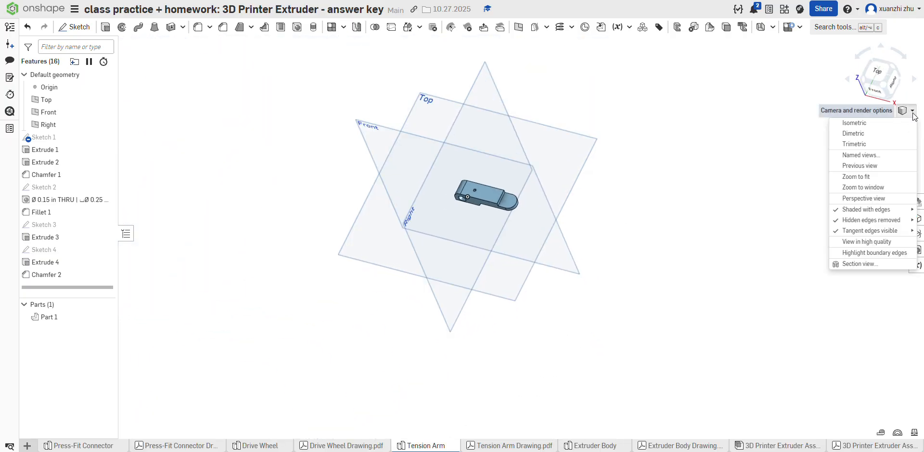
click(877, 120)
scroll(529, 227, up, 3)
scroll(590, 230, up, 2)
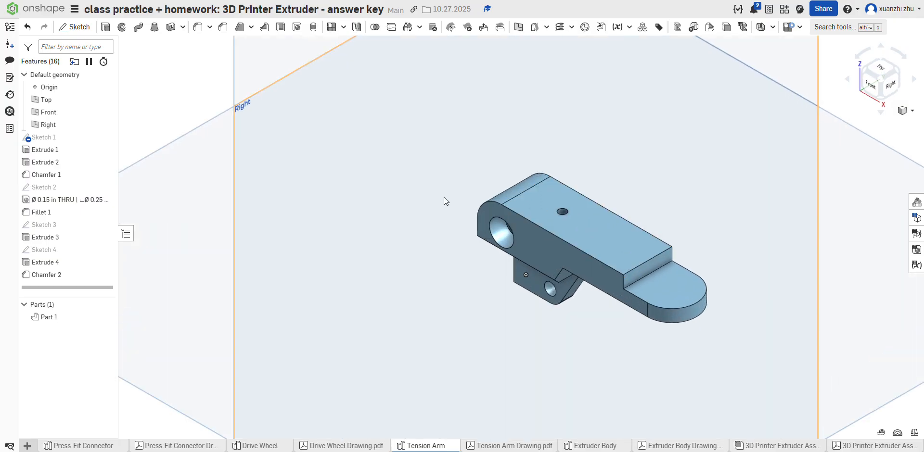
scroll(444, 198, down, 3)
scroll(493, 197, up, 3)
right_drag(553, 243, 570, 278)
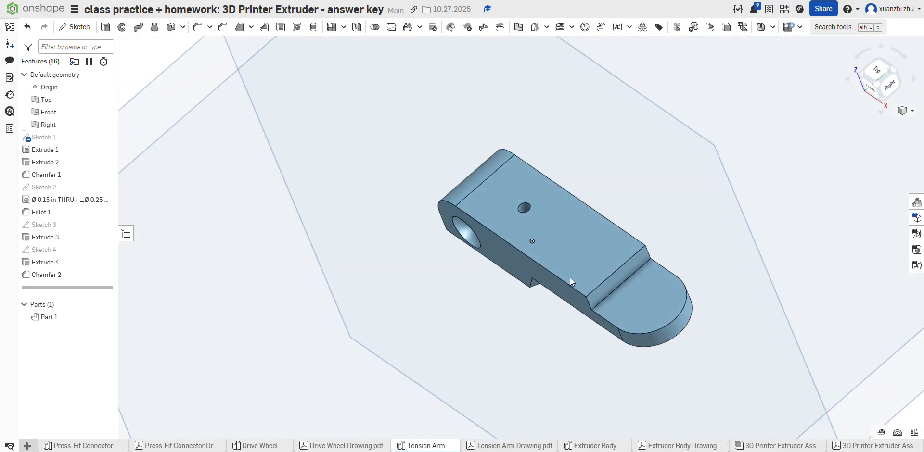
scroll(475, 96, down, 3)
scroll(507, 162, up, 3)
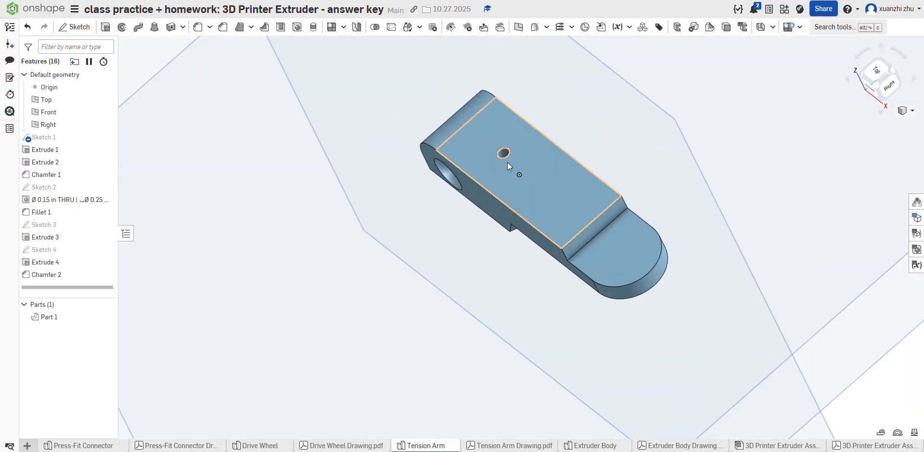
Step: Check the Tension Arm drawing and assign the library material Aluminum to Part 1
click(537, 447)
mouse_move(442, 449)
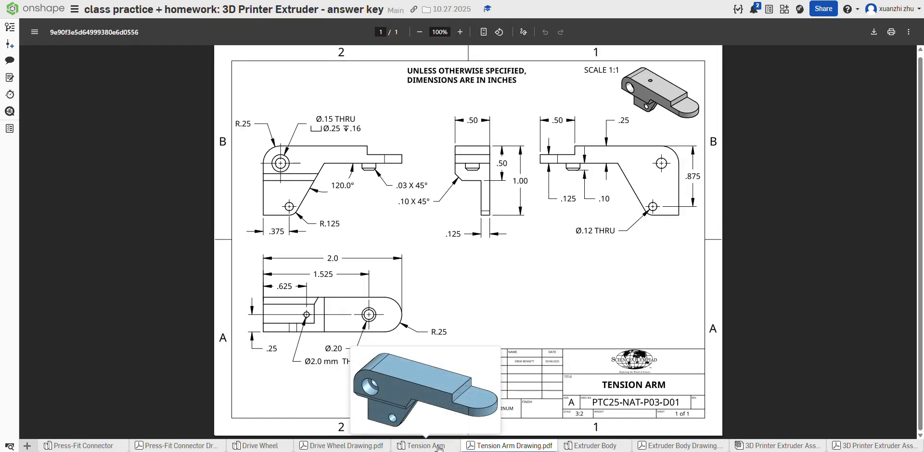
click(427, 447)
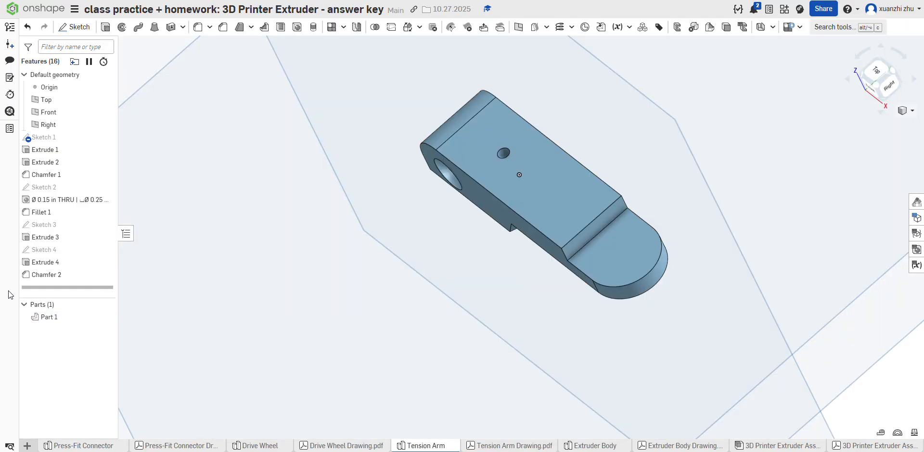
right_click(57, 317)
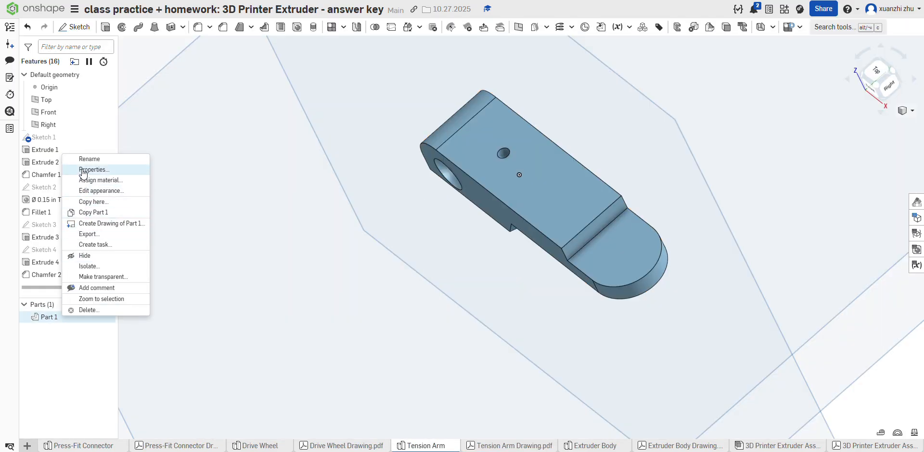
click(94, 180)
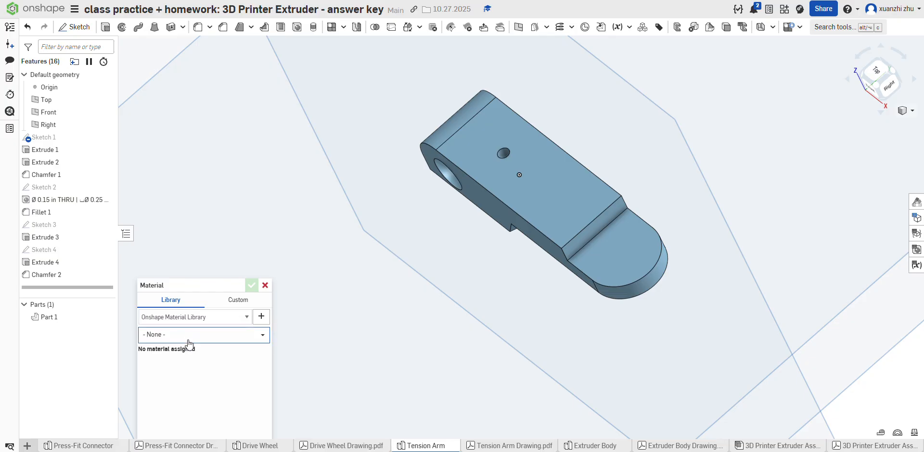
click(188, 342)
text(alum)
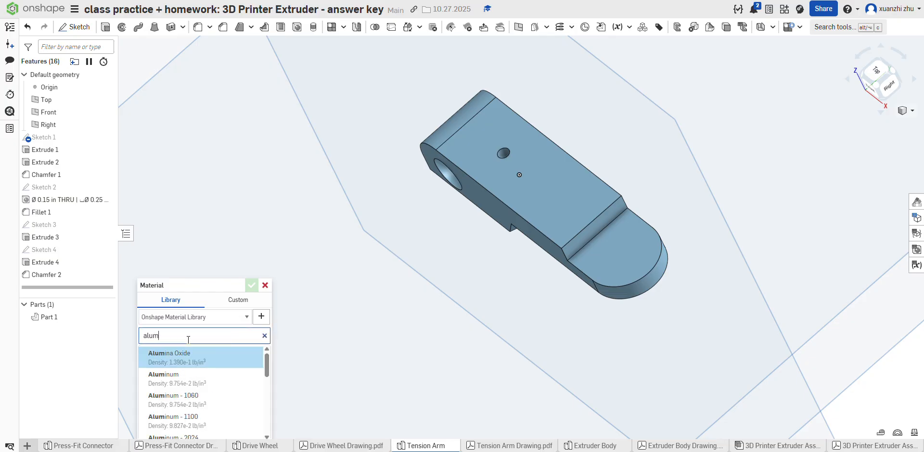
text(inum)
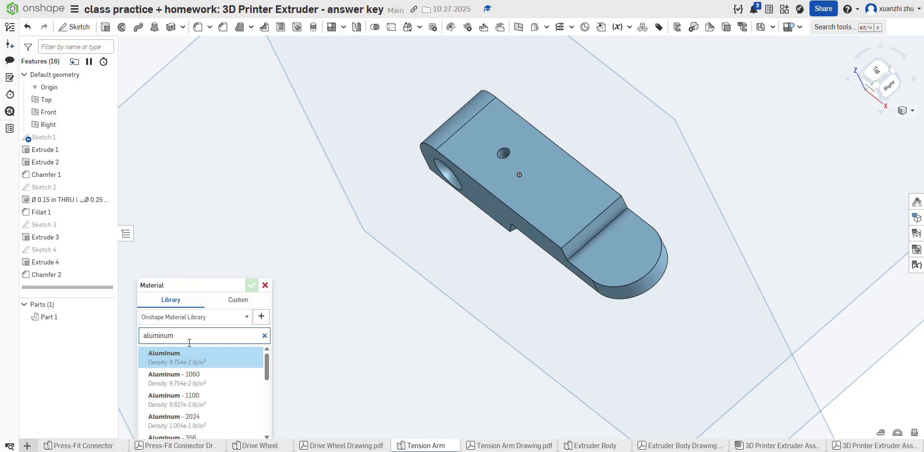
click(192, 356)
click(251, 285)
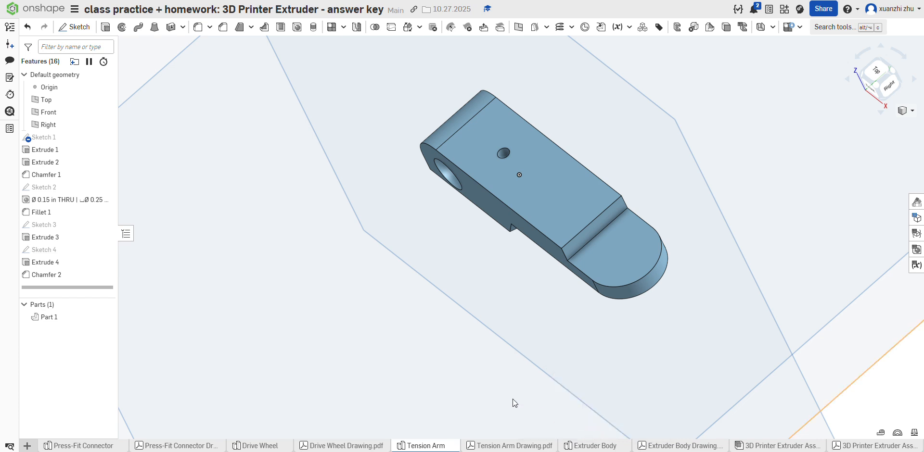
Step: Open the Extruder Body drawing to read the next part's dimensions
scroll(414, 346, down, 5)
scroll(437, 341, up, 5)
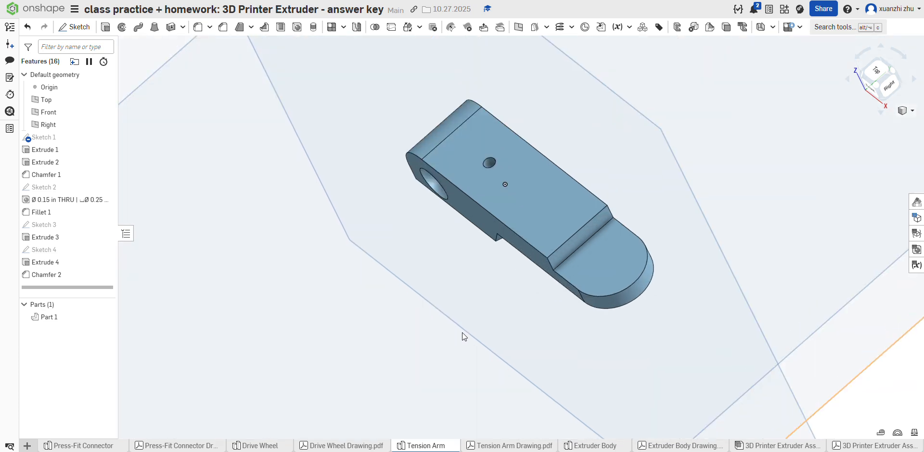
click(647, 446)
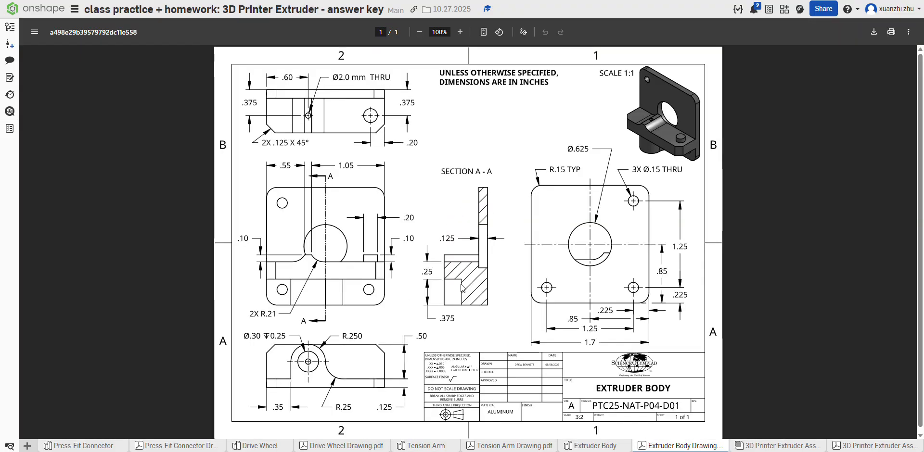
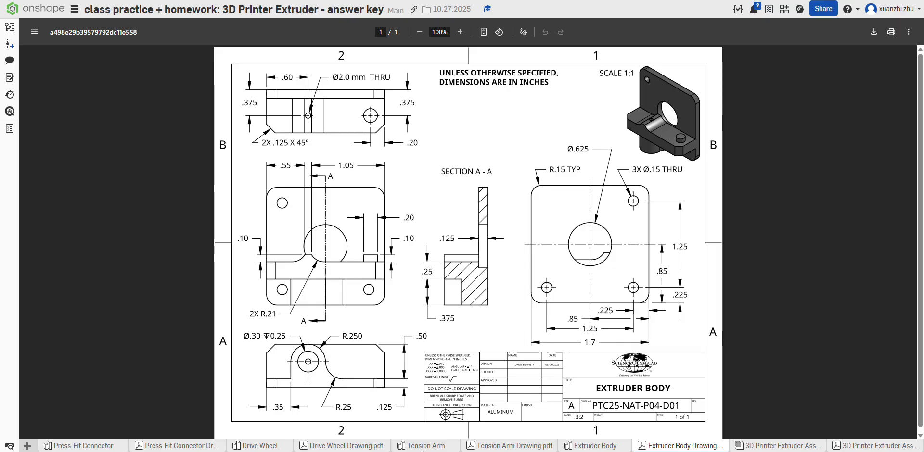
Step: Return to the Extruder Body part studio and start a sketch on the Front plane
click(593, 446)
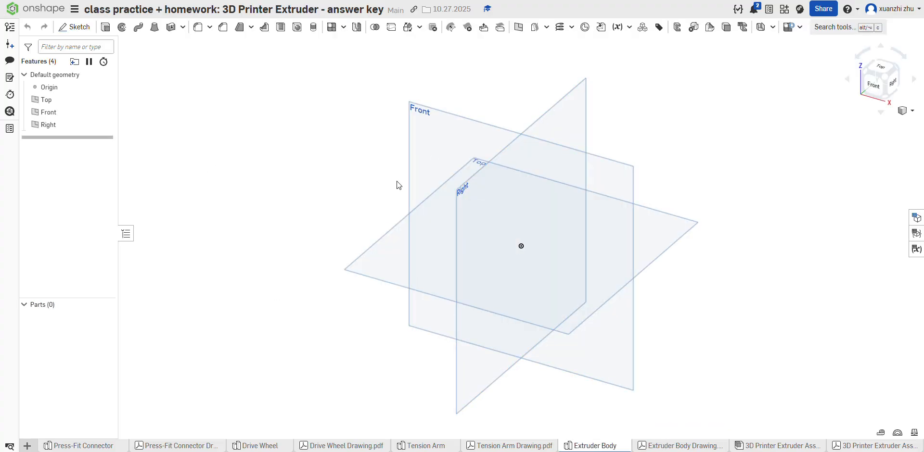
click(432, 169)
click(75, 27)
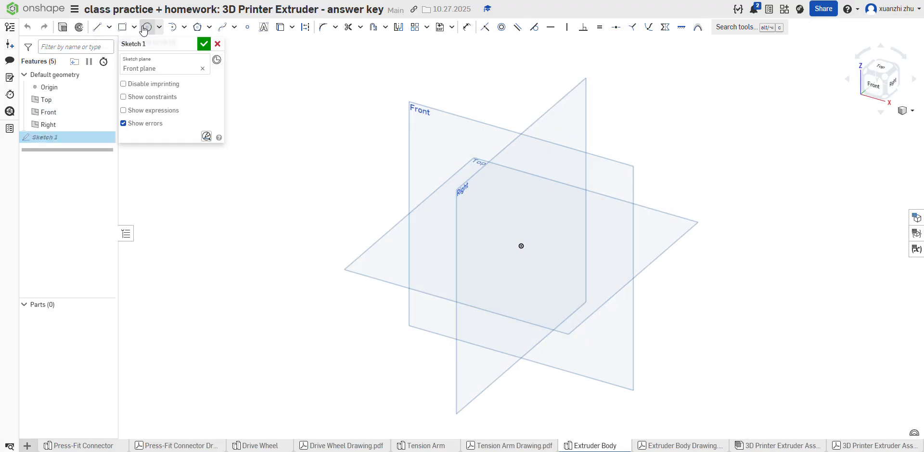
Step: Sketch a center-point rectangle 1.7 in by 1.7 in centred on the origin and view the sketch plane straight on
click(134, 27)
click(154, 61)
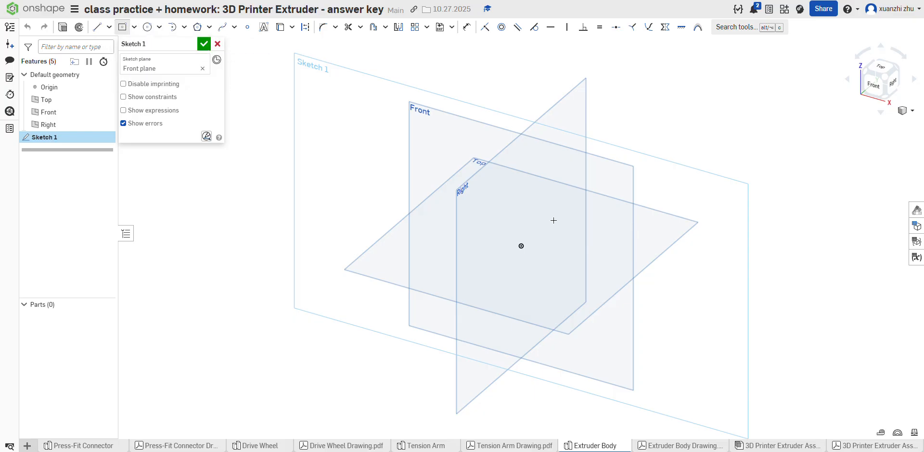
click(521, 245)
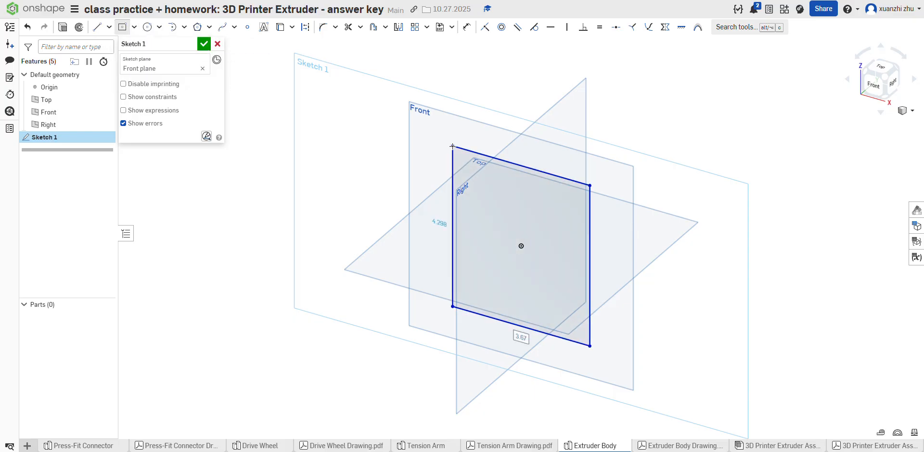
text(1.7)
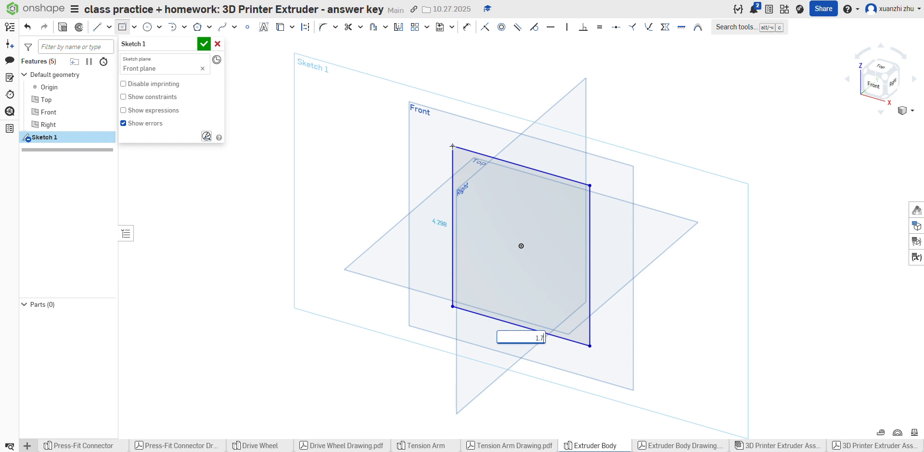
key(Tab)
text(1)
key(Return)
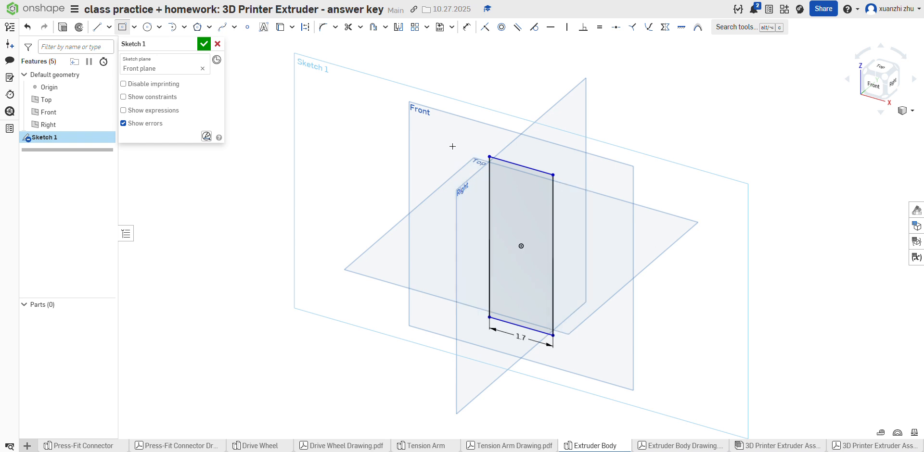
key(n)
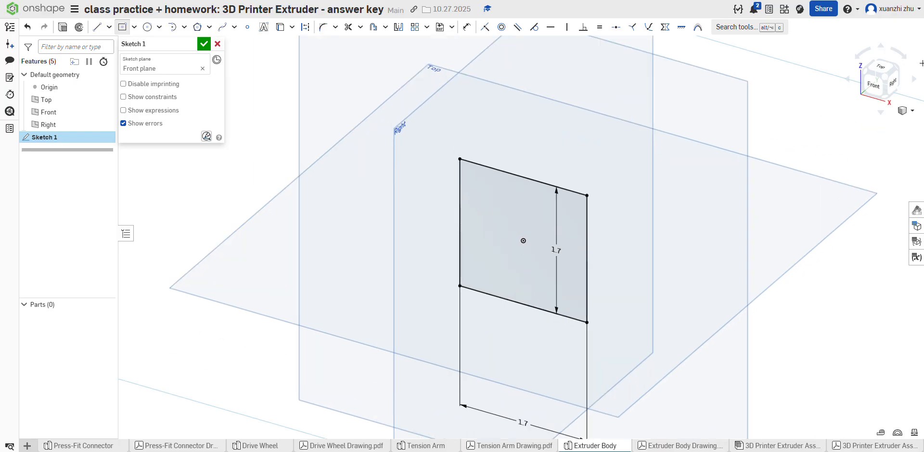
key(f)
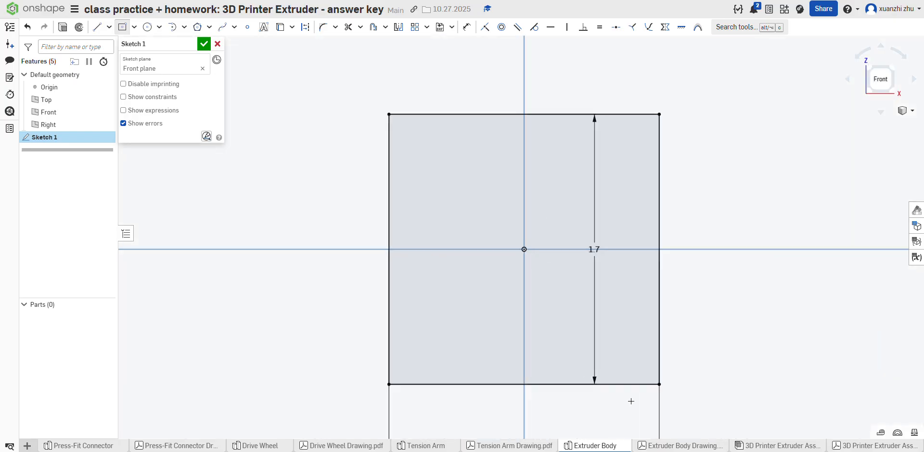
Step: Check the corner radius on the Extruder Body drawing and fillet the square's upper-left corner with a 0.15 in radius
click(693, 446)
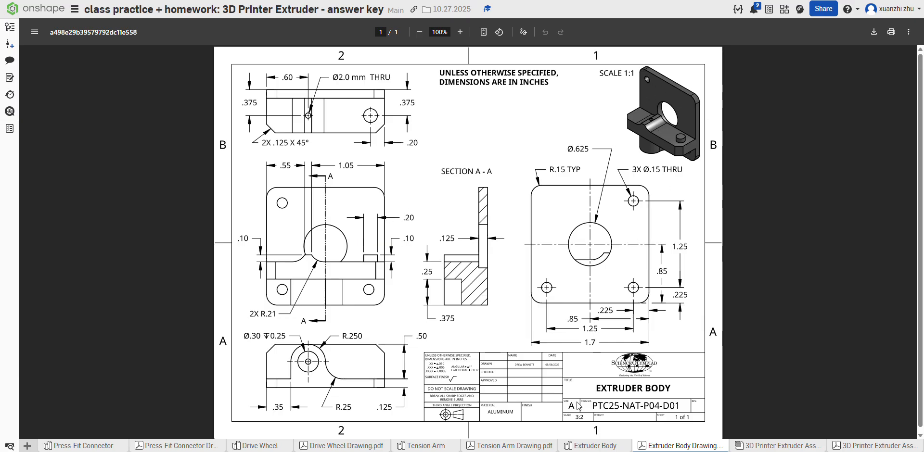
click(596, 446)
click(322, 27)
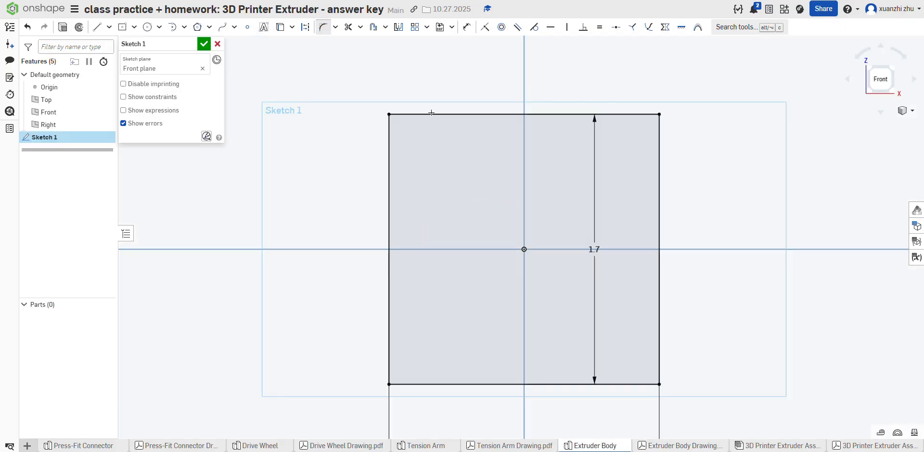
click(429, 114)
click(389, 128)
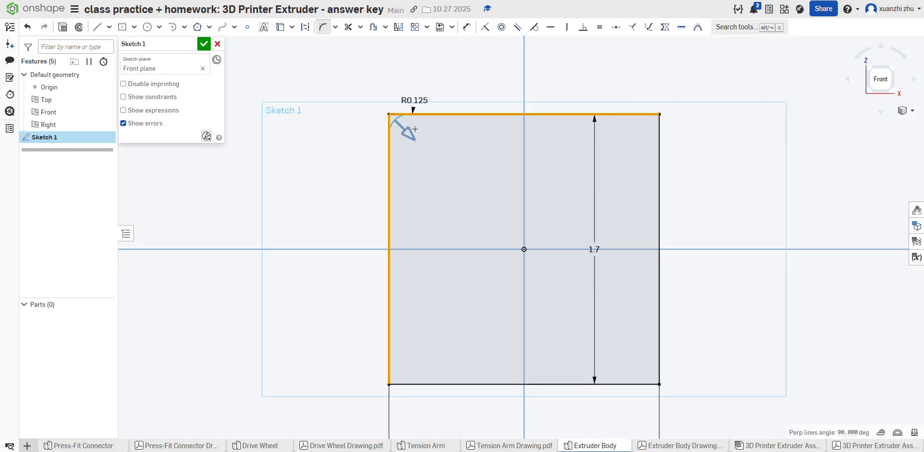
click(433, 129)
text(.125)
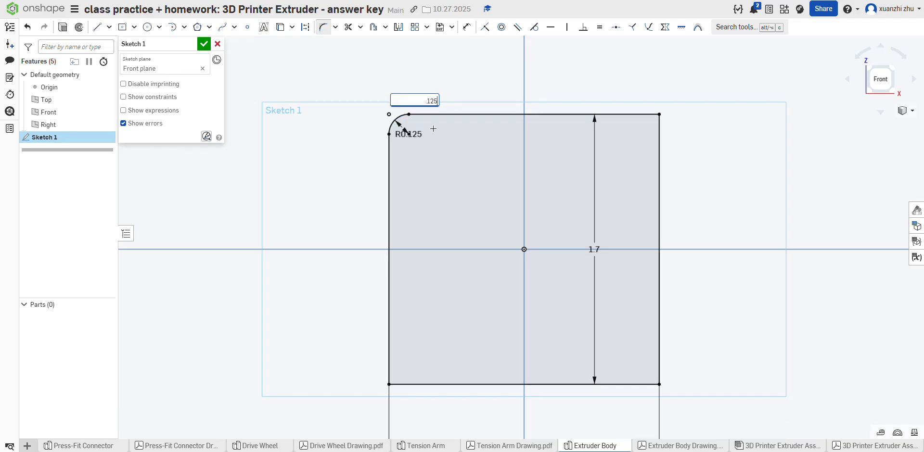
text(5)
key(Return)
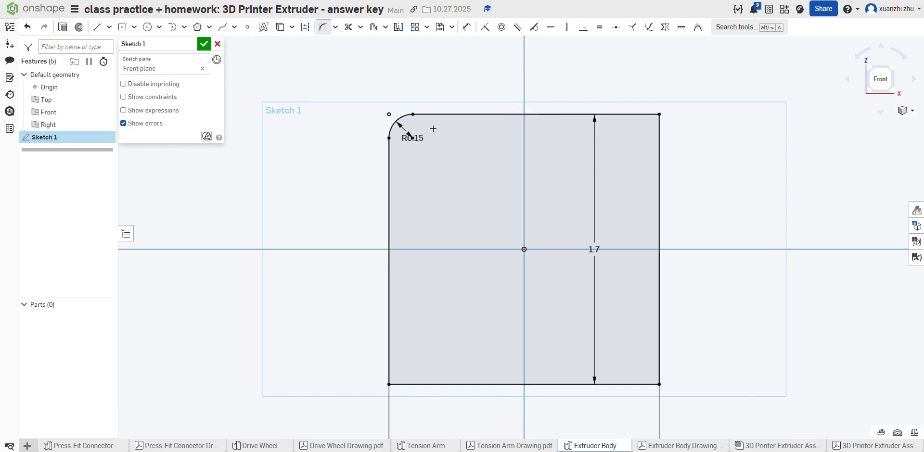
Step: Fillet the square's other three corners with the same 0.15 in radius
click(658, 115)
click(660, 367)
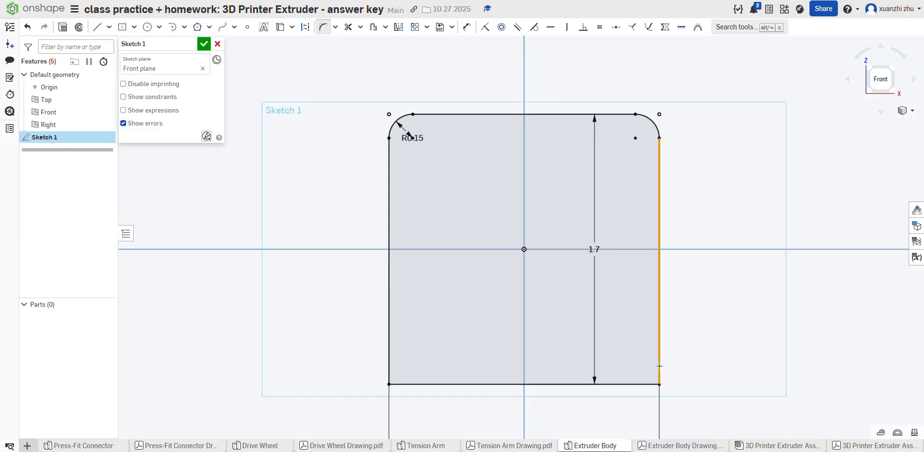
click(636, 385)
click(694, 354)
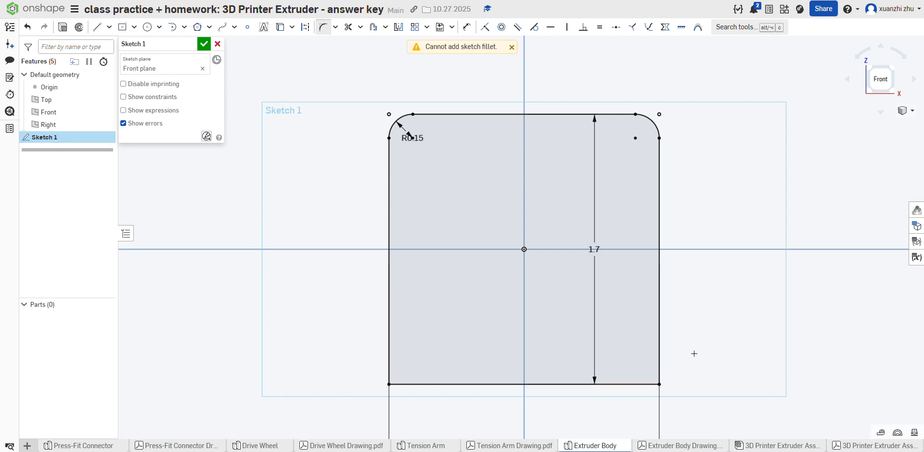
click(659, 368)
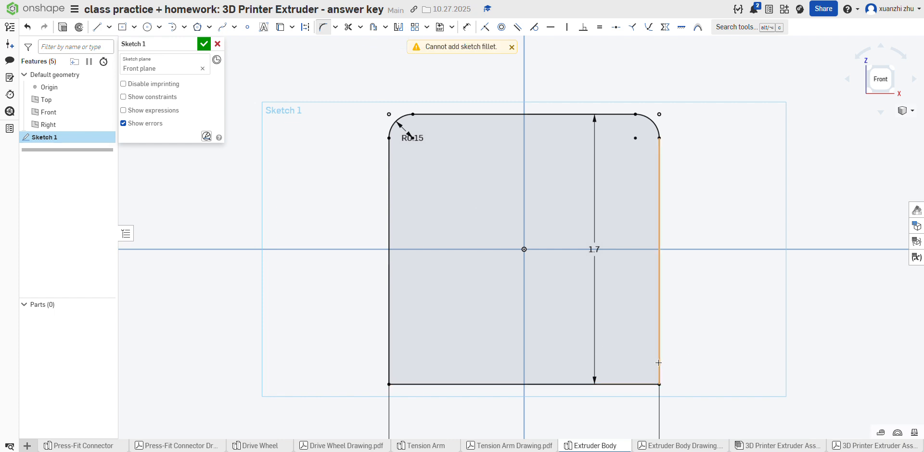
click(640, 385)
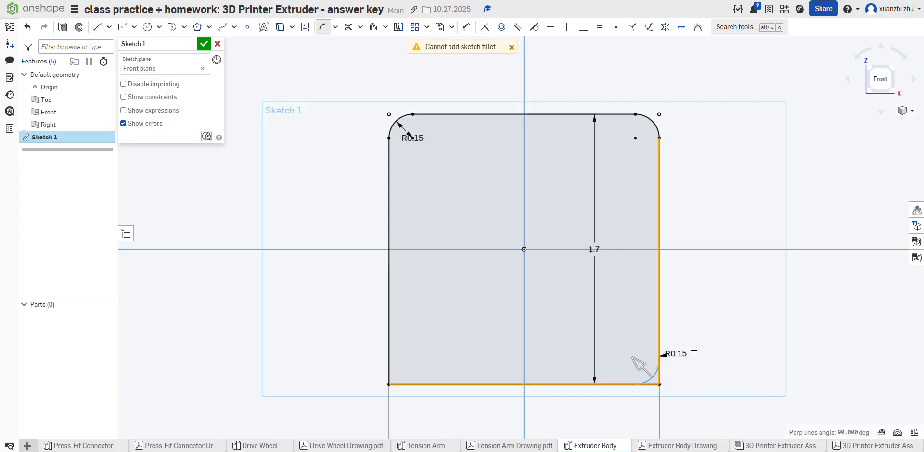
click(423, 384)
click(390, 354)
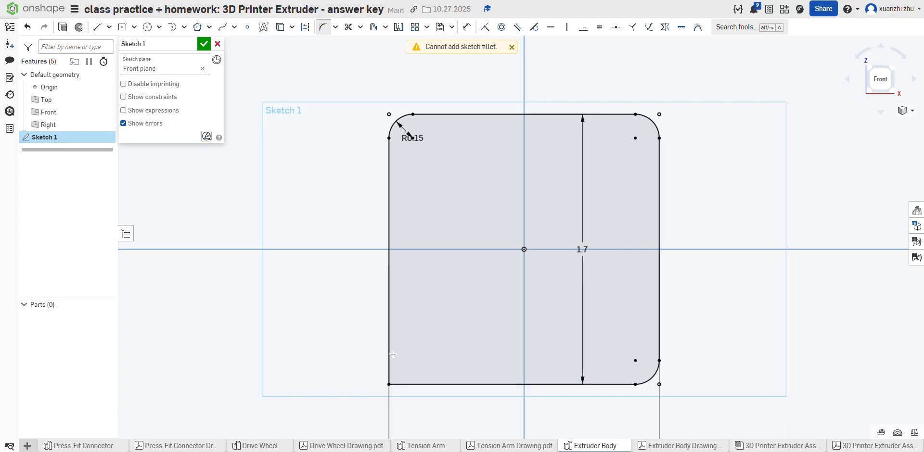
click(404, 383)
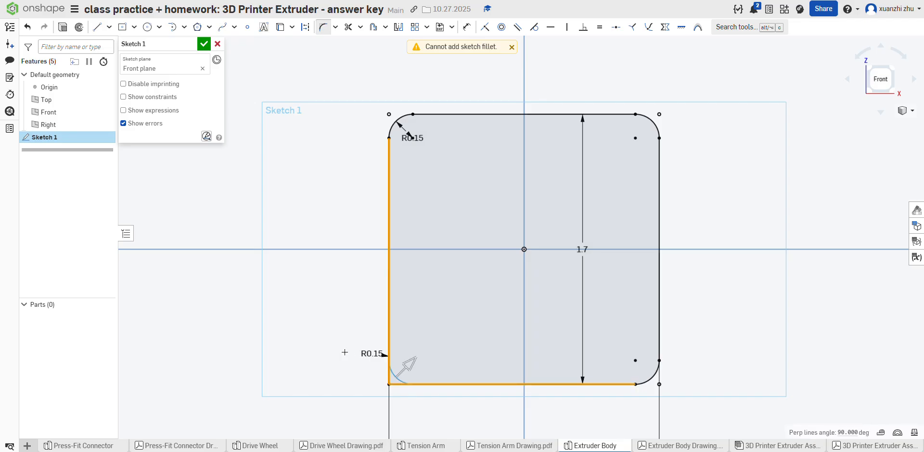
Step: Check the hole layout on the drawing and sketch a circle about 0.23 in in diameter near the plate's upper-left corner
click(662, 446)
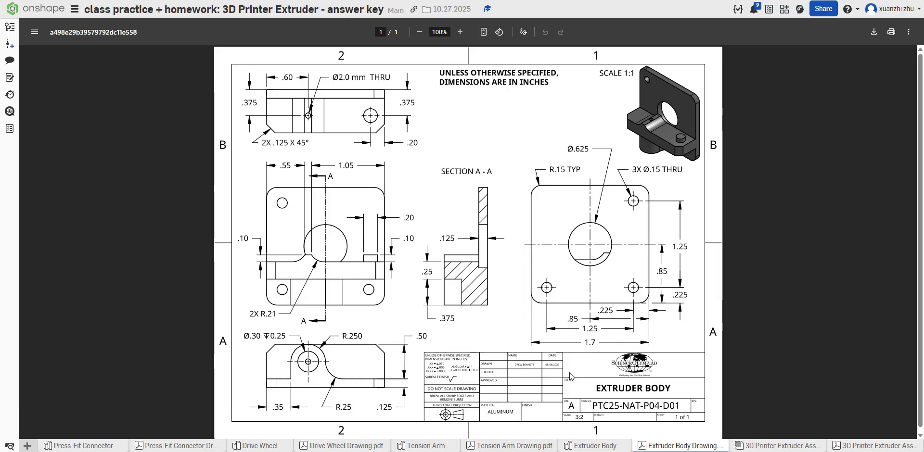
click(579, 445)
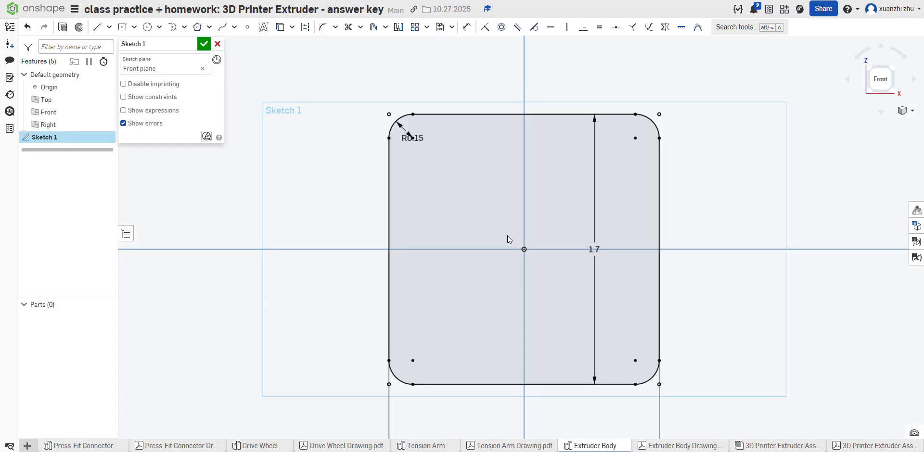
scroll(489, 249, down, 3)
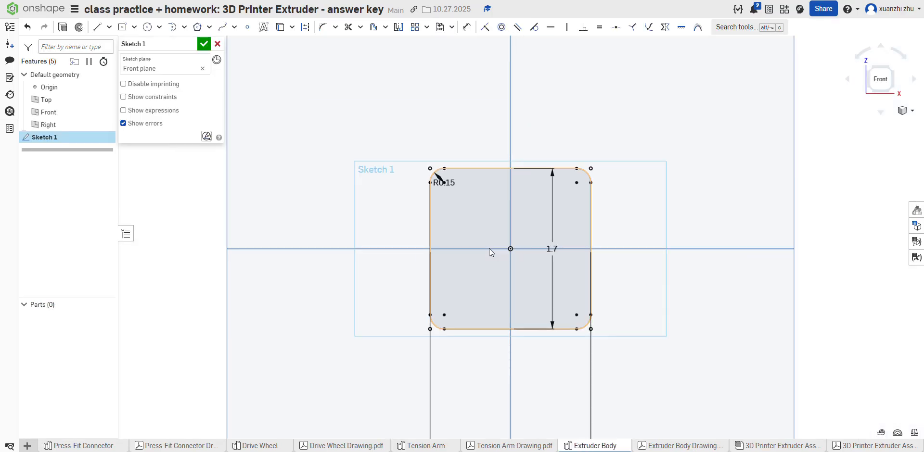
click(680, 446)
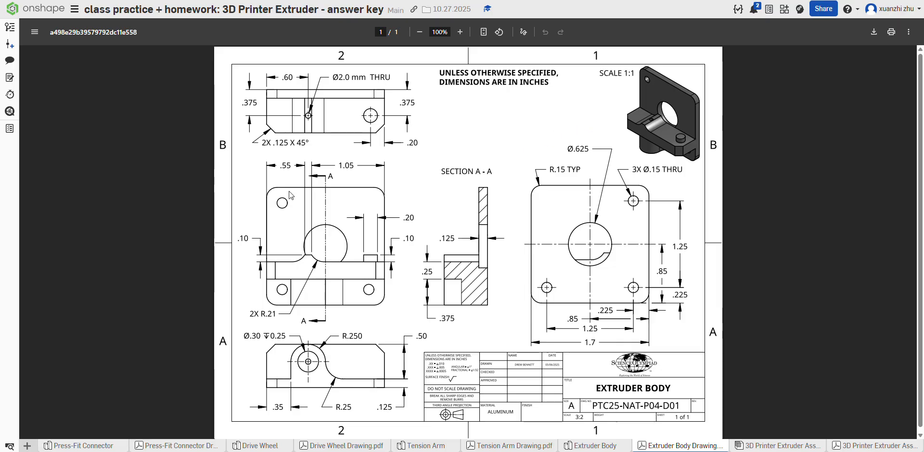
click(584, 448)
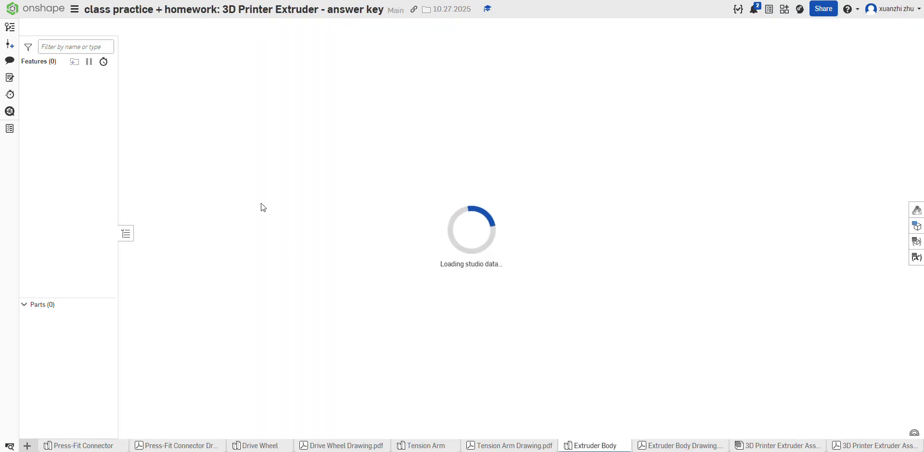
click(147, 26)
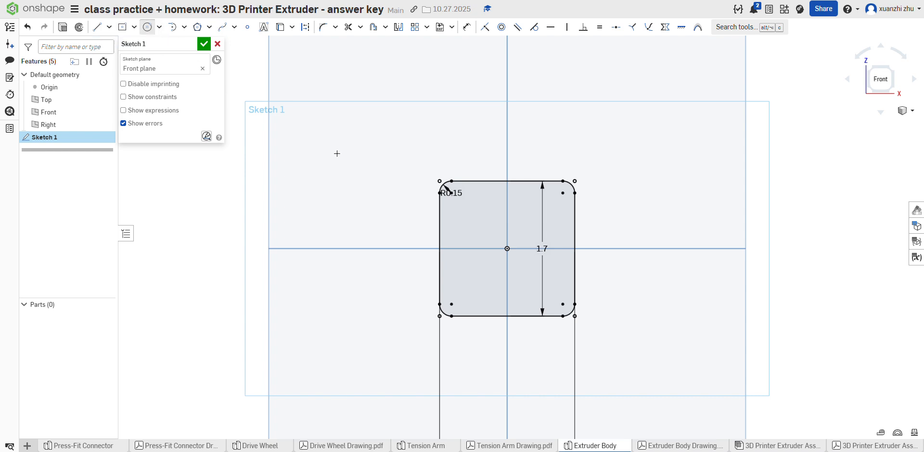
click(459, 204)
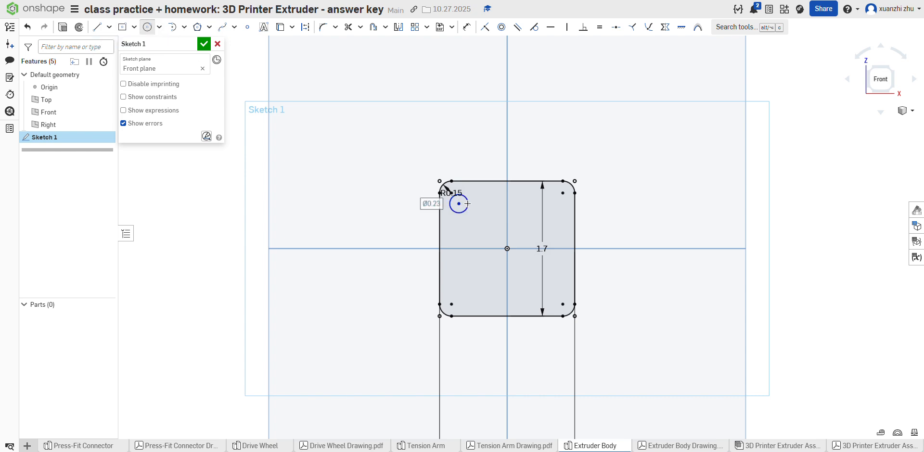
Step: Dimension the circle's center 0.225 in from the plate's top edge and 0.225 in from its left edge
click(466, 27)
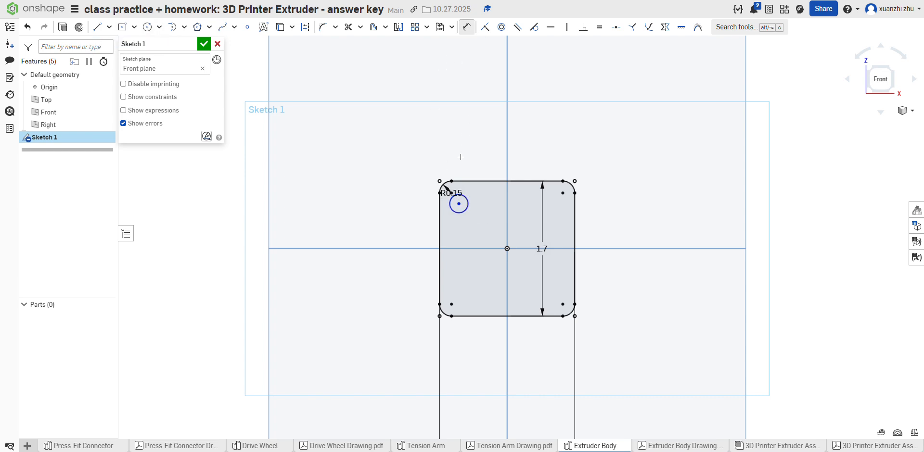
click(467, 181)
click(479, 187)
text(.225)
key(Return)
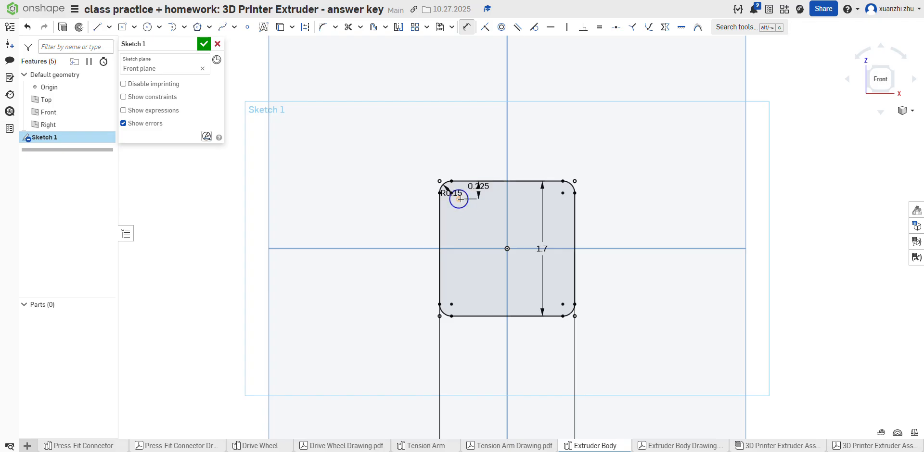
click(458, 199)
click(440, 205)
click(458, 226)
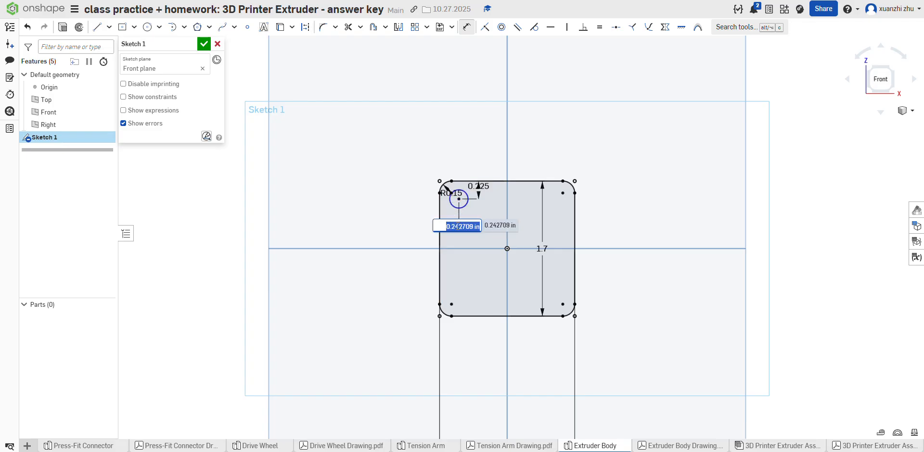
text(.225)
key(Return)
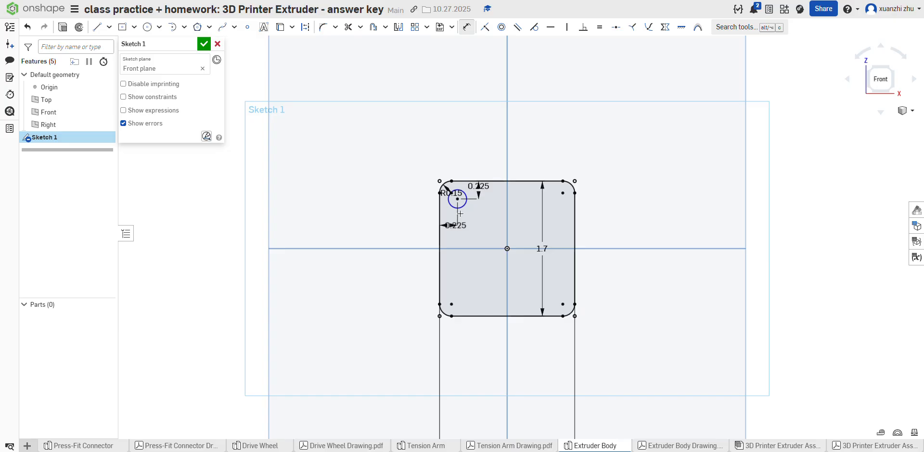
Step: Check the hole size on the drawing and set the corner circle's diameter to 0.15 in
click(647, 447)
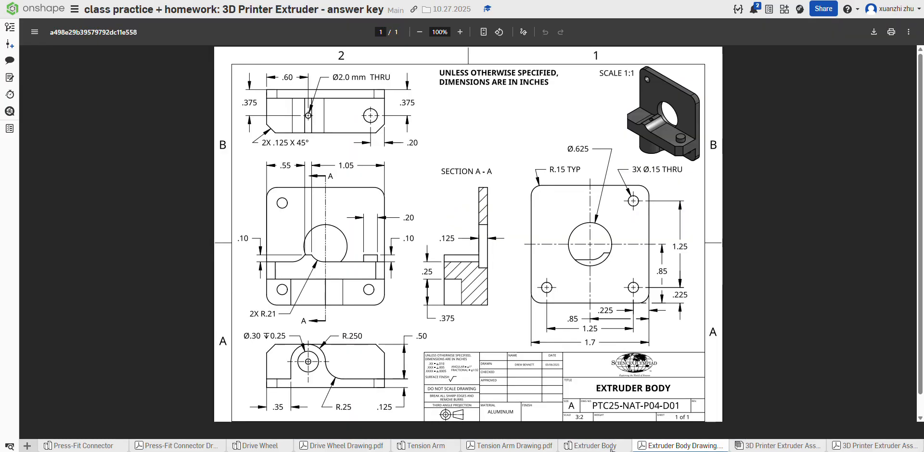
click(614, 447)
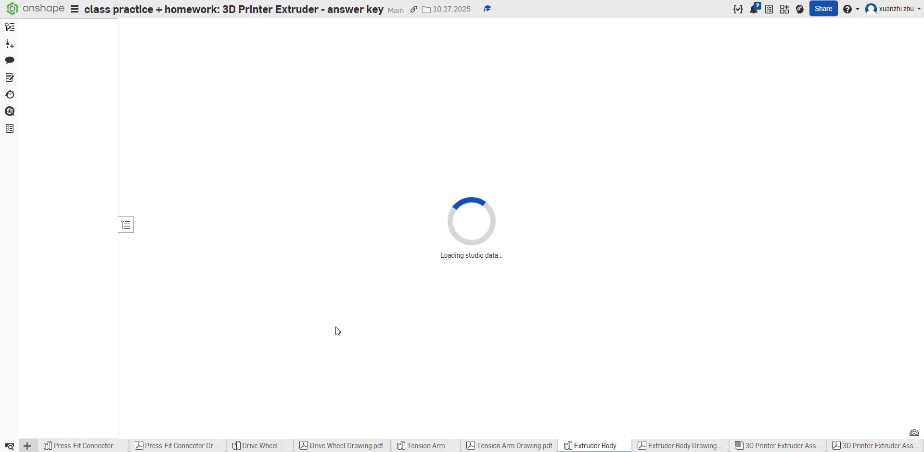
click(467, 27)
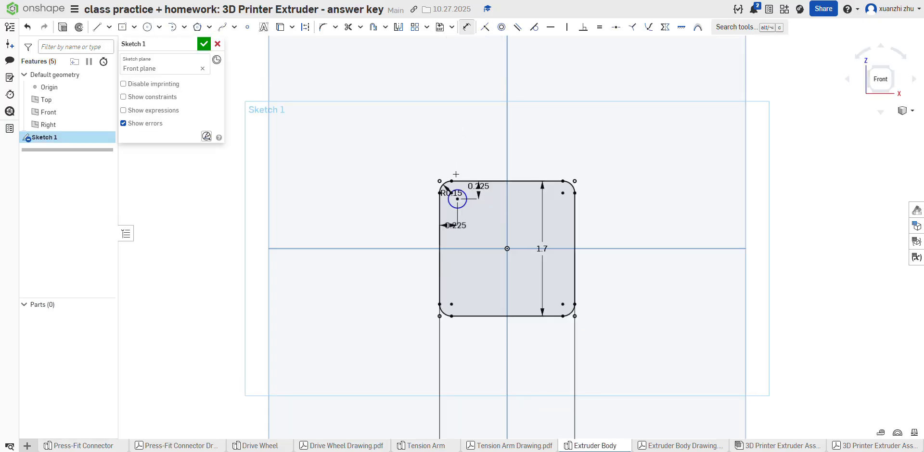
click(457, 190)
click(466, 155)
text(0.15)
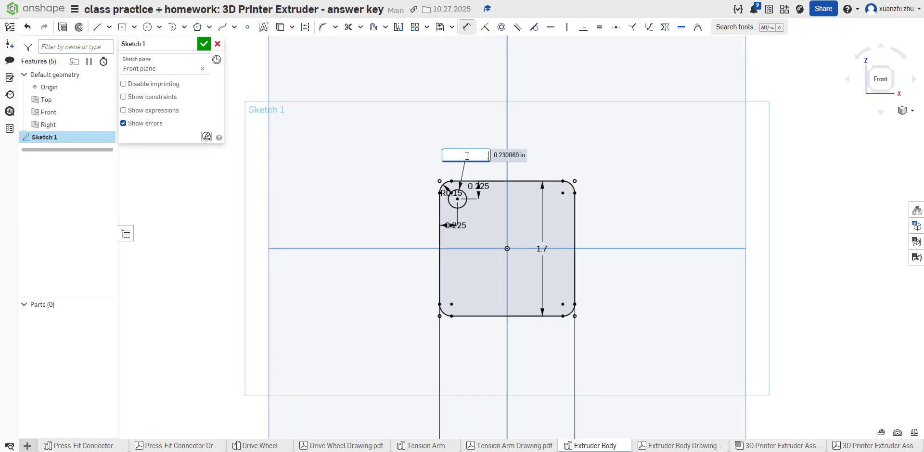
key(Return)
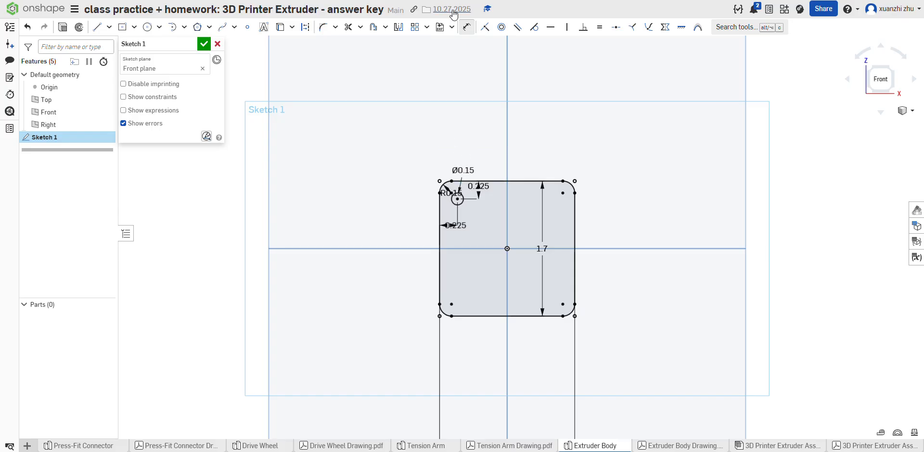
Step: Mirror the 0.15 in corner circle across the horizontal and vertical center planes so every plate corner has one
click(399, 28)
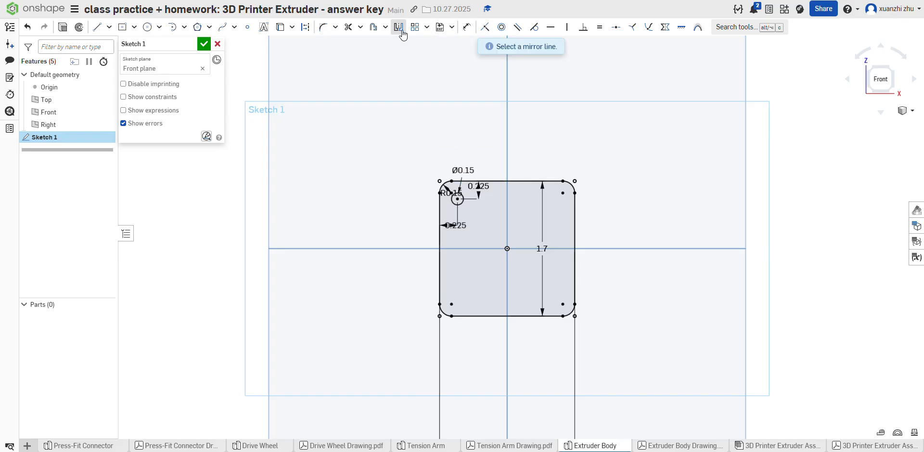
click(430, 248)
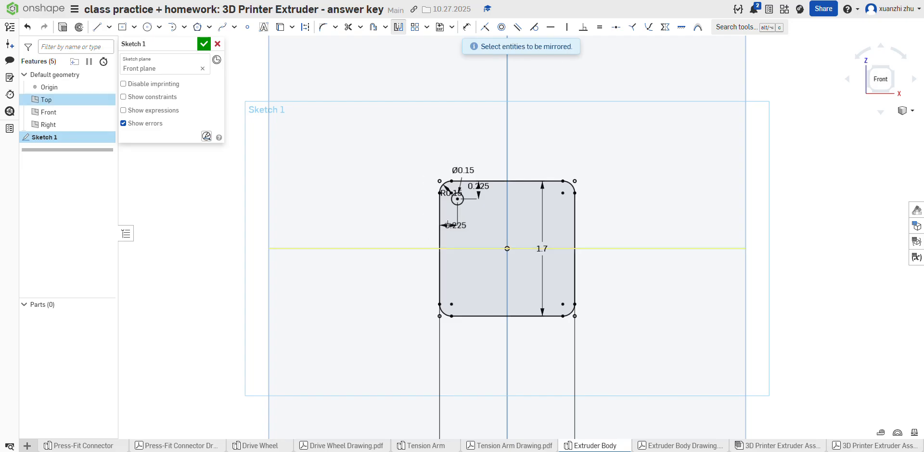
click(459, 205)
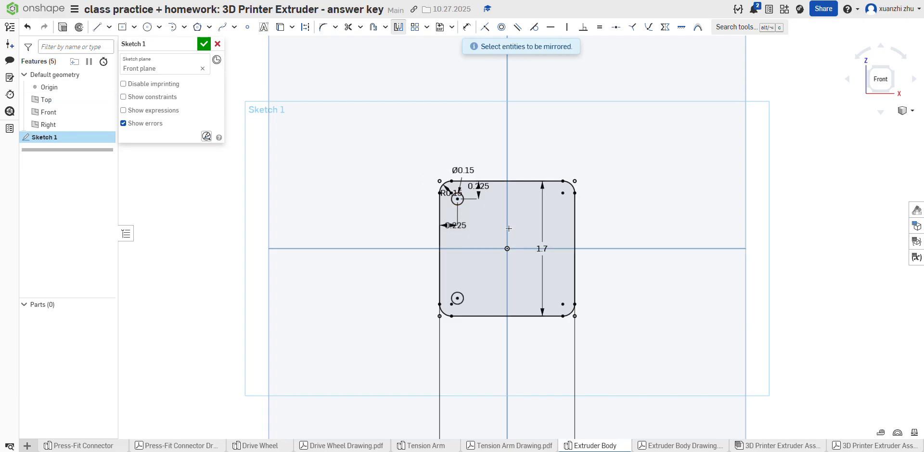
click(398, 26)
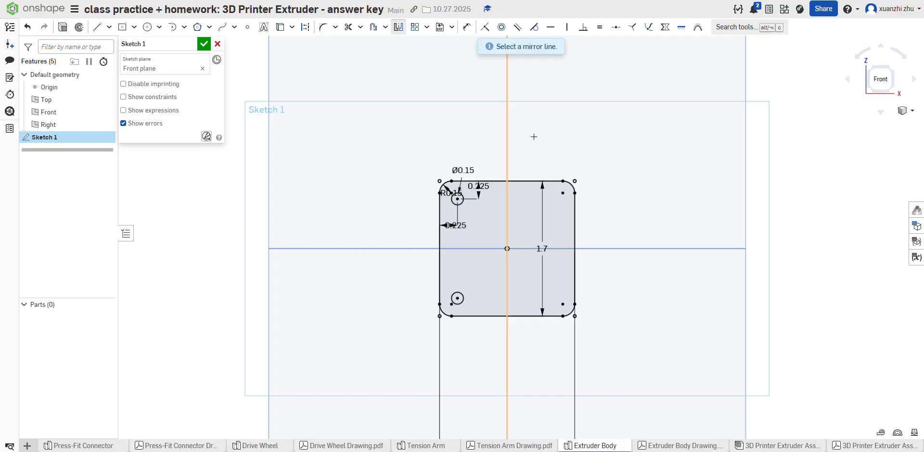
click(506, 125)
click(458, 199)
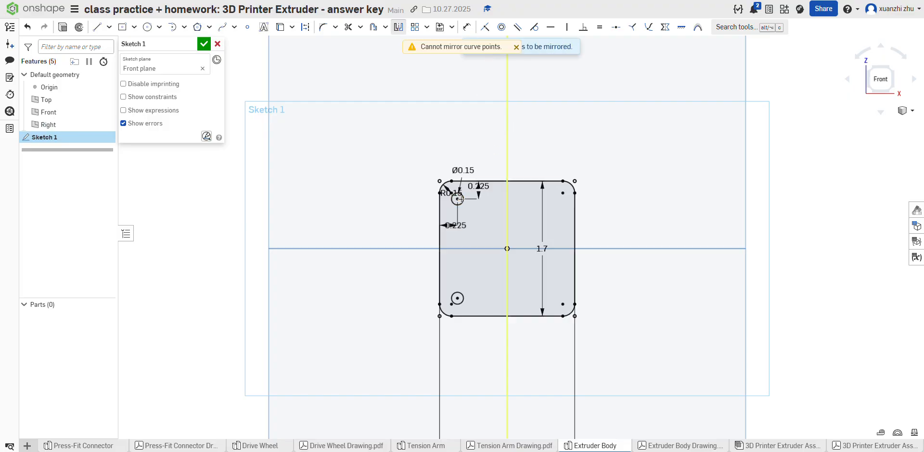
click(463, 198)
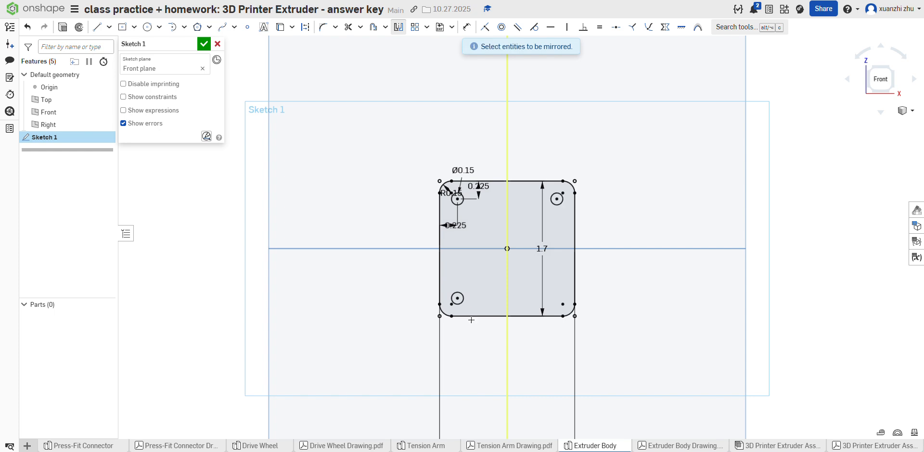
click(463, 294)
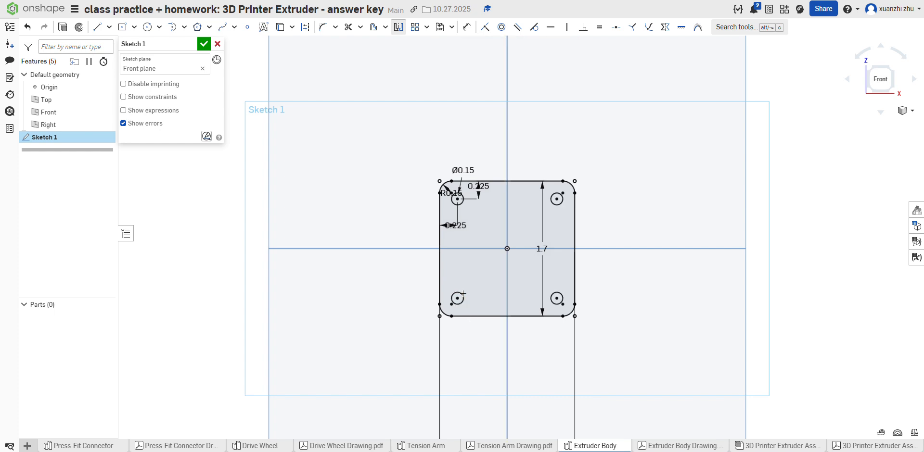
Step: Delete the mirrored circle in the plate's upper-right corner
click(398, 26)
click(555, 208)
key(Delete)
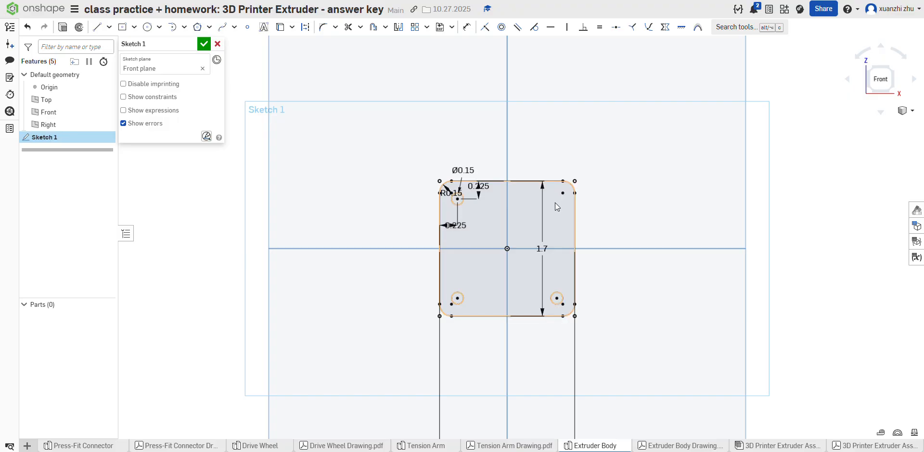
Step: Check the center hole on the drawing, sketch a 0.625 in diameter circle at the origin, and finish the sketch
click(671, 446)
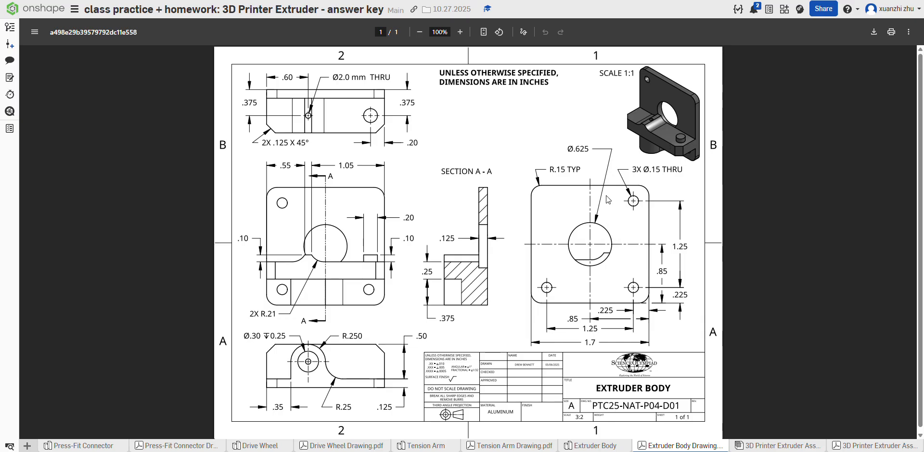
click(583, 444)
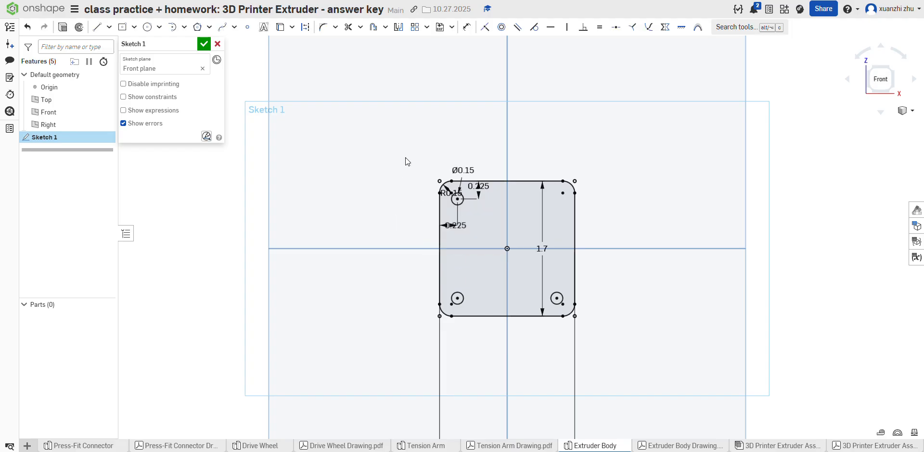
click(147, 27)
click(507, 248)
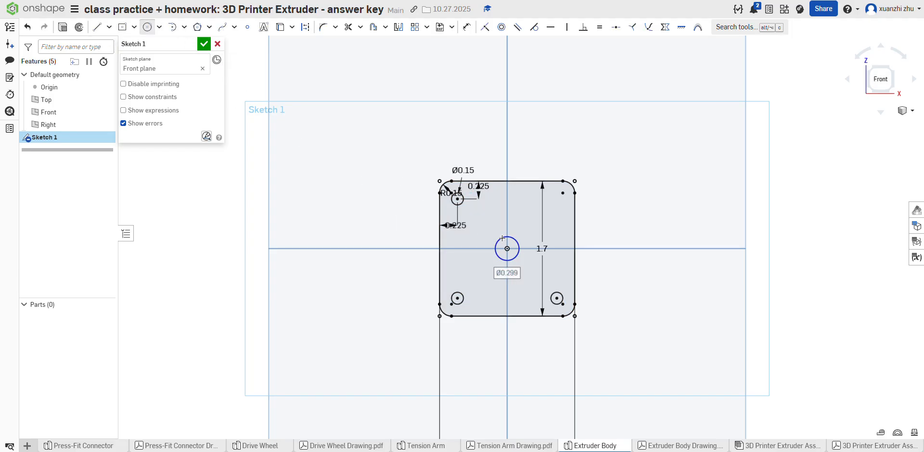
text(.625)
key(Return)
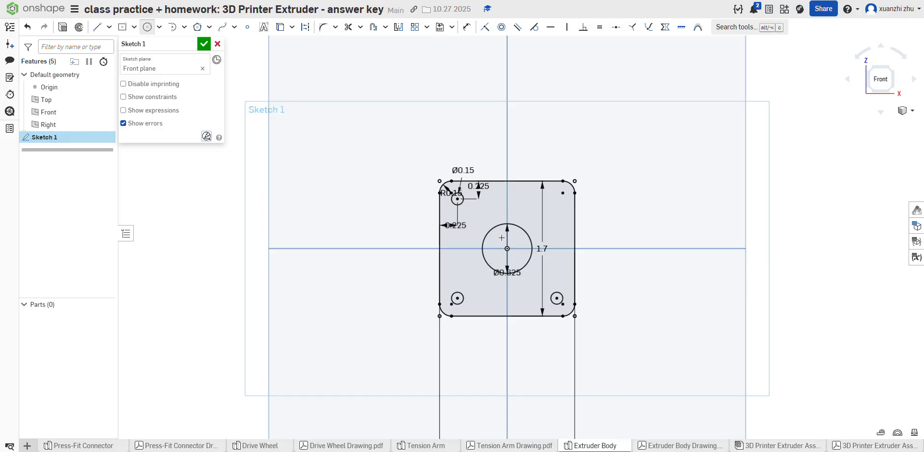
click(204, 44)
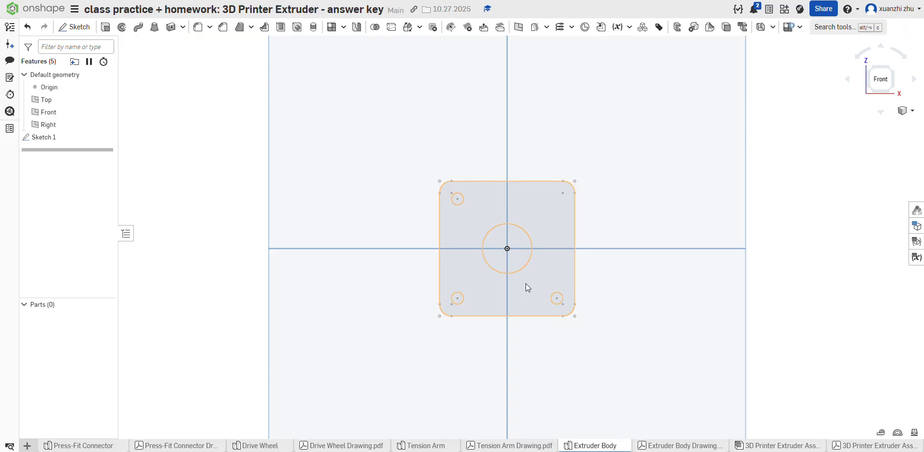
Step: Check the plate thickness on the drawing and extrude the plate profile as a new solid 0.125 in deep
click(106, 27)
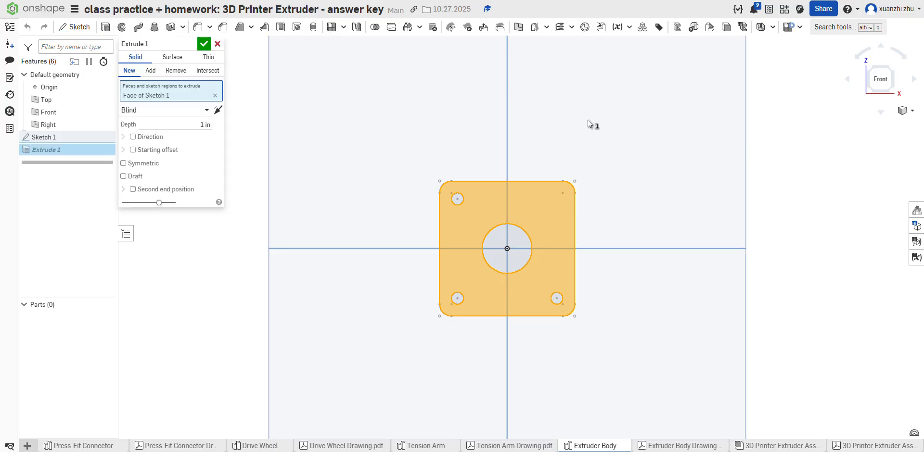
click(673, 446)
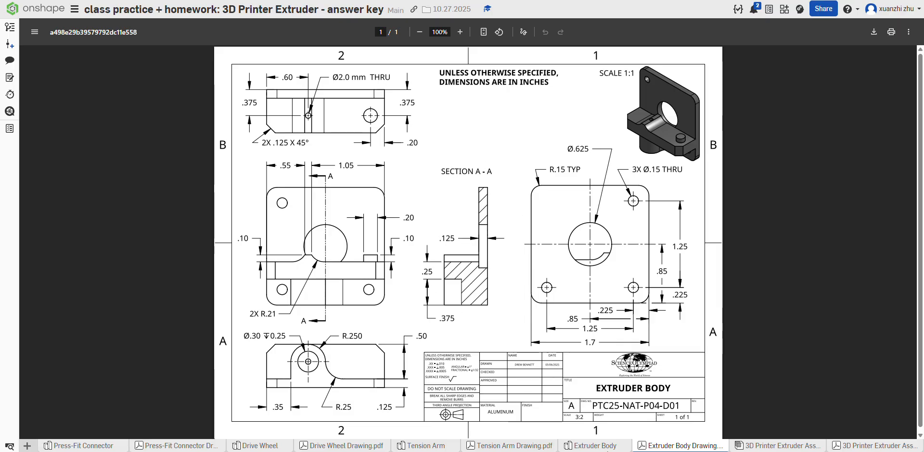
click(595, 446)
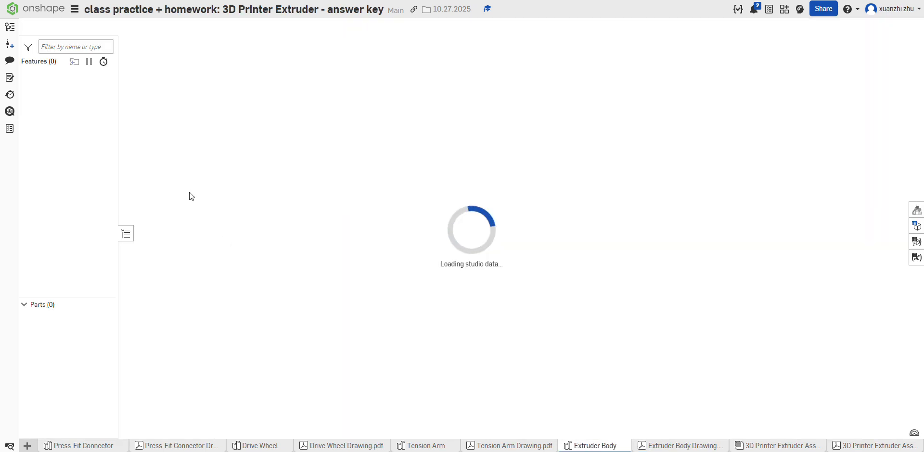
click(180, 128)
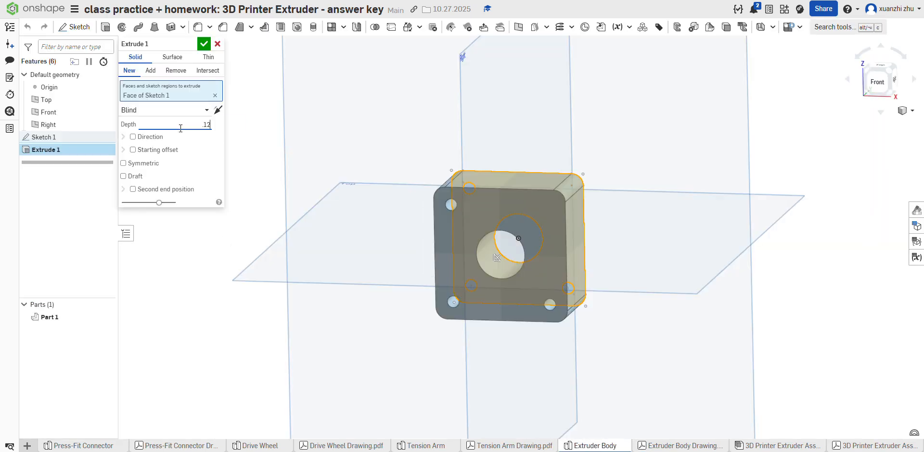
text(.125)
key(Return)
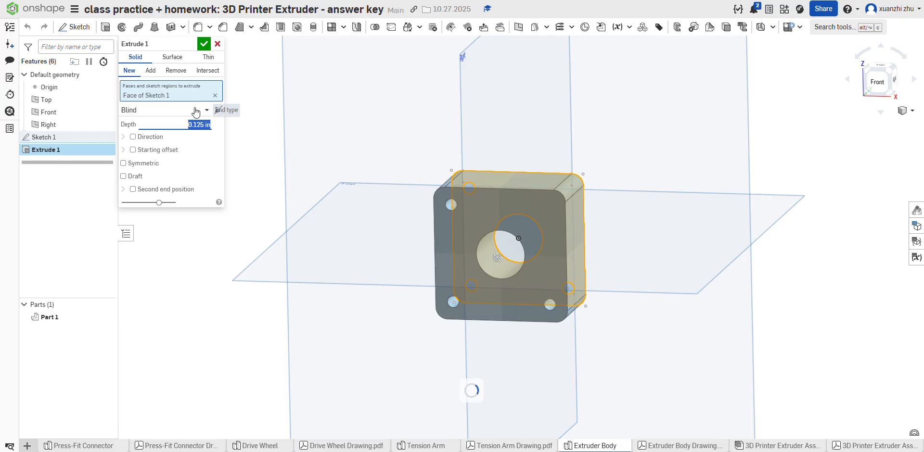
click(204, 44)
Step: Check the drawing, start a sketch on the plate's front face, and draw a 1.7 in horizontal line just above the lower holes
right_drag(560, 238, 531, 262)
scroll(397, 245, down, 2)
scroll(501, 207, up, 3)
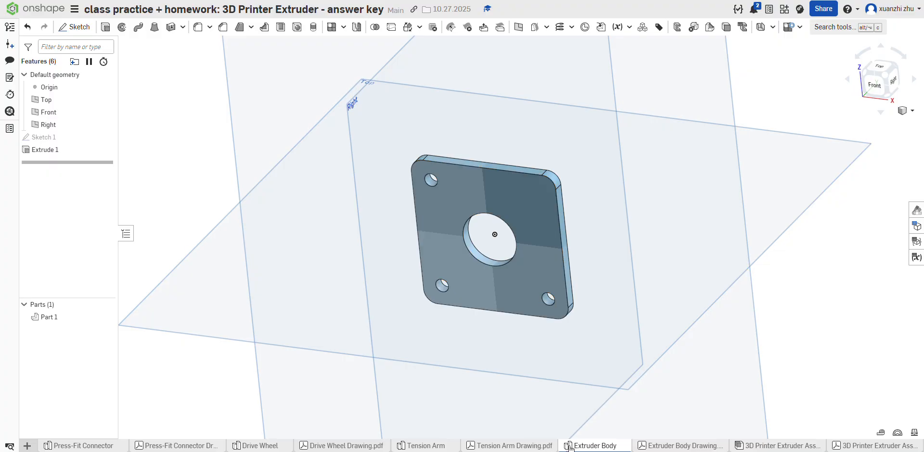
click(658, 443)
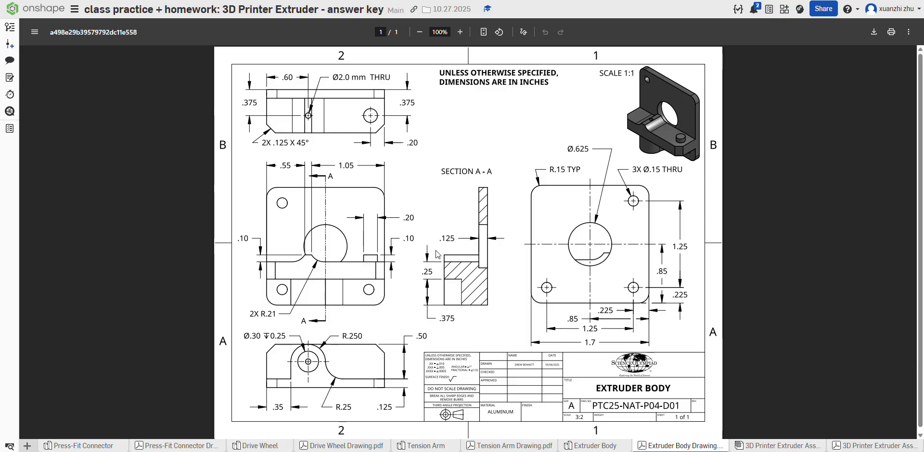
click(594, 446)
click(417, 185)
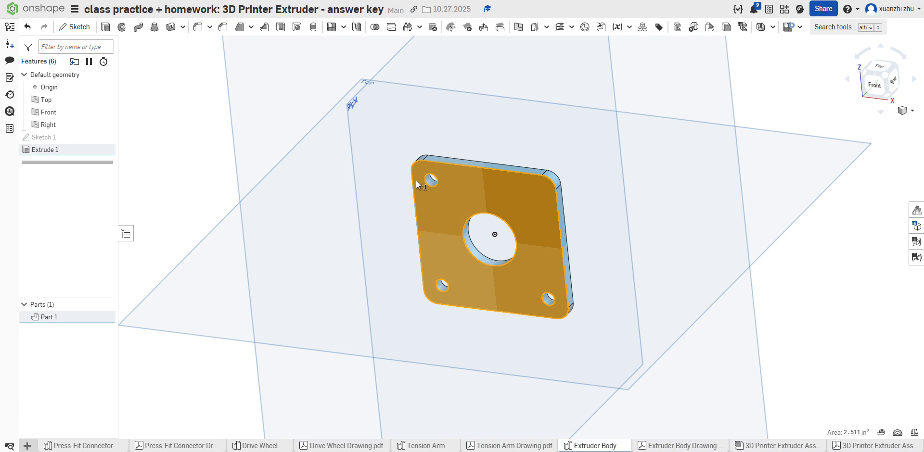
click(72, 27)
click(868, 85)
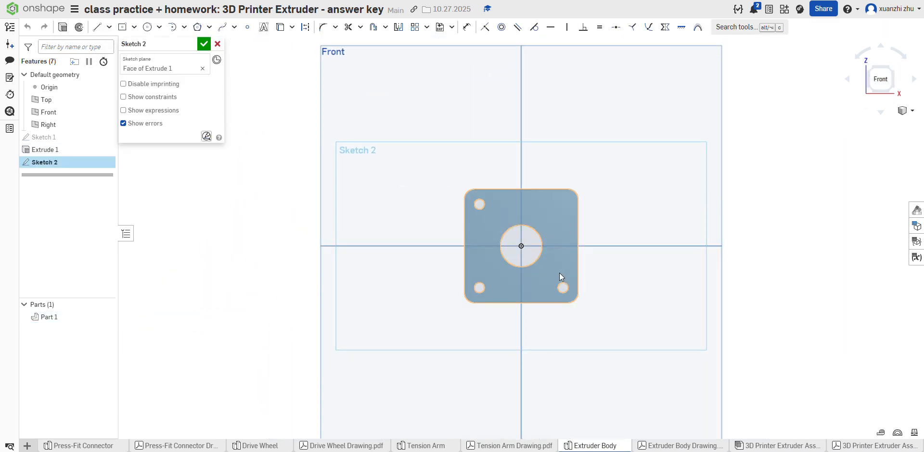
click(97, 28)
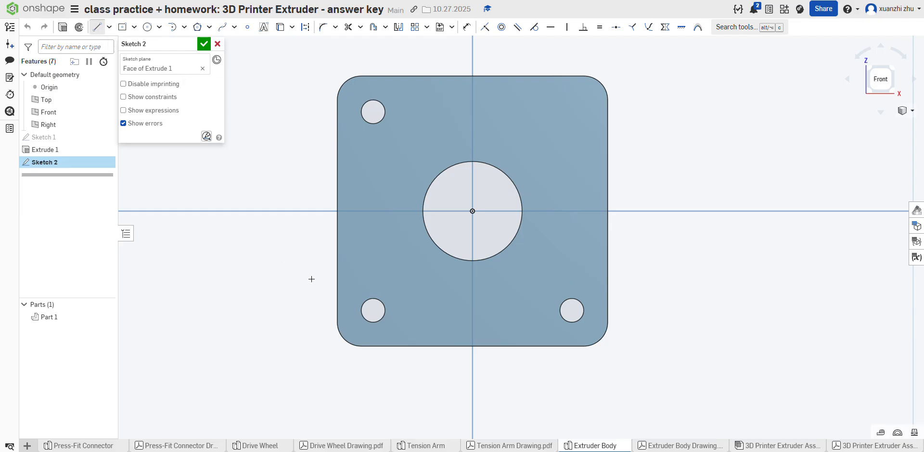
click(339, 286)
click(607, 286)
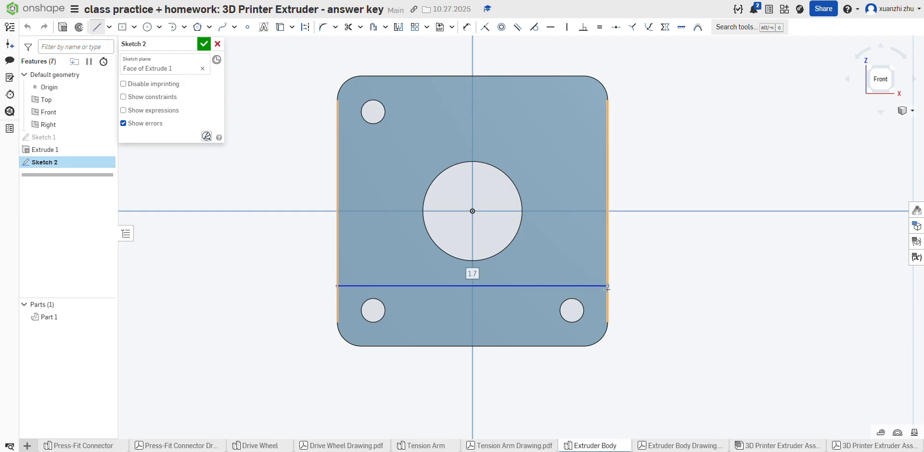
click(98, 27)
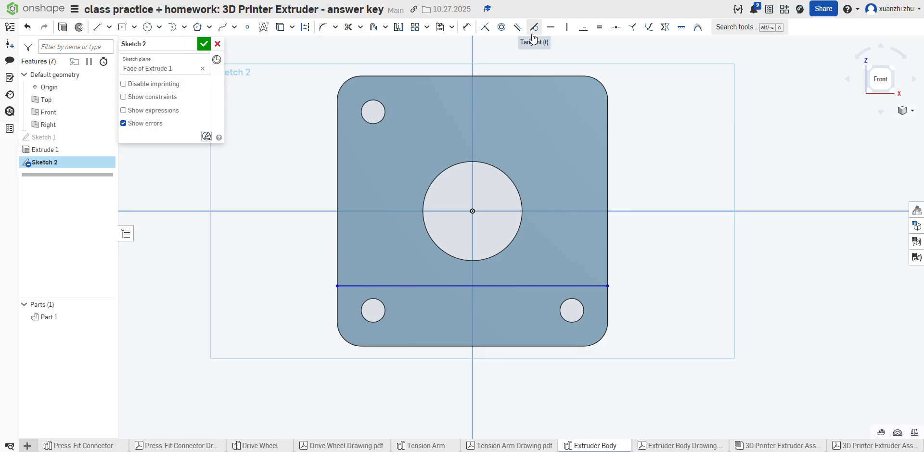
Step: Dimension the horizontal line 0.375 in above the plate's bottom edge
click(466, 27)
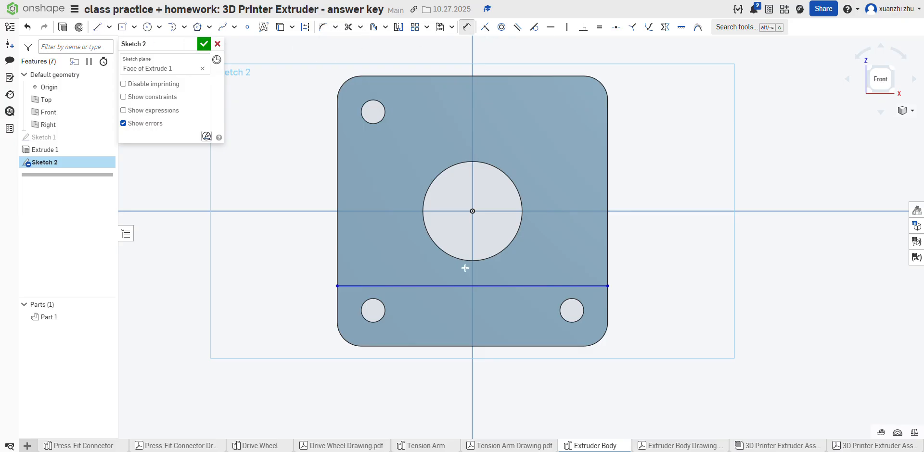
click(428, 286)
click(431, 346)
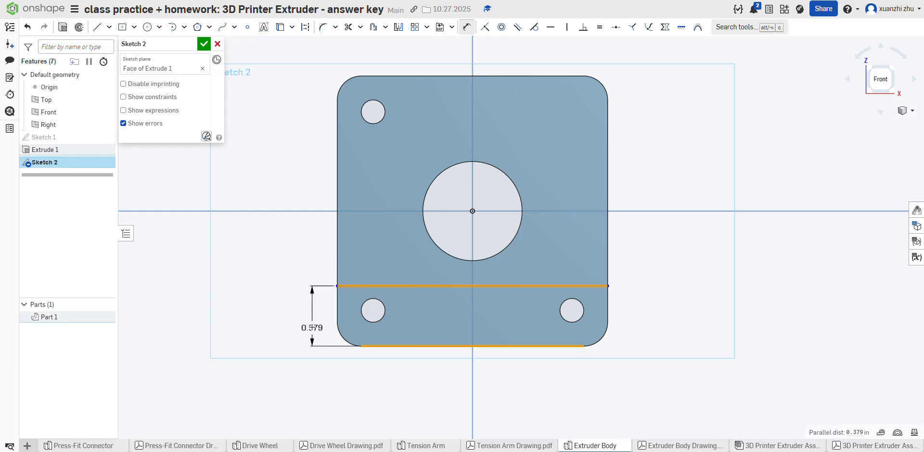
click(312, 327)
text(.375)
key(Return)
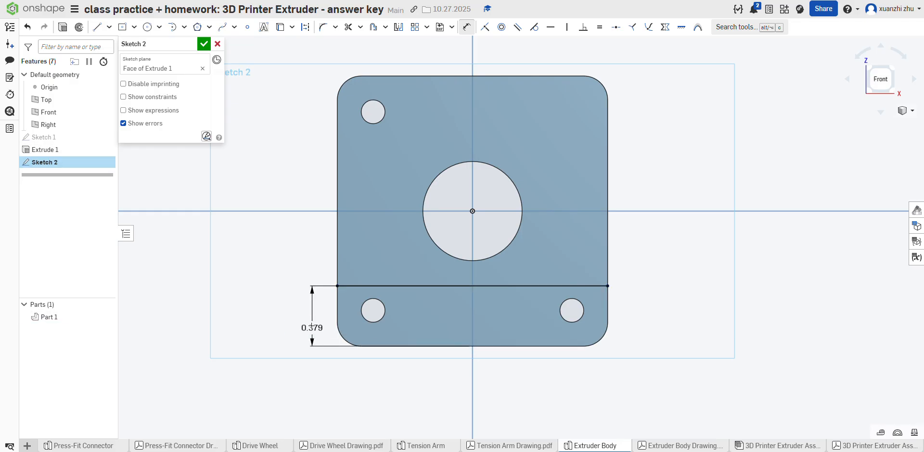
Step: Check the Extruder Body drawing and sketch a second 1.7 in horizontal line across the plate through the center hole's lower half
click(524, 446)
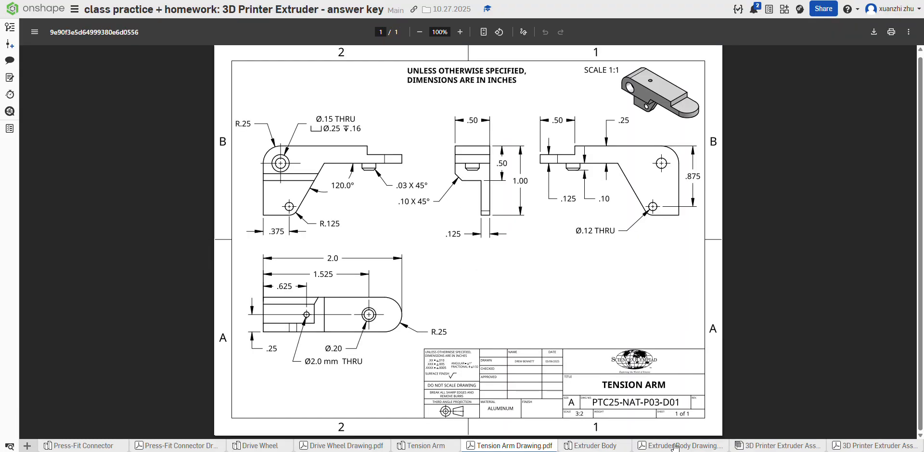
click(680, 446)
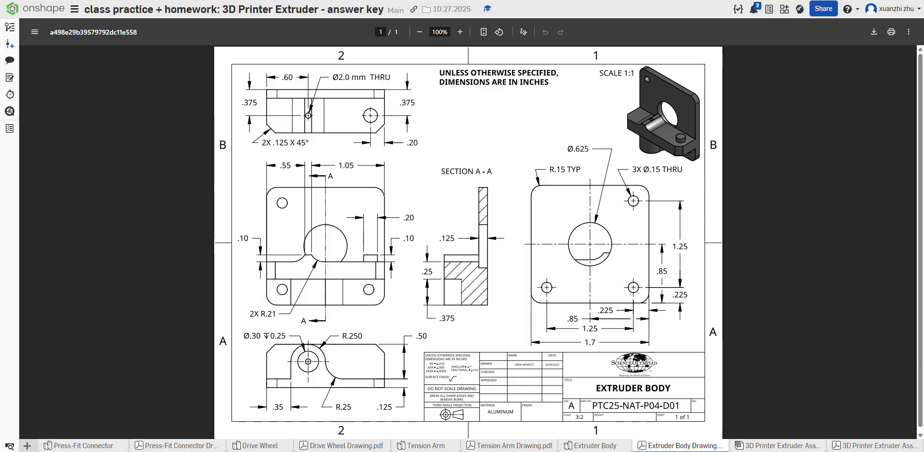
click(583, 446)
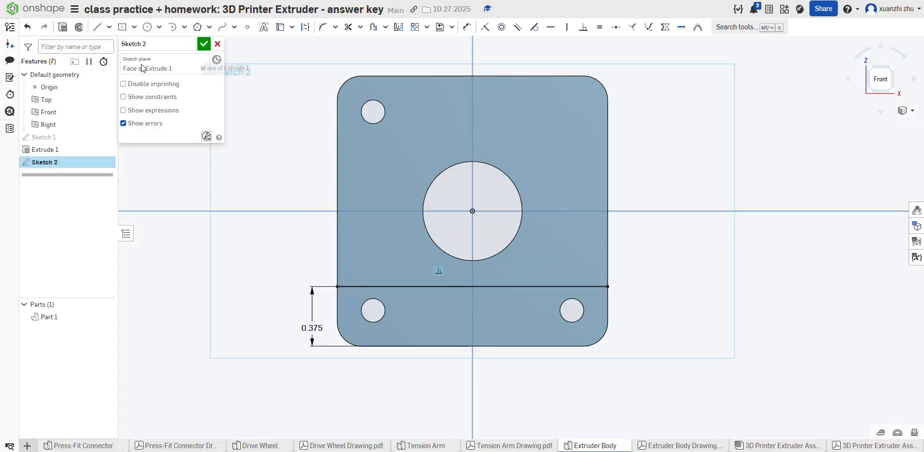
click(97, 27)
click(337, 236)
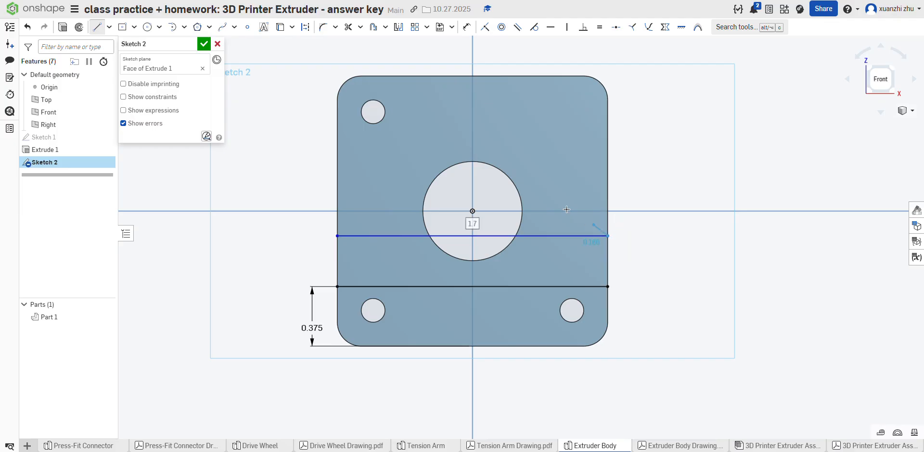
Step: Dimension the second horizontal line 0.25 in above the first one
click(465, 26)
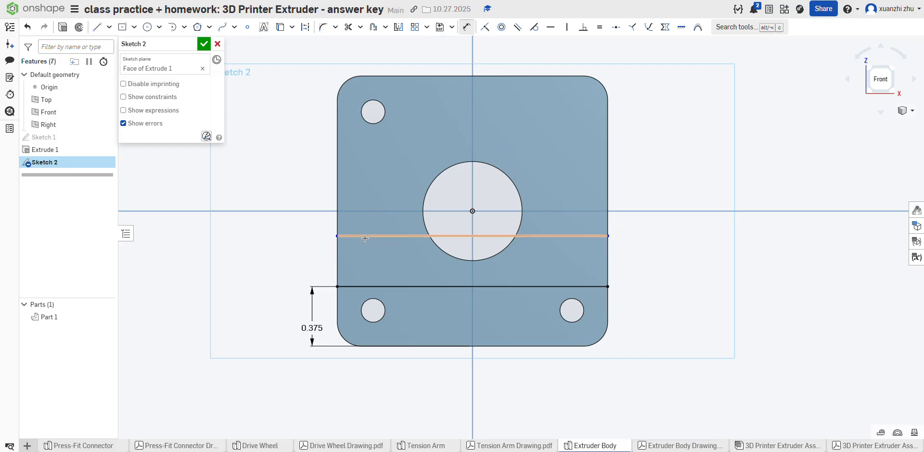
click(365, 236)
click(371, 287)
click(308, 262)
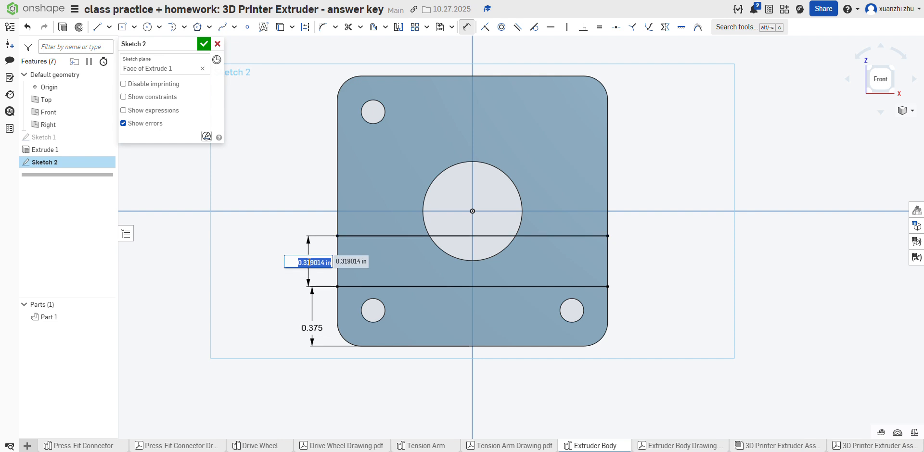
text(0.25)
key(Return)
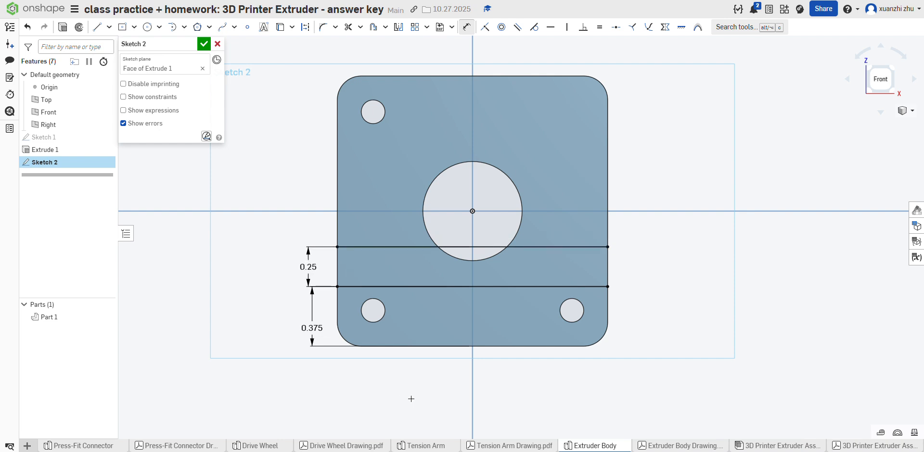
Step: Check the Extruder Body drawing and close the band between the two horizontal lines with a 0.25 in vertical line at each plate edge
click(674, 445)
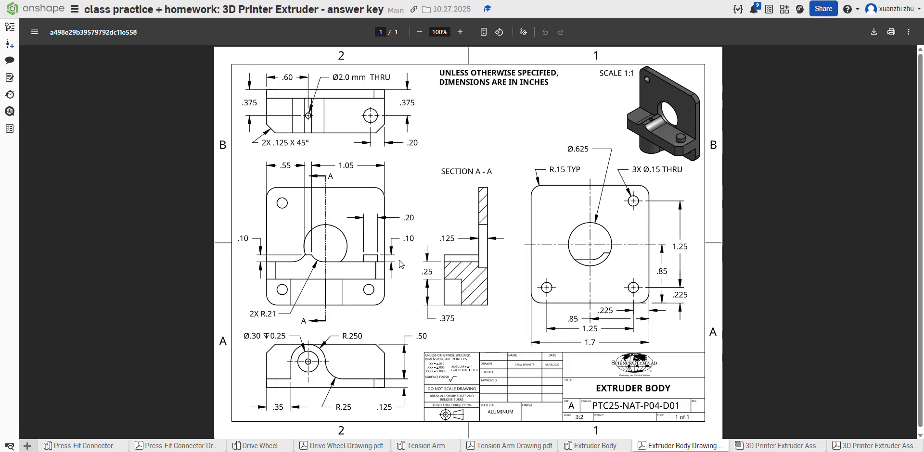
click(612, 448)
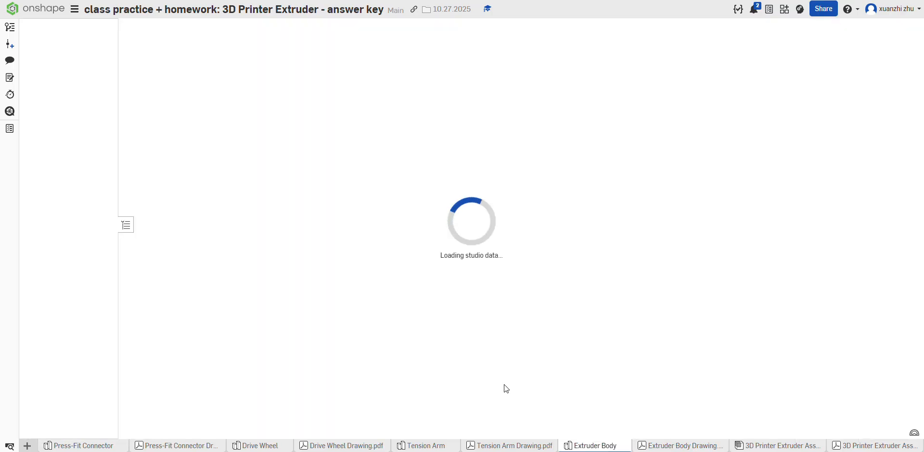
click(96, 33)
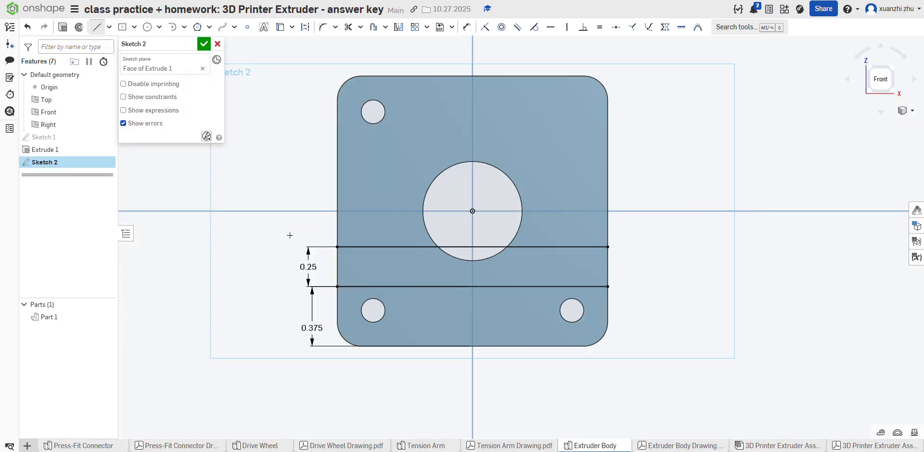
click(337, 246)
click(336, 287)
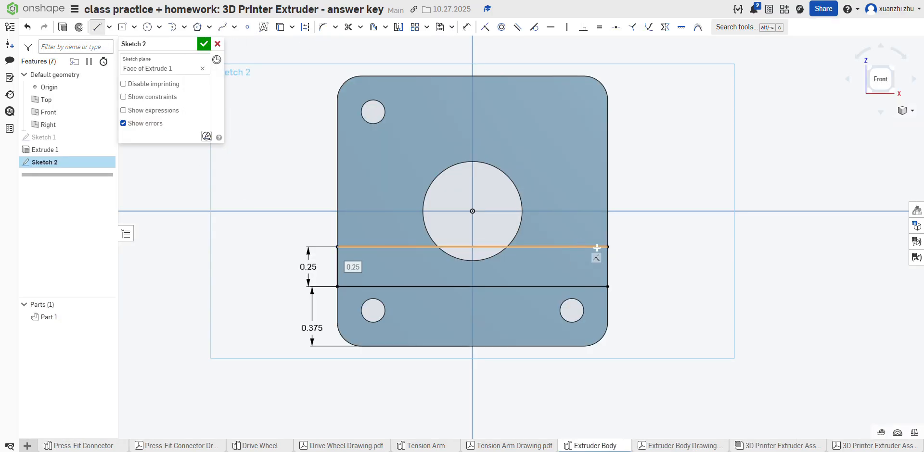
click(607, 247)
click(608, 286)
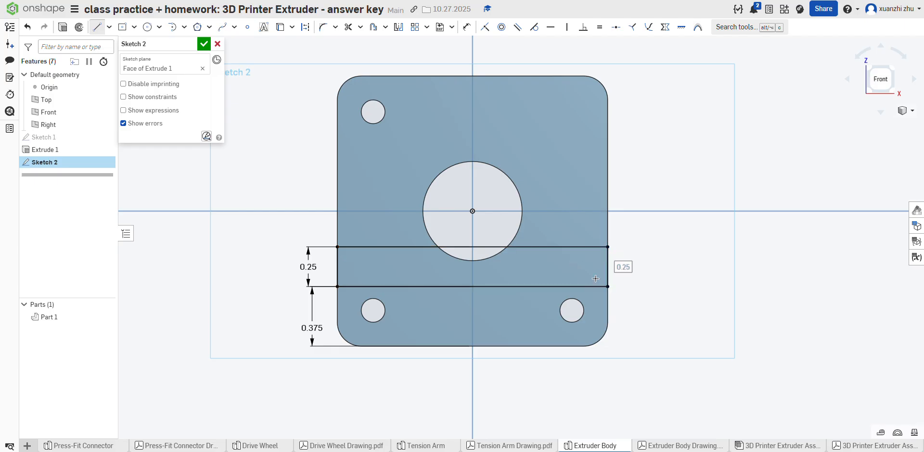
Step: Check the drawing and sketch a raised rectangular step about 0.09 in wide and 0.08 in tall on the upper line, at the center hole's lower left
click(692, 447)
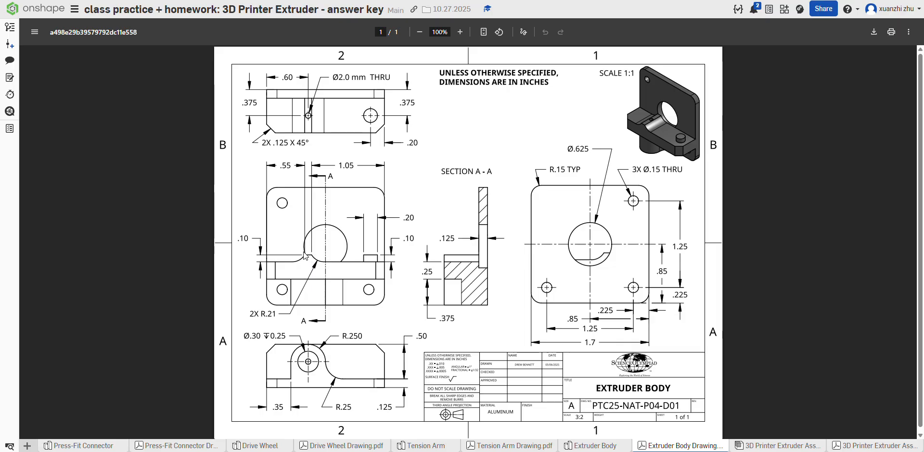
click(595, 445)
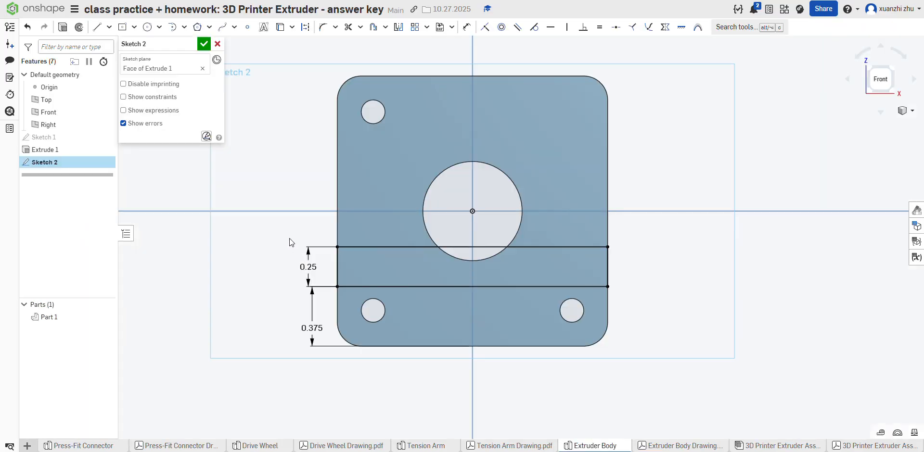
click(420, 247)
click(420, 235)
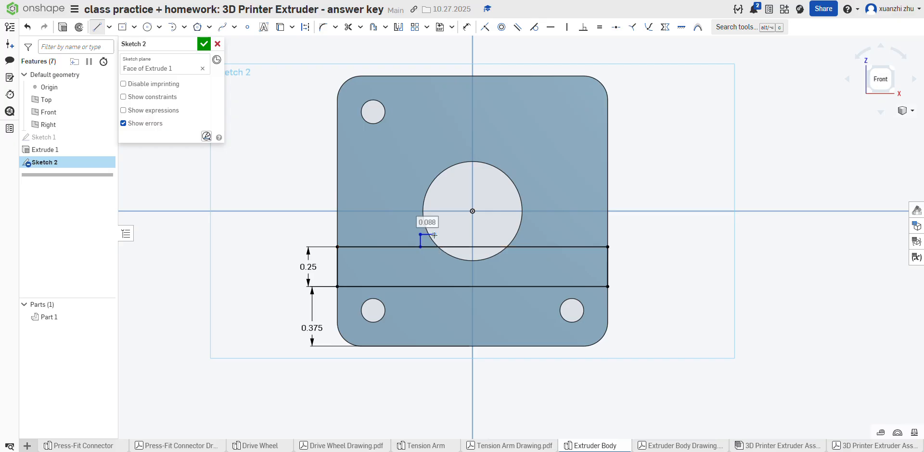
click(434, 235)
click(434, 247)
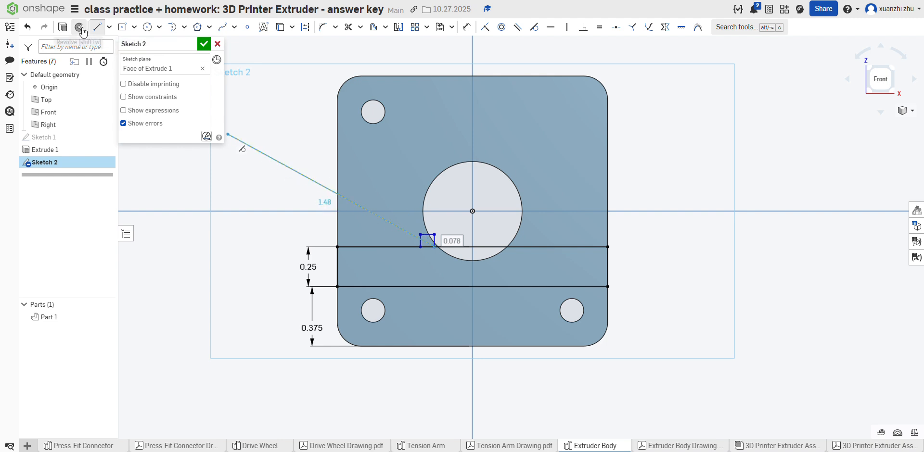
click(27, 32)
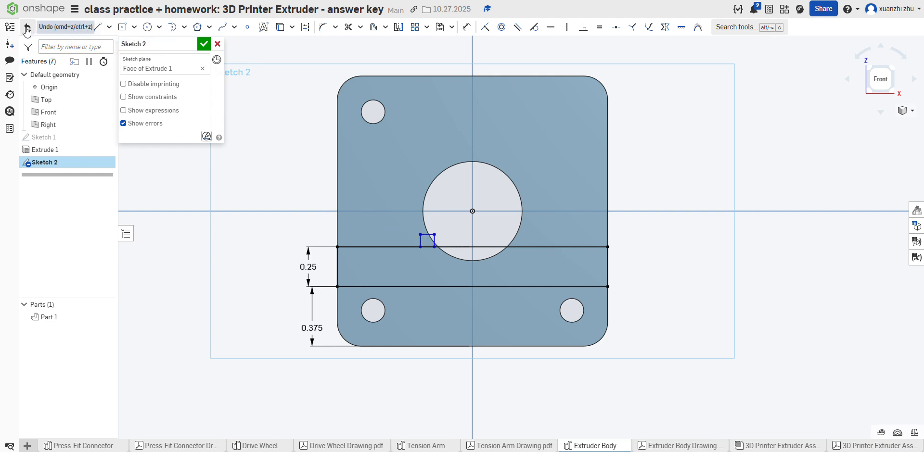
click(97, 27)
click(434, 234)
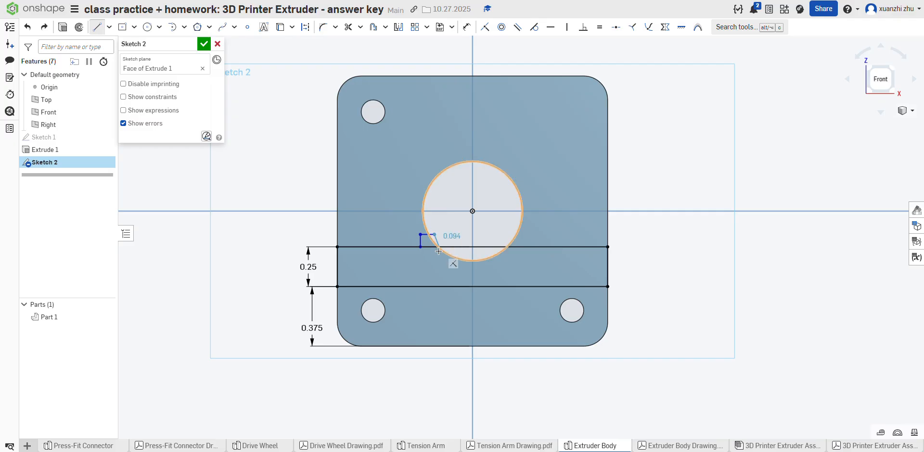
click(434, 247)
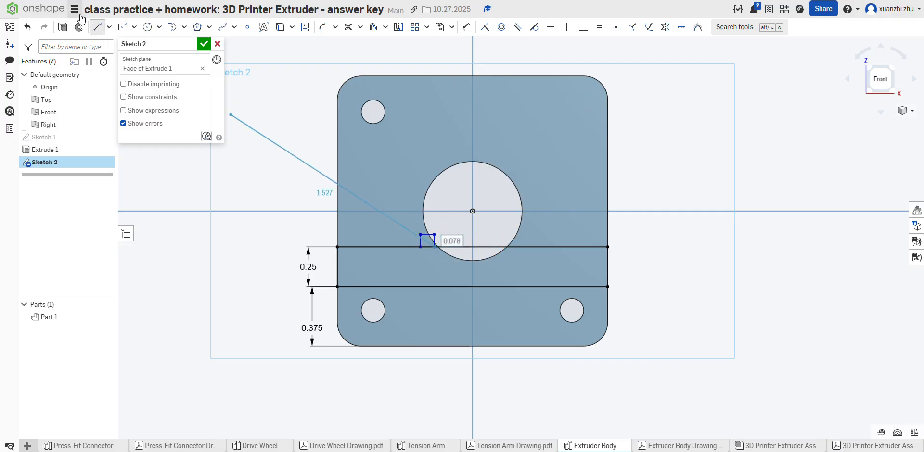
click(97, 27)
Step: Dimension the small step's left side 0.55 in from the plate's left edge
click(467, 28)
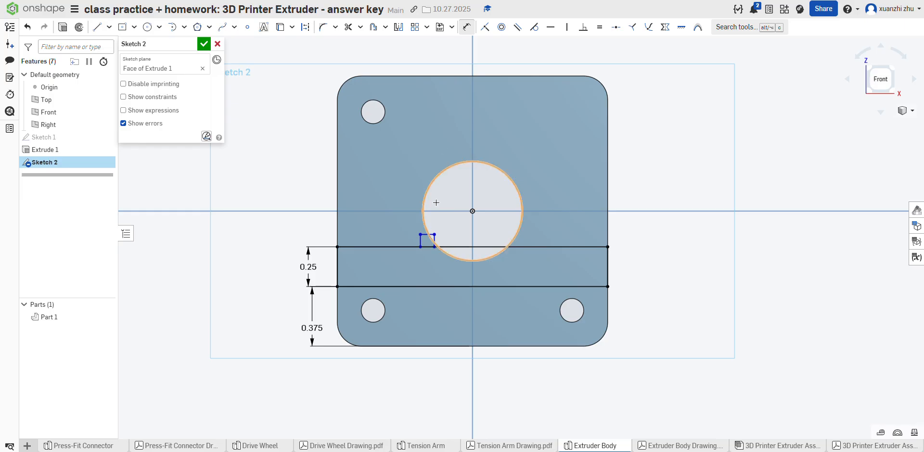
click(420, 240)
click(339, 201)
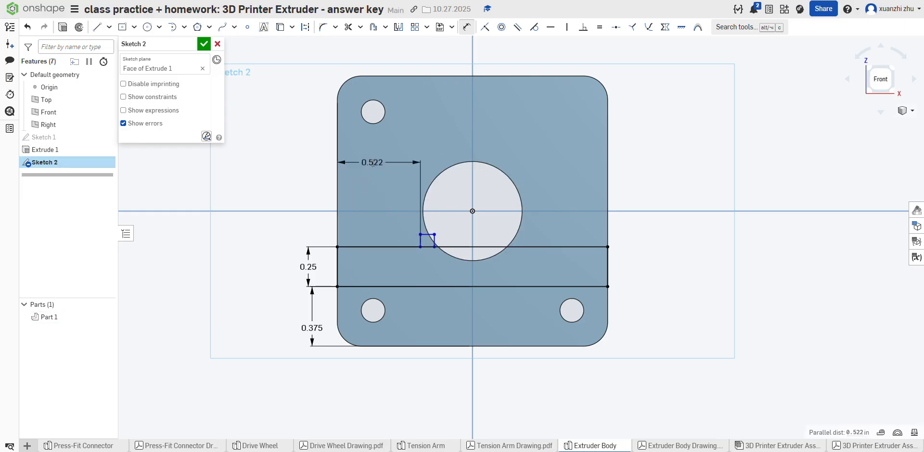
click(373, 162)
text(.55)
key(Return)
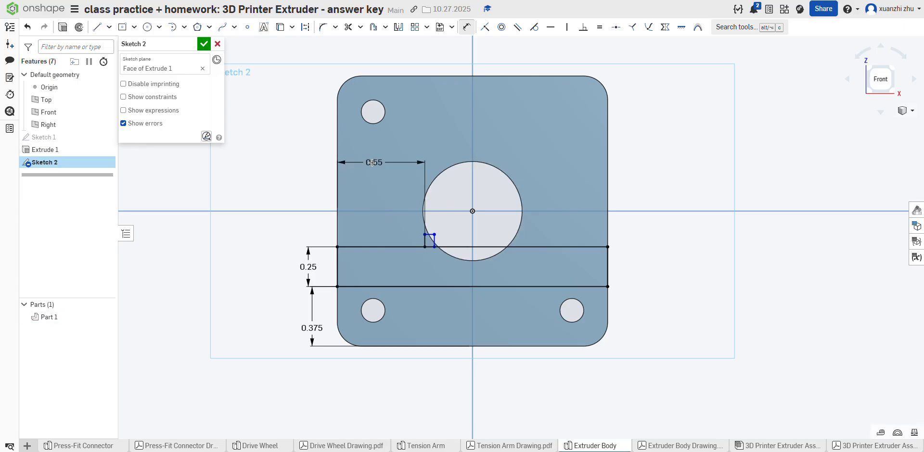
Step: Dimension the small step's right side 1.05 in from the plate's right edge
click(435, 241)
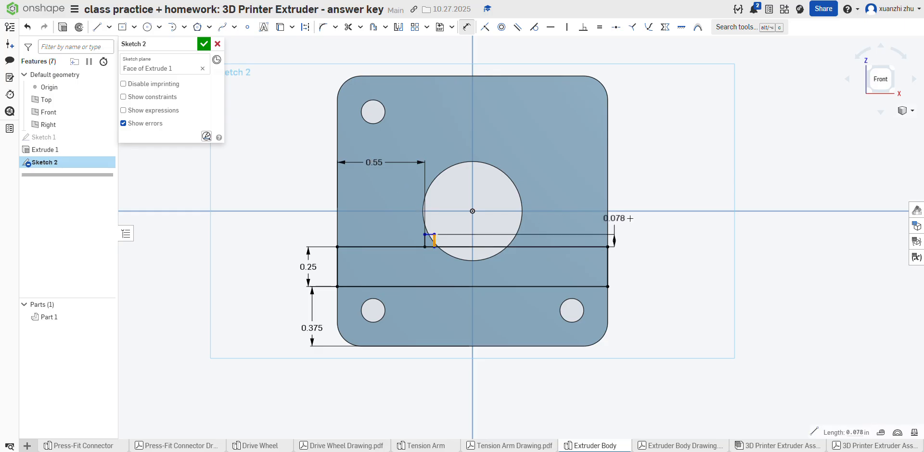
click(607, 216)
click(514, 151)
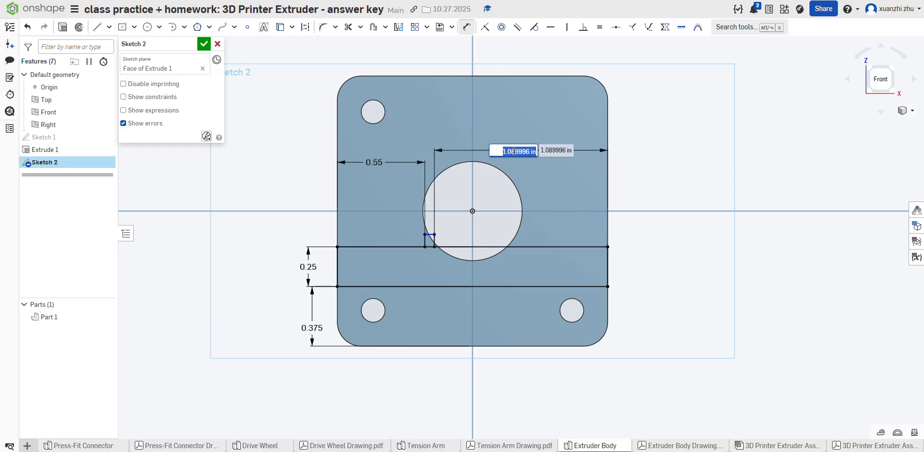
text(1.05)
key(Return)
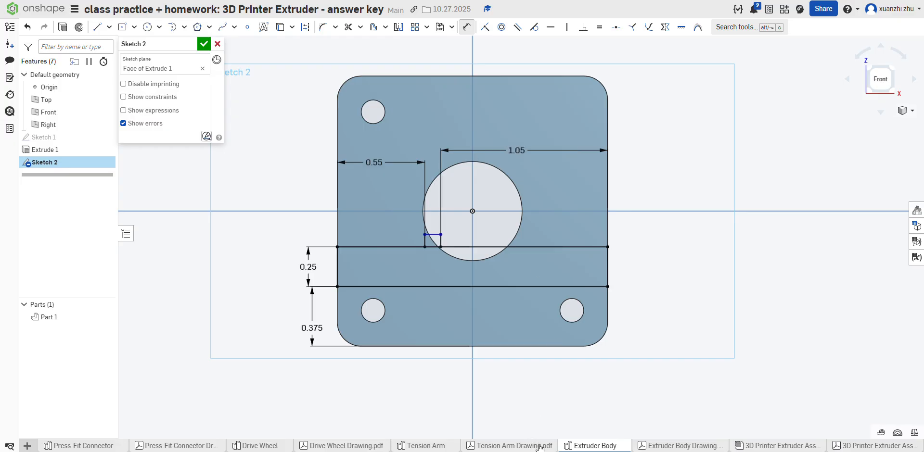
Step: Check the drawing and dimension the step's top line 0.1 in above the upper horizontal line
click(640, 446)
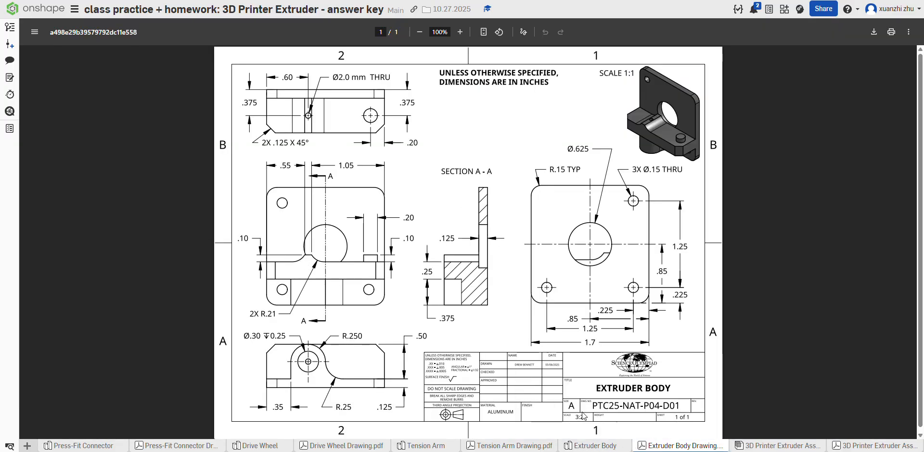
click(580, 446)
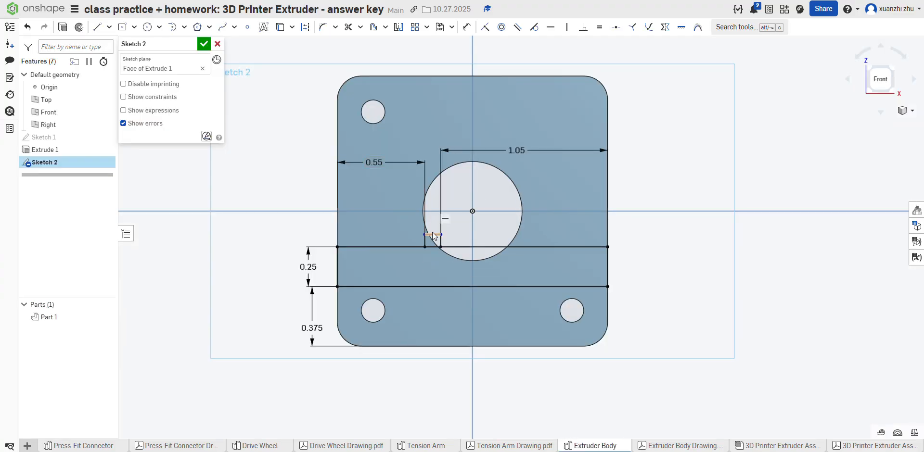
click(466, 27)
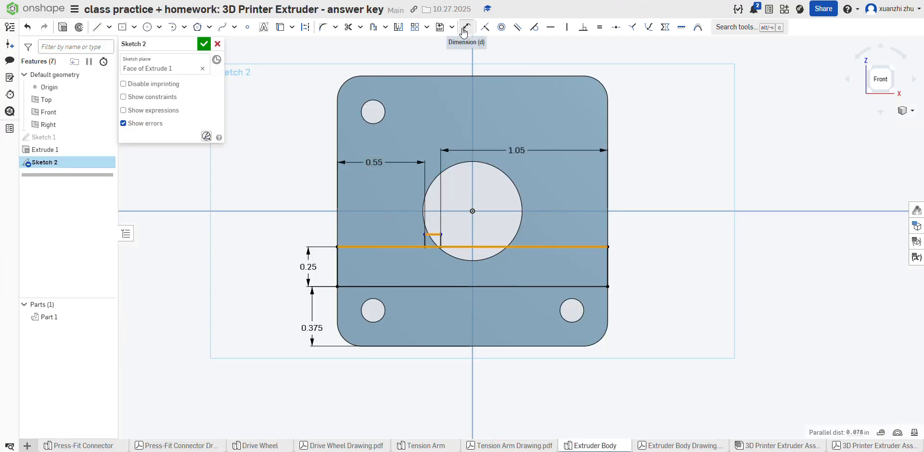
click(420, 247)
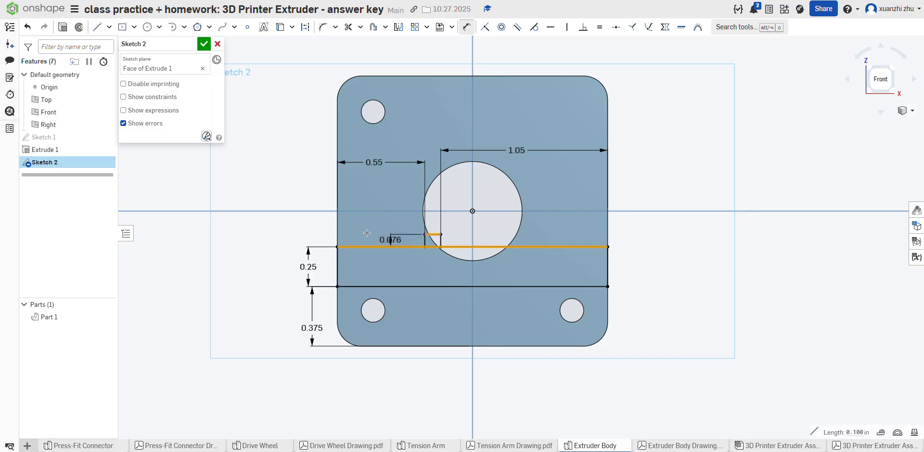
click(296, 232)
key(BackSpace)
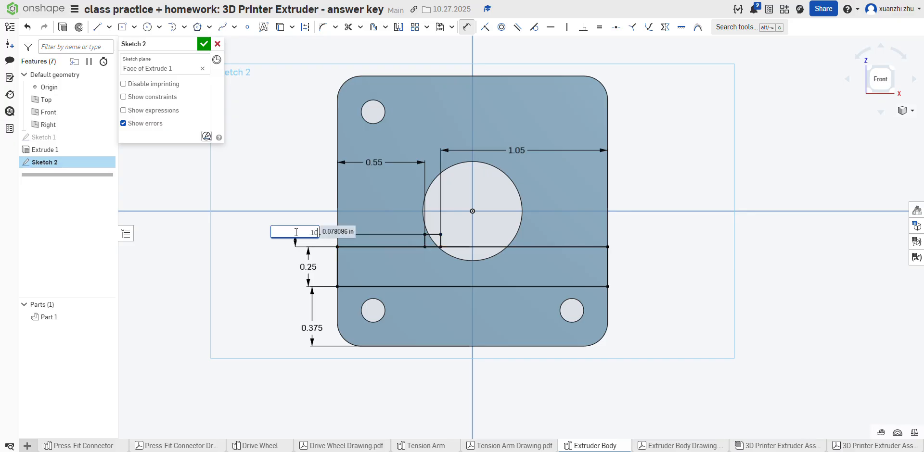
key(Return)
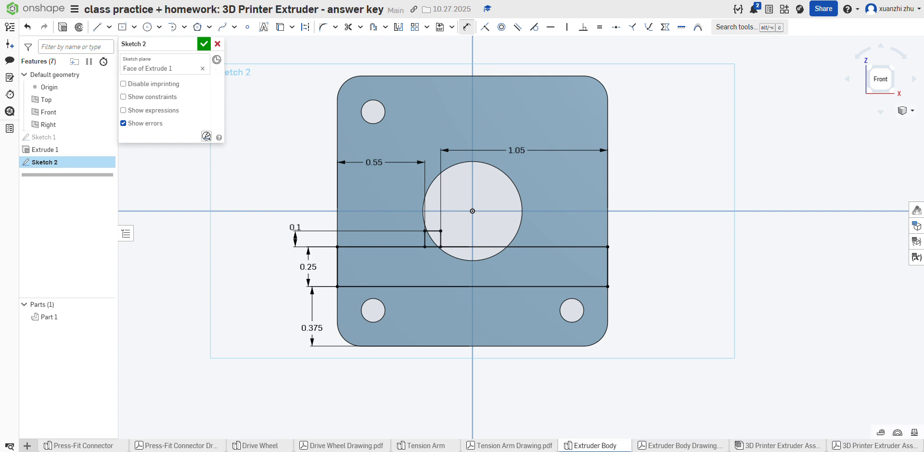
Step: Check the drawing and trim the upper horizontal line's segment between the small step's two vertical sides
click(647, 447)
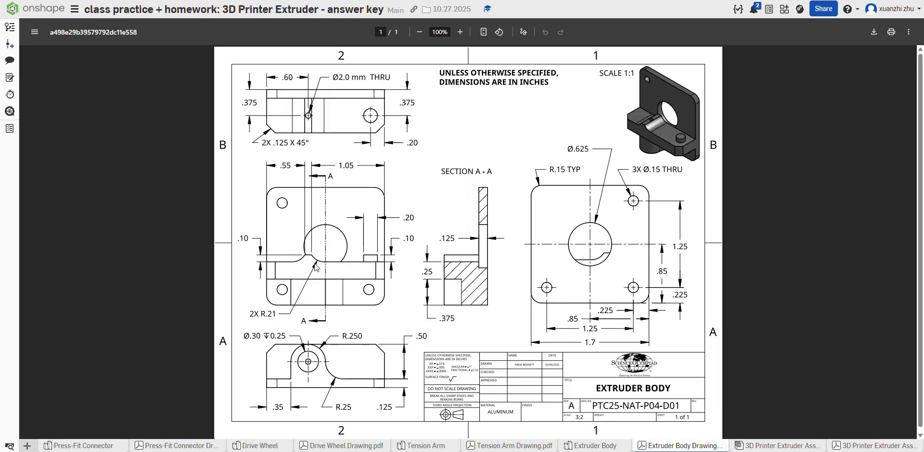
click(587, 447)
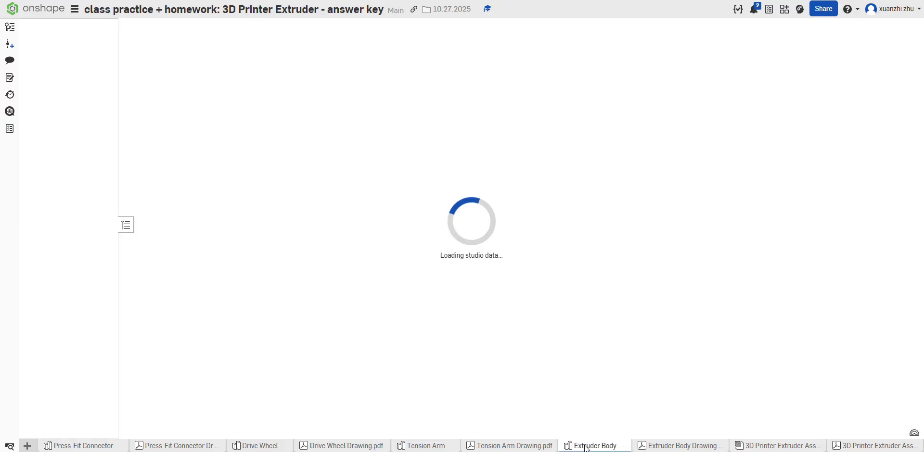
key(m)
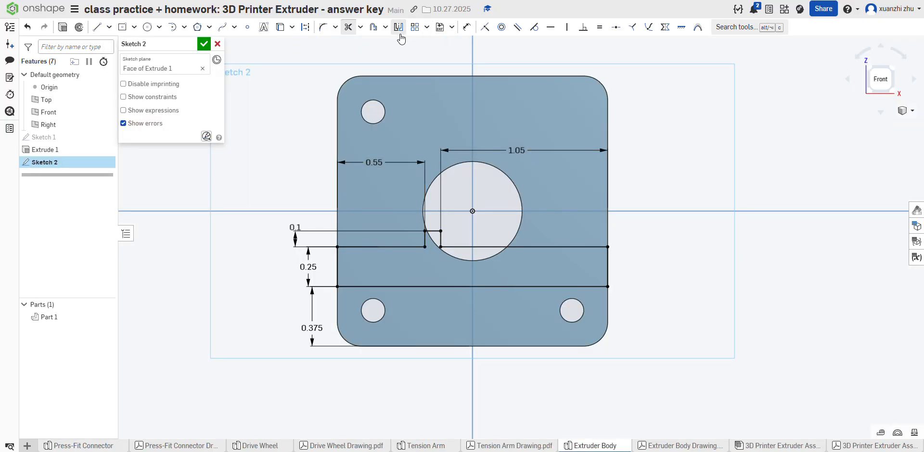
Step: Try to fillet the corner between the step's right side and the upper horizontal line with a 0.21 in radius
click(323, 27)
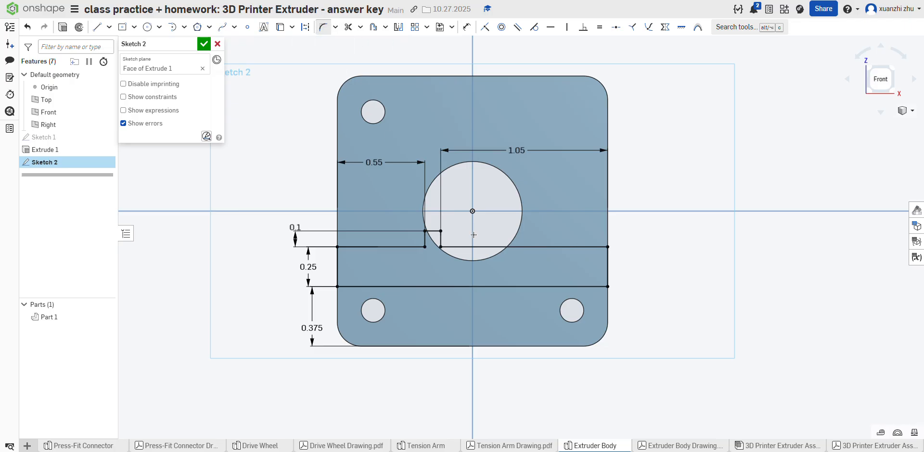
click(440, 246)
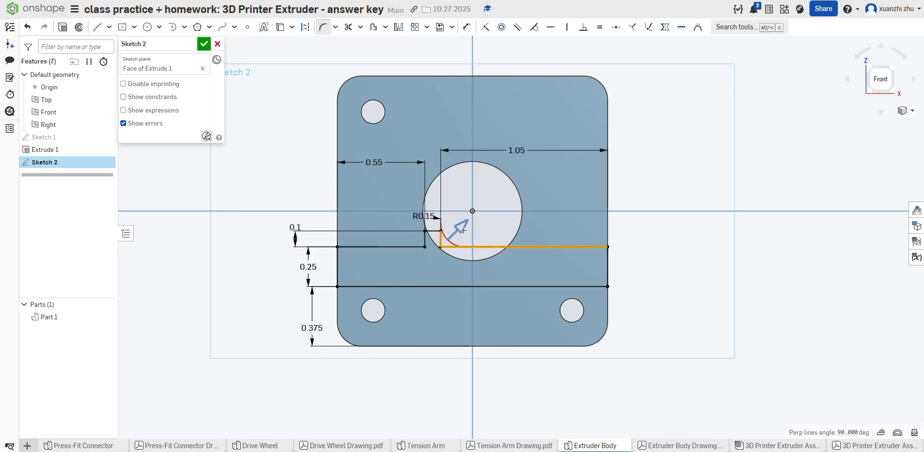
click(443, 243)
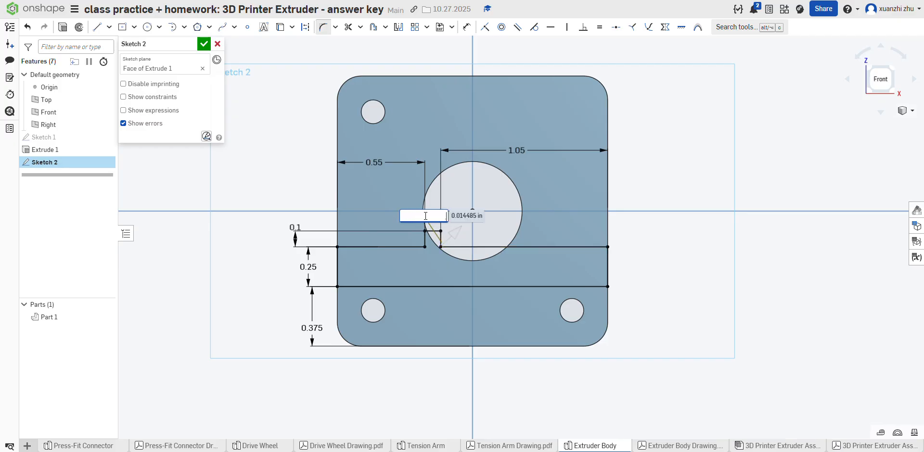
key(Return)
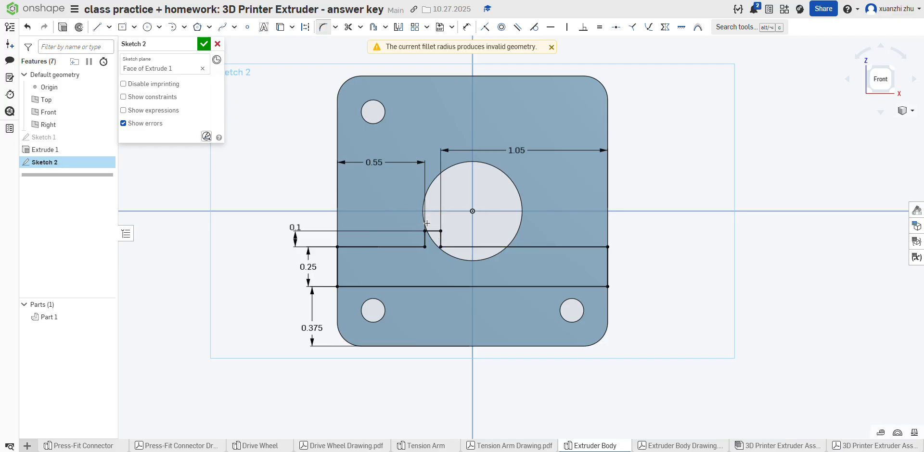
Step: Check the drawing's R.21 callout and retry the 0.21 in fillet between the step's right side and the upper horizontal line
click(640, 446)
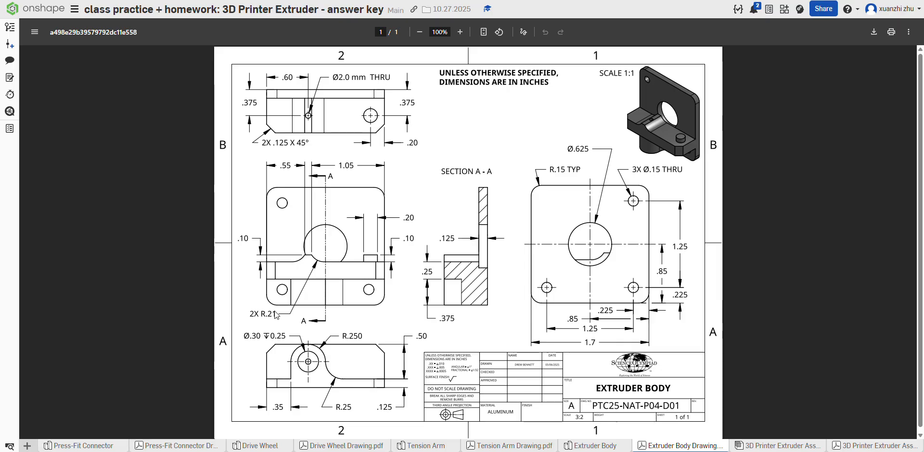
click(610, 446)
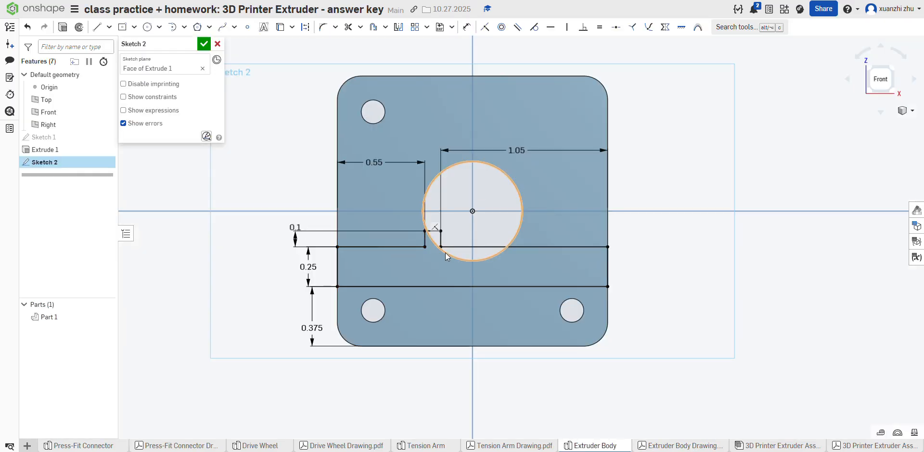
click(322, 30)
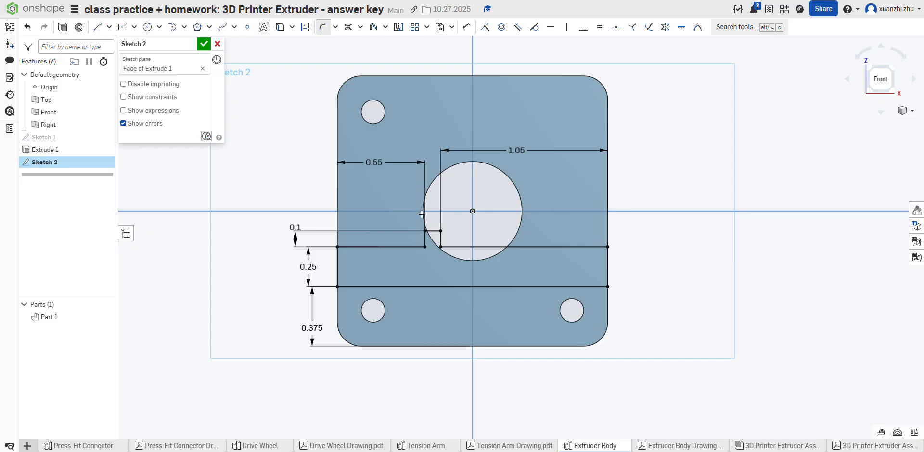
click(465, 248)
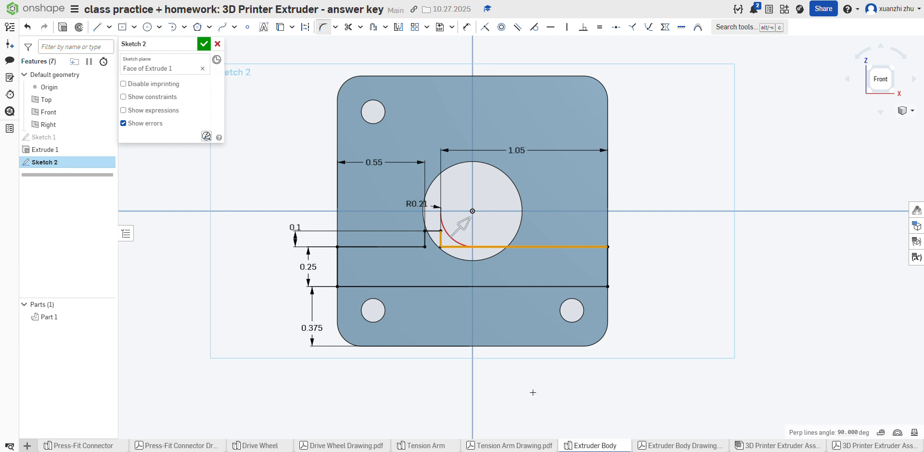
click(681, 447)
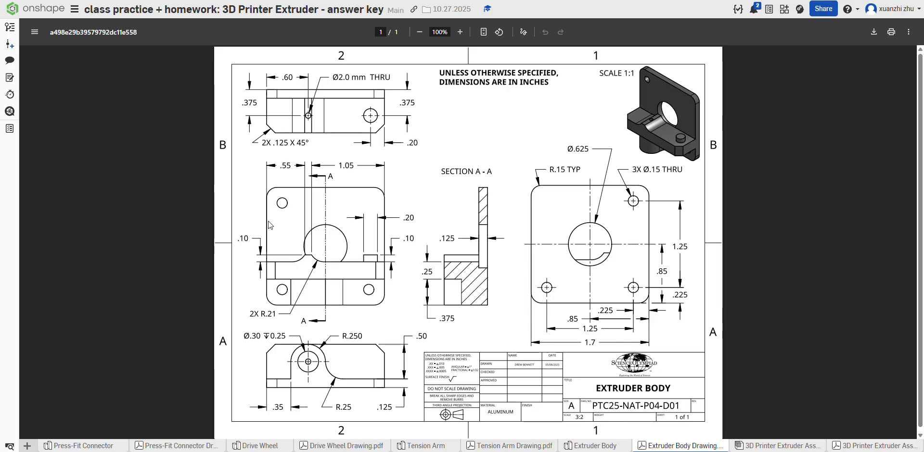
click(595, 447)
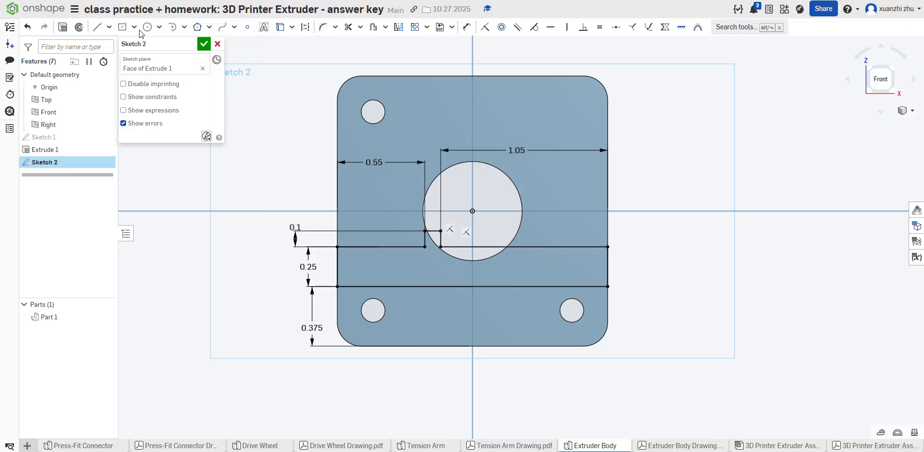
Step: Sketch a circle of diameter 0.21*2 in inside the large hole and make it tangent to the upper horizontal line
key(c)
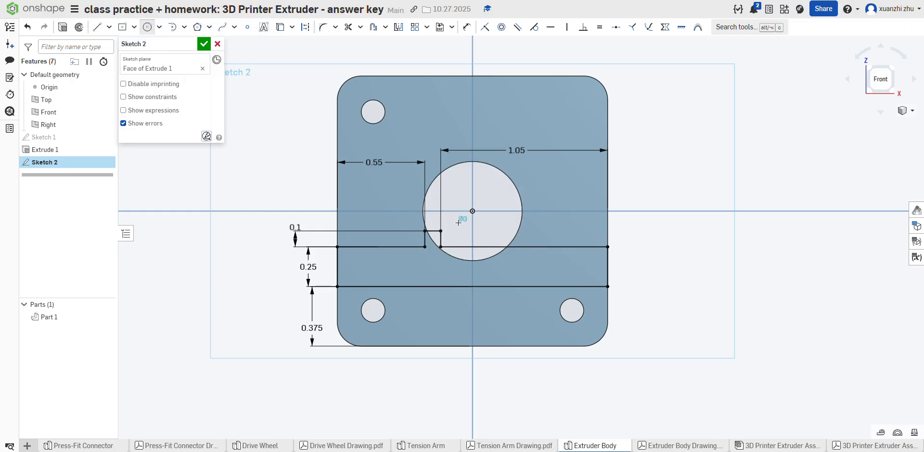
text(.2)
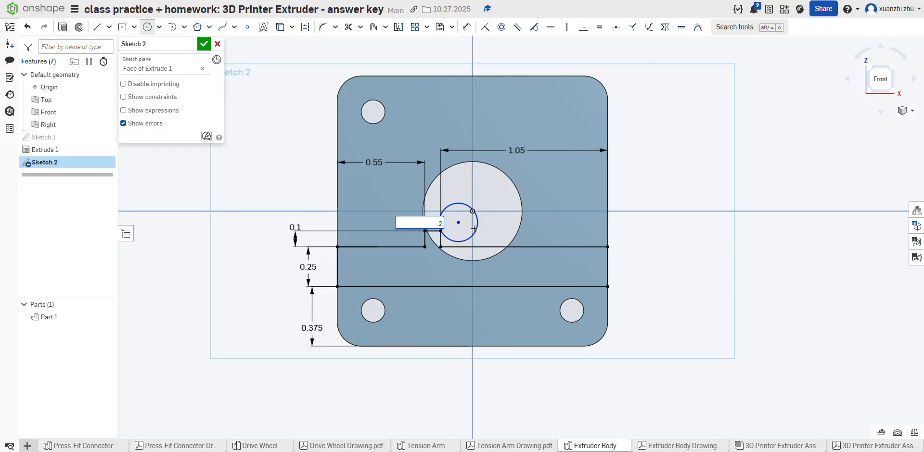
text(1*2)
key(Return)
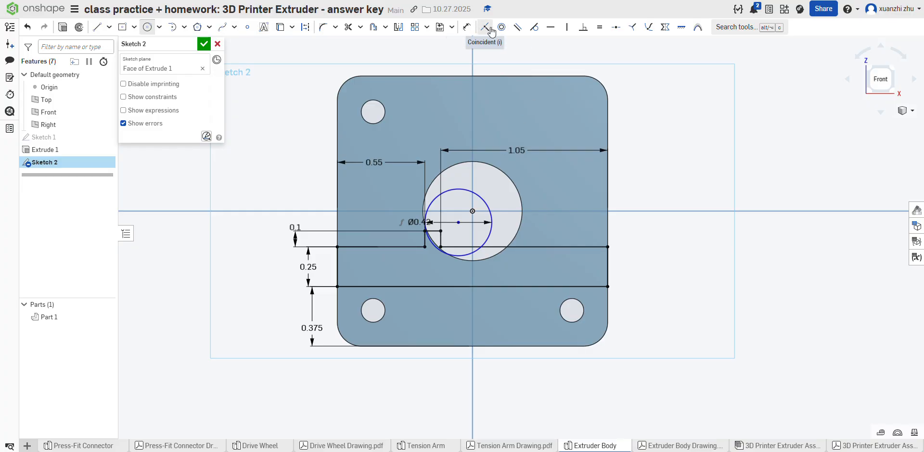
click(468, 254)
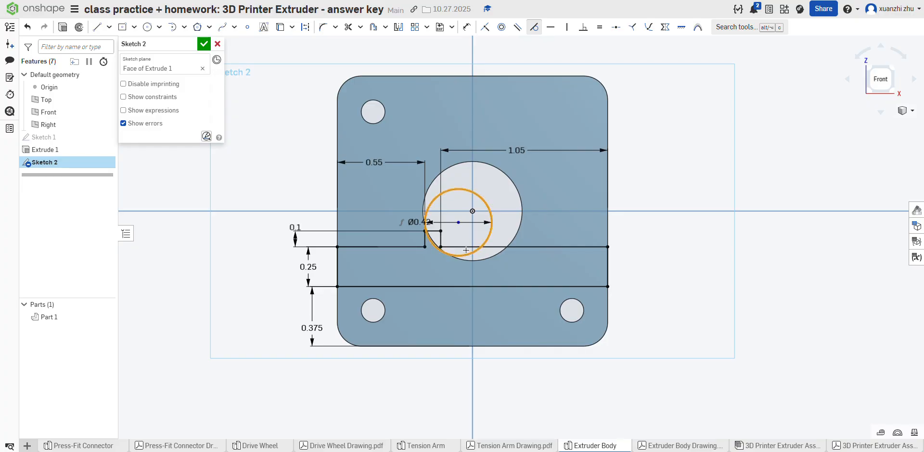
click(462, 247)
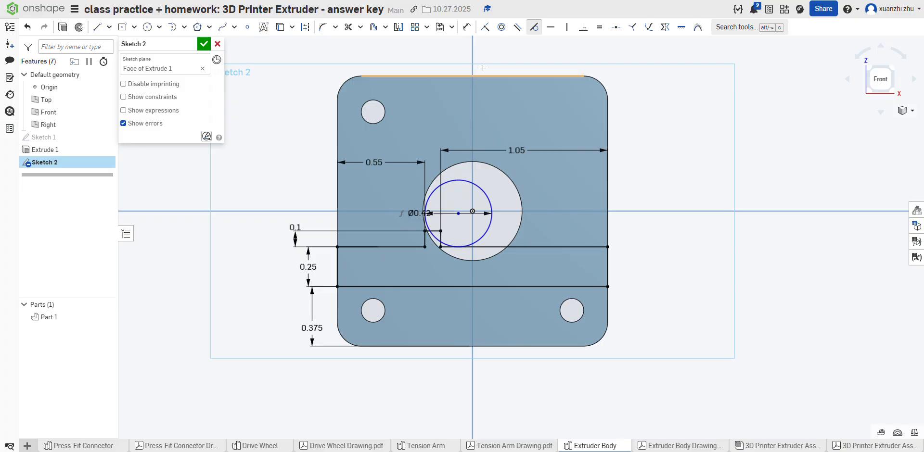
Step: Try to dimension between the small step's upper-right corner and the circle, and undo the misplaced dimension
click(465, 29)
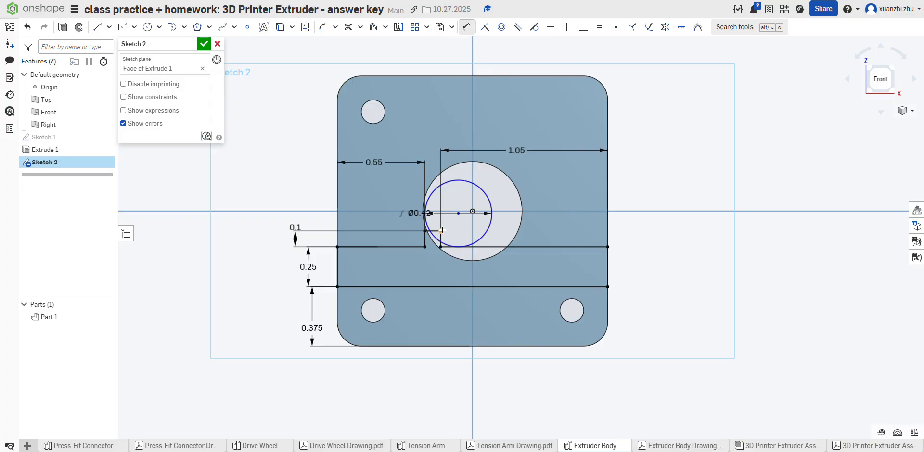
click(442, 230)
click(435, 237)
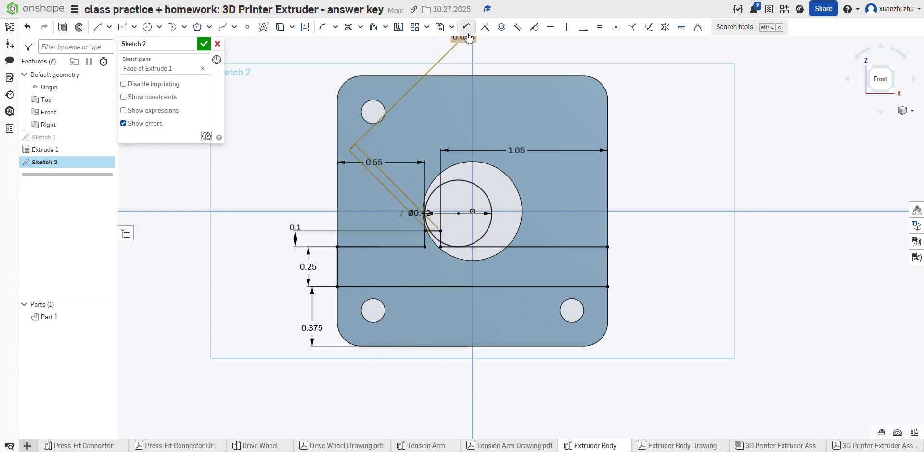
click(467, 38)
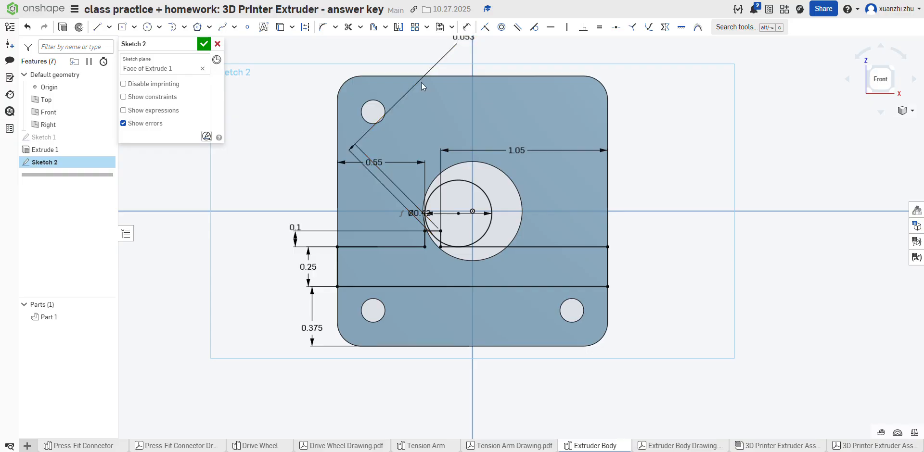
click(23, 29)
Step: Shift the circle to the right and dimension it 0 in from the small step's upper-right corner
drag(481, 188, 473, 207)
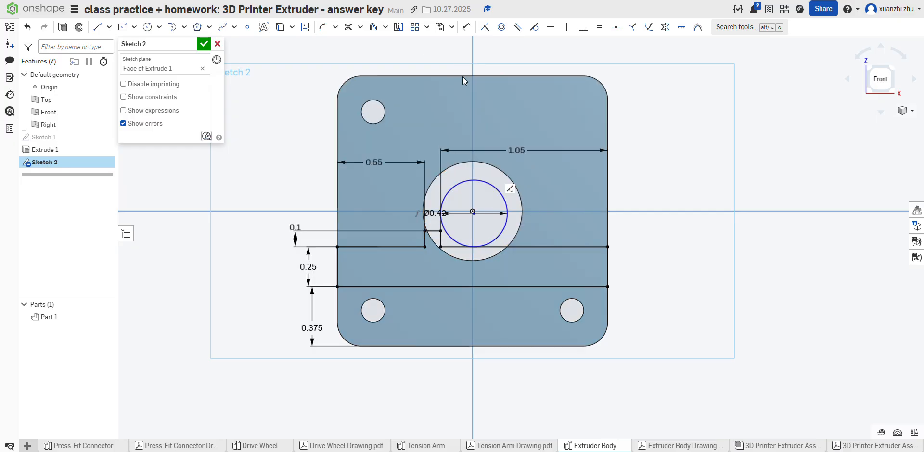
click(466, 27)
click(441, 231)
click(445, 233)
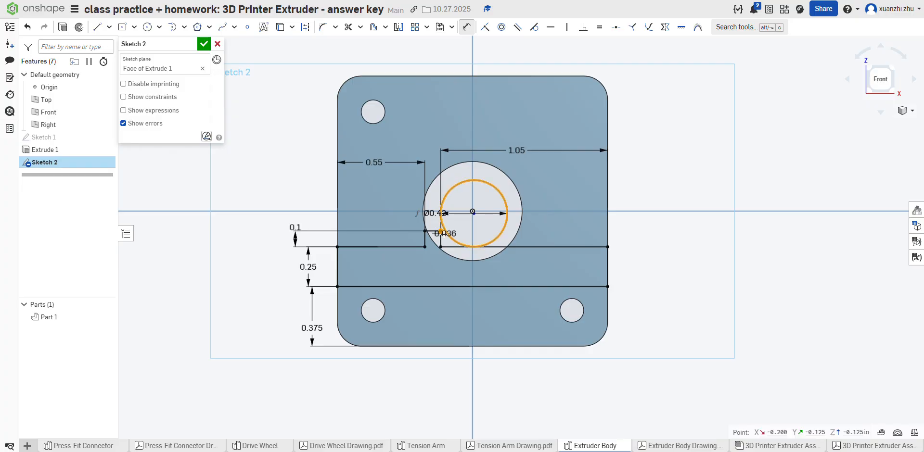
click(443, 265)
text(0)
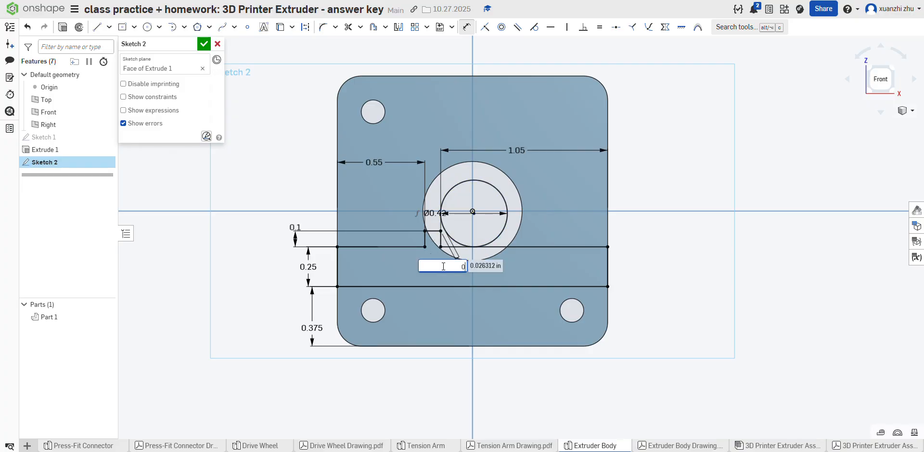
key(Return)
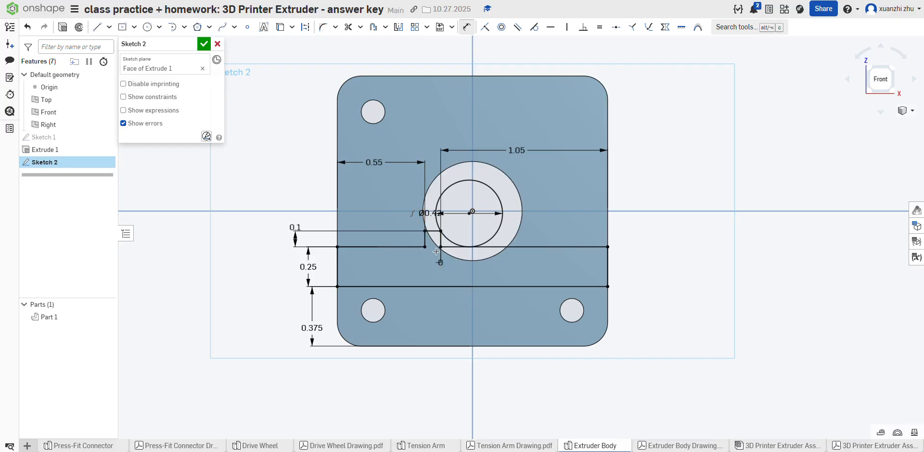
Step: Draw a vertical line about 0.091 in long down from the midpoint of the step's top line and convert it to construction
scroll(474, 224, up, 4)
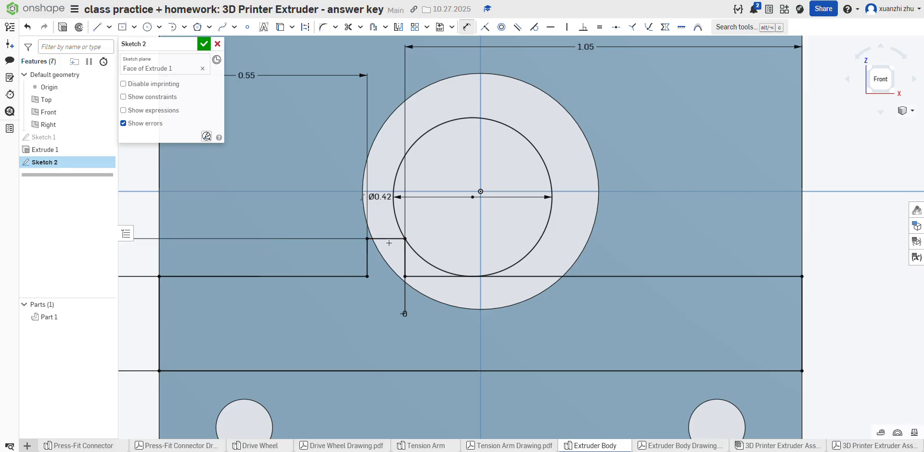
click(97, 27)
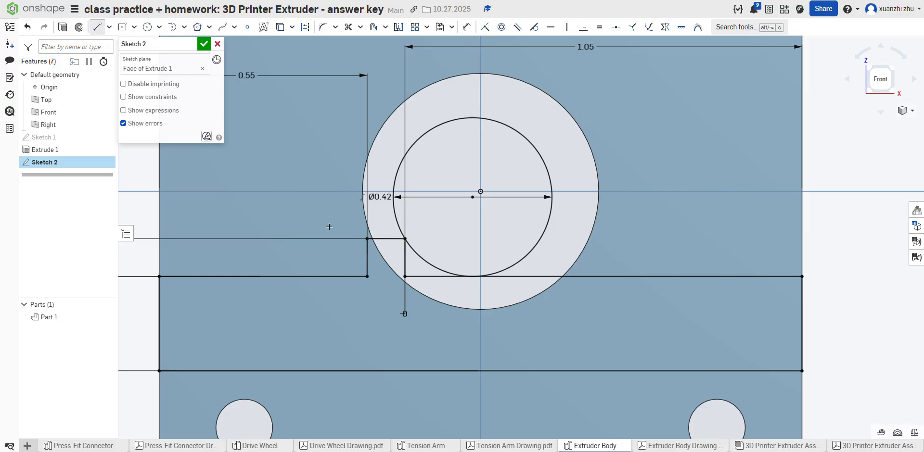
click(385, 239)
click(385, 273)
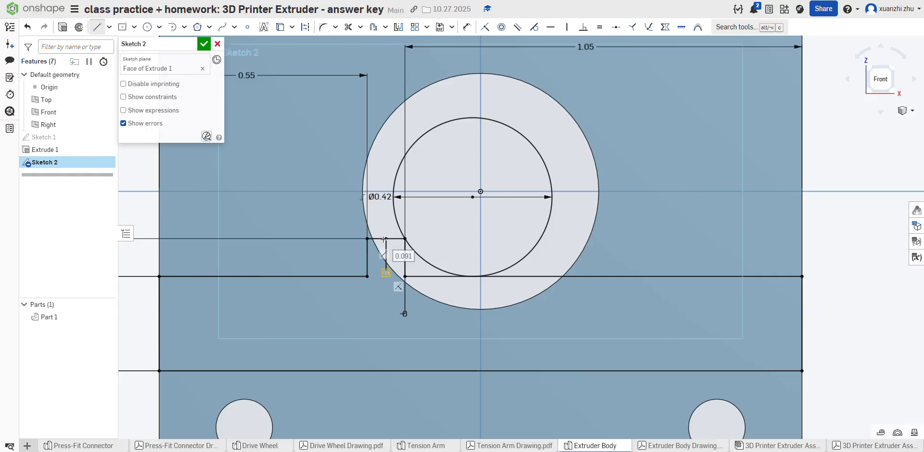
click(99, 28)
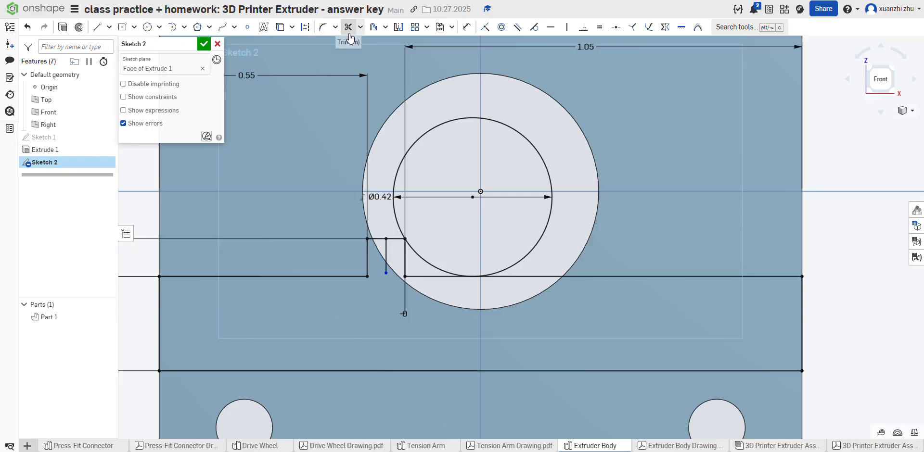
click(385, 257)
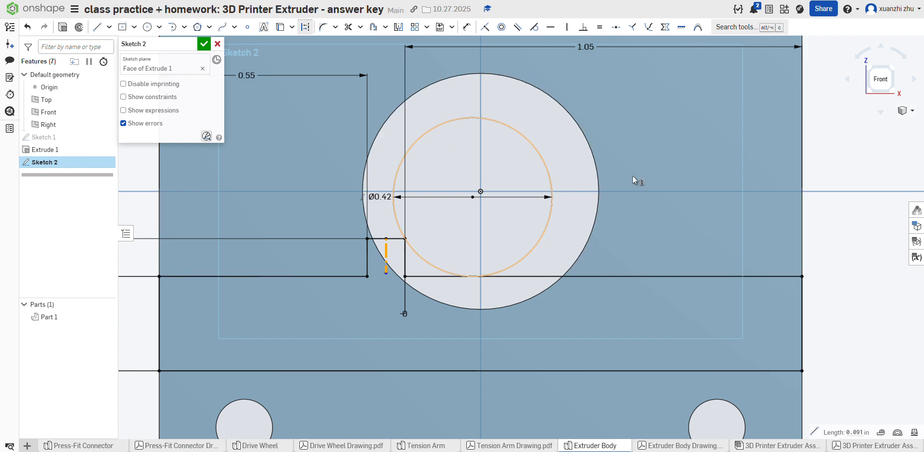
Step: Mirror the 0.42 in circle about the vertical construction line to the step's left side
scroll(808, 215, down, 5)
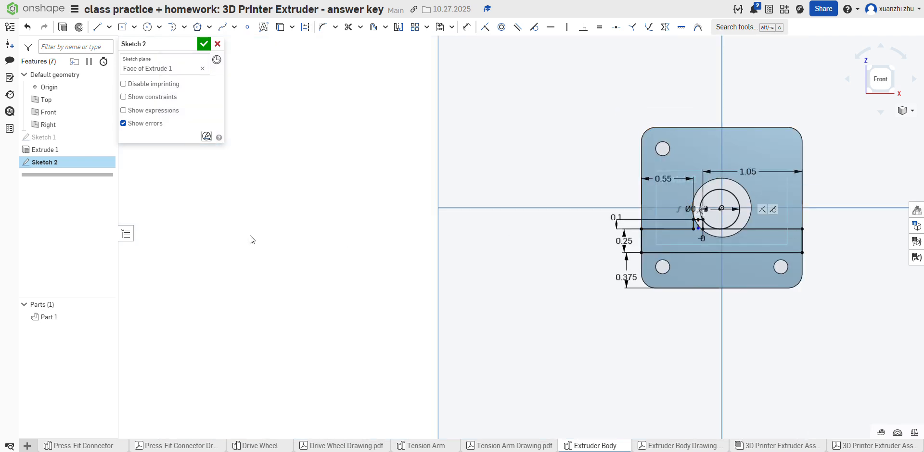
scroll(743, 221, up, 8)
scroll(674, 202, up, 3)
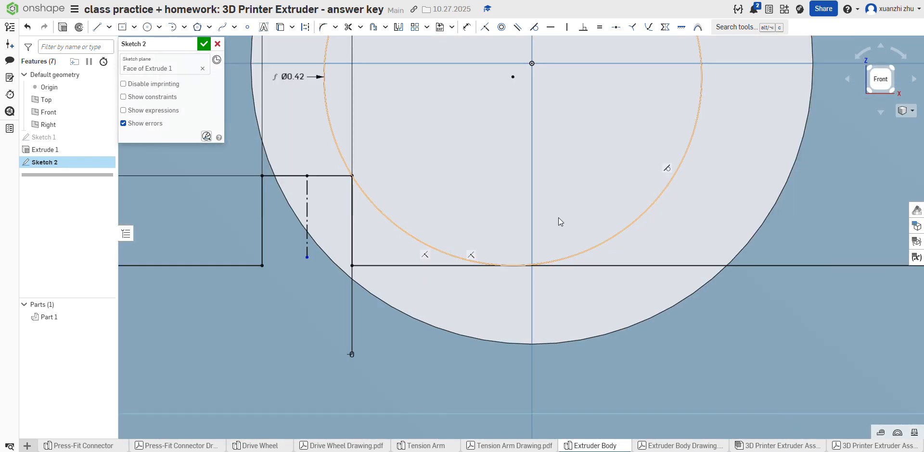
click(399, 27)
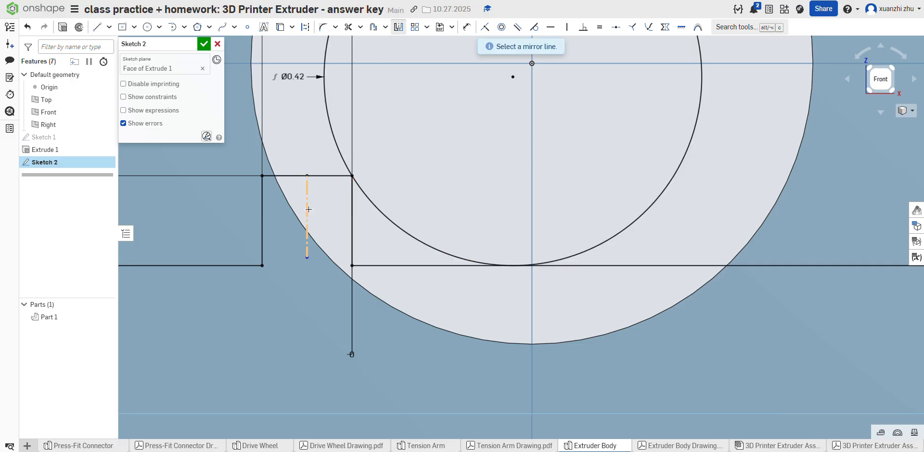
click(309, 209)
scroll(515, 195, down, 9)
scroll(506, 177, up, 5)
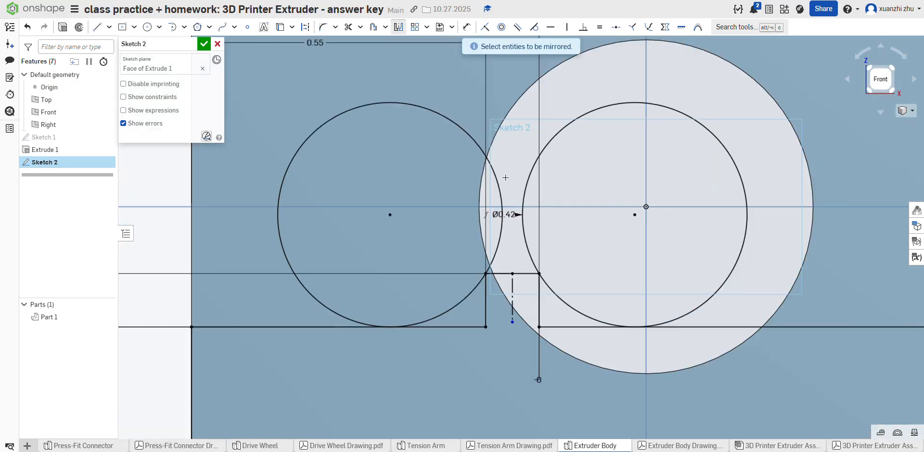
Step: Trim both circles to concave arcs, and trim away the step's vertical sides and the horizontal segments beneath the arcs
click(348, 27)
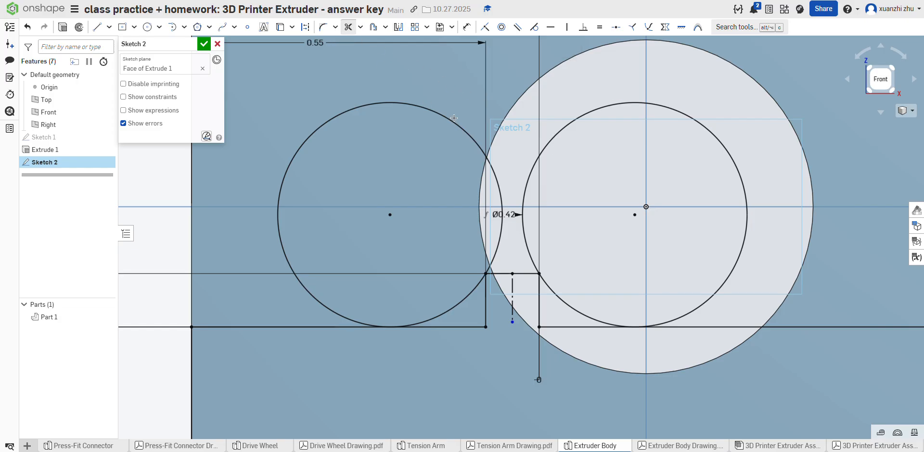
click(481, 150)
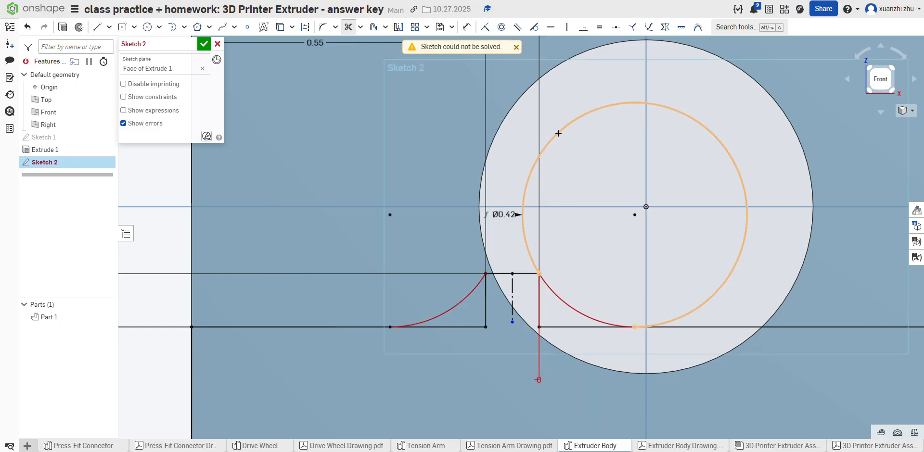
click(558, 134)
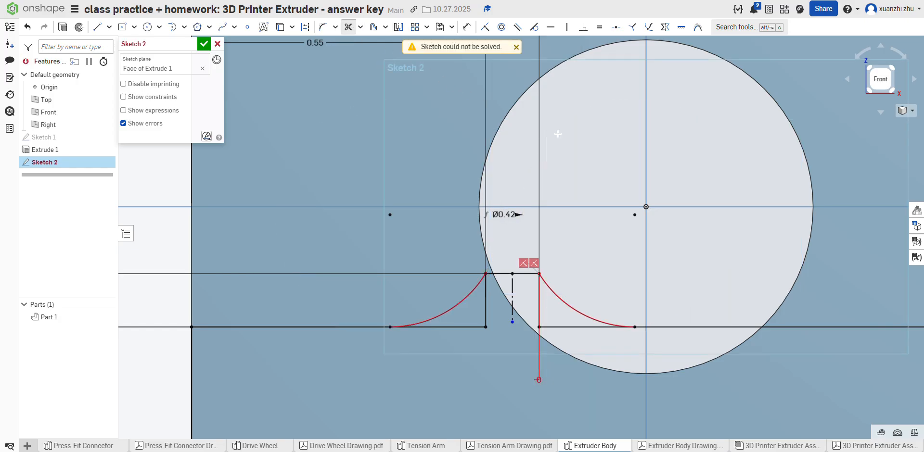
click(540, 320)
click(543, 328)
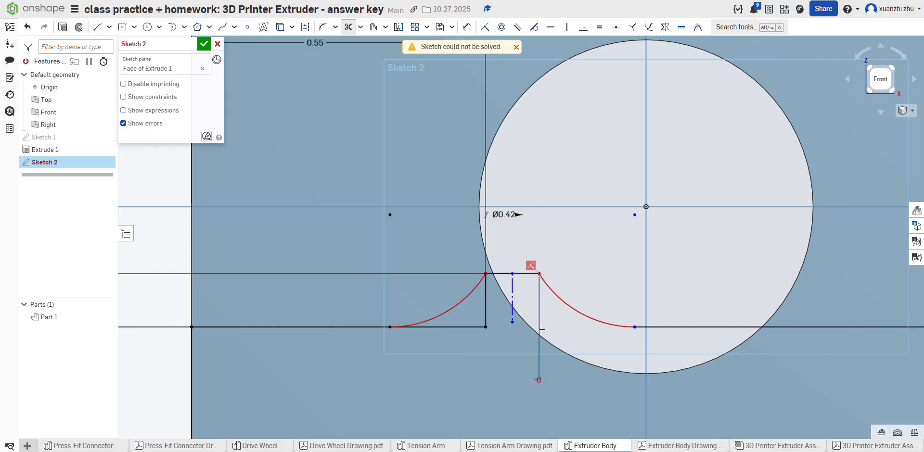
click(484, 312)
click(475, 327)
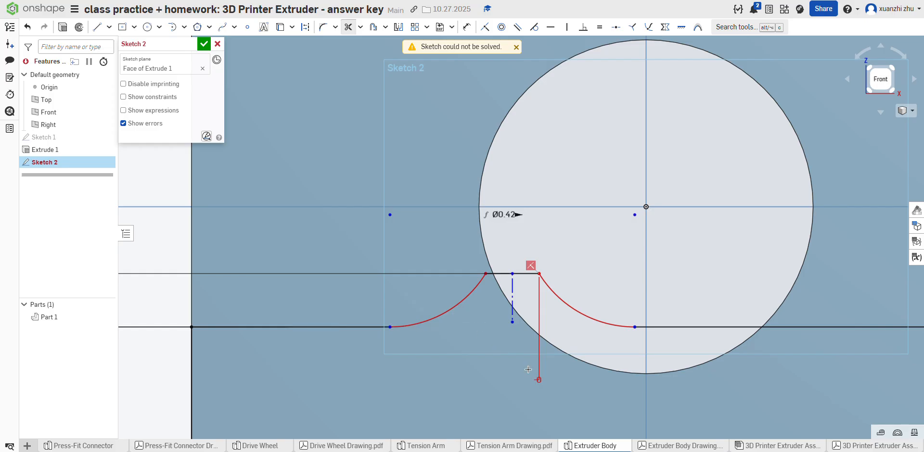
Step: Delete the conflicting constraint between the right arc and the step's top line, and the 0 in dimension at the step's corner
scroll(436, 302, down, 5)
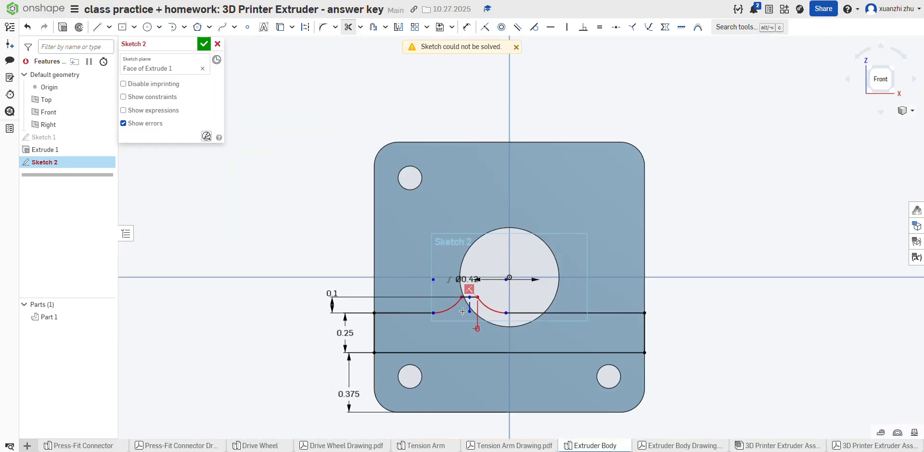
click(516, 47)
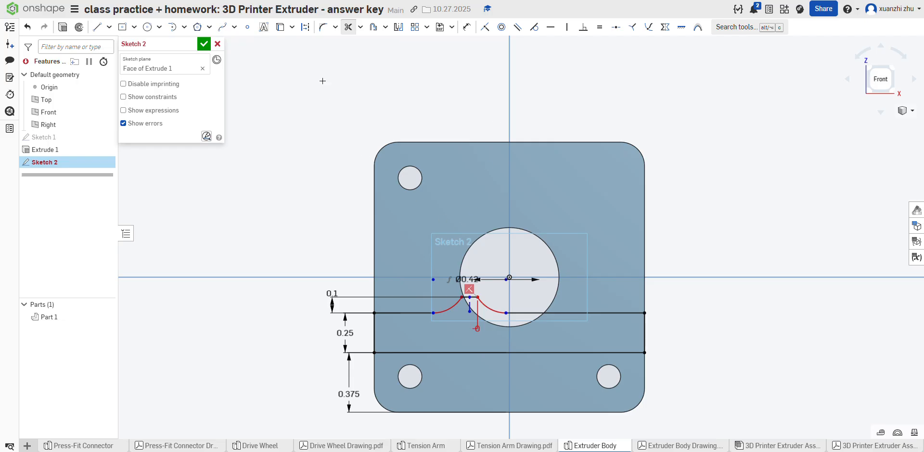
click(349, 27)
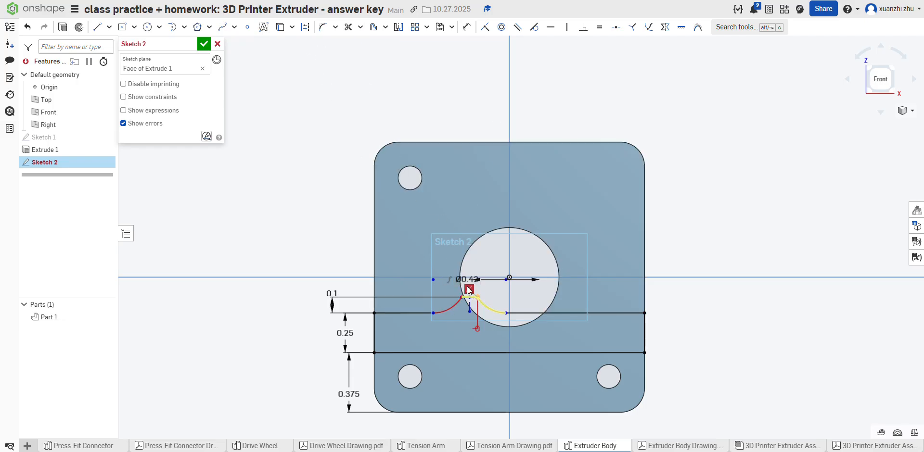
key(Delete)
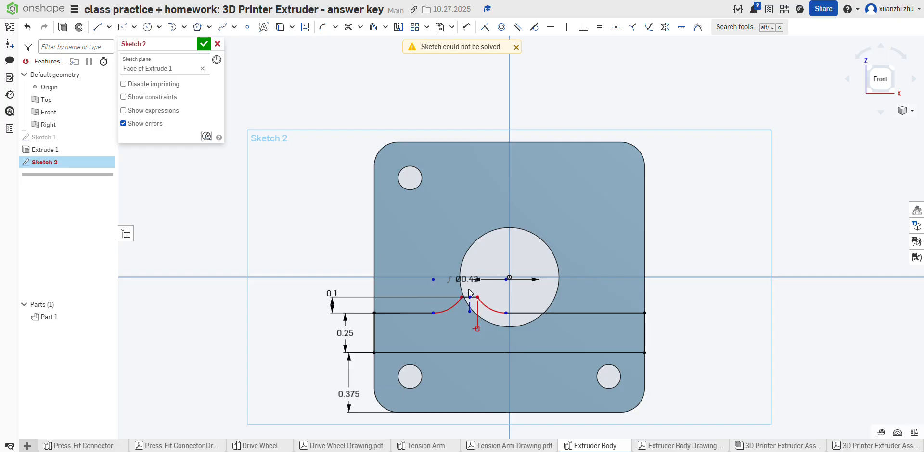
click(476, 329)
key(Delete)
scroll(487, 291, up, 5)
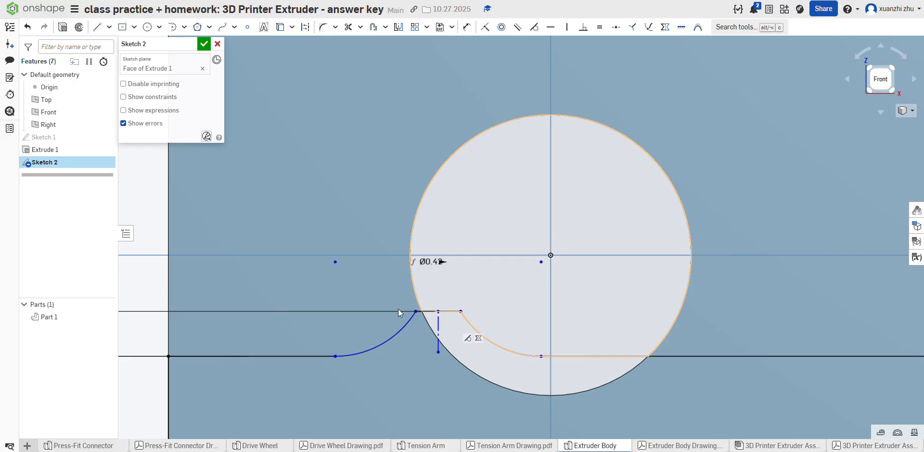
scroll(398, 309, down, 5)
scroll(360, 255, up, 4)
scroll(378, 254, down, 5)
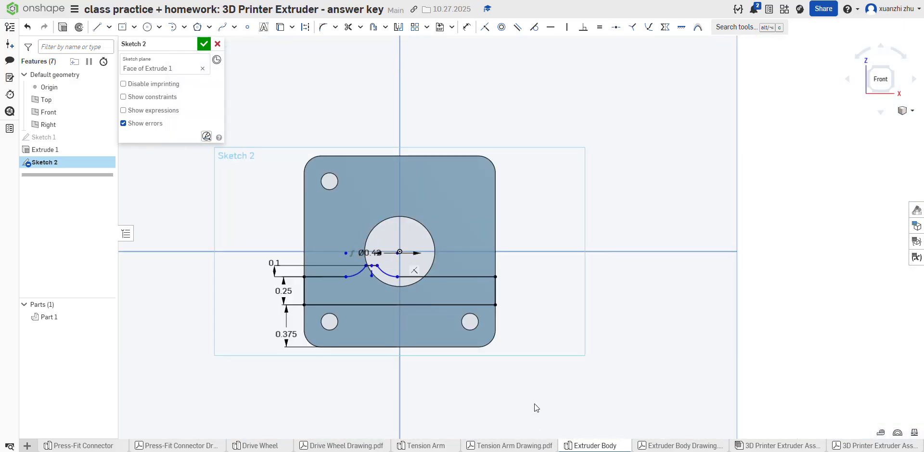
Step: Check the front block profile against the Extruder Body drawing and finish the sketch
click(642, 446)
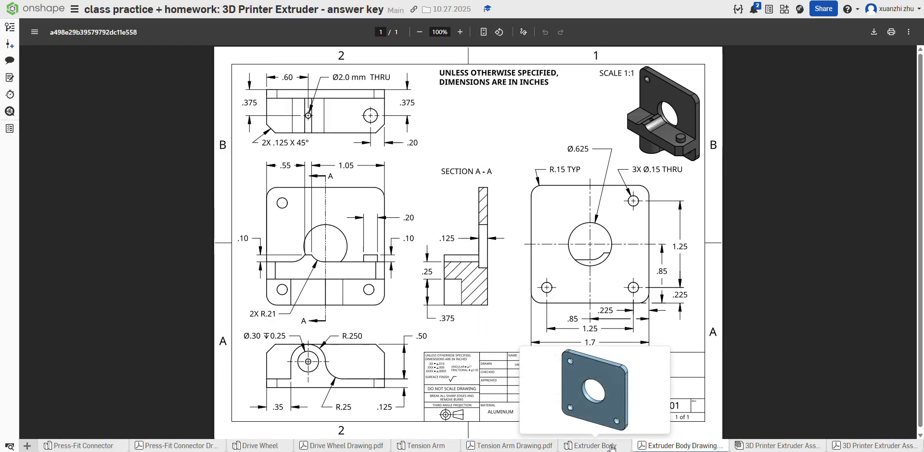
click(611, 448)
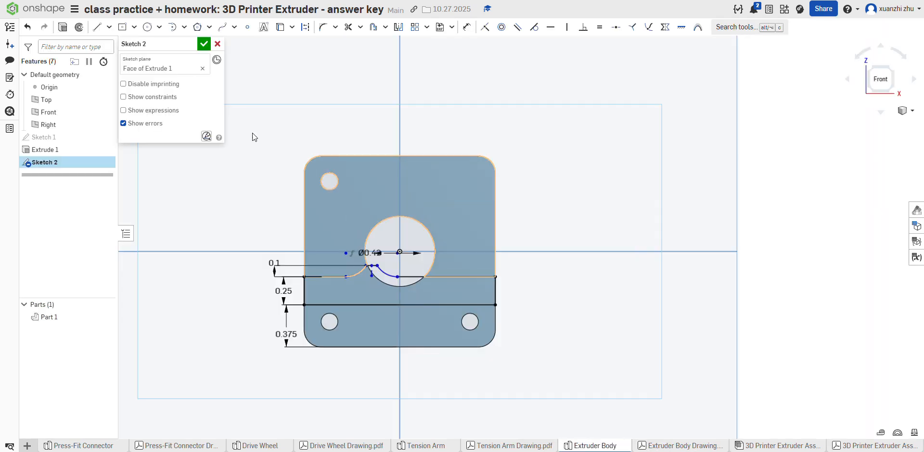
click(198, 43)
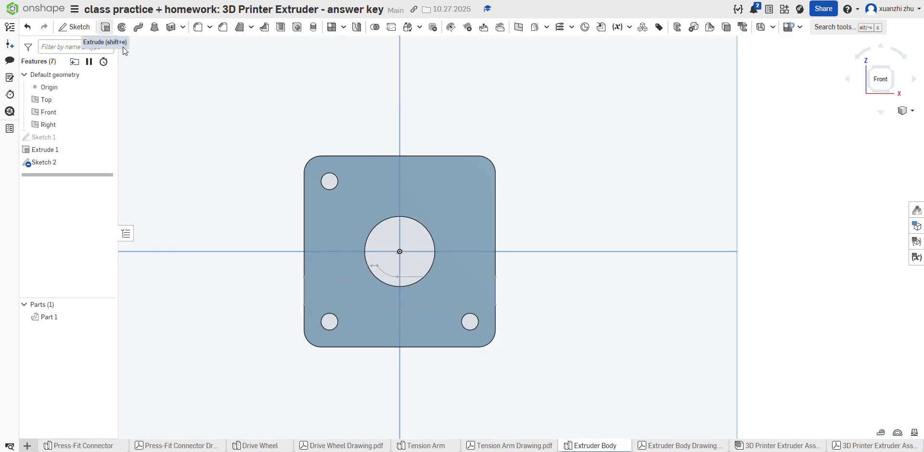
Step: Extrude the two front block profile regions 0.5 in outward from the plate, adding them to Part 1
click(106, 26)
click(379, 282)
click(381, 274)
mouse_move(526, 265)
right_down()
mouse_move(512, 289)
mouse_move(502, 287)
right_up()
click(678, 445)
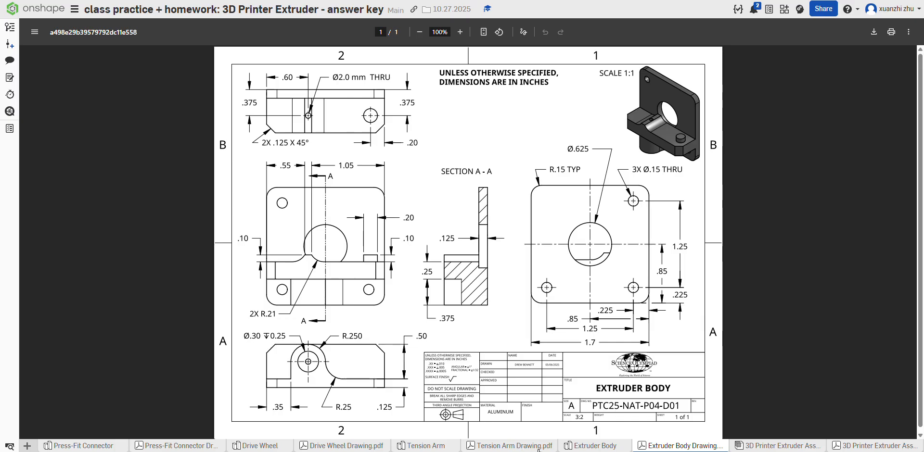
click(577, 448)
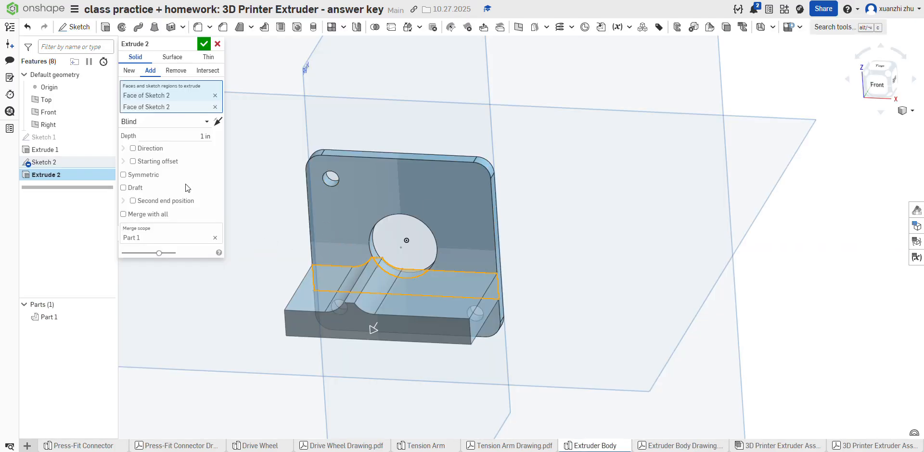
click(205, 138)
text(0.5)
key(Return)
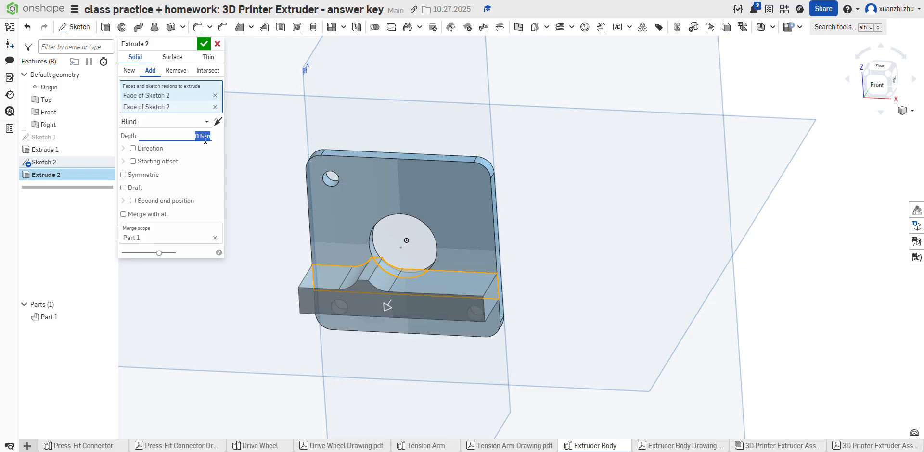
click(204, 45)
Step: Consult the Extruder Body drawing and chamfer the front block's two outer vertical edges with an equal distance of 0.125 in
scroll(460, 283, up, 2)
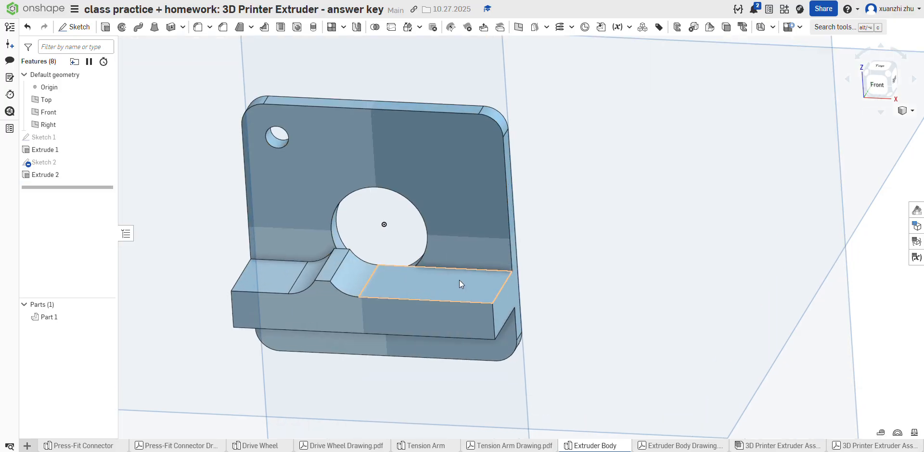
scroll(482, 287, down, 1)
click(673, 445)
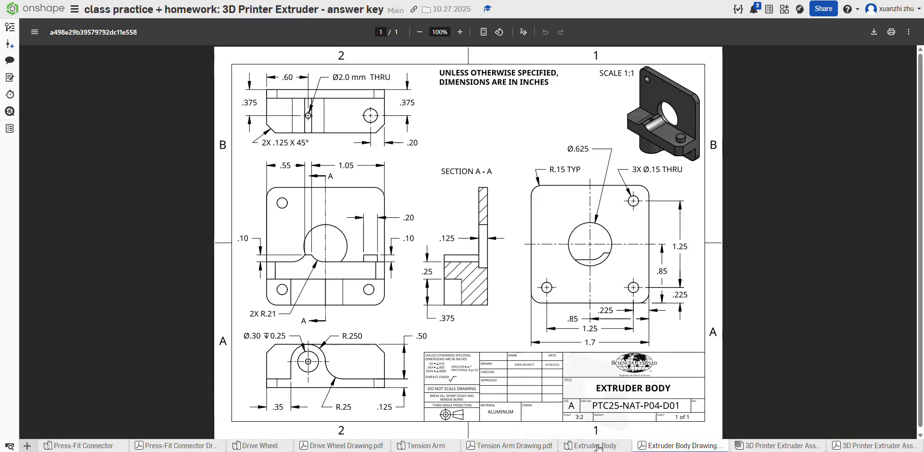
mouse_move(597, 446)
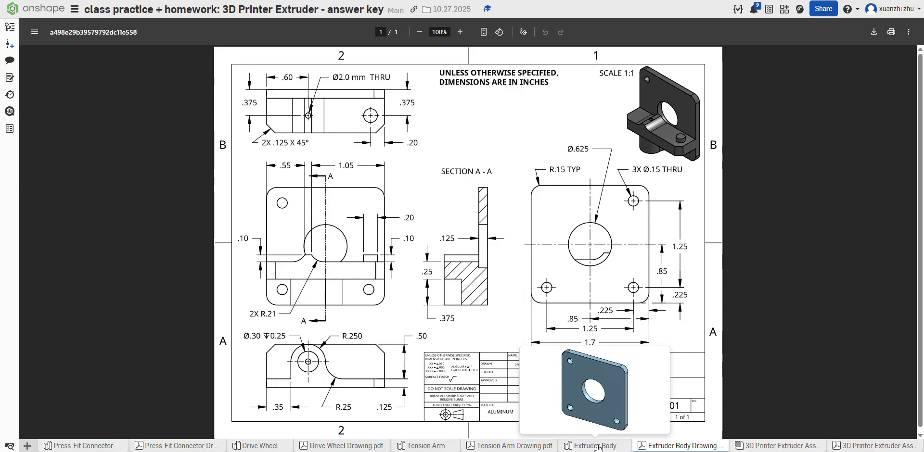
click(599, 447)
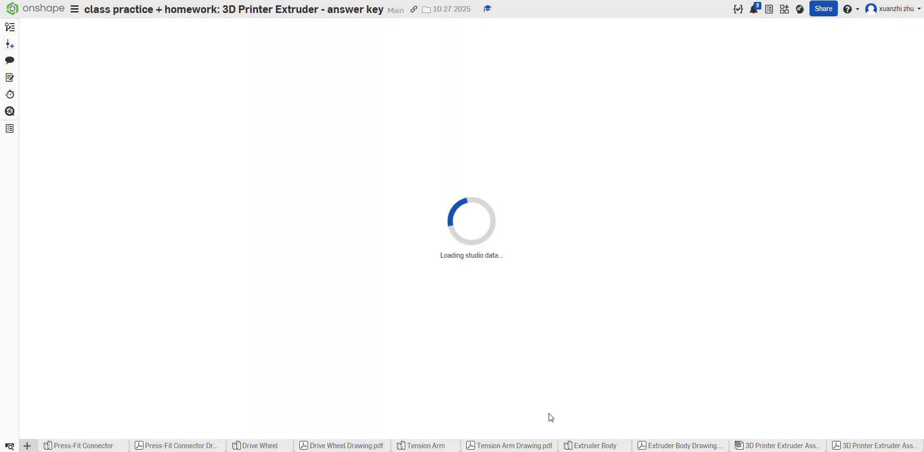
click(220, 28)
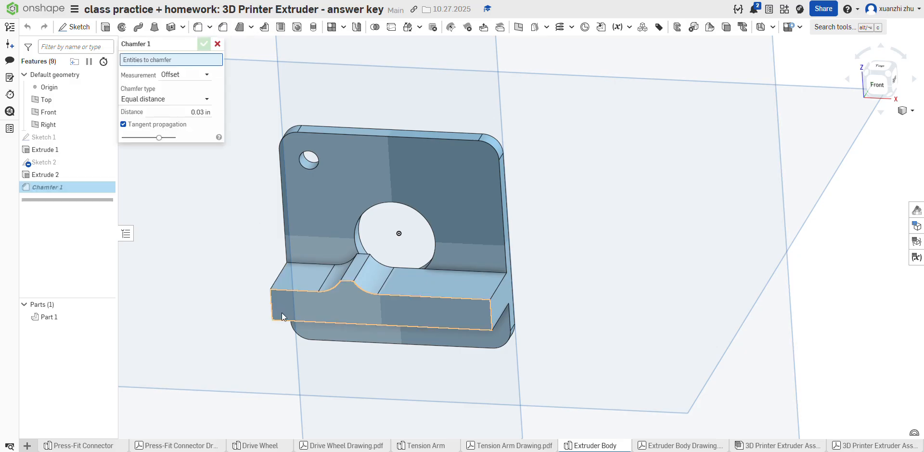
click(271, 303)
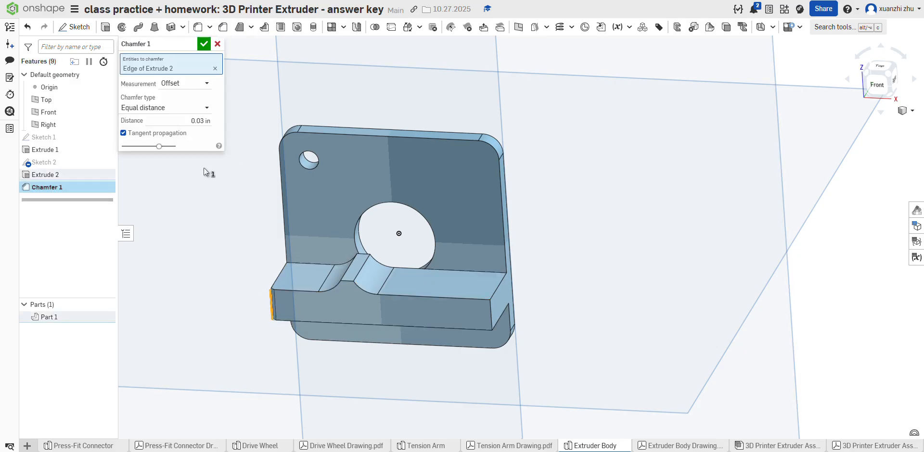
click(490, 313)
click(204, 135)
key(BackSpace)
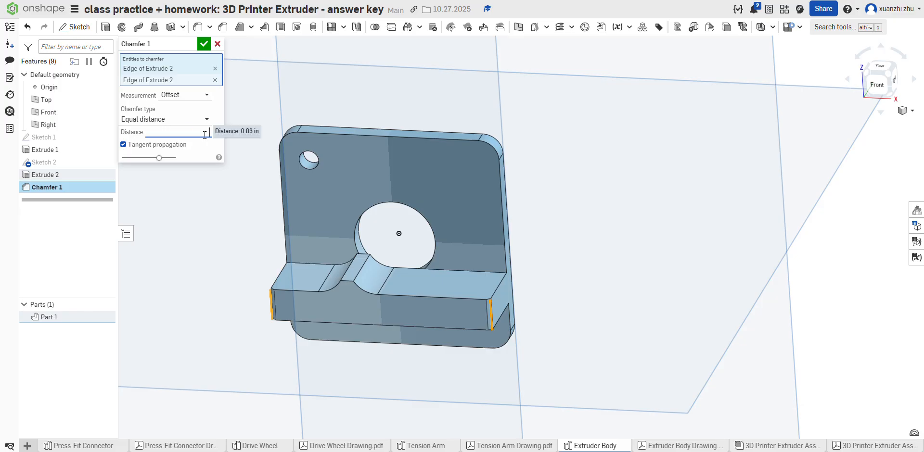
text(0.125)
key(Return)
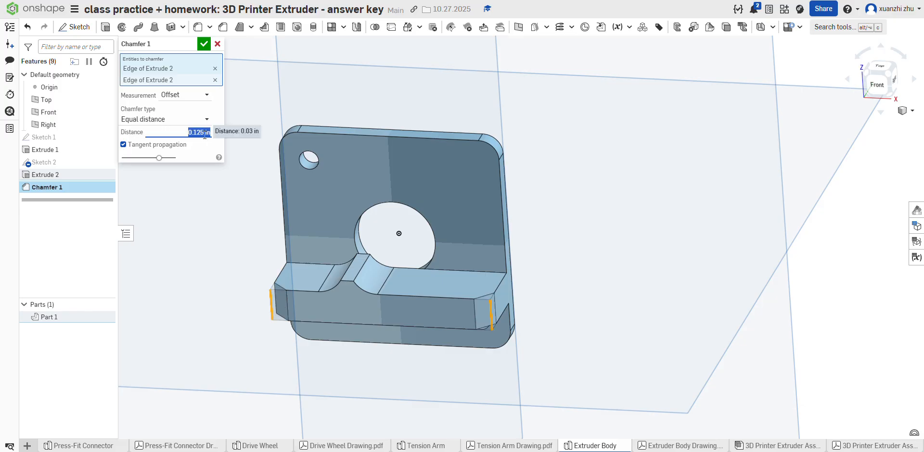
click(203, 44)
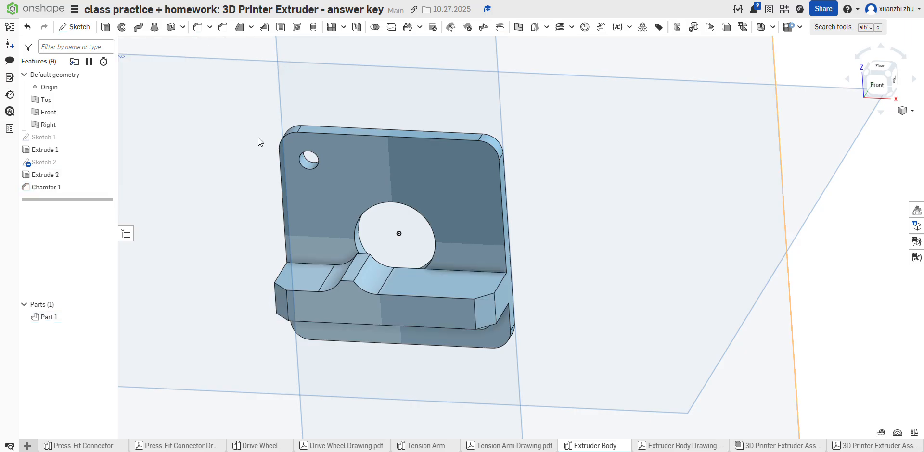
Step: Consult the Extruder Body drawing and start a sketch on the front block's flat top face right of the raised step
click(656, 445)
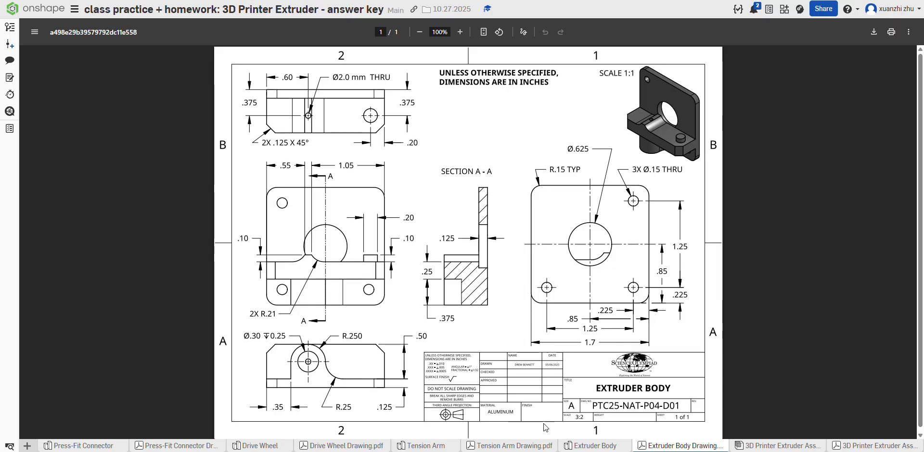
mouse_move(581, 448)
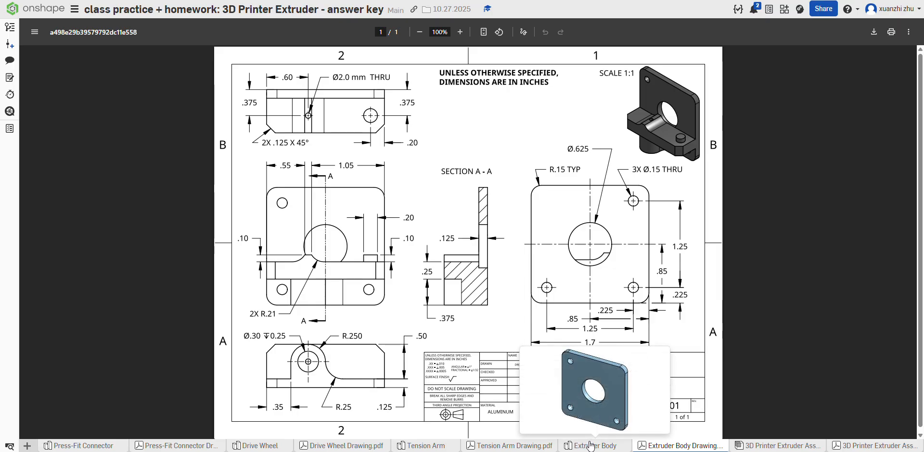
click(591, 447)
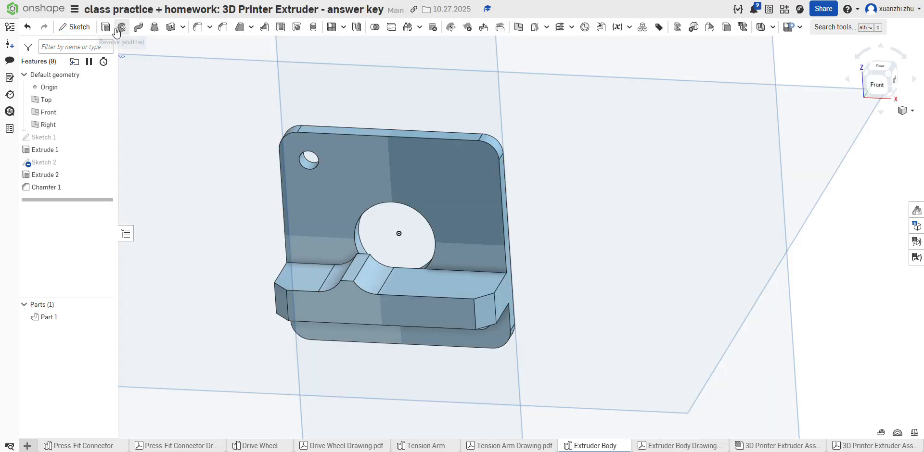
click(74, 26)
click(442, 275)
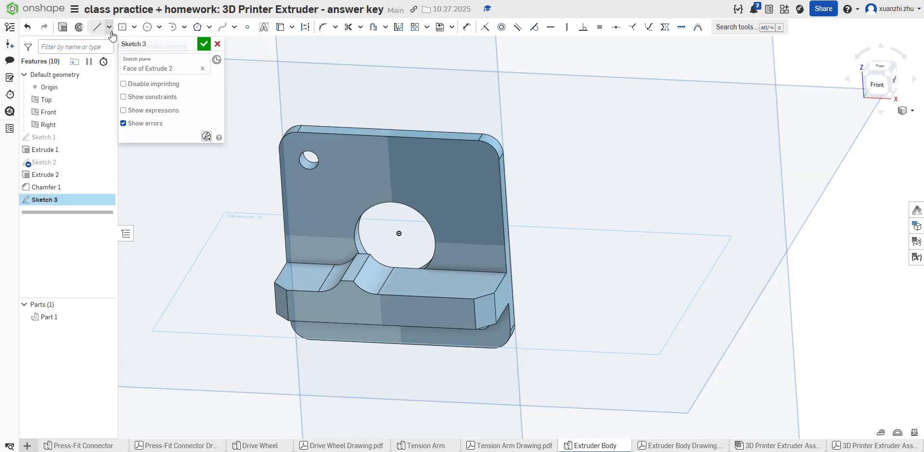
Step: Sketch a circle about 0.335 in in diameter on the block's top face near the right chamfer, viewed normal to the sketch
click(148, 27)
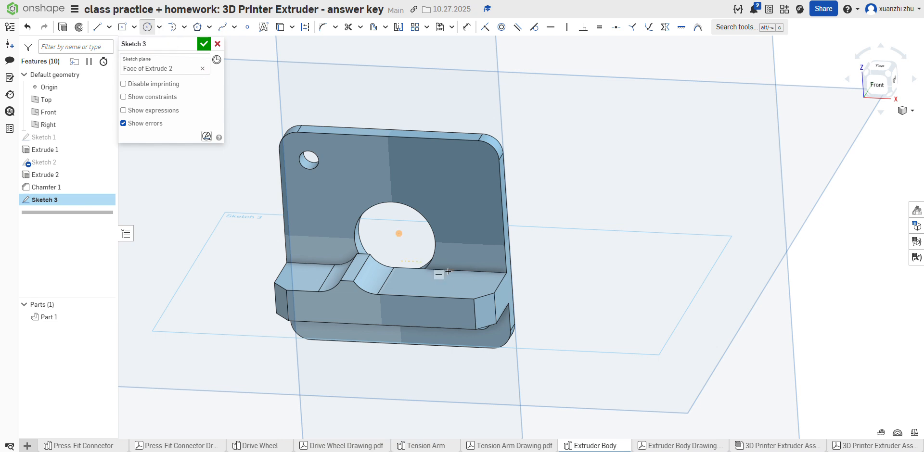
click(476, 288)
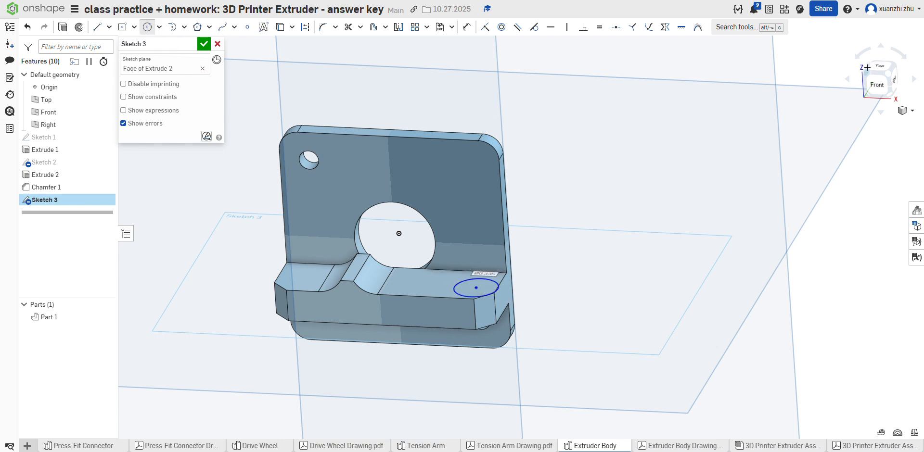
key(n)
scroll(582, 277, up, 5)
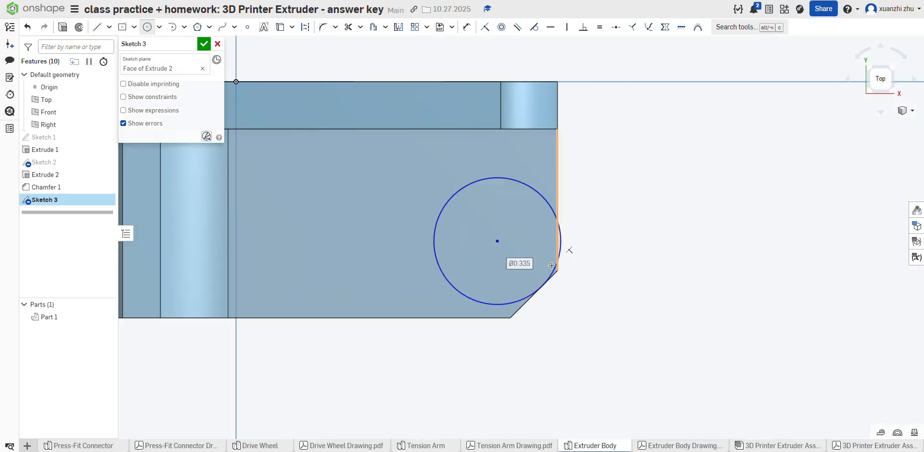
click(552, 266)
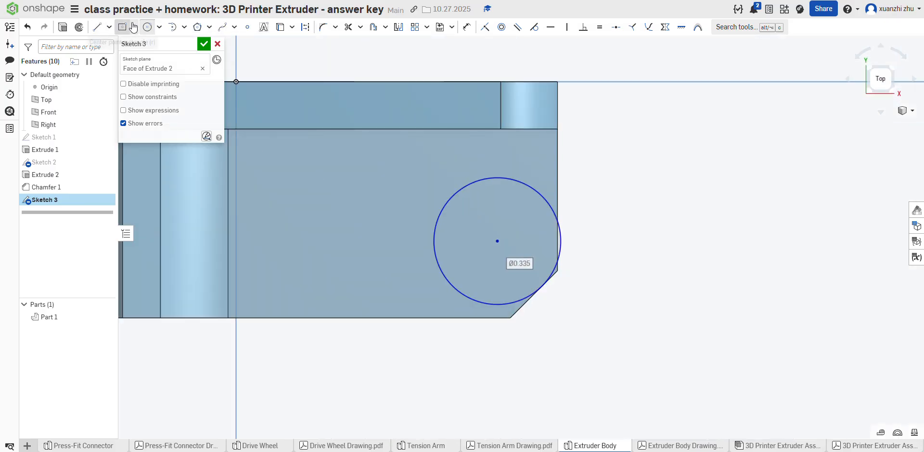
Step: Dimension the circle near the chamfer with a diameter of 0.2 in
click(484, 27)
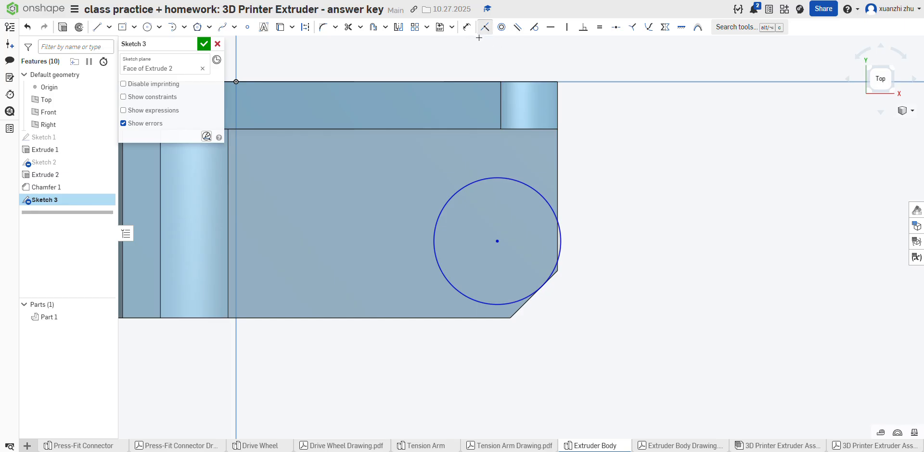
click(466, 27)
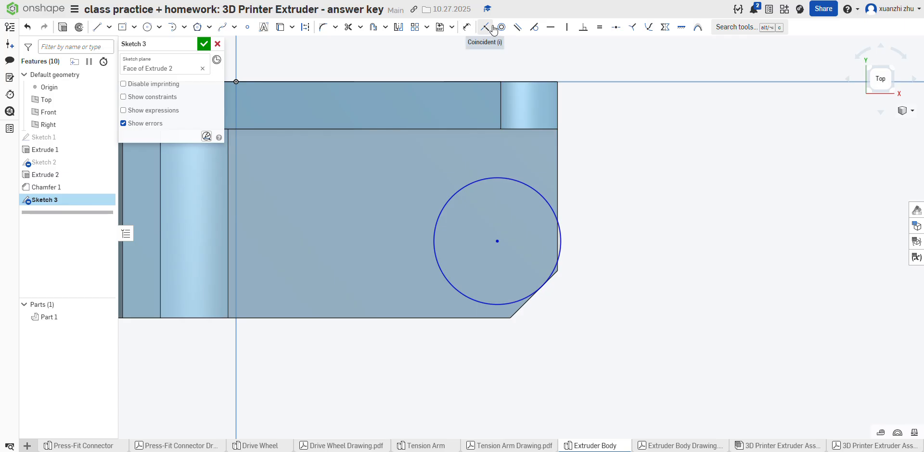
click(481, 186)
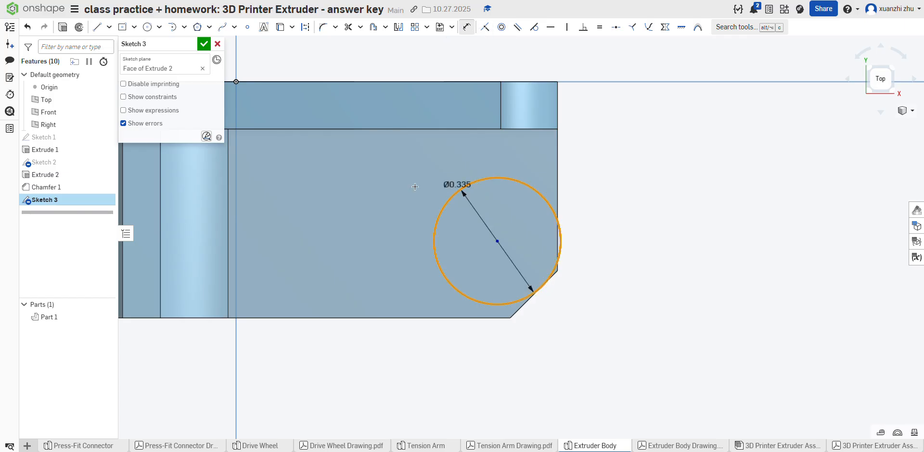
click(406, 188)
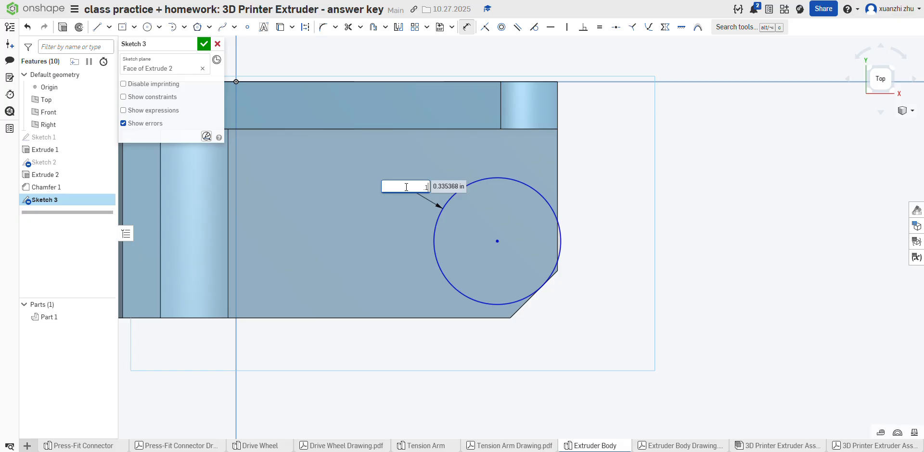
text(0.2)
key(Return)
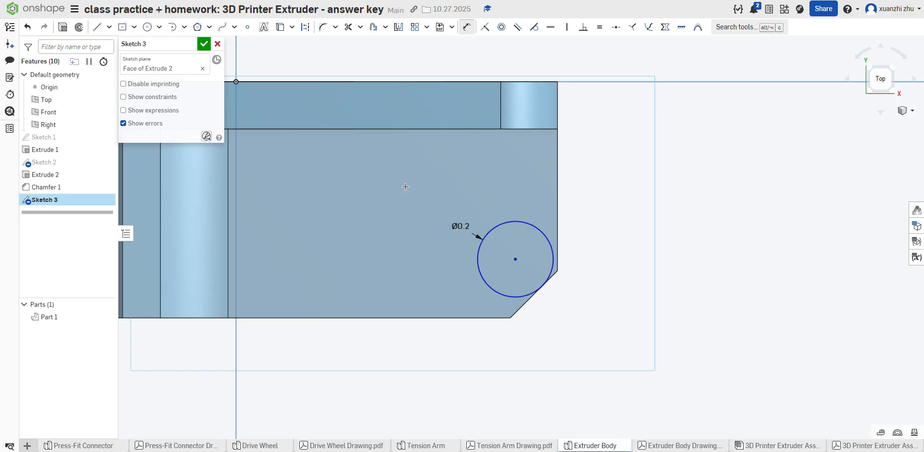
Step: Undo the circle's diameter dimension and the circle itself
click(27, 28)
click(27, 27)
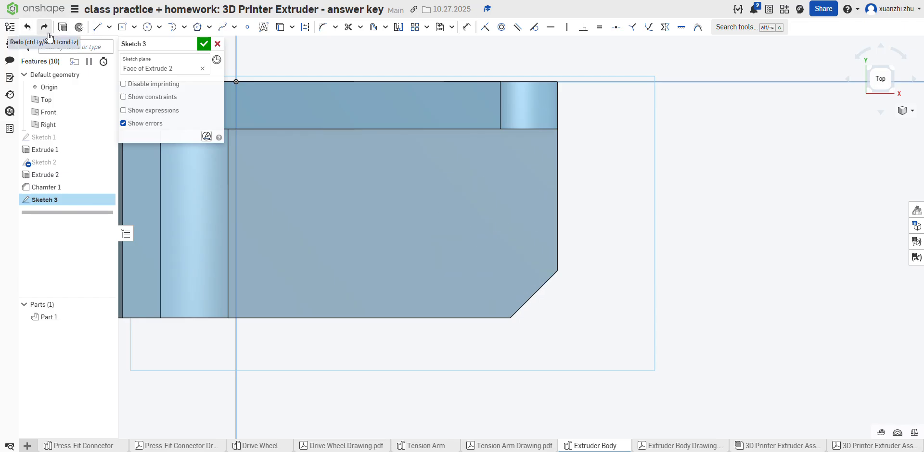
Step: Sketch a 0.2 in diameter circle on the block's top face near the right chamfer and check its position in the Extruder Body drawing
click(147, 27)
click(493, 250)
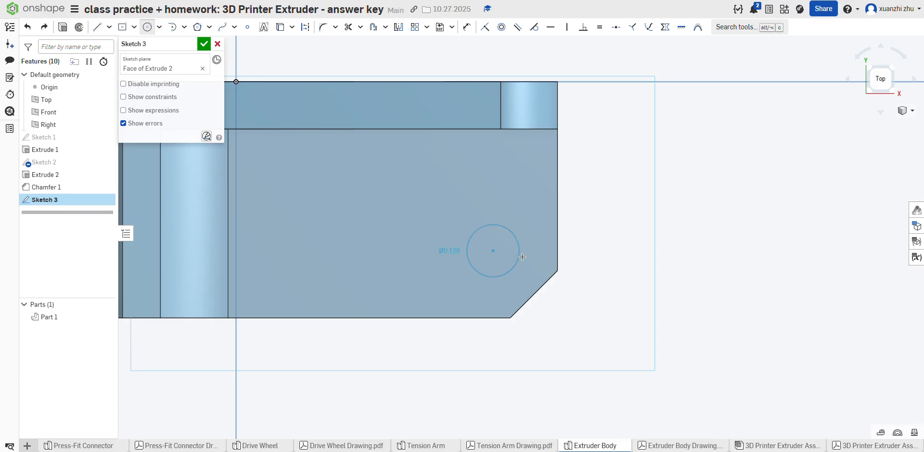
text(0.2)
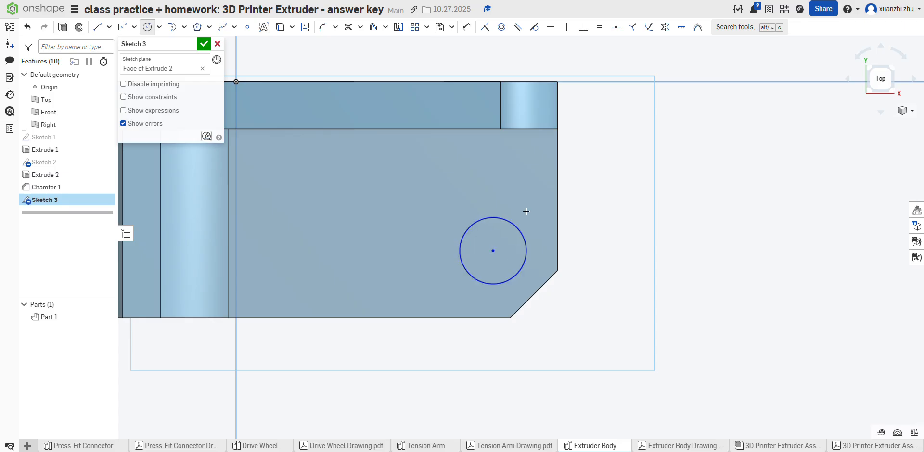
key(Return)
click(467, 27)
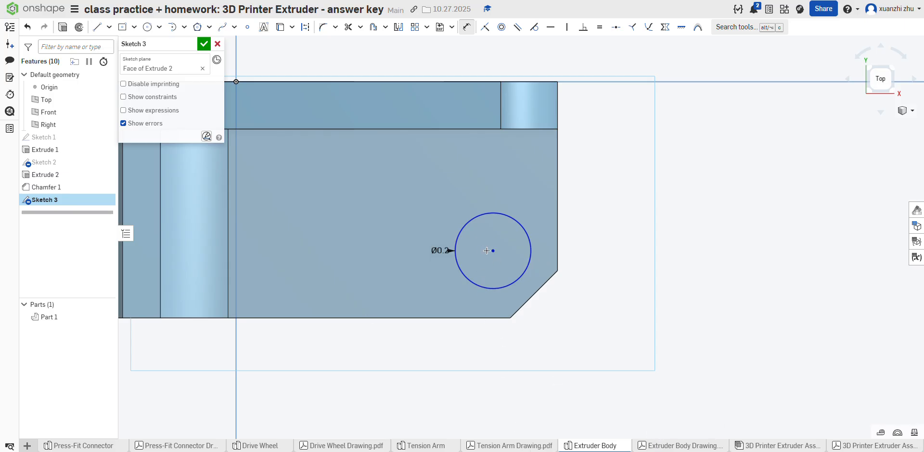
click(672, 446)
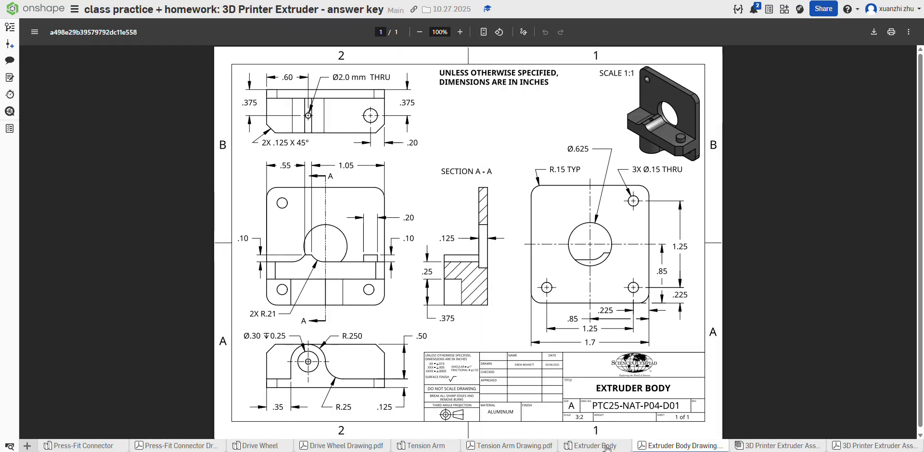
mouse_move(607, 448)
click(606, 448)
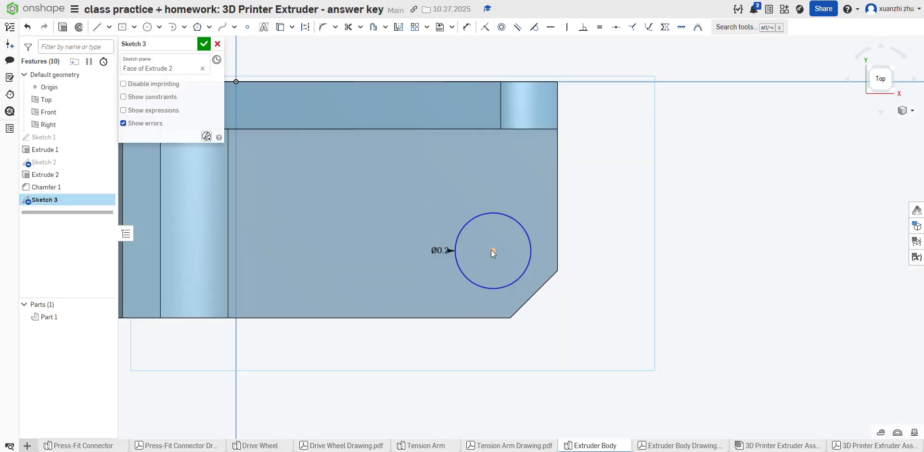
click(490, 250)
click(556, 240)
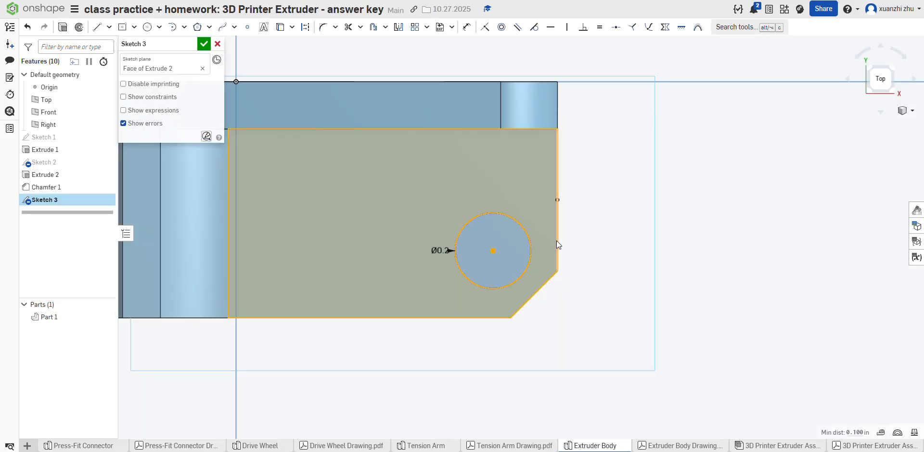
click(550, 241)
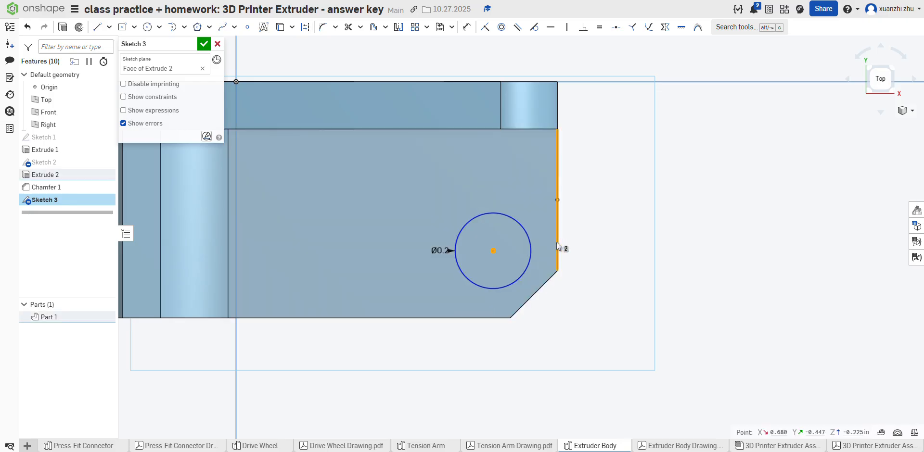
click(489, 32)
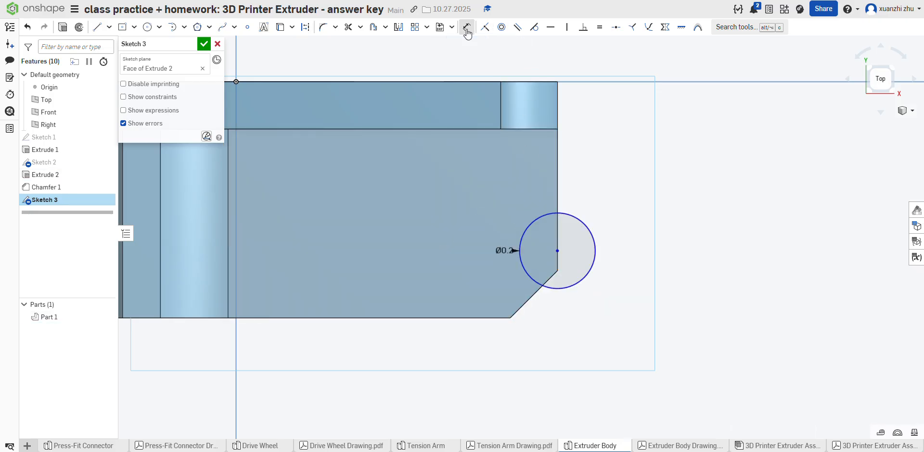
click(27, 27)
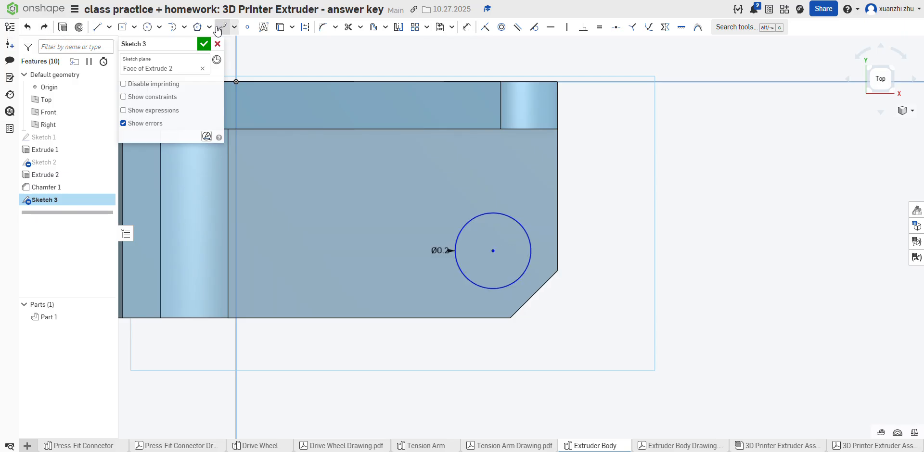
Step: Dimension the circle's center 0.2 in from the block's right edge
click(466, 27)
click(495, 251)
click(558, 245)
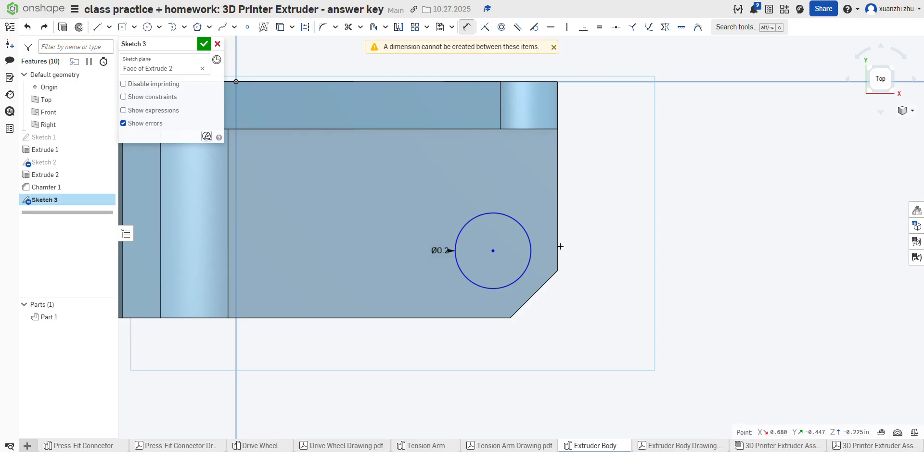
click(493, 251)
click(557, 250)
click(524, 192)
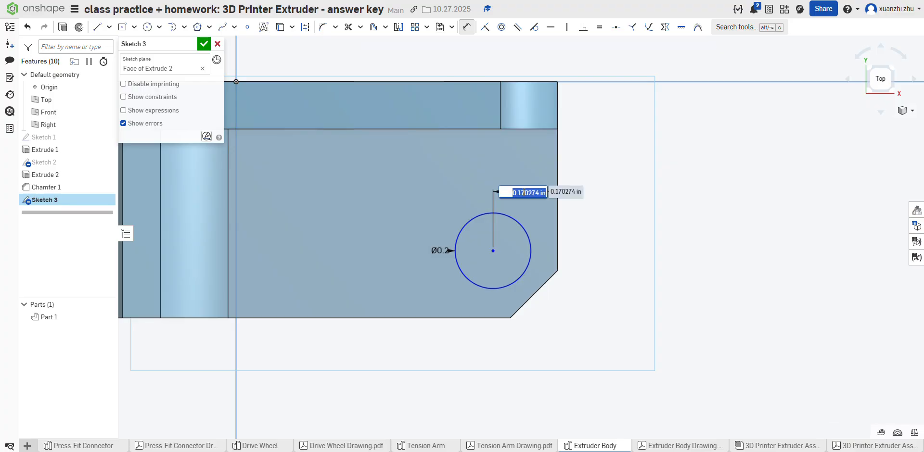
text(0.2)
key(Return)
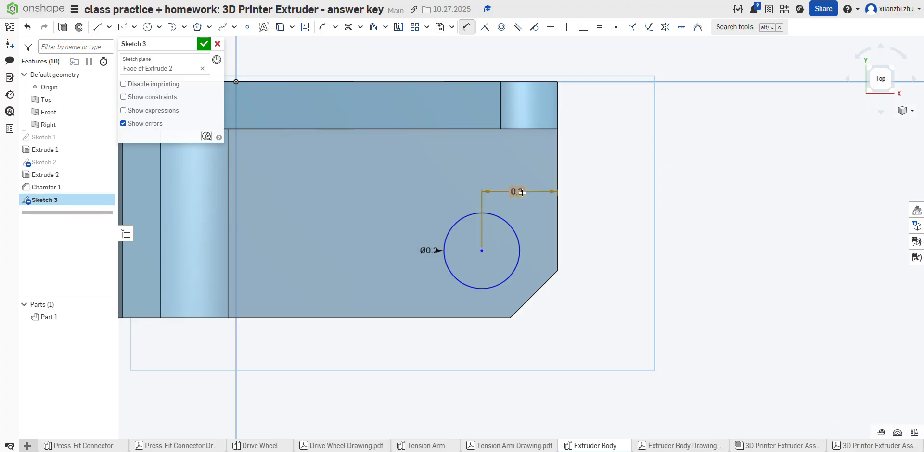
Step: Dimension the circle's center 0.375 in from the plate's back edge
click(481, 250)
click(485, 82)
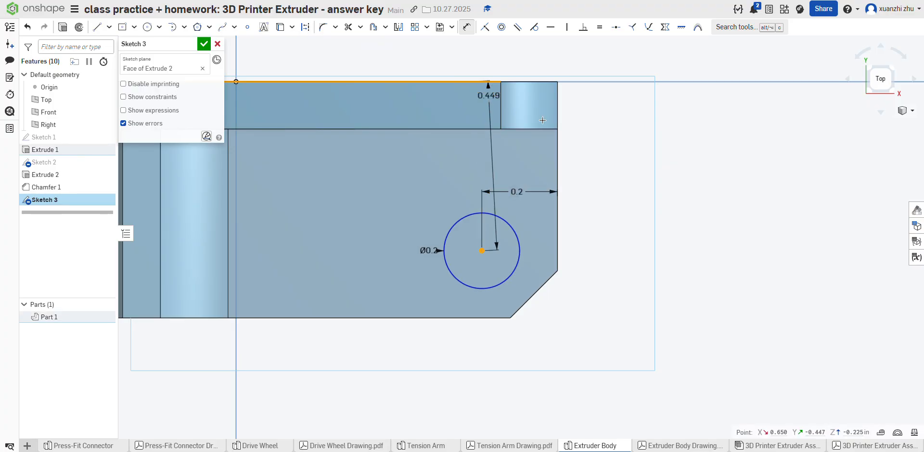
click(630, 168)
text(.375)
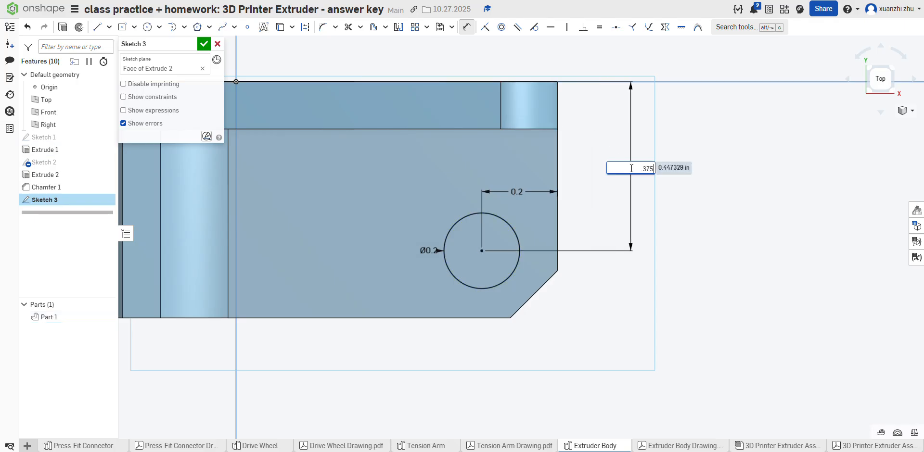
key(Return)
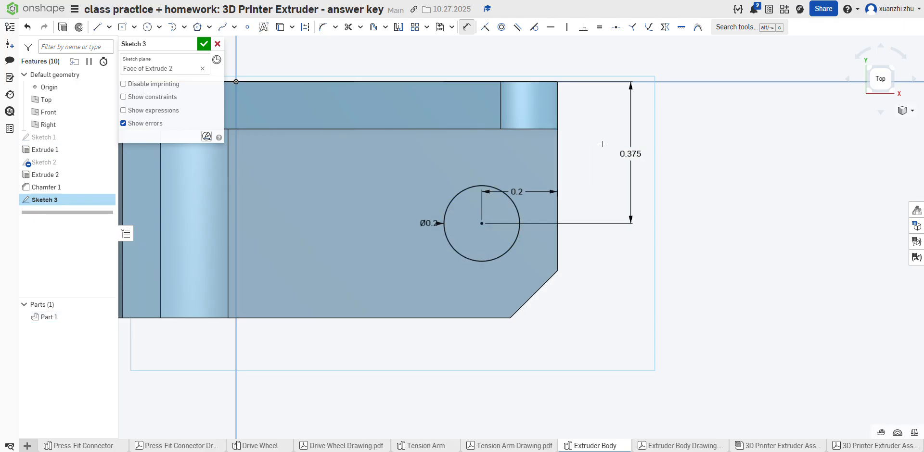
Step: Check the boss height in the Extruder Body drawing and finish the boss circle's sketch
click(687, 446)
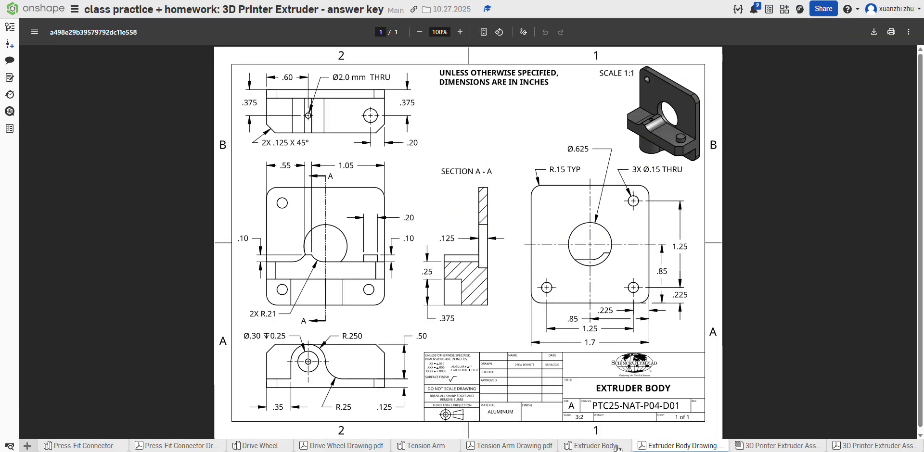
click(577, 447)
click(663, 447)
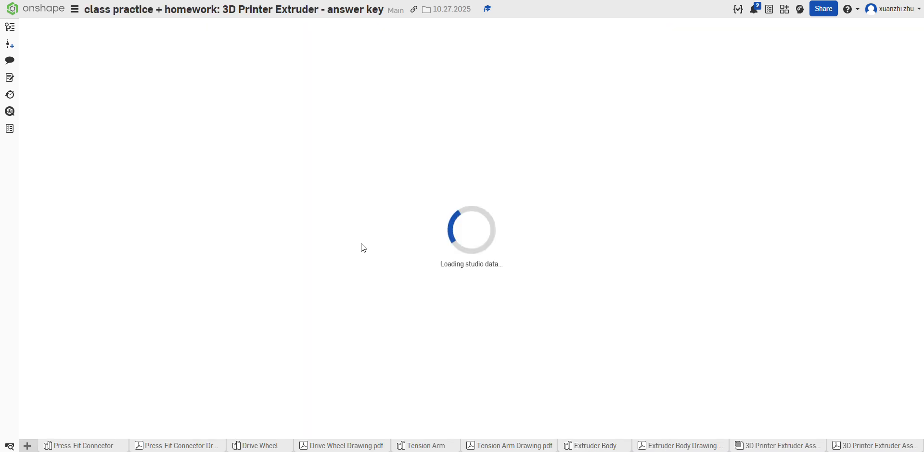
click(591, 447)
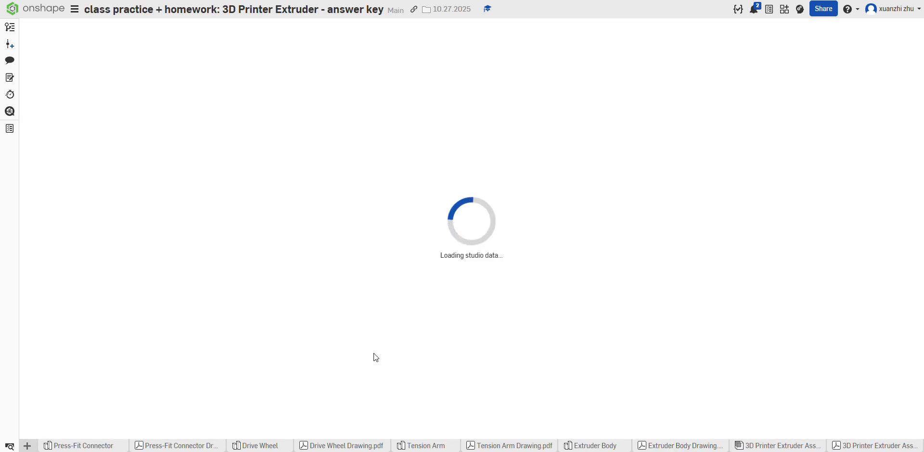
click(202, 42)
click(64, 30)
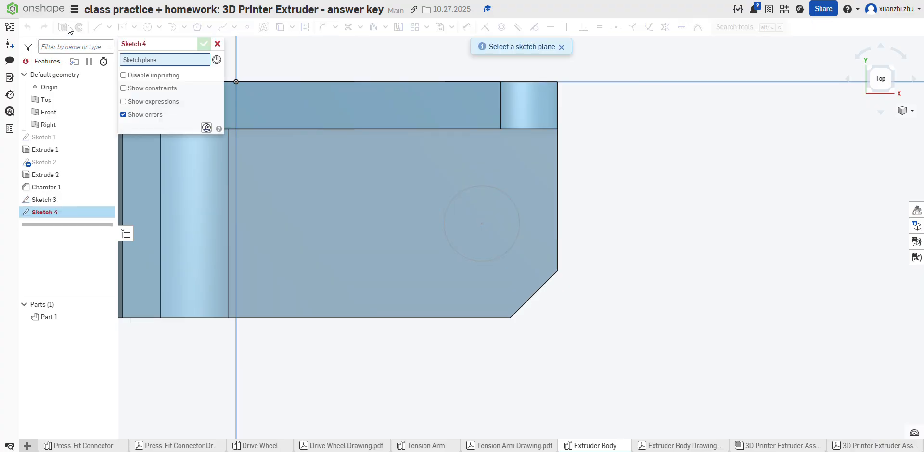
click(202, 42)
Step: Extrude the circle 0.1 in upward as a round boss added to the existing part
click(107, 27)
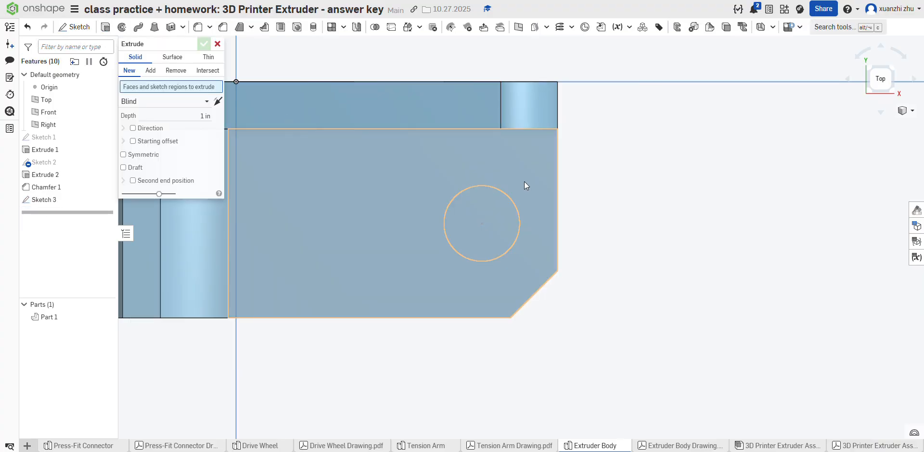
click(501, 201)
click(203, 124)
key(BackSpace)
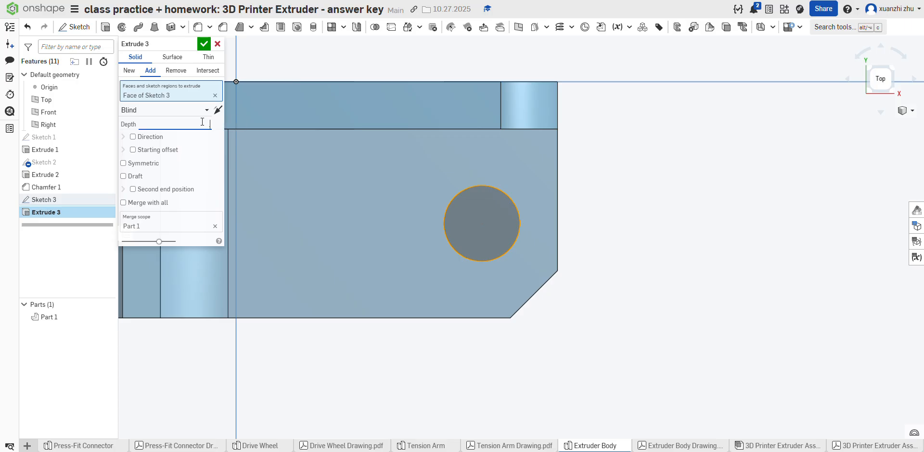
text(.1)
key(Return)
click(204, 44)
Step: Consult the Extruder Body drawing and start a sketch on the narrow flat strip on top of the raised step
key(f)
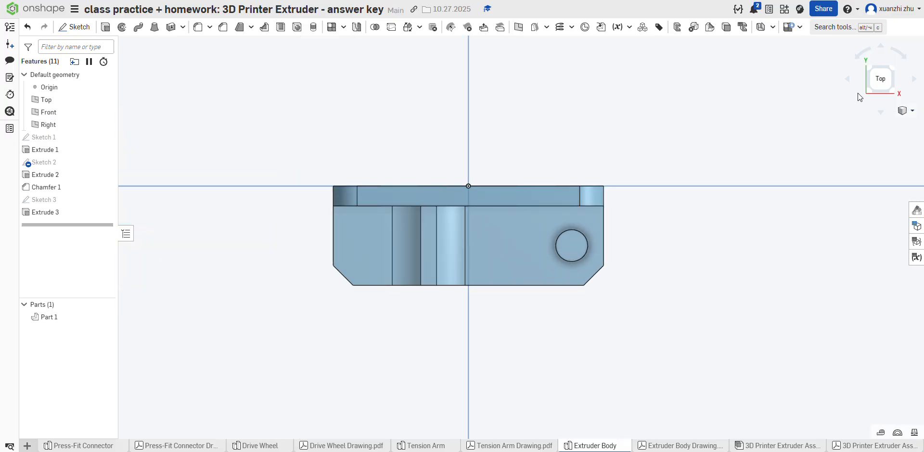
click(898, 113)
click(868, 119)
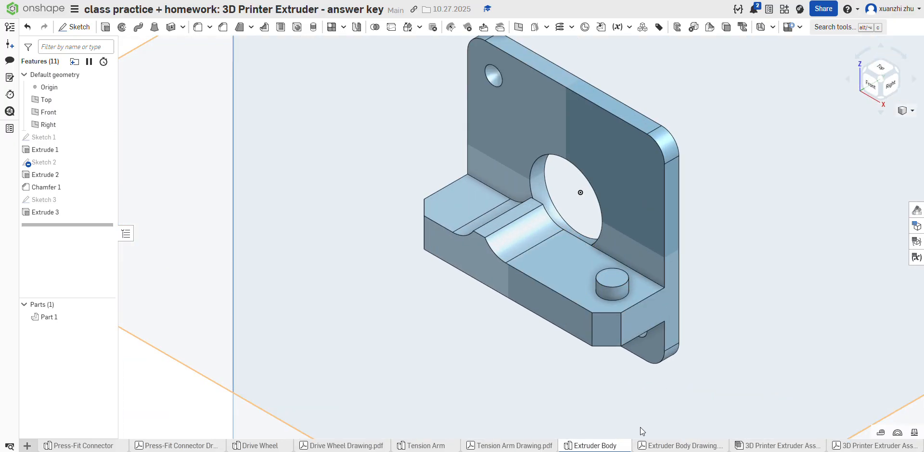
click(666, 446)
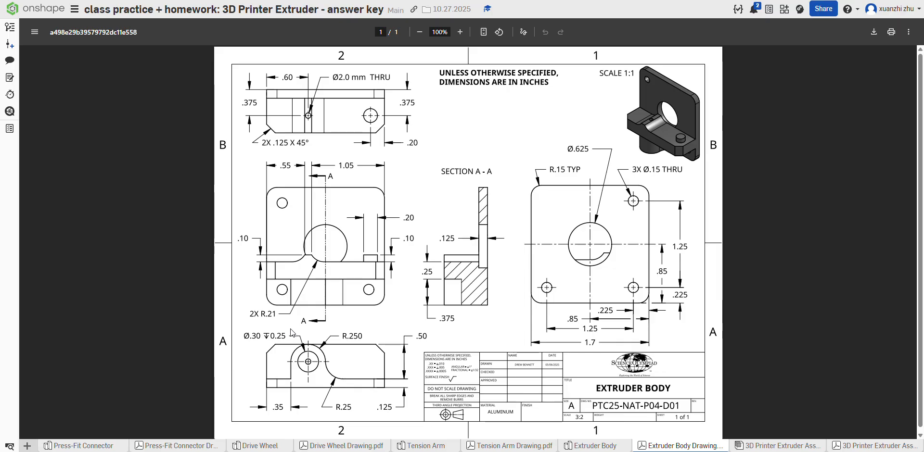
click(599, 448)
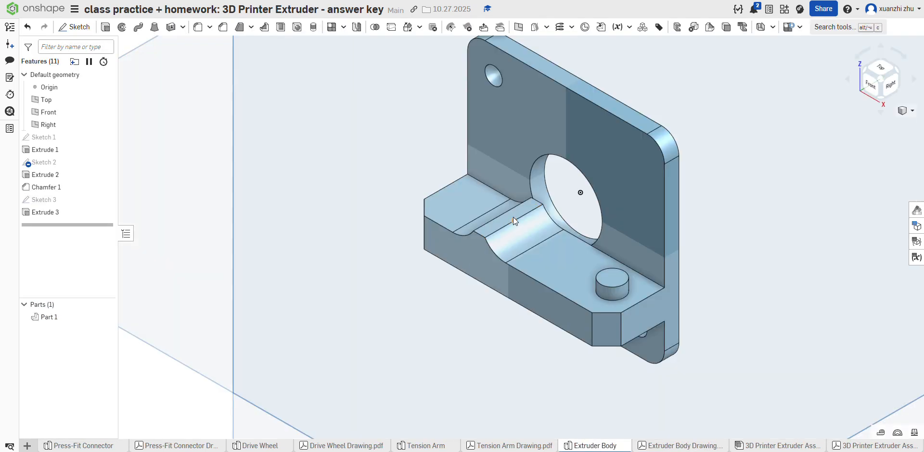
right_drag(511, 214, 563, 311)
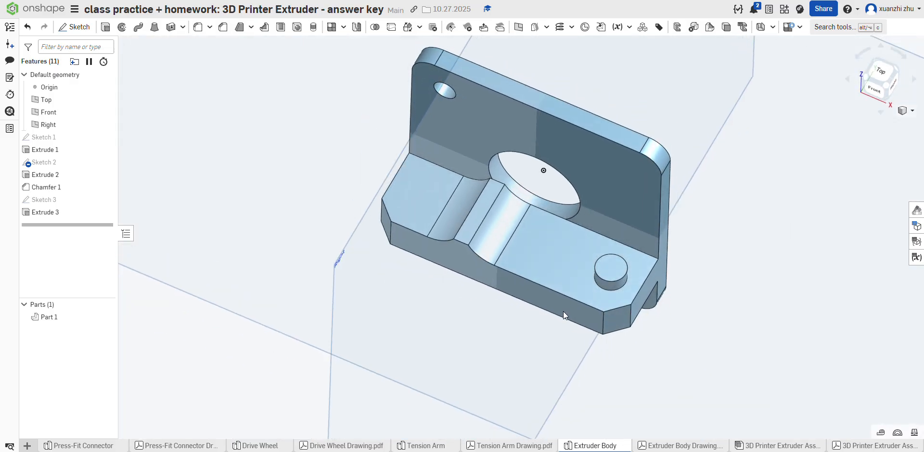
click(474, 223)
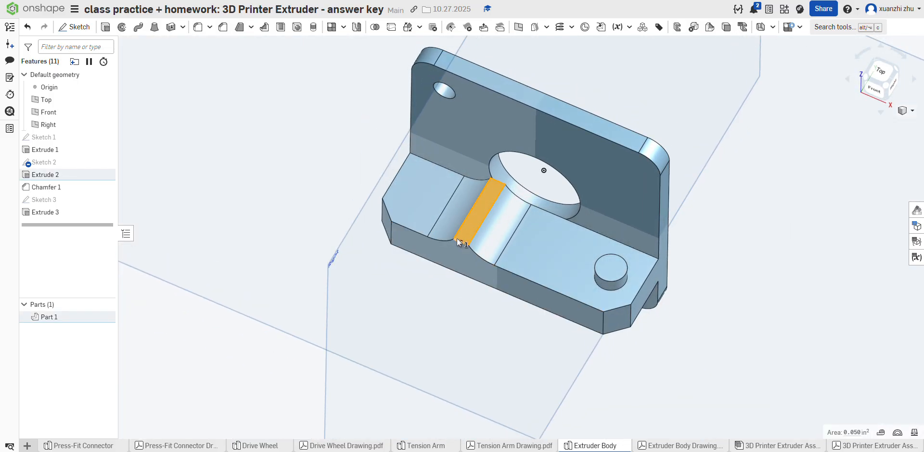
click(74, 27)
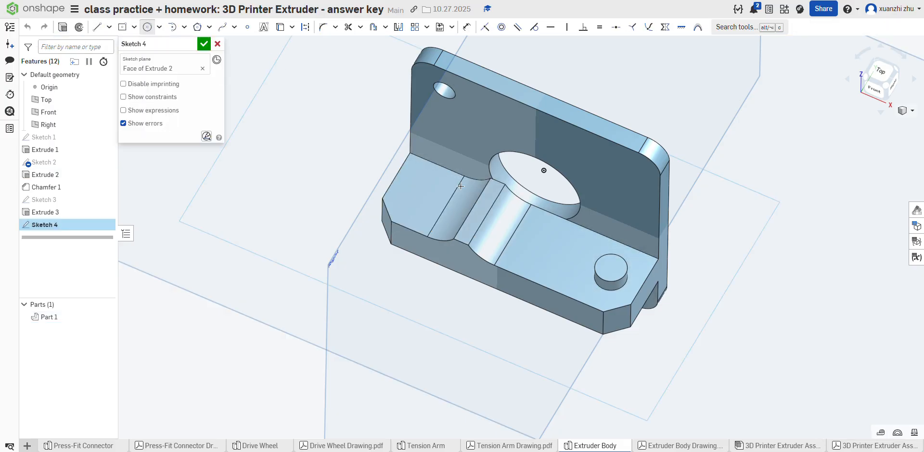
Step: Sketch a circle with a 2 mm diameter on the narrow strip between the two curved faces
click(486, 196)
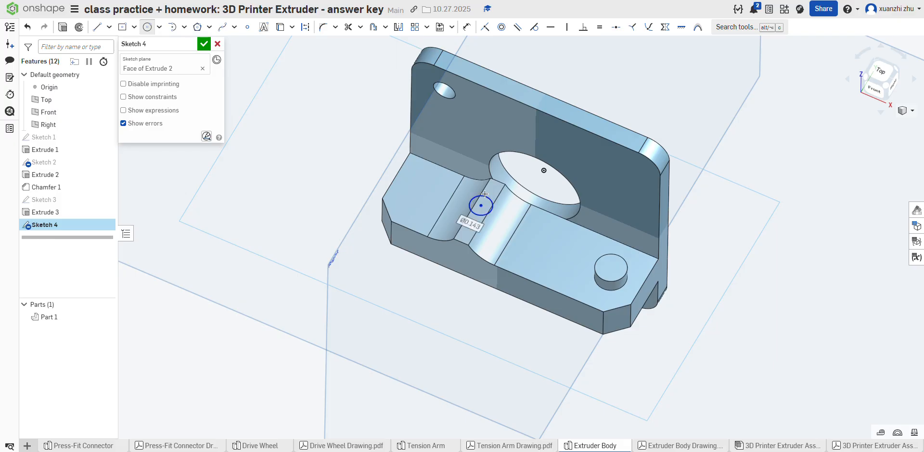
text(0)
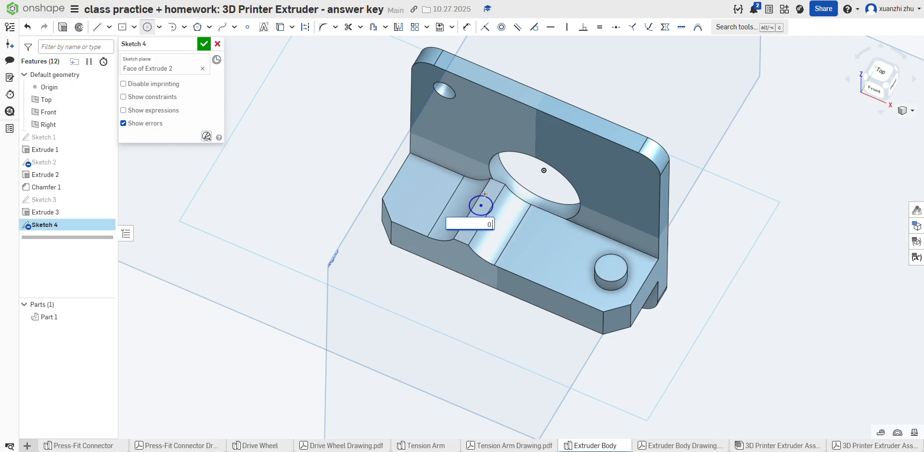
text(mm)
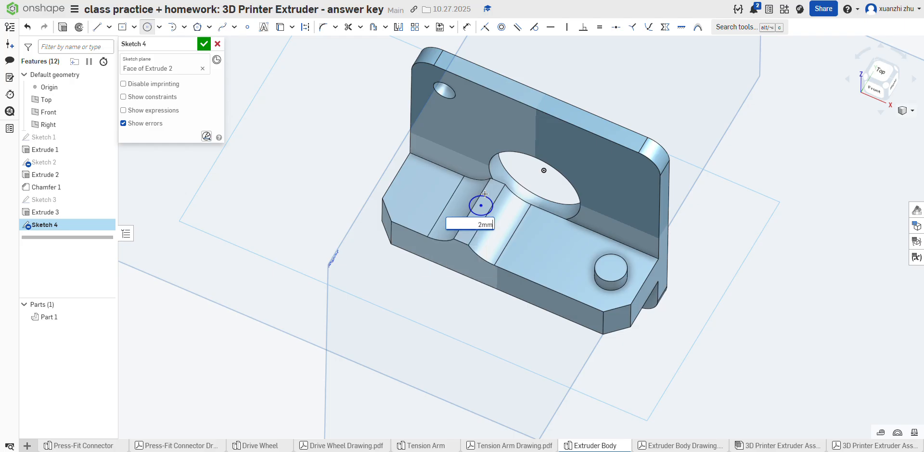
key(Return)
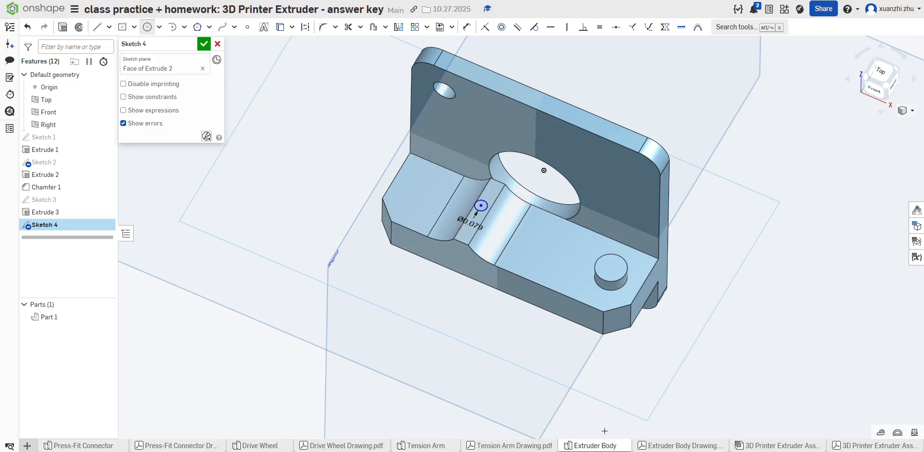
Step: Consult the Extruder Body drawing and dimension the small circle's centre 0.375 in from the back edge of the plate
click(690, 446)
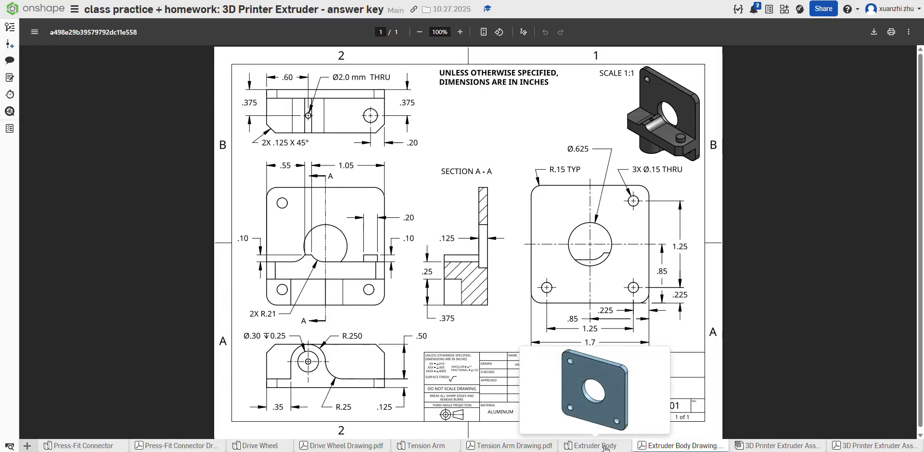
click(596, 446)
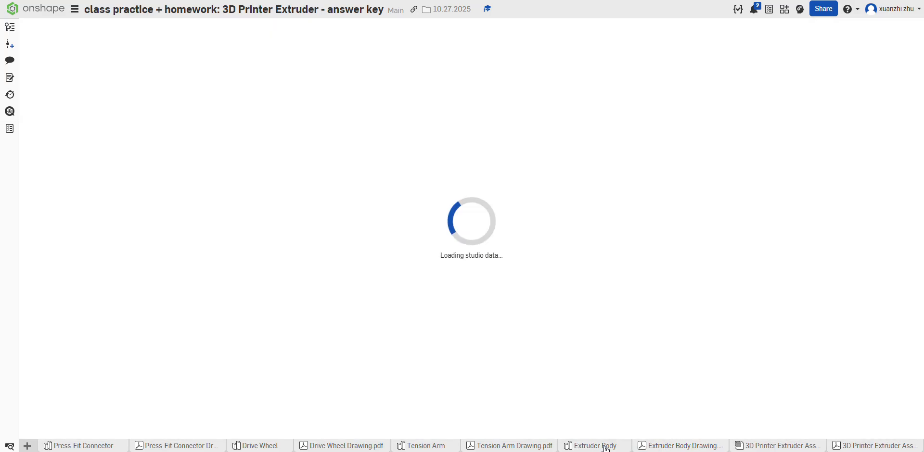
key(n)
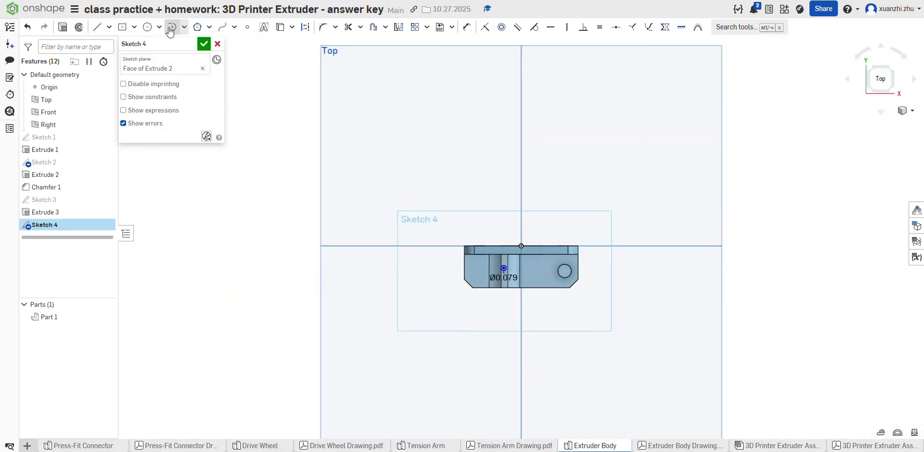
click(467, 27)
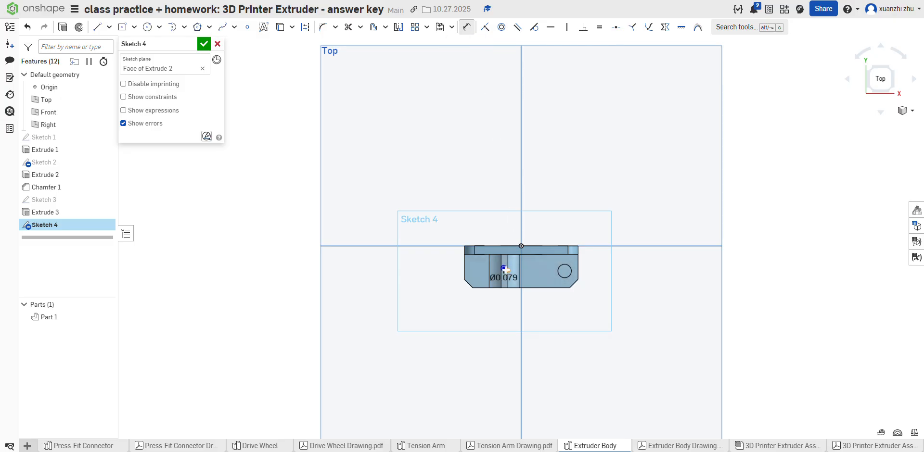
scroll(504, 269, up, 5)
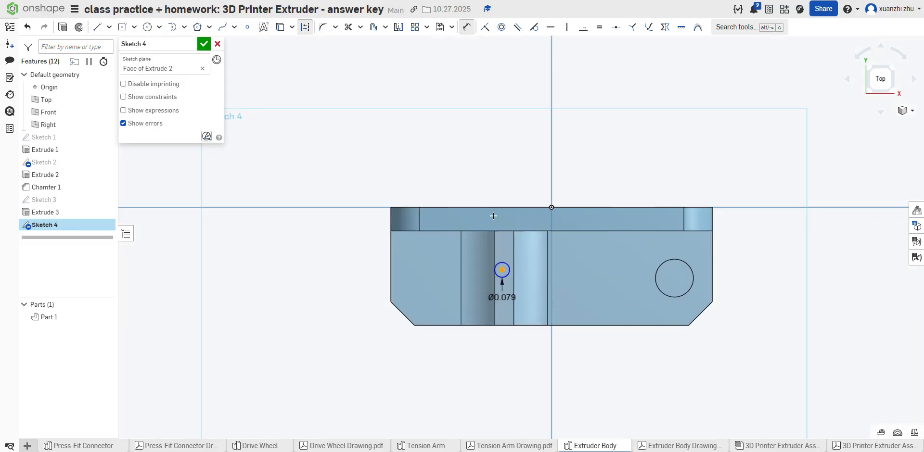
click(493, 209)
click(330, 241)
text(3)
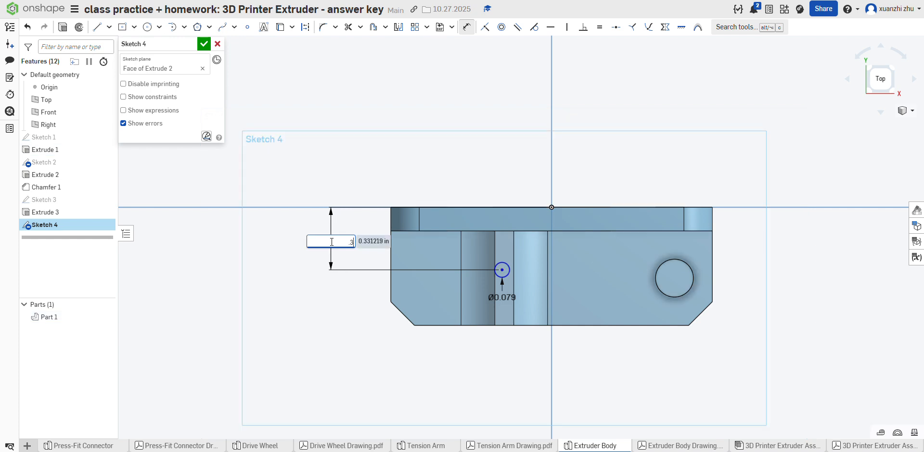
text(75)
key(Return)
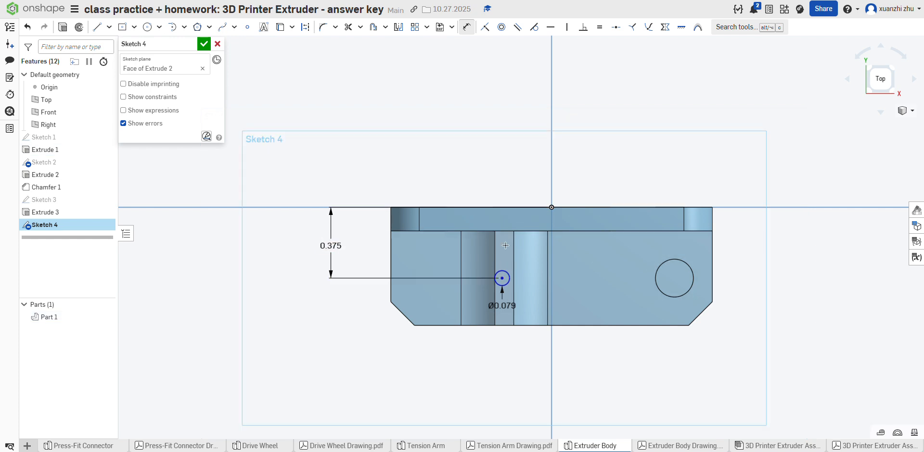
Step: Dimension the small circle's centre 0.6 in from the body's left side edge and finish the sketch
click(502, 278)
click(391, 262)
click(430, 255)
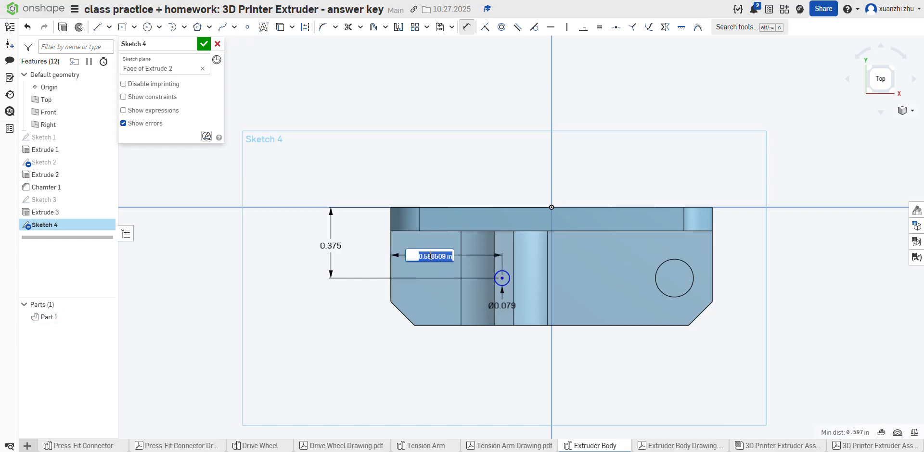
text(.6)
key(Return)
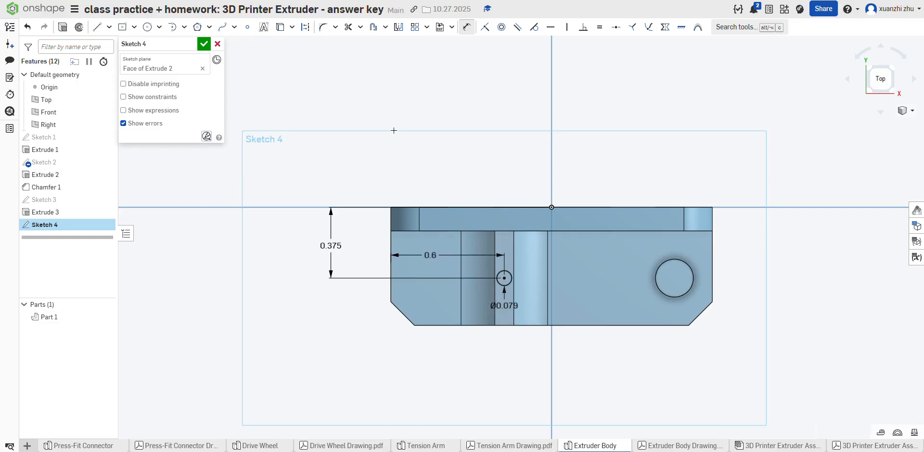
click(204, 44)
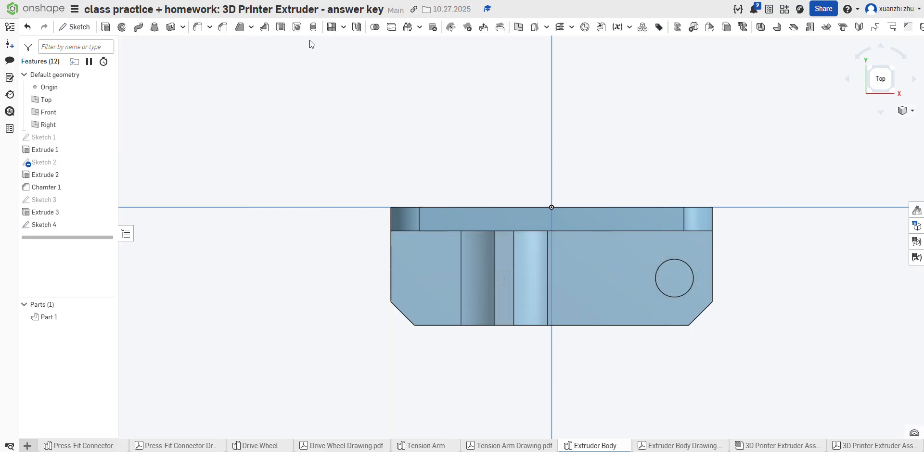
Step: Extrude the small circle as a Through all removal to cut the hole through the raised step
click(105, 27)
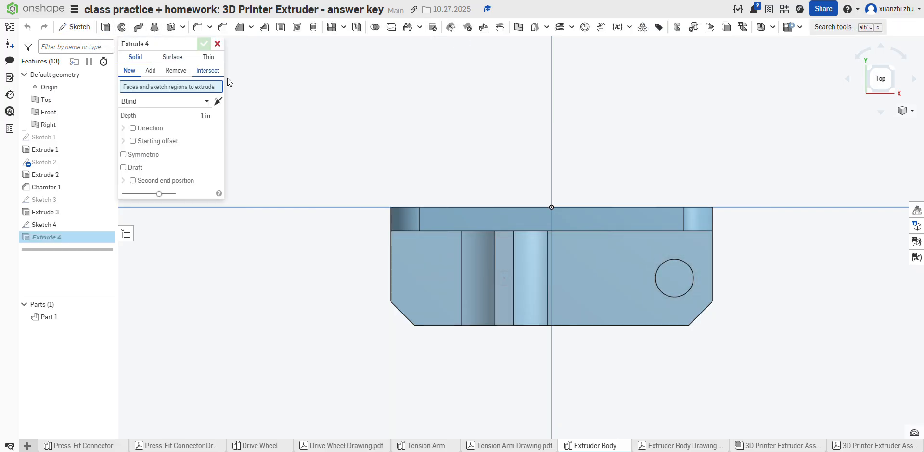
click(176, 71)
click(503, 279)
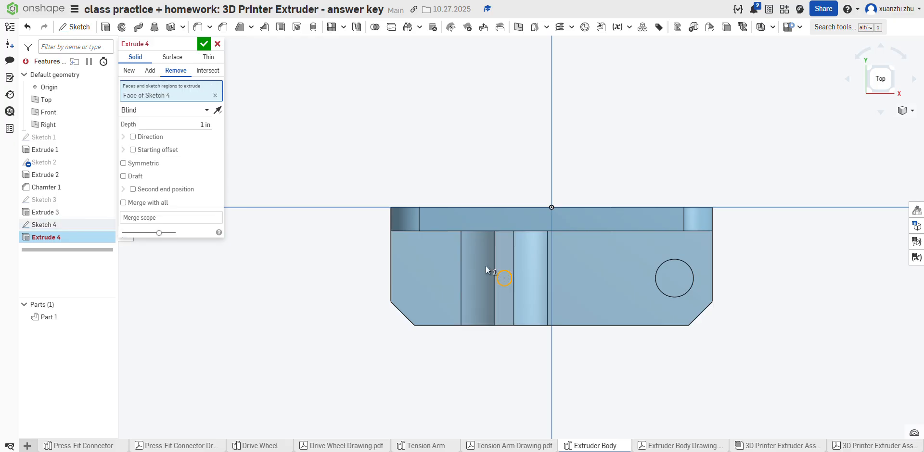
click(164, 110)
click(145, 188)
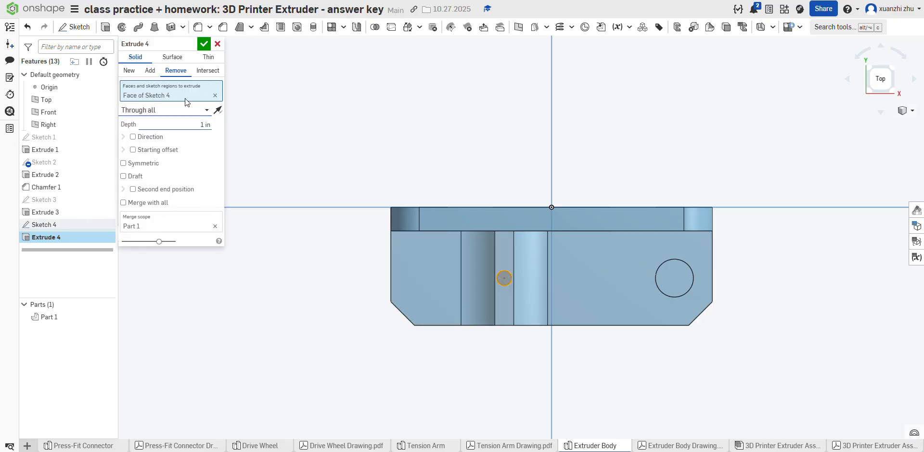
click(202, 43)
Step: Start a sketch on the underside of the chamfered ledge and consult the Extruder Body drawing for its underside profile
right_drag(365, 135, 371, 100)
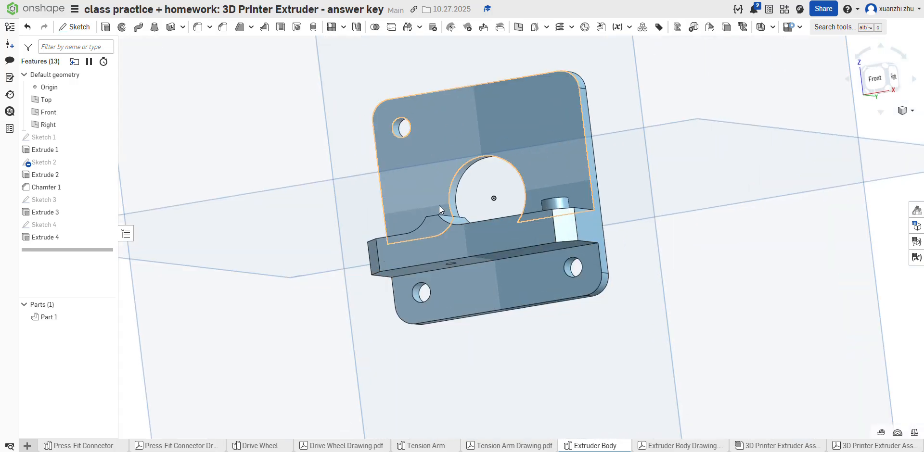
click(680, 446)
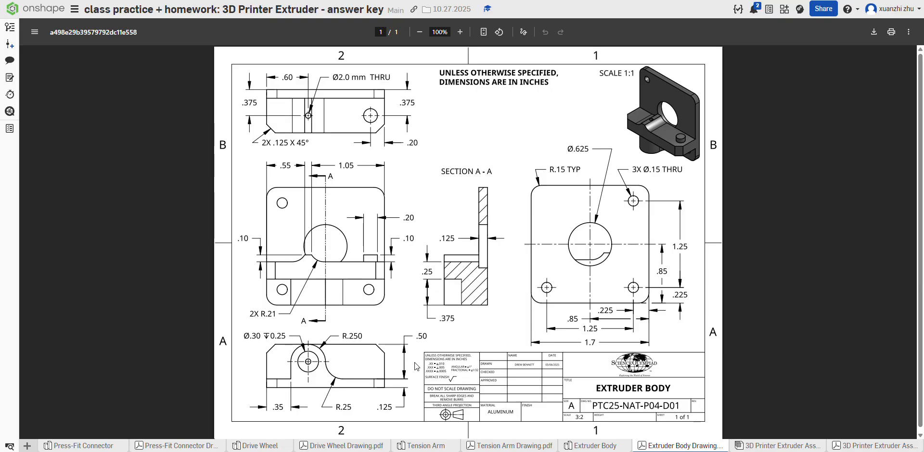
click(595, 450)
right_drag(527, 373, 506, 278)
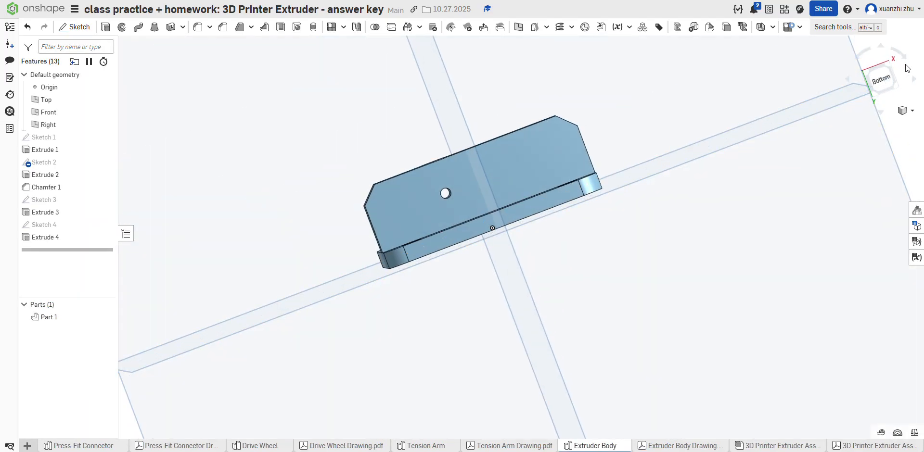
click(881, 78)
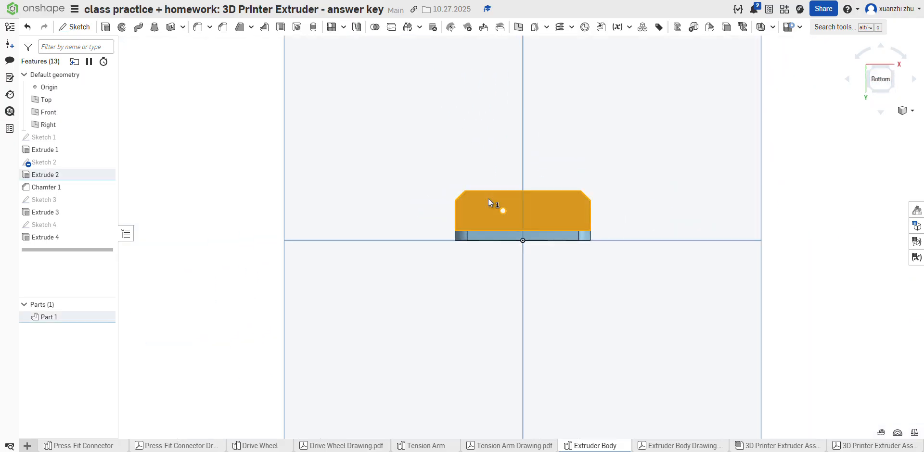
click(74, 27)
scroll(333, 308, down, 3)
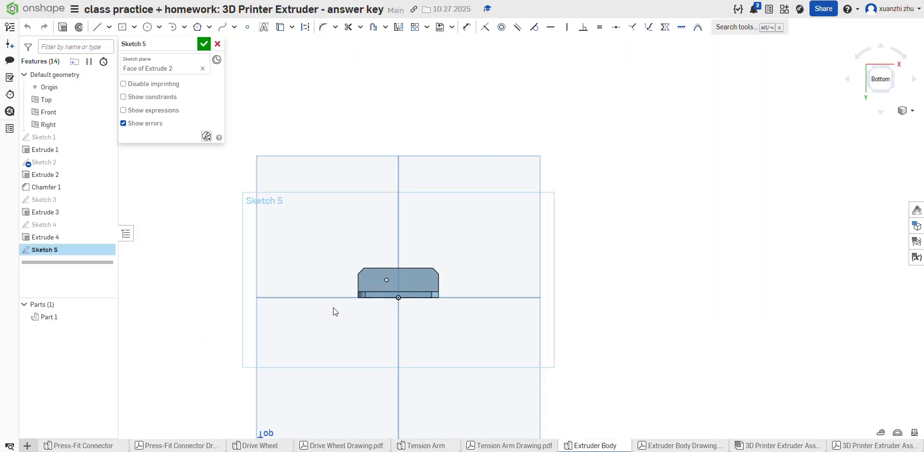
scroll(363, 303, up, 5)
click(676, 446)
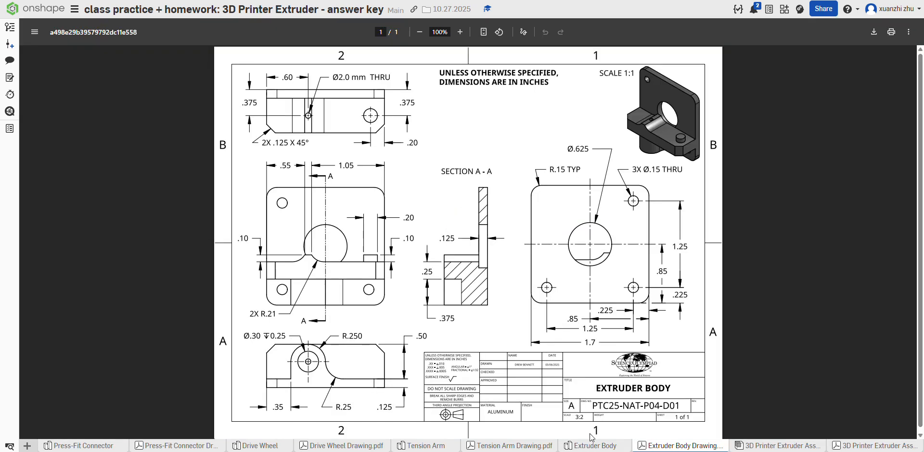
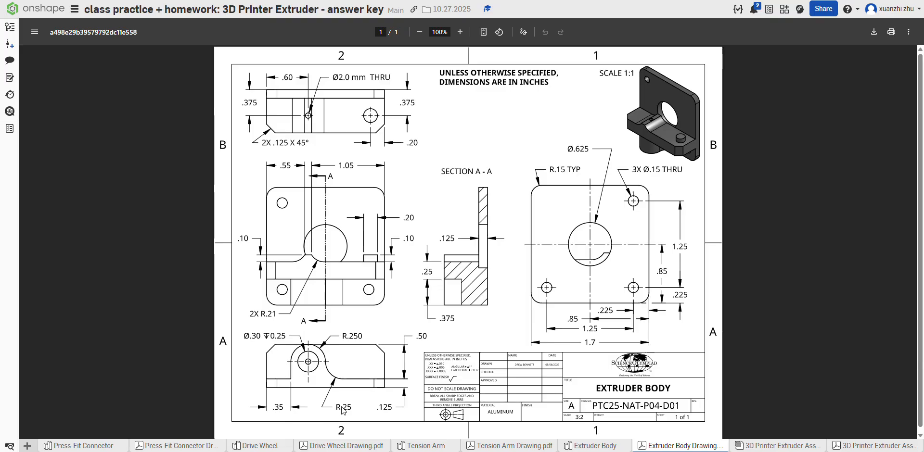
Step: Draw a 0.35 in line along the ledge's plate-side edge from the corner nearer the small hole, and continue it to the opposite corner
click(593, 444)
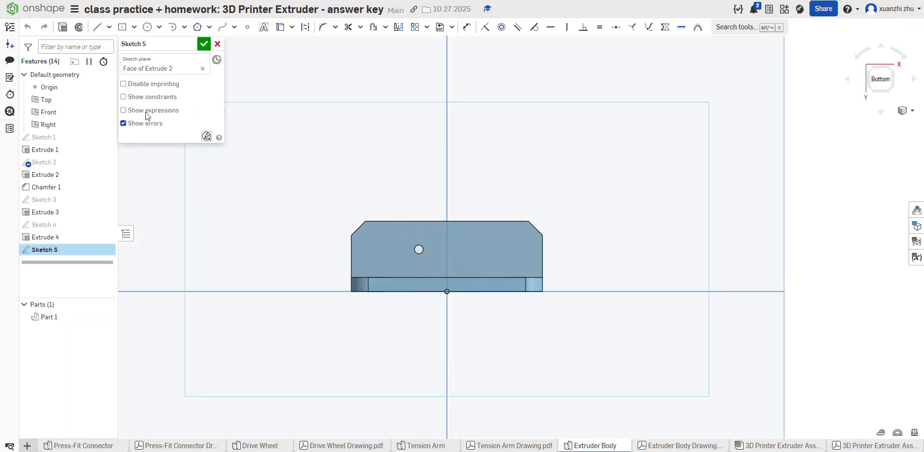
click(96, 27)
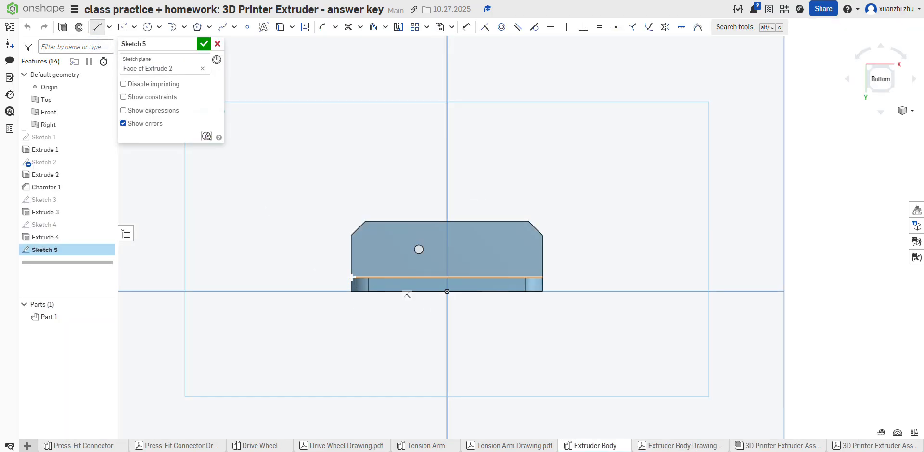
click(351, 278)
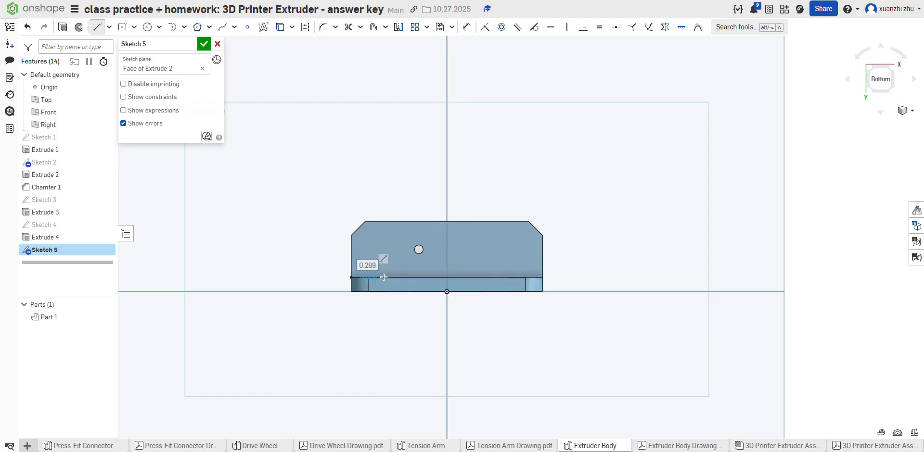
text(0.35)
key(Return)
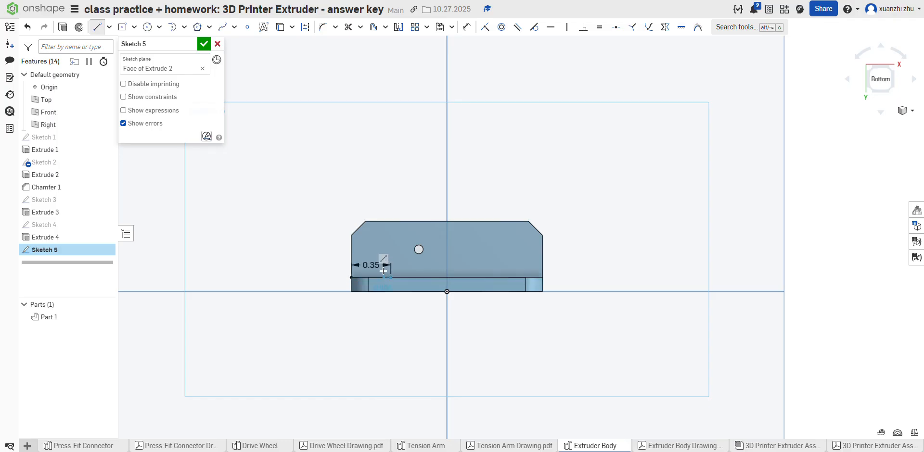
click(542, 278)
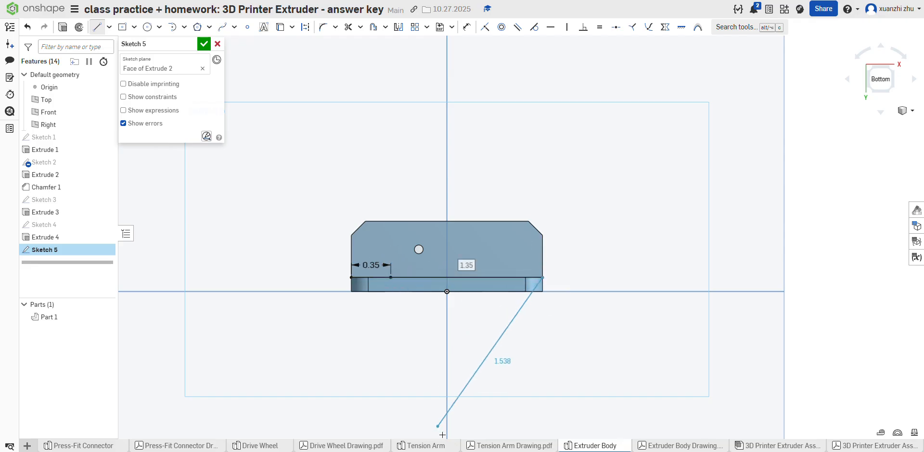
Step: Consult the Extruder Body drawing and sketch a 0.5 in wide box around the small hole, from the 0.35 in point to the ledge's outer edge
click(678, 446)
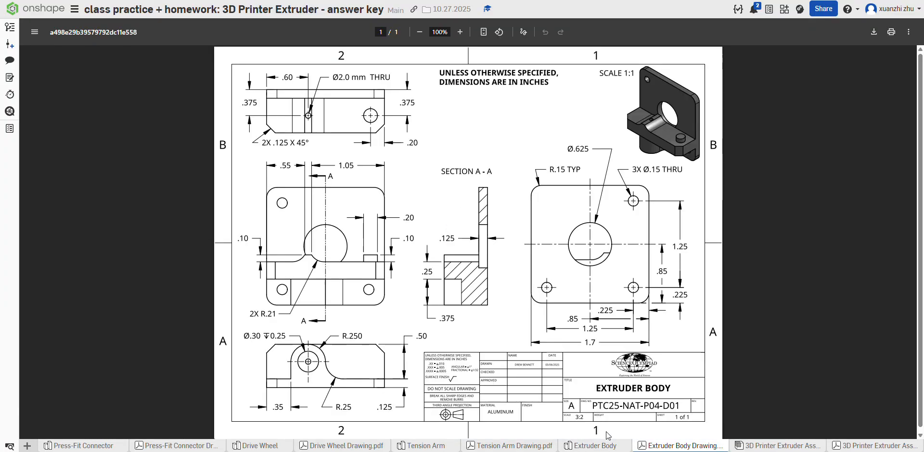
mouse_move(604, 447)
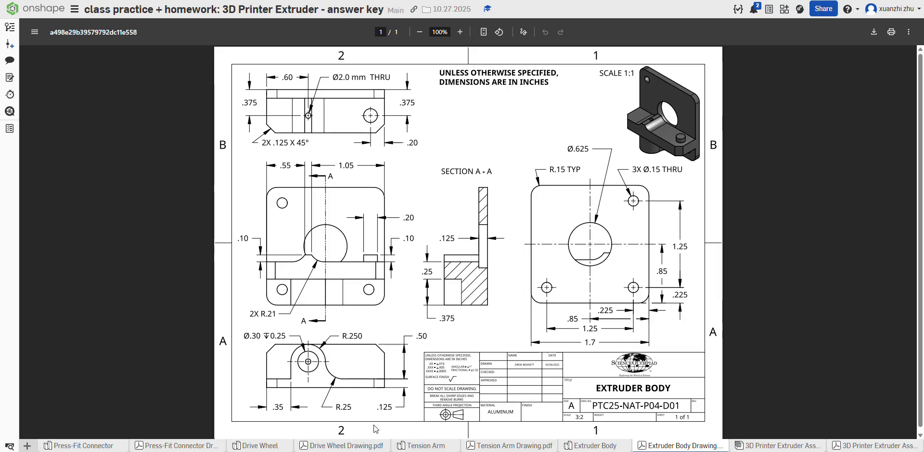
click(607, 448)
click(96, 27)
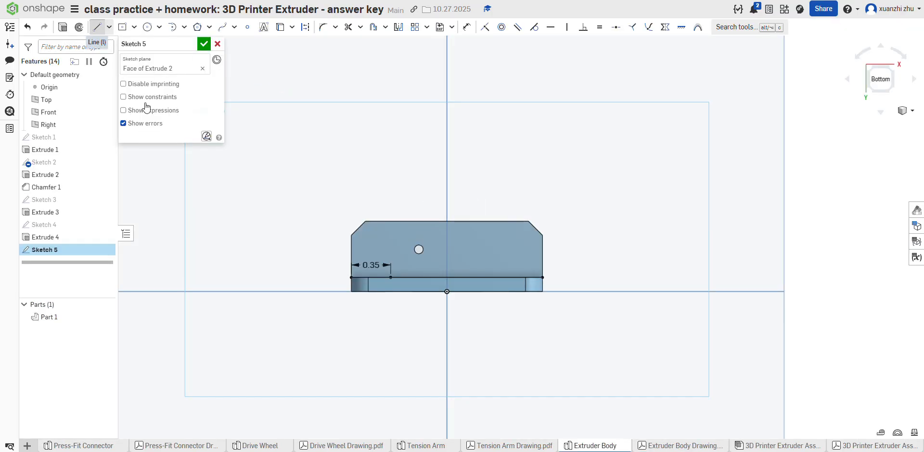
click(390, 277)
click(390, 222)
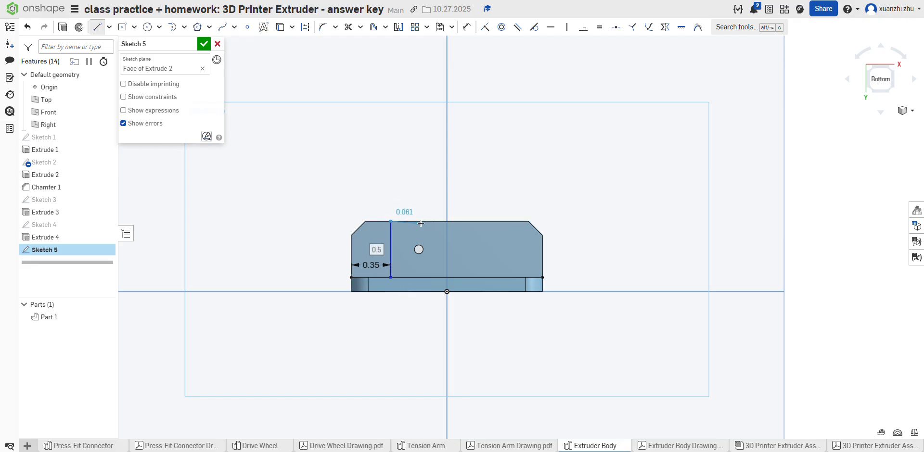
click(432, 223)
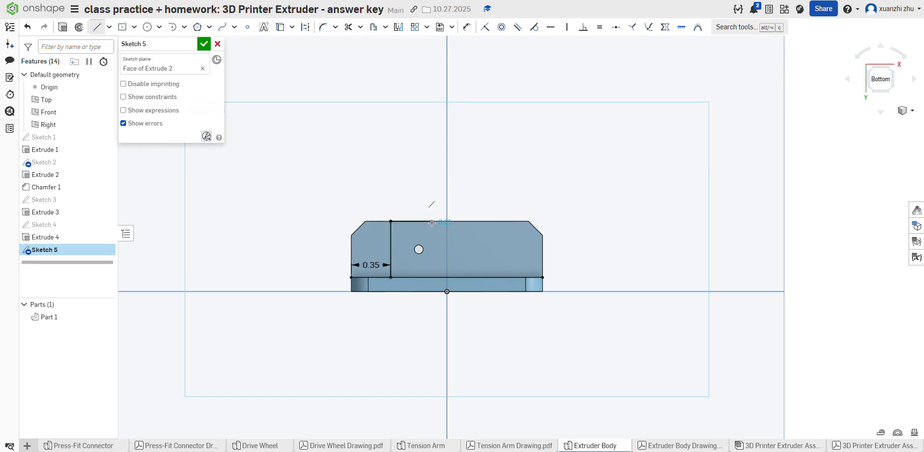
text(0.5)
key(Return)
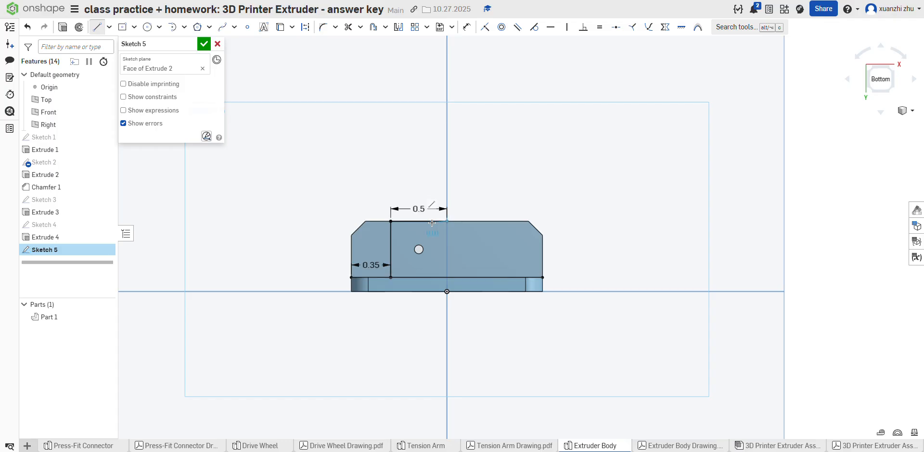
click(447, 279)
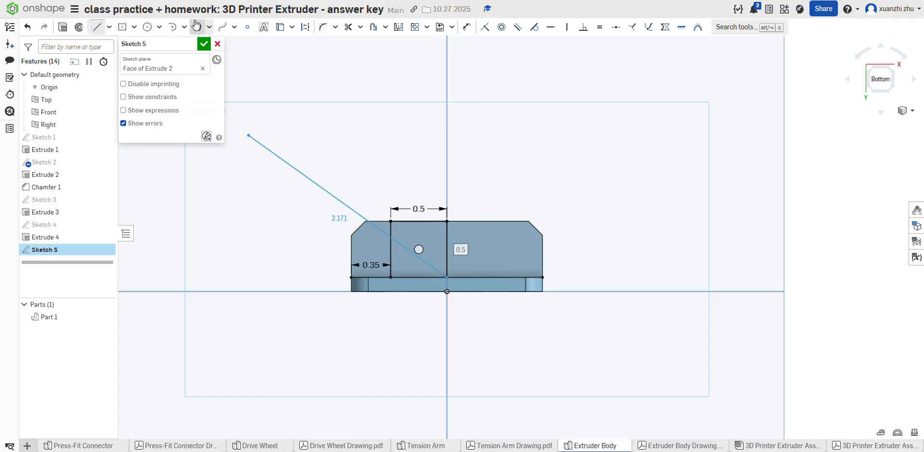
click(97, 27)
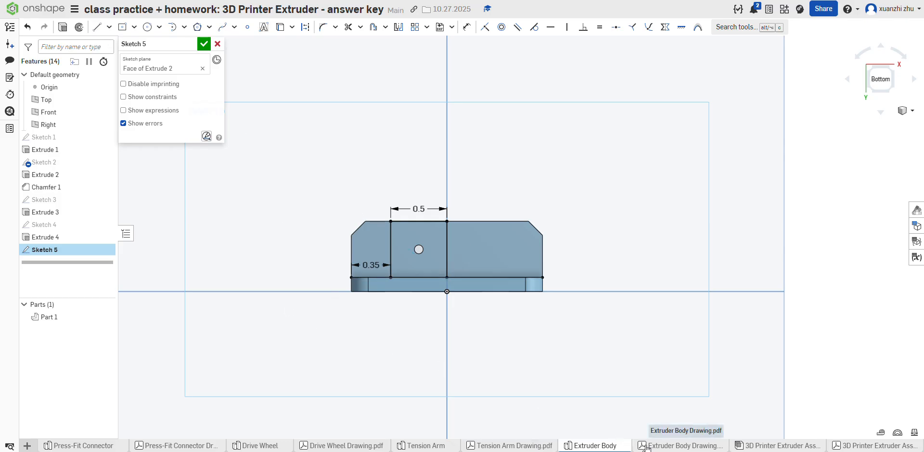
click(674, 446)
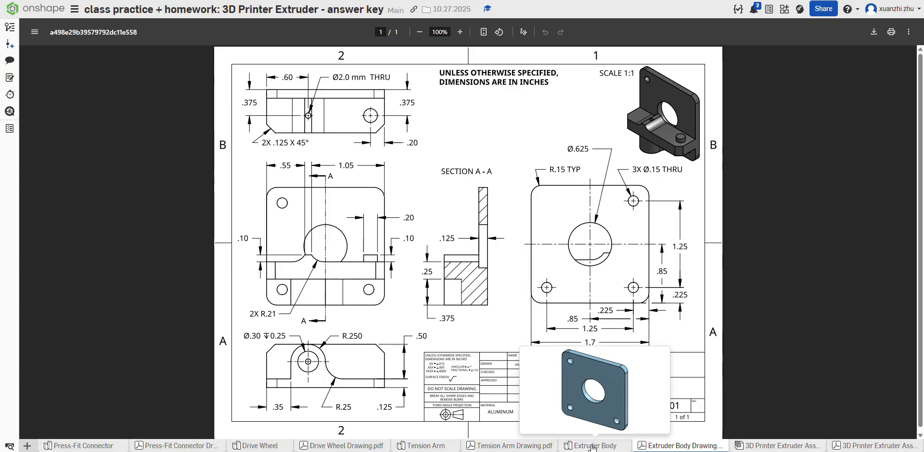
click(592, 446)
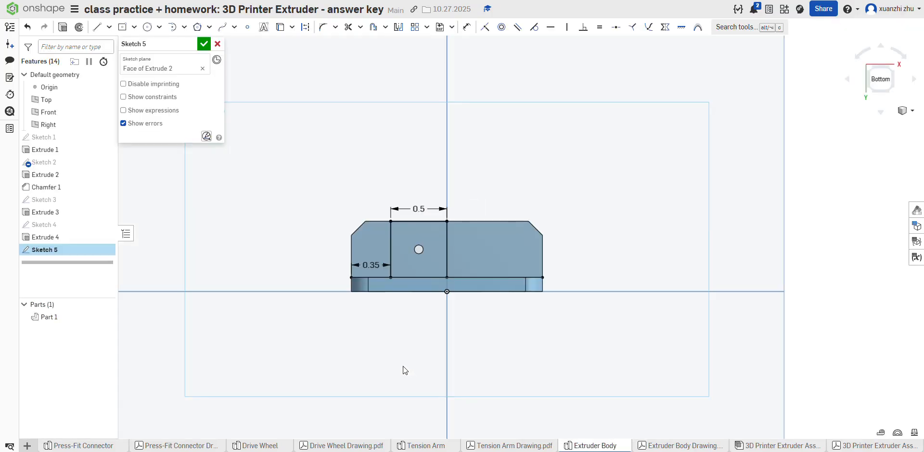
click(467, 27)
click(381, 277)
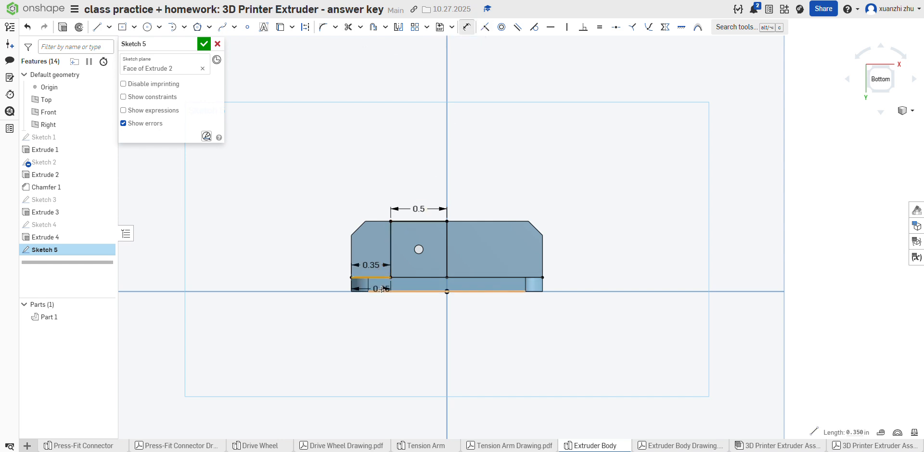
click(381, 292)
click(308, 289)
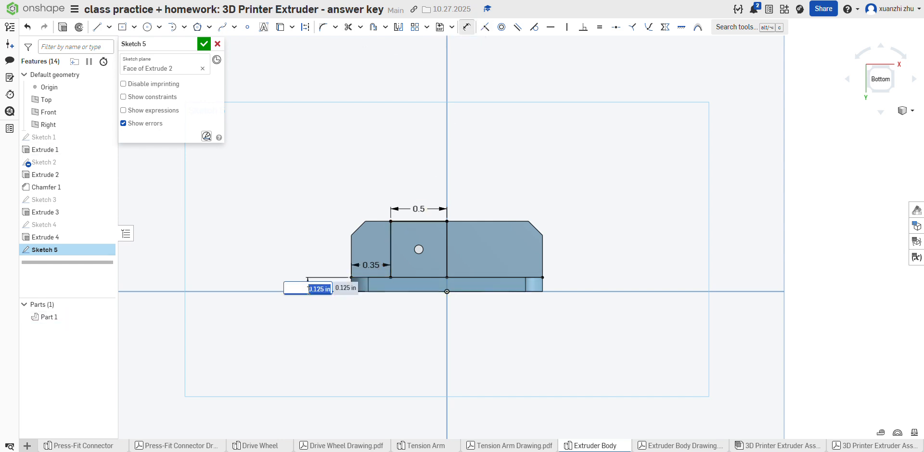
click(467, 28)
click(28, 27)
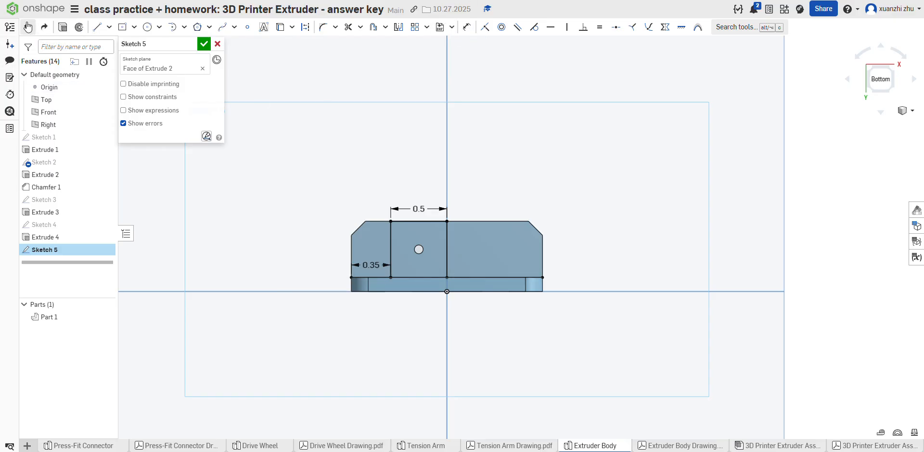
Step: Fillet both outer corners of the sketched box with a 0.25 in radius to form a rounded arch
scroll(399, 217, up, 3)
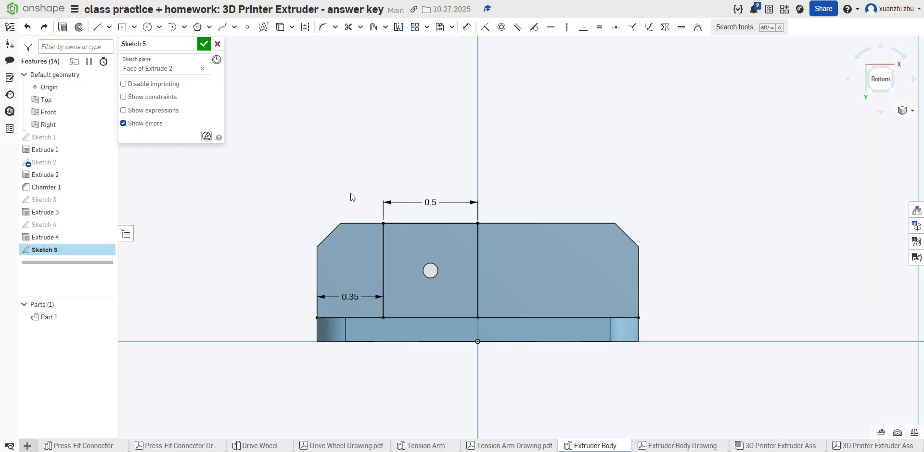
click(323, 27)
drag(392, 225, 456, 231)
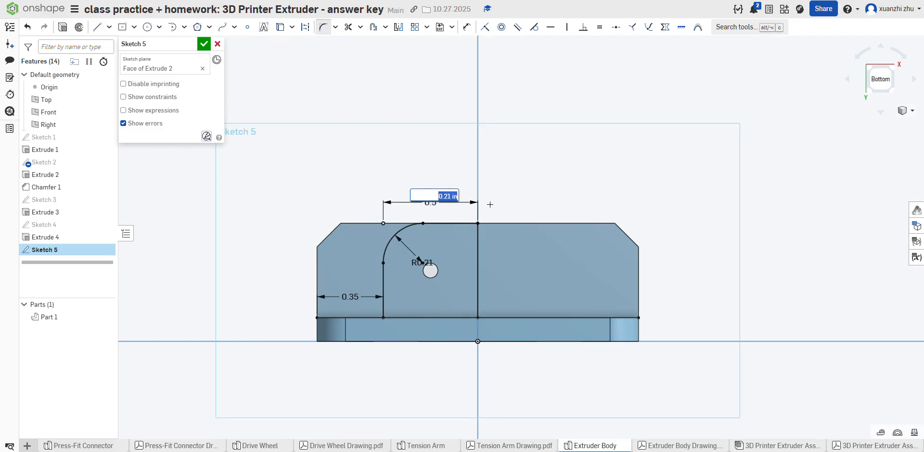
text(0.25)
key(Return)
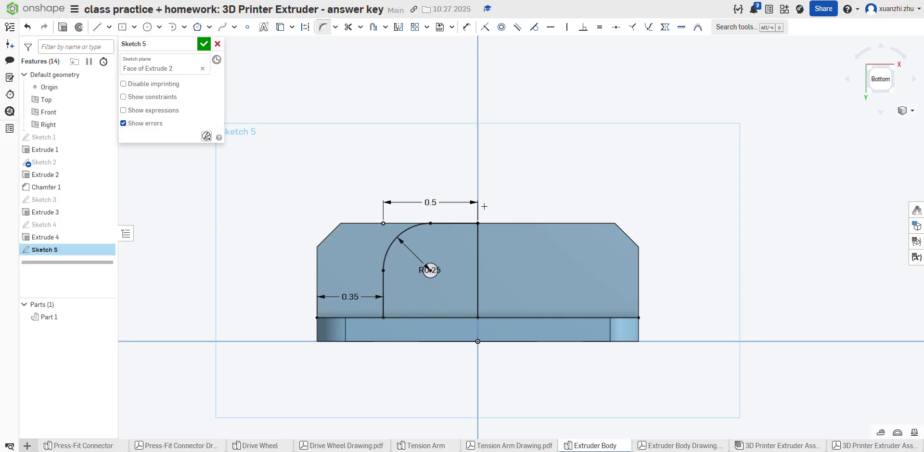
click(472, 224)
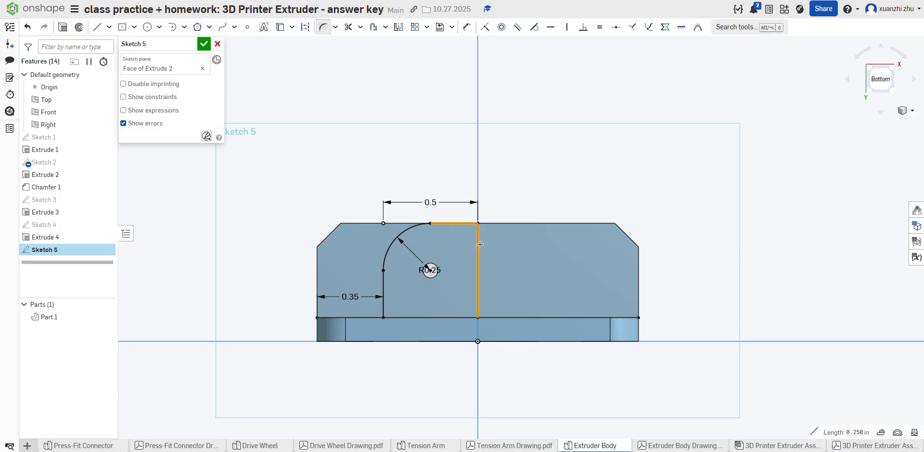
click(479, 243)
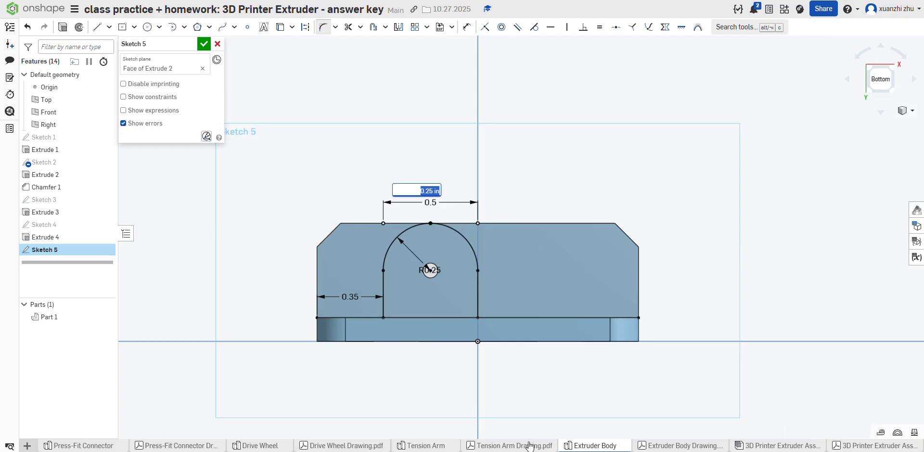
key(Return)
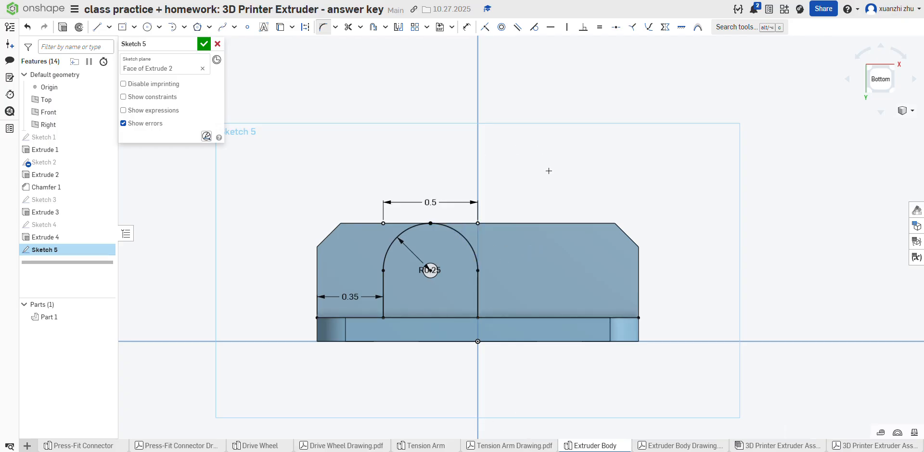
Step: Following the drawing, fillet the inside corner between the arch's centre-side line and the baseline with a 0.25 in radius, and finish the sketch
click(680, 446)
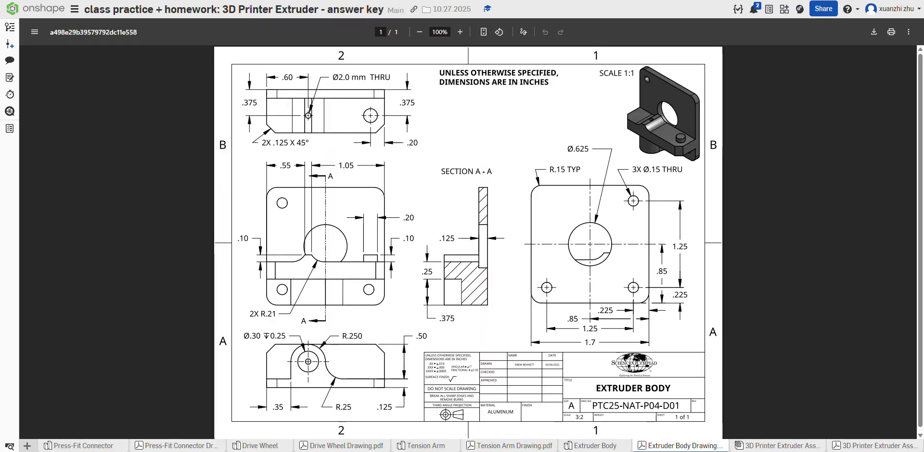
click(608, 441)
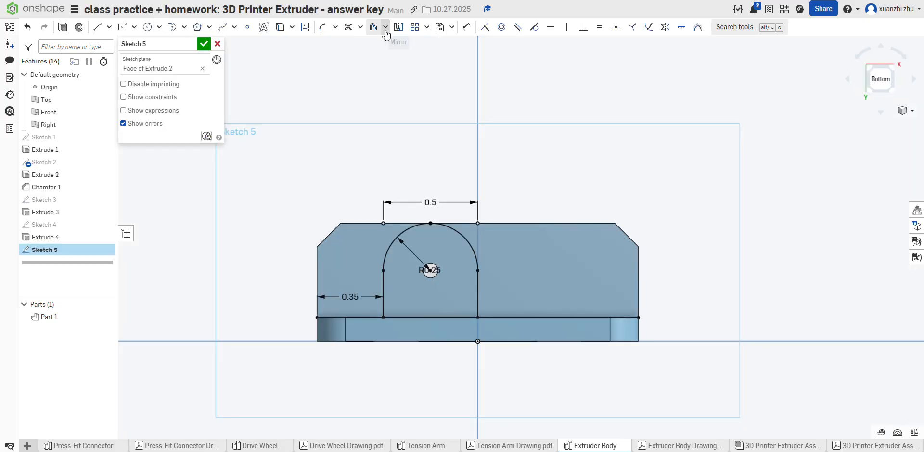
click(324, 27)
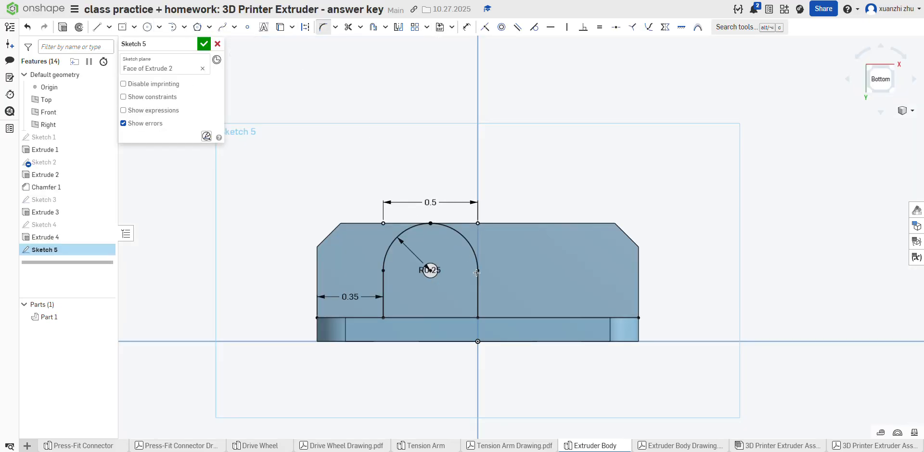
click(478, 293)
click(501, 314)
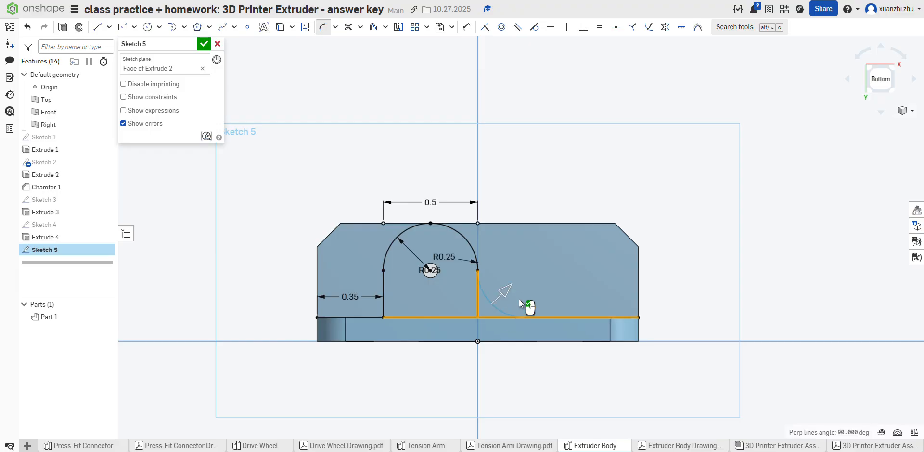
key(Return)
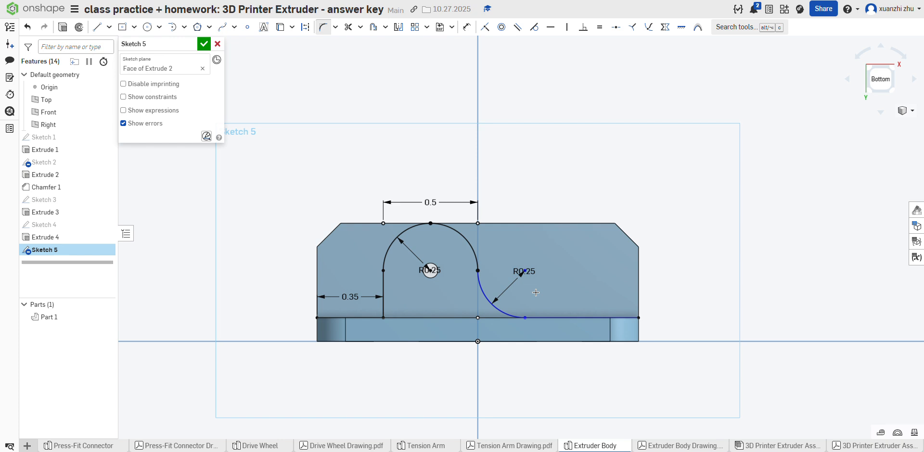
click(667, 446)
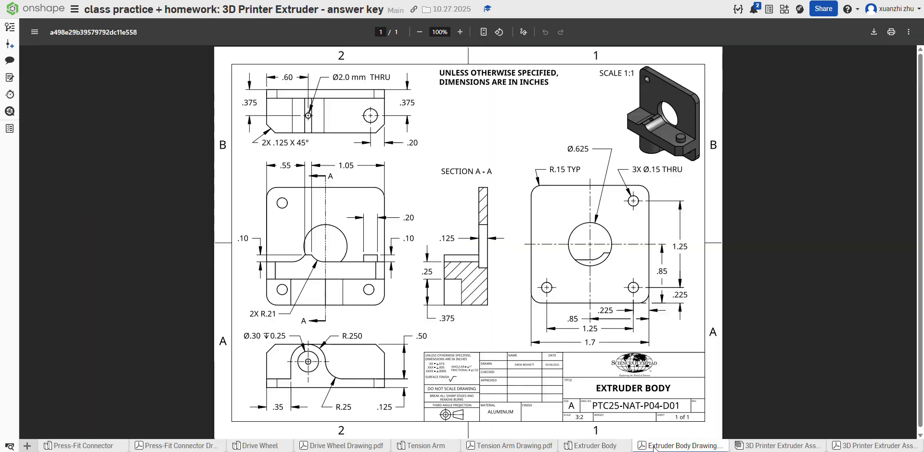
click(613, 447)
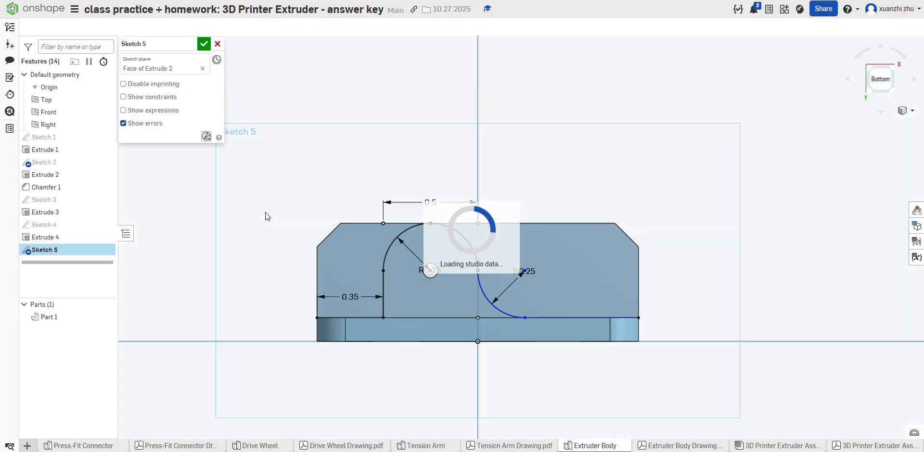
click(203, 44)
Step: Extrude the arched profile, leaving out the small hole, up to the base plate's near edge face as an addition to the part
click(421, 263)
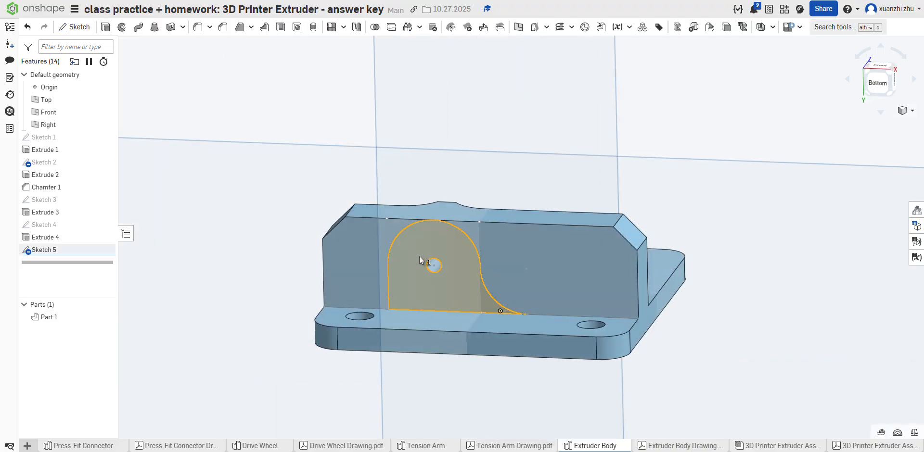
click(433, 265)
click(433, 266)
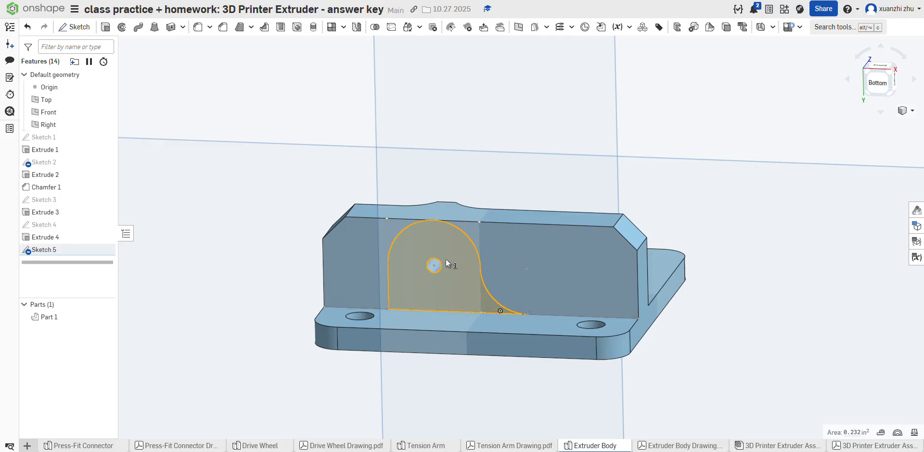
click(103, 33)
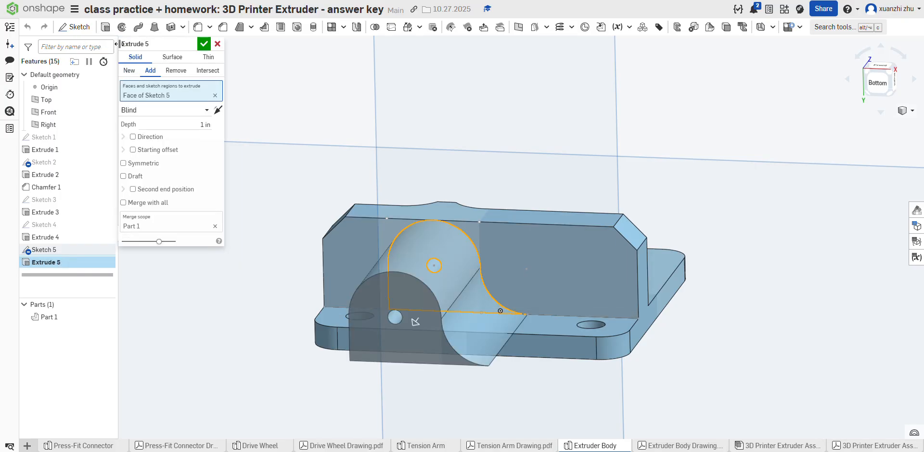
click(201, 126)
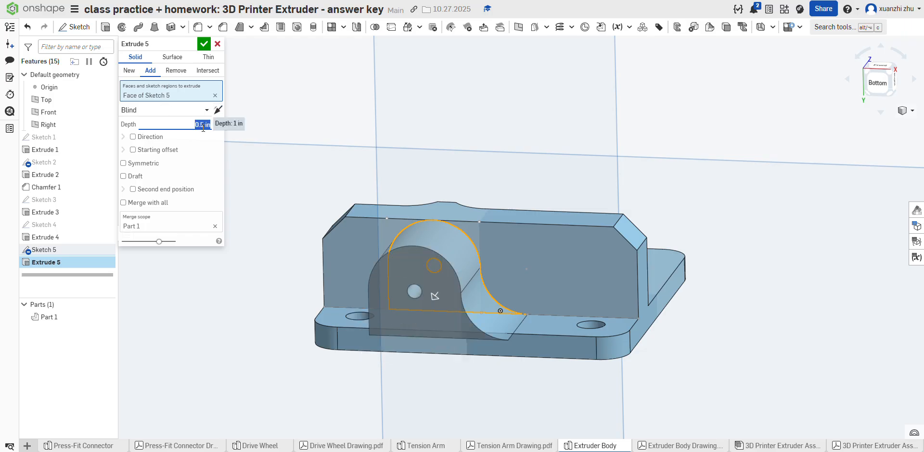
click(192, 110)
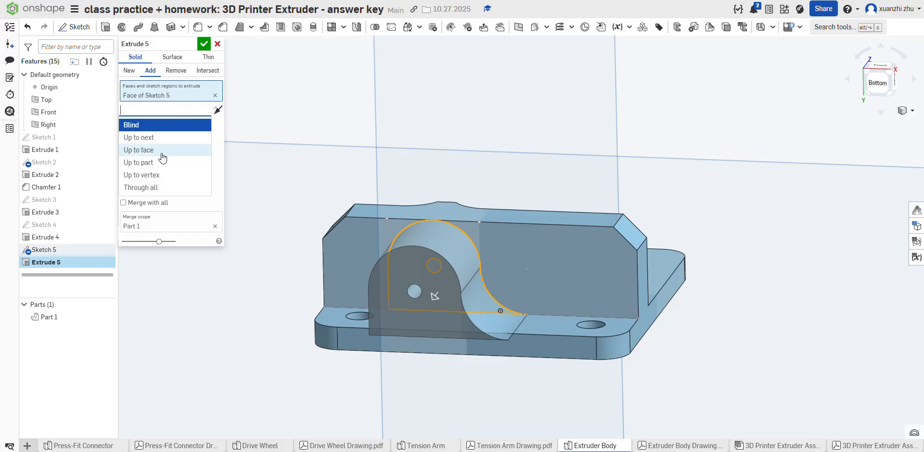
click(152, 151)
click(544, 347)
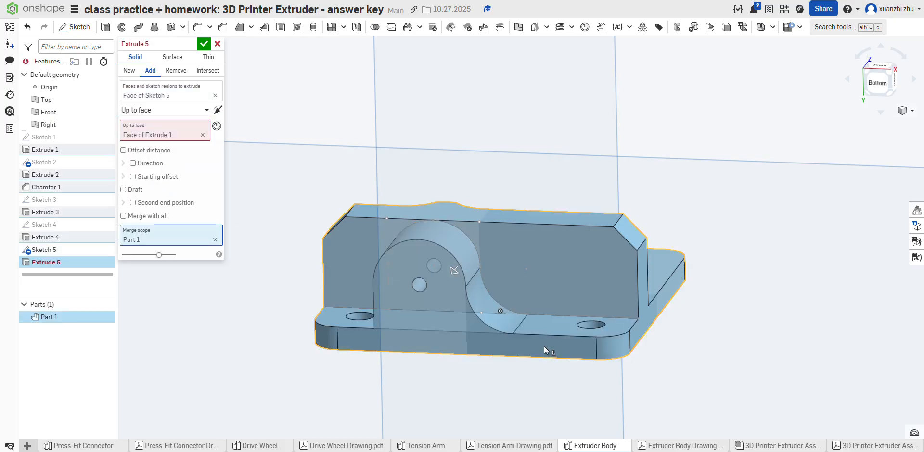
click(204, 45)
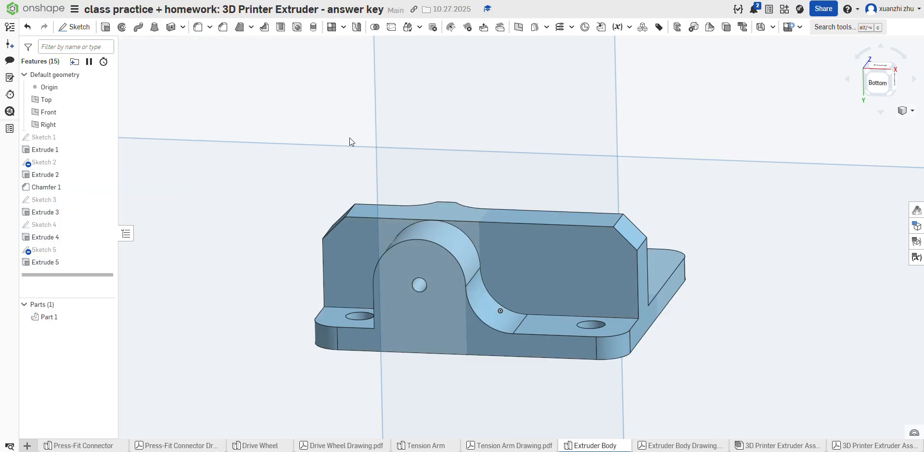
Step: Consult the Extruder Body drawing and sketch a point at the small hole's centre on the end face of the arched feature
right_drag(350, 138, 529, 337)
click(653, 447)
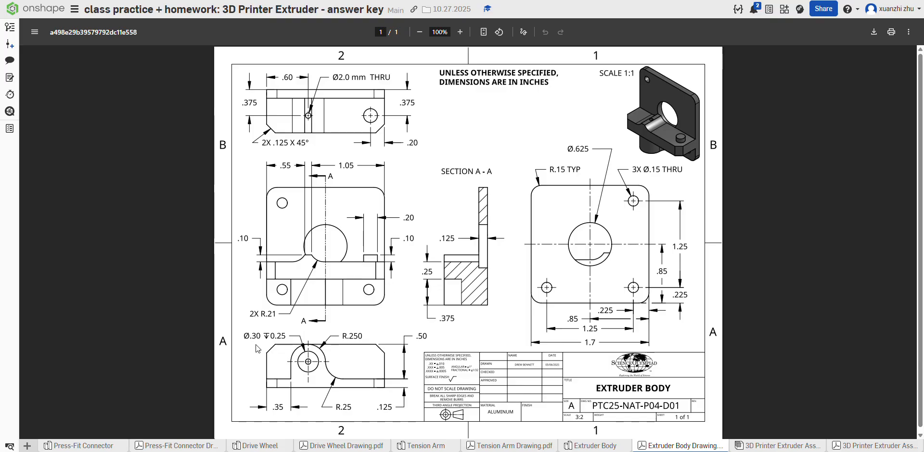
click(583, 447)
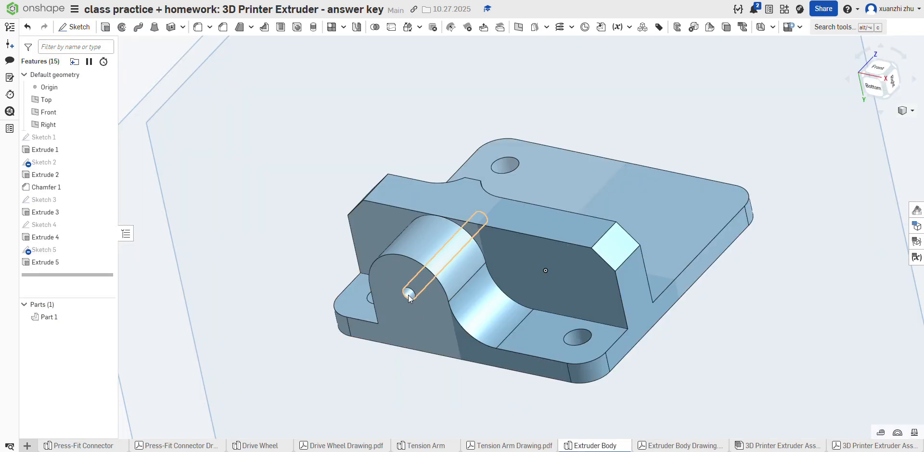
click(72, 29)
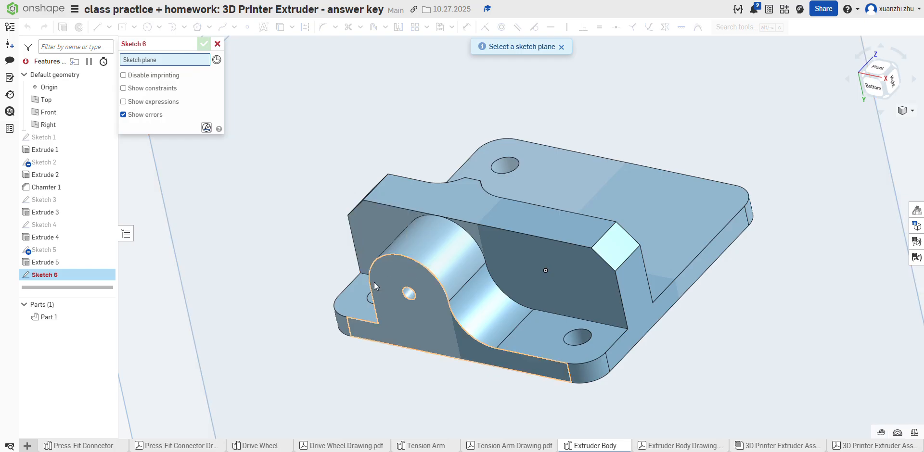
click(385, 288)
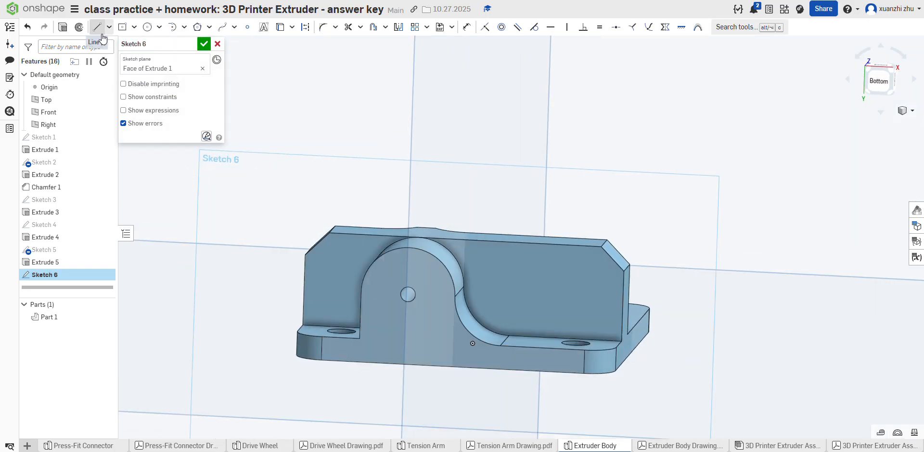
click(246, 26)
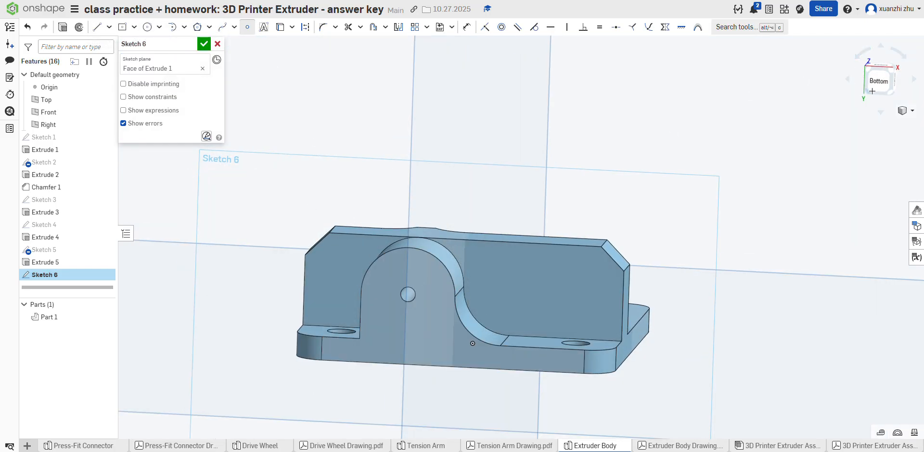
key(n)
scroll(503, 218, up, 5)
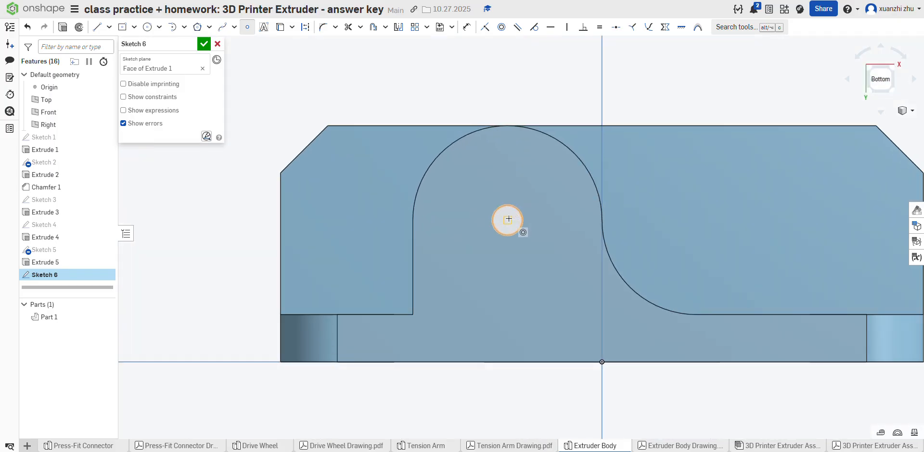
click(508, 222)
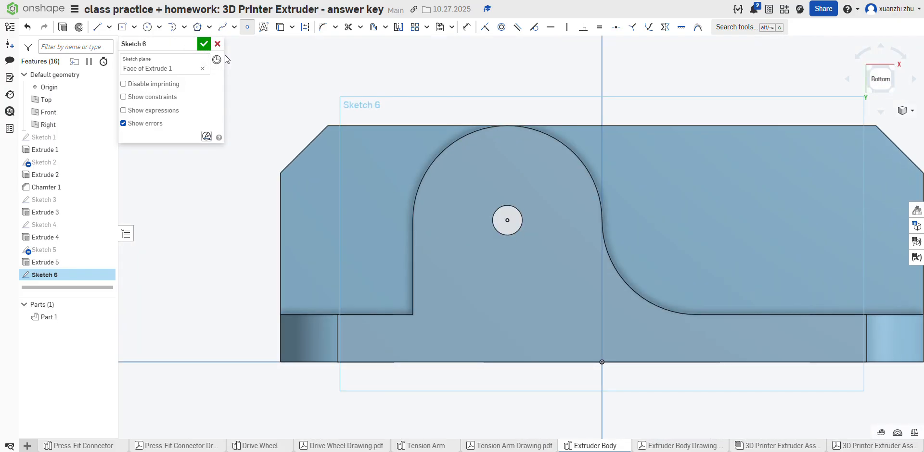
right_drag(508, 221, 347, 84)
click(204, 44)
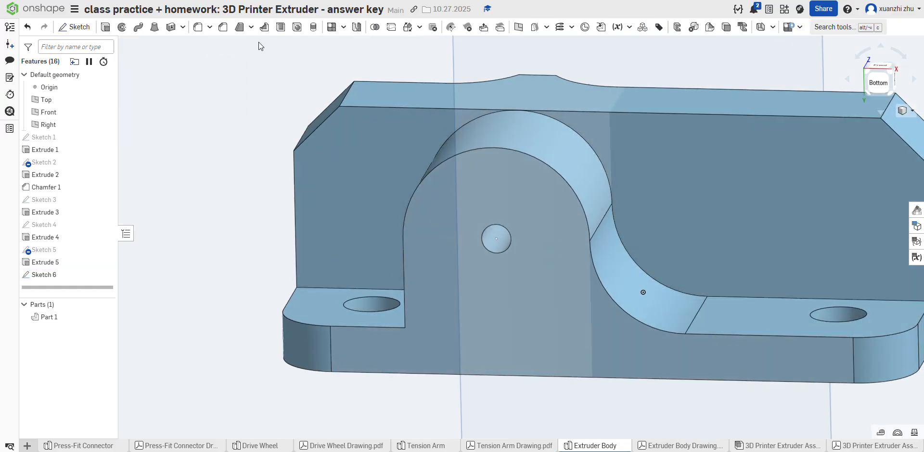
Step: Start a simple drilled hole at the sketched point and, following the drawing, set its diameter to 0.3 in
click(496, 239)
click(138, 72)
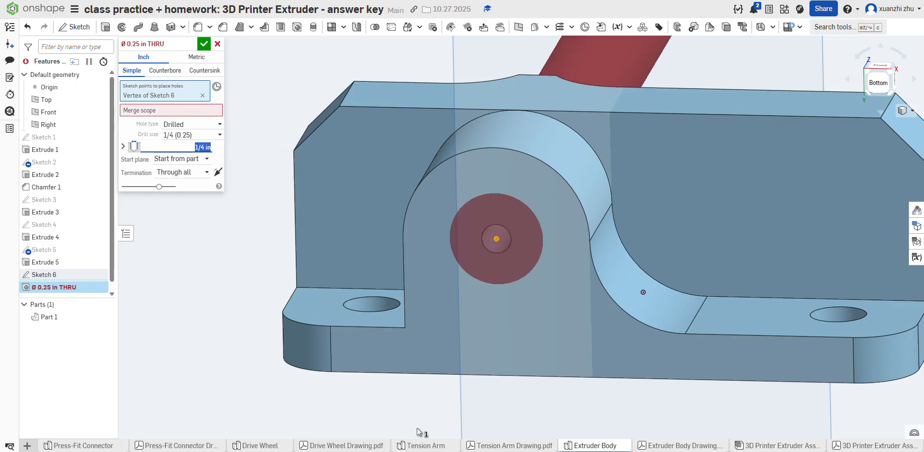
click(654, 443)
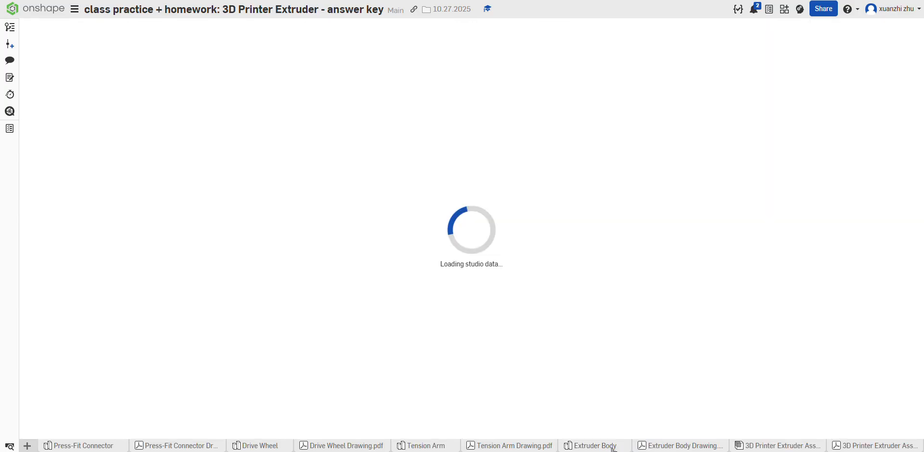
mouse_move(611, 448)
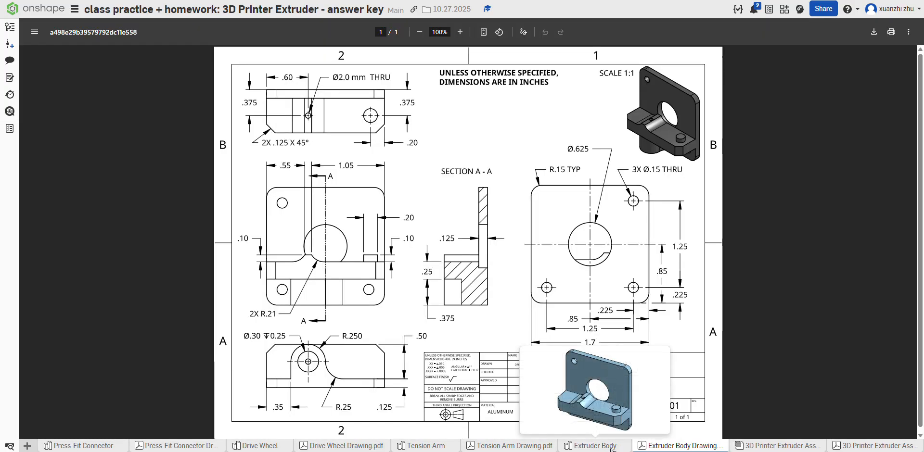
click(596, 446)
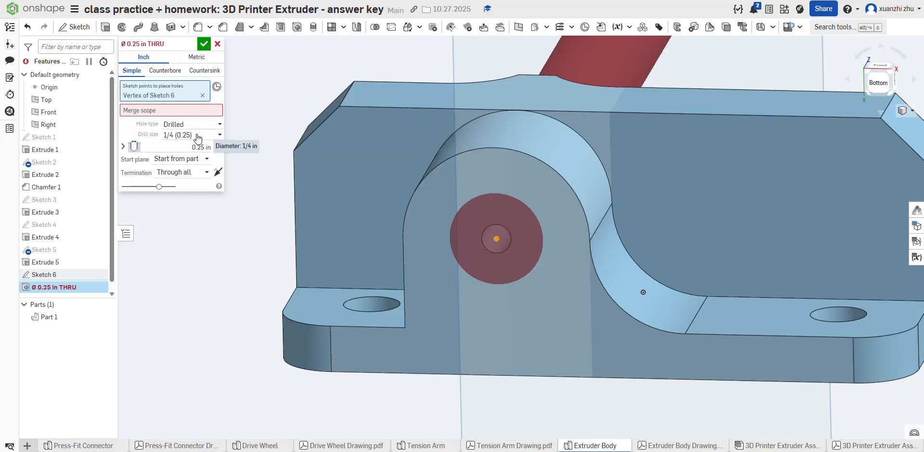
click(197, 145)
text(0.3)
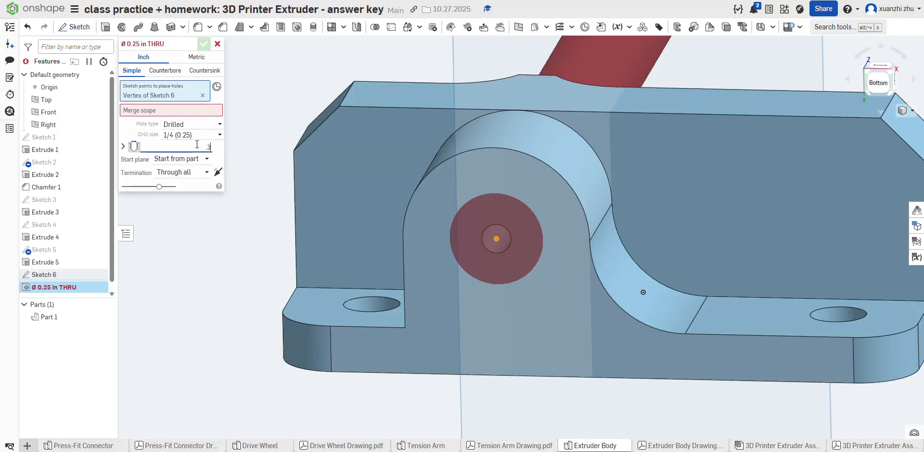
key(Return)
click(185, 135)
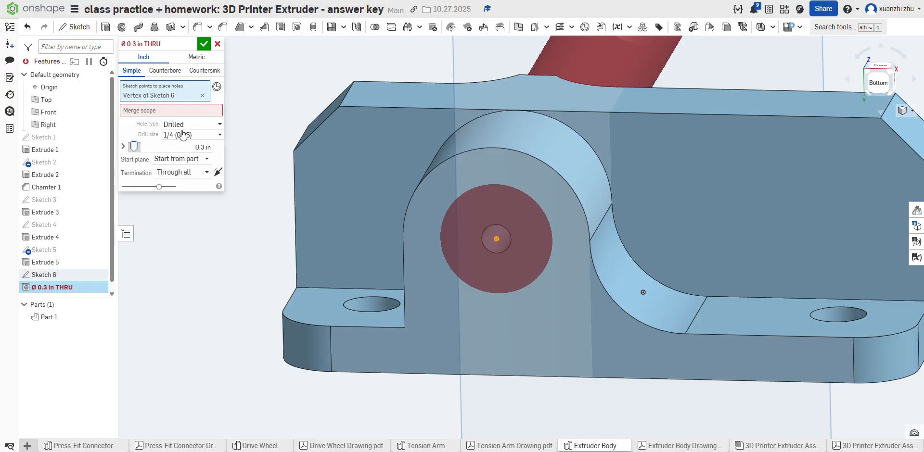
click(187, 124)
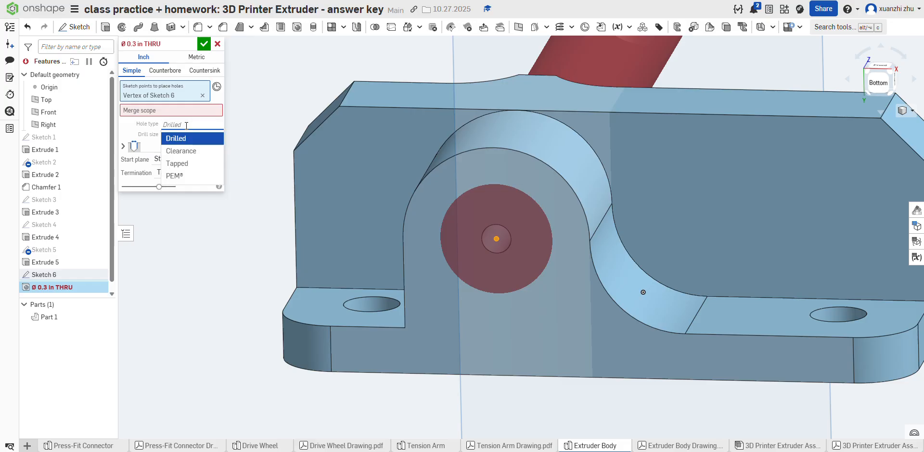
click(149, 146)
Step: Set the hole's termination to Blind with a depth of 0.25 in and check it against the Extruder Body drawing
click(185, 172)
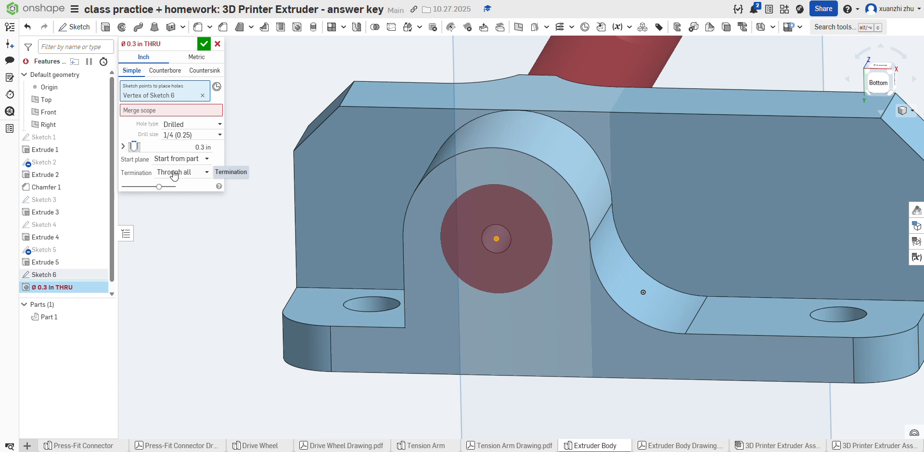
click(177, 188)
click(184, 185)
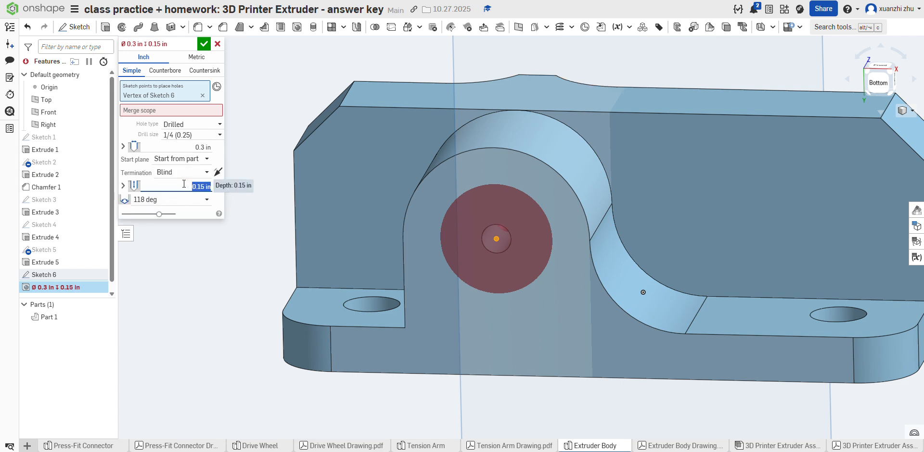
key(BackSpace)
key(Return)
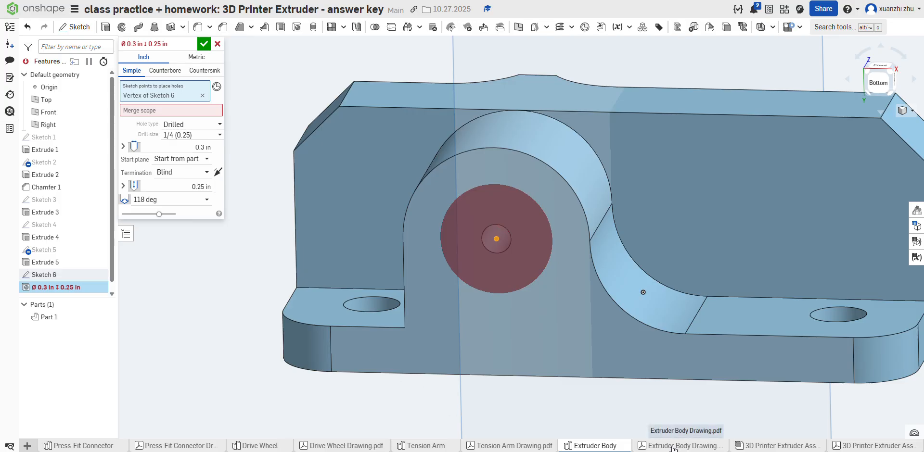
click(708, 446)
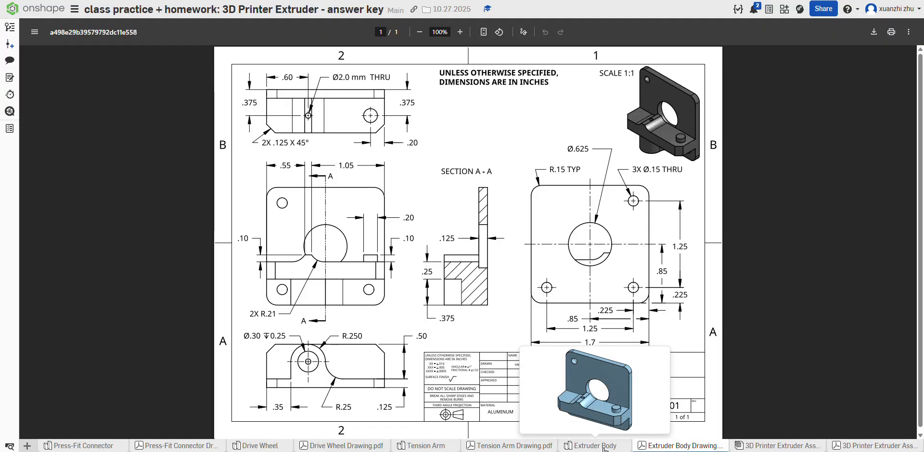
click(604, 449)
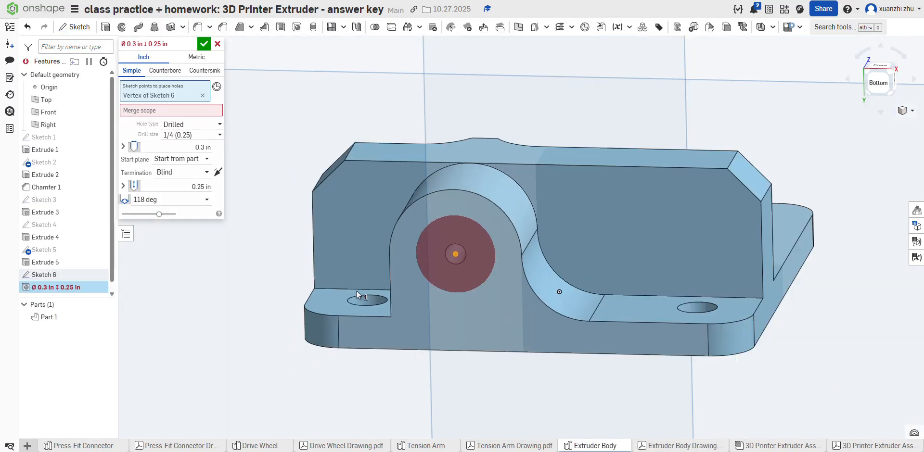
Step: Set the hole's merge scope to the extruder body, reopening the feature to add the part, and finish the hole
scroll(461, 302, up, 5)
right_drag(462, 299, 449, 286)
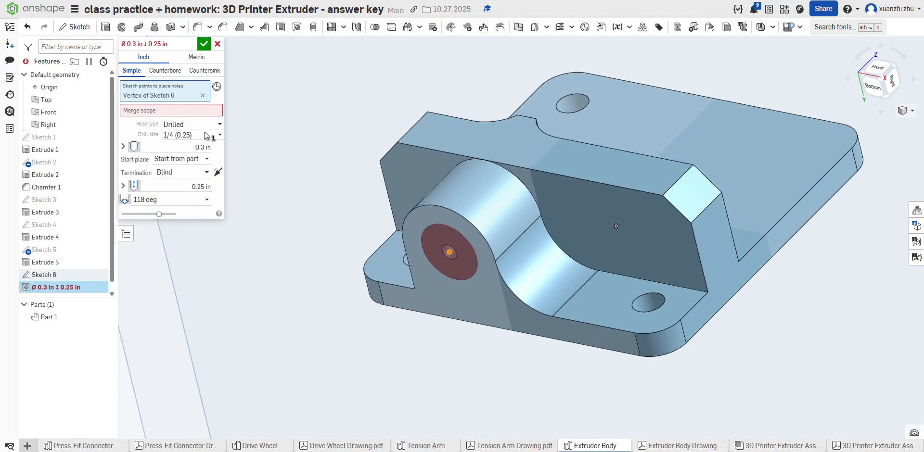
click(176, 111)
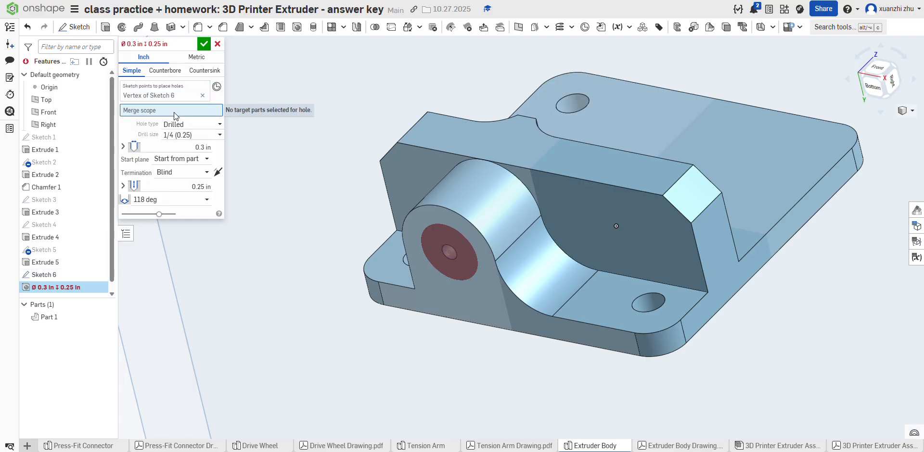
click(204, 44)
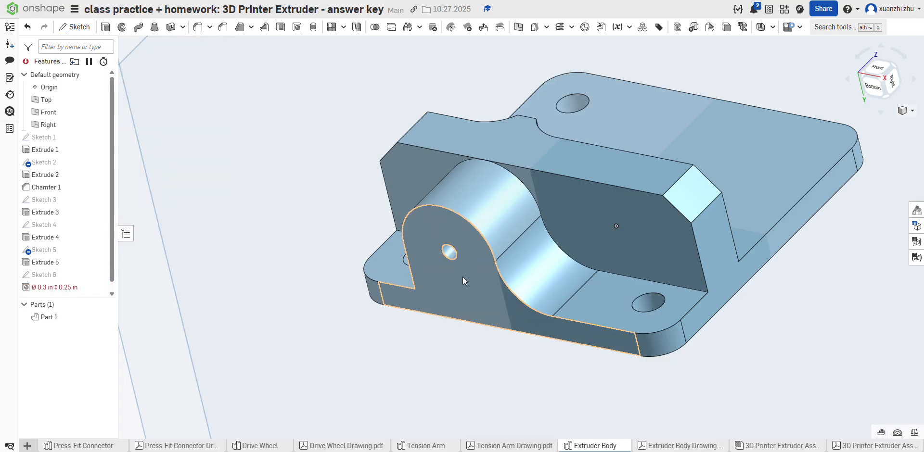
right_click(60, 289)
click(106, 312)
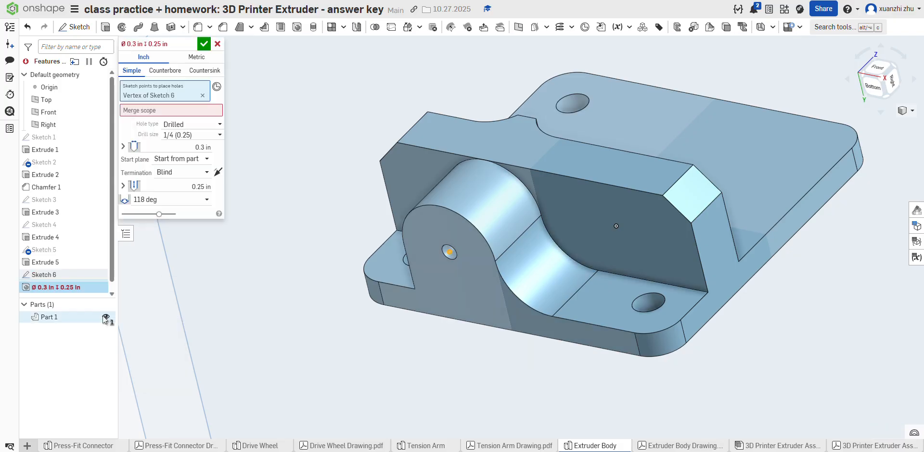
click(150, 111)
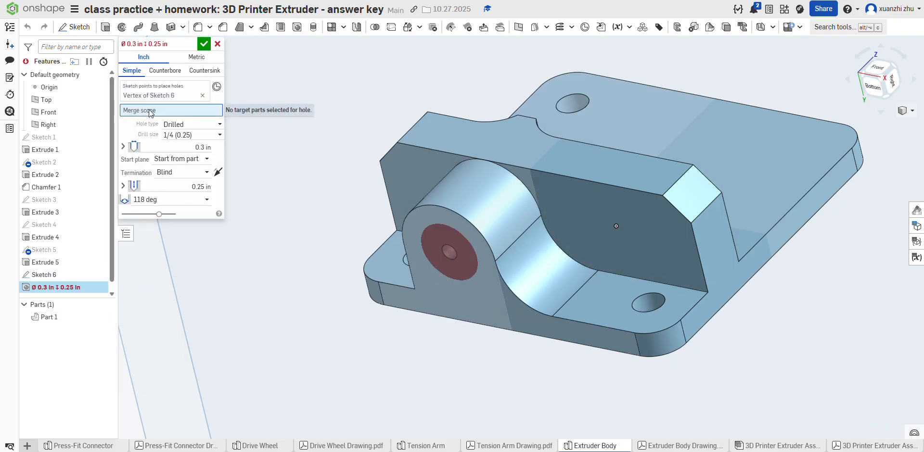
click(463, 260)
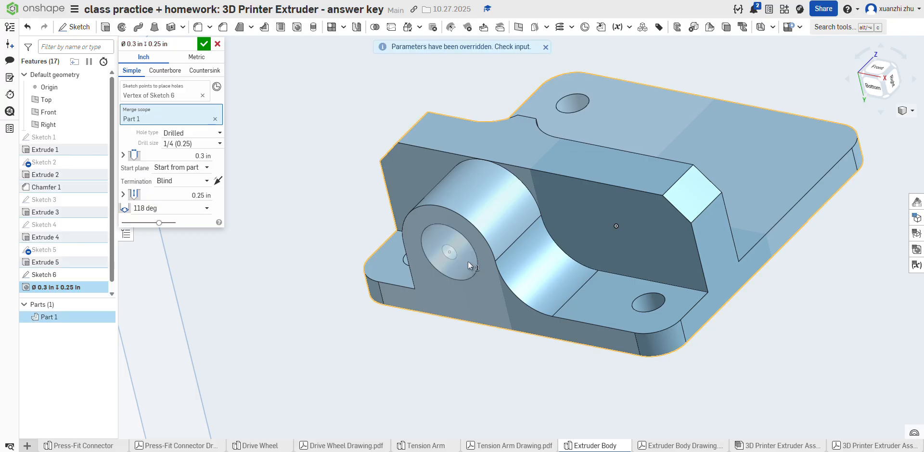
click(204, 44)
Step: Reopen the 0.3 in blind hole on the arched feature, set its tip angle to Flat and accept the change
right_drag(481, 342, 479, 294)
right_click(53, 289)
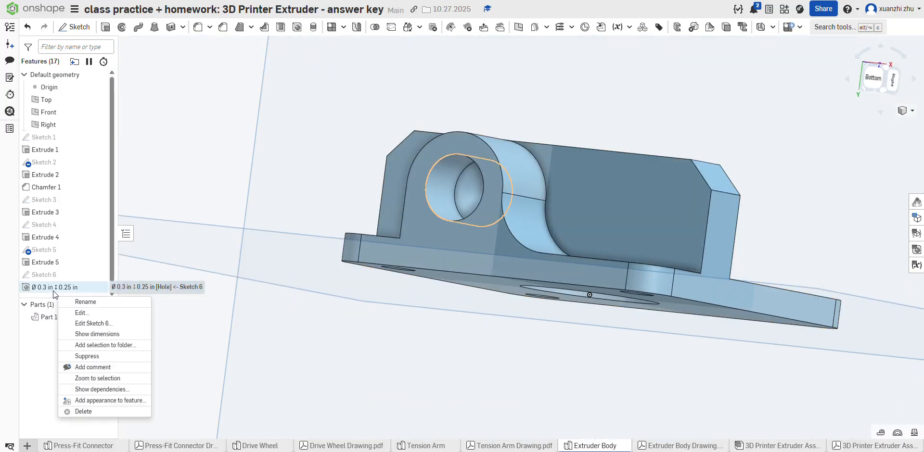
click(99, 314)
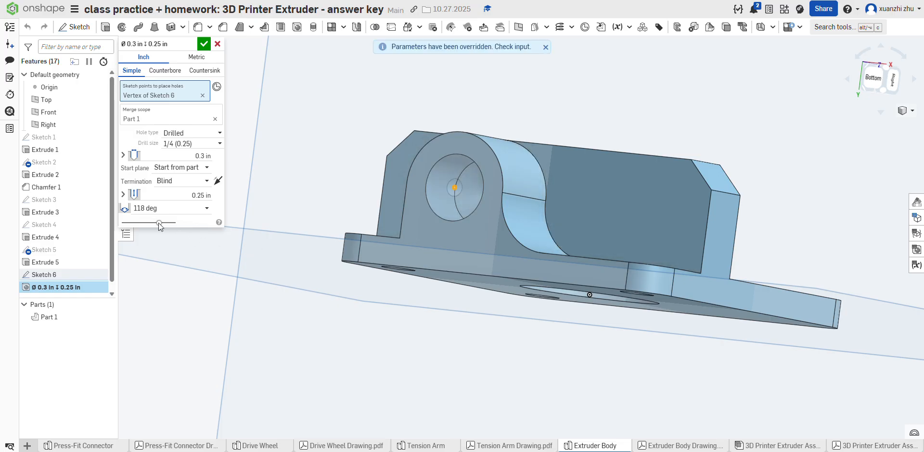
click(146, 207)
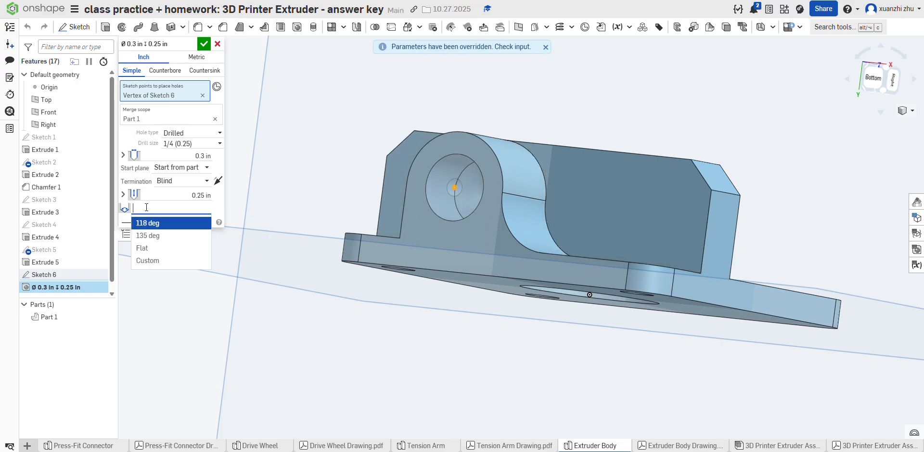
click(155, 252)
right_drag(203, 258, 336, 281)
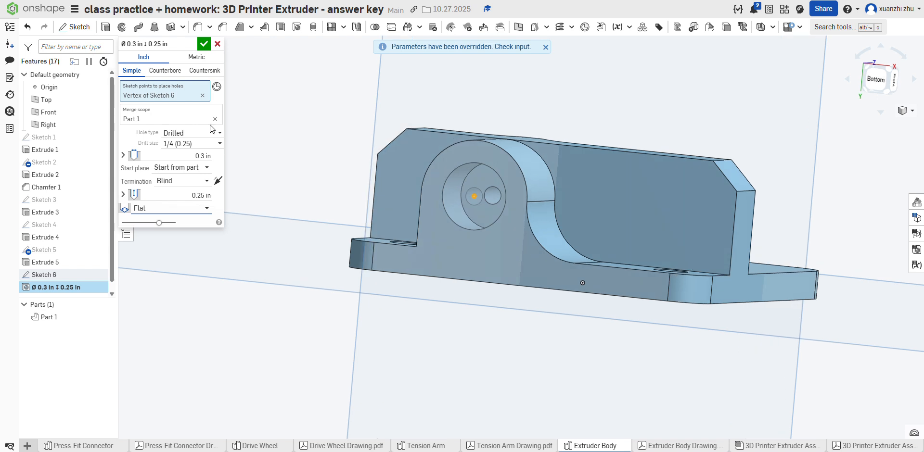
click(204, 44)
right_drag(445, 209, 454, 249)
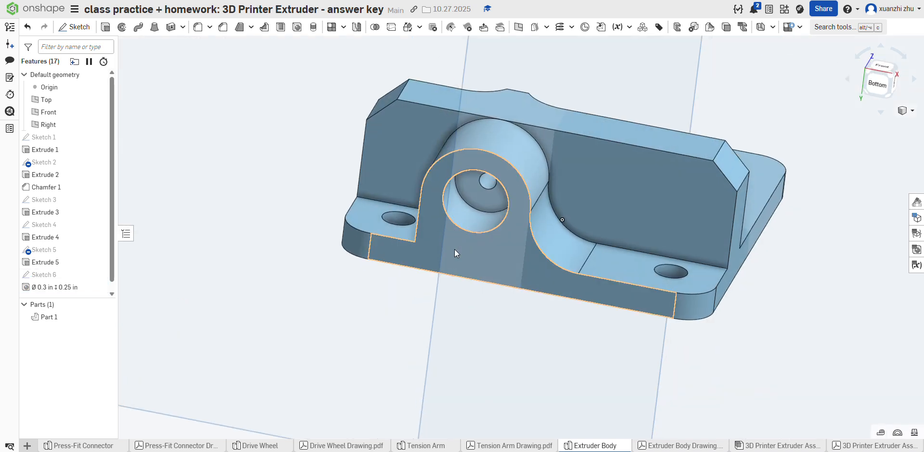
Step: Compare the finished extruder body with the Extruder Body drawing from several sides and look up the material it specifies
click(658, 447)
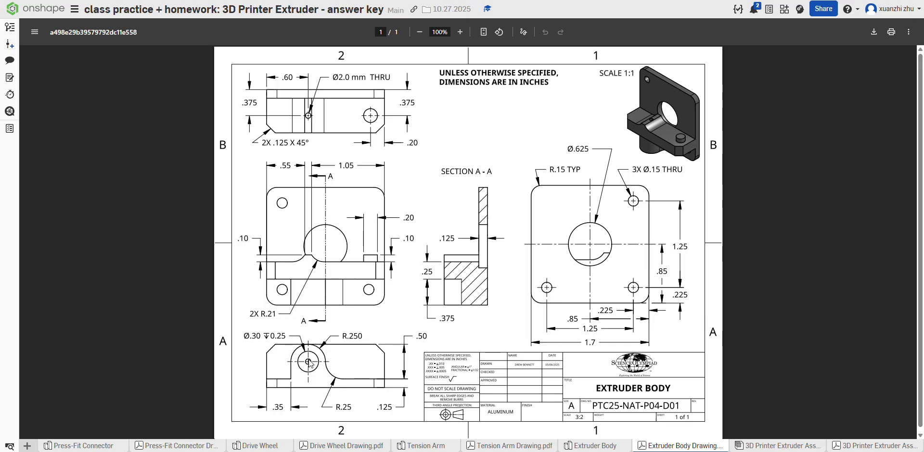
click(569, 446)
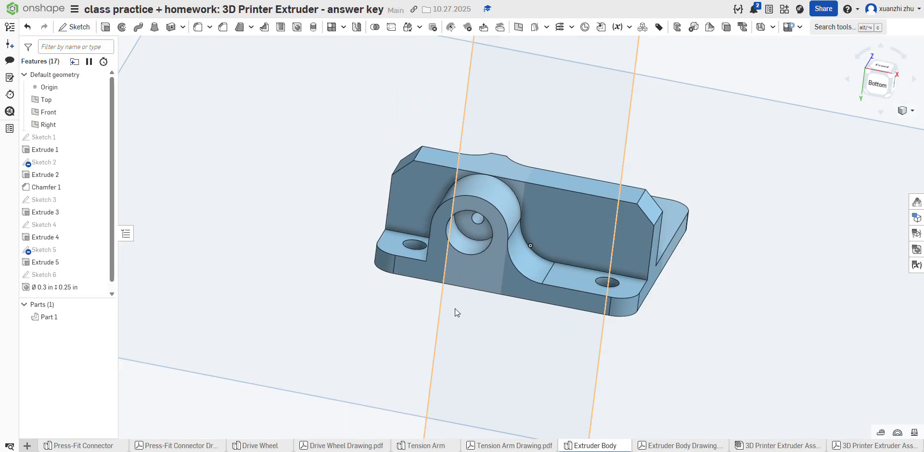
scroll(512, 388, down, 1)
scroll(413, 188, down, 3)
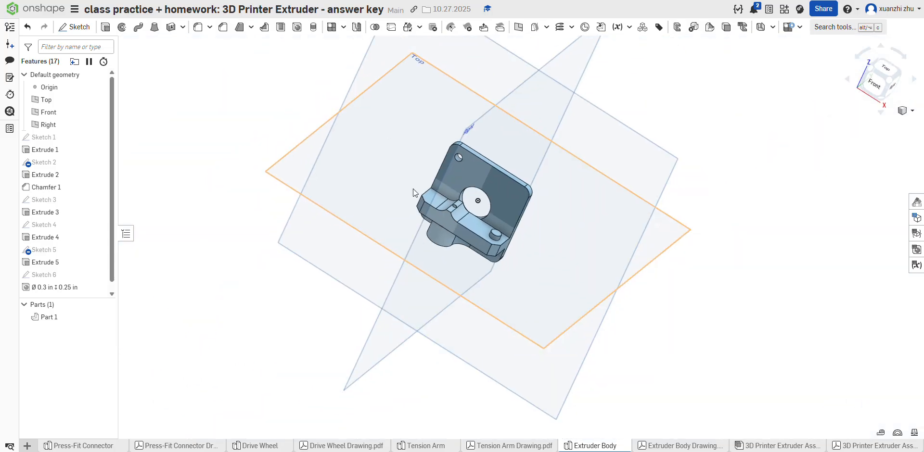
scroll(429, 203, up, 3)
right_drag(511, 279, 465, 390)
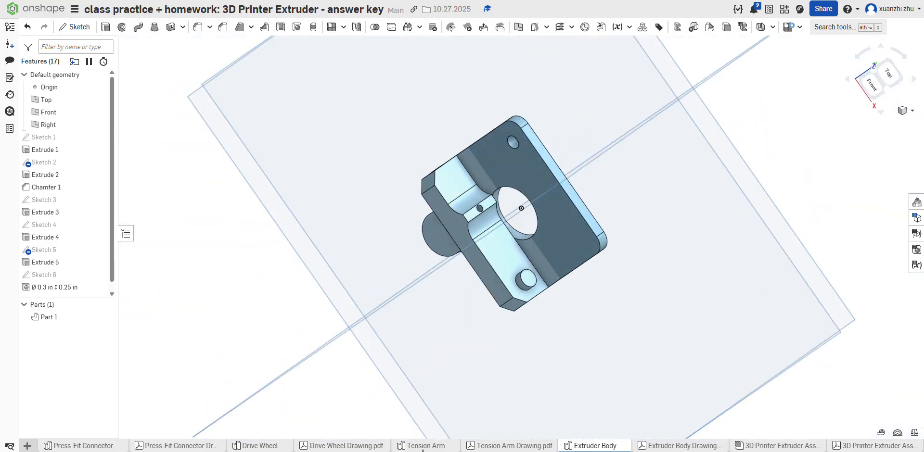
click(422, 446)
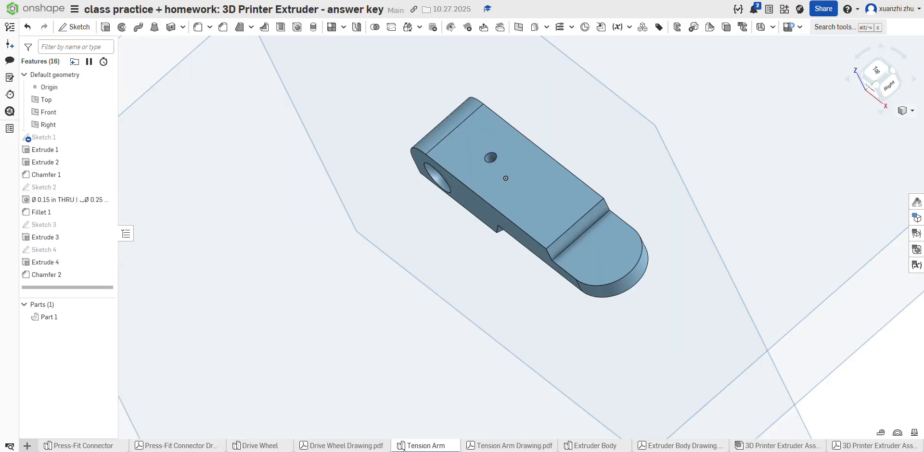
right_click(72, 320)
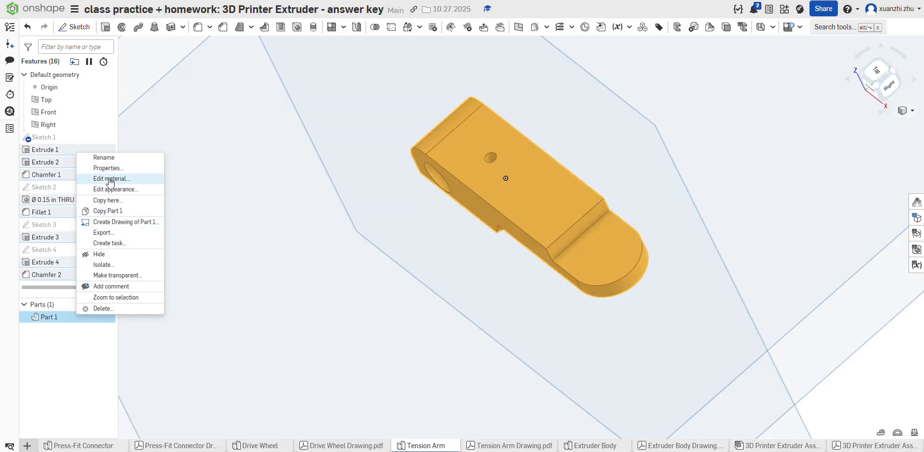
click(638, 443)
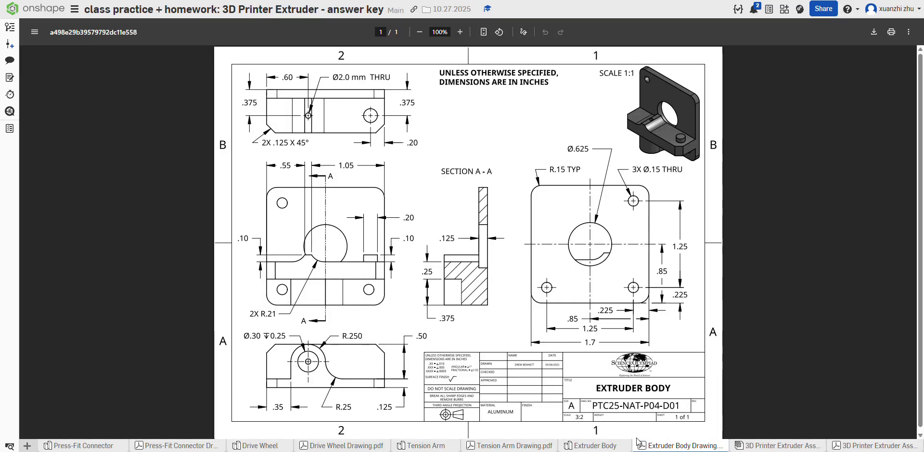
mouse_move(595, 449)
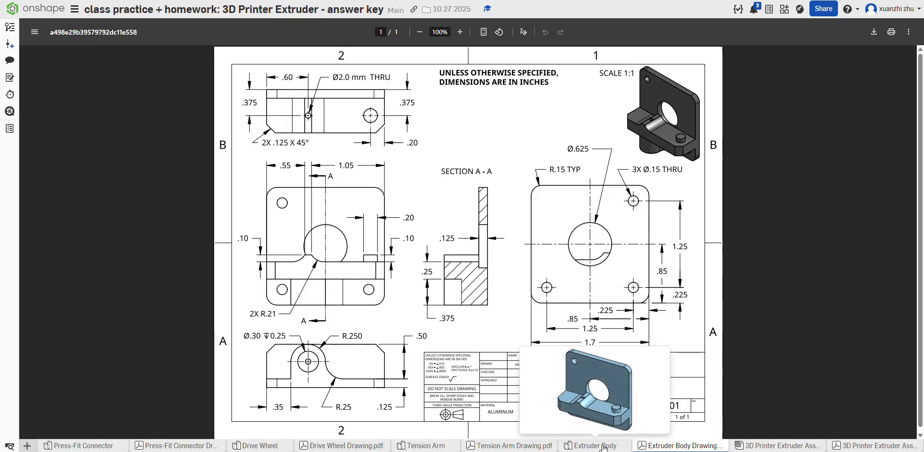
click(593, 448)
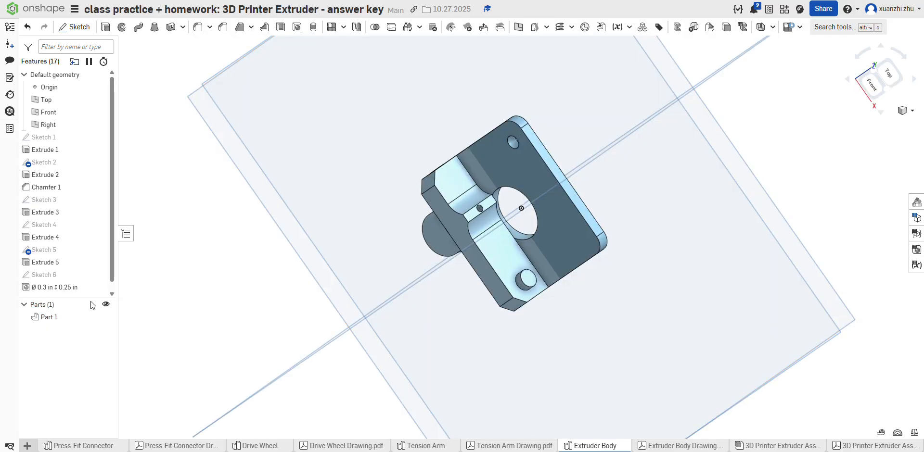
Step: Assign Aluminum from the Onshape Material Library to the extruder body part
right_click(83, 317)
click(107, 178)
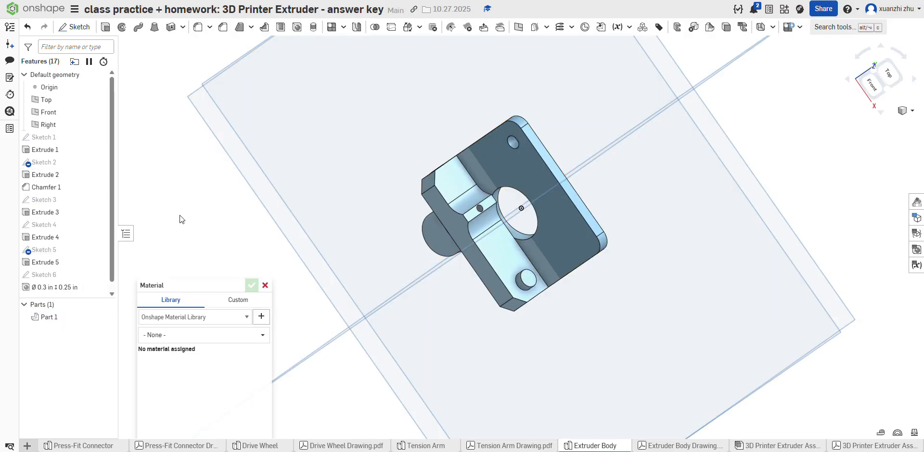
click(198, 335)
text(al)
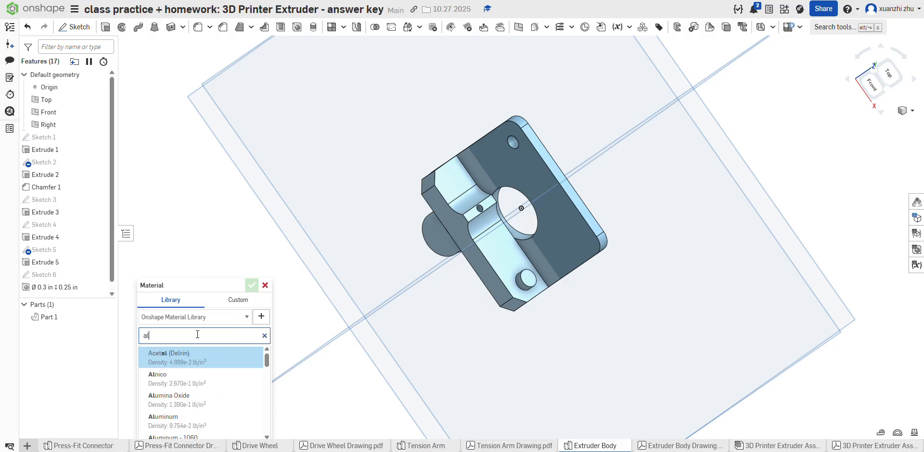
text(uminum)
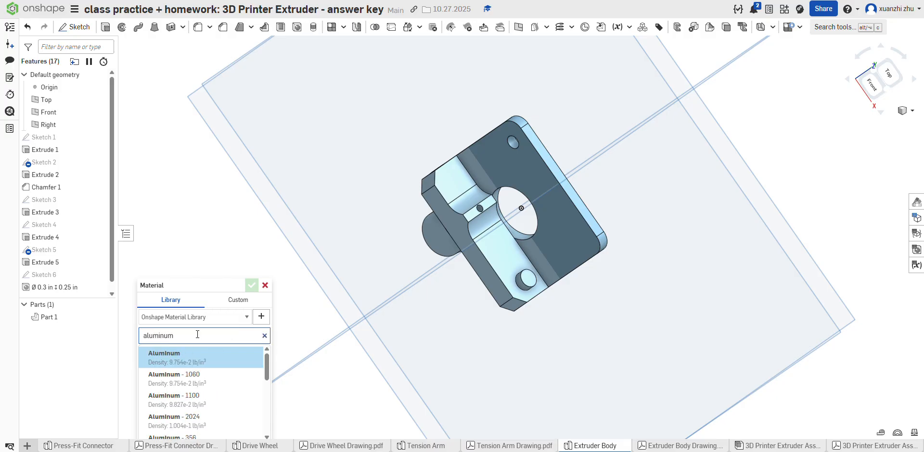
click(195, 356)
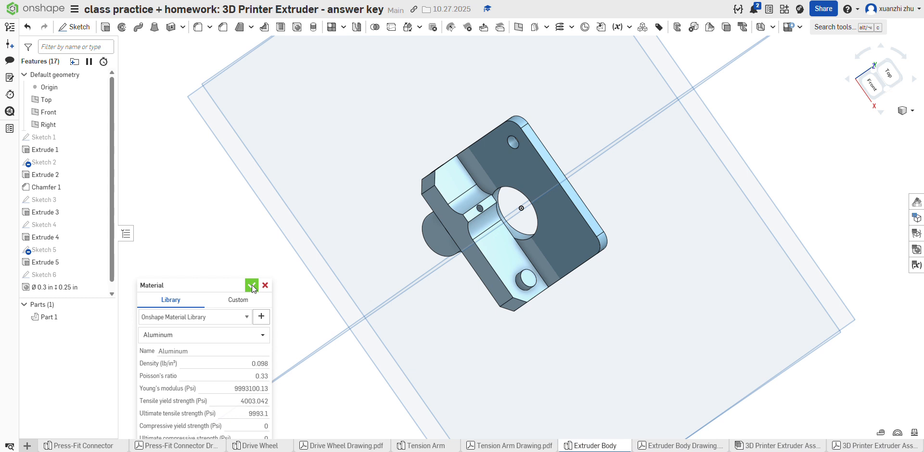
click(251, 286)
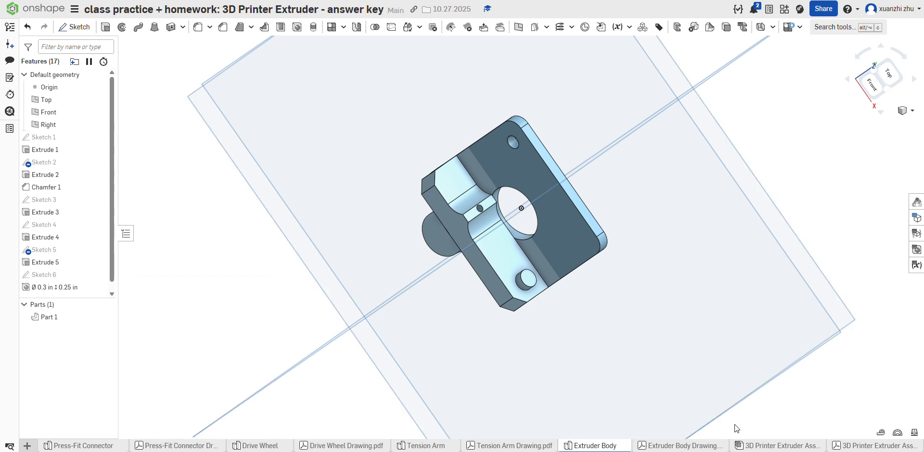
Step: Open the 3D printer extruder assembly and look over the parts already provided in it
click(782, 442)
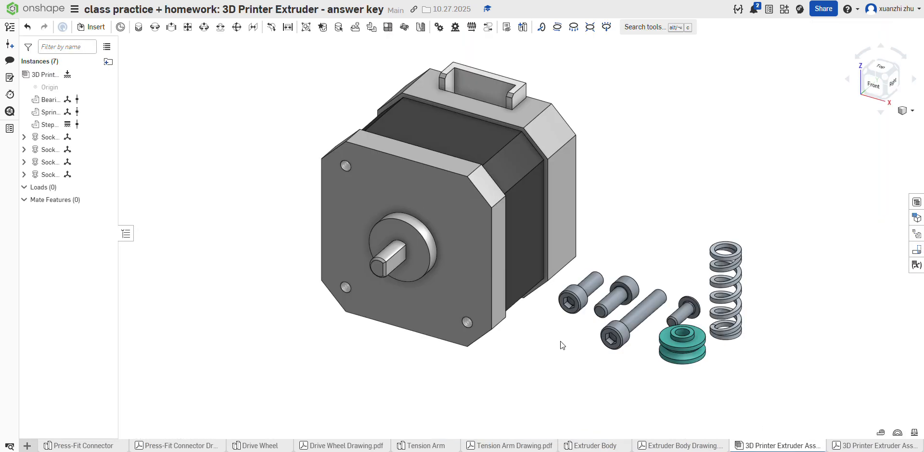
scroll(419, 341, down, 3)
scroll(440, 318, up, 3)
scroll(434, 224, down, 3)
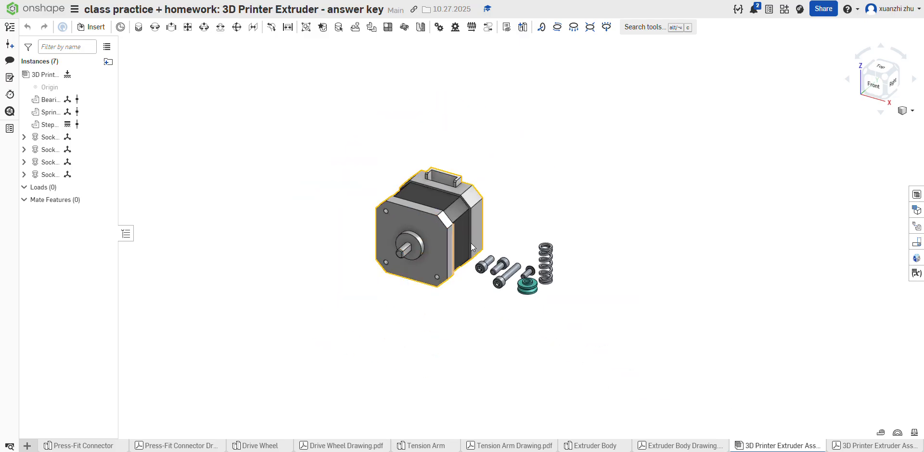
Step: Examine the exploded view, parts list and section views with mating notes in the 3D printer extruder assembly drawing
click(873, 446)
scroll(432, 273, down, 10)
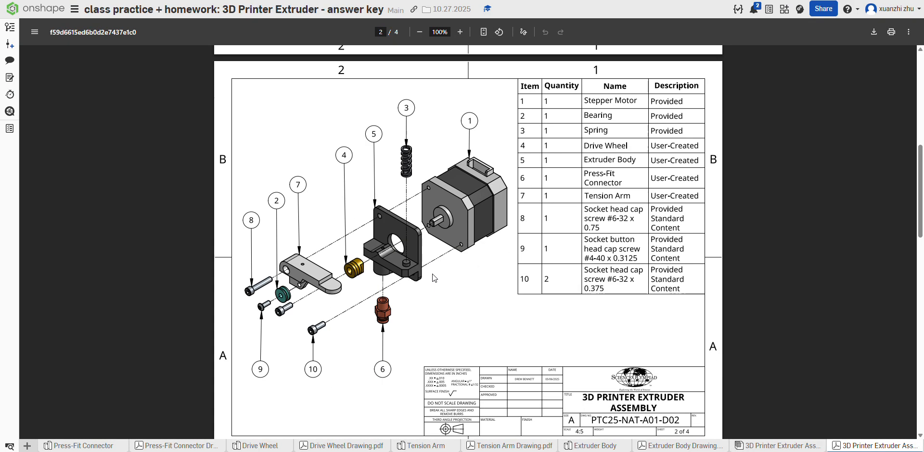
scroll(433, 273, up, 5)
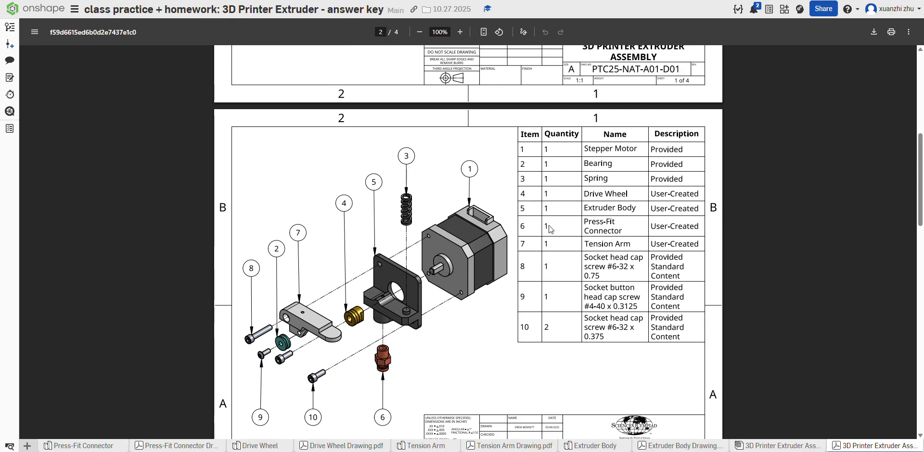
scroll(550, 230, down, 3)
scroll(488, 237, up, 2)
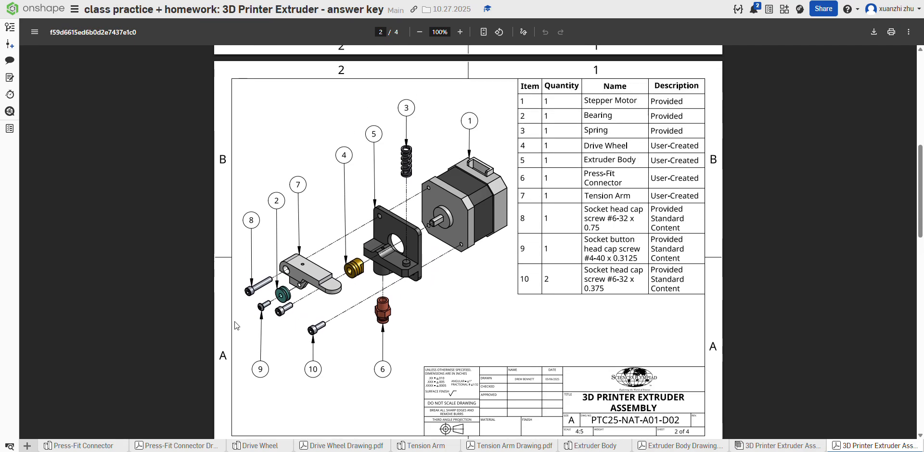
scroll(399, 303, down, 7)
scroll(394, 303, up, 5)
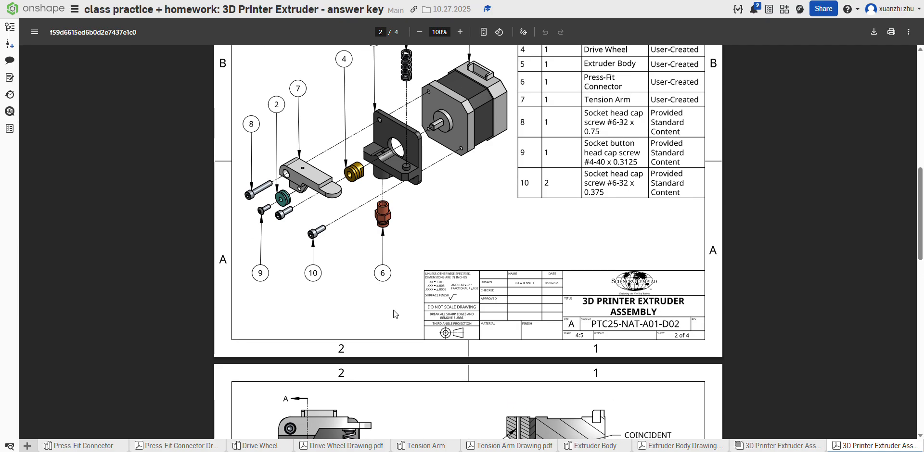
scroll(391, 314, down, 4)
scroll(391, 315, down, 1)
scroll(438, 331, down, 3)
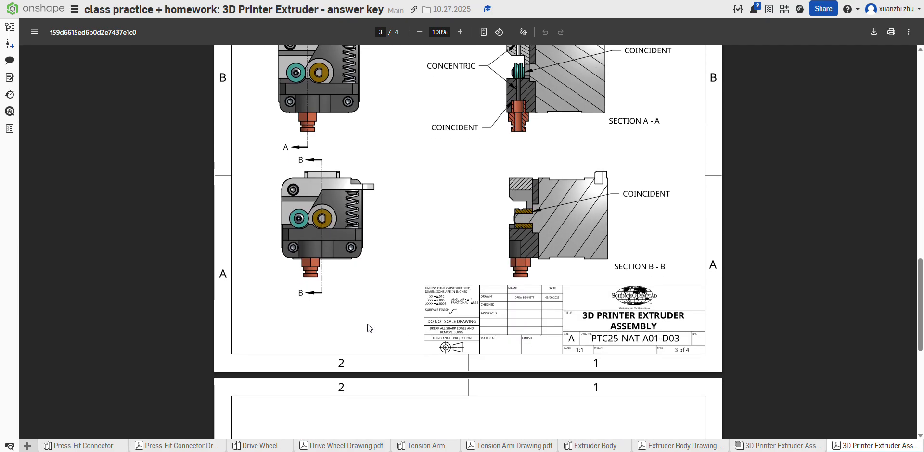
scroll(415, 319, up, 8)
scroll(417, 323, up, 2)
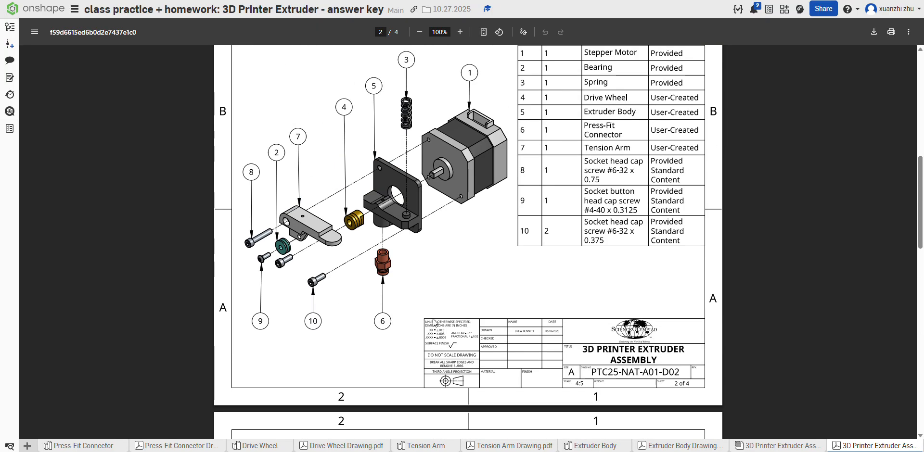
scroll(432, 325, down, 1)
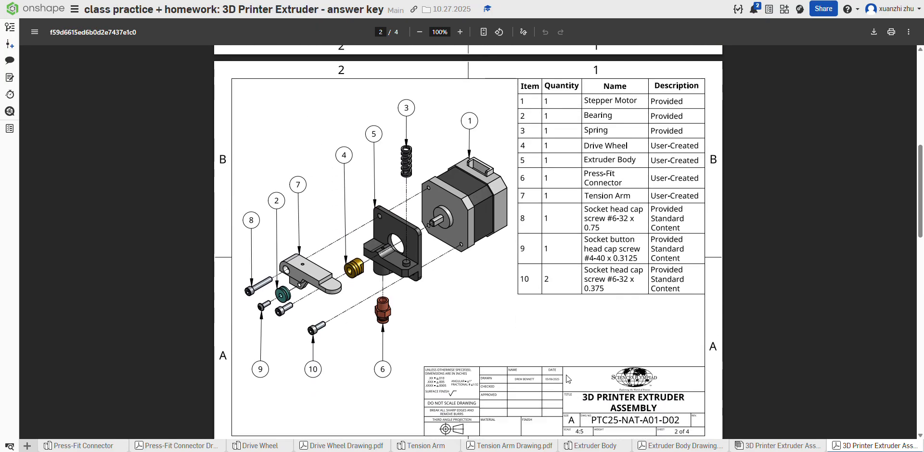
Step: Study the assembled views on sheet 1 of the assembly drawing and compare them with the exploded view on sheet 2
mouse_move(745, 448)
scroll(469, 207, up, 3)
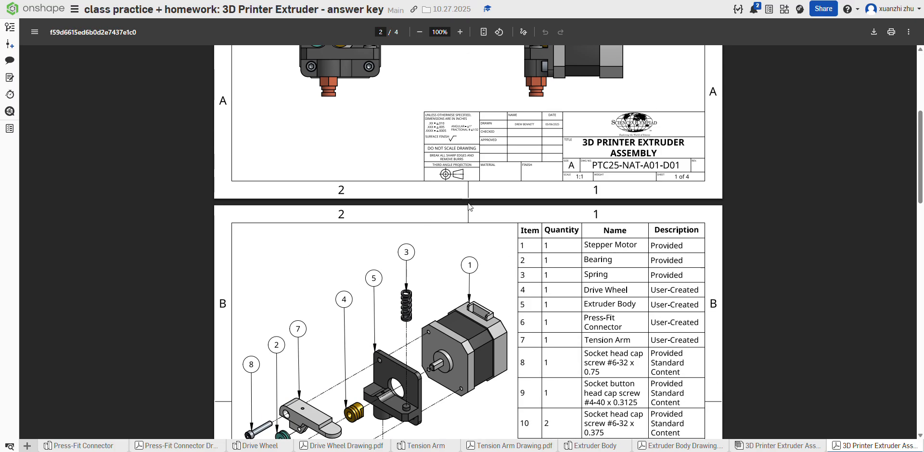
scroll(469, 206, up, 5)
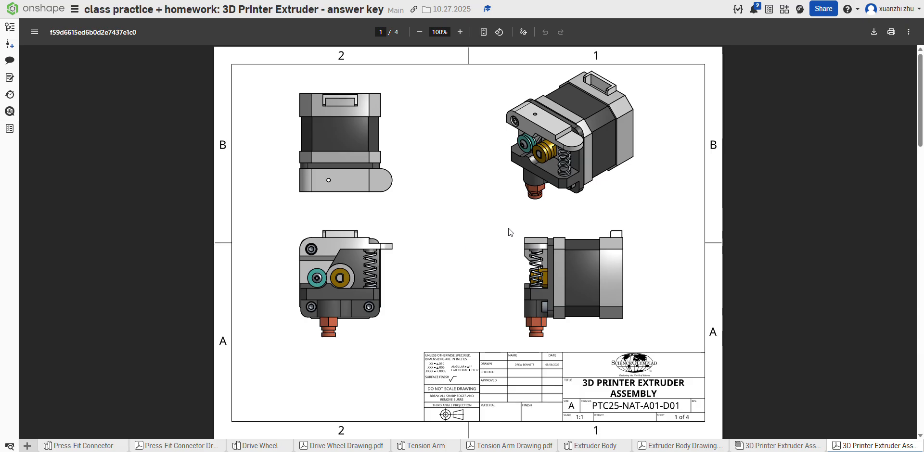
scroll(425, 241, down, 2)
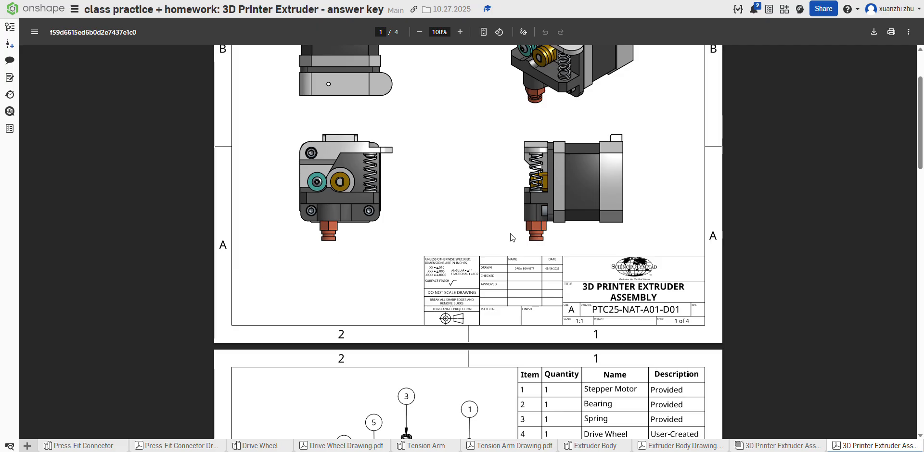
scroll(363, 251, up, 2)
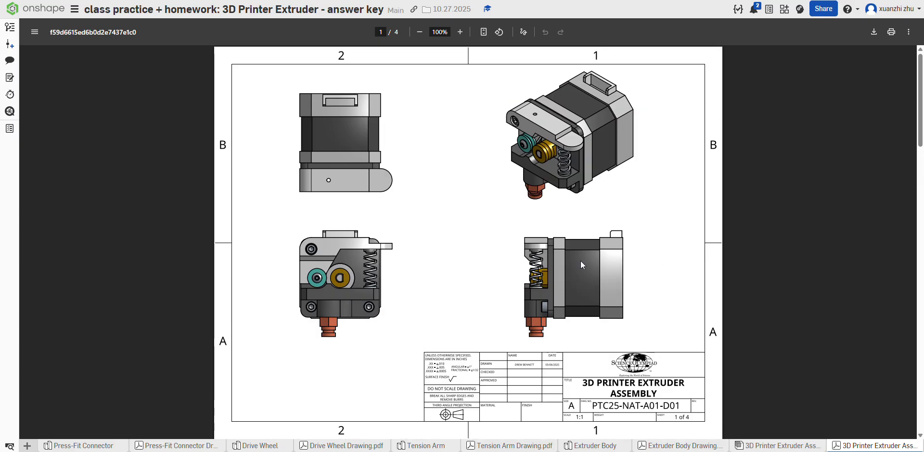
scroll(513, 274, down, 5)
scroll(513, 272, up, 3)
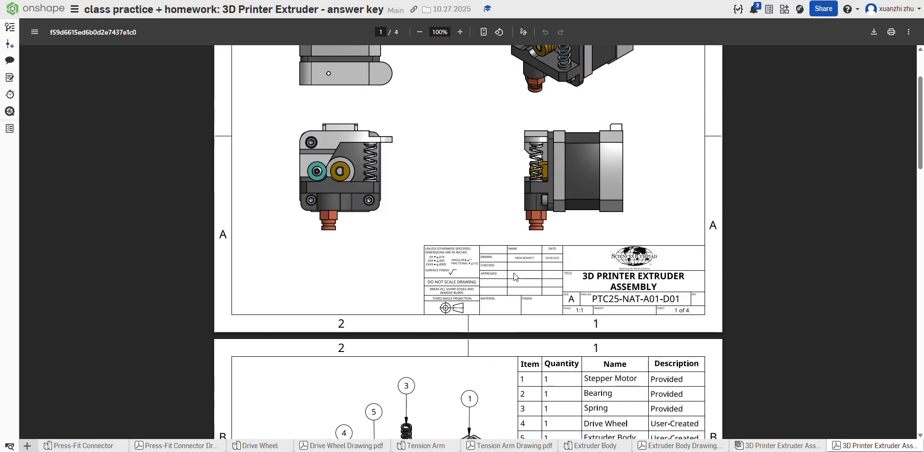
scroll(492, 271, down, 5)
scroll(433, 276, down, 1)
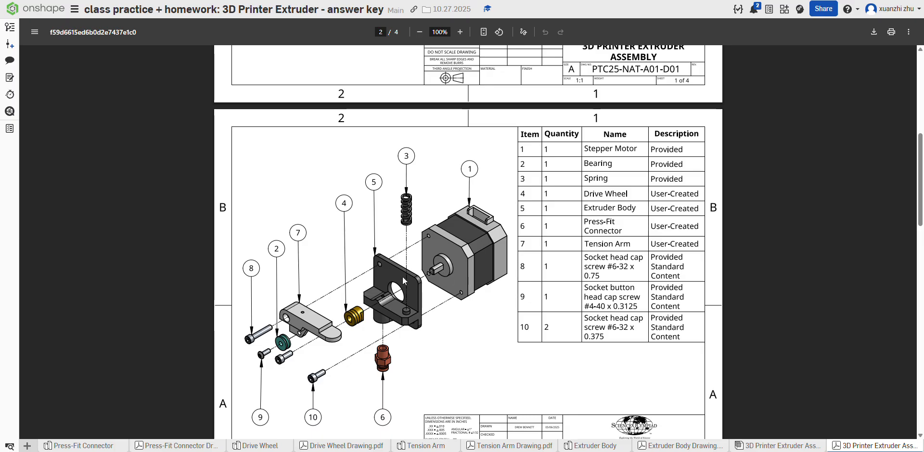
scroll(409, 293, down, 3)
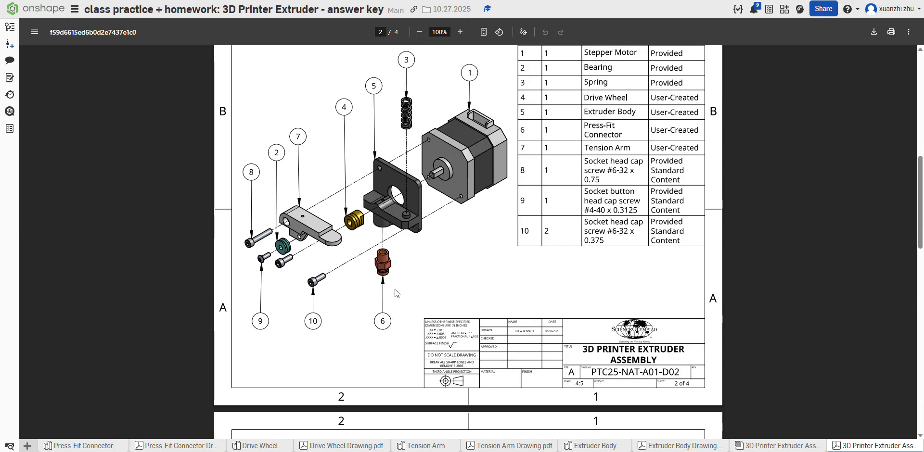
Step: Insert the drive wheel, extruder body, press-fit connector and tension arm into the 3D printer extruder assembly
click(777, 446)
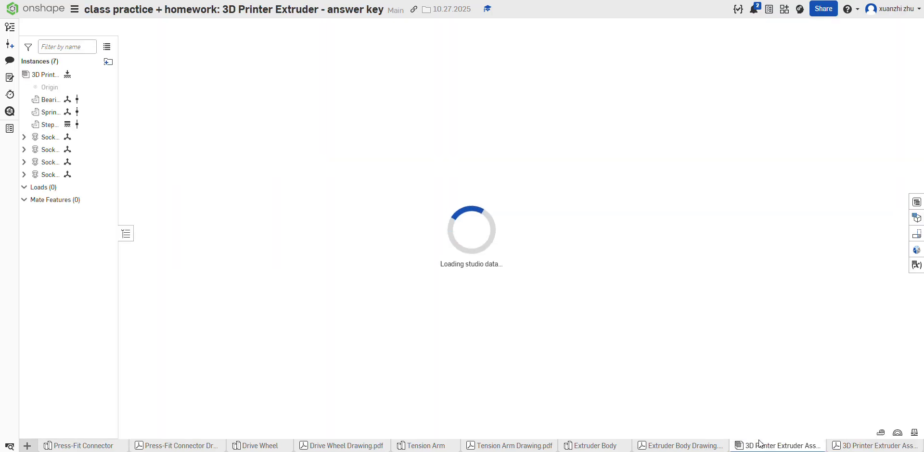
click(91, 27)
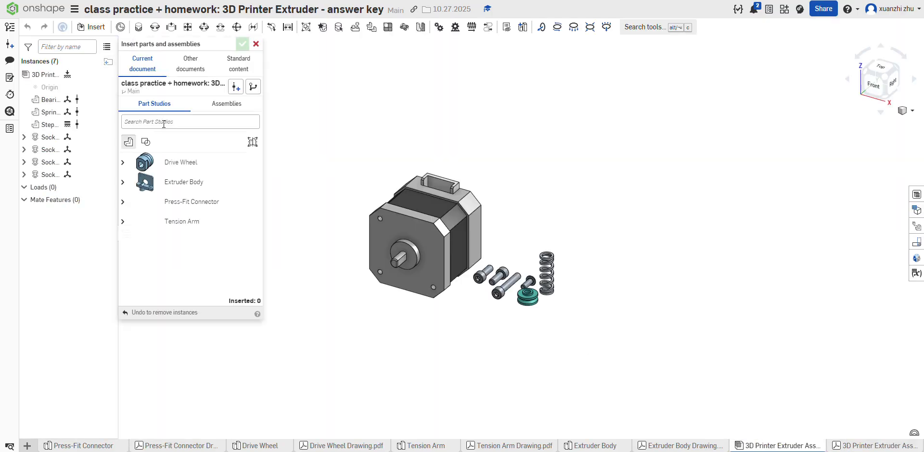
click(181, 162)
click(331, 123)
click(202, 182)
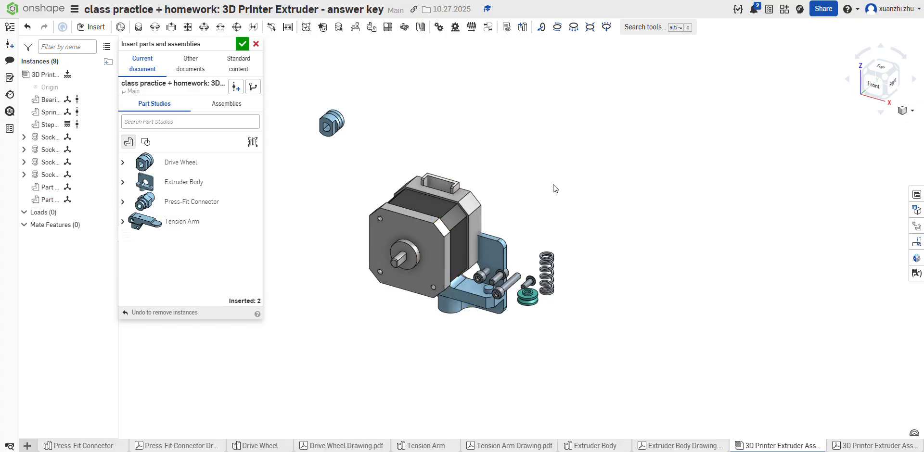
click(541, 203)
click(204, 203)
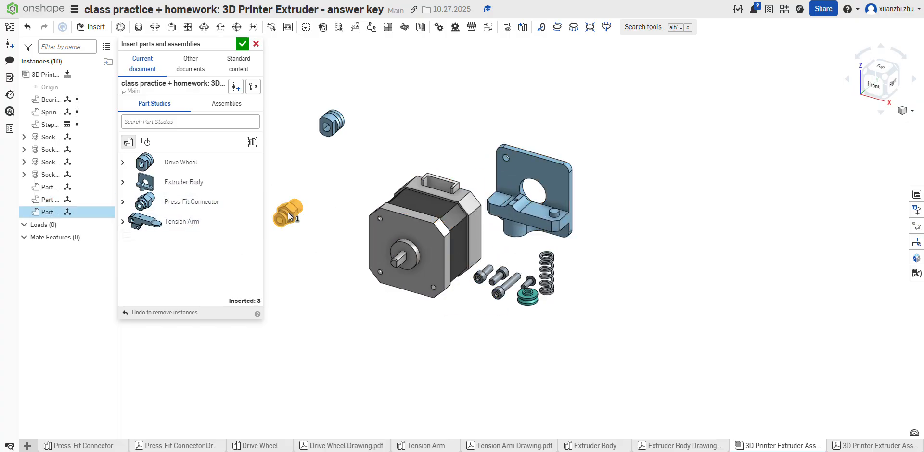
click(288, 213)
click(212, 228)
click(284, 286)
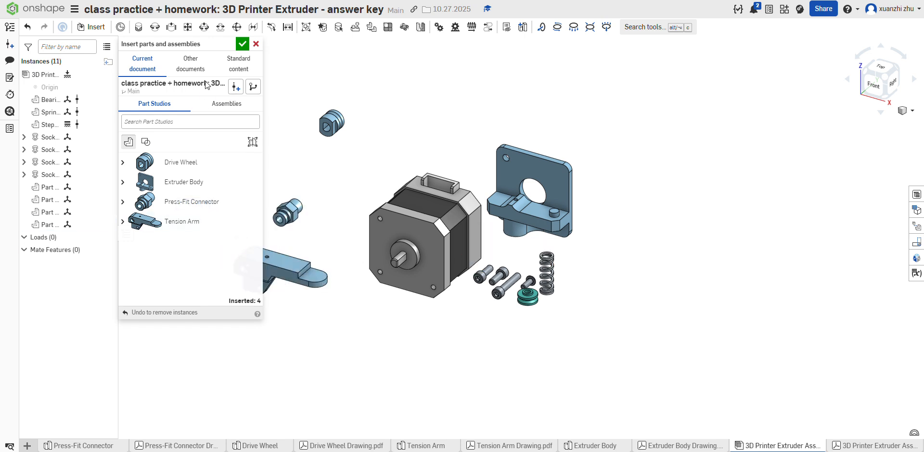
click(242, 43)
Step: Fasten the extruder body's large circular opening concentrically to the round boss on the stepper motor's front face
right_drag(443, 173, 380, 157)
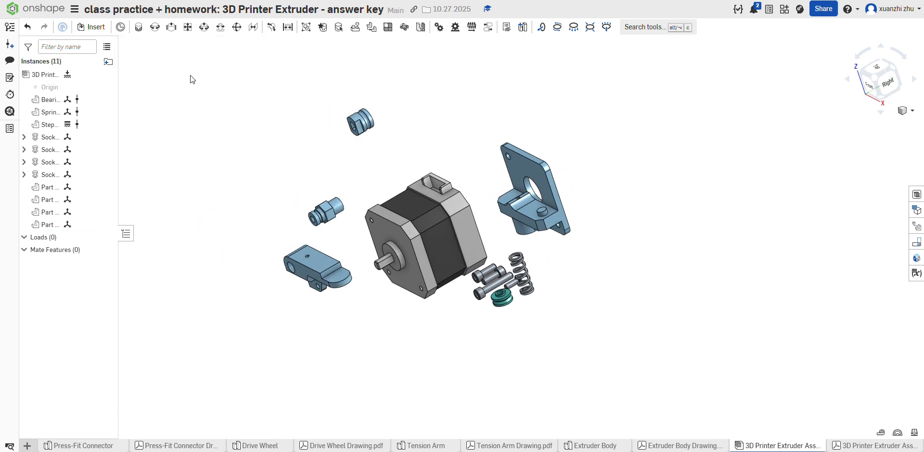
click(139, 28)
right_drag(607, 176, 445, 252)
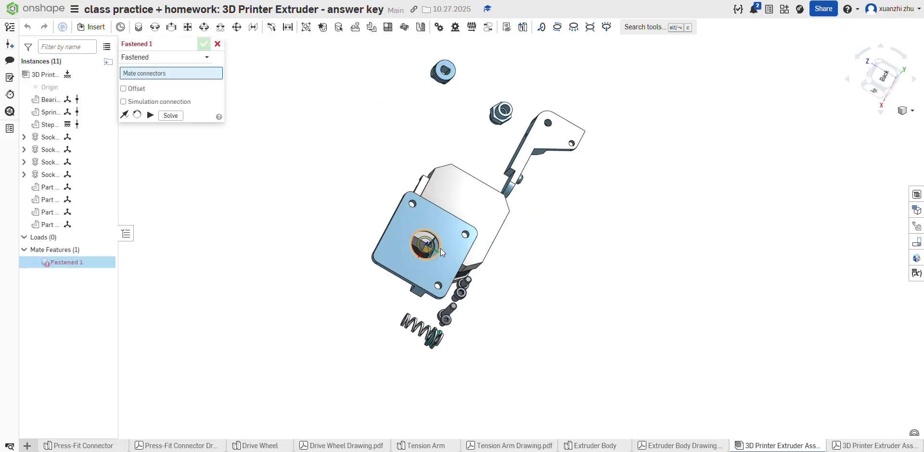
click(440, 249)
key(shift+7)
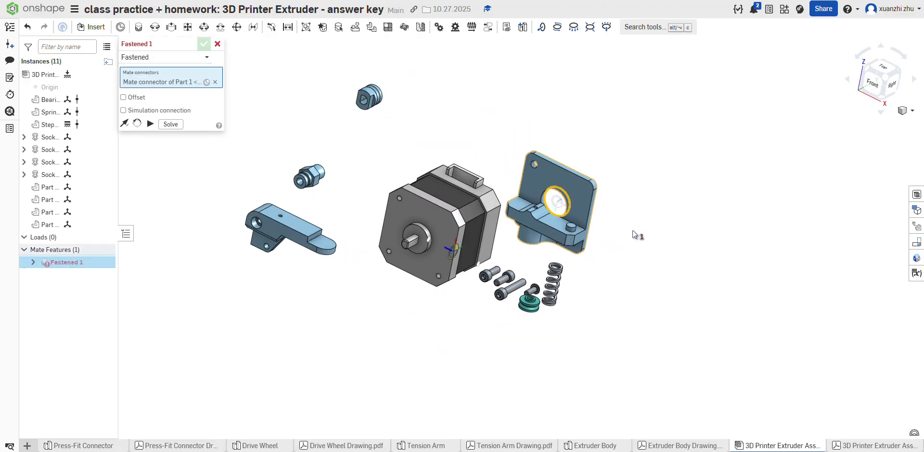
click(429, 236)
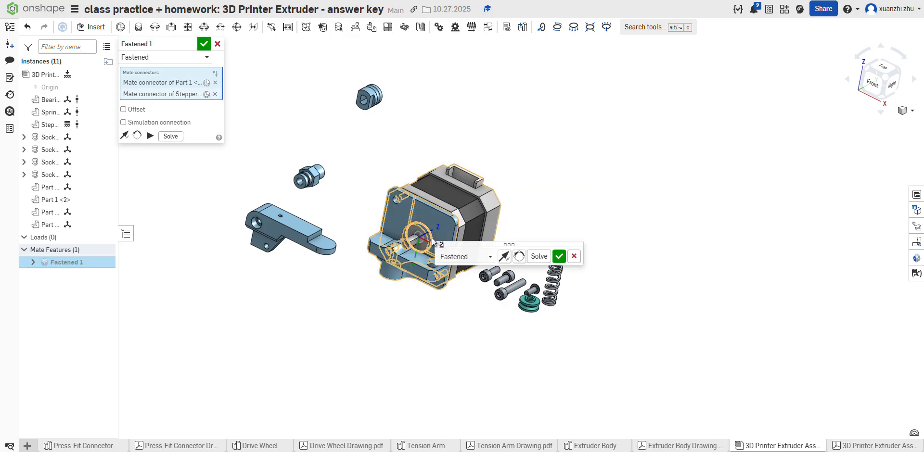
click(556, 256)
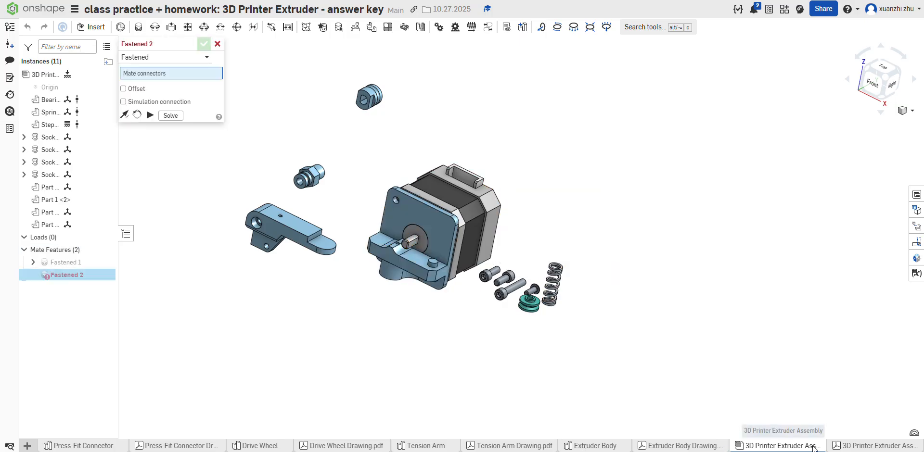
Step: Check the assembly drawing's exploded view and fasten the back of the tension arm's pivot hole to the extruder body's upper screw hole
click(872, 445)
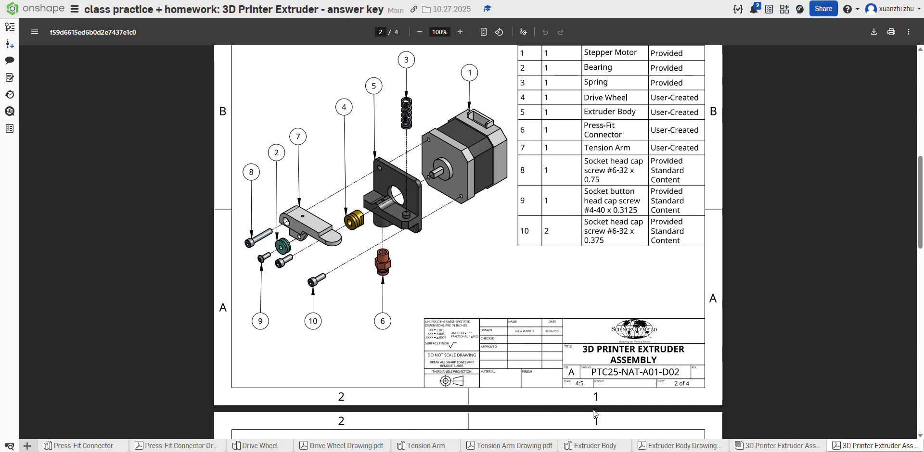
click(794, 446)
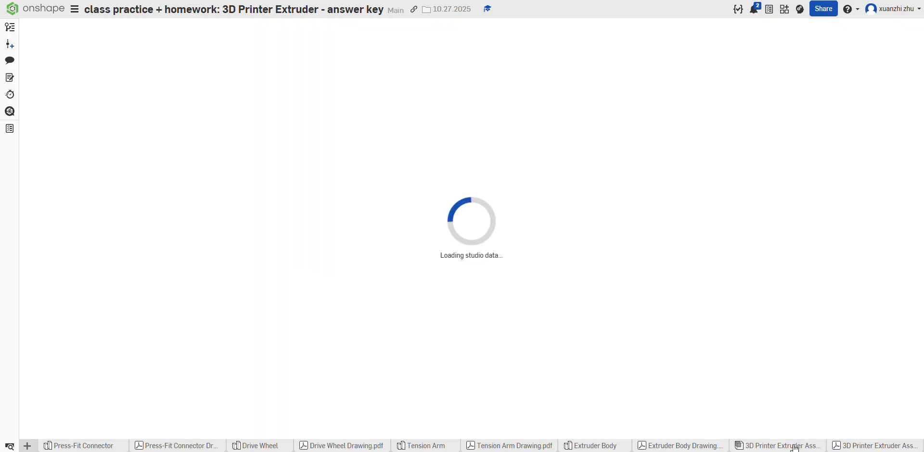
right_drag(376, 254, 316, 242)
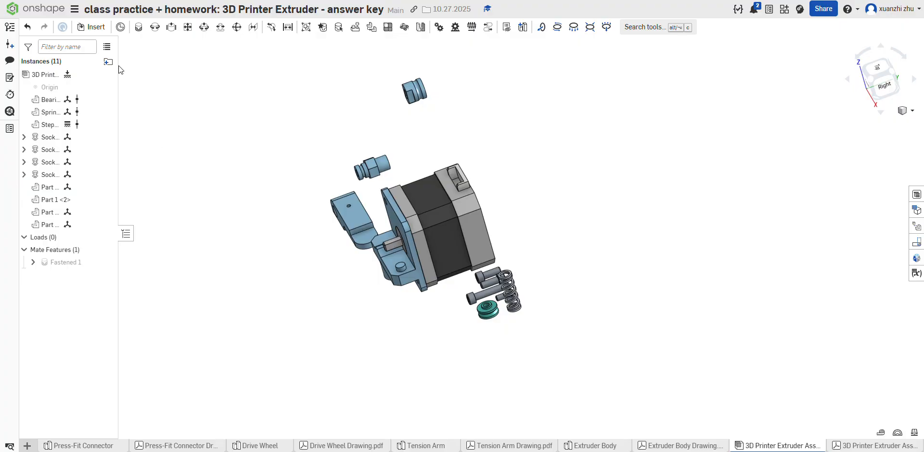
click(139, 27)
right_drag(274, 87, 508, 108)
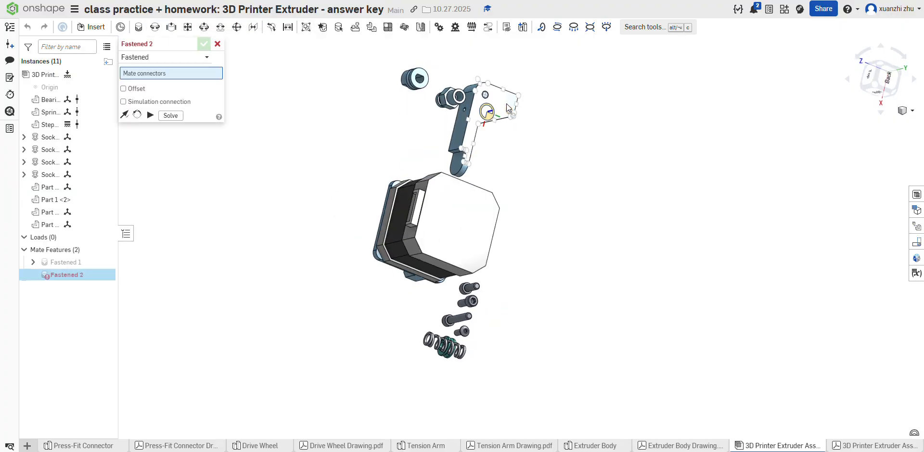
click(503, 110)
right_drag(516, 206, 529, 179)
click(437, 176)
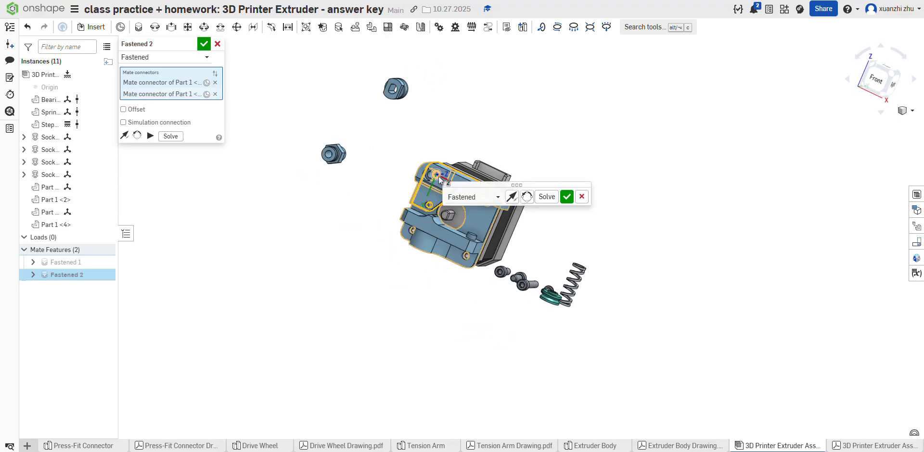
click(567, 196)
Step: Fasten the centre of the spring's upper end to the circular recess on the underside of the tension arm
right_drag(567, 203, 535, 249)
scroll(562, 268, up, 12)
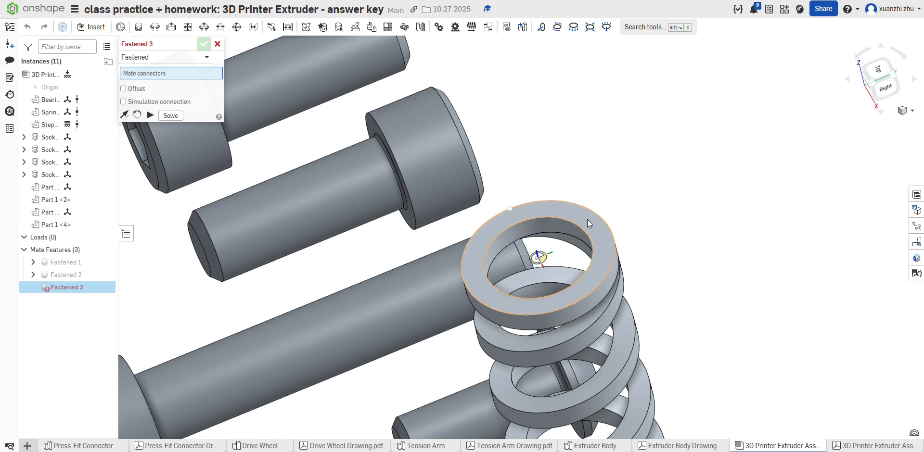
click(535, 259)
scroll(537, 239, down, 6)
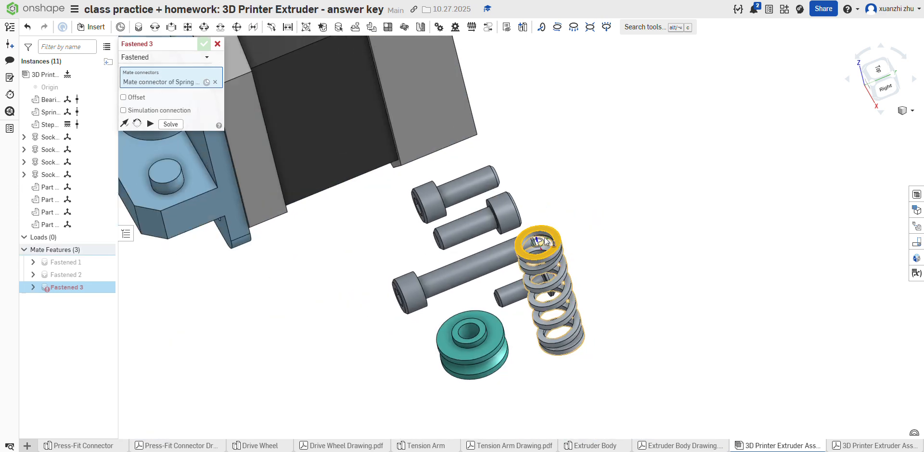
right_drag(592, 251, 666, 195)
scroll(457, 293, down, 5)
scroll(374, 188, up, 8)
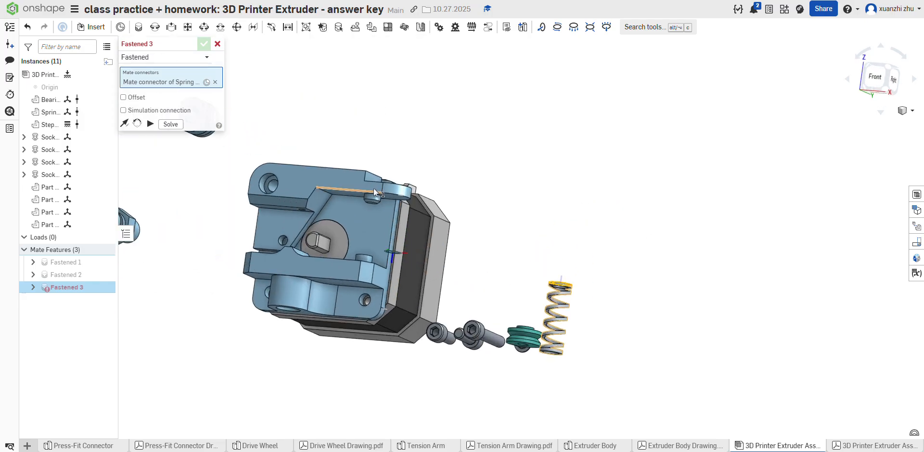
right_drag(393, 233, 382, 136)
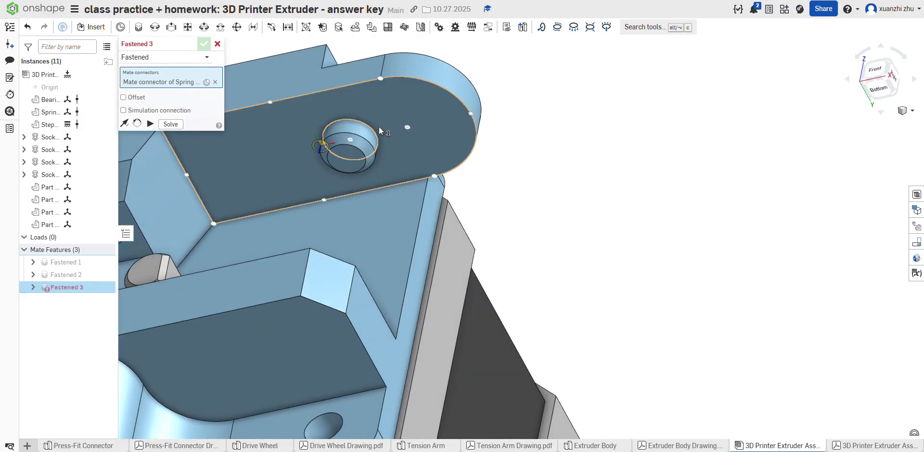
click(347, 143)
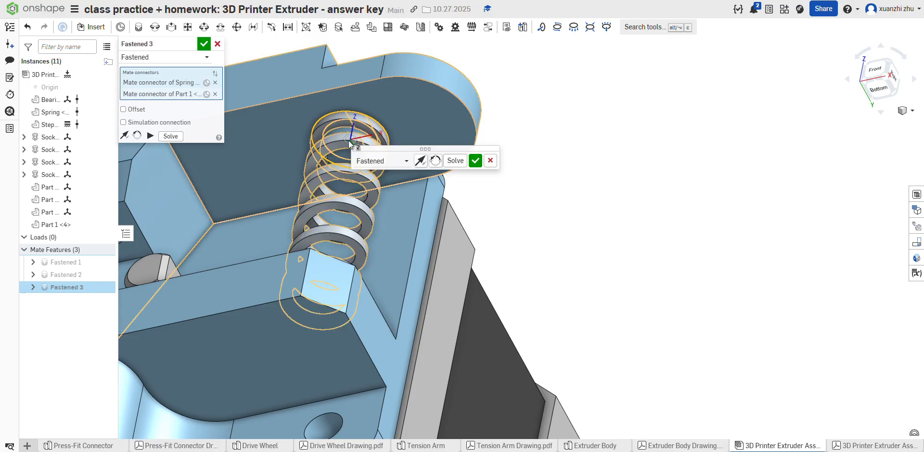
click(476, 158)
Step: Check the exploded view and fasten the centre of the drive wheel's flat-sided end to the motor shaft, rotating the mate's secondary axis
right_drag(501, 133, 478, 214)
scroll(480, 170, down, 5)
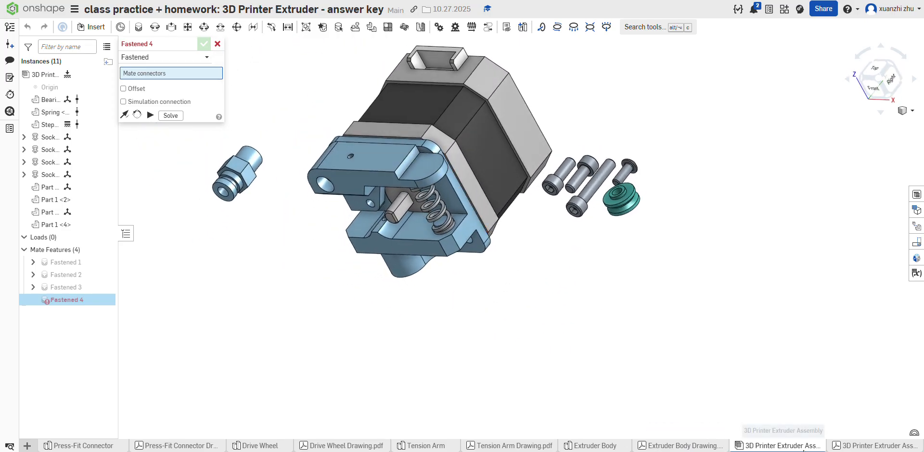
click(835, 446)
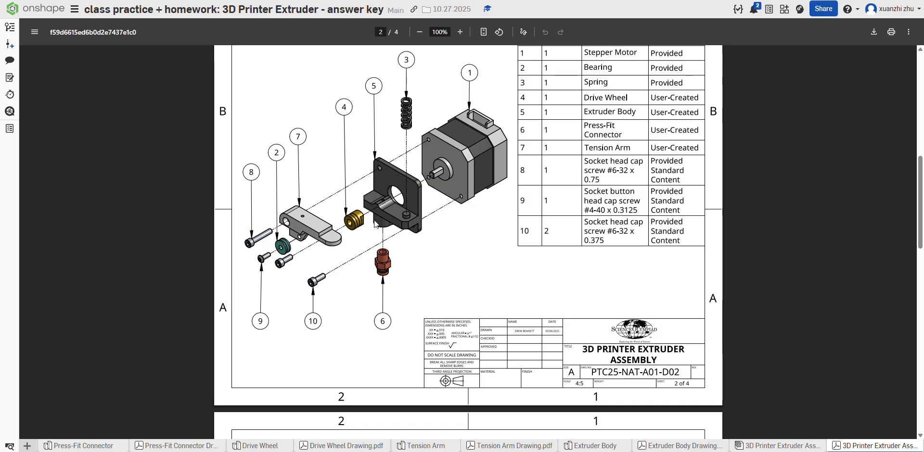
click(740, 446)
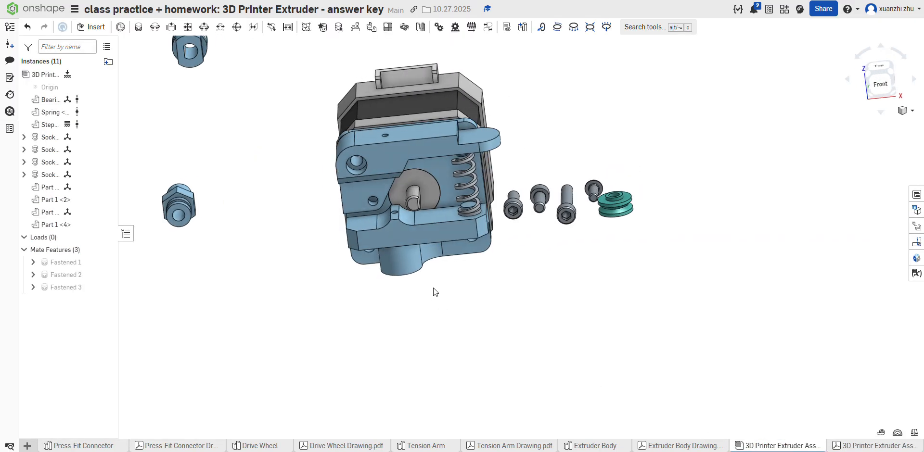
right_drag(434, 288, 414, 273)
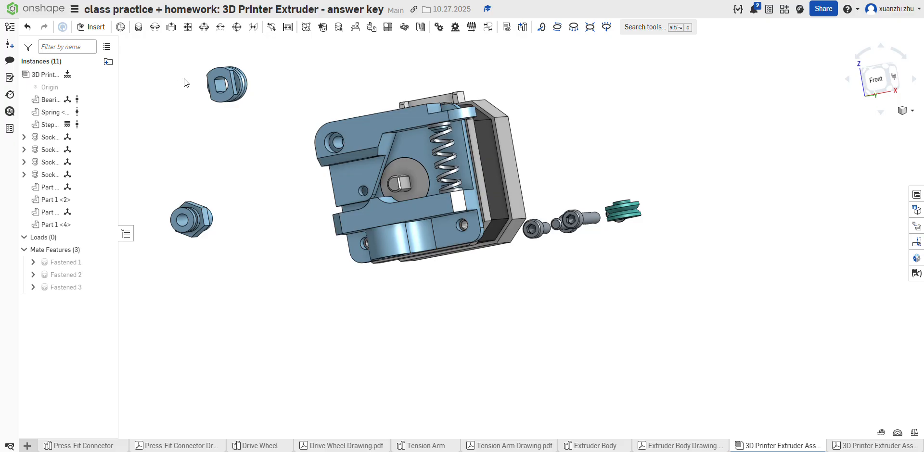
click(139, 27)
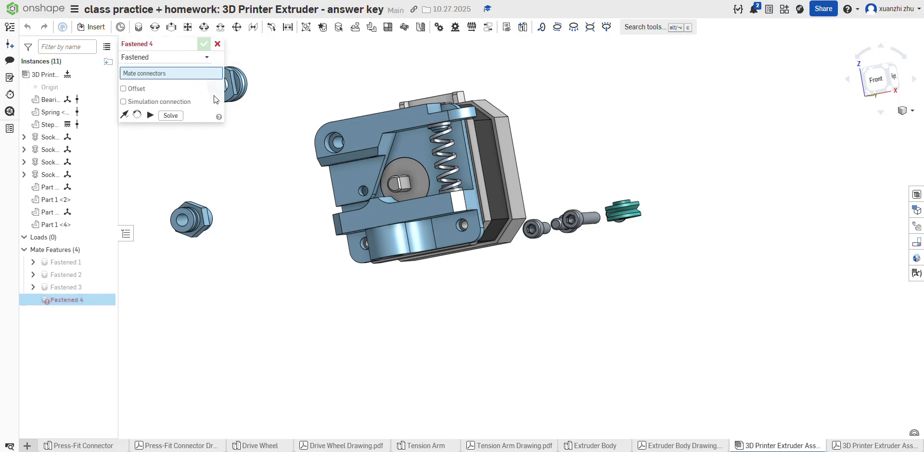
scroll(320, 98, up, 8)
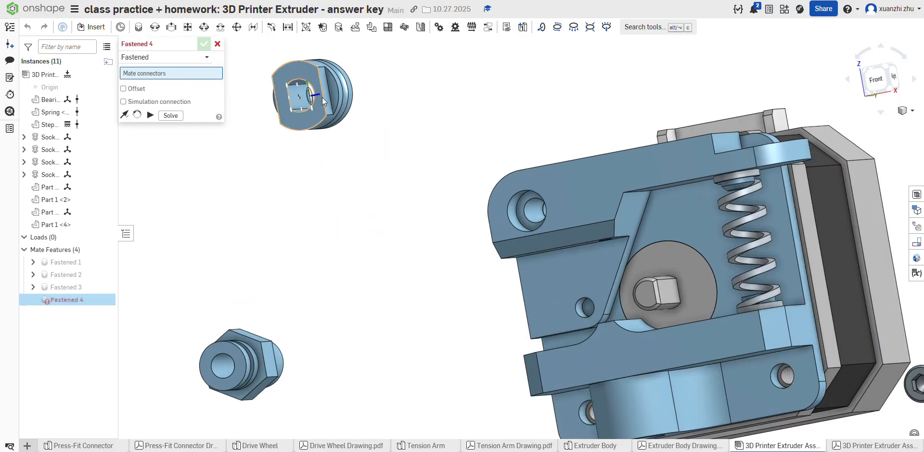
scroll(311, 97, up, 5)
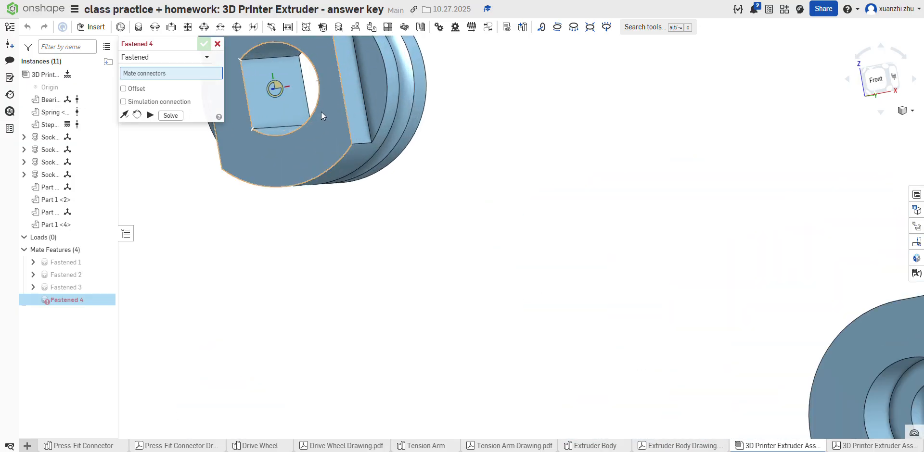
click(281, 87)
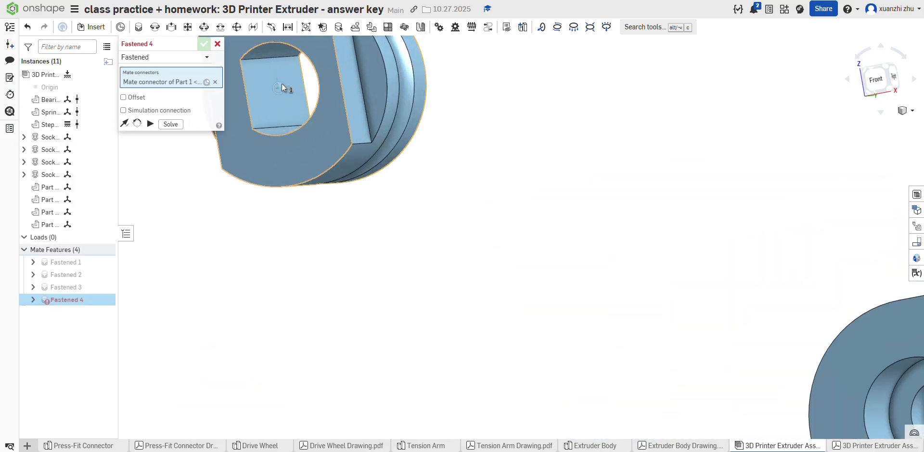
scroll(285, 97, down, 10)
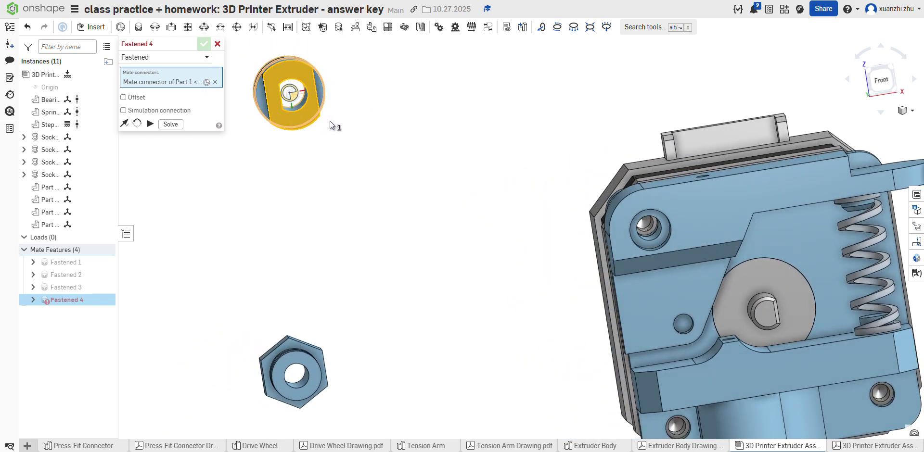
scroll(290, 112, down, 5)
scroll(594, 203, up, 3)
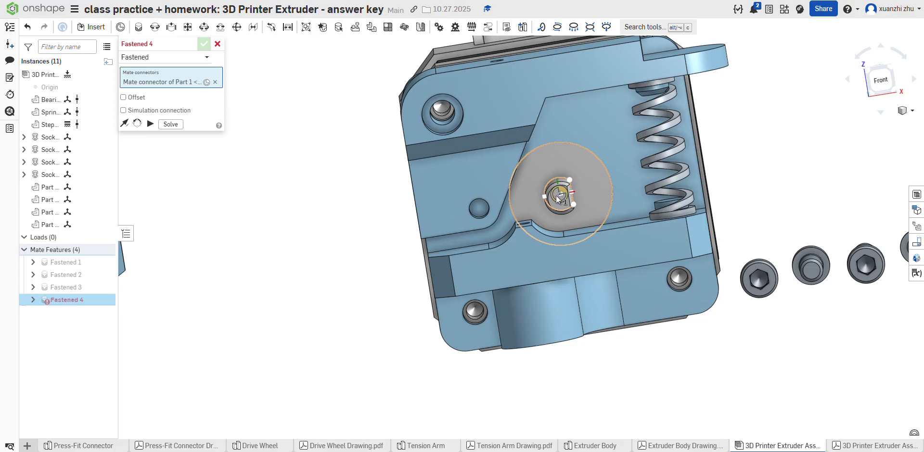
click(558, 199)
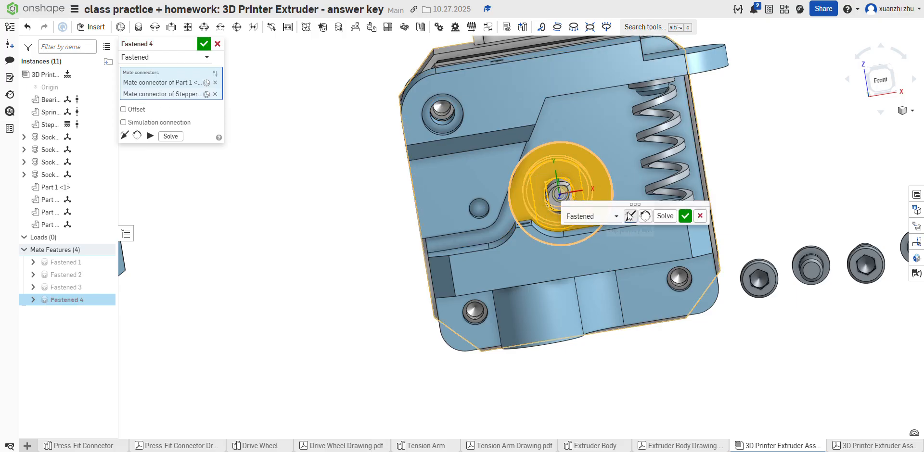
click(645, 216)
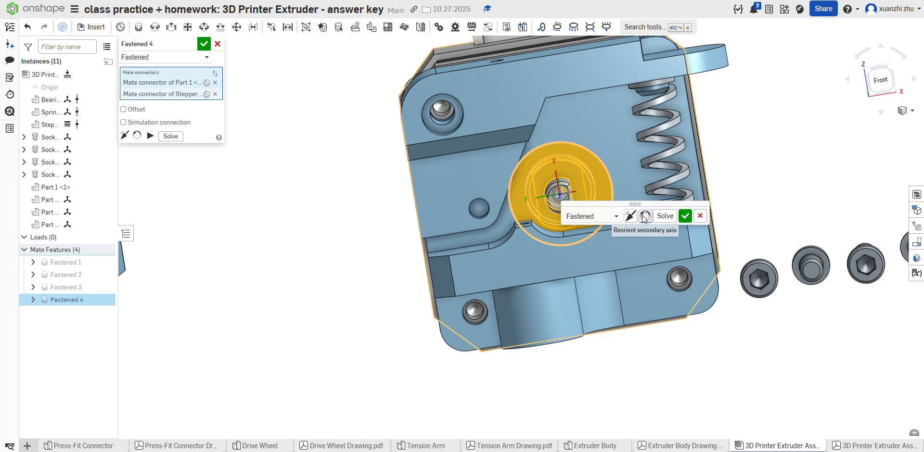
click(685, 216)
Step: Edit the drive wheel's fastened mate and flip its primary axis so the wheel sits over the motor shaft
scroll(548, 170, up, 2)
right_drag(548, 170, 505, 200)
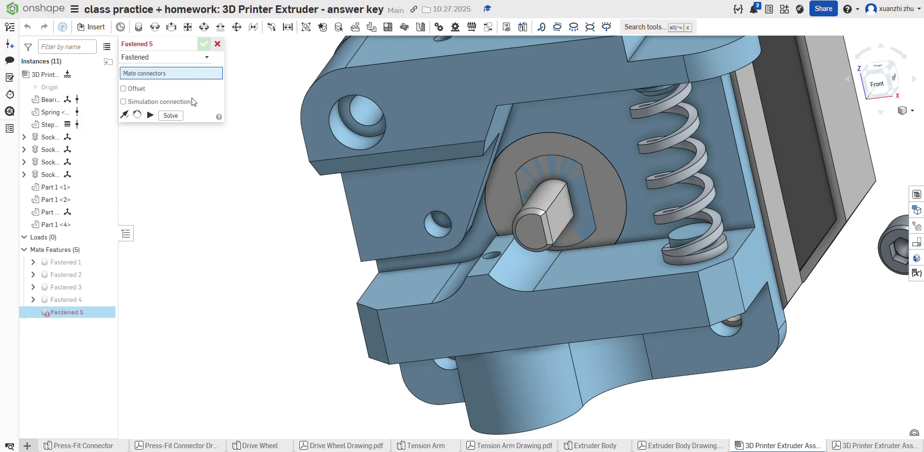
click(217, 43)
right_click(100, 301)
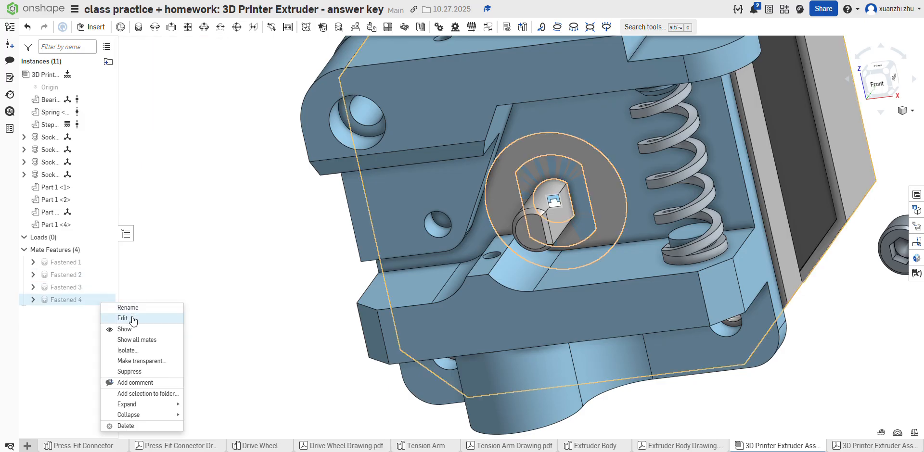
click(124, 318)
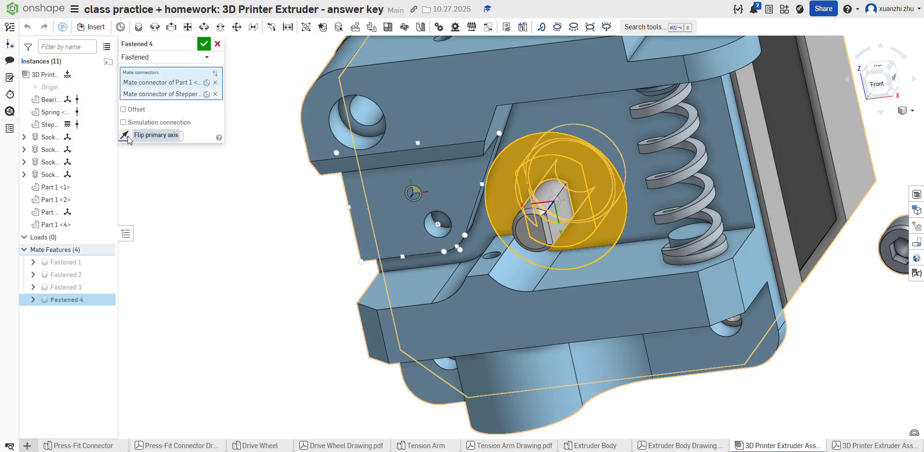
click(136, 136)
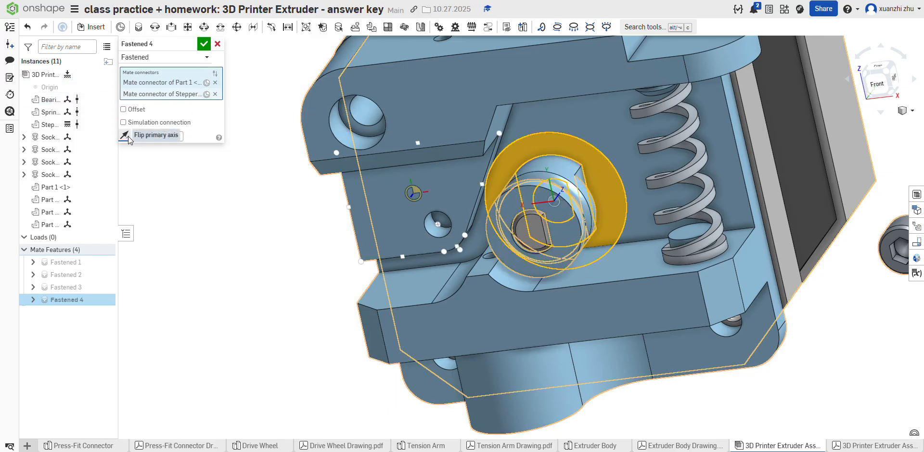
click(204, 44)
right_drag(217, 91, 244, 173)
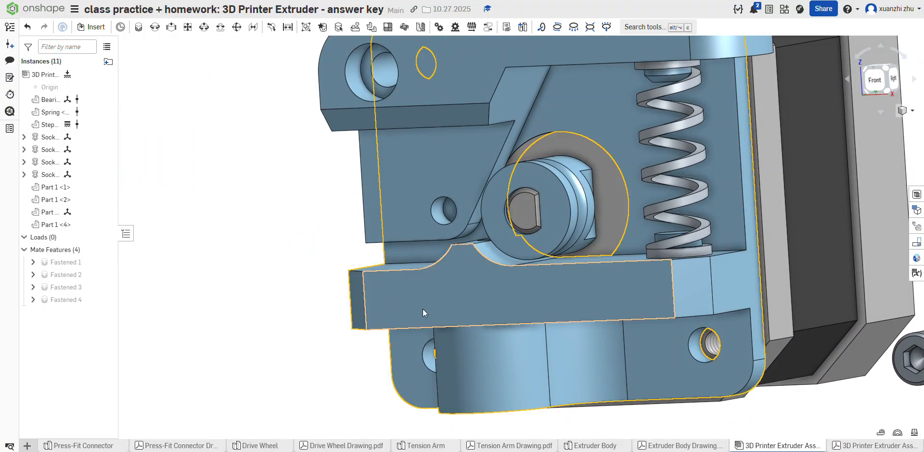
Step: Check the exploded view and fasten the underside of the long socket head cap screw's head to the tension arm's counterbored pivot hole
key(f)
click(871, 446)
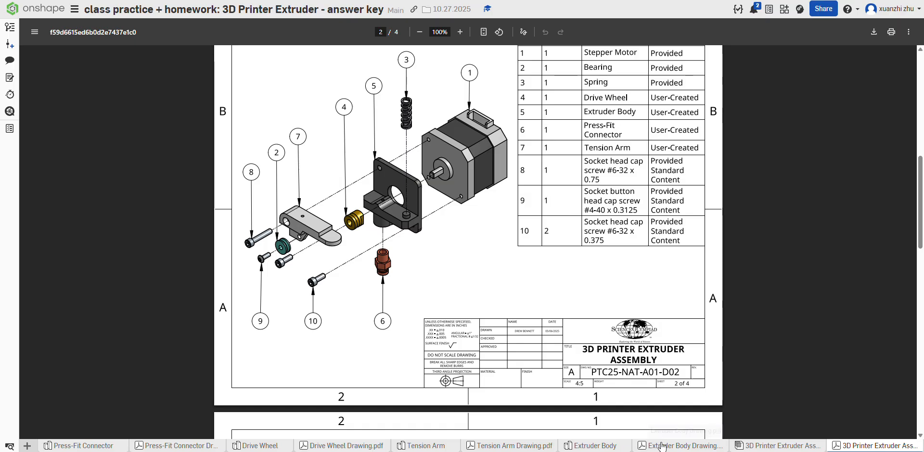
click(773, 445)
scroll(360, 274, down, 4)
right_drag(423, 328, 421, 388)
scroll(223, 267, up, 5)
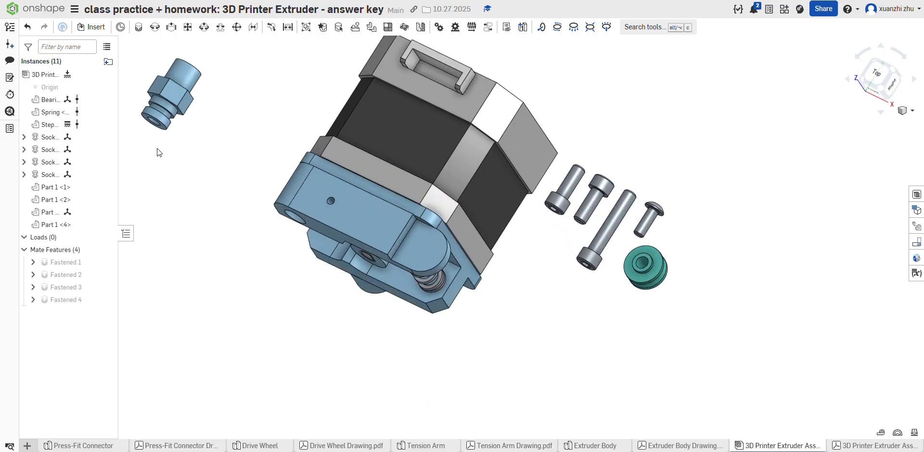
click(138, 28)
right_drag(590, 185, 607, 239)
click(606, 235)
right_drag(536, 330, 485, 177)
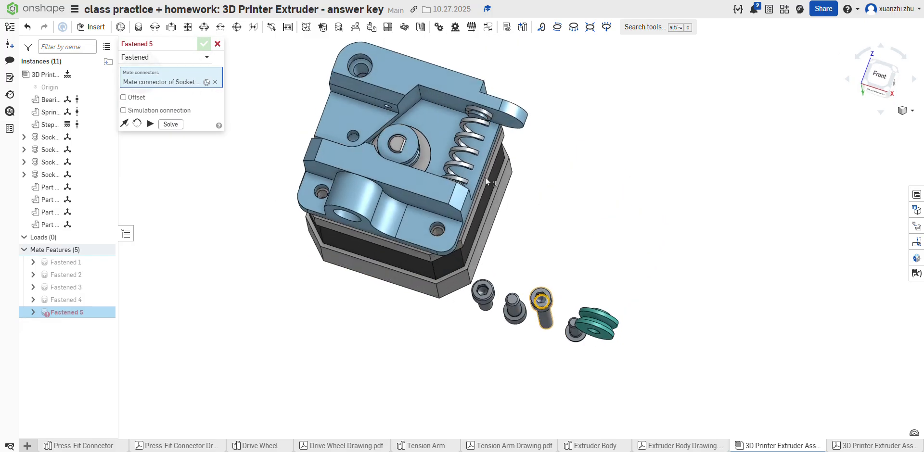
click(366, 69)
click(511, 83)
Step: Fasten the underside of a short socket head cap screw's head to the extruder body's lower screw hole on the spring side
right_drag(513, 114, 498, 126)
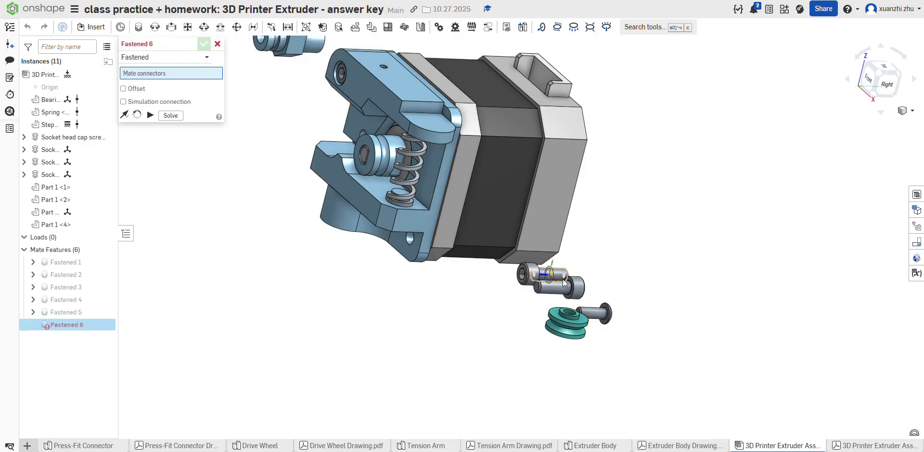
right_drag(543, 289, 568, 291)
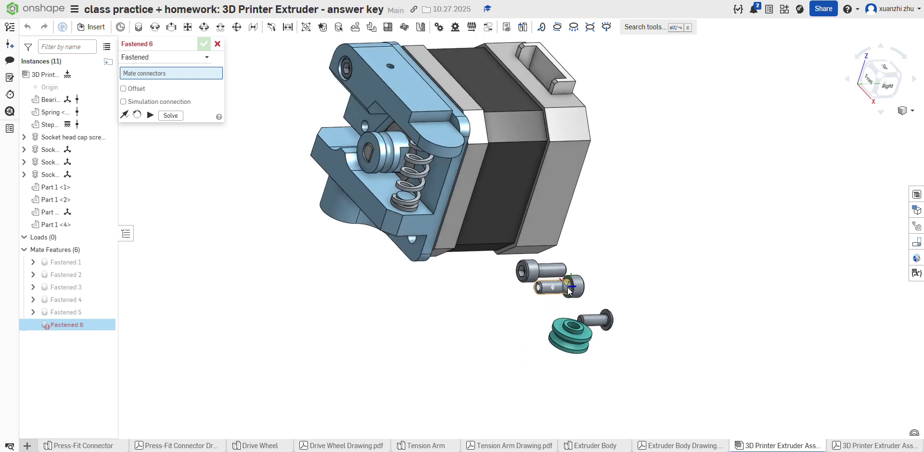
click(569, 287)
right_drag(423, 276, 412, 229)
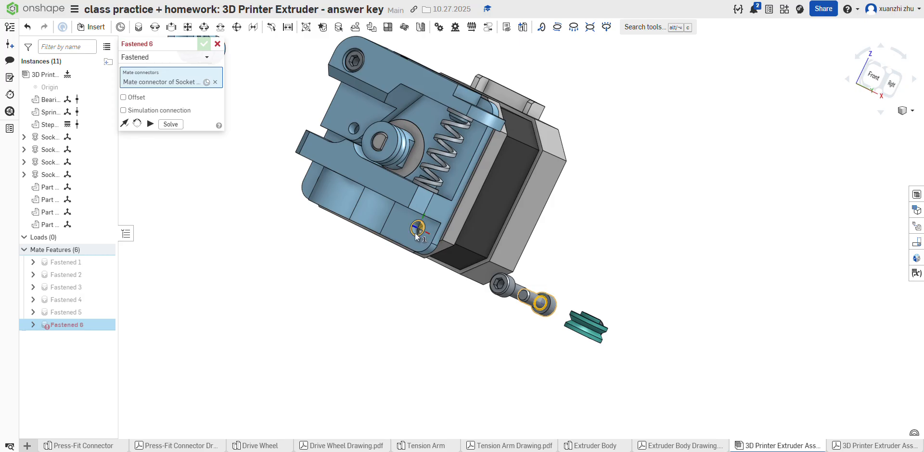
click(415, 233)
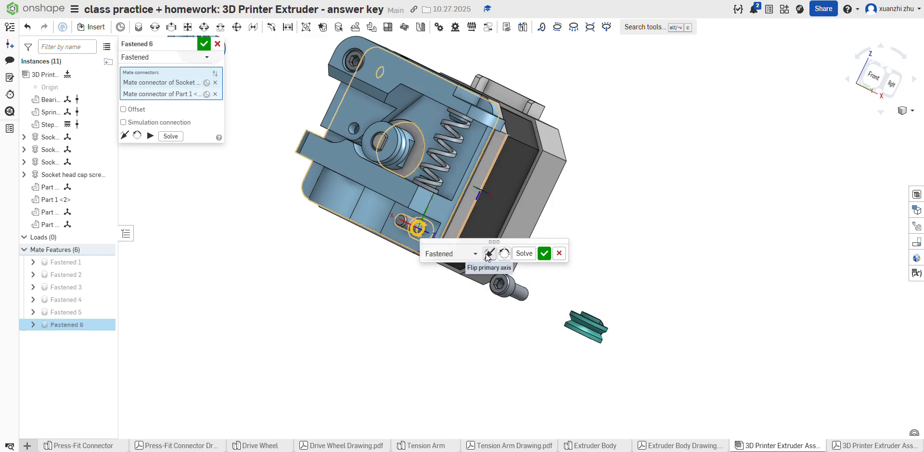
click(544, 254)
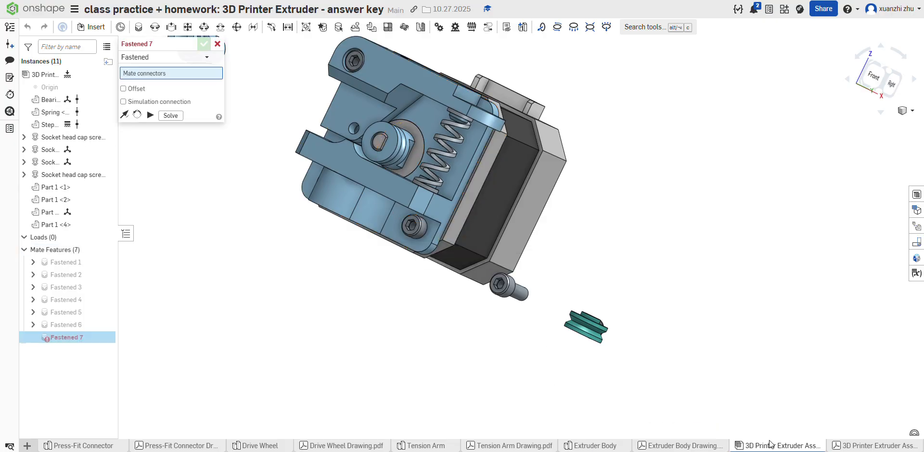
Step: Examine the assembly drawing's exploded view and section views for the positions of the remaining screws, bearing and connector
click(849, 446)
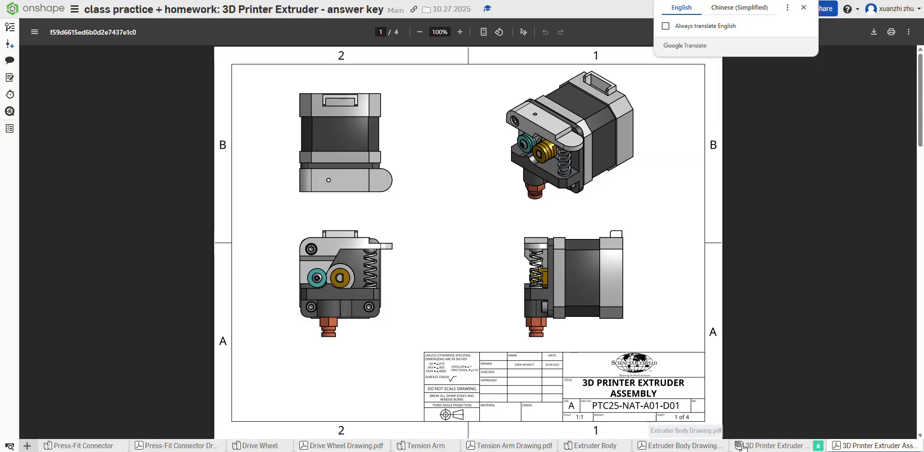
click(773, 446)
click(848, 446)
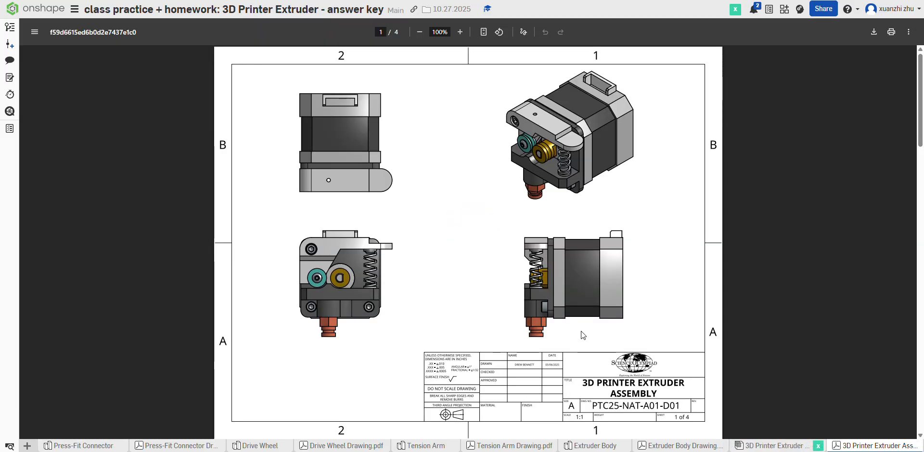
scroll(545, 290, down, 10)
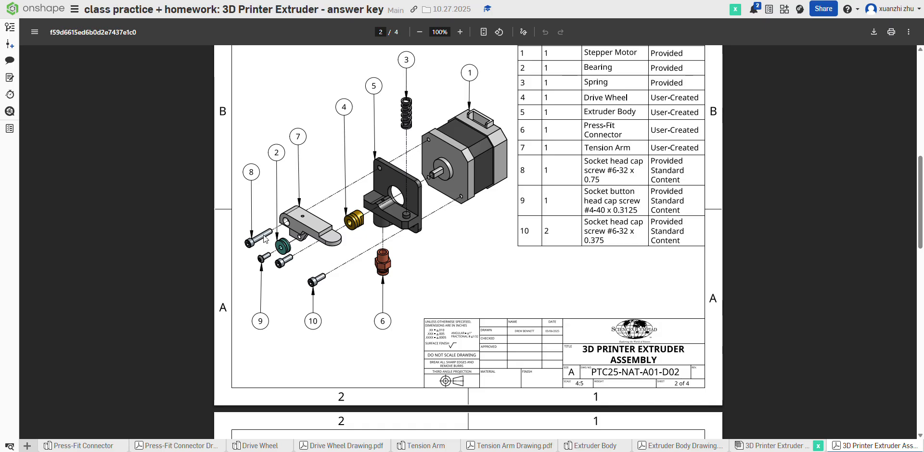
scroll(306, 260, down, 8)
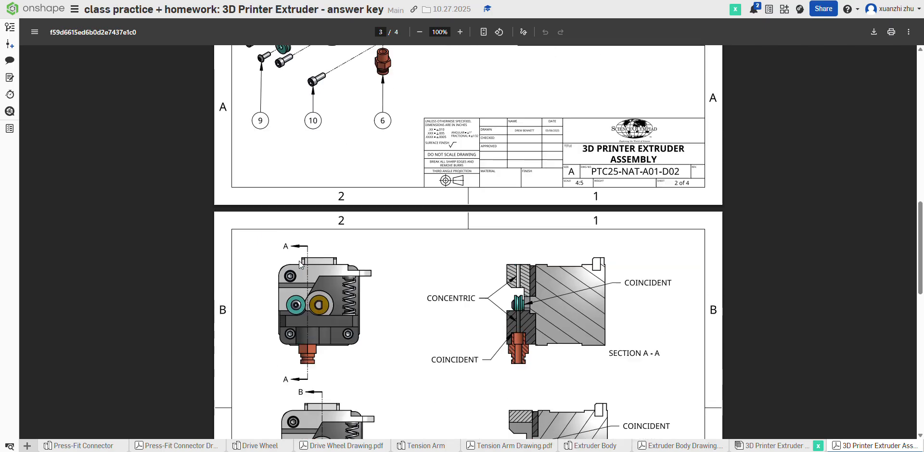
scroll(299, 266, up, 4)
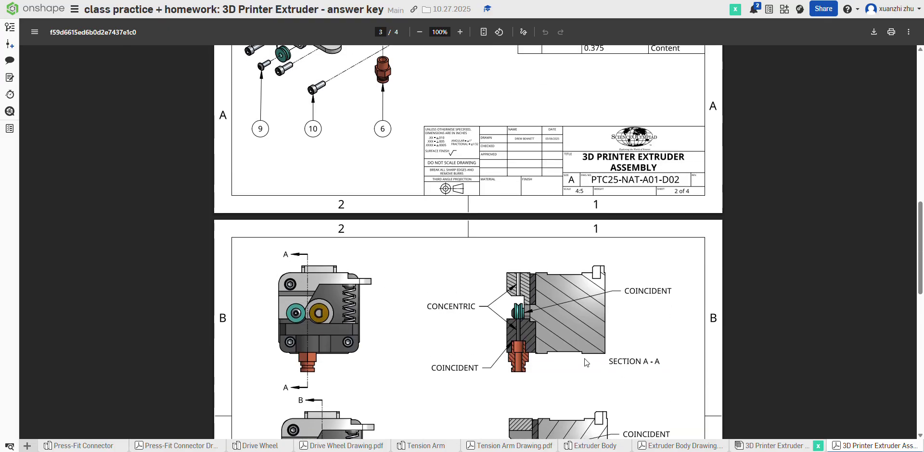
scroll(524, 346, down, 4)
scroll(525, 346, up, 2)
scroll(528, 347, down, 7)
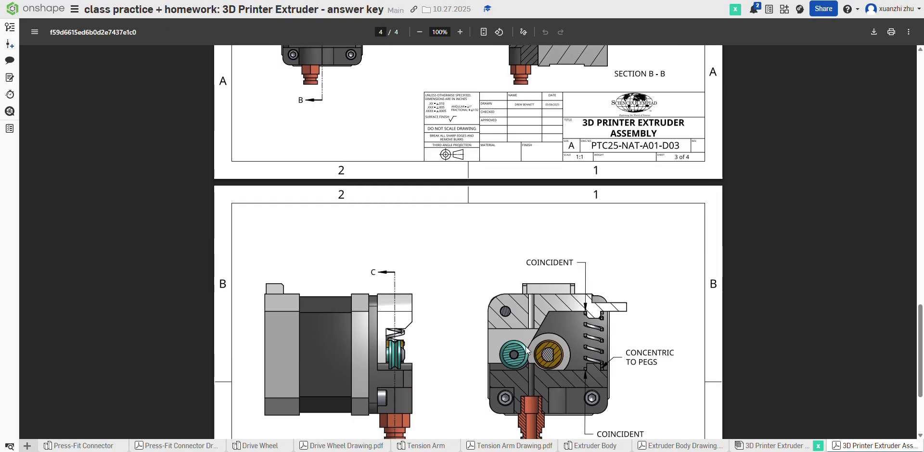
scroll(528, 351, down, 3)
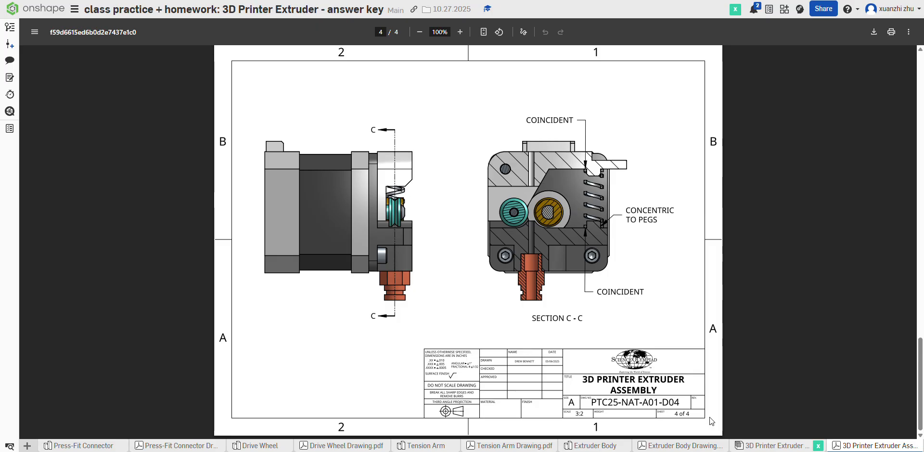
Step: Compare the loose parts in the assembly with the exploded view and its parts list
click(771, 445)
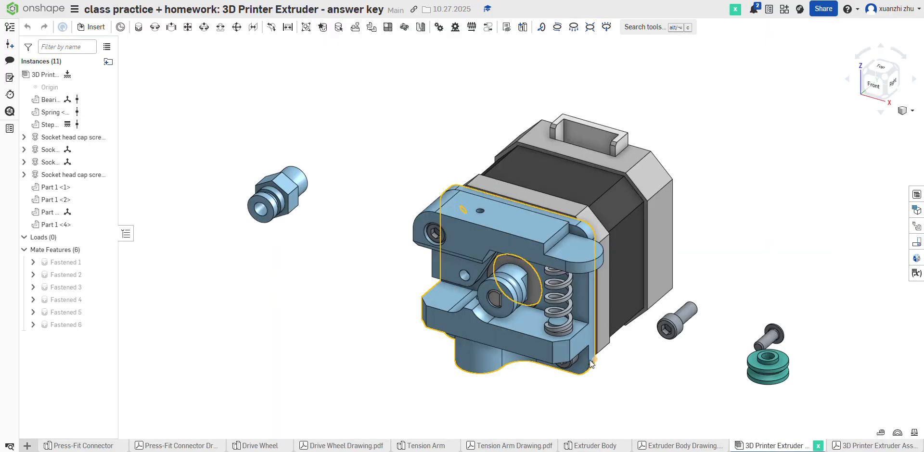
scroll(398, 244, down, 4)
scroll(518, 331, up, 2)
mouse_move(519, 331)
right_down()
mouse_move(526, 296)
mouse_move(544, 289)
mouse_move(517, 313)
mouse_move(507, 342)
mouse_move(515, 333)
right_up()
scroll(514, 334, down, 2)
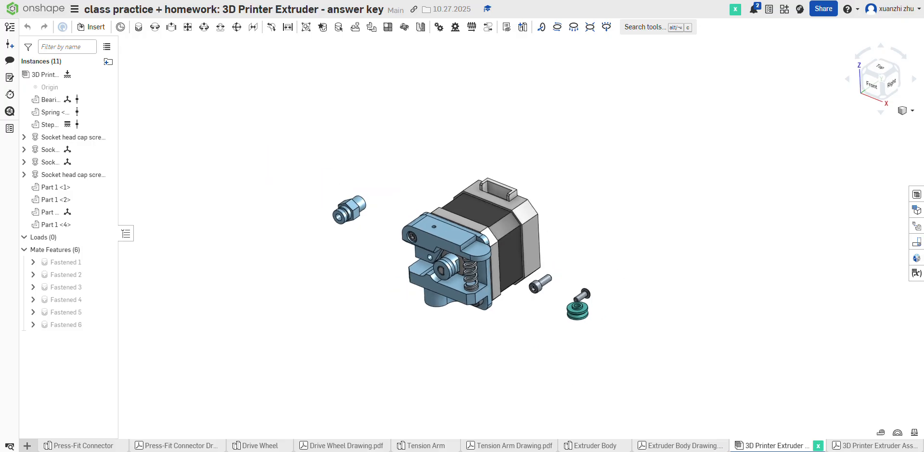
click(866, 445)
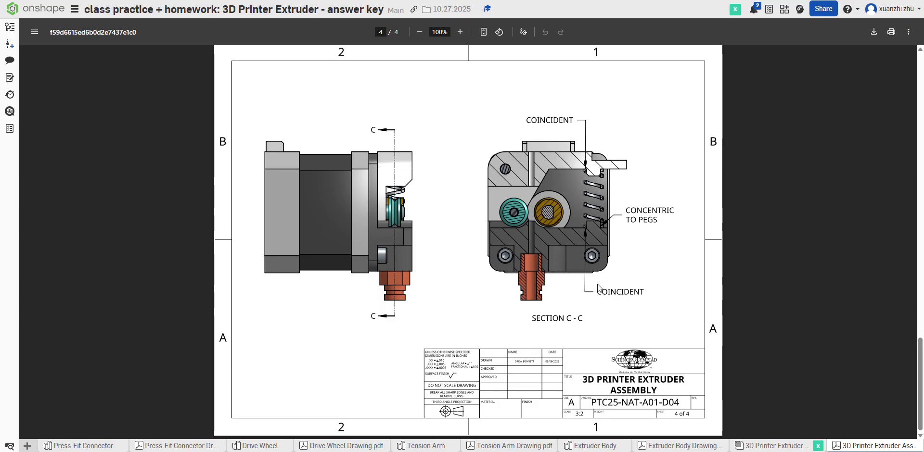
scroll(598, 287, up, 15)
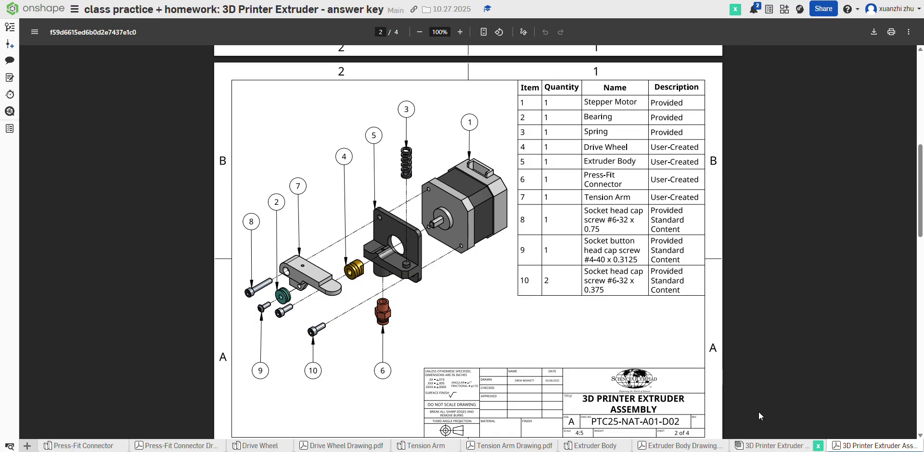
mouse_move(785, 450)
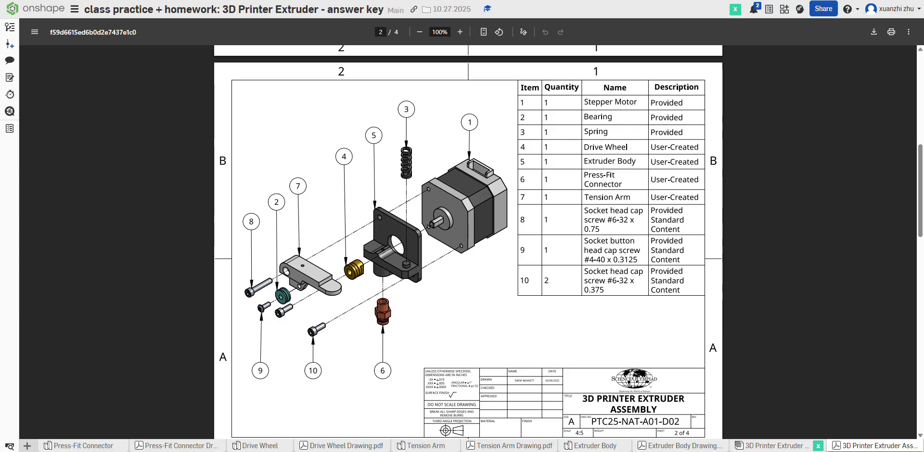
Step: Fasten the underside of the remaining short socket head cap screw's head to the extruder body's other lower screw hole, opposite the spring side
click(770, 445)
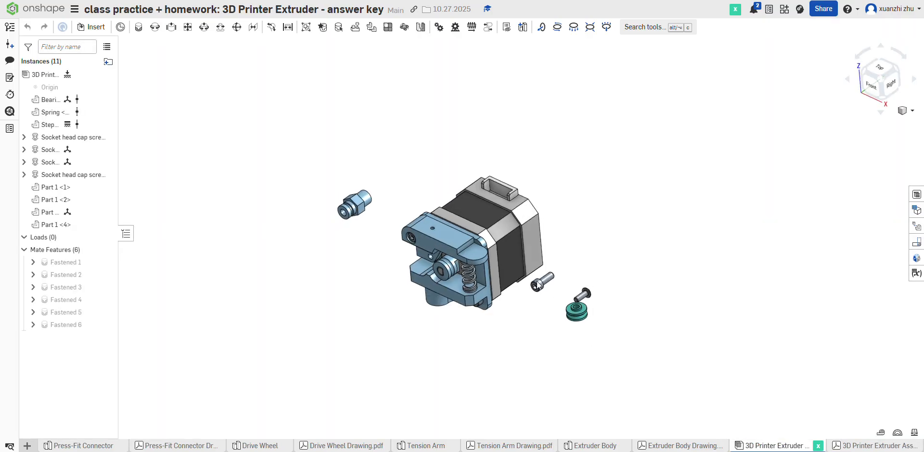
click(138, 26)
right_drag(604, 293, 550, 308)
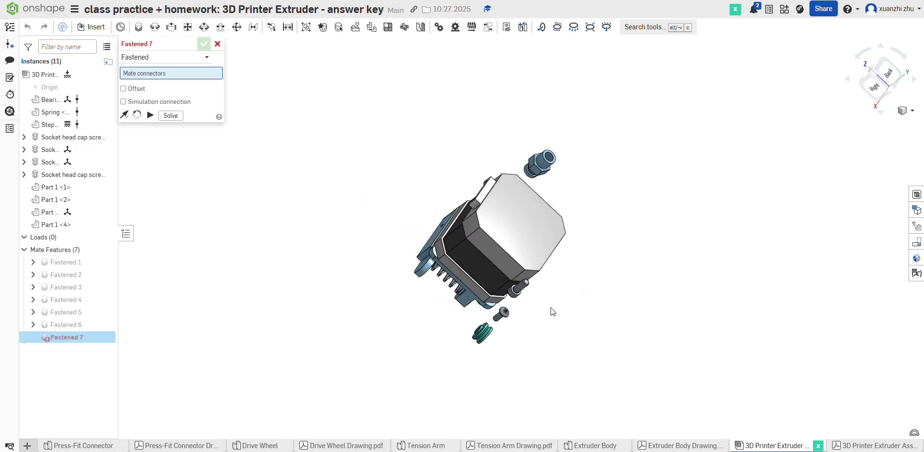
click(517, 290)
key(shift+1)
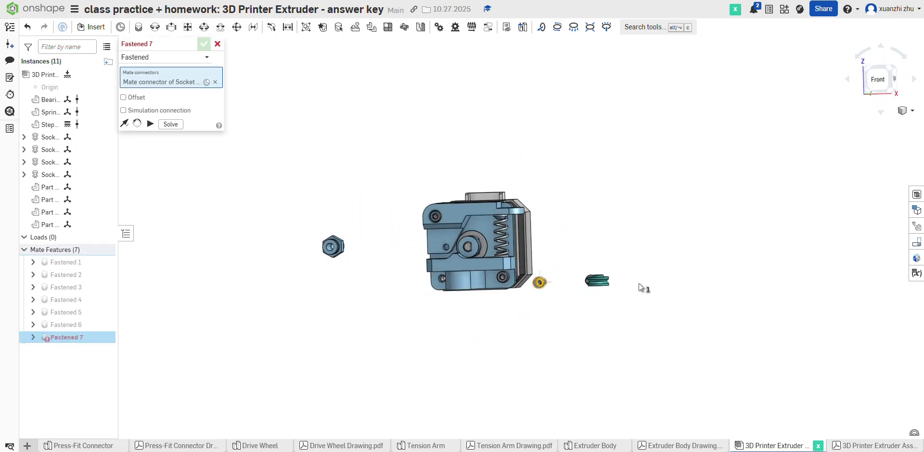
scroll(451, 277, up, 10)
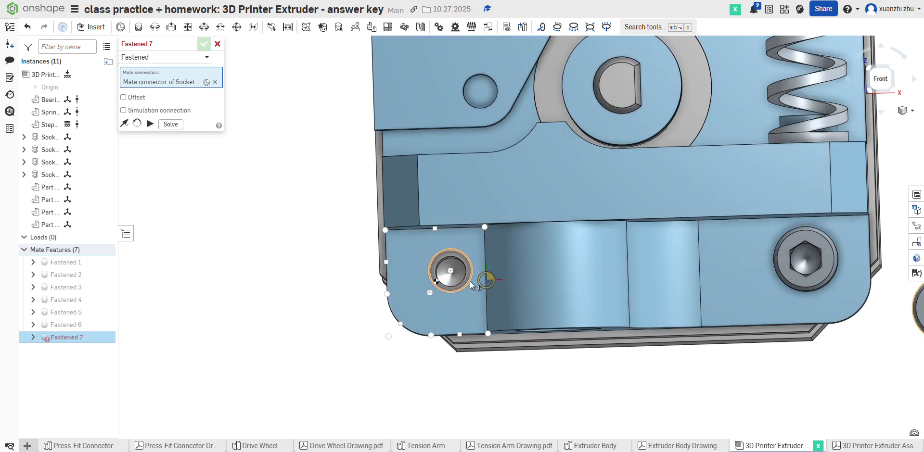
click(469, 281)
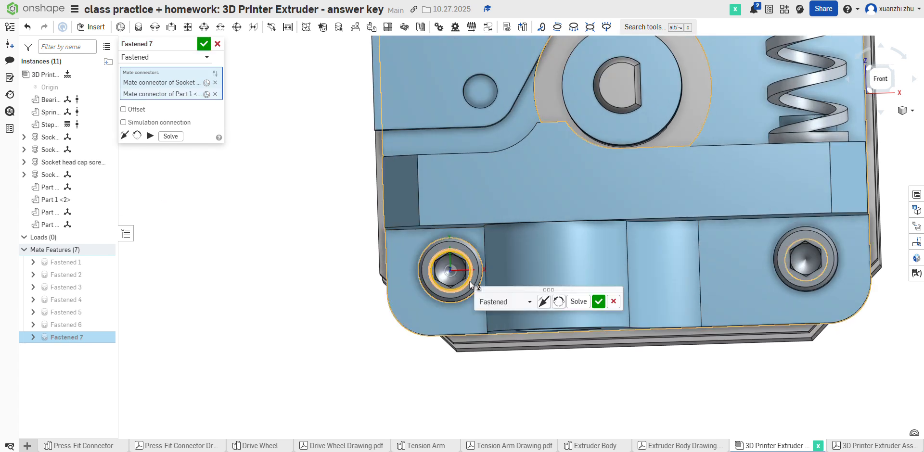
click(596, 302)
click(551, 301)
Step: Examine the assembly against the drawing's exploded view and sections A-A and B-B for the bearing and button head screw placement
scroll(549, 308, down, 5)
right_drag(673, 336, 626, 349)
scroll(611, 350, down, 5)
scroll(614, 350, up, 4)
click(866, 446)
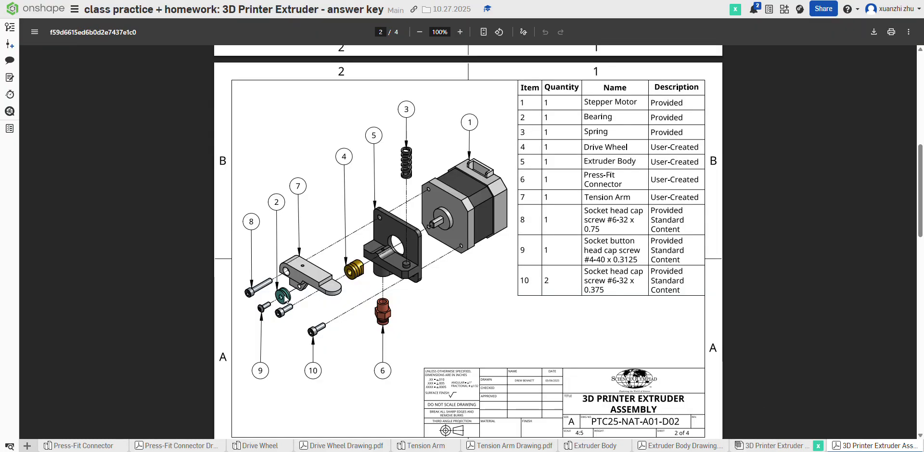
click(759, 446)
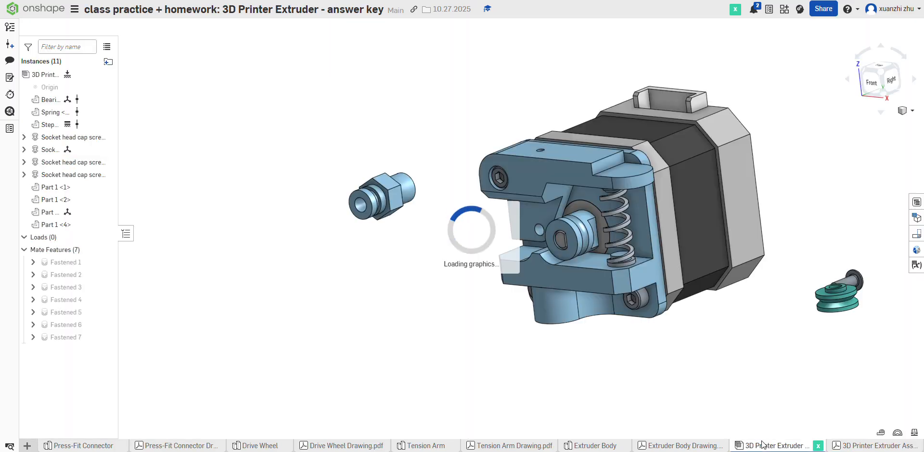
click(836, 446)
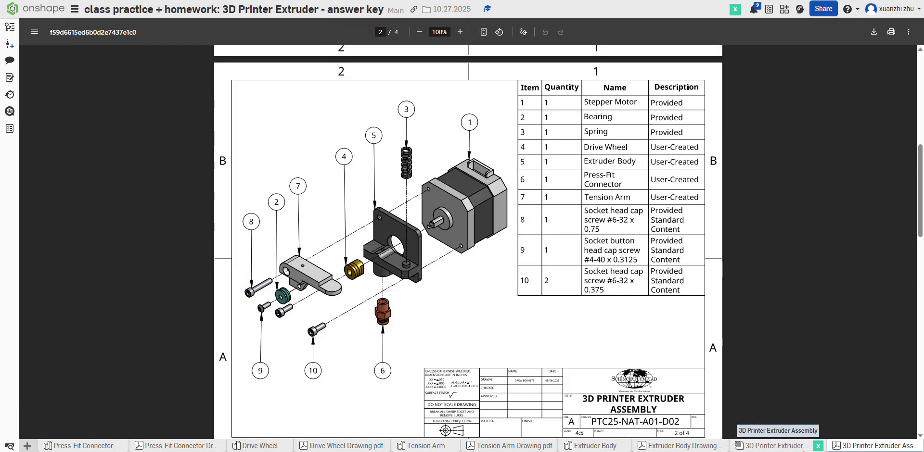
click(787, 447)
mouse_move(718, 403)
right_down()
mouse_move(730, 395)
mouse_move(673, 358)
right_up()
click(837, 446)
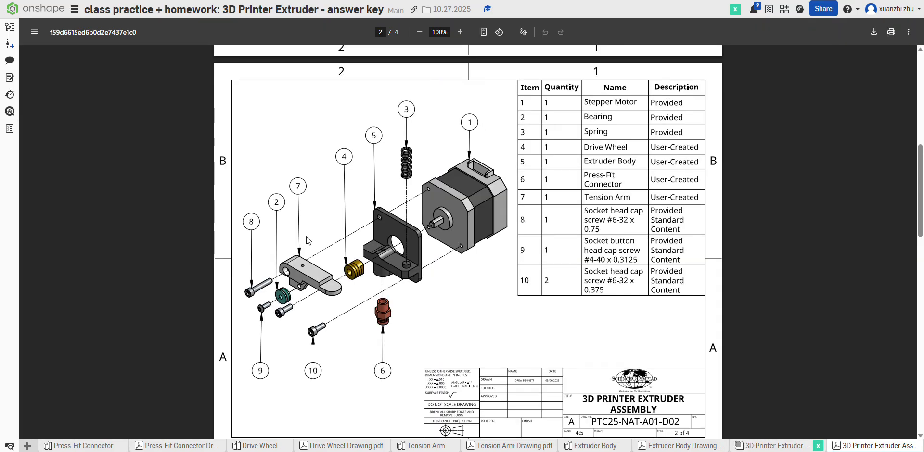
scroll(291, 297, down, 8)
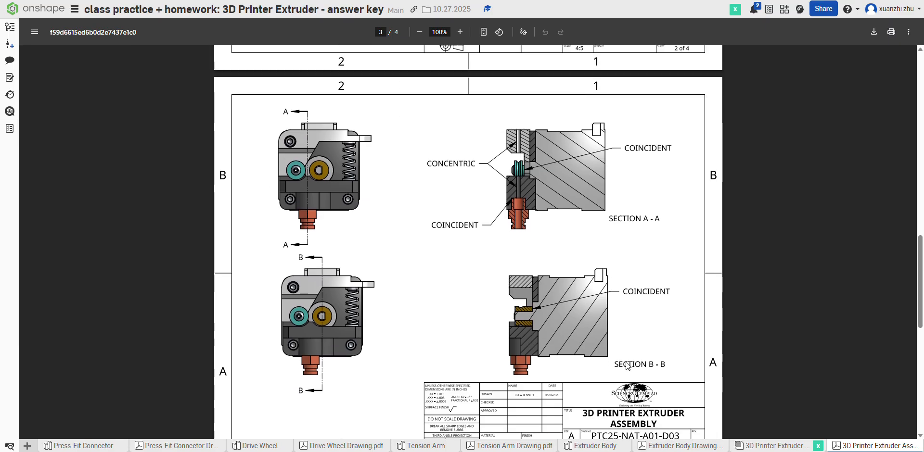
Step: Fasten the bearing's bore, at its raised hub end, to the tension arm's hole beside the drive wheel
click(773, 446)
right_drag(647, 272, 639, 322)
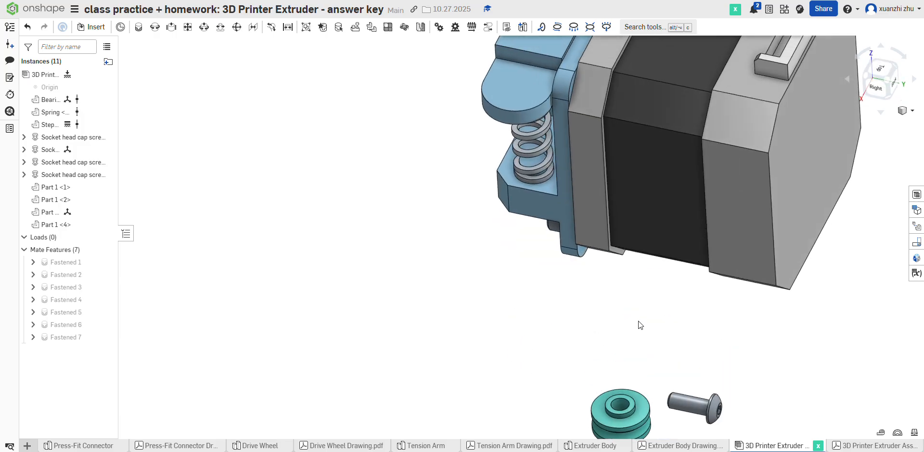
click(121, 27)
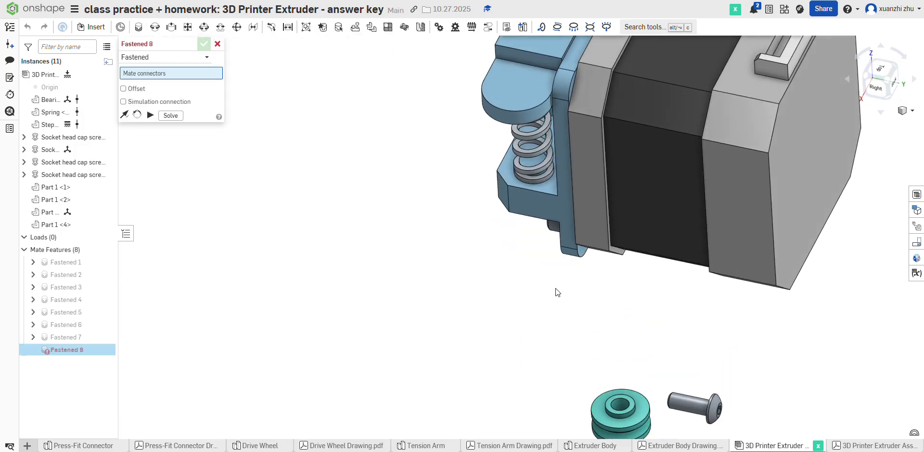
click(626, 399)
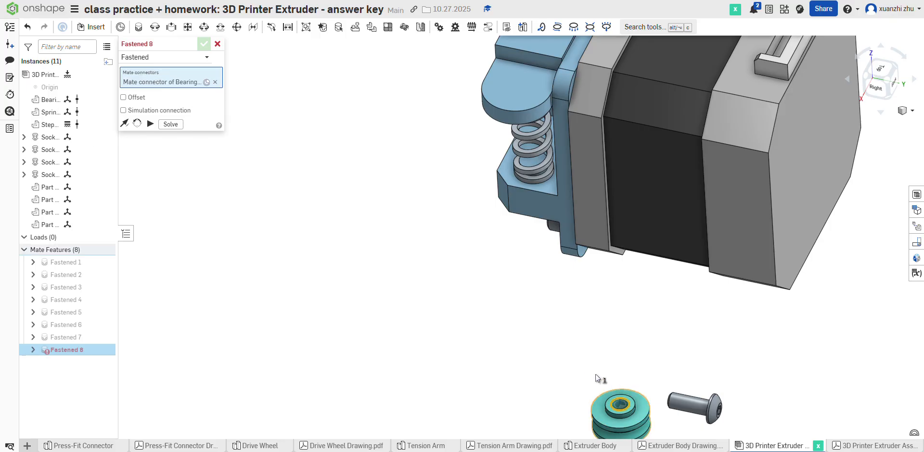
right_drag(596, 374, 678, 359)
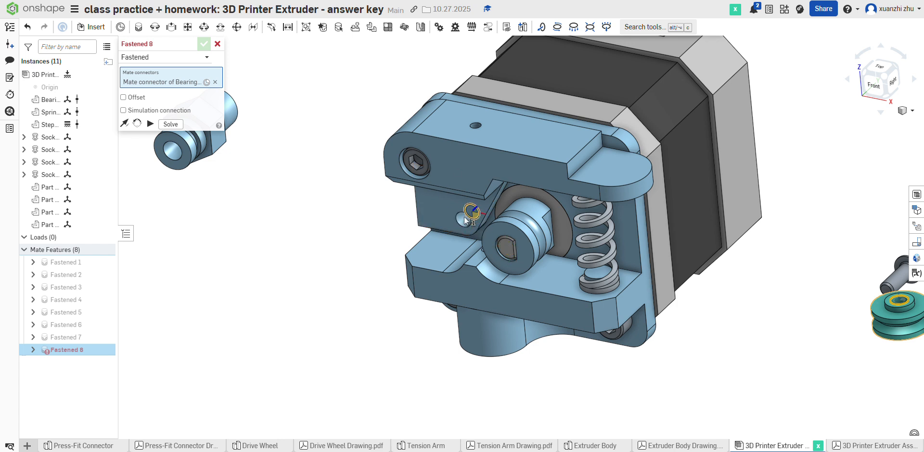
click(468, 223)
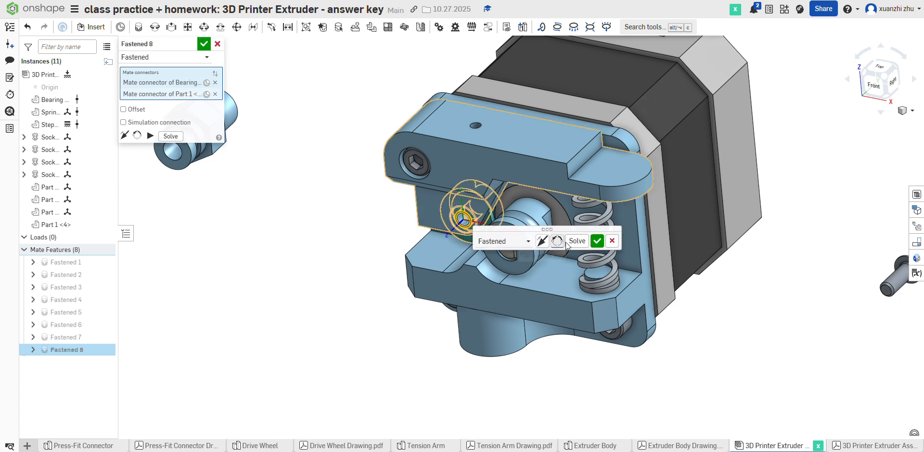
click(597, 241)
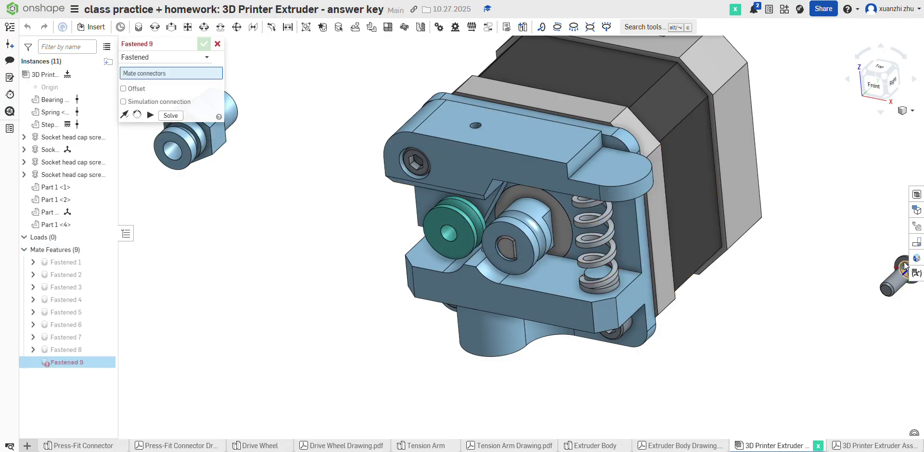
Step: Fasten the underside of the socket button head screw's head to the bore on the bearing's outer face
scroll(904, 262, up, 5)
scroll(647, 302, down, 6)
scroll(714, 301, up, 8)
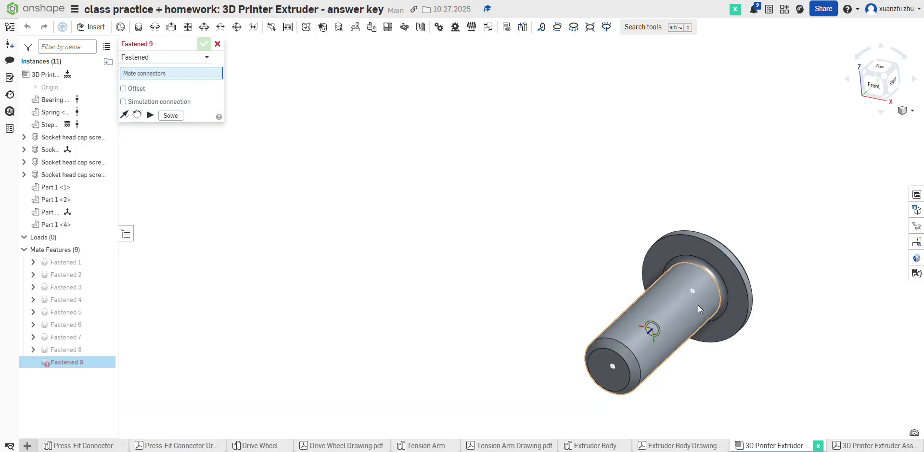
scroll(697, 305, up, 3)
right_drag(736, 290, 738, 298)
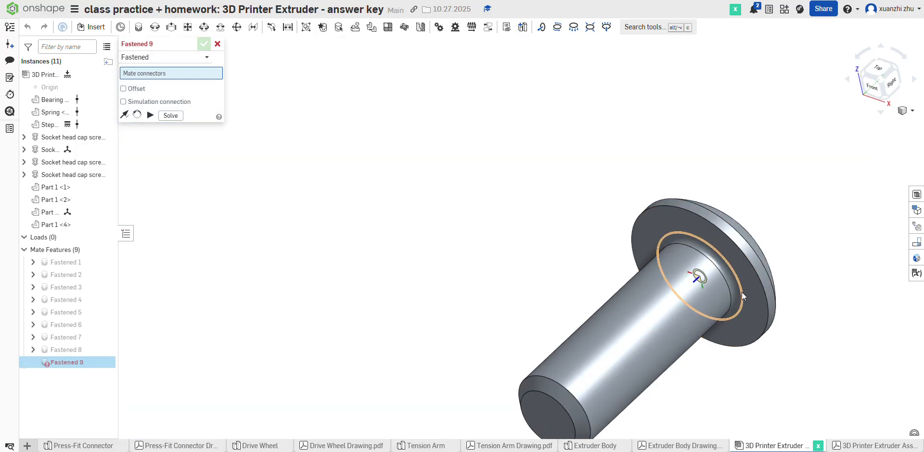
click(740, 292)
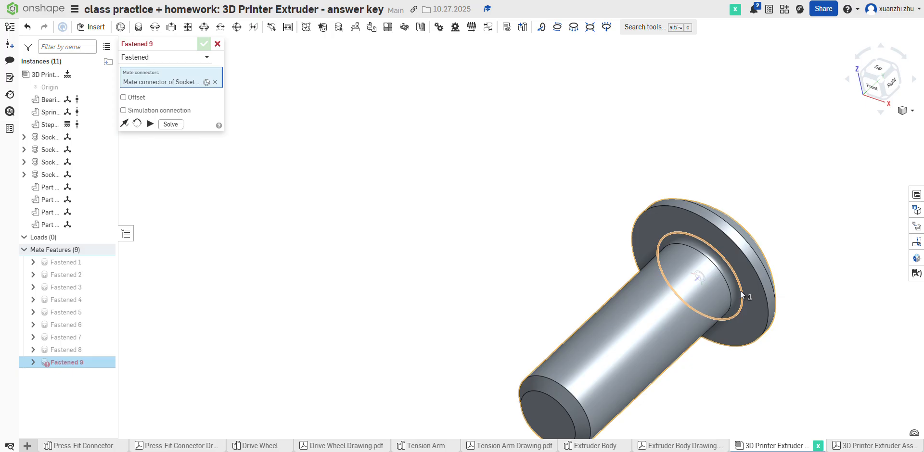
scroll(740, 291, down, 8)
scroll(356, 258, up, 5)
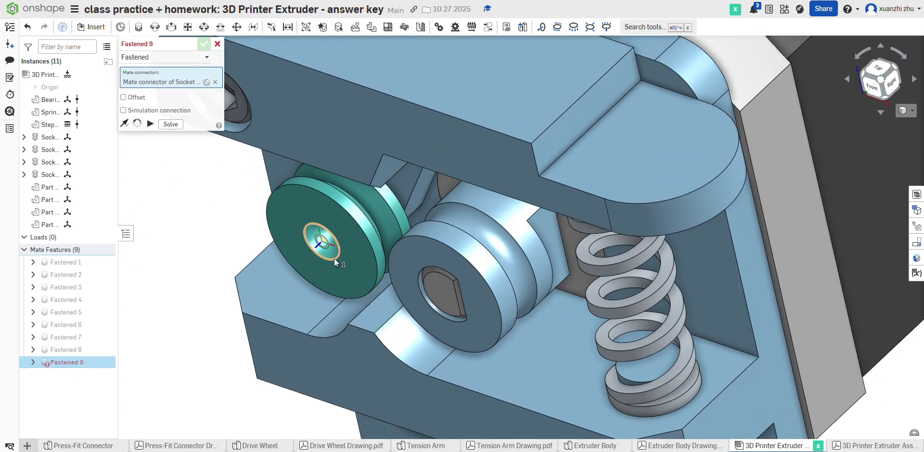
click(334, 259)
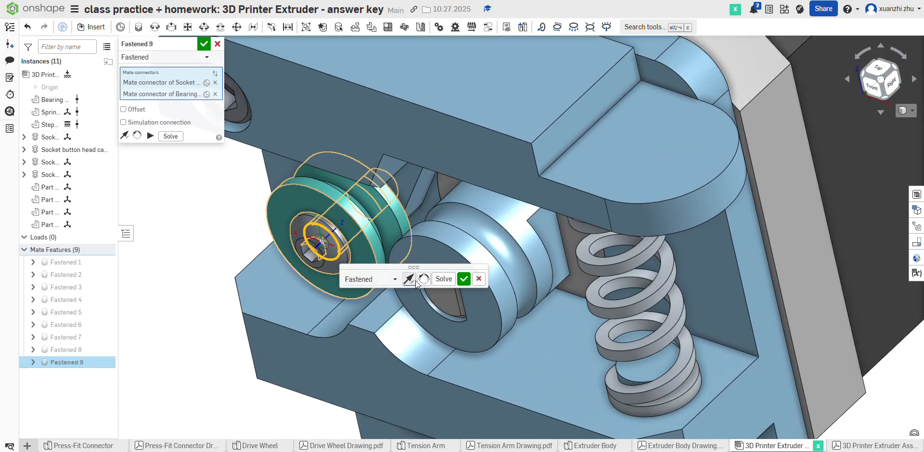
click(464, 280)
Step: Fasten the press-fit connector's plain cylindrical end to the inner end of the extruder body's underside boss hole, flipping its direction so it points outward
scroll(410, 242, down, 5)
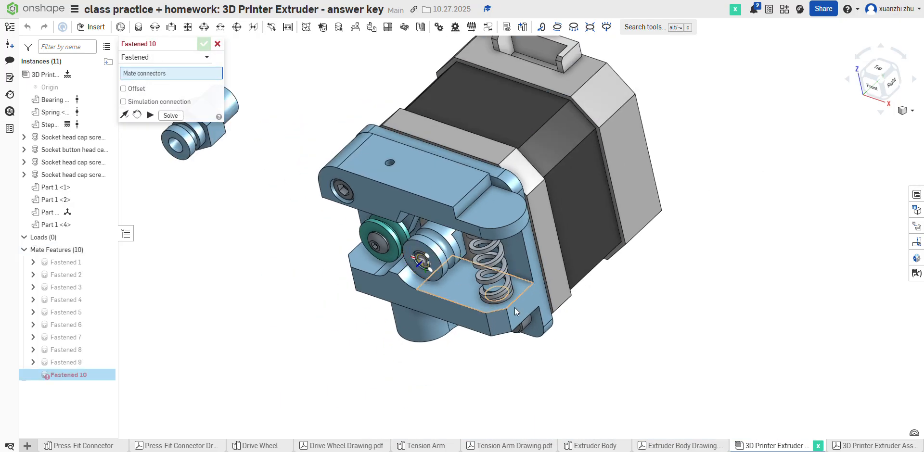
scroll(355, 325, down, 5)
scroll(284, 214, up, 5)
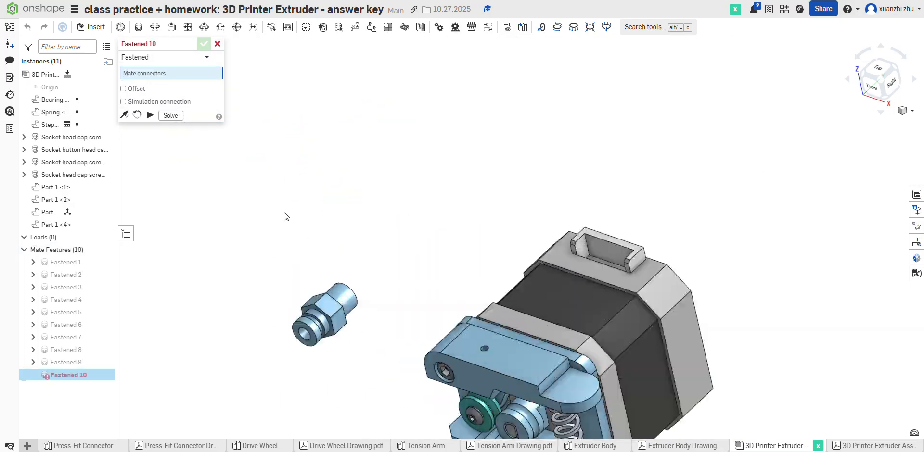
right_drag(285, 213, 409, 368)
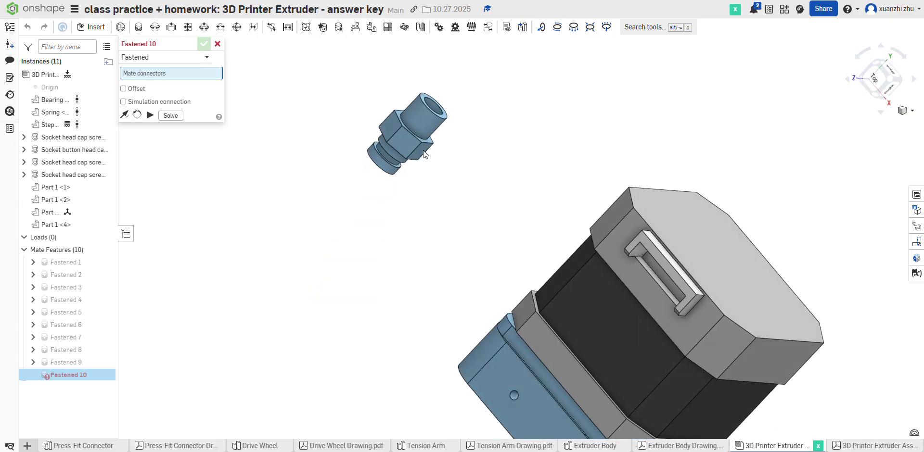
click(440, 111)
scroll(440, 113, down, 5)
right_drag(553, 273, 536, 134)
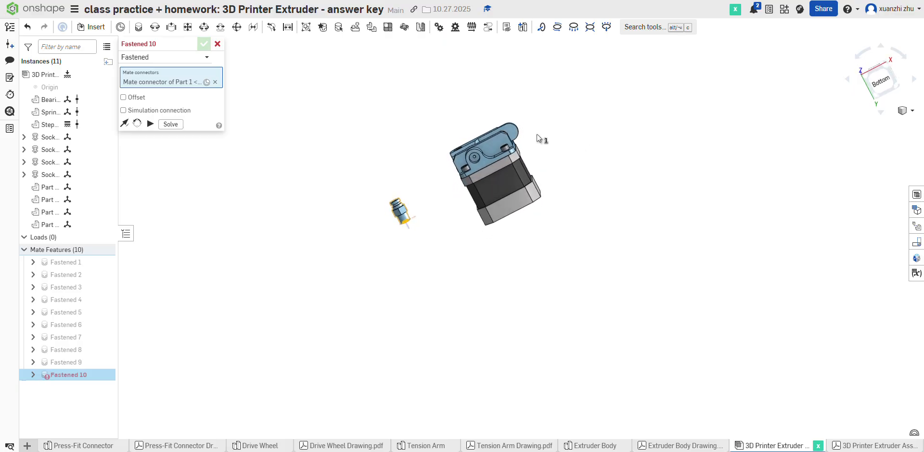
scroll(466, 159, up, 5)
scroll(491, 169, up, 5)
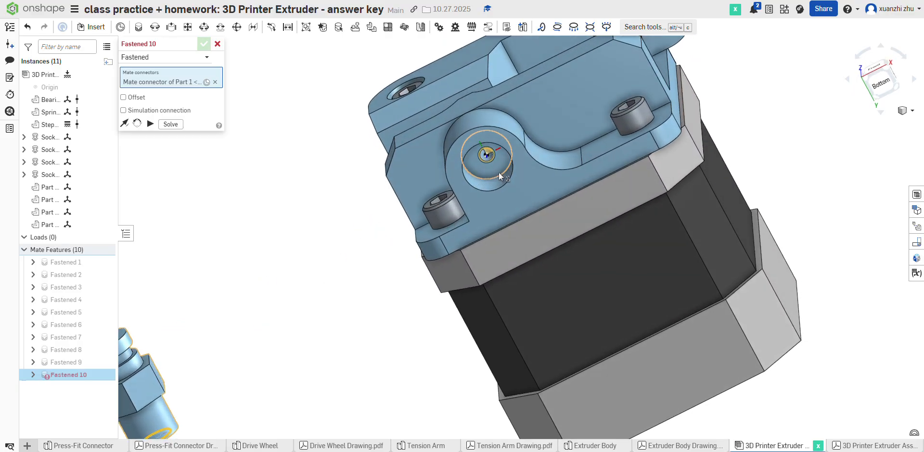
click(500, 172)
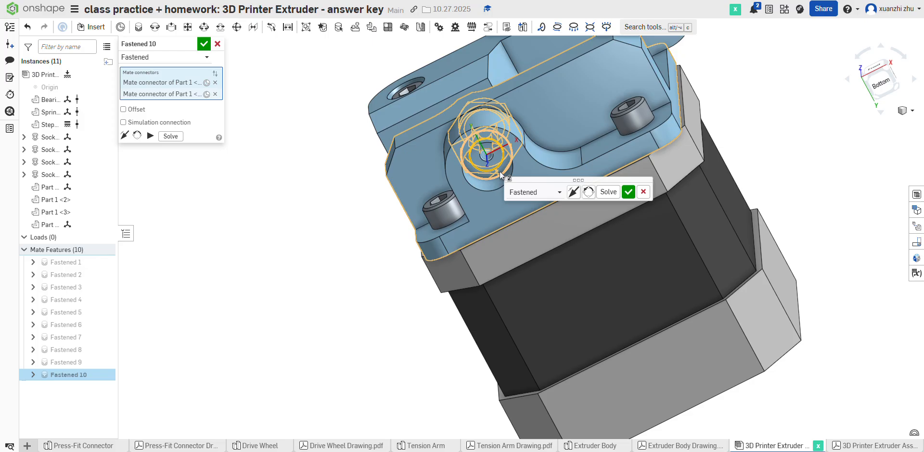
click(573, 196)
right_drag(588, 163, 564, 200)
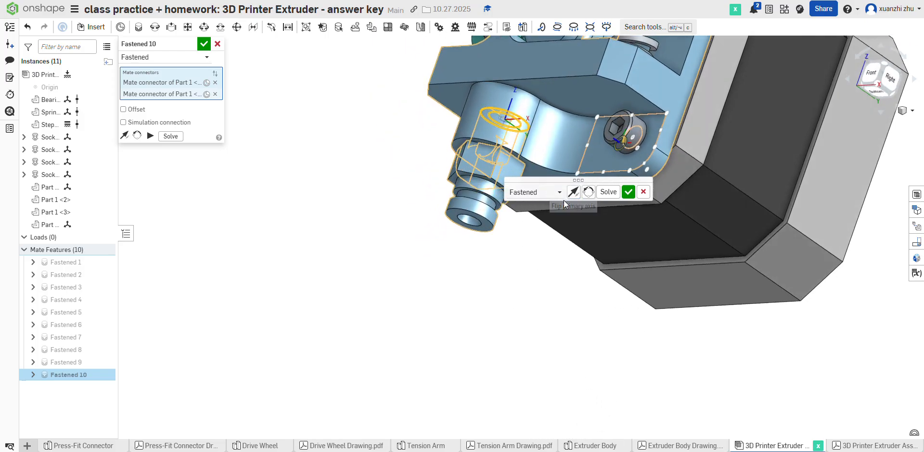
click(627, 192)
Step: Examine the completed assembly from several angles, including isometric, against sections A-A and B-B of the assembly drawing
scroll(512, 270, up, 2)
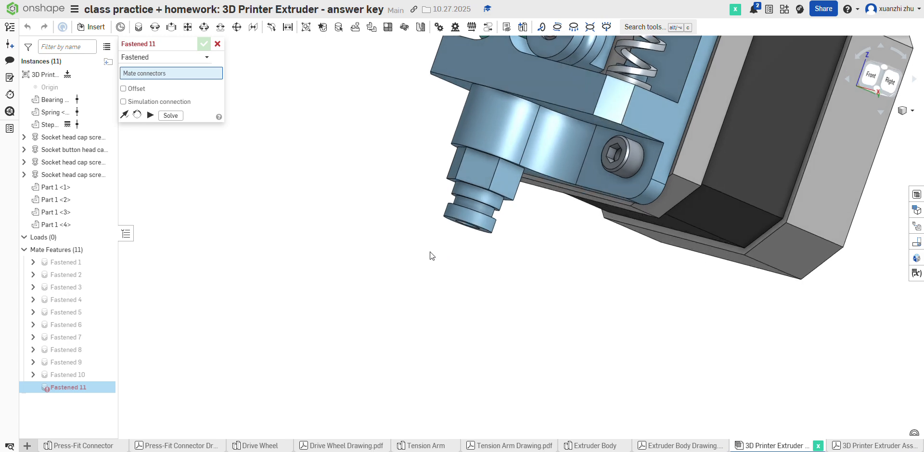
scroll(358, 268, down, 3)
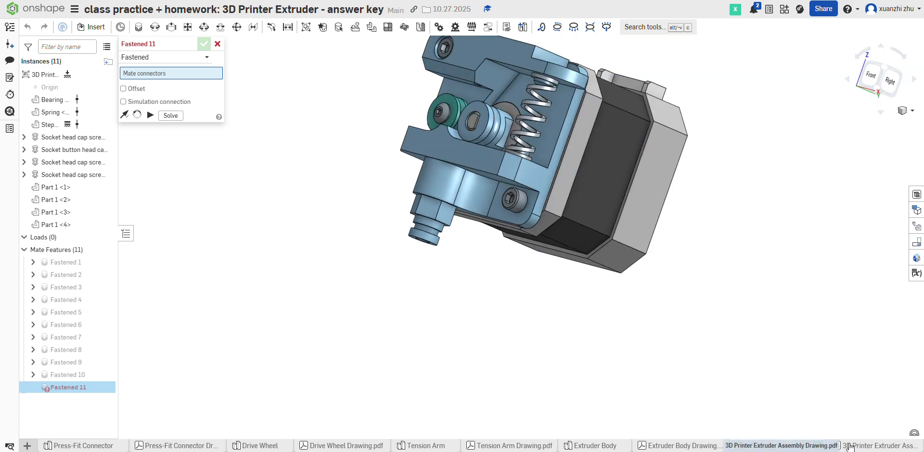
click(873, 445)
scroll(509, 236, up, 2)
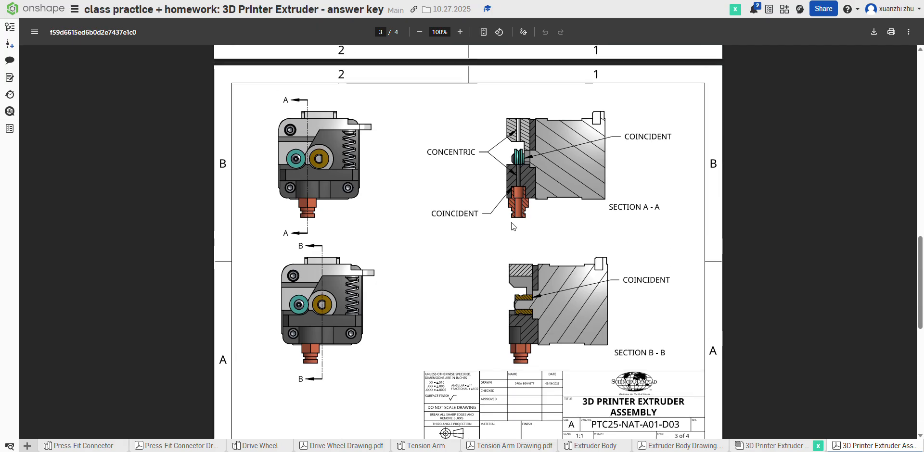
click(772, 446)
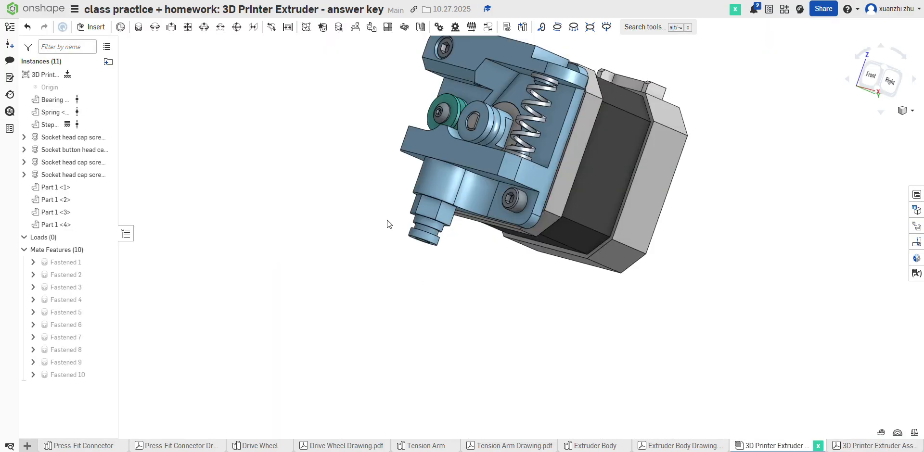
right_drag(470, 252, 691, 182)
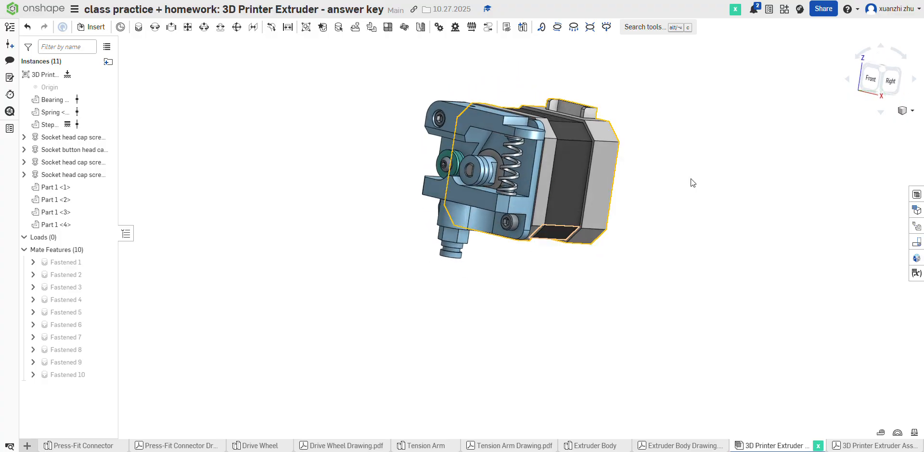
click(911, 111)
click(860, 124)
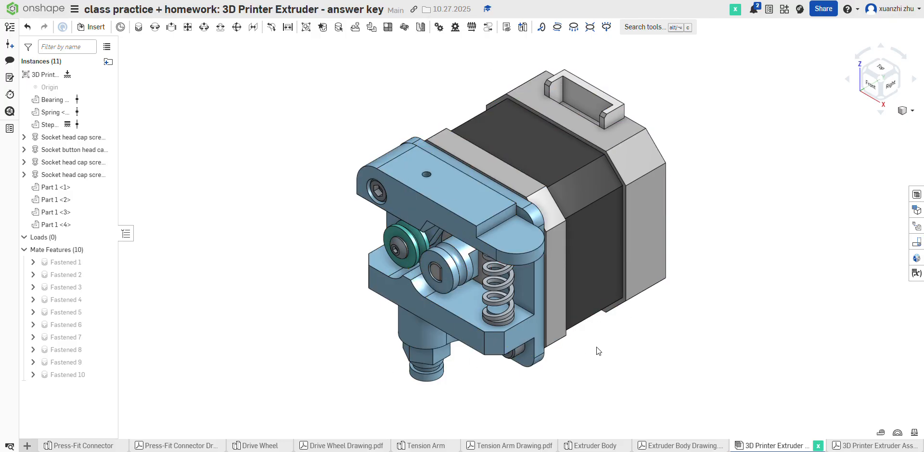
click(871, 445)
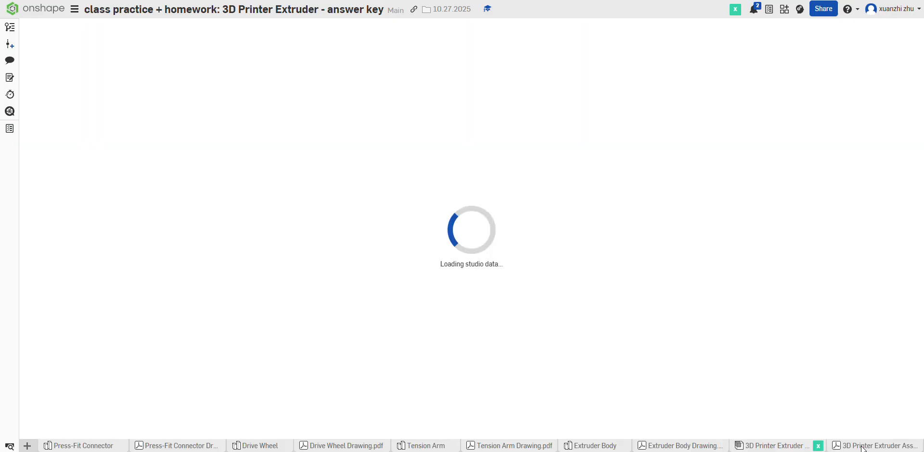
scroll(698, 331, down, 3)
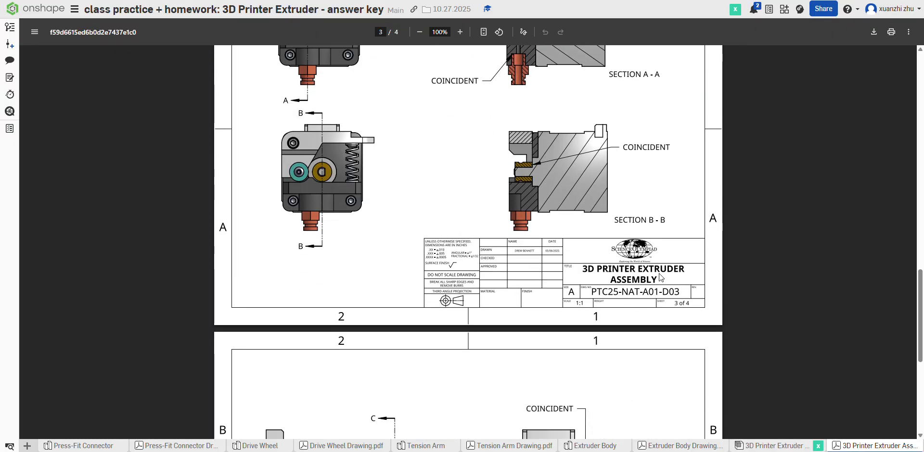
click(799, 446)
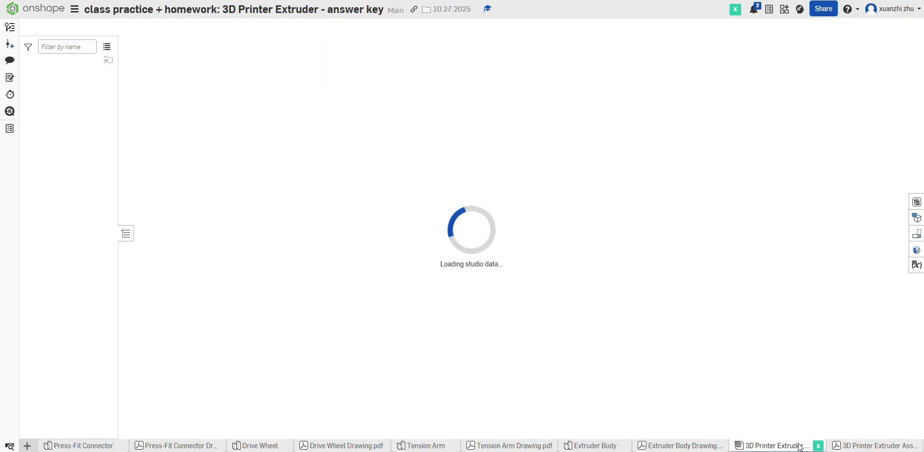
right_drag(664, 328, 534, 243)
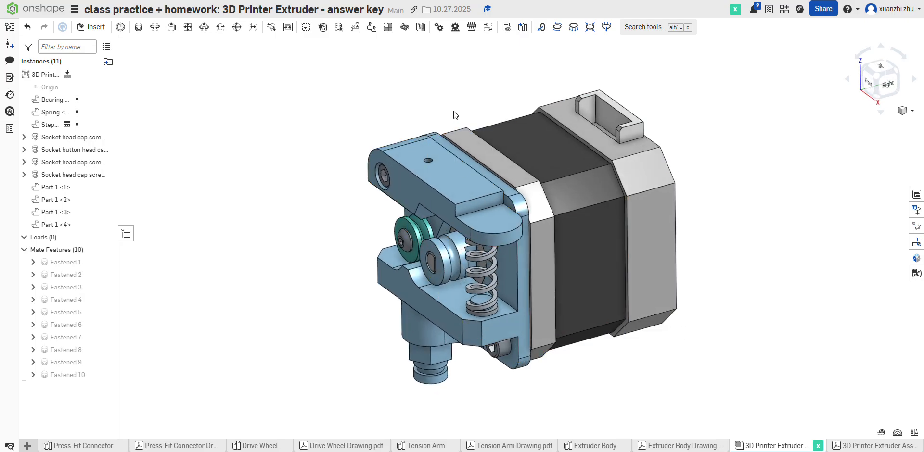